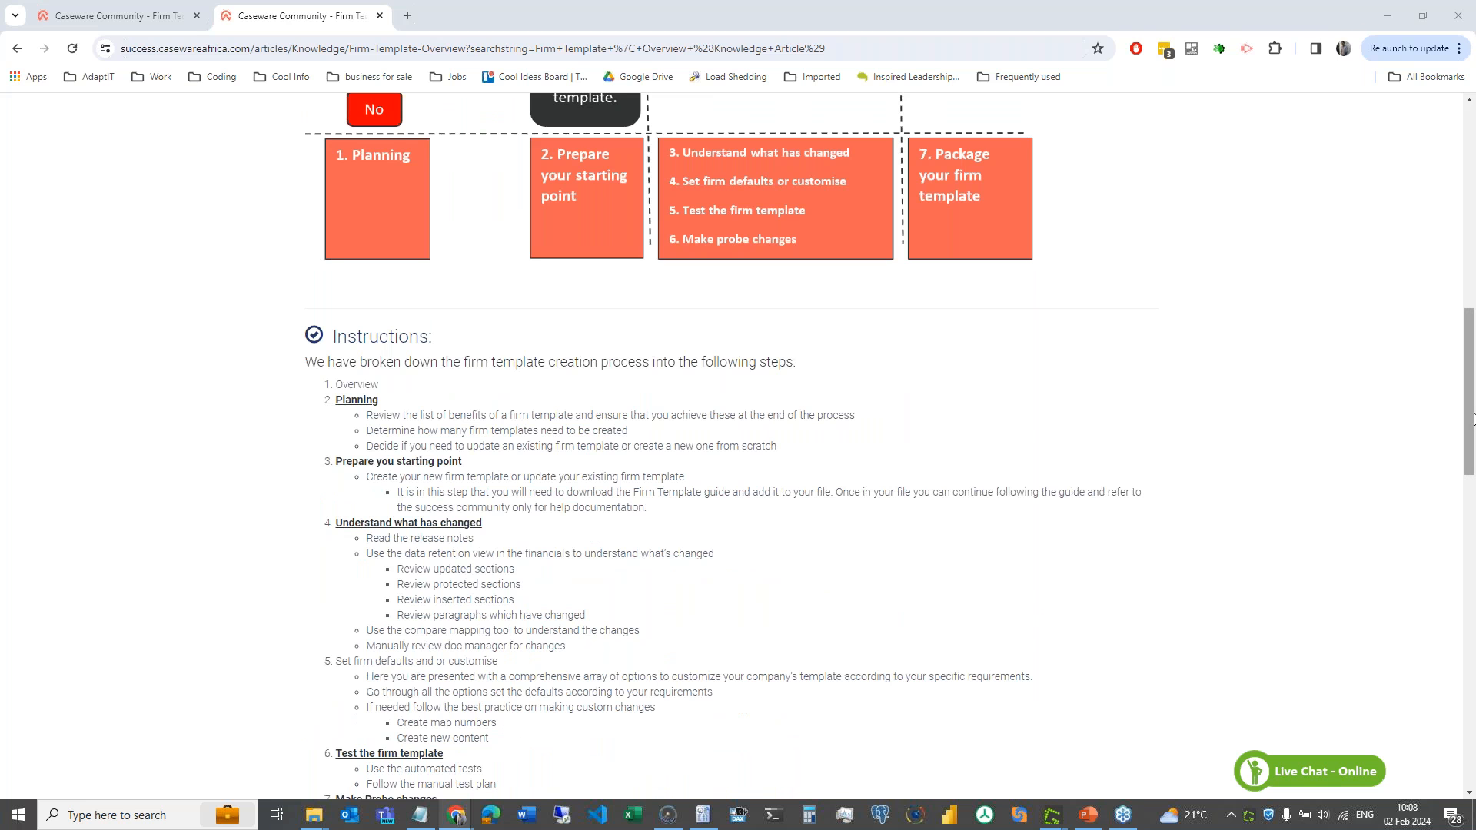
- Open the Firm Template | Planning article from the Instructions list and read its benefits
{"action": "left_click_drag", "start_coordinate": [1473, 419], "coordinate": [1473, 311]}
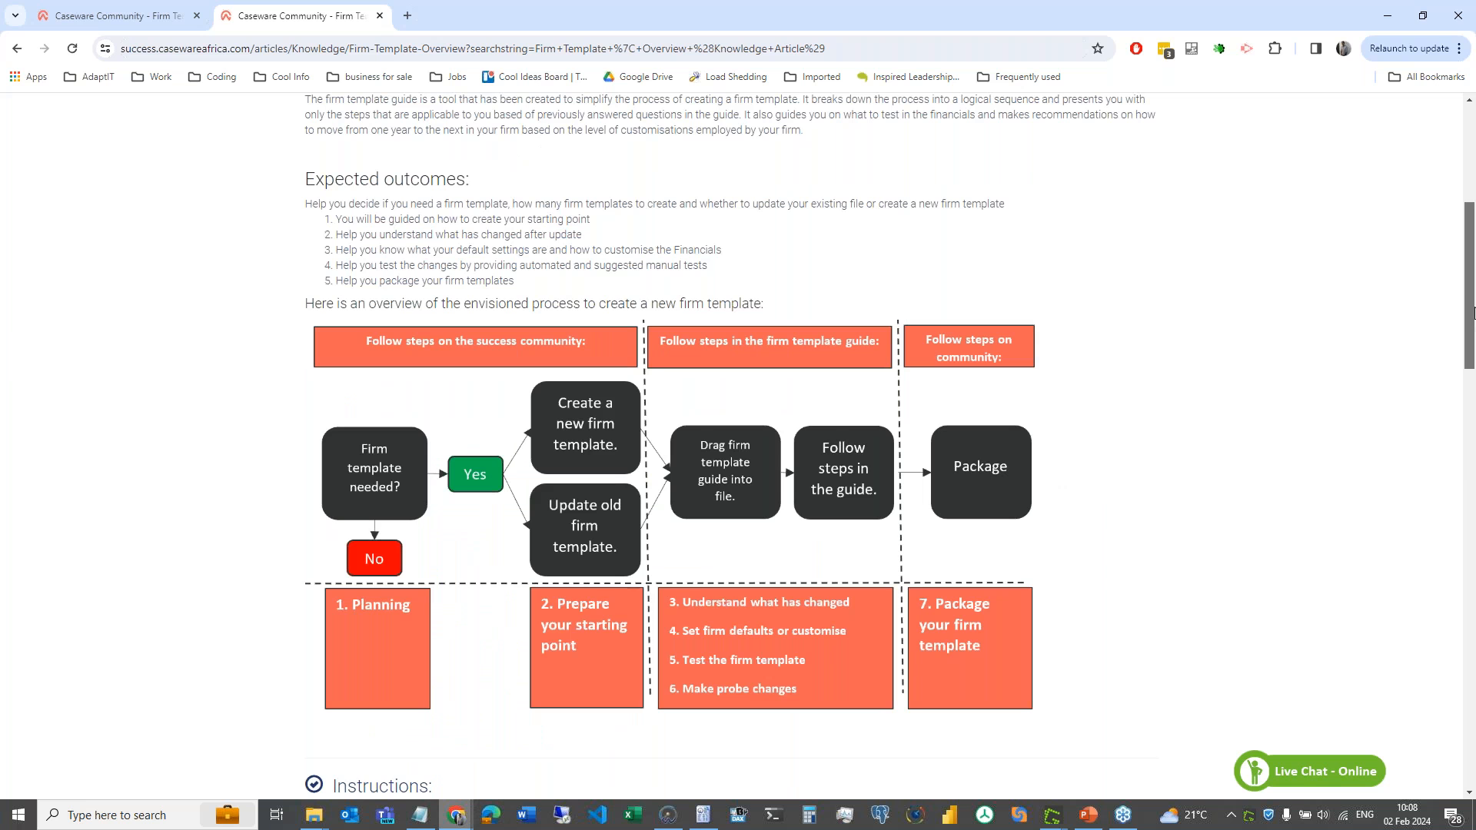
{"action": "scroll", "coordinate": [969, 396], "scroll_direction": "down", "scroll_amount": 1}
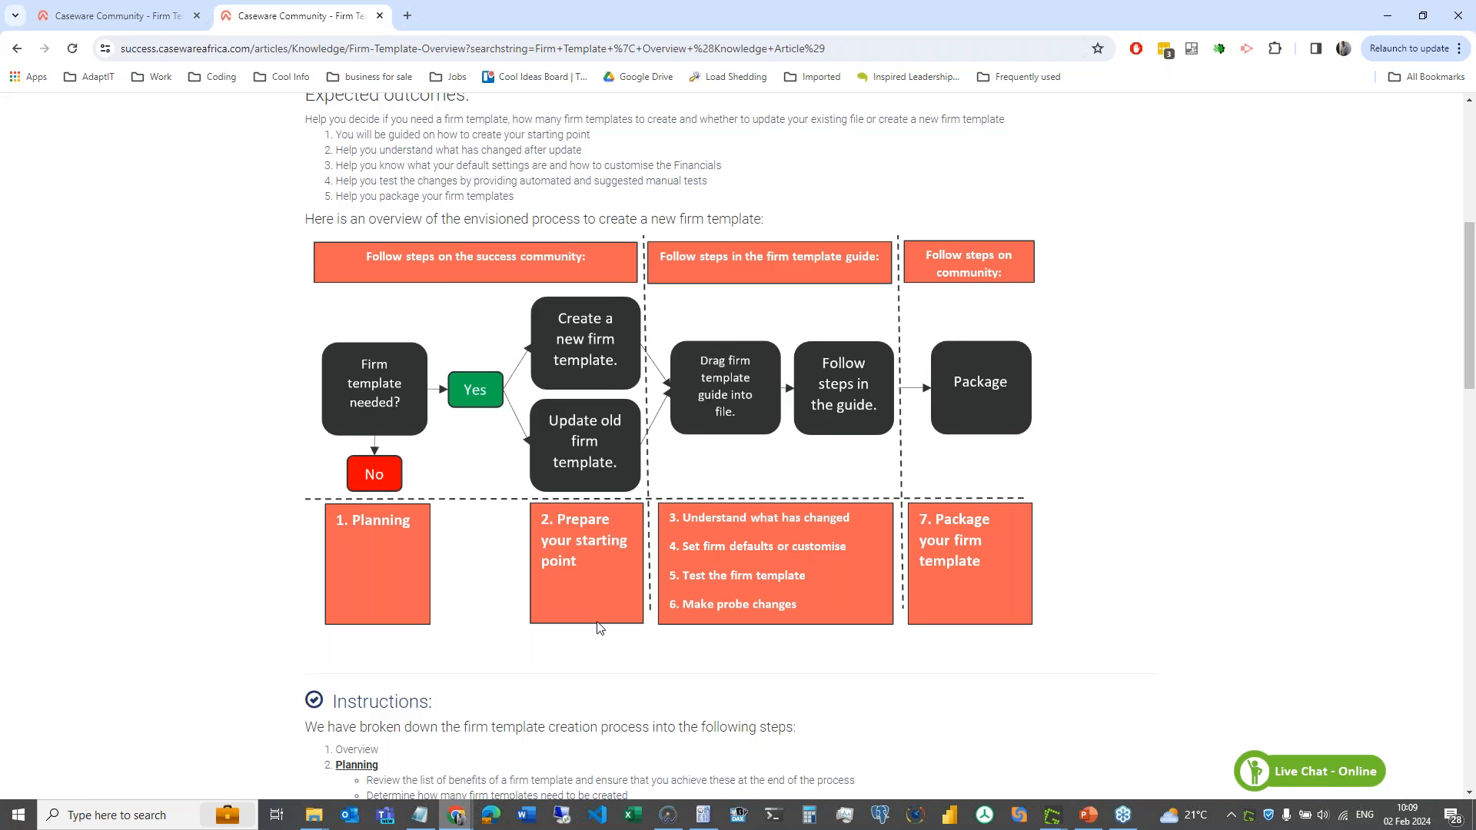
{"action": "scroll", "coordinate": [599, 628], "scroll_direction": "down", "scroll_amount": 2}
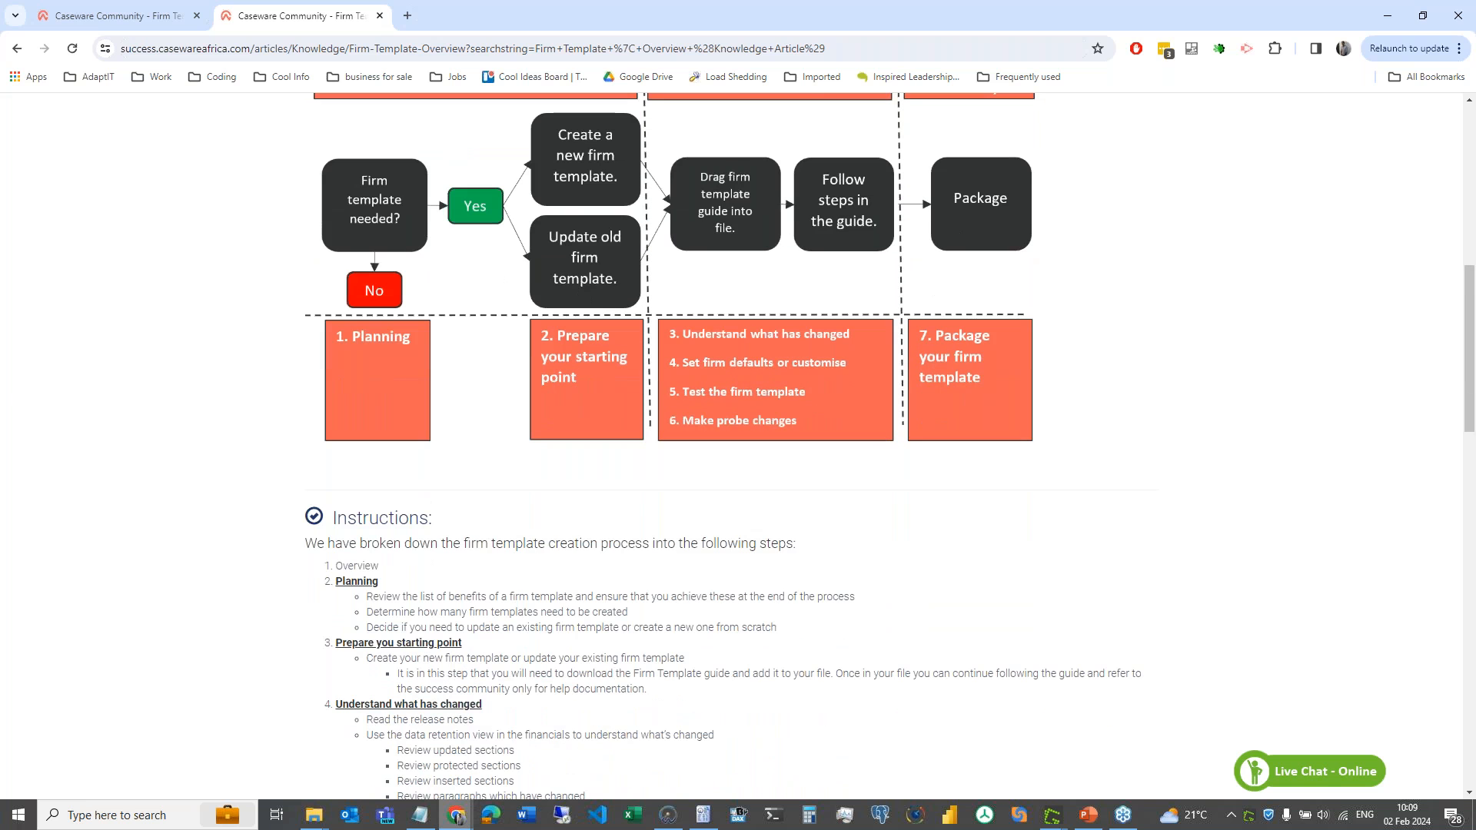
{"action": "left_click", "coordinate": [361, 586]}
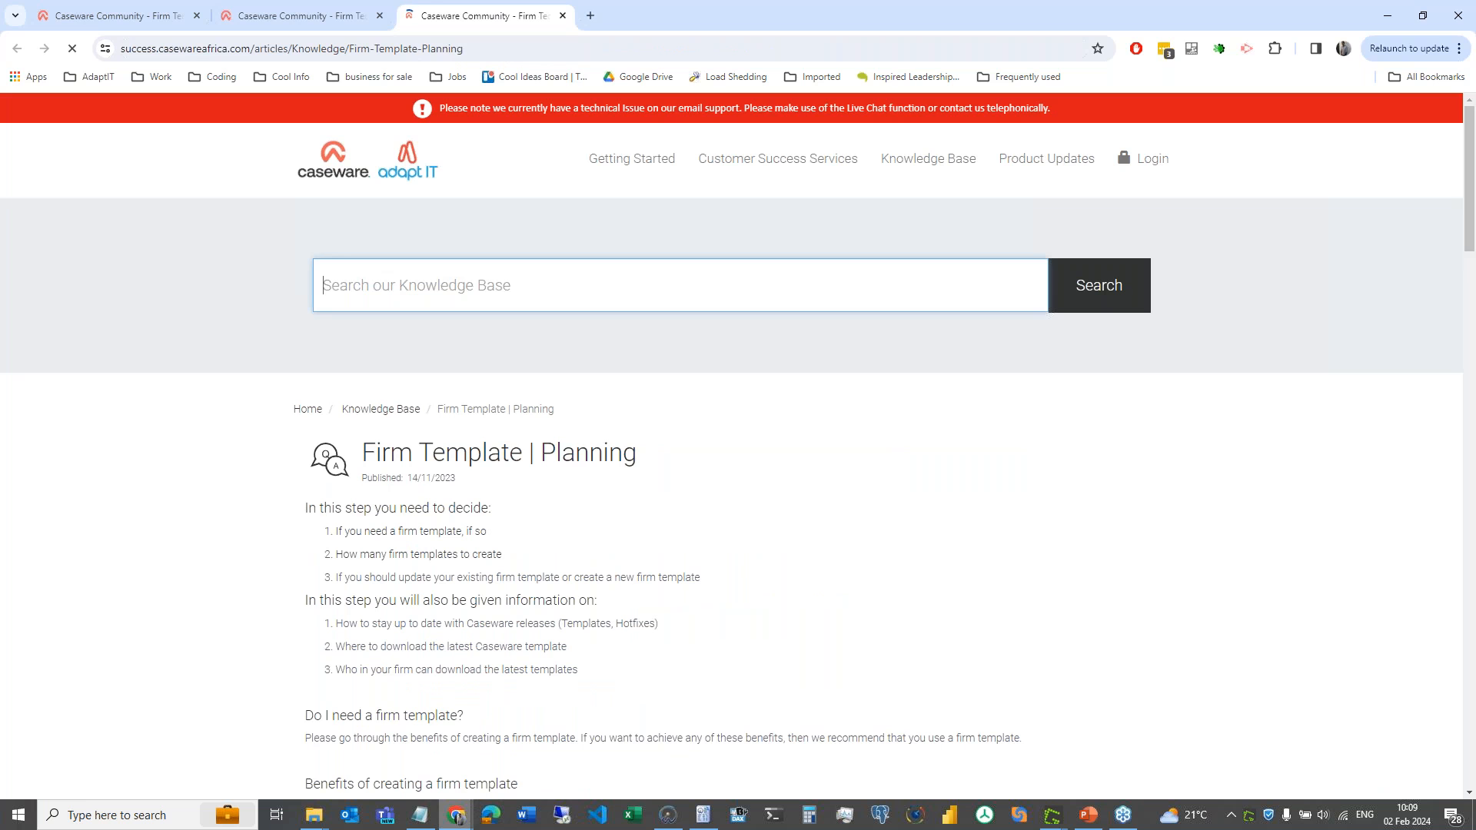
{"action": "scroll", "coordinate": [377, 123], "scroll_direction": "down", "scroll_amount": 3}
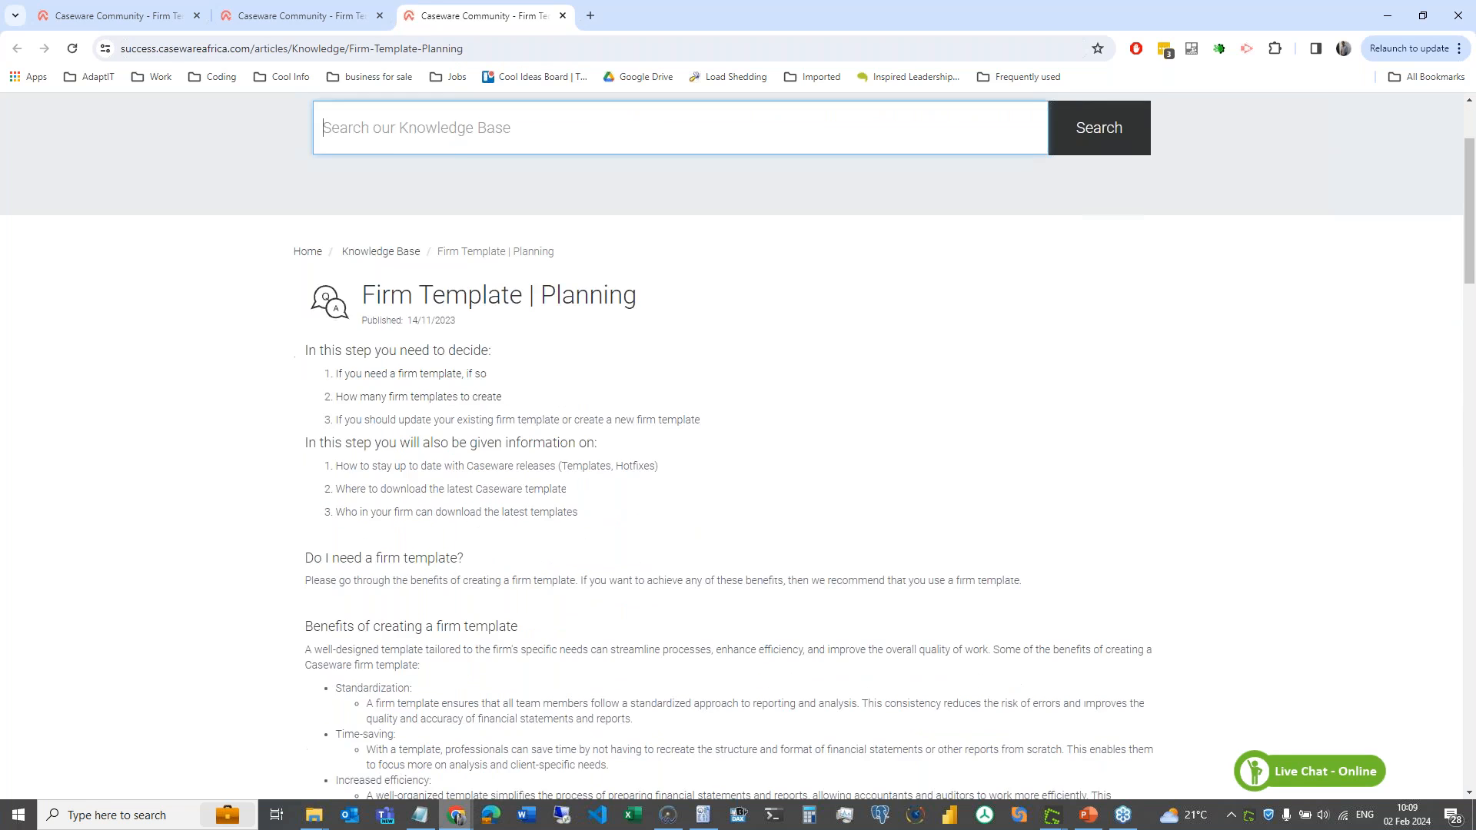
{"action": "scroll", "coordinate": [731, 446], "scroll_direction": "down", "scroll_amount": 1}
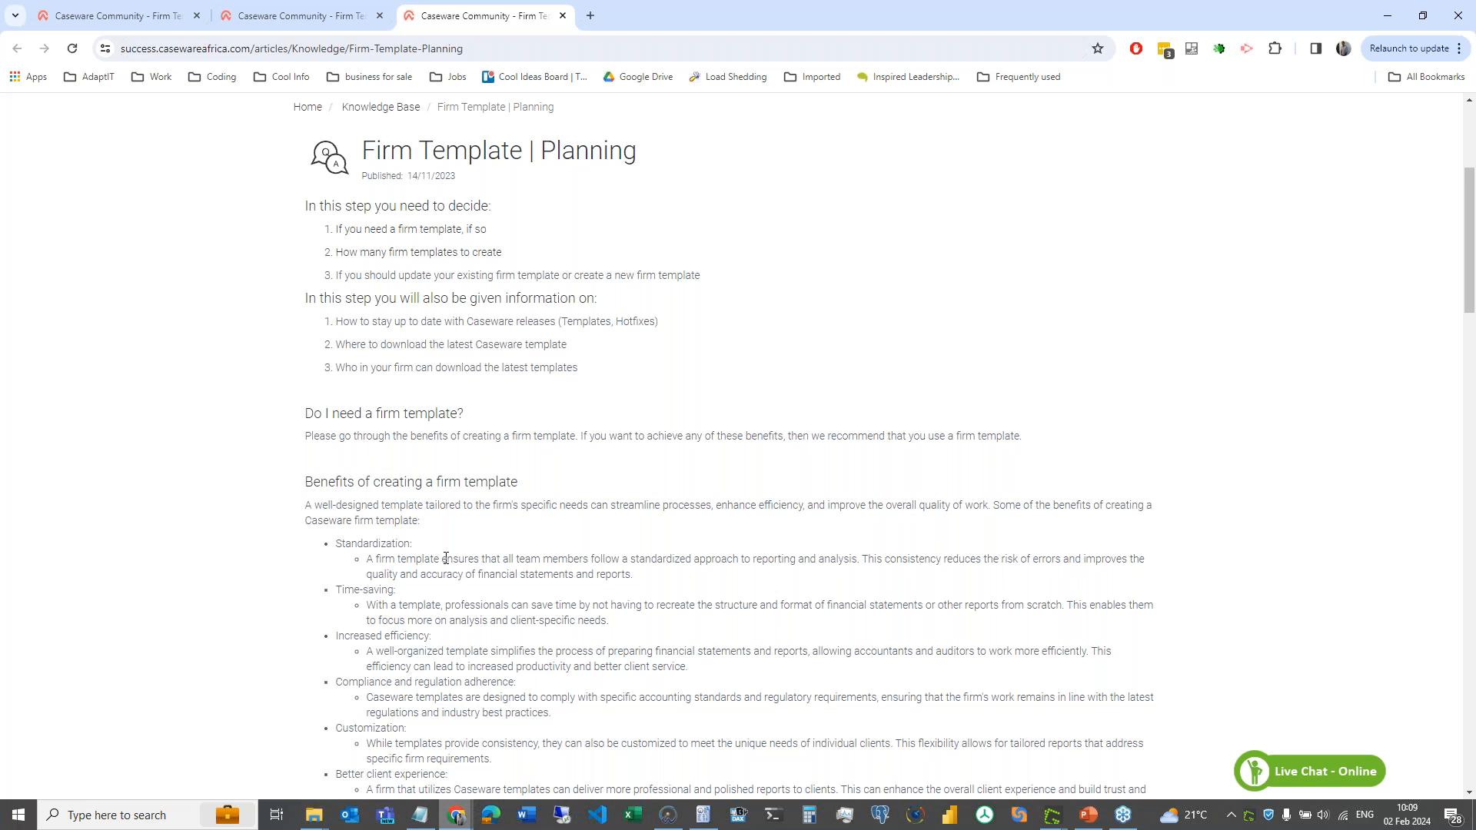
{"action": "scroll", "coordinate": [446, 558], "scroll_direction": "down", "scroll_amount": 3}
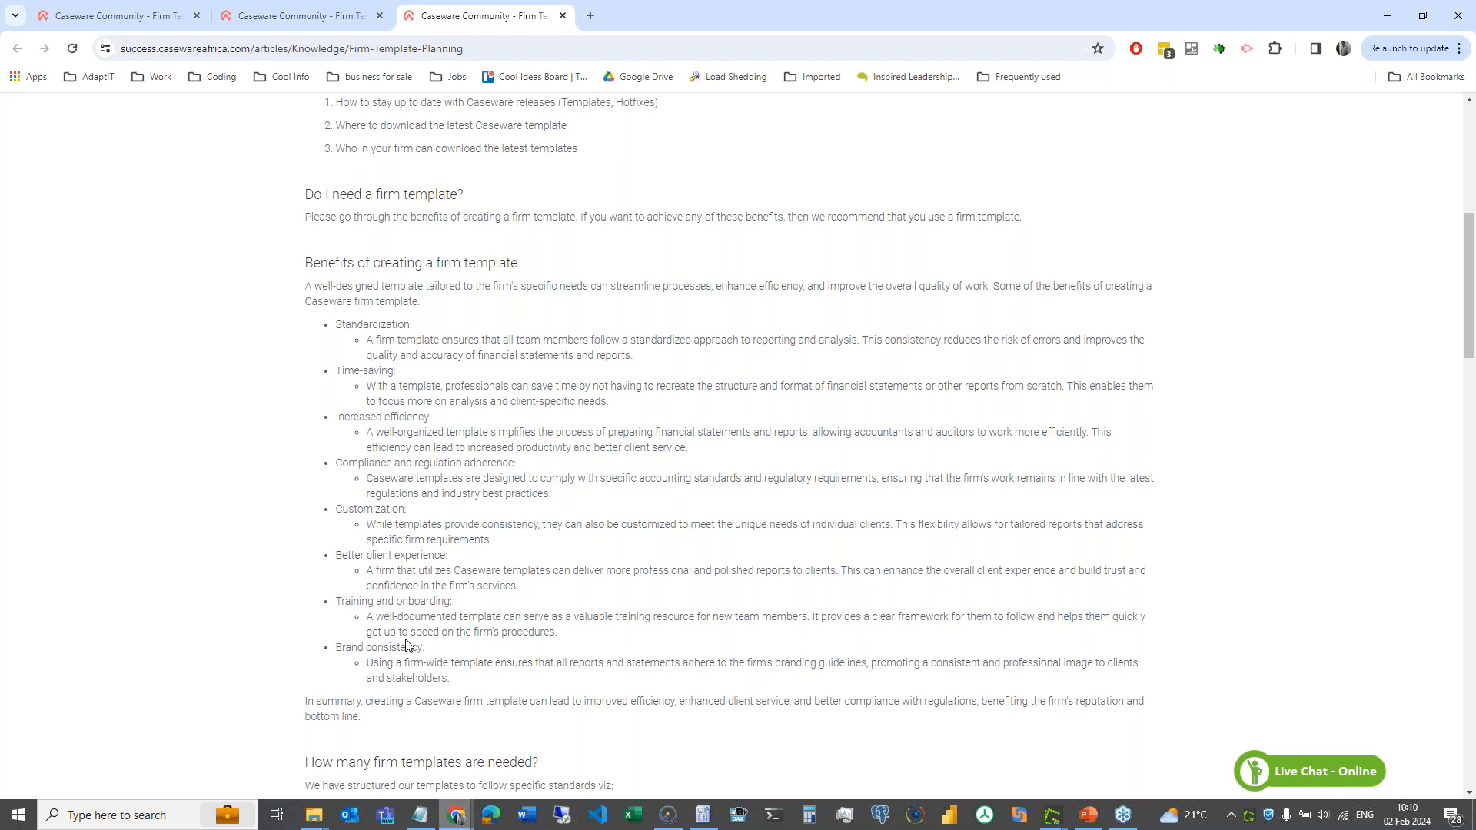
{"action": "scroll", "coordinate": [406, 644], "scroll_direction": "down", "scroll_amount": 3}
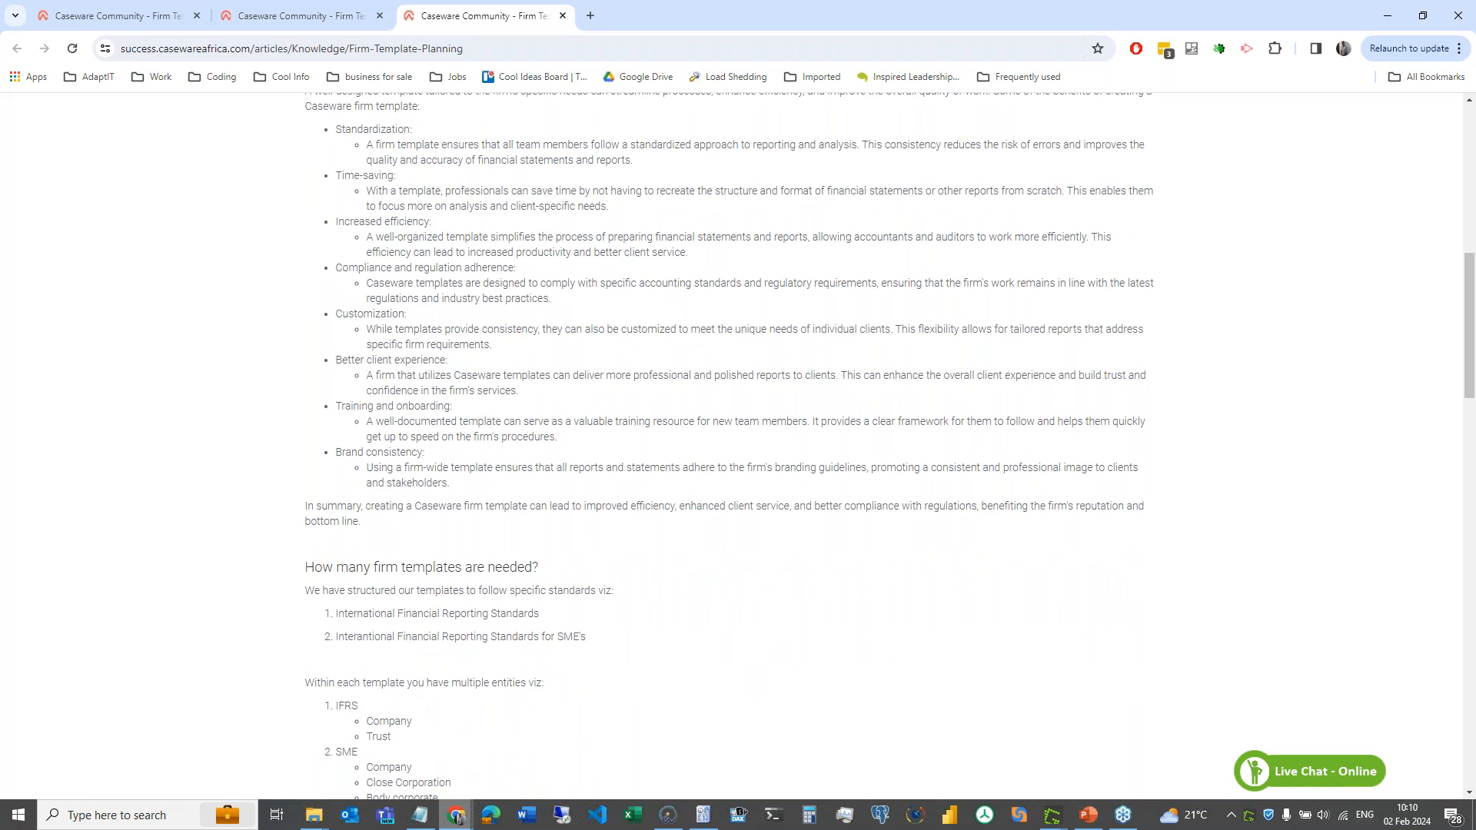
{"action": "scroll", "coordinate": [730, 446], "scroll_direction": "down", "scroll_amount": 5}
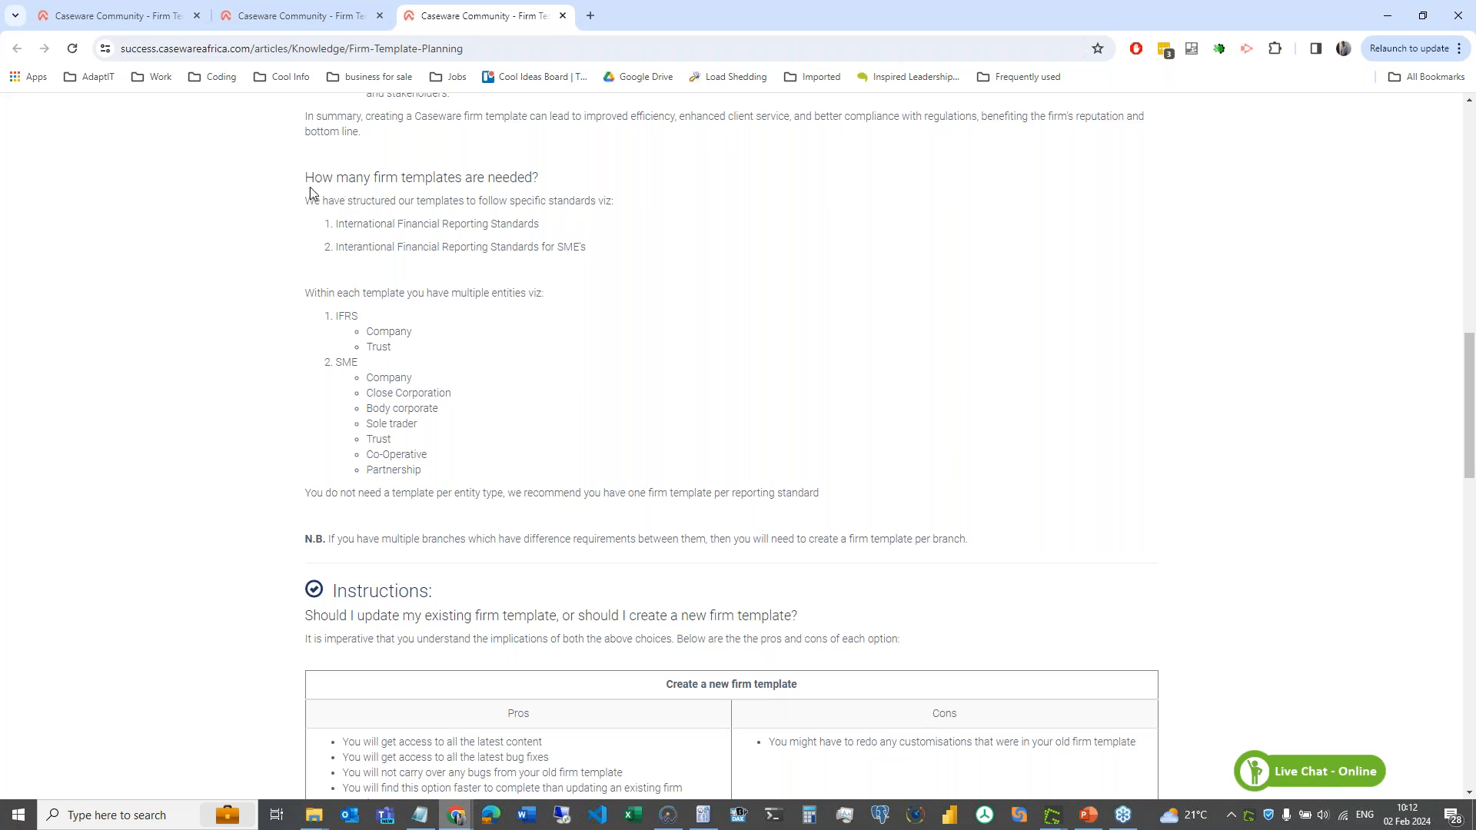
- Read from 'How many firm templates are needed?' past the pros and cons table to Additional Information
{"action": "left_click_drag", "start_coordinate": [310, 179], "coordinate": [582, 185]}
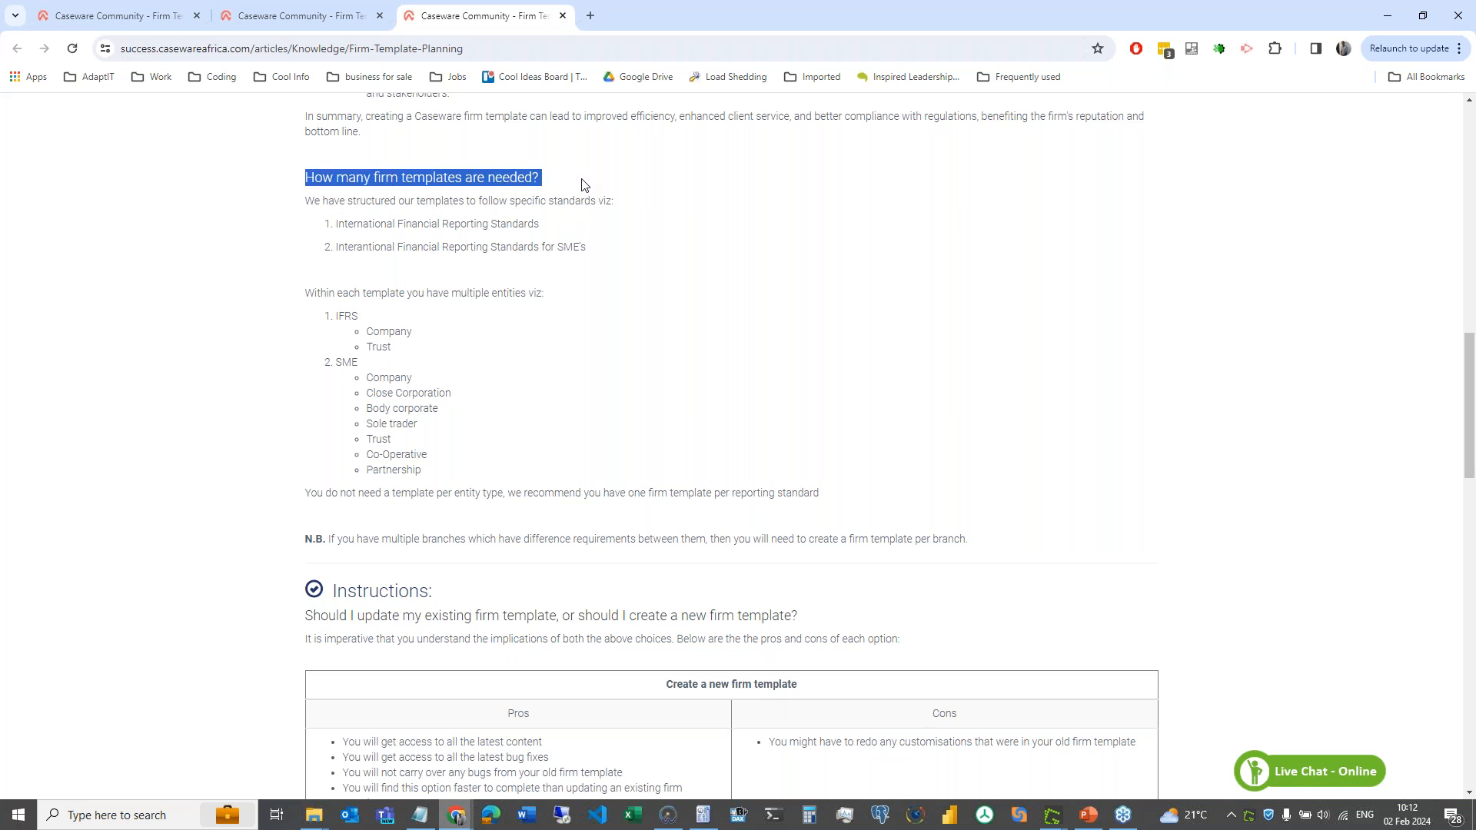
{"action": "left_click", "coordinate": [582, 185]}
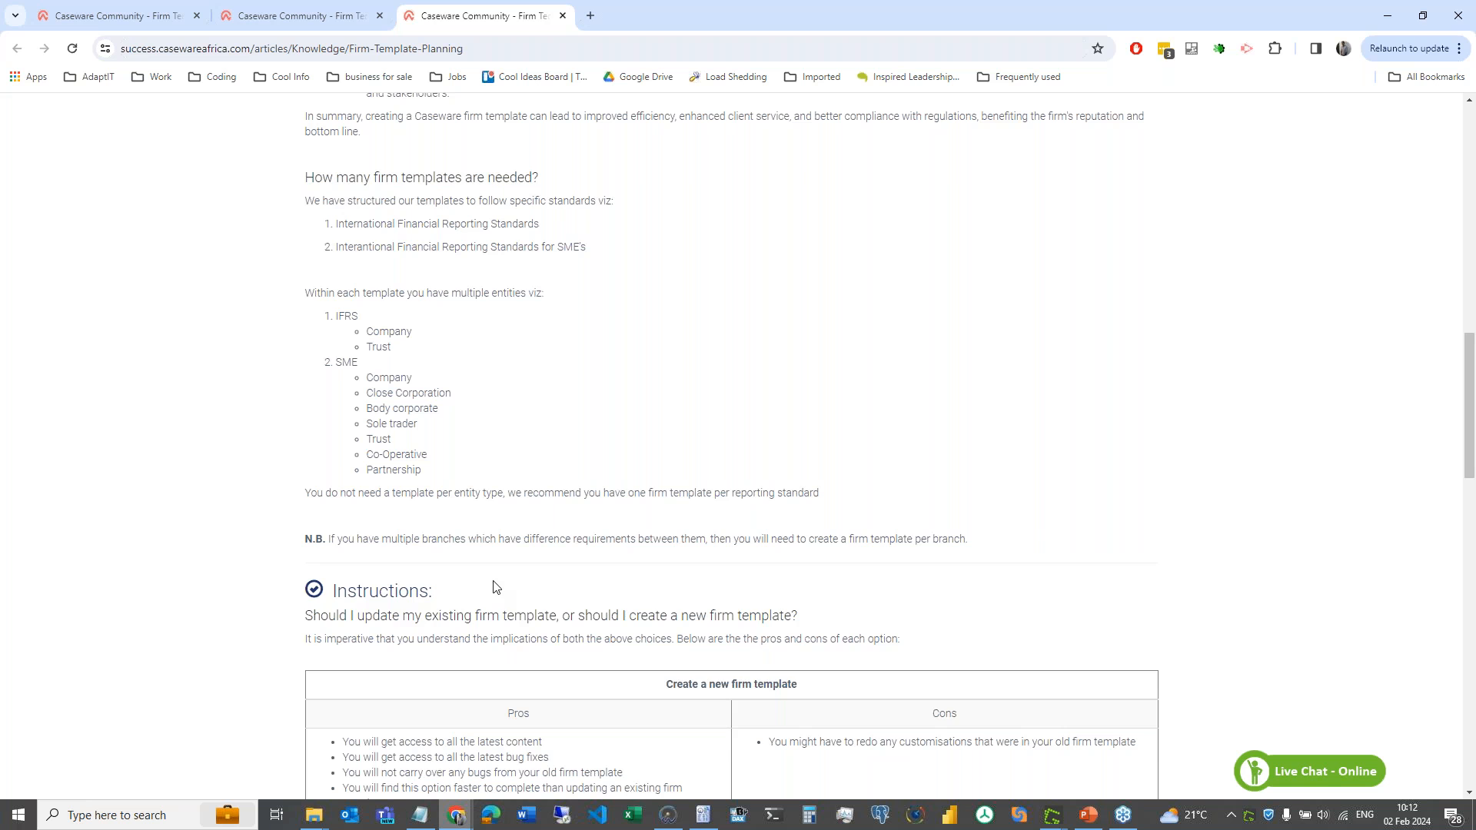
{"action": "scroll", "coordinate": [494, 587], "scroll_direction": "down", "scroll_amount": 2}
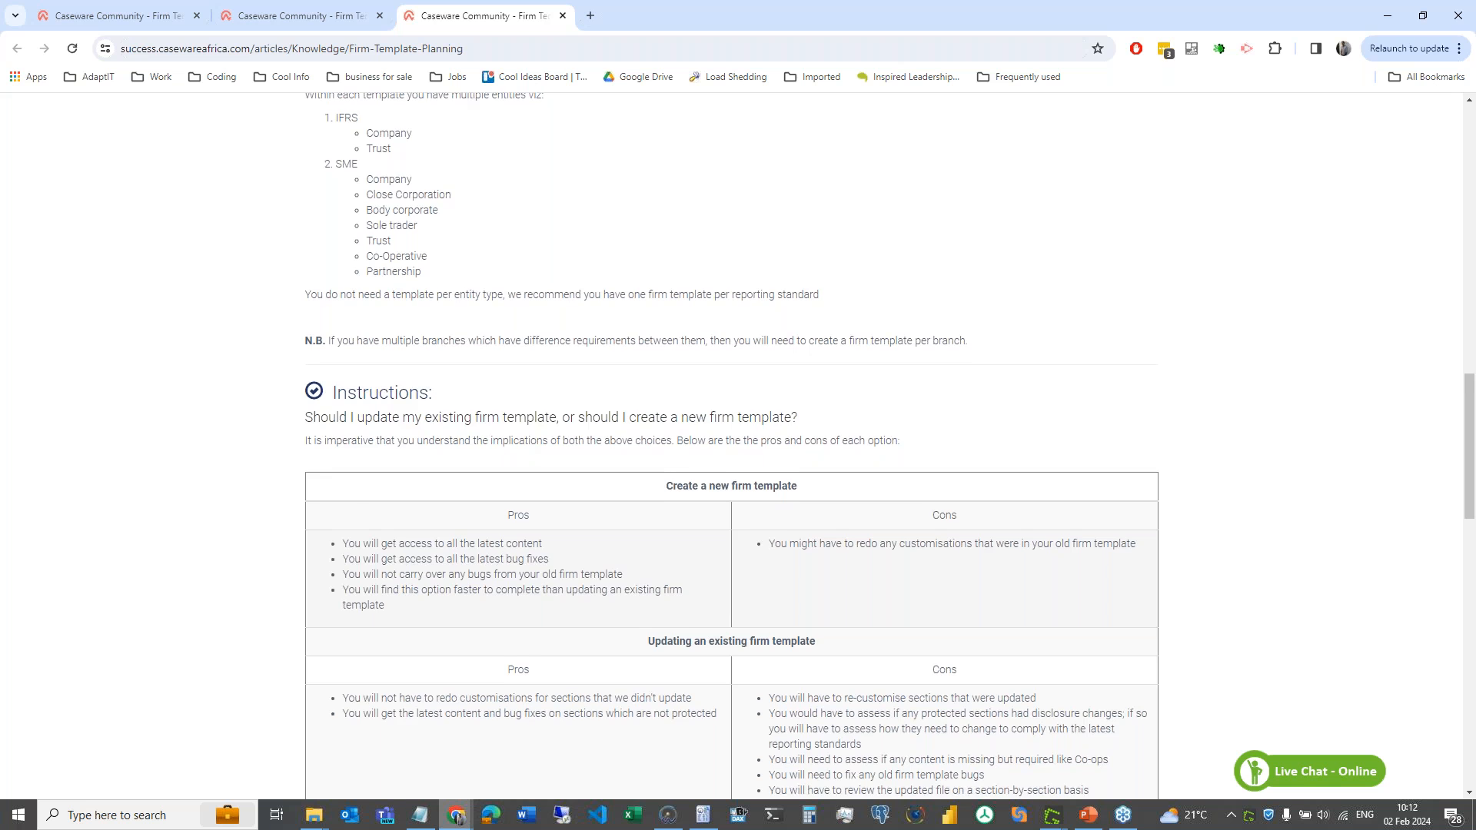
{"action": "scroll", "coordinate": [731, 446], "scroll_direction": "down", "scroll_amount": 2}
{"action": "scroll", "coordinate": [732, 446], "scroll_direction": "down", "scroll_amount": 1}
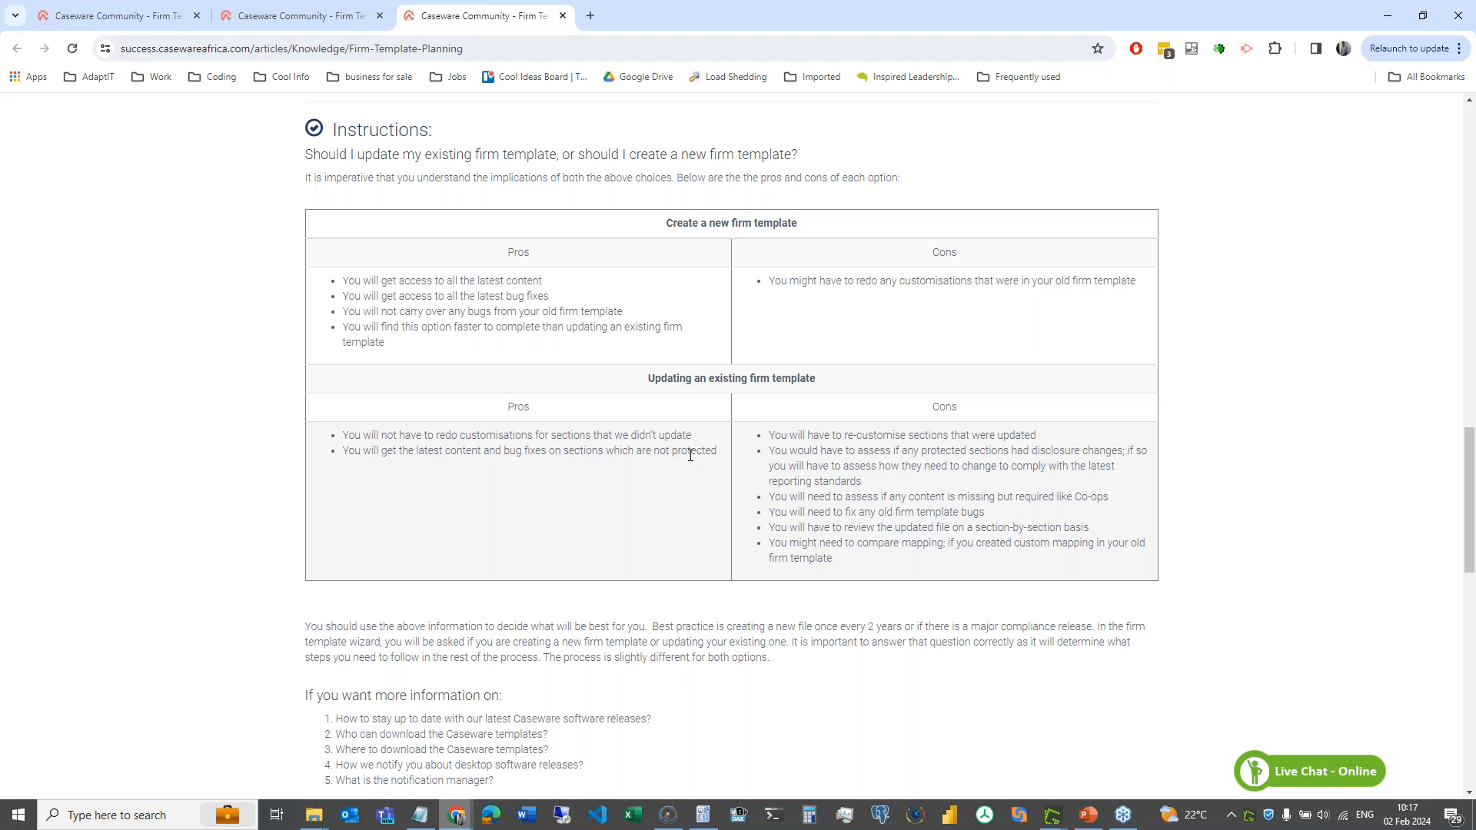
{"action": "scroll", "coordinate": [691, 439], "scroll_direction": "down", "scroll_amount": 3}
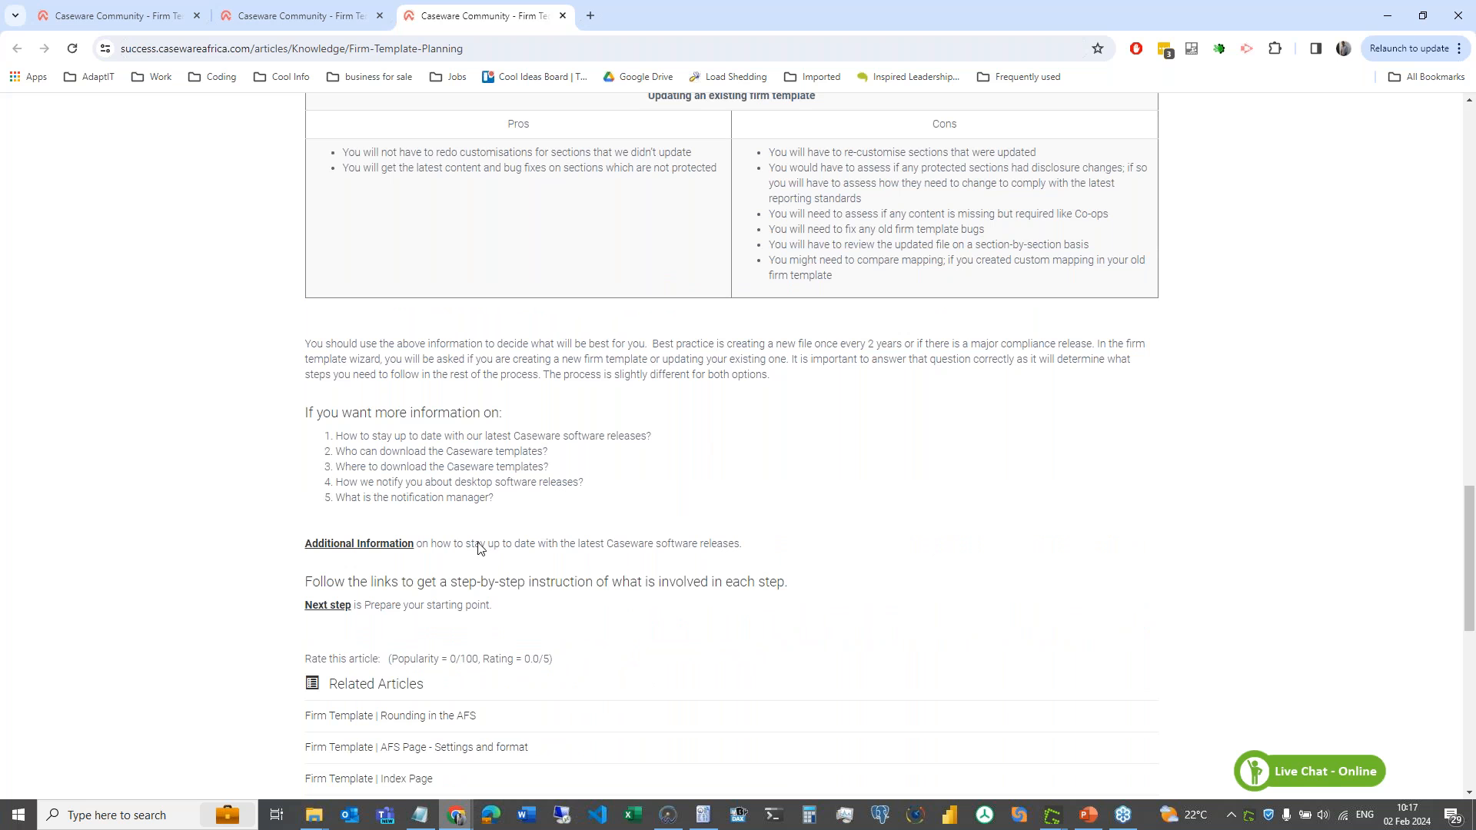
- Open the software-releases article and highlight its 'A Full template' and 'A Hotfix' headings
{"action": "left_click", "coordinate": [399, 551]}
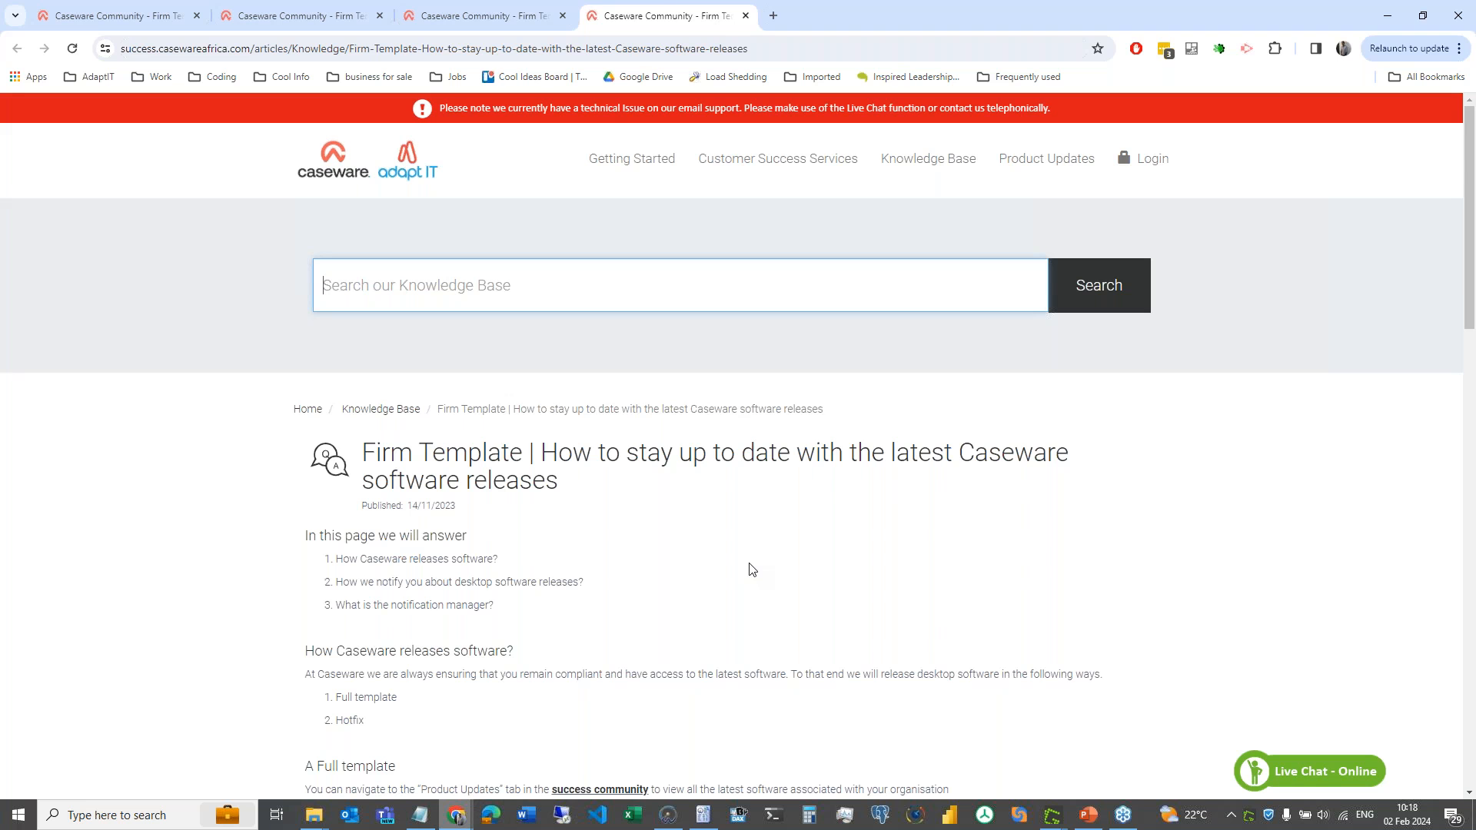
{"action": "scroll", "coordinate": [751, 568], "scroll_direction": "down", "scroll_amount": 3}
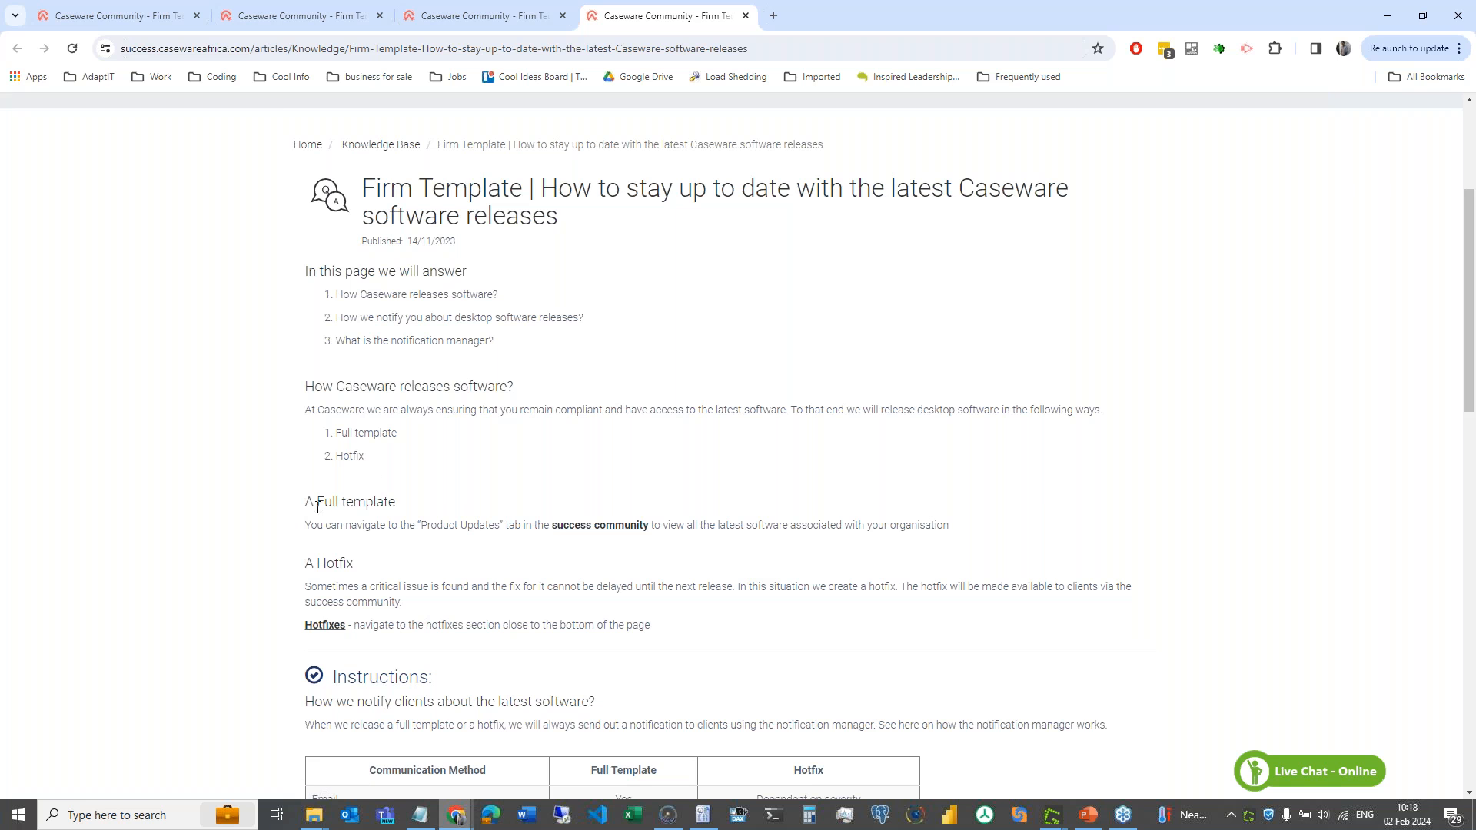
{"action": "left_click_drag", "start_coordinate": [306, 502], "coordinate": [399, 508]}
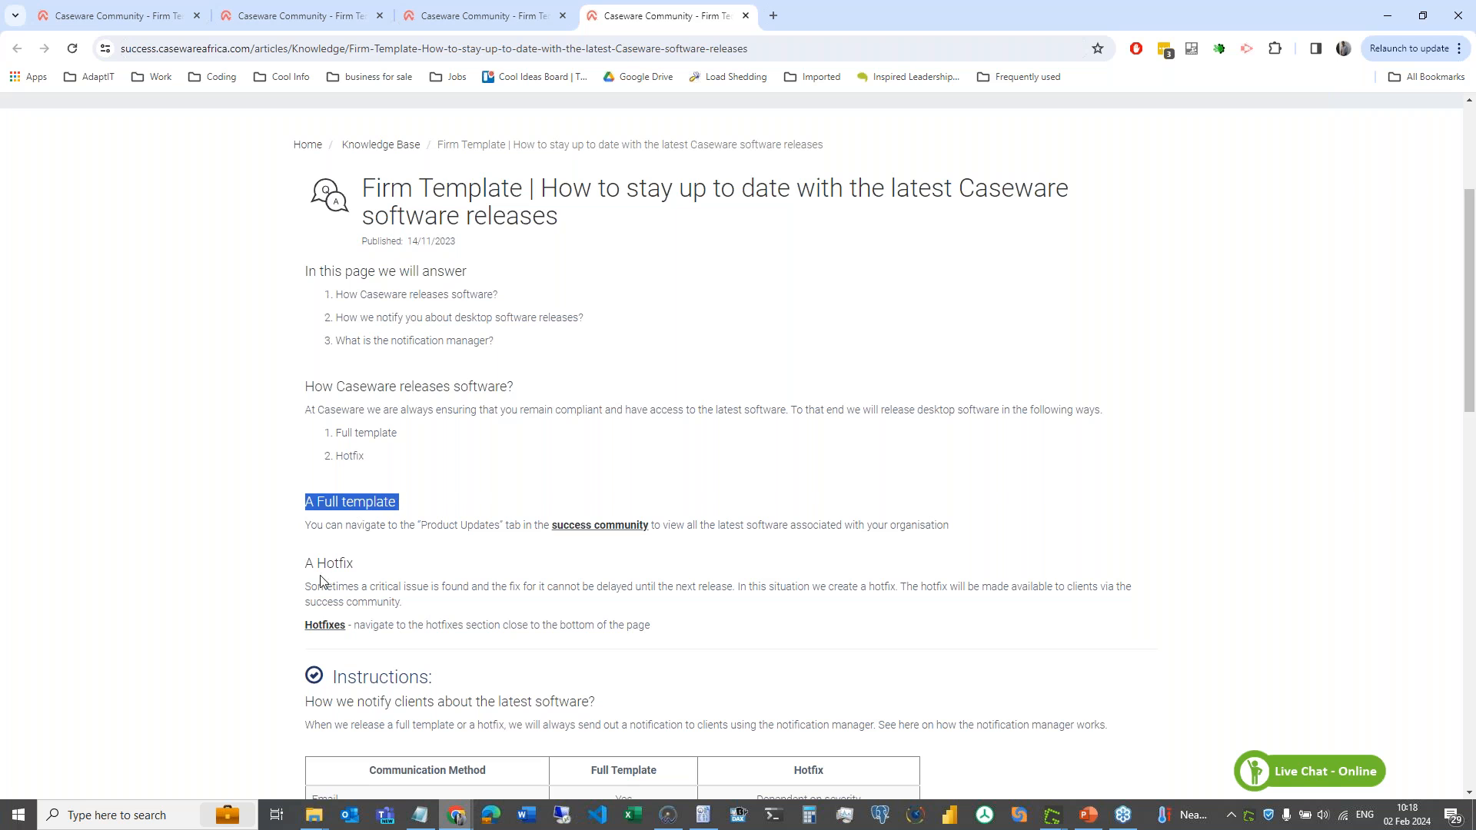
{"action": "left_click_drag", "start_coordinate": [305, 564], "coordinate": [363, 569]}
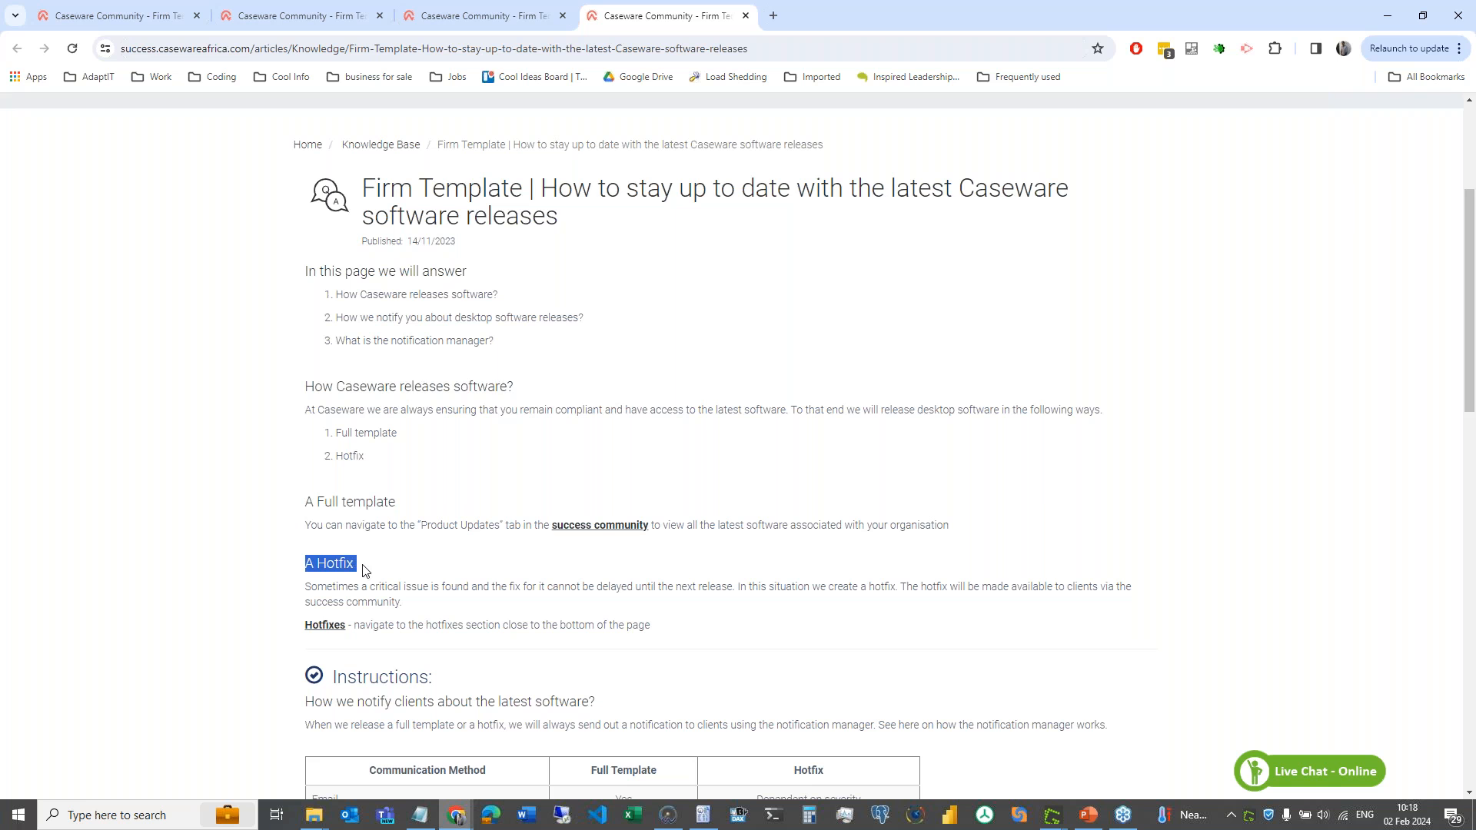
{"action": "left_click", "coordinate": [594, 532]}
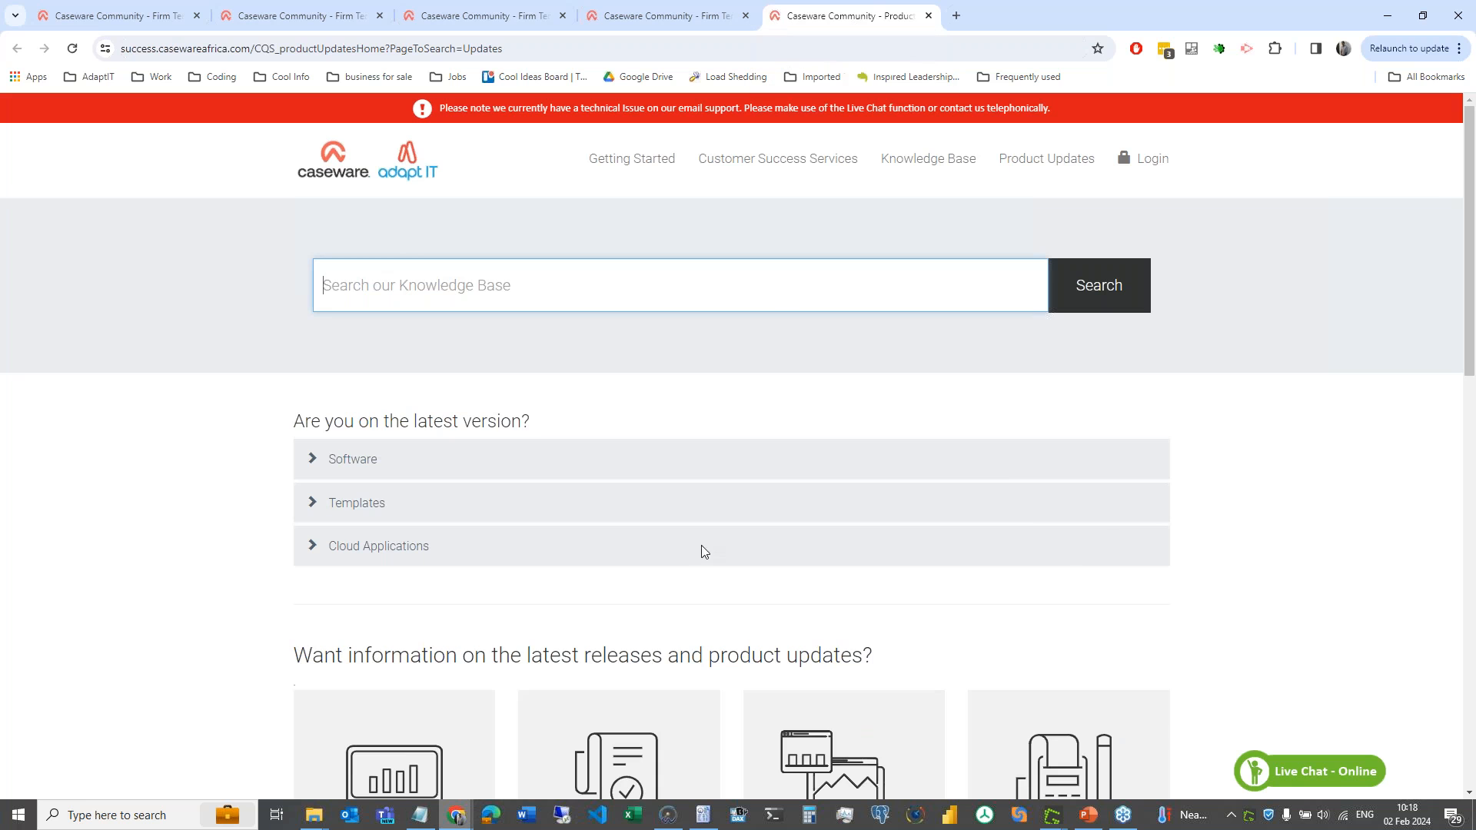
{"action": "left_click", "coordinate": [329, 467]}
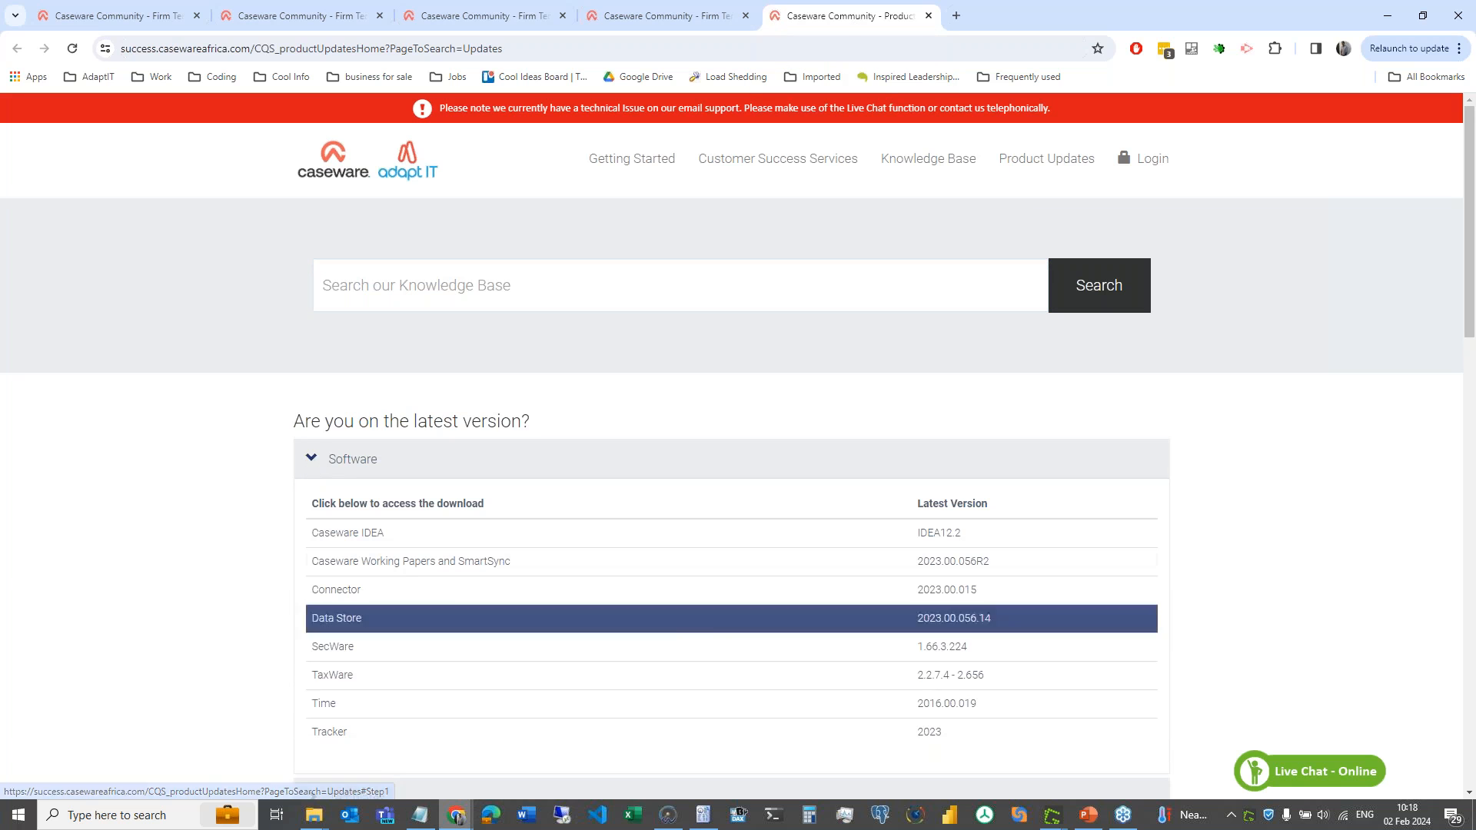
{"action": "left_click", "coordinate": [639, 17]}
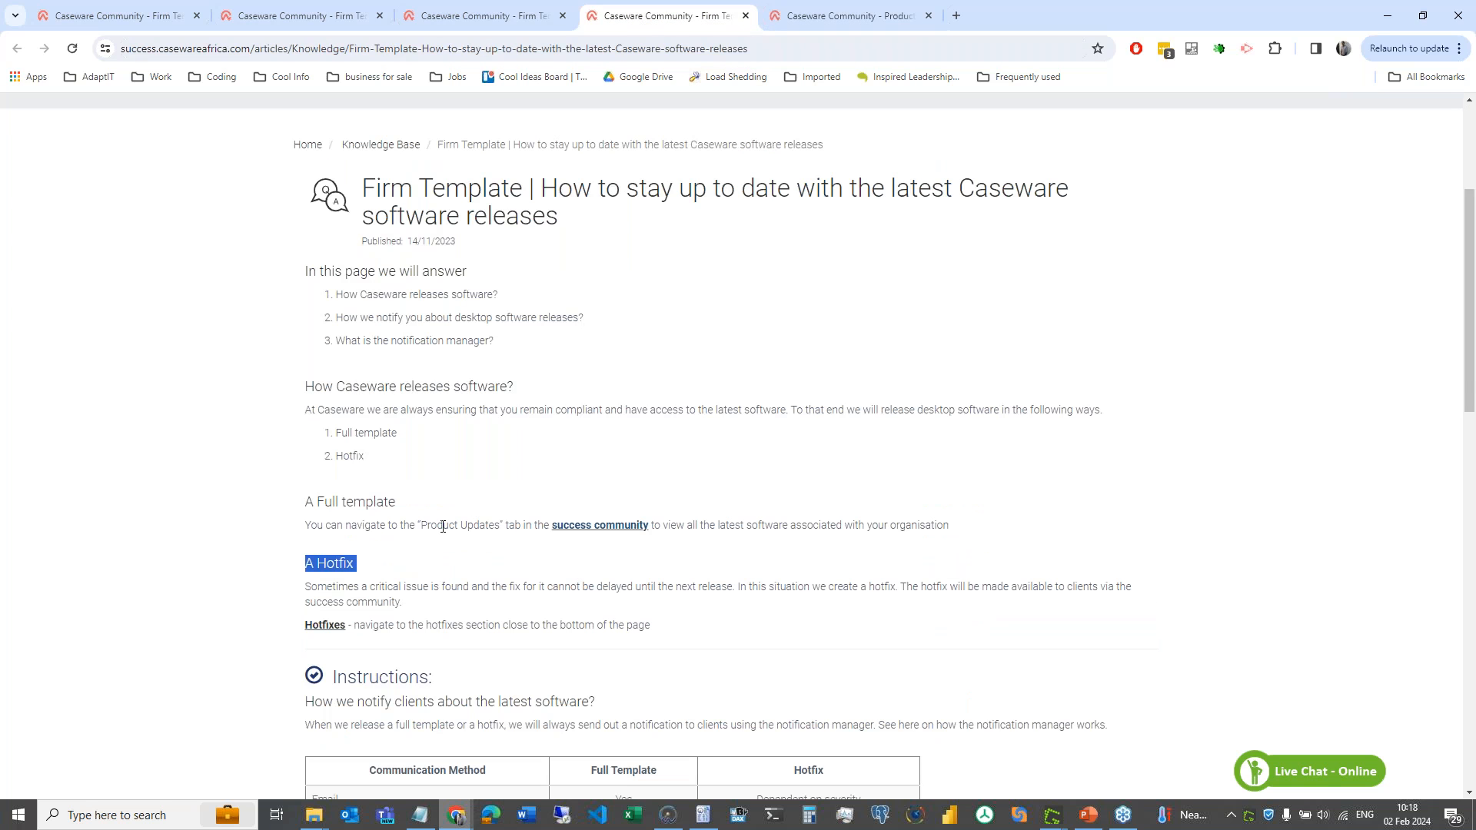
{"action": "left_click_drag", "start_coordinate": [305, 525], "coordinate": [886, 527]}
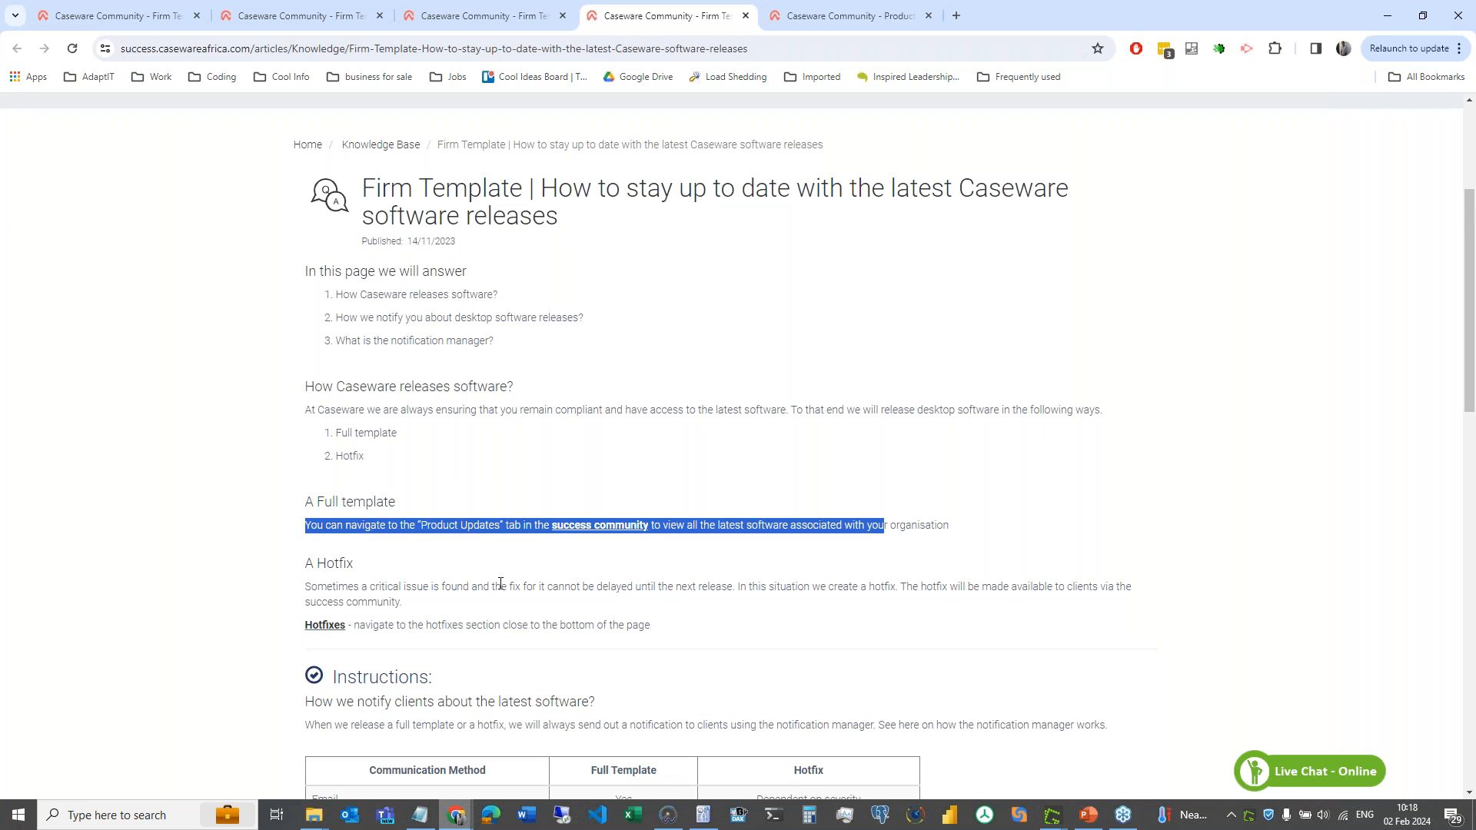
{"action": "scroll", "coordinate": [442, 538], "scroll_direction": "down", "scroll_amount": 2}
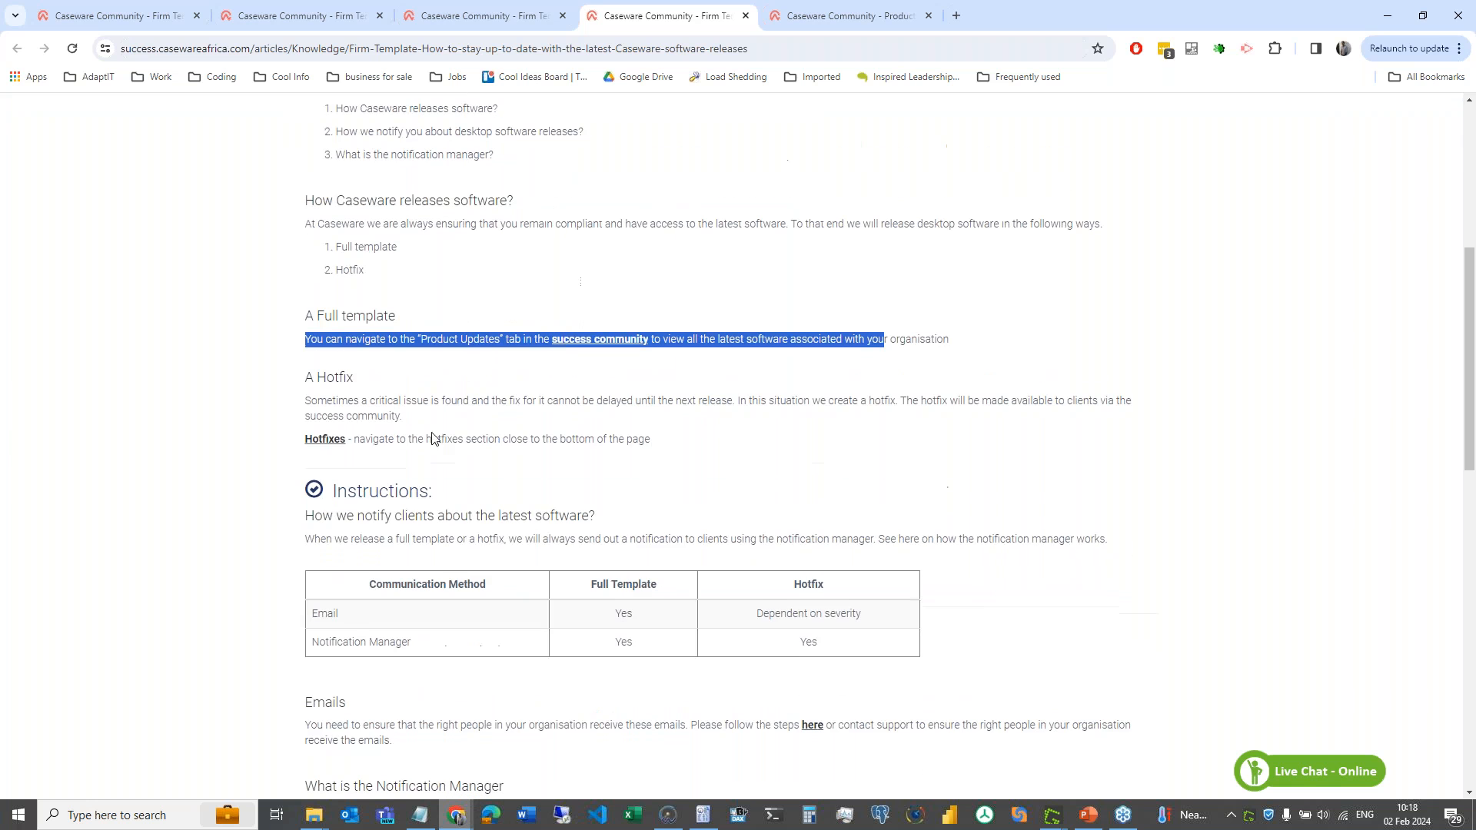
{"action": "left_click", "coordinate": [809, 18]}
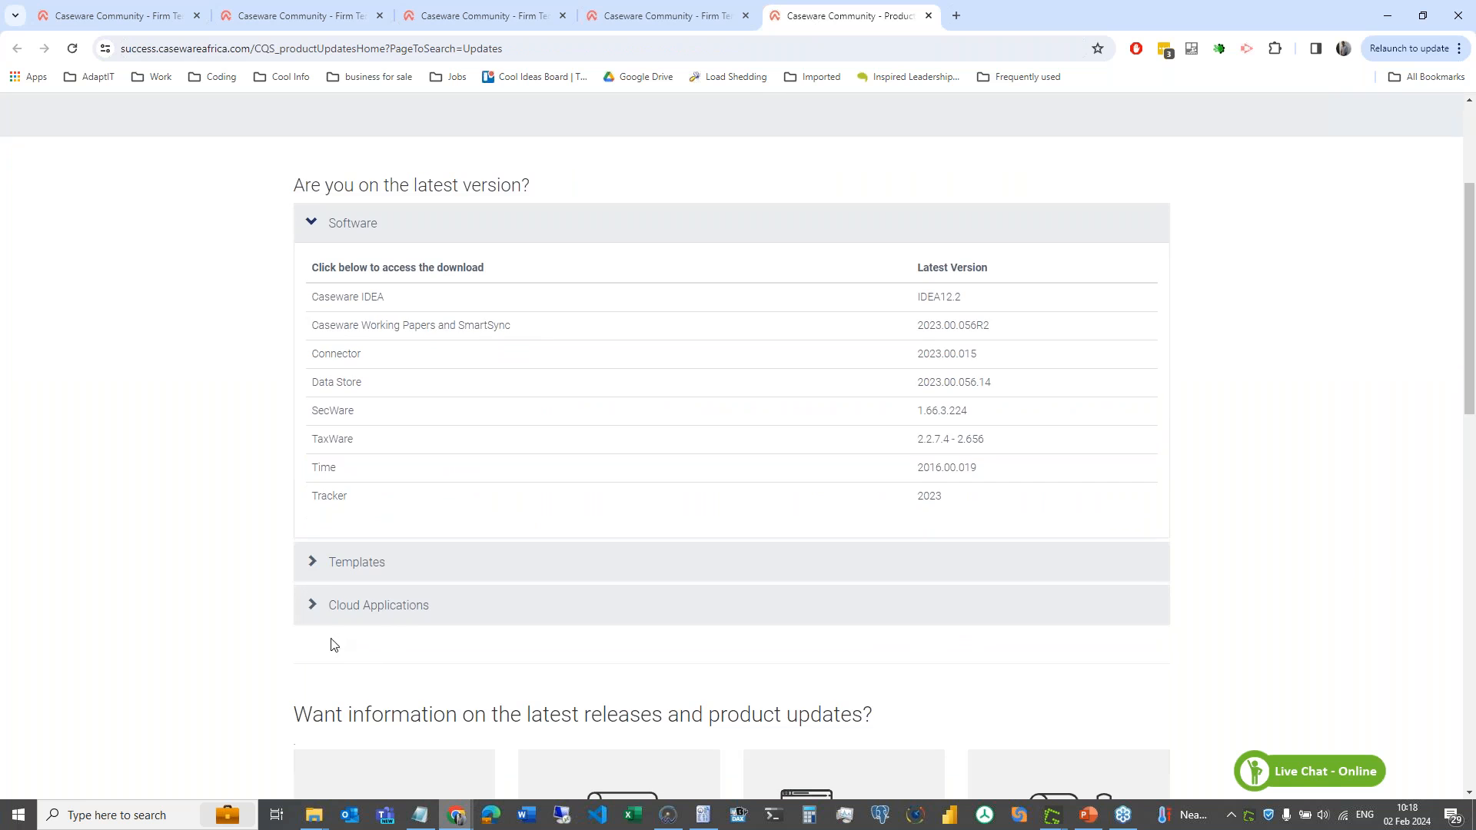
{"action": "left_click", "coordinate": [681, 20]}
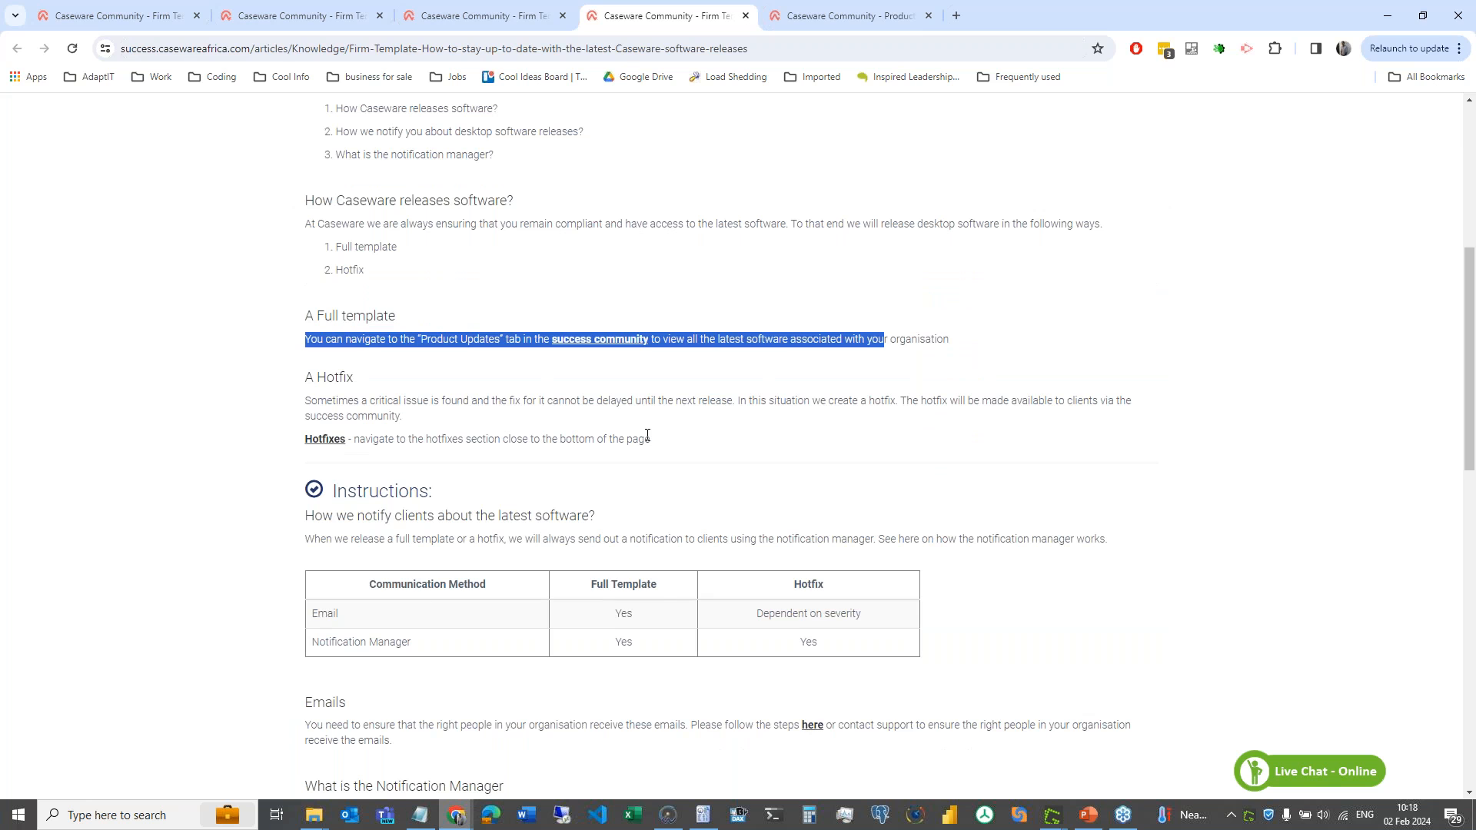
- Open the community-users management article, then the Notification Manager article from the releases article
{"action": "scroll", "coordinate": [647, 435], "scroll_direction": "down", "scroll_amount": 3}
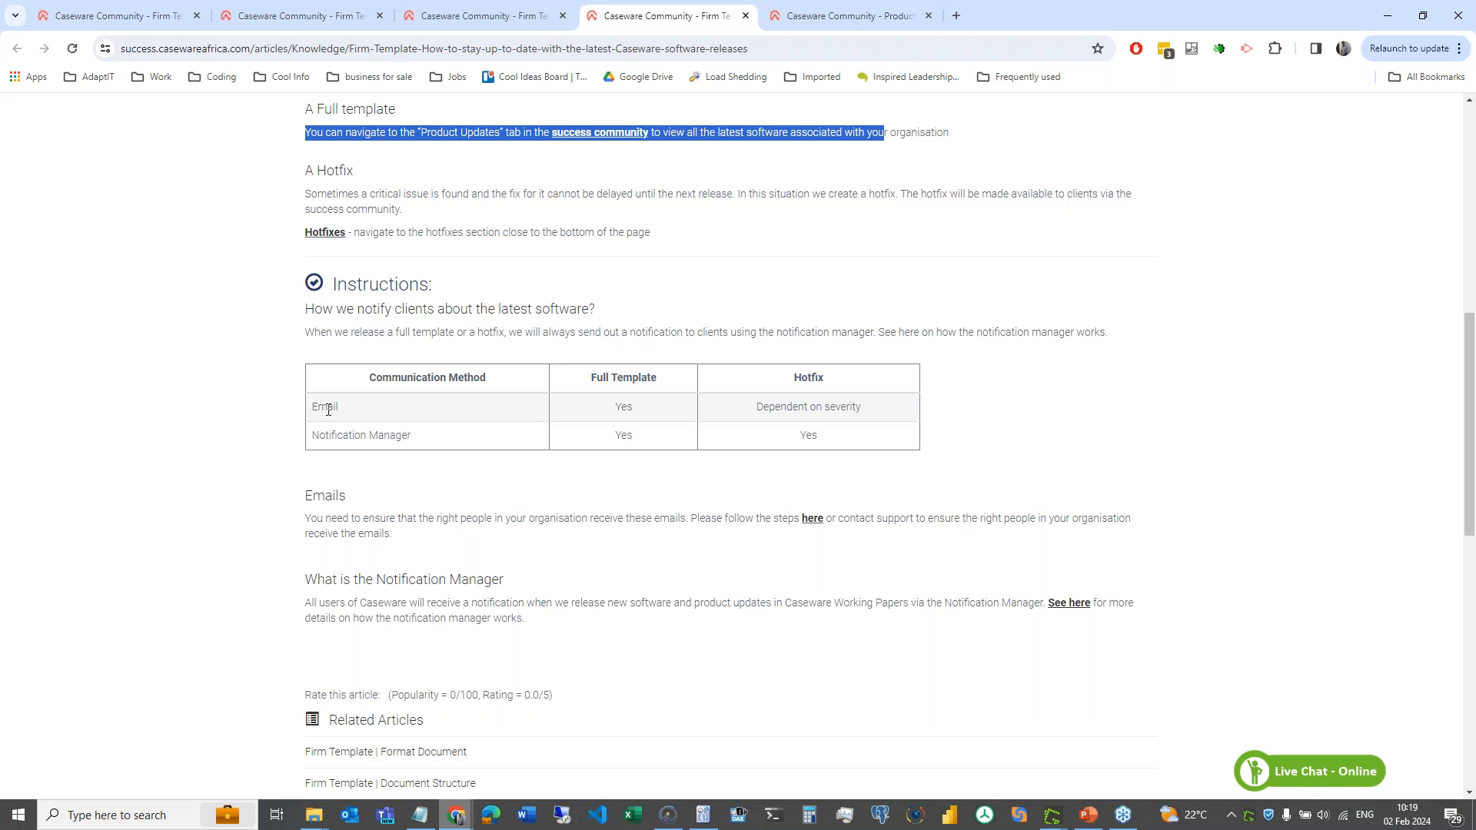
{"action": "left_click", "coordinate": [812, 518]}
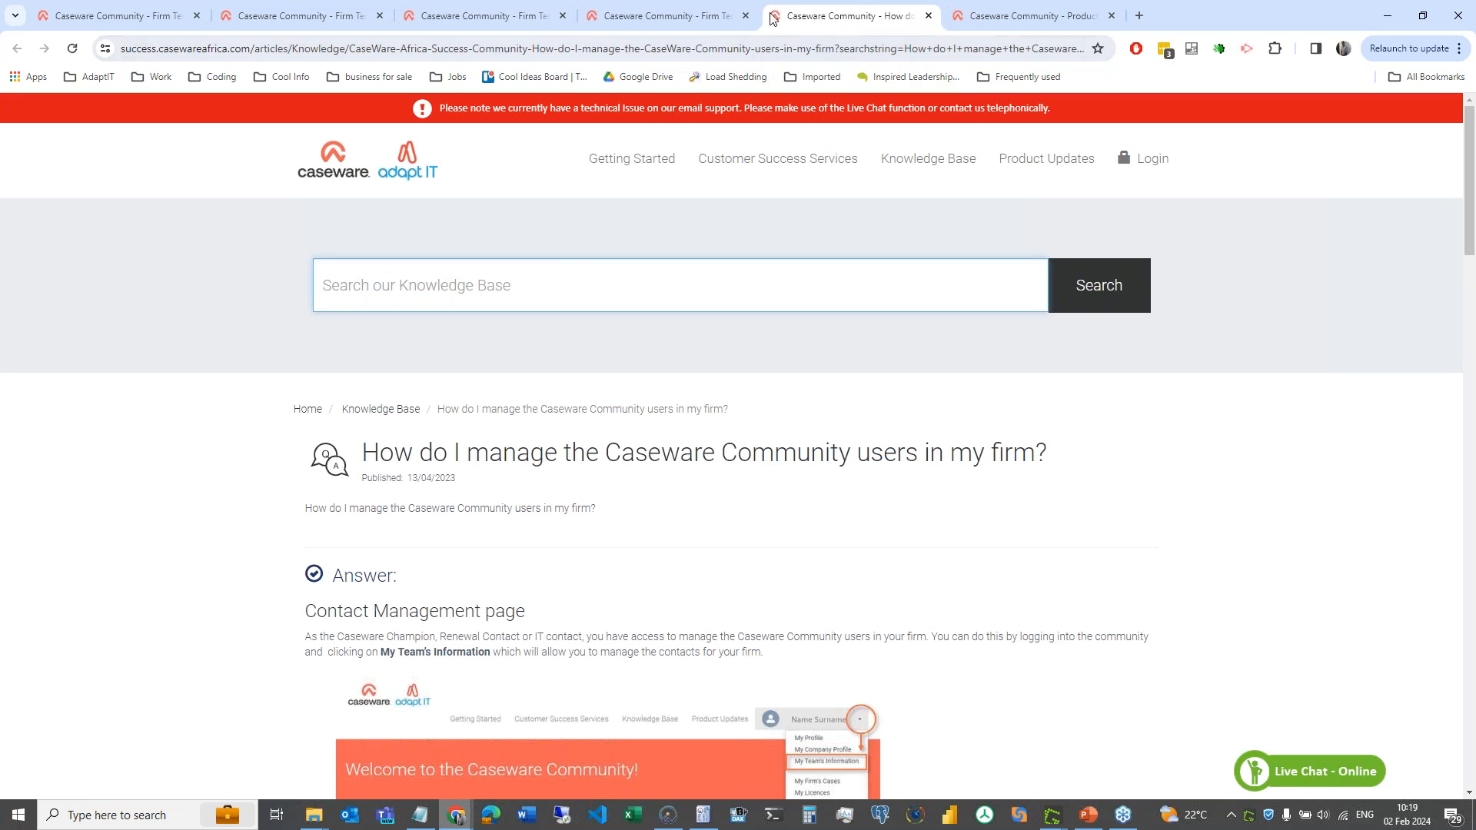
{"action": "left_click", "coordinate": [704, 17]}
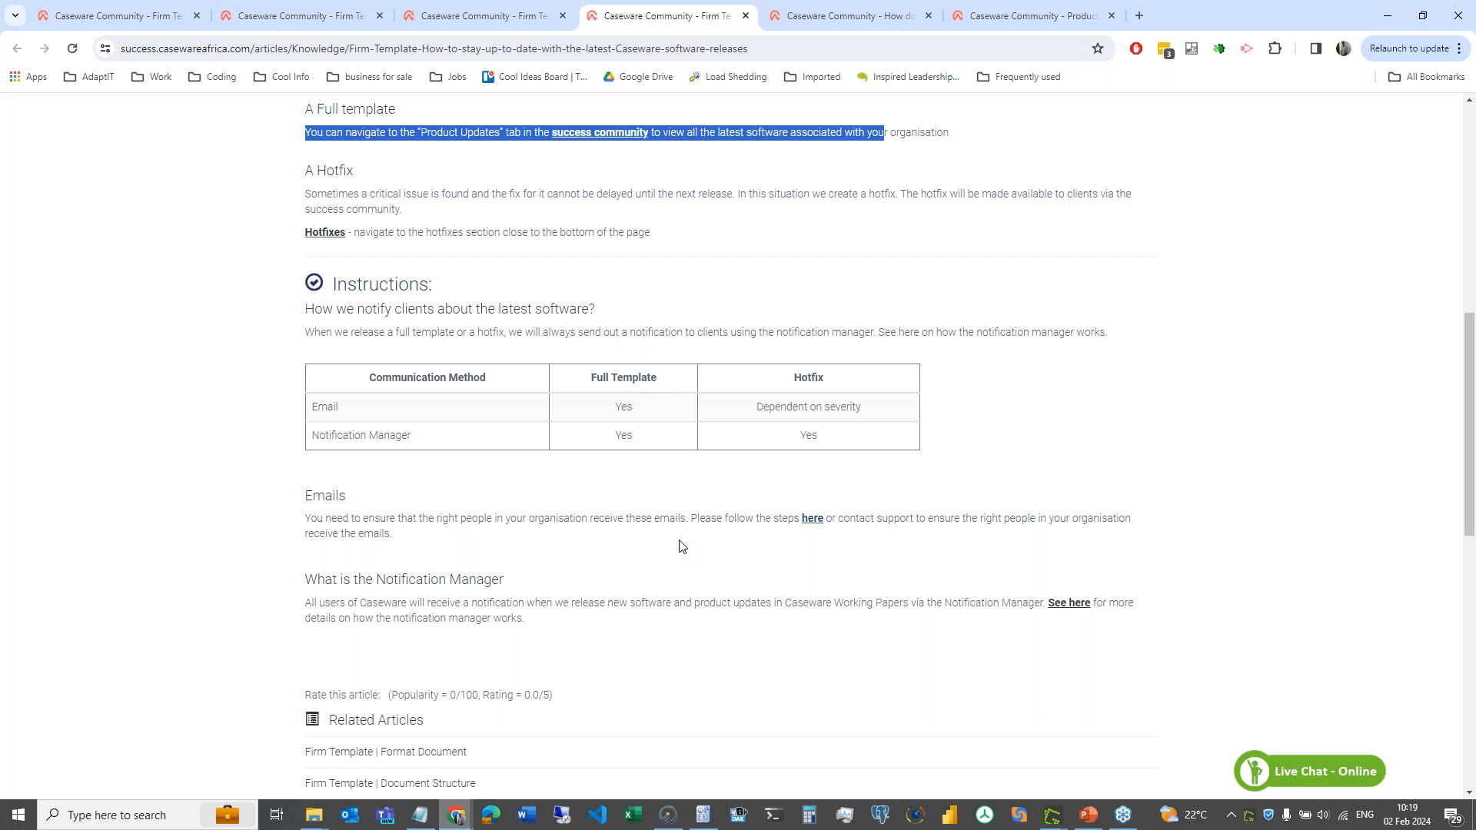
{"action": "scroll", "coordinate": [680, 546], "scroll_direction": "down", "scroll_amount": 2}
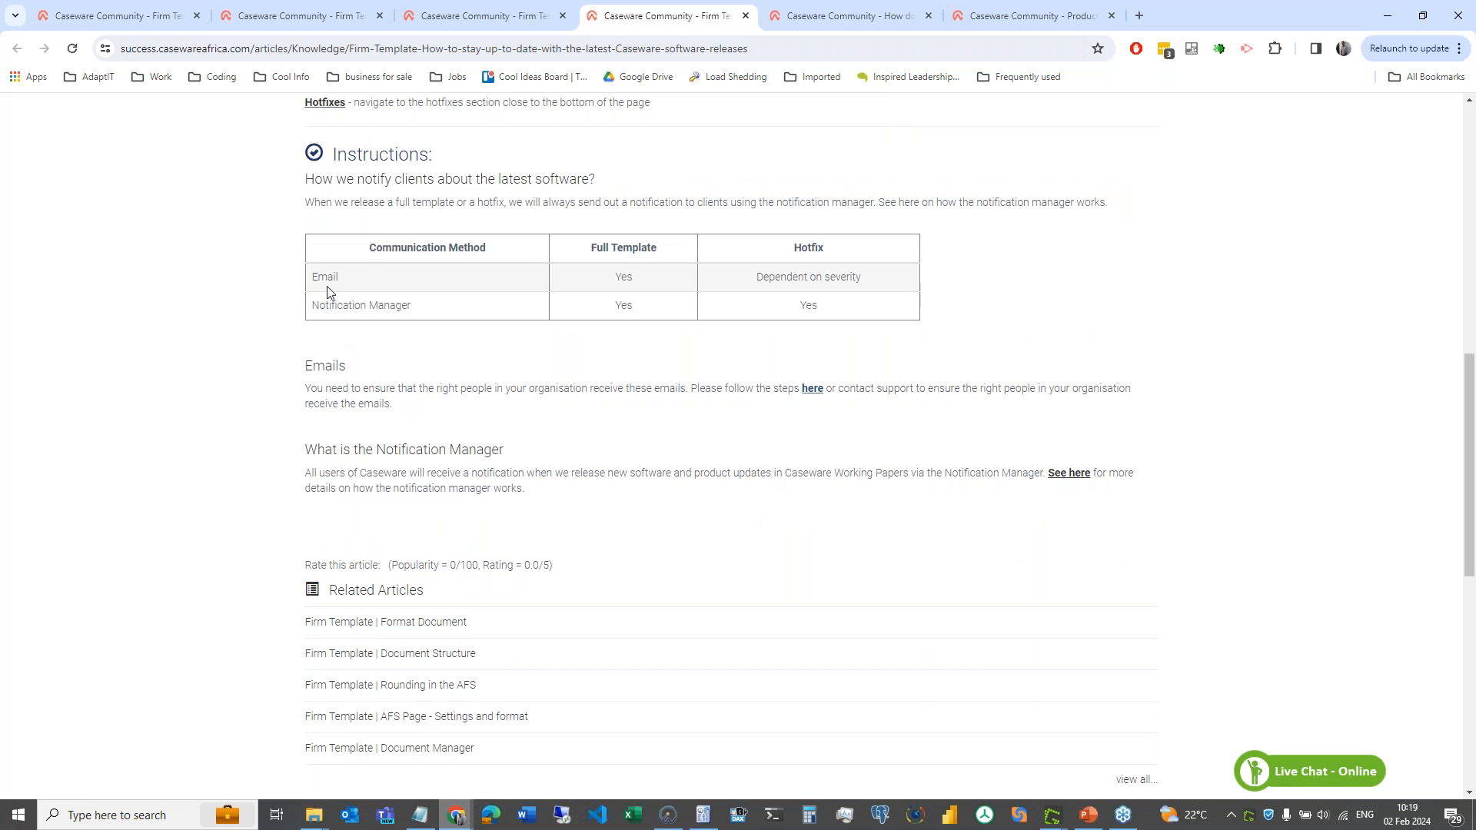
{"action": "left_click", "coordinate": [1058, 478]}
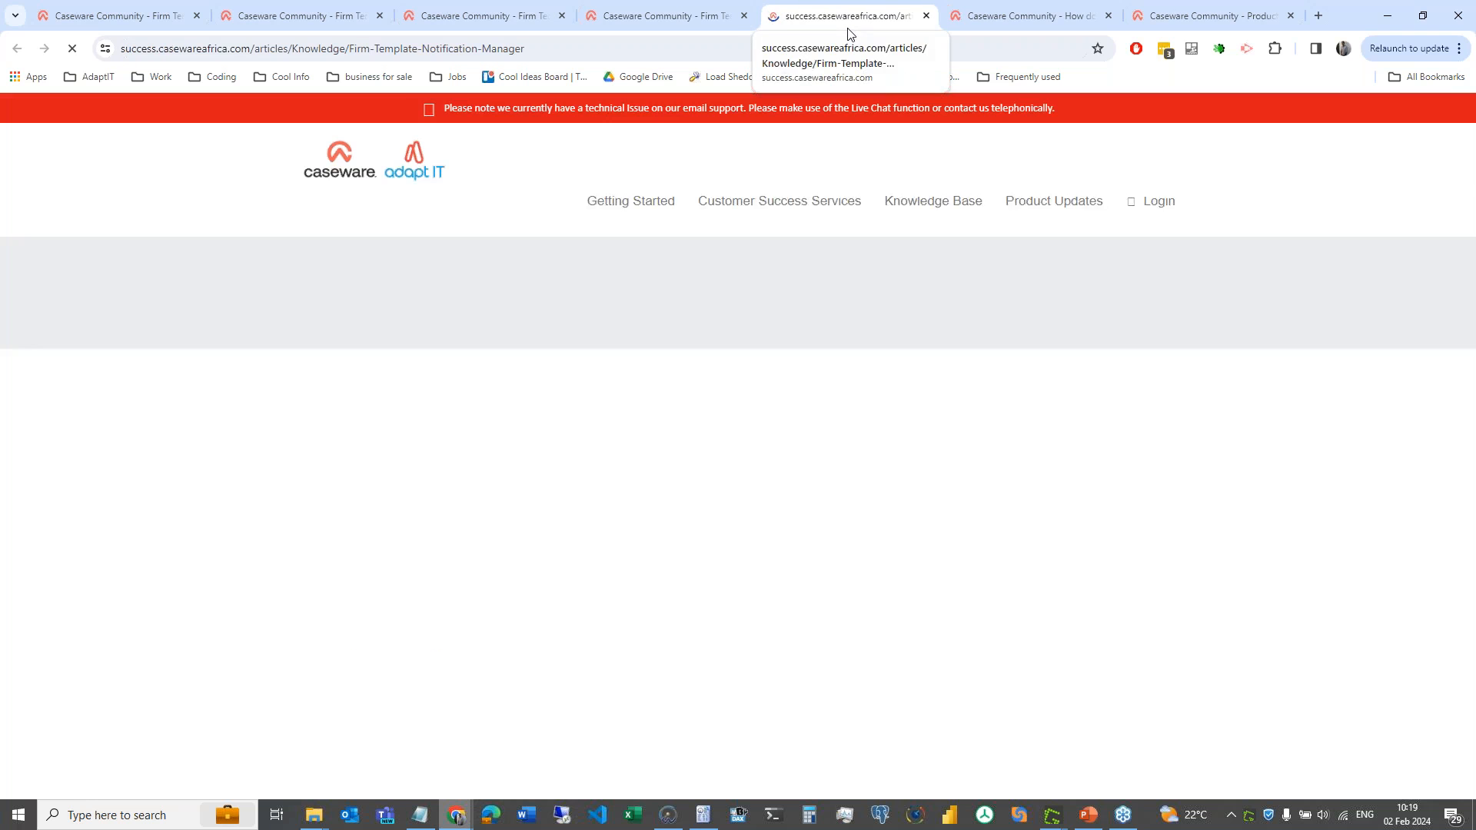
- Scroll to the Notification Manager screenshot, then return to the 'How to stay up to date' article
{"action": "scroll", "coordinate": [659, 567], "scroll_direction": "down", "scroll_amount": 5}
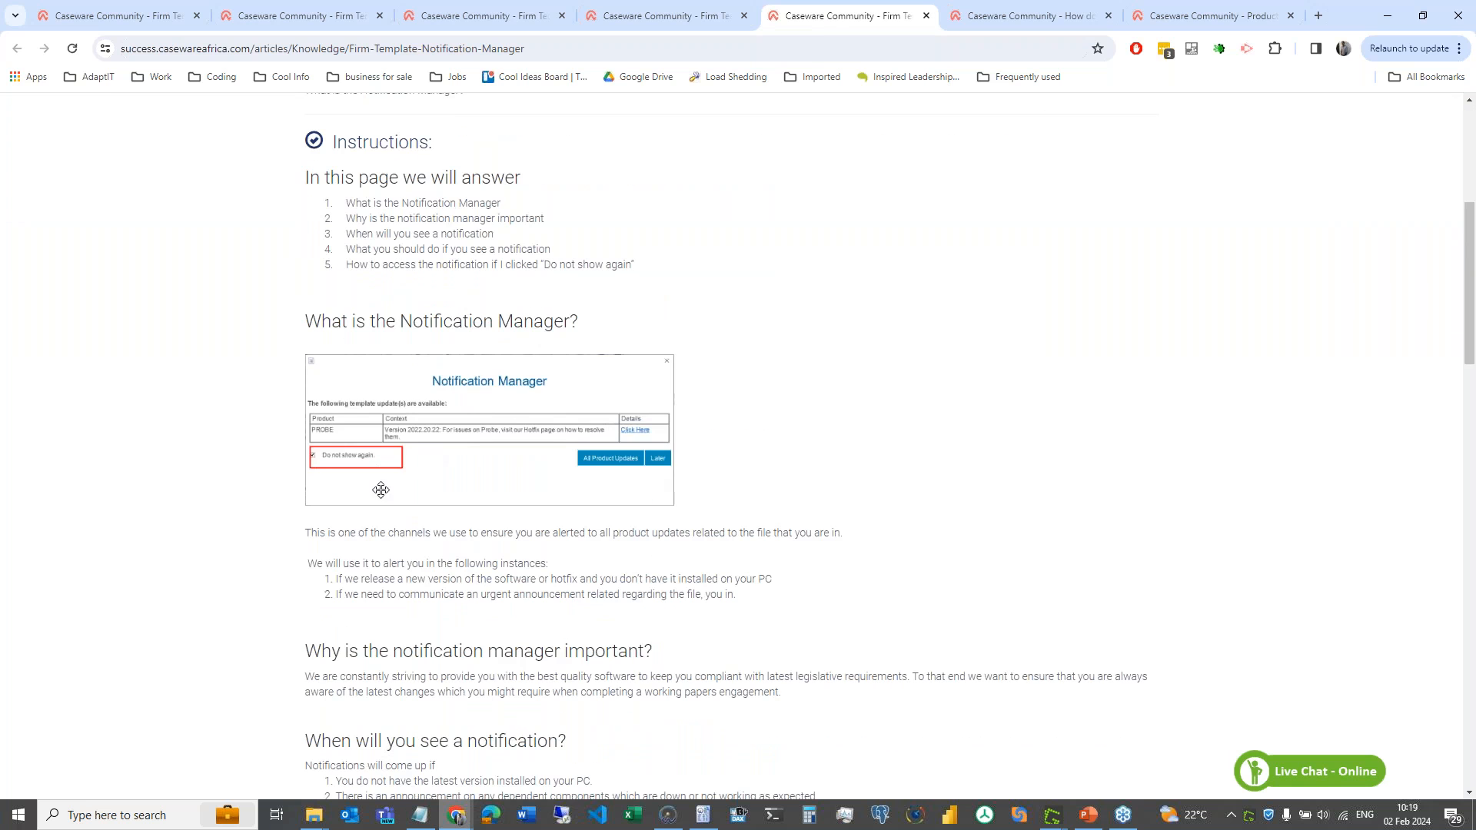
{"action": "scroll", "coordinate": [519, 458], "scroll_direction": "up", "scroll_amount": 5}
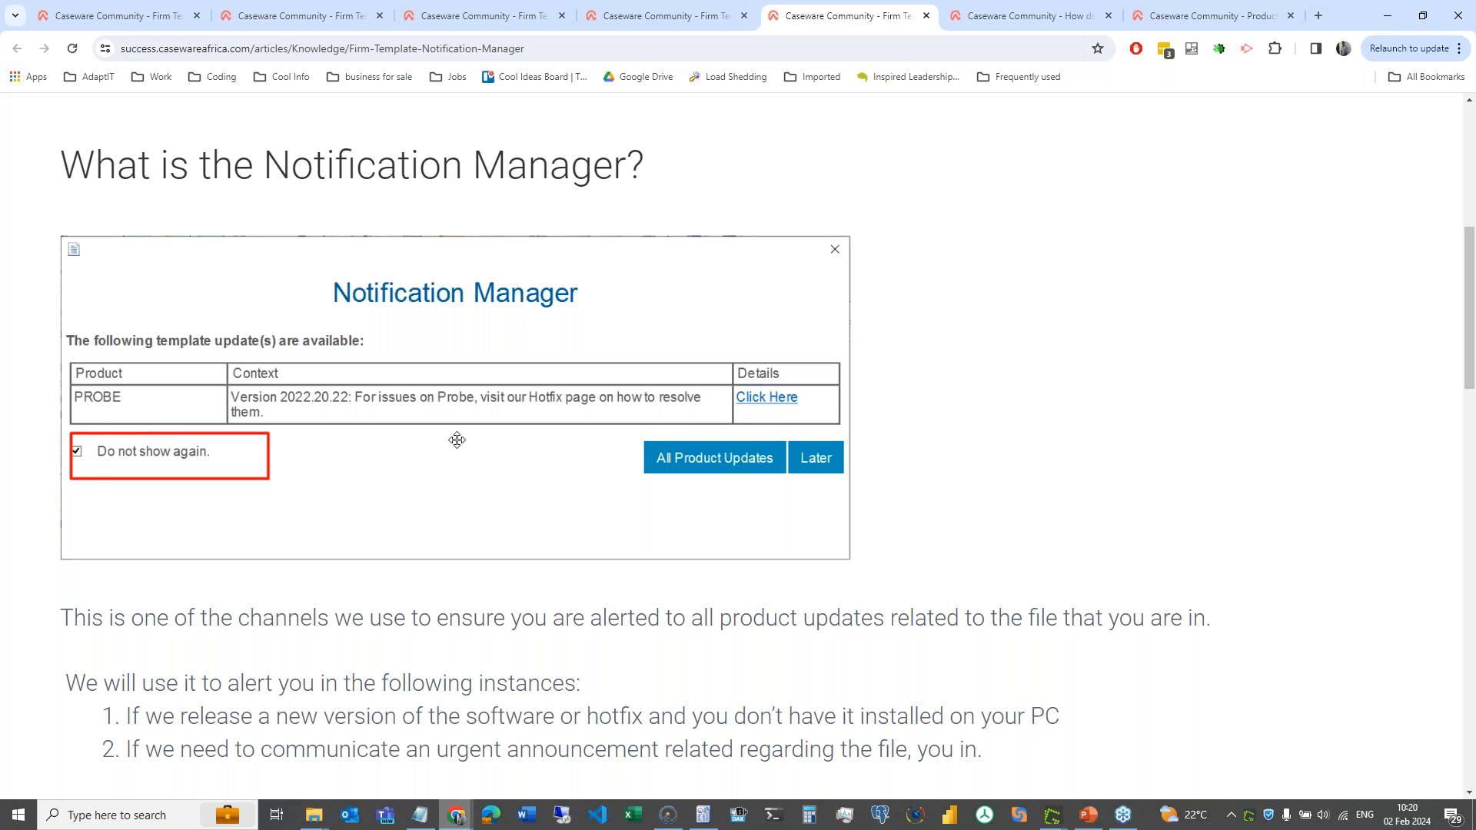
{"action": "scroll", "coordinate": [457, 440], "scroll_direction": "down", "scroll_amount": 5}
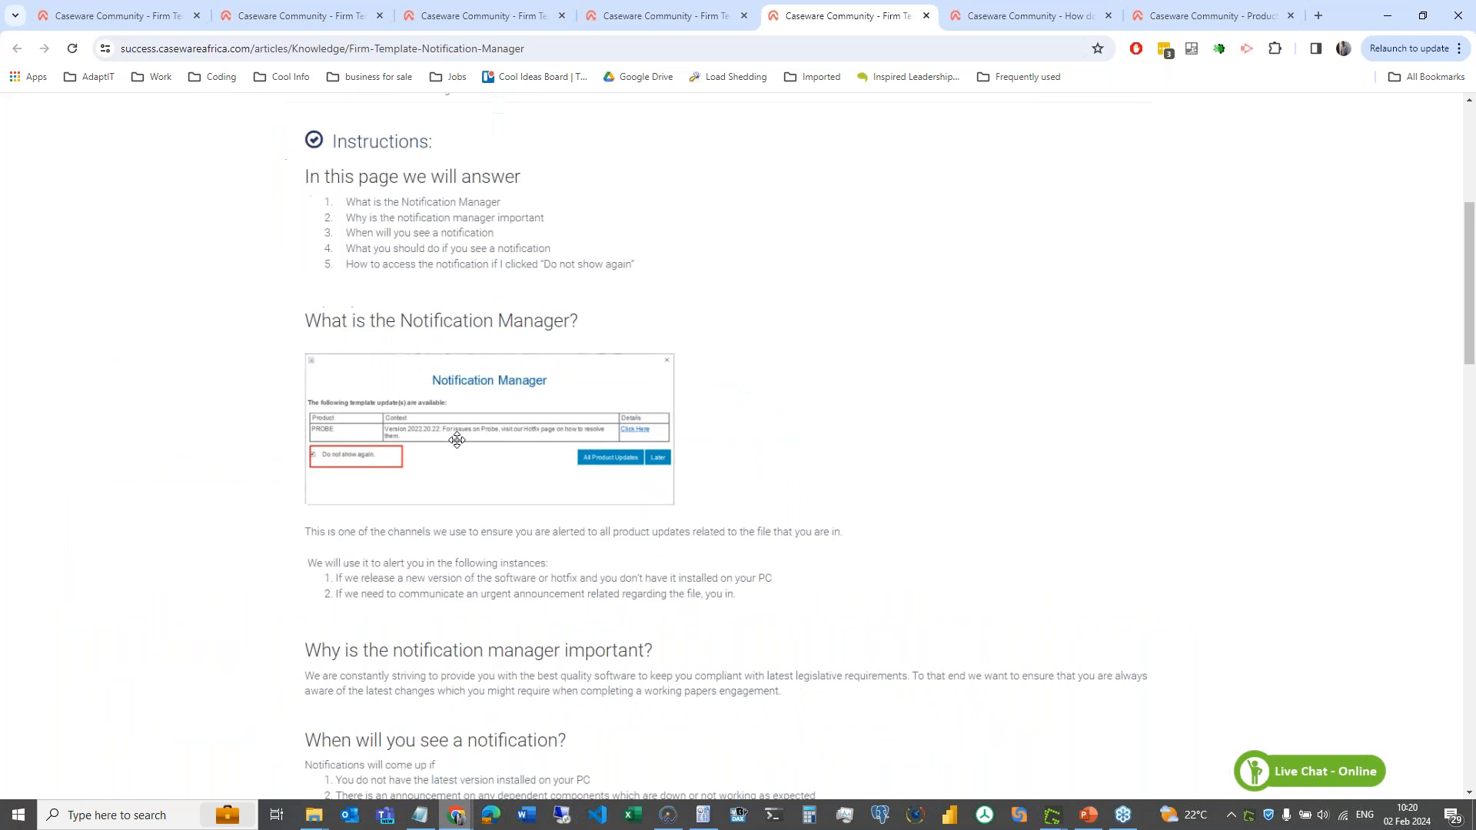
{"action": "left_click", "coordinate": [630, 18]}
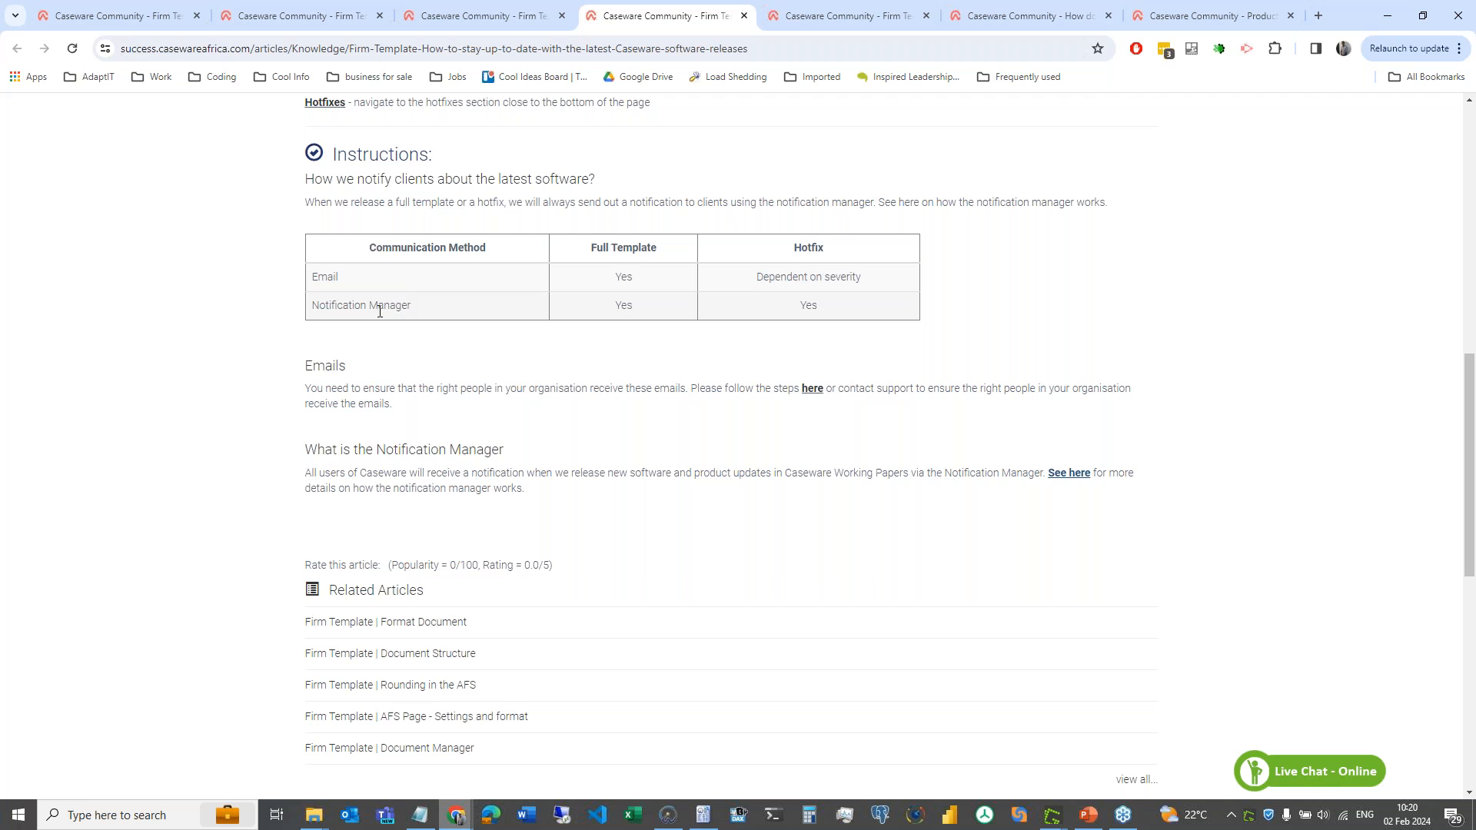
- Close the software-releases, Notification Manager, community-users and Product Updates tabs
{"action": "scroll", "coordinate": [383, 310], "scroll_direction": "up", "scroll_amount": 3}
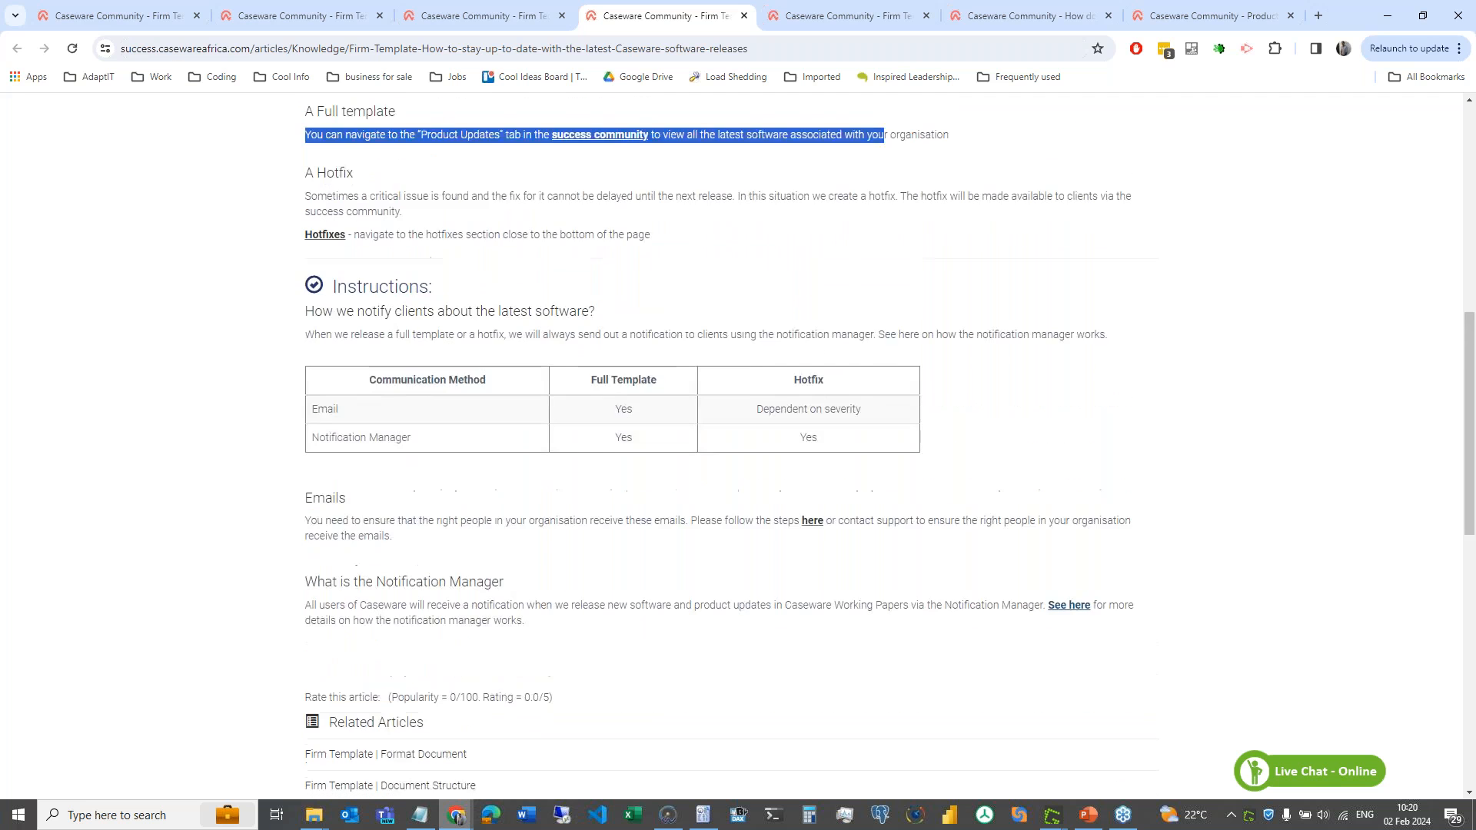
{"action": "scroll", "coordinate": [422, 654], "scroll_direction": "down", "scroll_amount": 3}
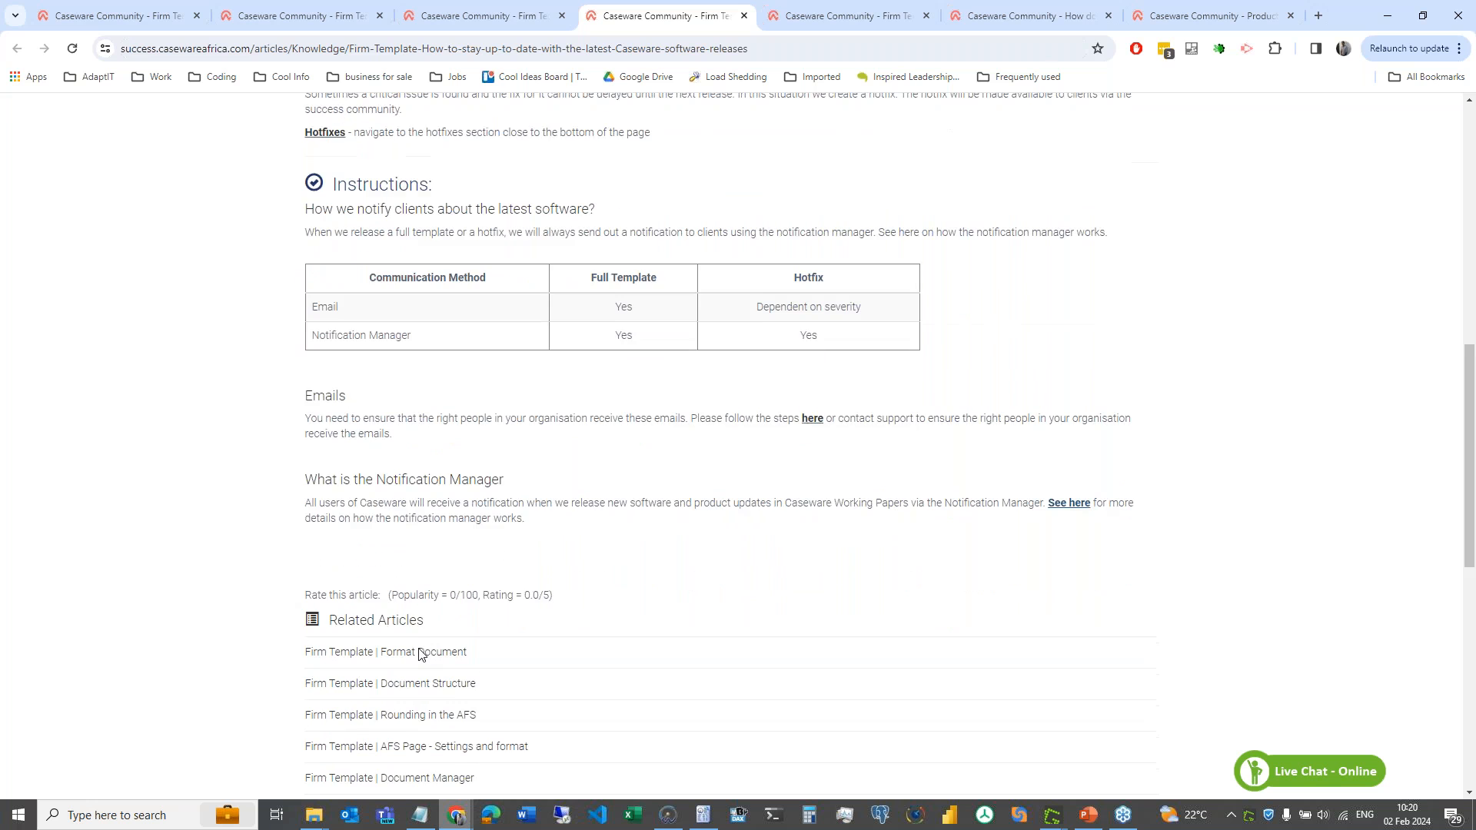
{"action": "scroll", "coordinate": [422, 654], "scroll_direction": "down", "scroll_amount": 4}
{"action": "left_click", "coordinate": [743, 16]}
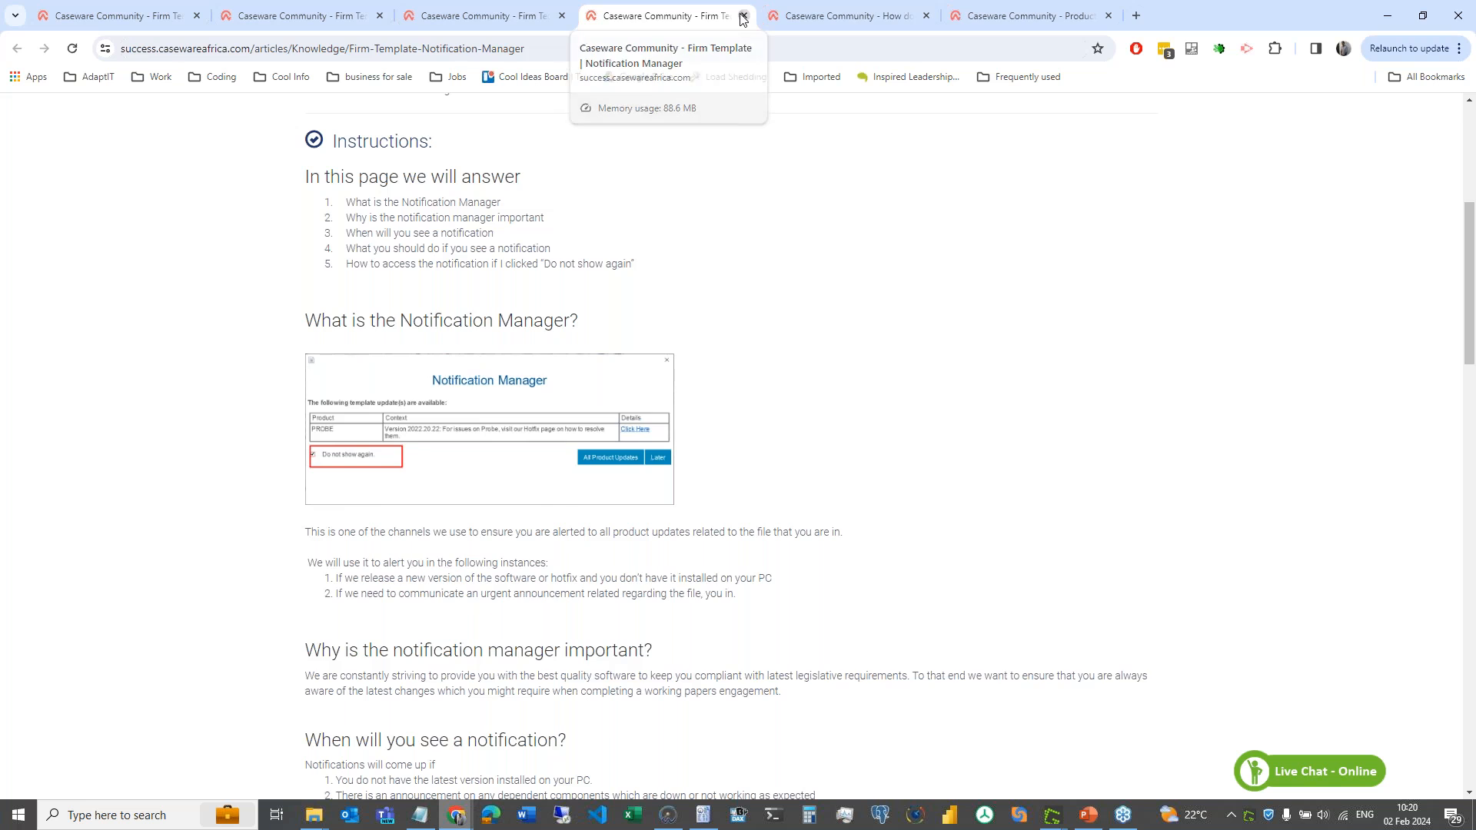
{"action": "left_click", "coordinate": [743, 16]}
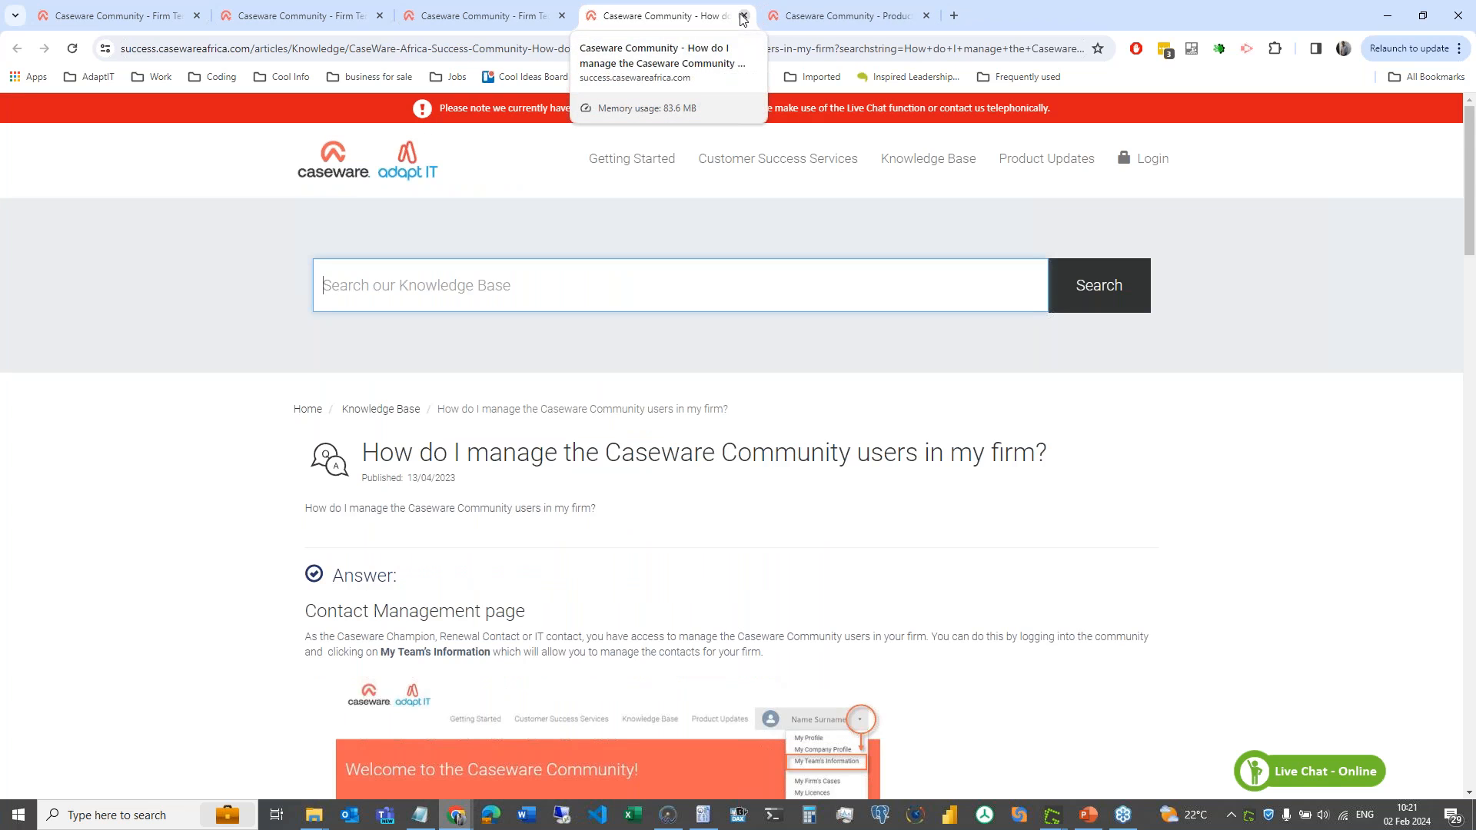
{"action": "left_click", "coordinate": [743, 16]}
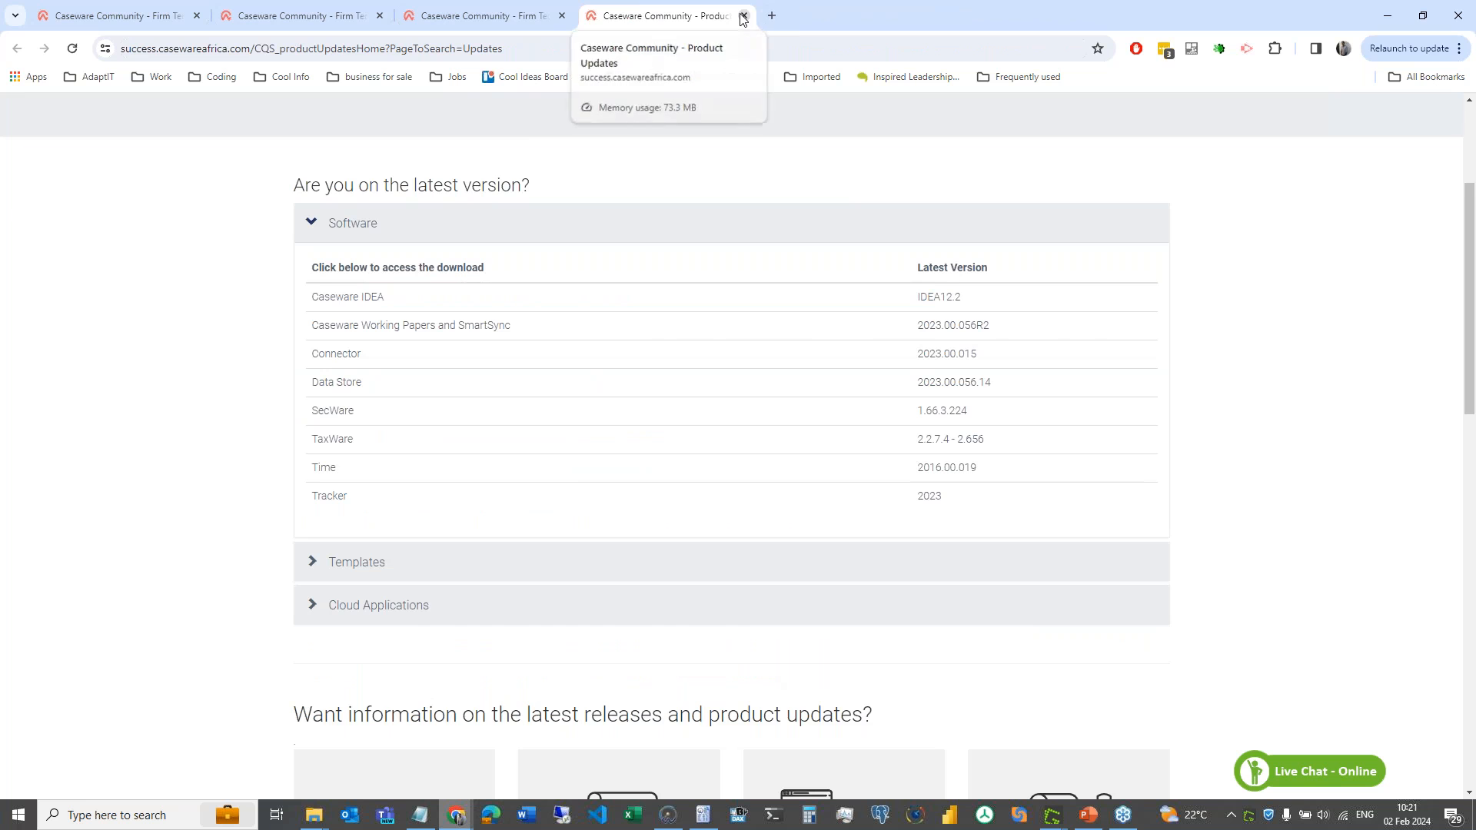
{"action": "left_click", "coordinate": [743, 16]}
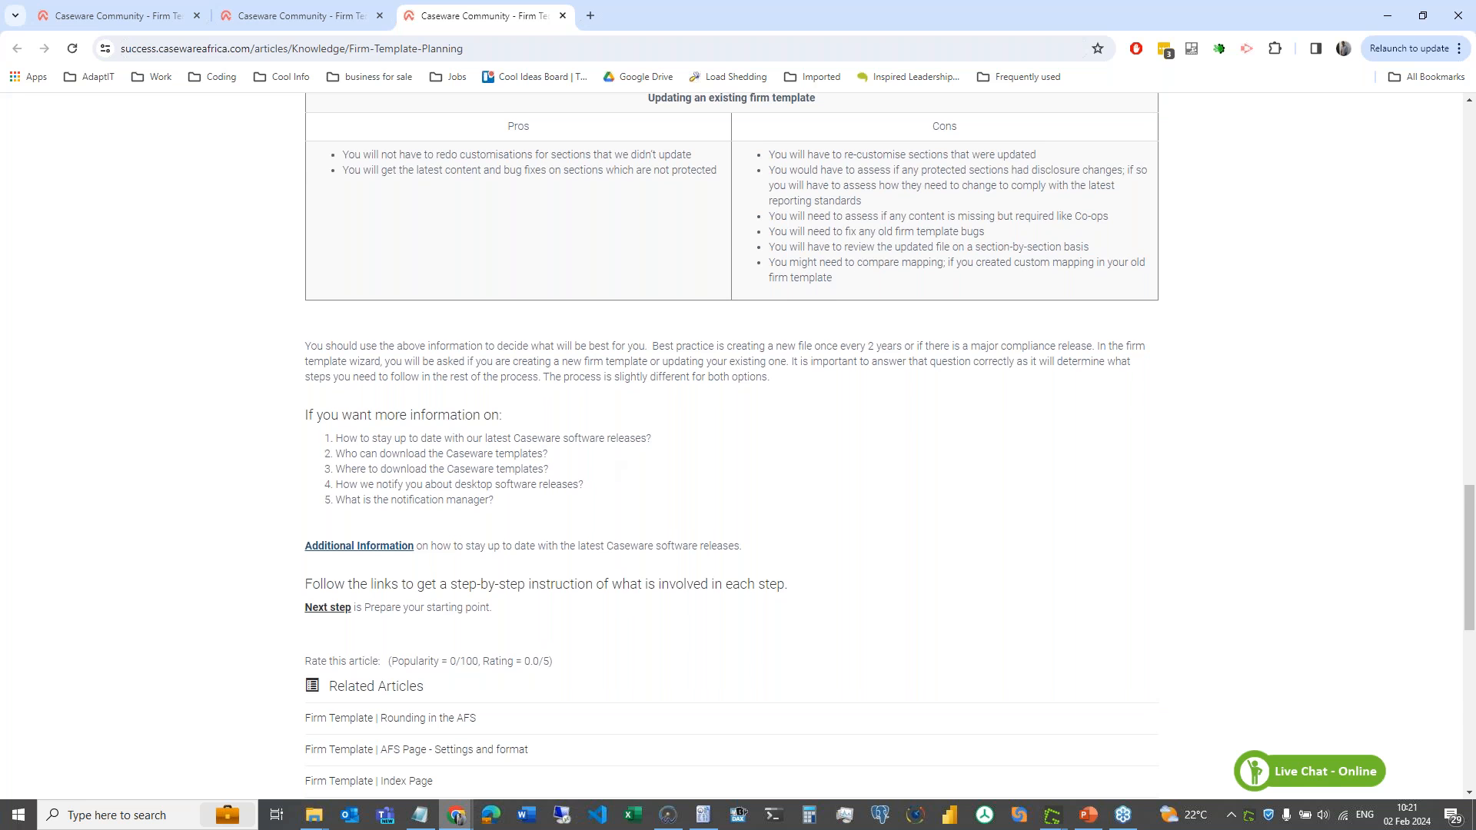
- Review the Planning article, then follow its Next step link to 'Prepare your starting point'
{"action": "scroll", "coordinate": [592, 580], "scroll_direction": "up", "scroll_amount": 3}
{"action": "scroll", "coordinate": [592, 581], "scroll_direction": "down", "scroll_amount": 6}
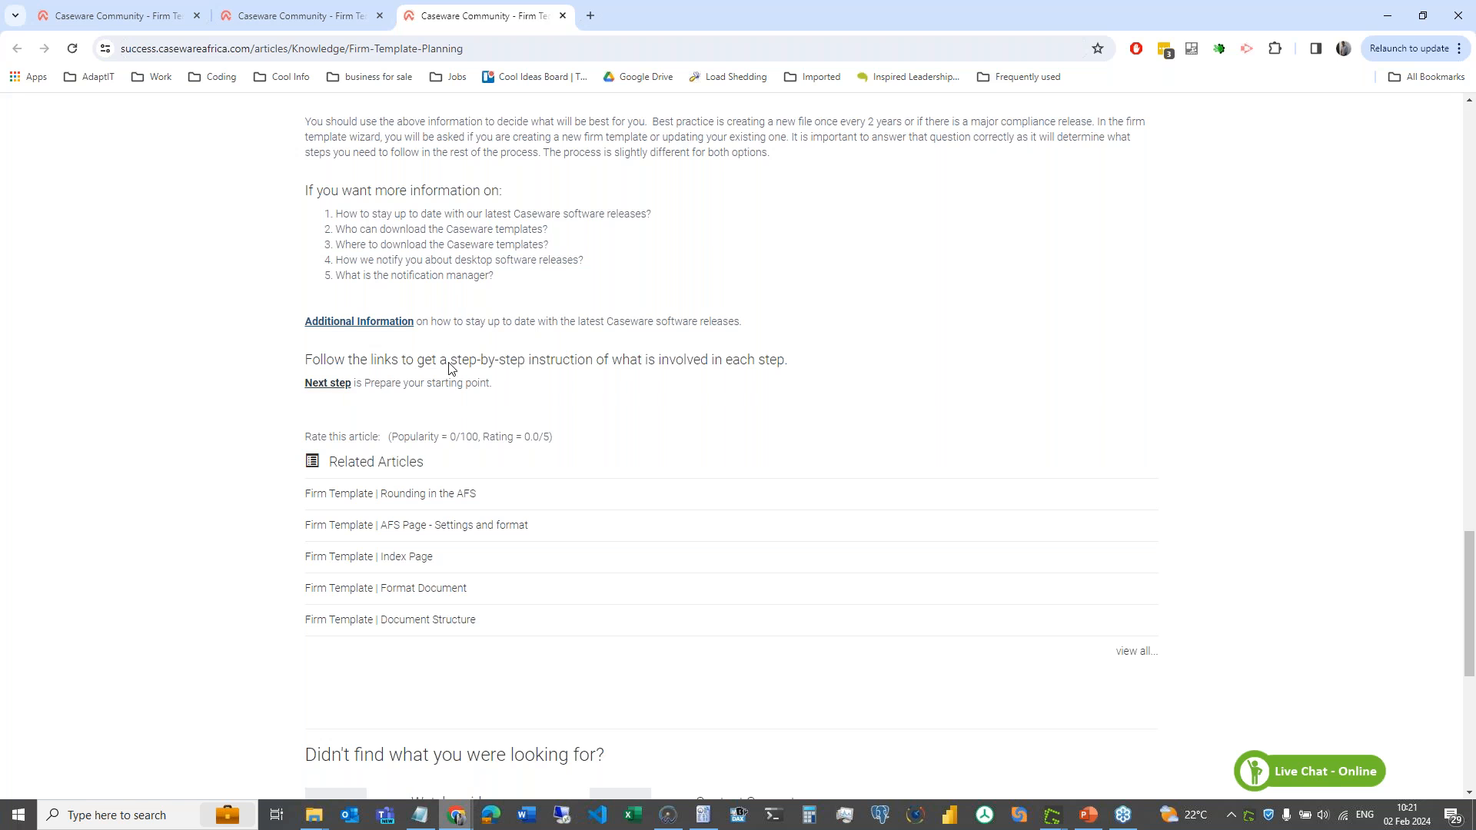
{"action": "scroll", "coordinate": [541, 359], "scroll_direction": "up", "scroll_amount": 10}
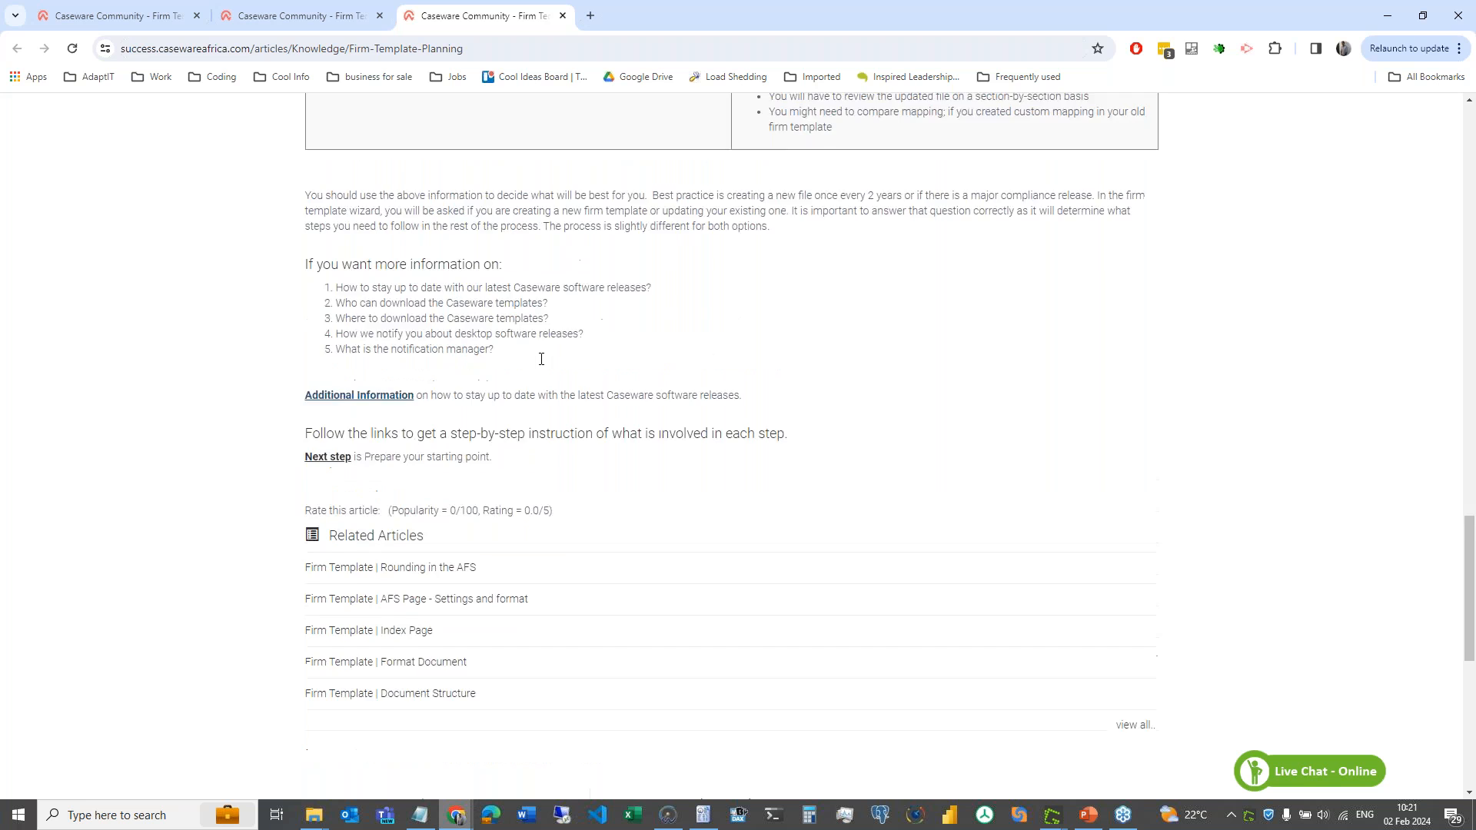
{"action": "scroll", "coordinate": [491, 215], "scroll_direction": "up", "scroll_amount": 4}
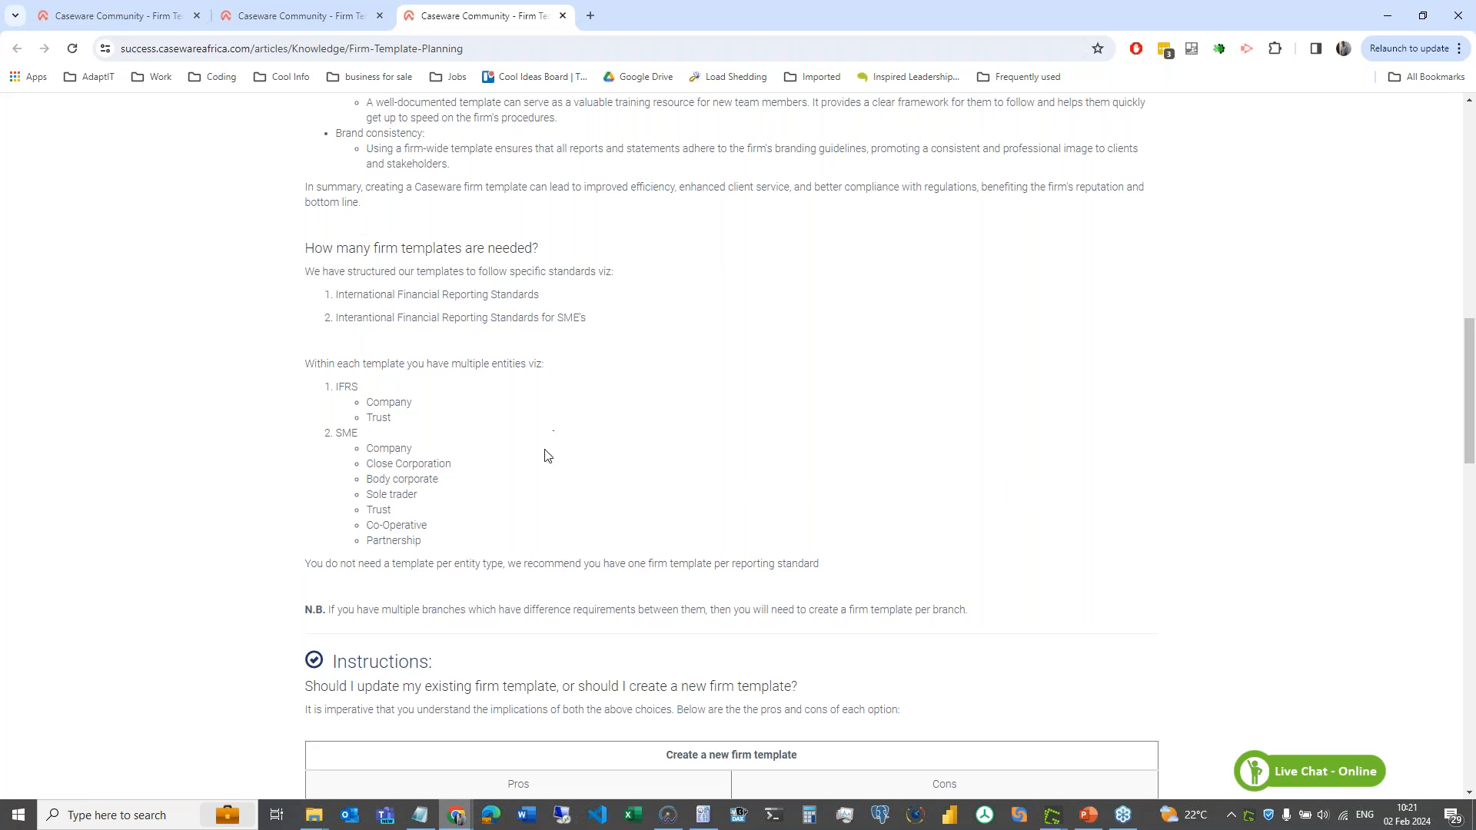
{"action": "scroll", "coordinate": [522, 510], "scroll_direction": "down", "scroll_amount": 8}
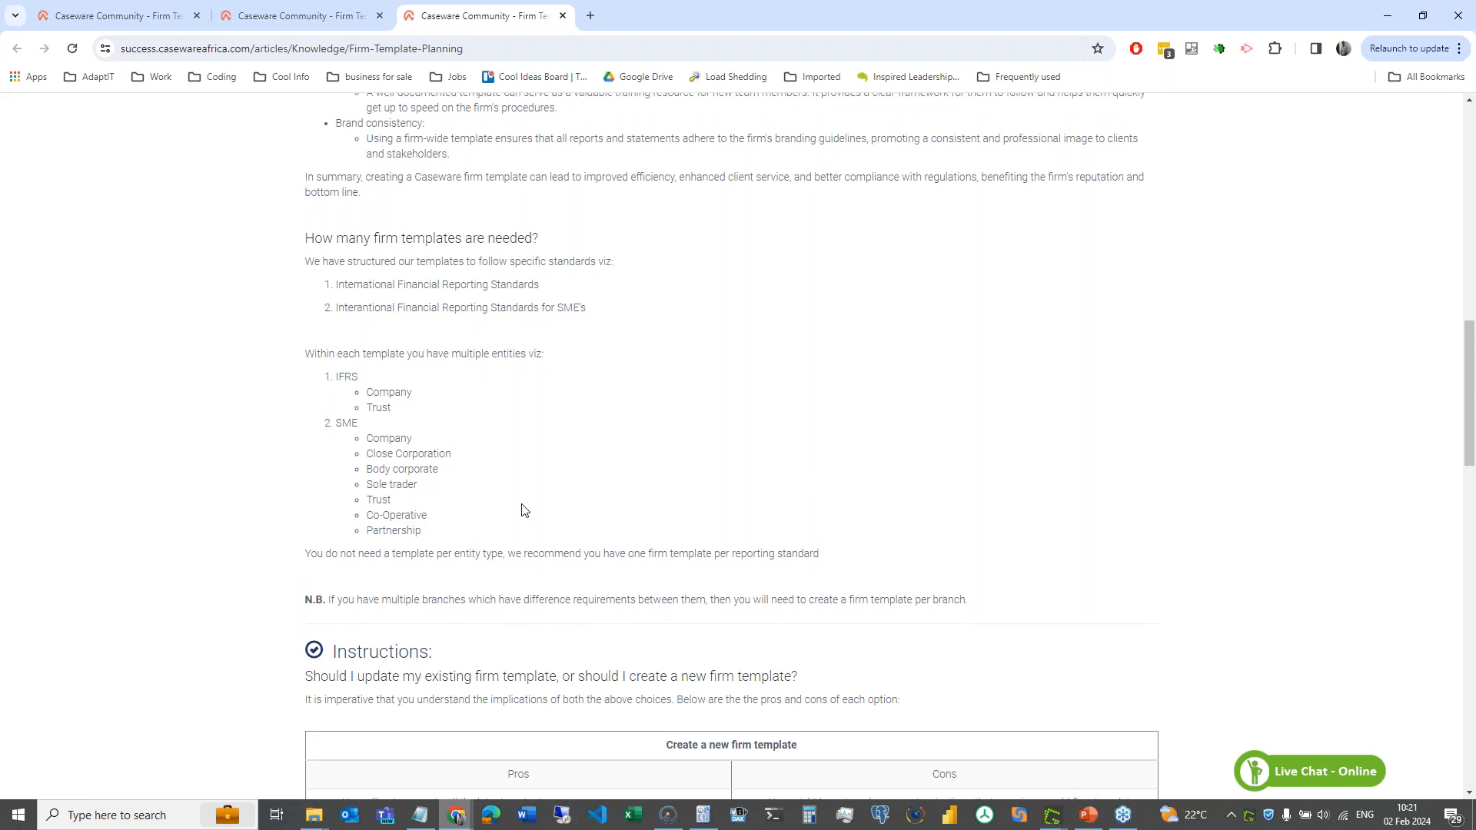
{"action": "scroll", "coordinate": [555, 342], "scroll_direction": "down", "scroll_amount": 2}
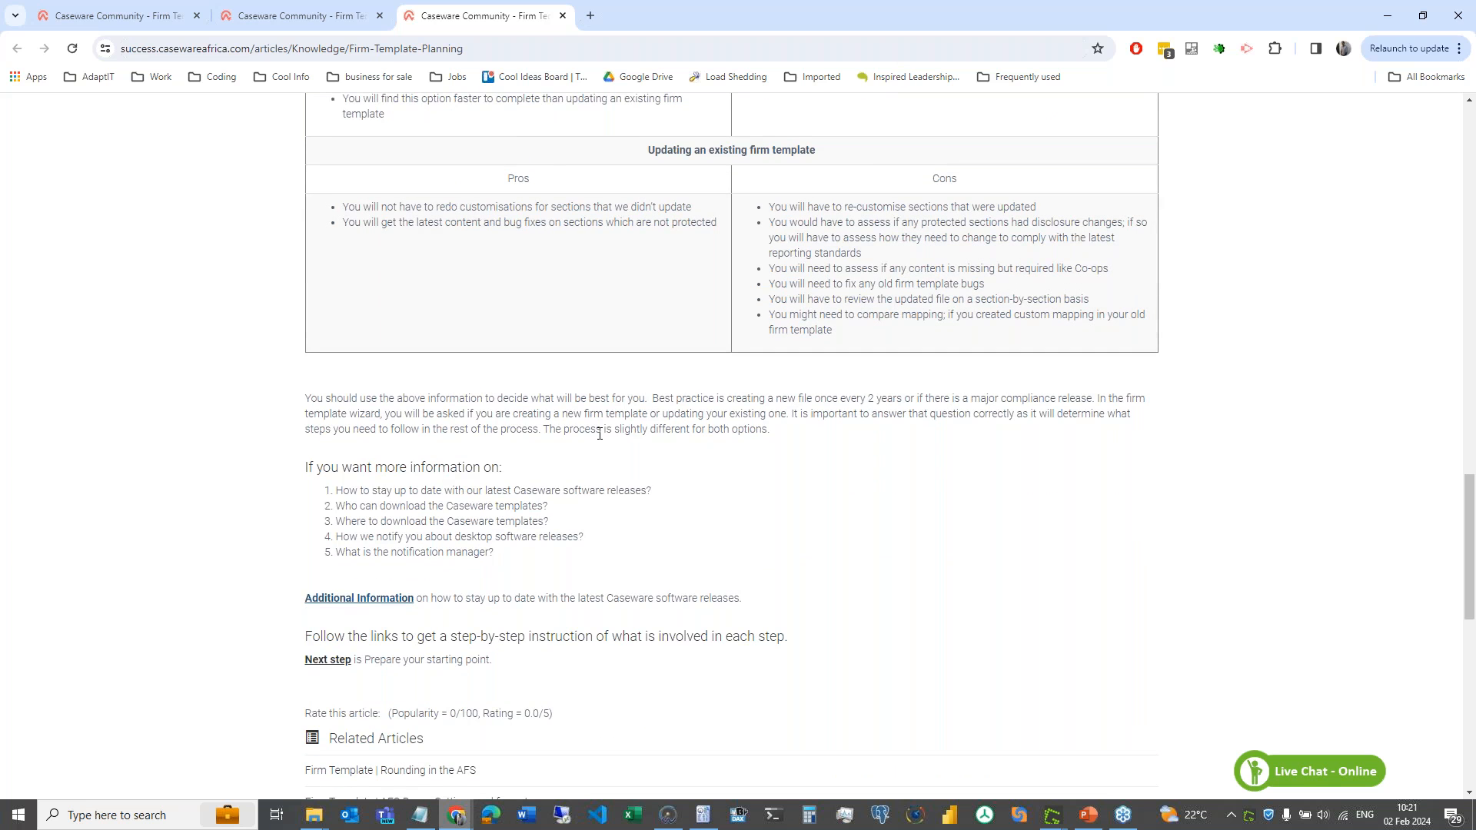
{"action": "left_click", "coordinate": [328, 660]}
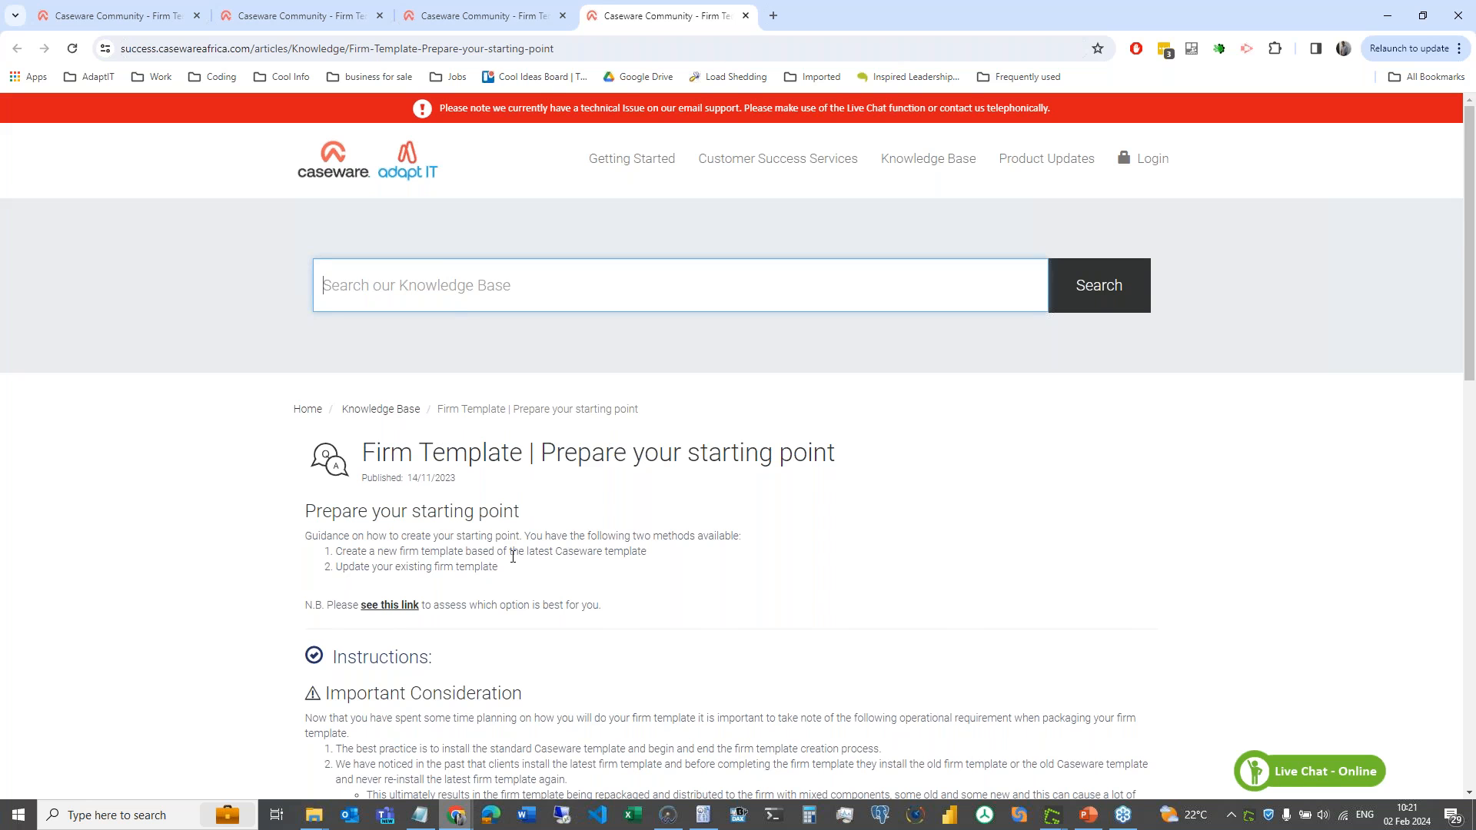
- Open the 'Create a new firm template based of the latest Caseware template' article
{"action": "scroll", "coordinate": [464, 652], "scroll_direction": "down", "scroll_amount": 3}
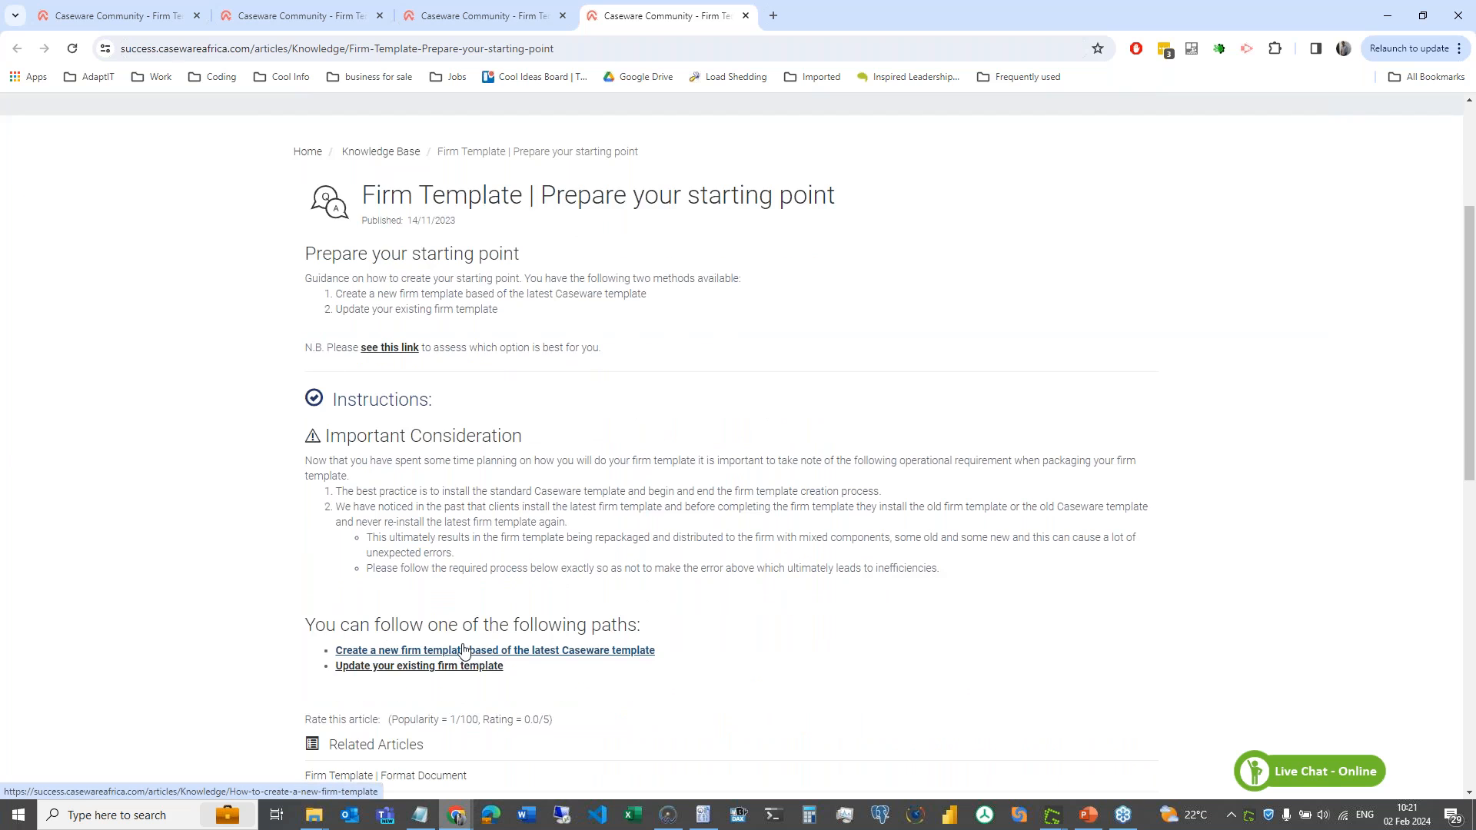
{"action": "left_click", "coordinate": [535, 659]}
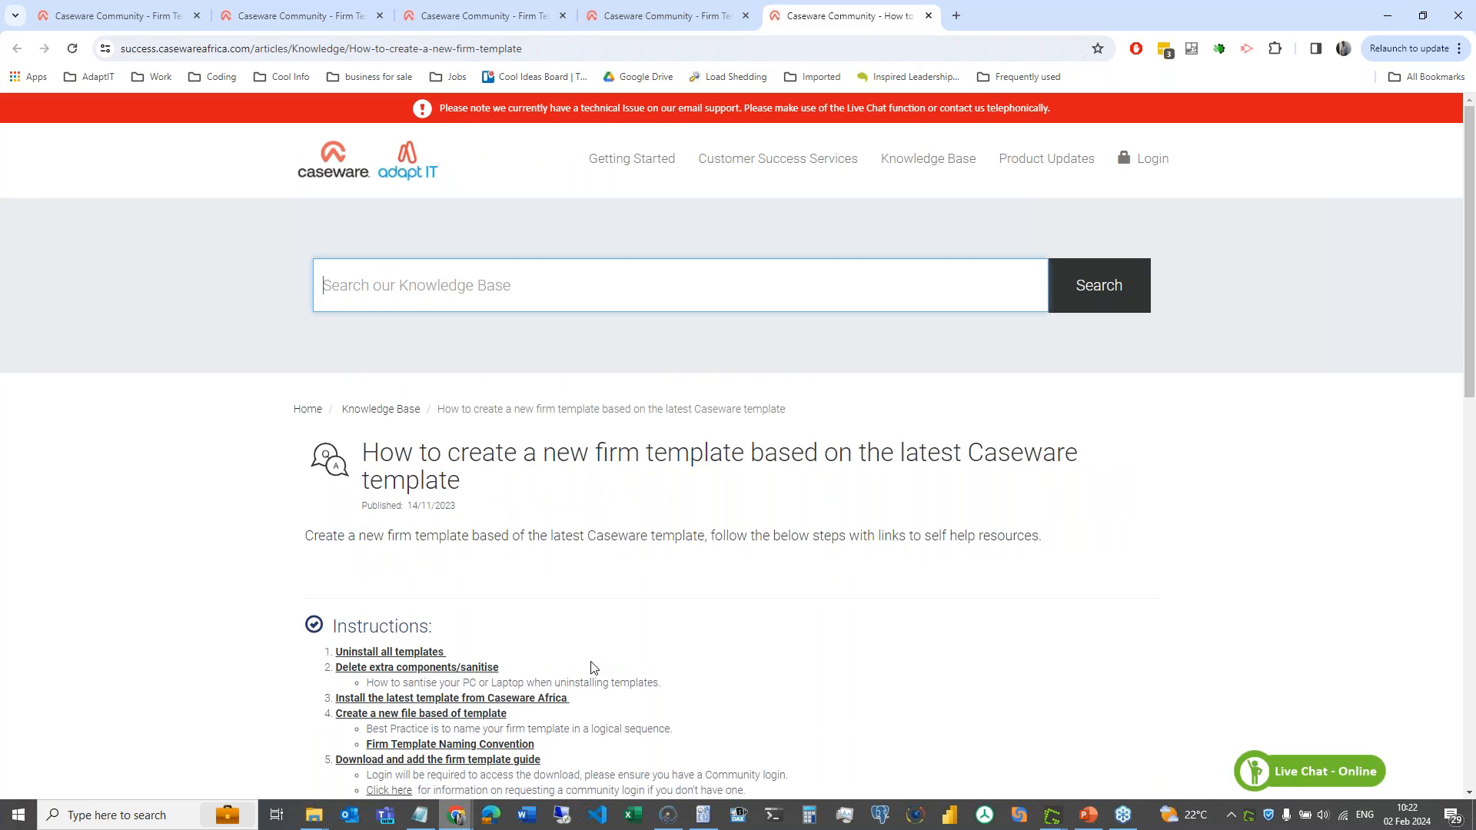
- Scroll to the five-step Instructions list, starting with uninstalling all templates
{"action": "scroll", "coordinate": [694, 653], "scroll_direction": "down", "scroll_amount": 3}
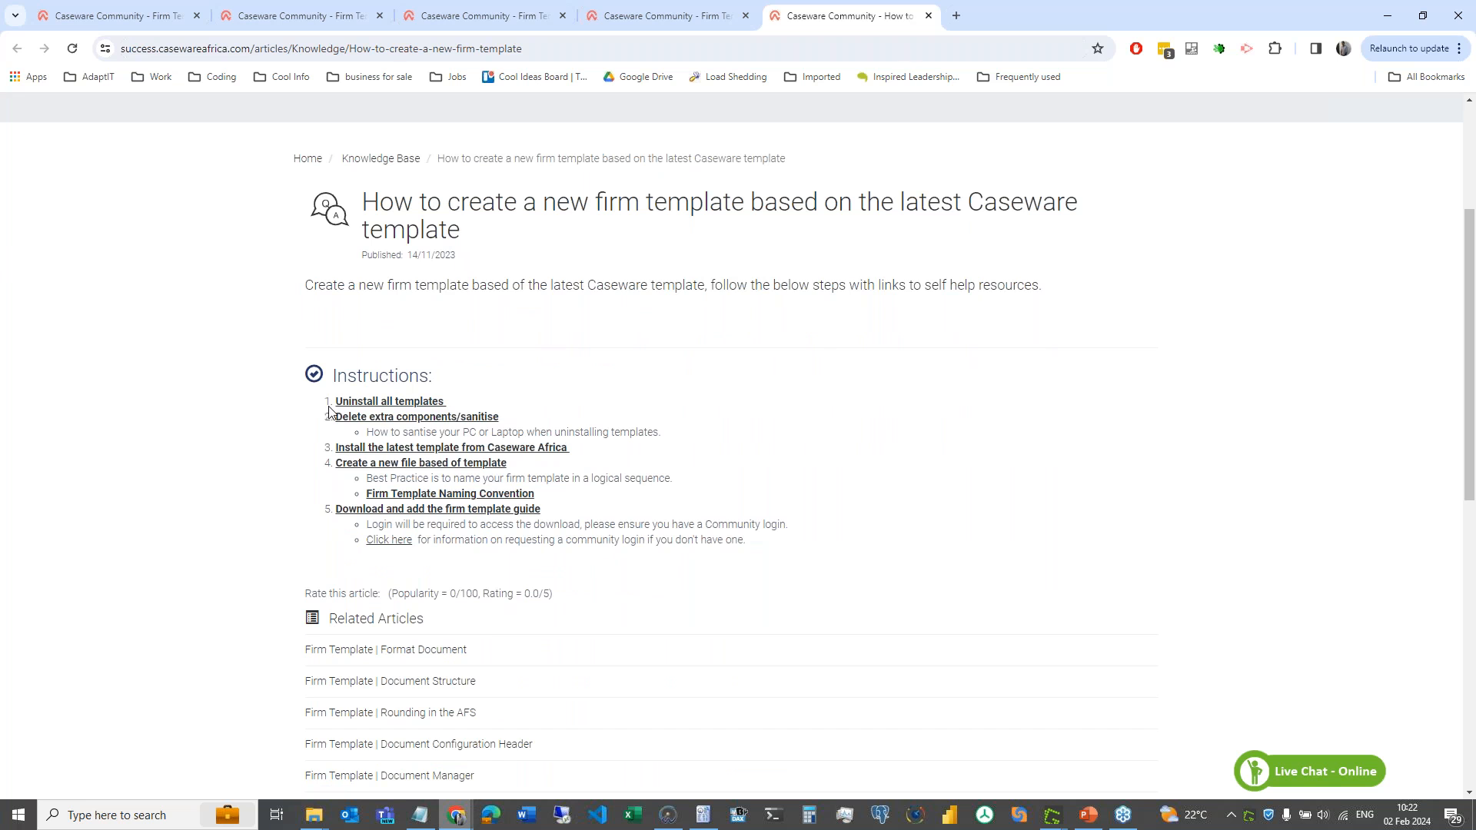
{"action": "left_click", "coordinate": [423, 403]}
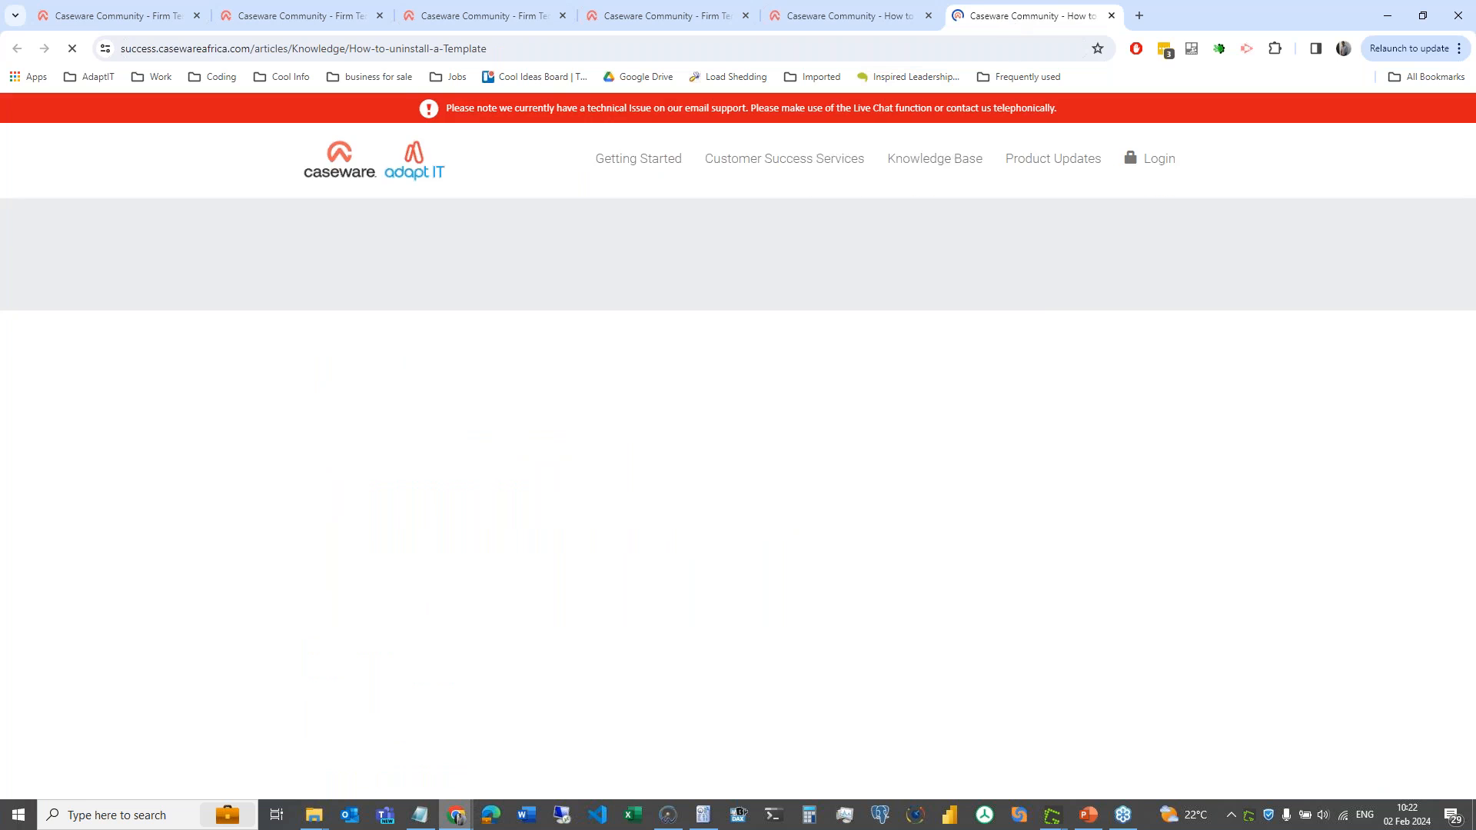
{"action": "scroll", "coordinate": [715, 560], "scroll_direction": "down", "scroll_amount": 2}
{"action": "scroll", "coordinate": [715, 561], "scroll_direction": "down", "scroll_amount": 5}
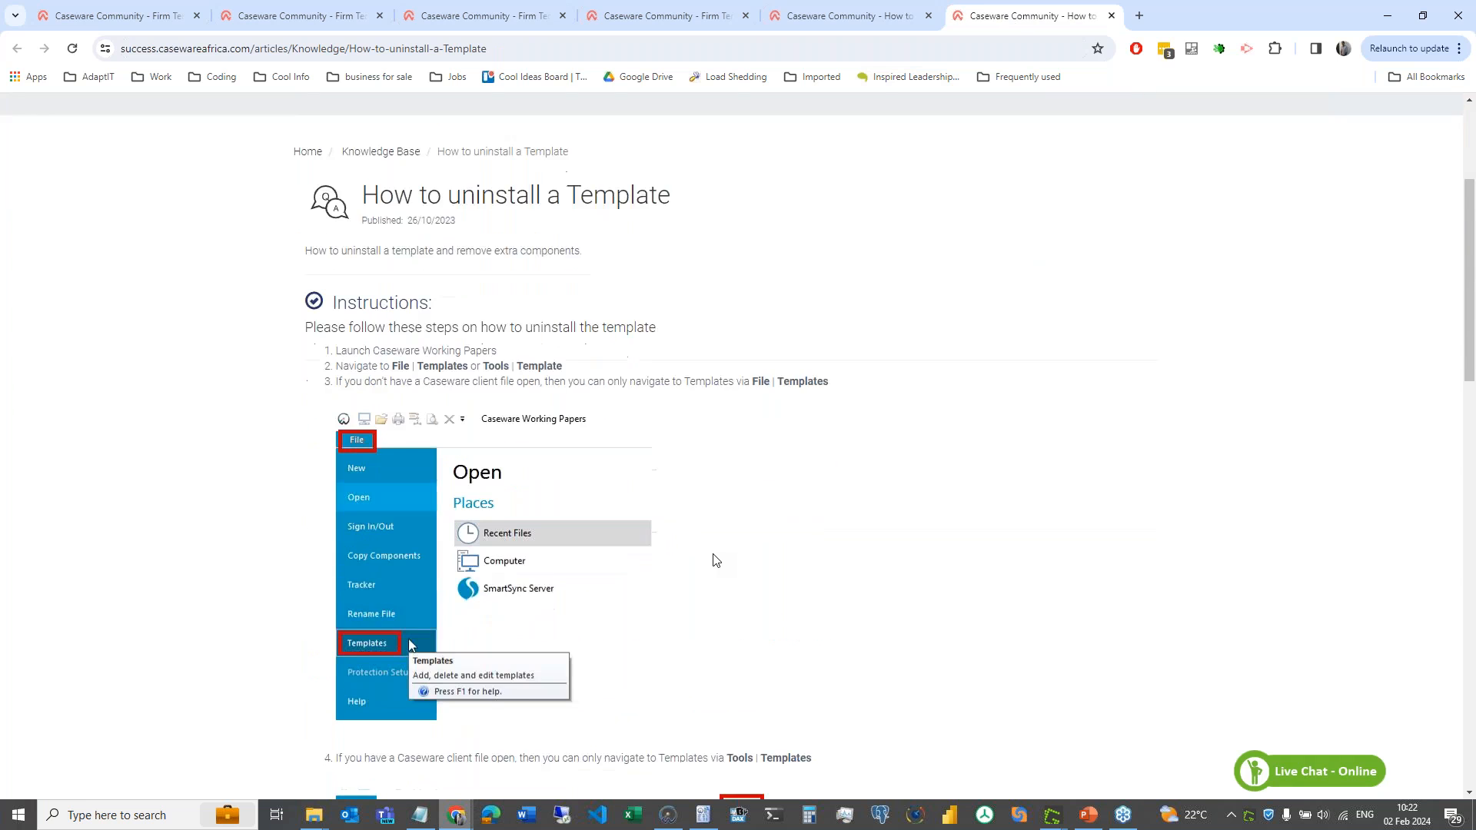
{"action": "scroll", "coordinate": [713, 557], "scroll_direction": "down", "scroll_amount": 6}
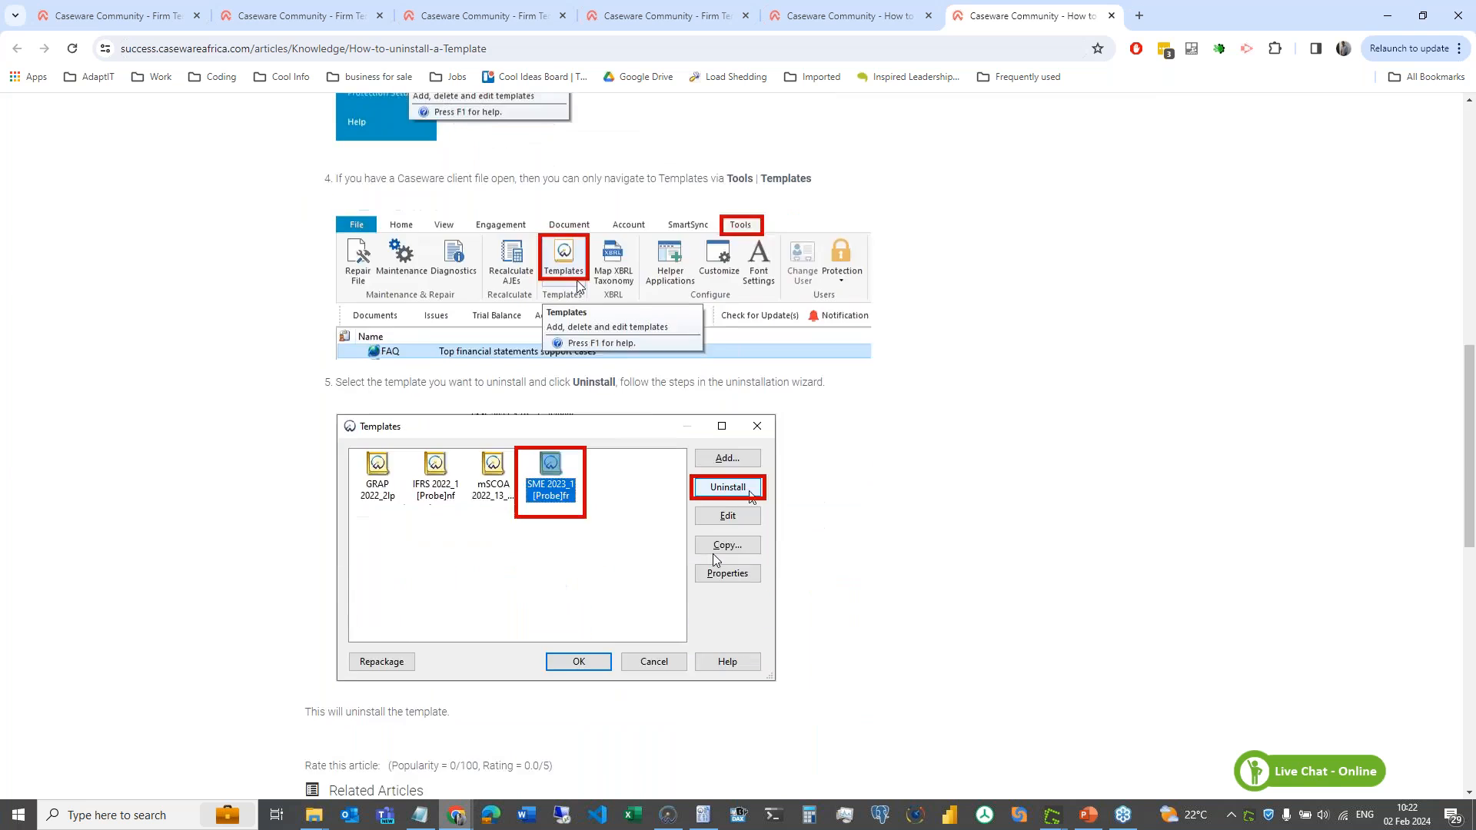
{"action": "left_click", "coordinate": [1111, 15]}
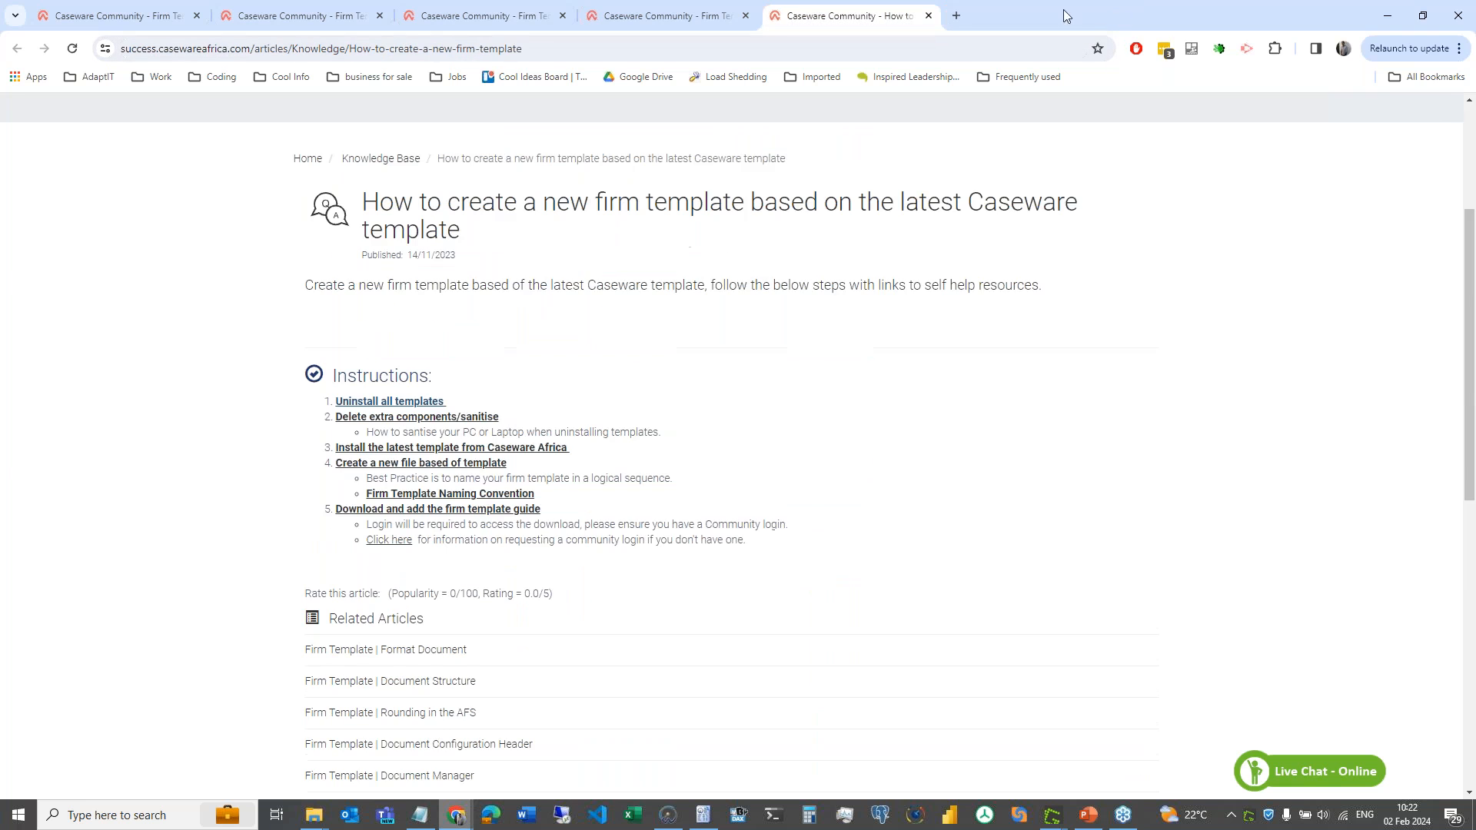
- Open and skim the 'Delete extra components/sanitise' guide, then close its tab
{"action": "left_click", "coordinate": [446, 417]}
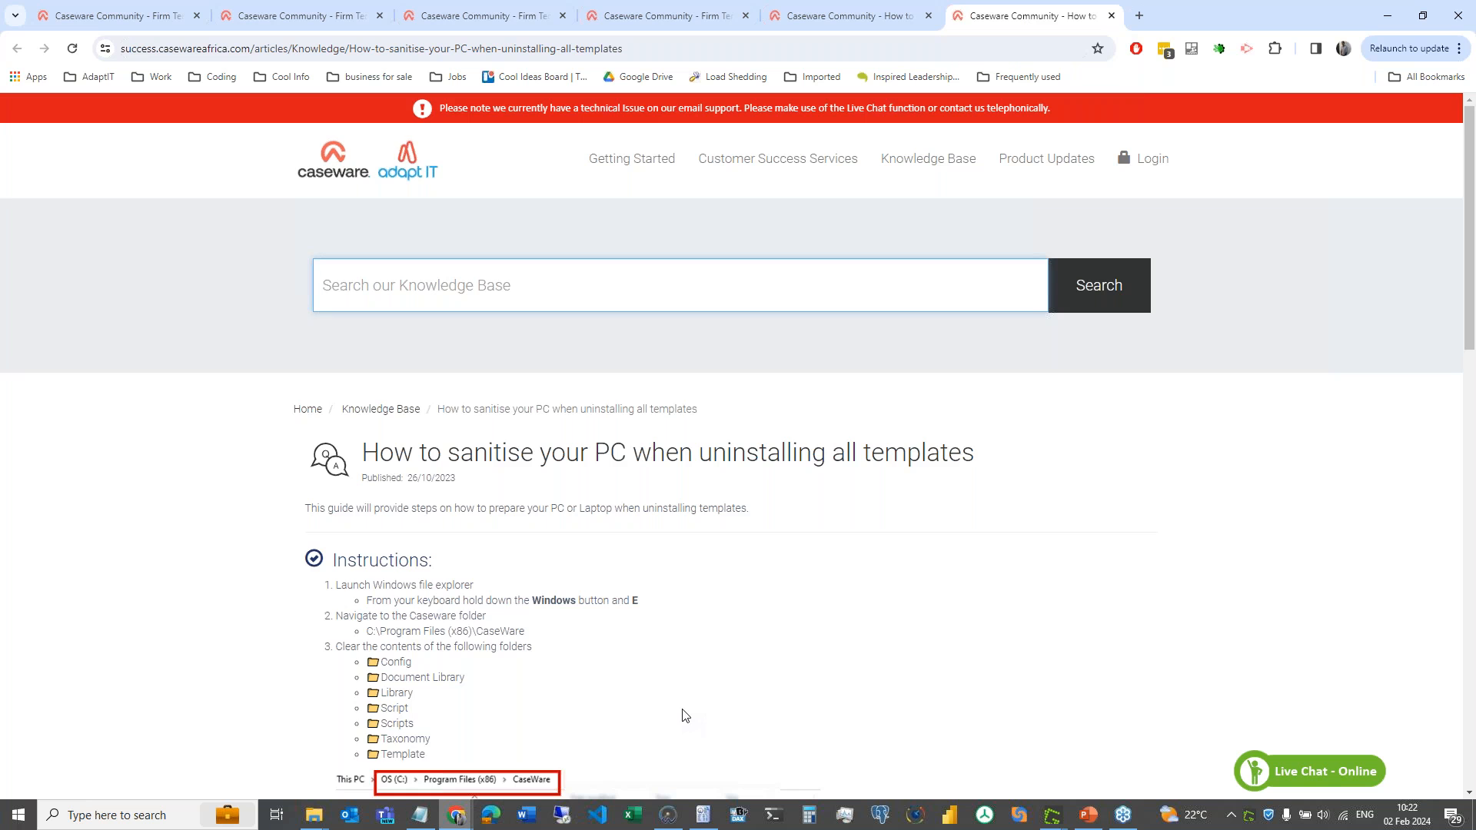
{"action": "scroll", "coordinate": [682, 716], "scroll_direction": "down", "scroll_amount": 3}
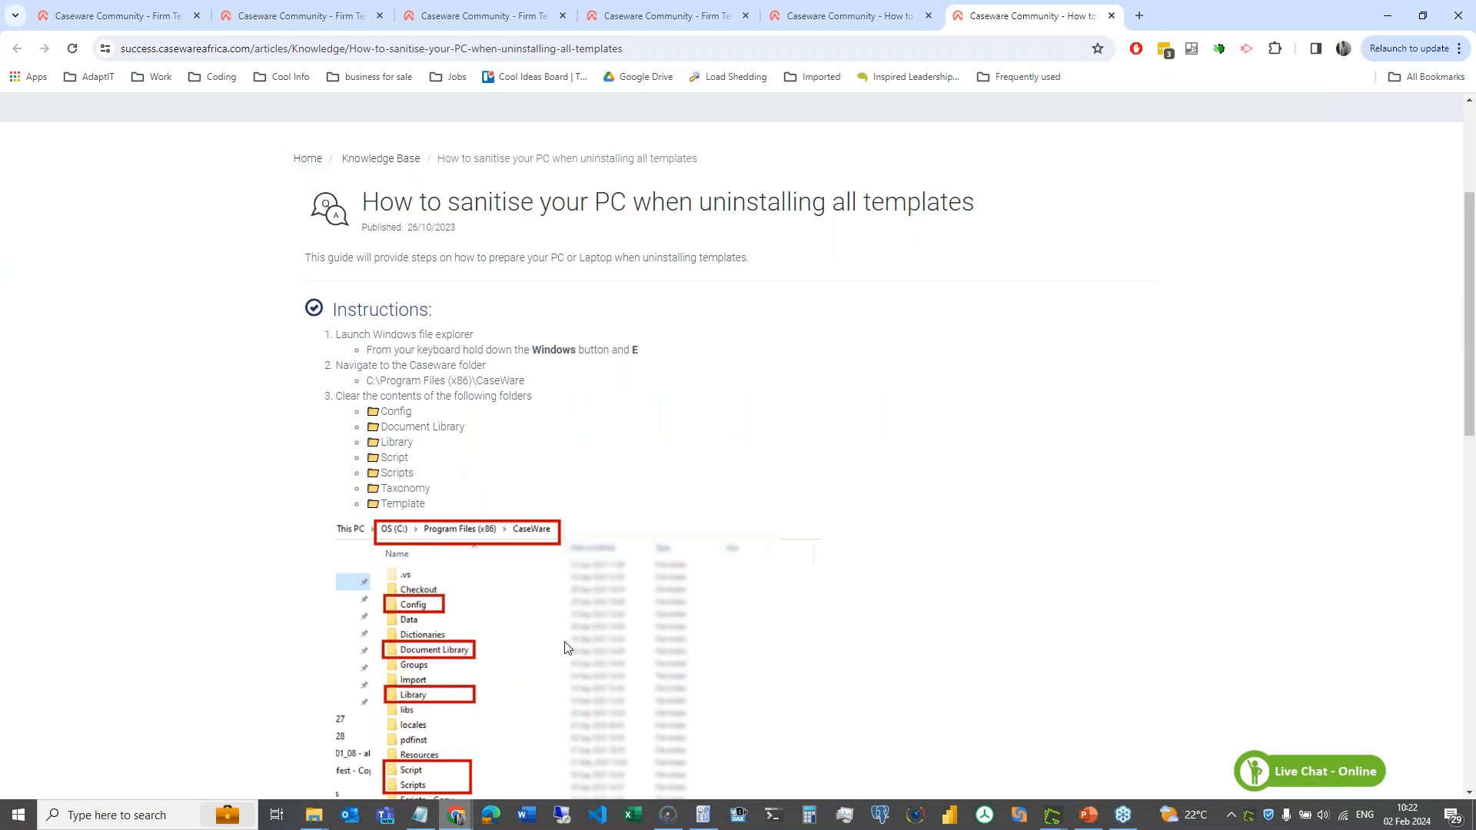
{"action": "scroll", "coordinate": [578, 672], "scroll_direction": "down", "scroll_amount": 3}
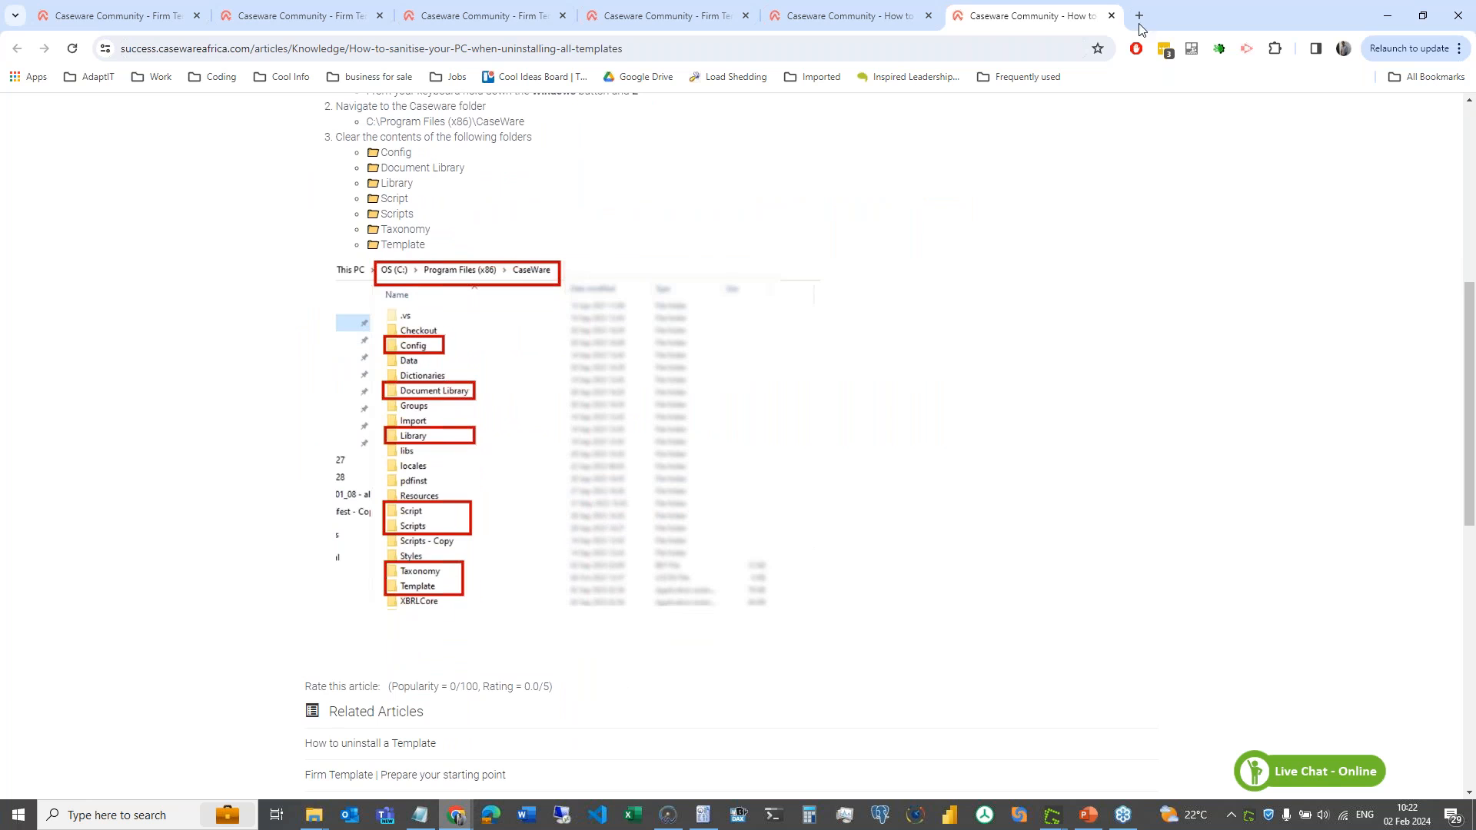
{"action": "left_click", "coordinate": [1111, 16]}
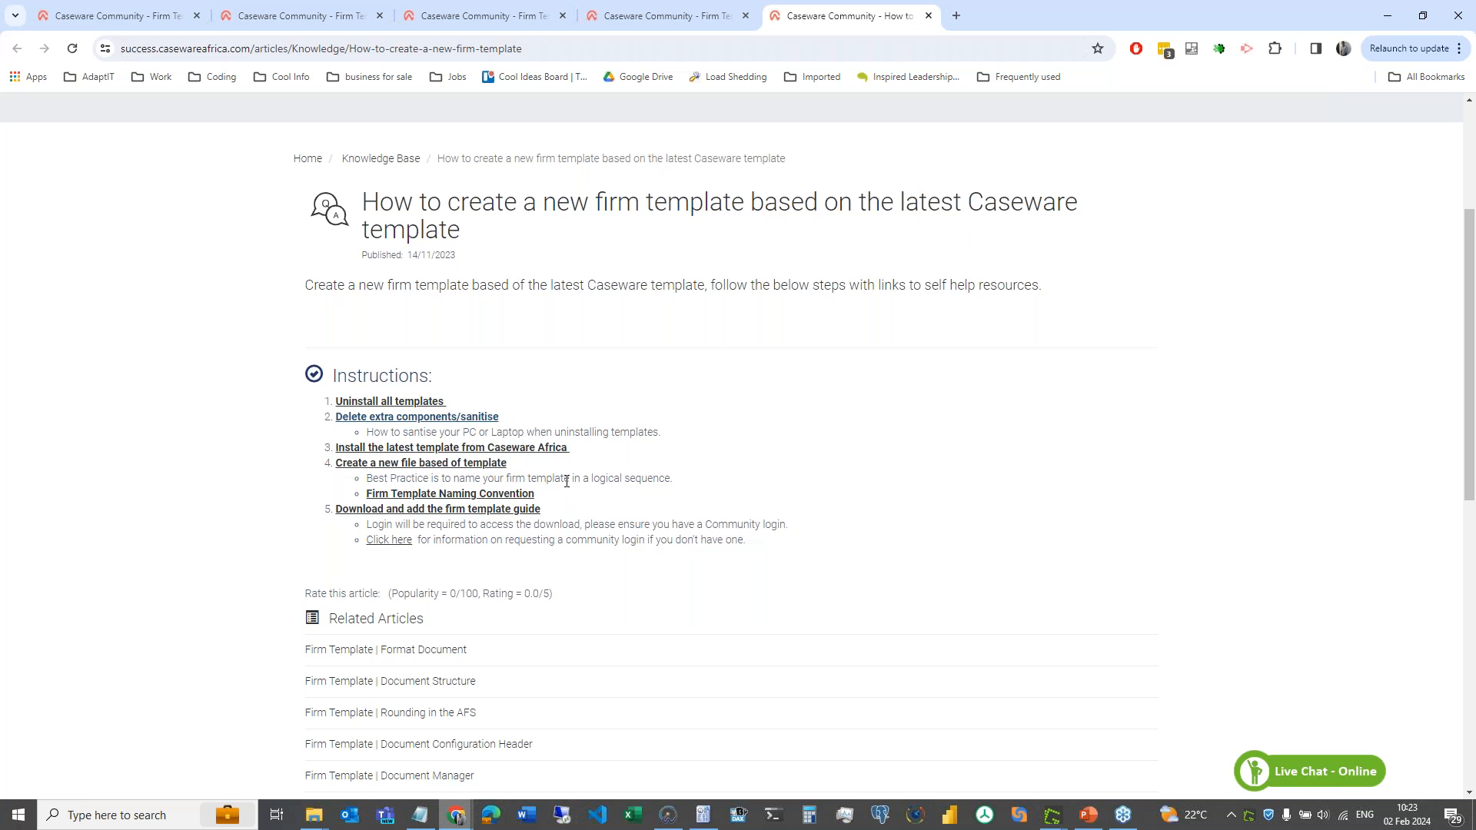
- Open the Firm Template Naming Convention article from the instructions
{"action": "scroll", "coordinate": [566, 481], "scroll_direction": "down", "scroll_amount": 1}
{"action": "scroll", "coordinate": [566, 482], "scroll_direction": "down", "scroll_amount": 1}
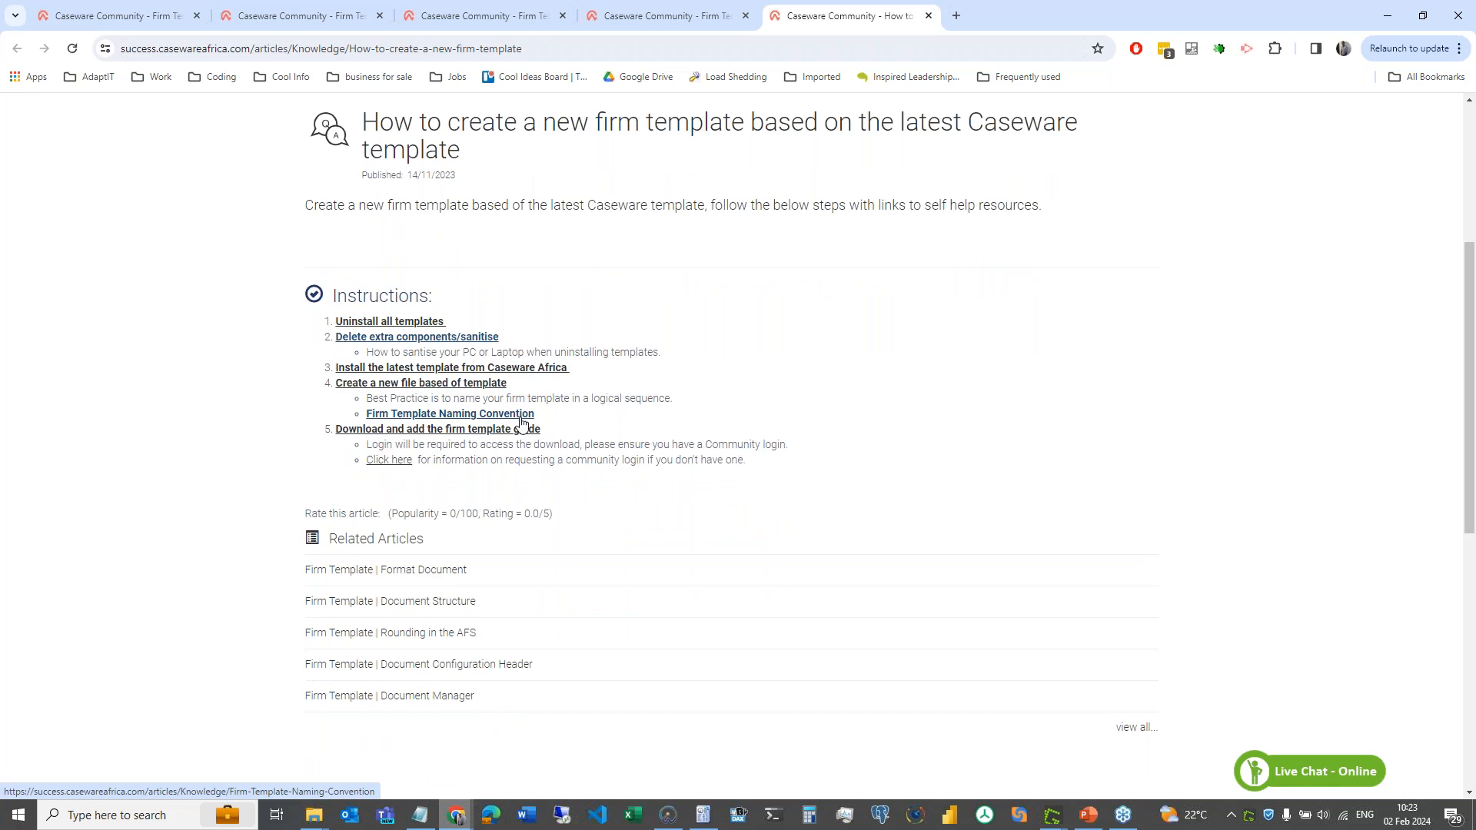
{"action": "left_click", "coordinate": [522, 415]}
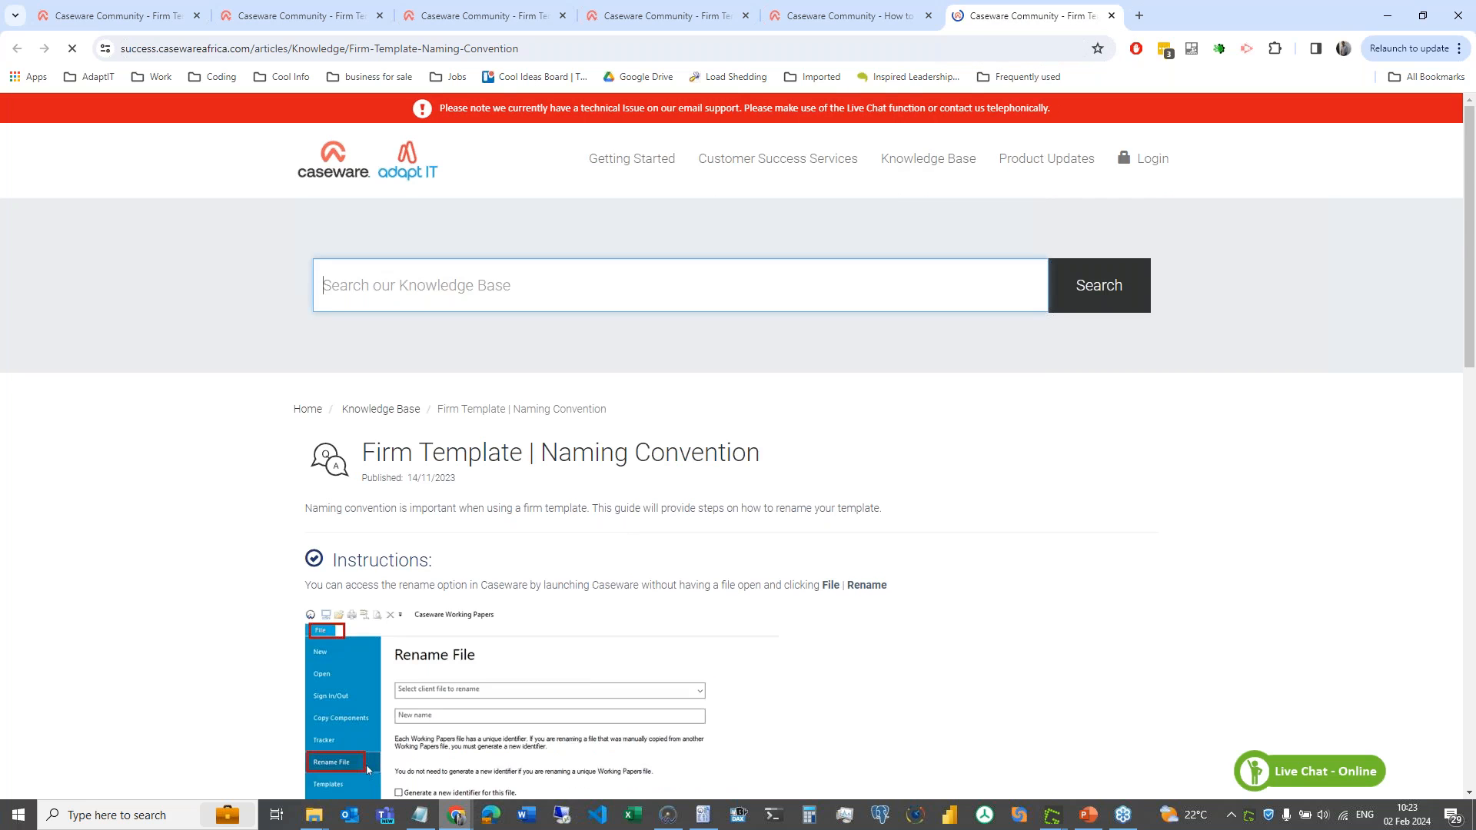
- Highlight 'ABC Practice' and the 'v1' version in the example name 'ABC Practice 2023 v1.1', then close the article
{"action": "scroll", "coordinate": [368, 565], "scroll_direction": "down", "scroll_amount": 3}
{"action": "scroll", "coordinate": [738, 446], "scroll_direction": "down", "scroll_amount": 2}
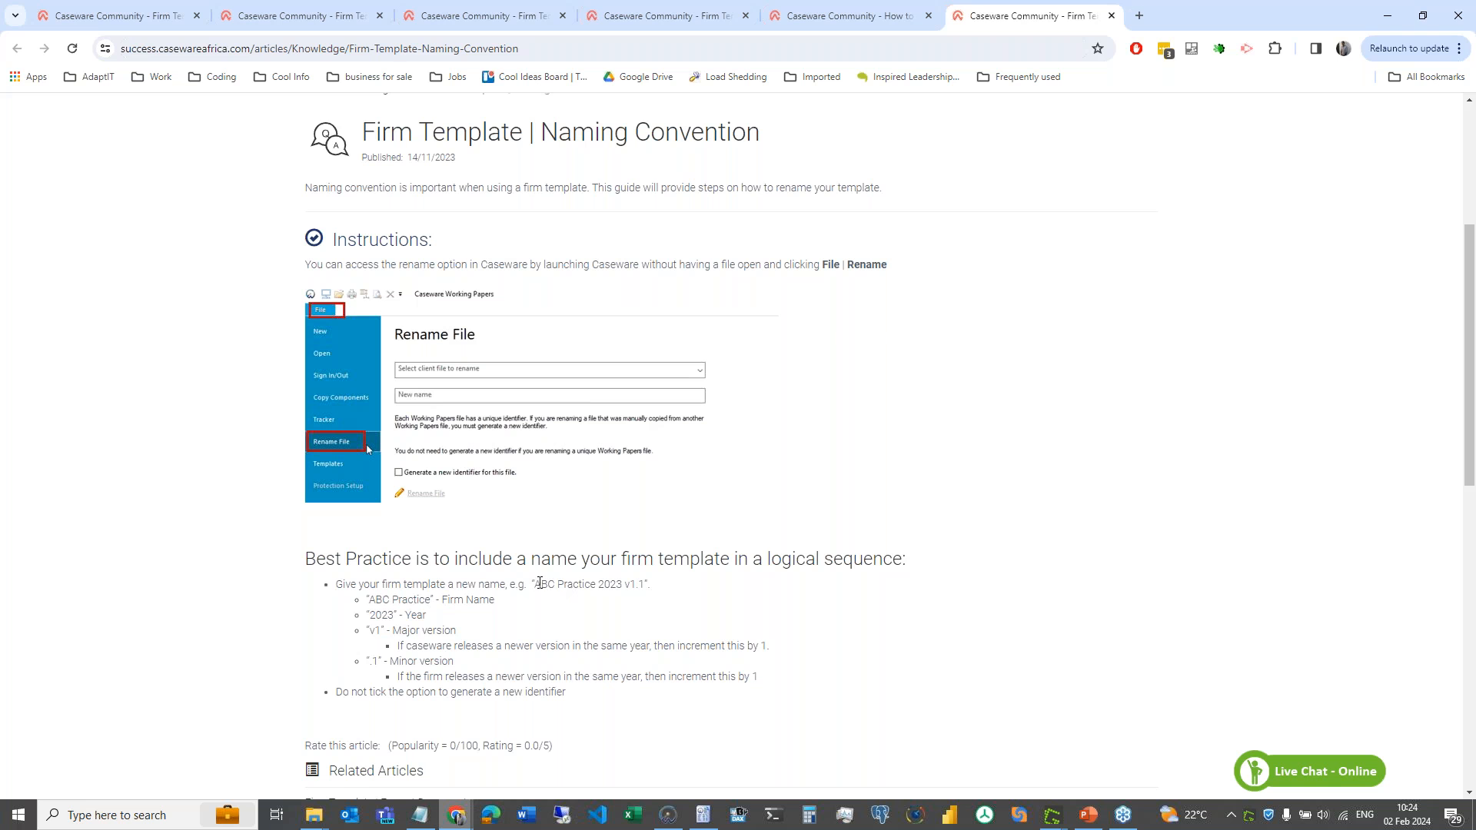
{"action": "left_click_drag", "start_coordinate": [537, 584], "coordinate": [623, 585]}
{"action": "left_click_drag", "start_coordinate": [625, 586], "coordinate": [646, 584]}
{"action": "left_click", "coordinate": [629, 587]}
{"action": "mouse_move", "coordinate": [637, 586]}
{"action": "left_mouse_down"}
{"action": "mouse_move", "coordinate": [624, 587]}
{"action": "mouse_move", "coordinate": [638, 587]}
{"action": "left_mouse_up"}
{"action": "left_click", "coordinate": [632, 588]}
{"action": "left_click_drag", "start_coordinate": [630, 587], "coordinate": [634, 587]}
{"action": "scroll", "coordinate": [653, 585], "scroll_direction": "down", "scroll_amount": 1}
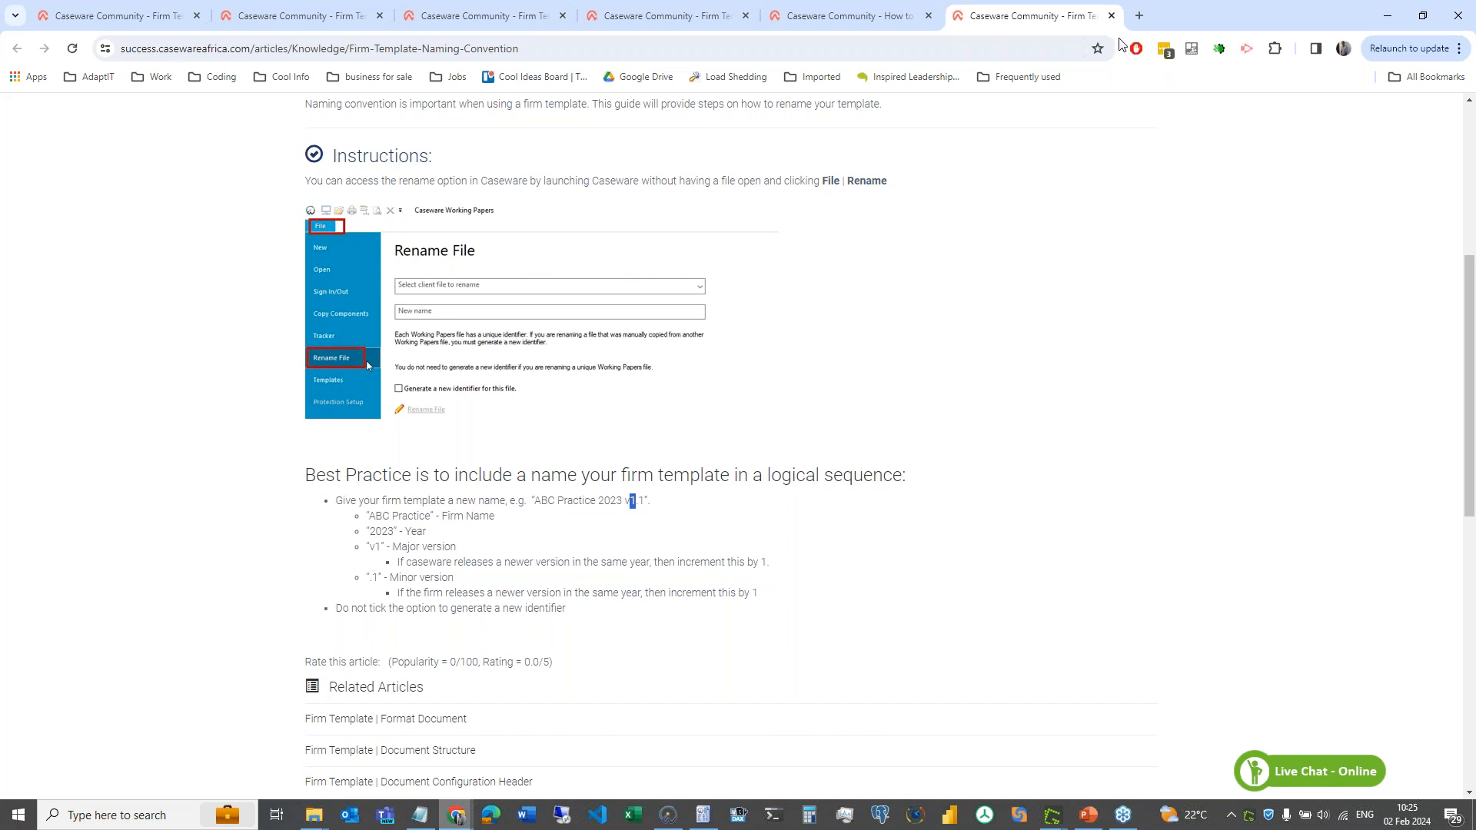
{"action": "left_click", "coordinate": [1112, 16]}
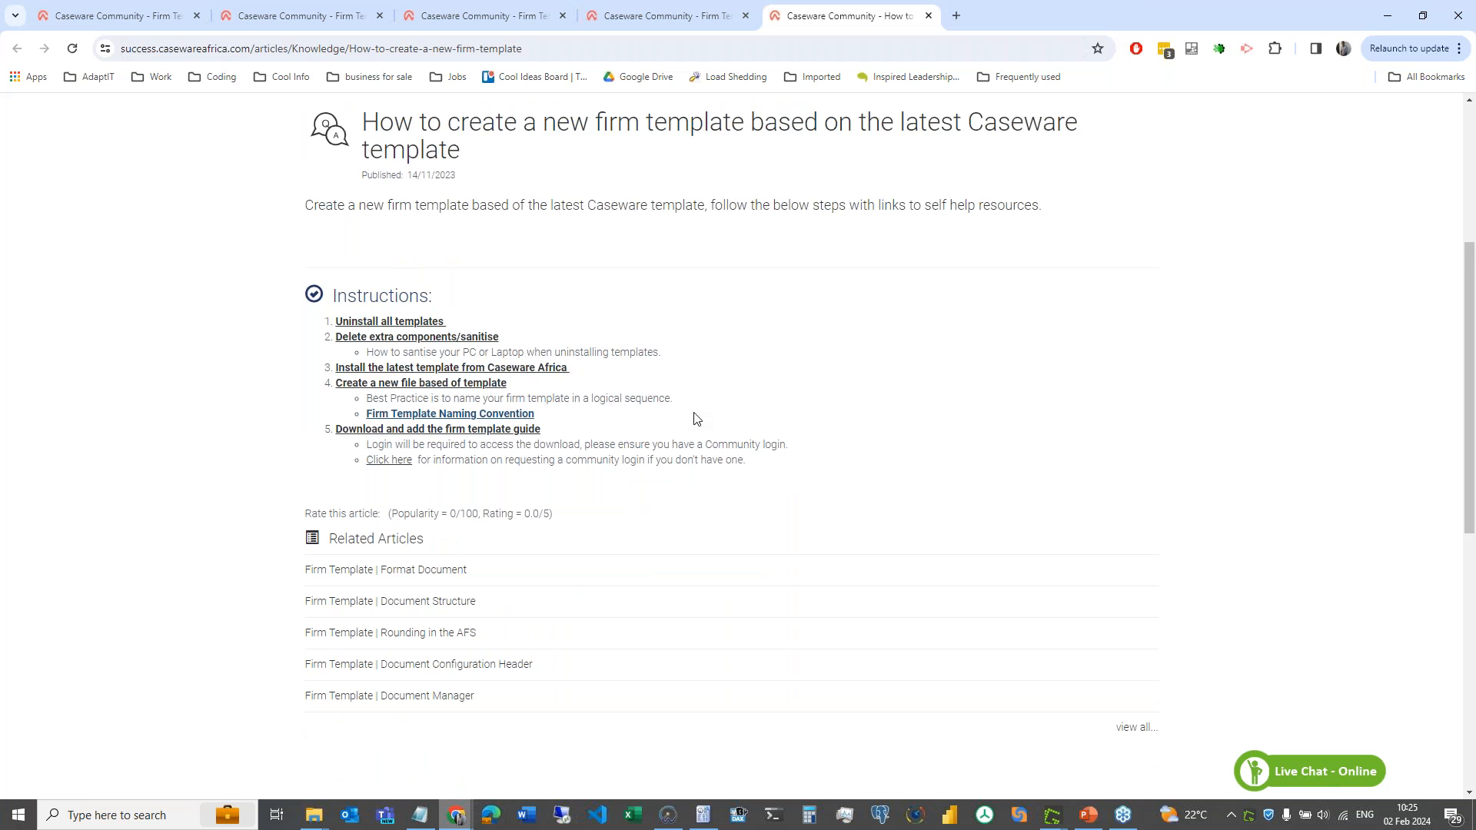
- Open the Firm Template Guide Latest Version download page and look over it
{"action": "left_click", "coordinate": [474, 437]}
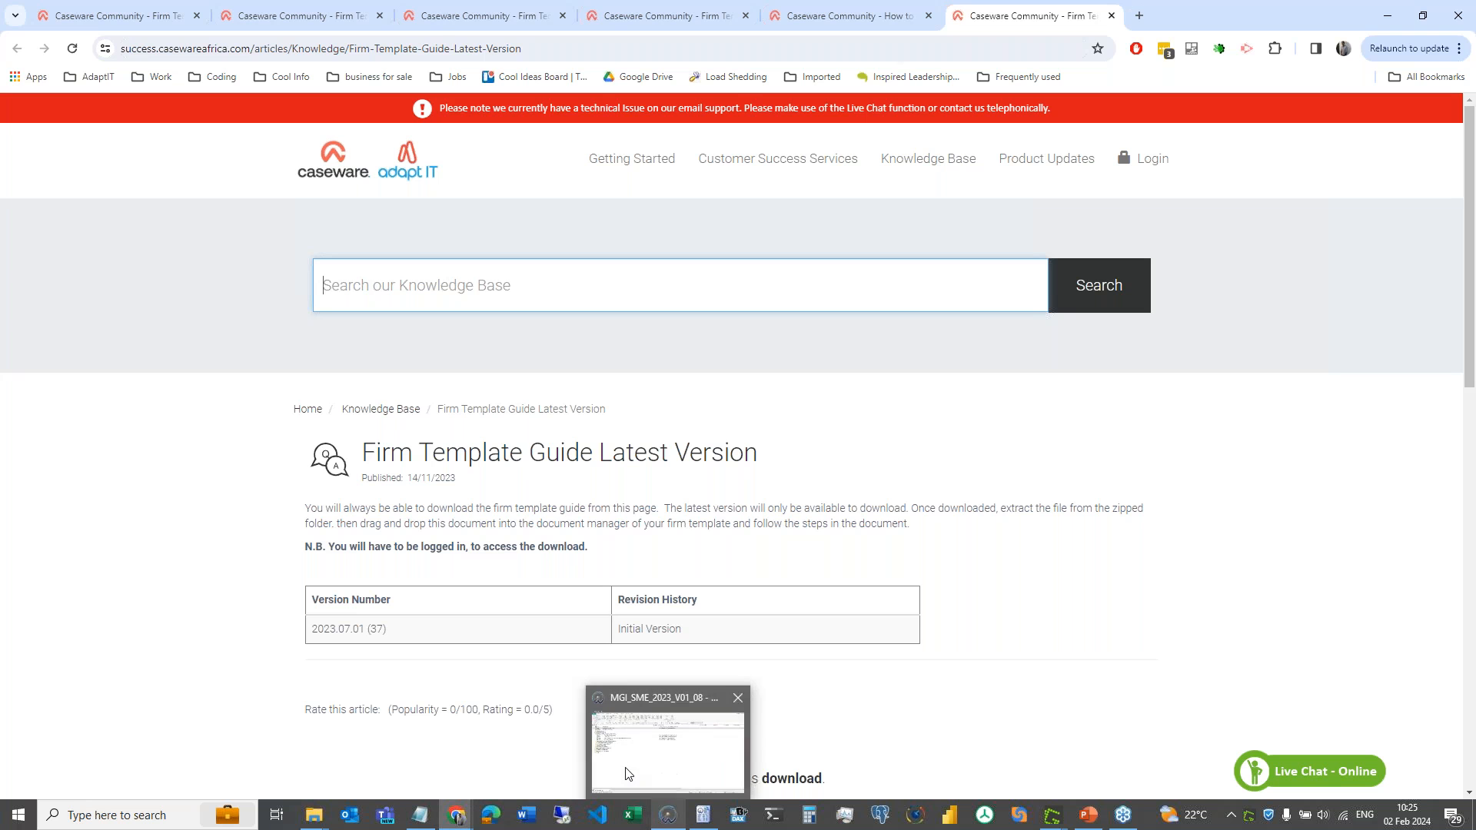
{"action": "scroll", "coordinate": [853, 719], "scroll_direction": "down", "scroll_amount": 2}
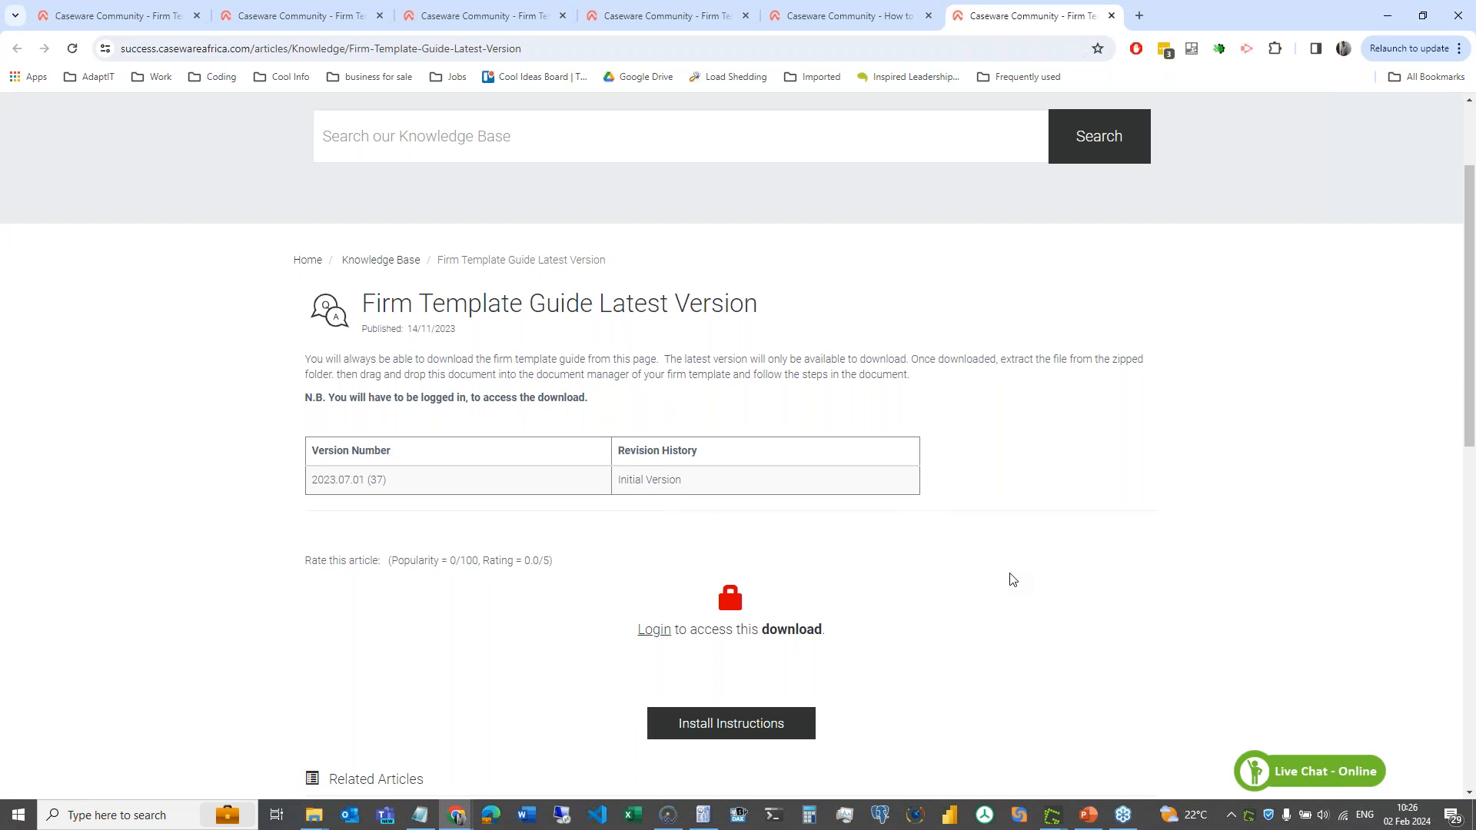
{"action": "scroll", "coordinate": [1011, 580], "scroll_direction": "up", "scroll_amount": 1}
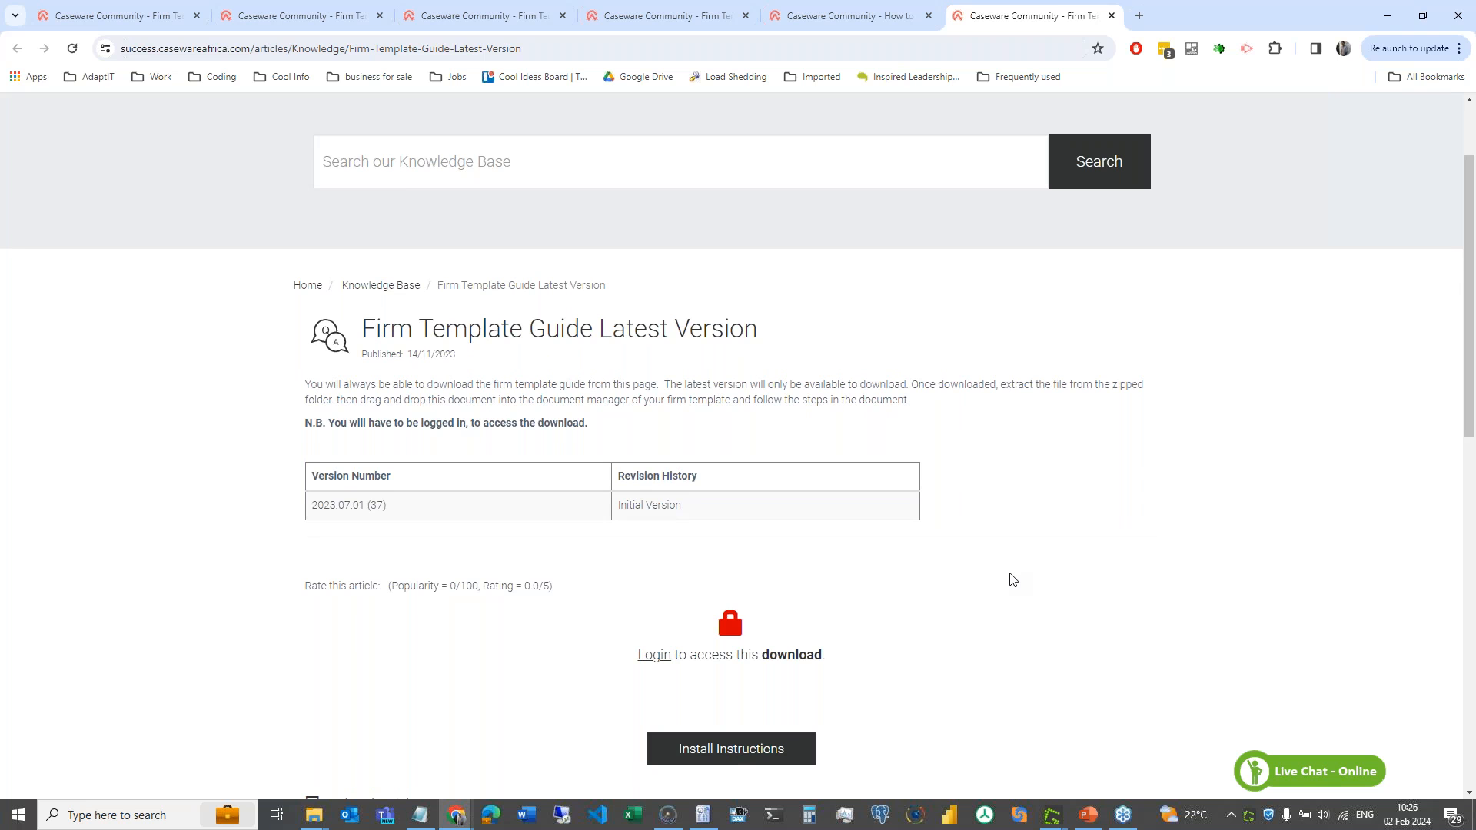
- View and dismiss the guide's install instructions, then return to Caseware Working Papers
{"action": "left_click", "coordinate": [731, 752]}
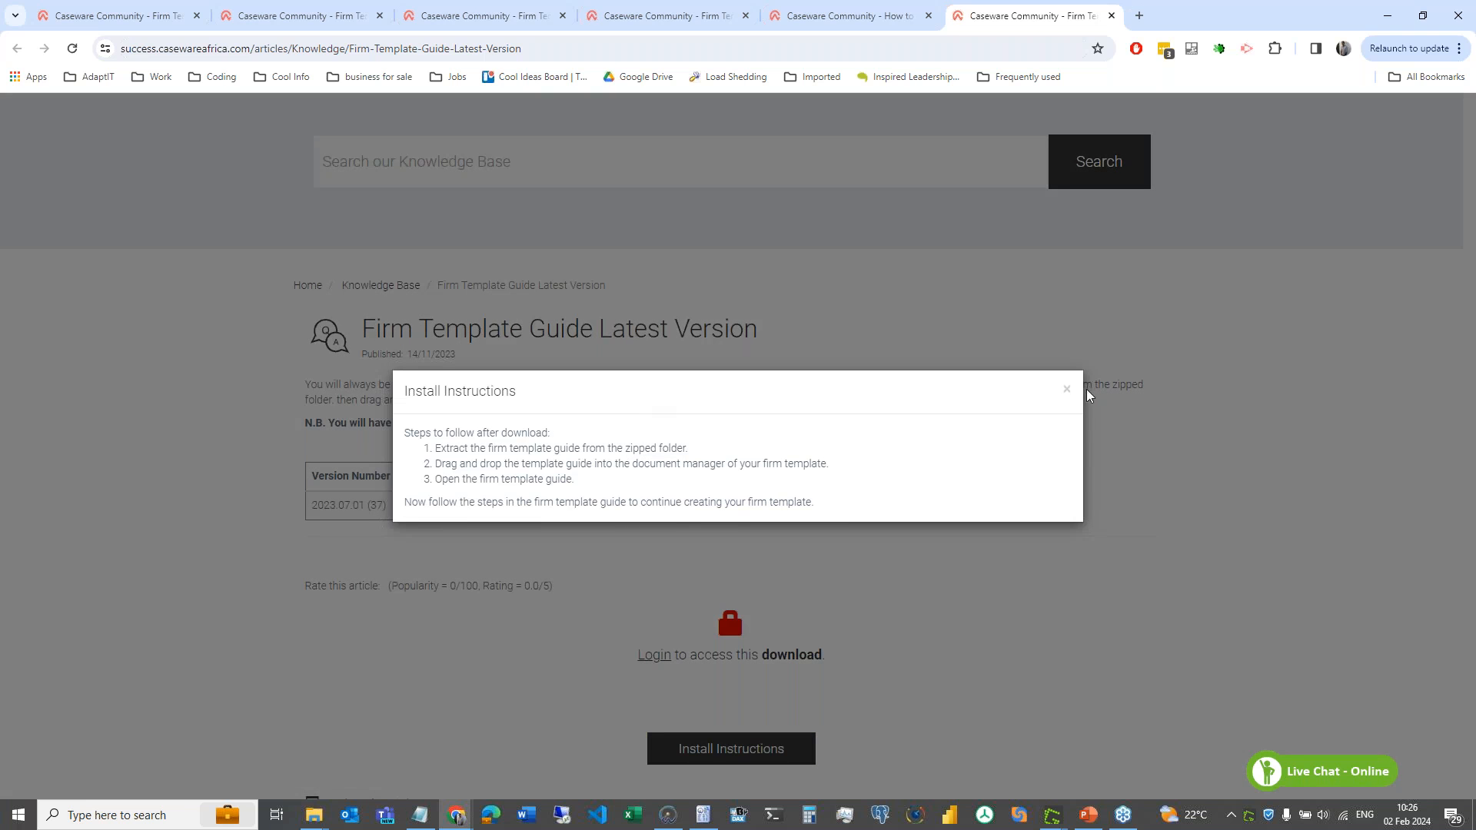
{"action": "left_click", "coordinate": [1066, 393]}
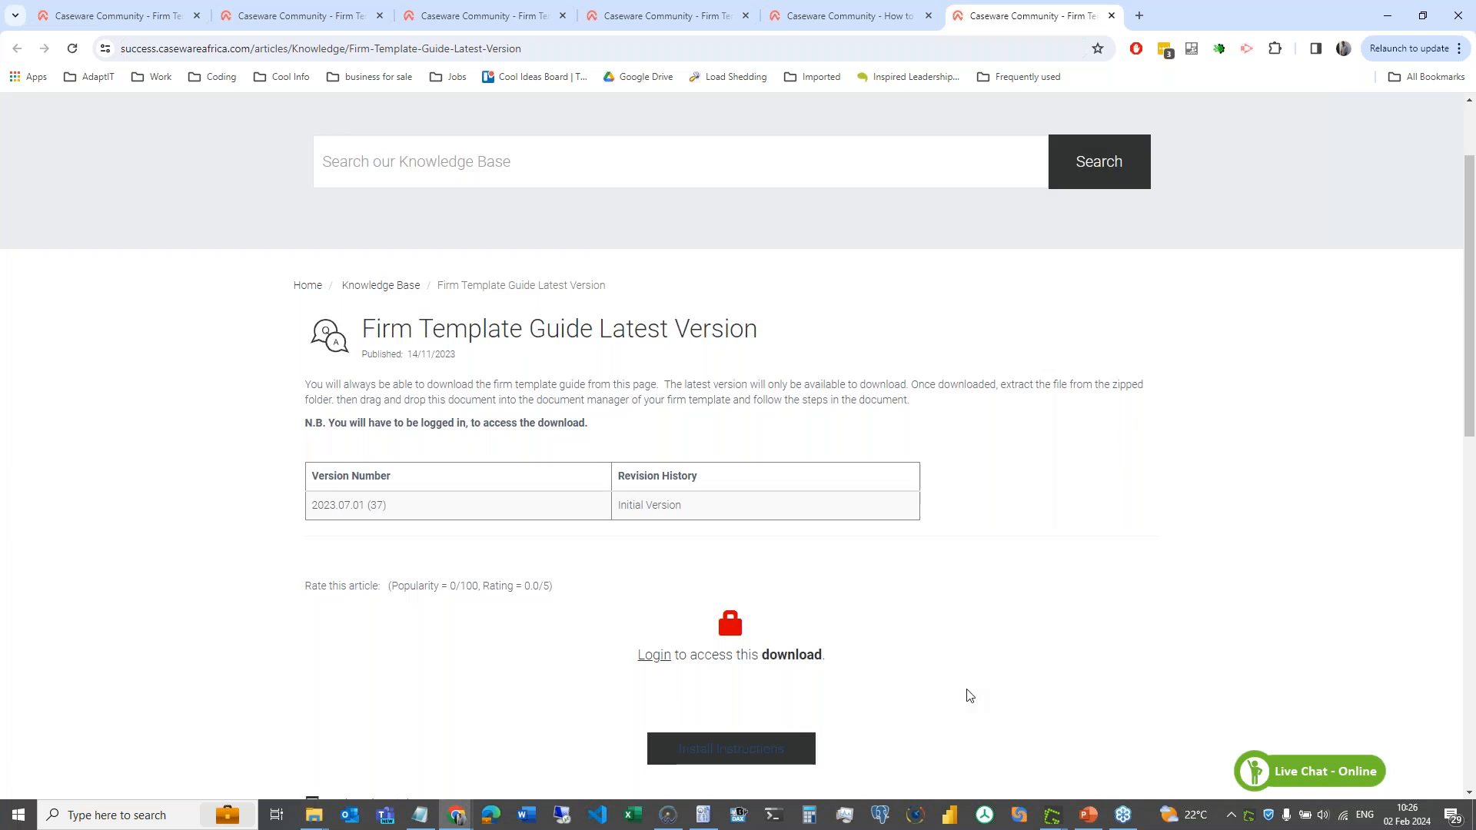
{"action": "mouse_move", "coordinate": [670, 819]}
{"action": "left_click", "coordinate": [668, 815]}
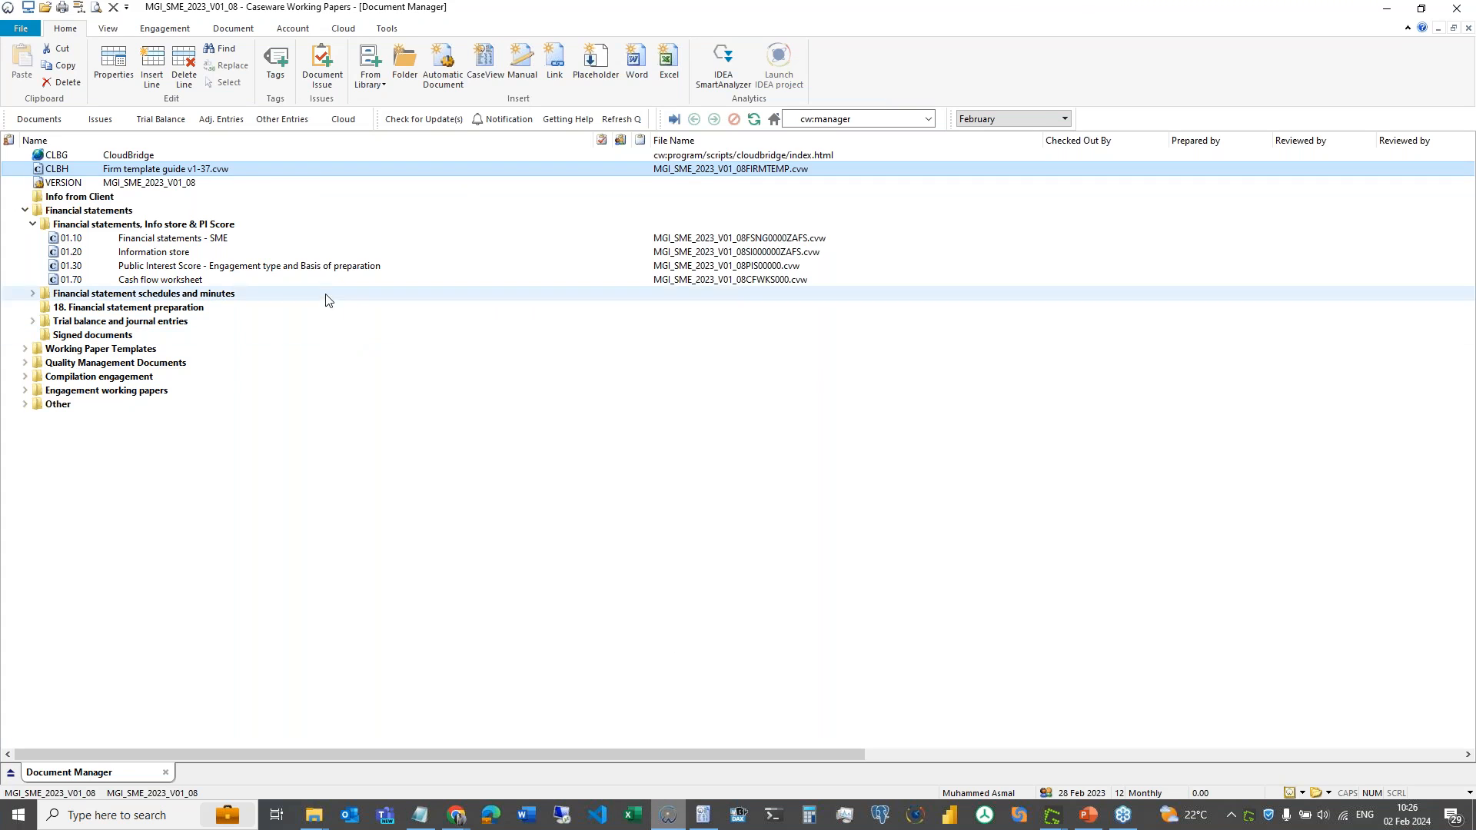
- Open Firm template guide v1-37 at Prepare starting point and blank the new-or-update firm template answer
{"action": "double_click", "coordinate": [220, 176]}
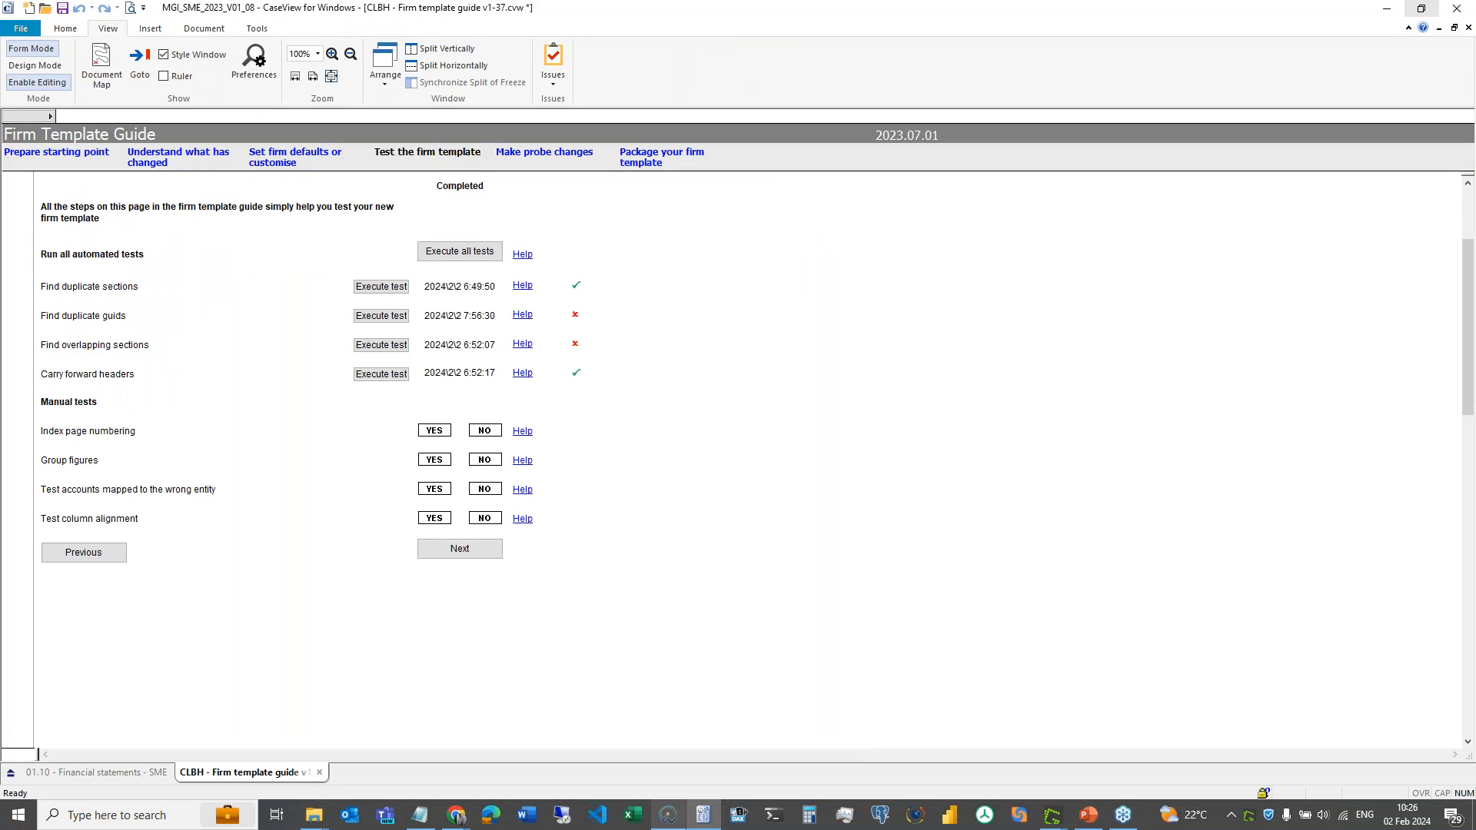
{"action": "left_click", "coordinate": [64, 153]}
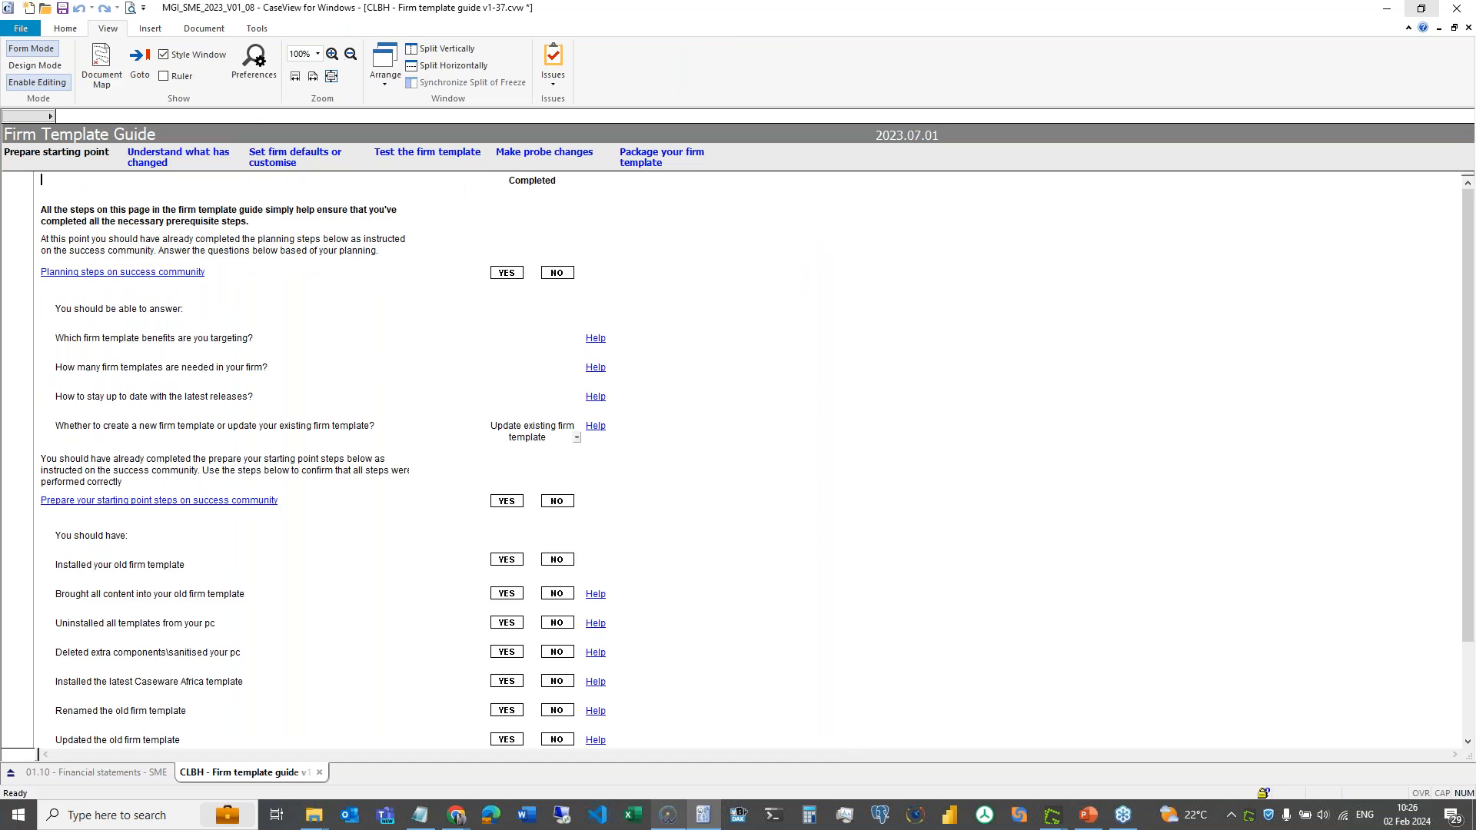
{"action": "left_click", "coordinate": [577, 438]}
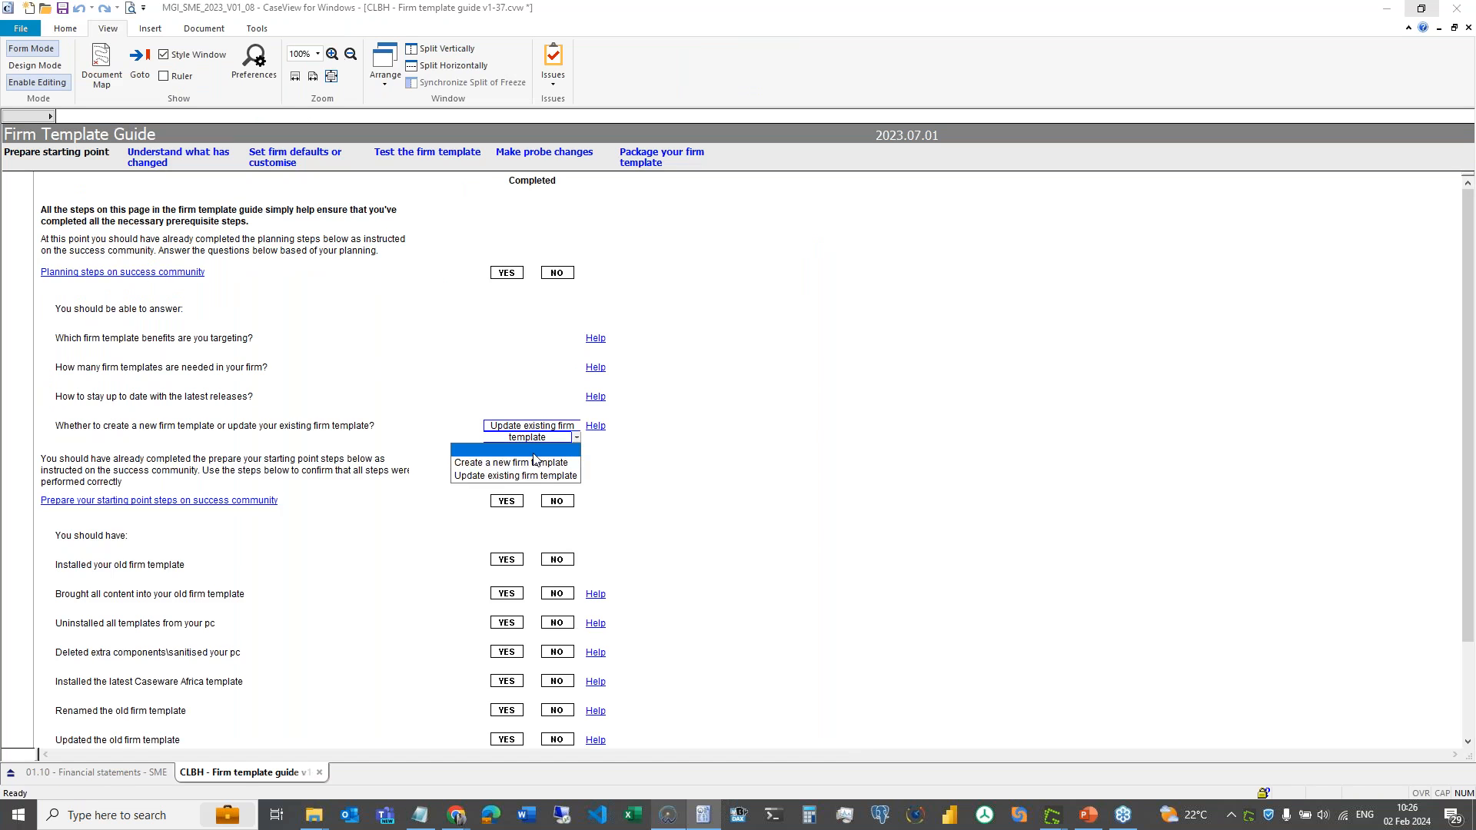
{"action": "left_click", "coordinate": [533, 455]}
{"action": "left_click", "coordinate": [786, 448]}
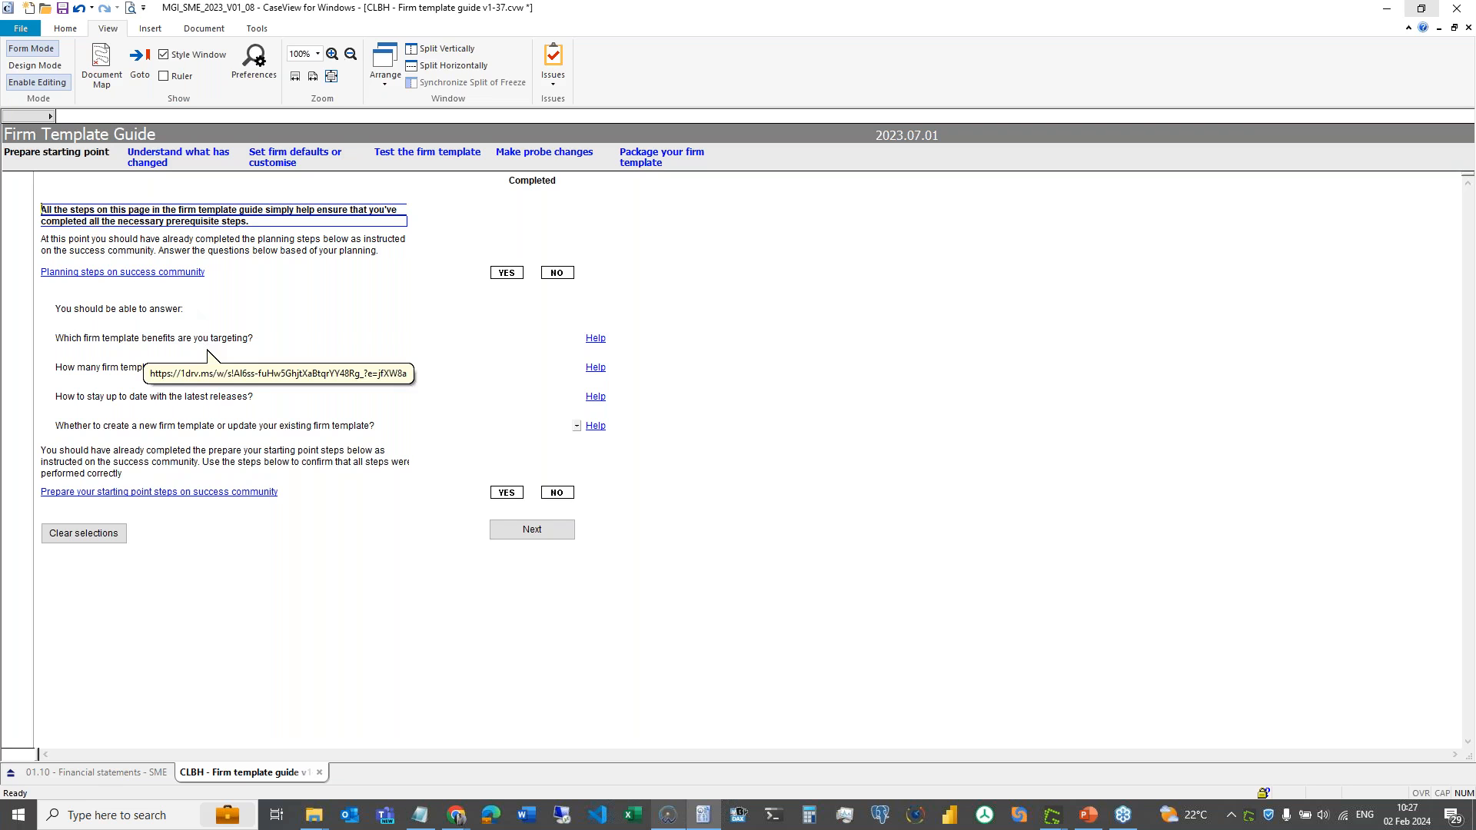
- Answer YES to Planning steps on success community and drop down the new-or-update firm template list
{"action": "left_click", "coordinate": [512, 276]}
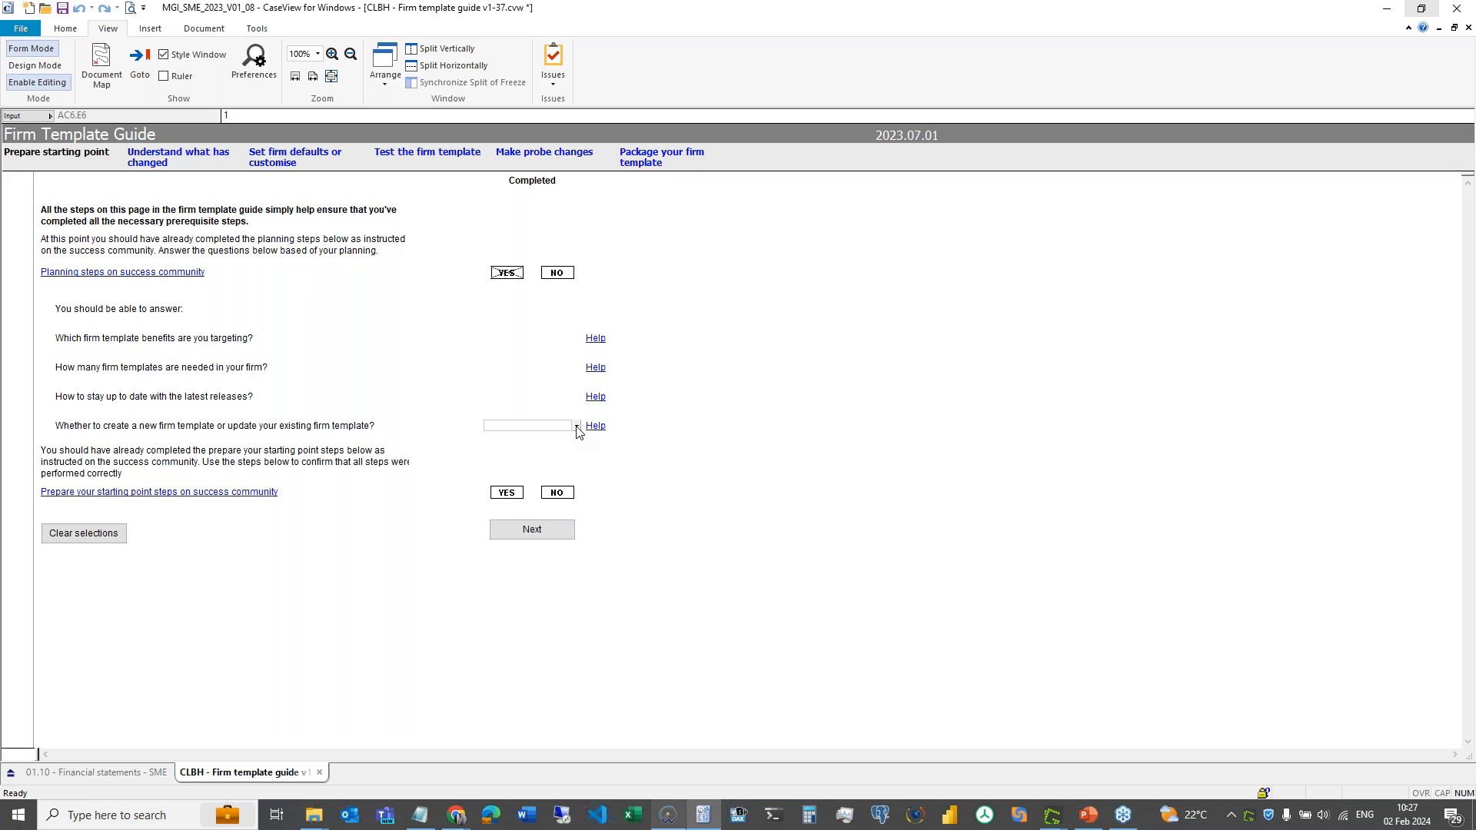
{"action": "left_click", "coordinate": [577, 427]}
{"action": "left_click", "coordinate": [576, 428]}
{"action": "left_click", "coordinate": [576, 428]}
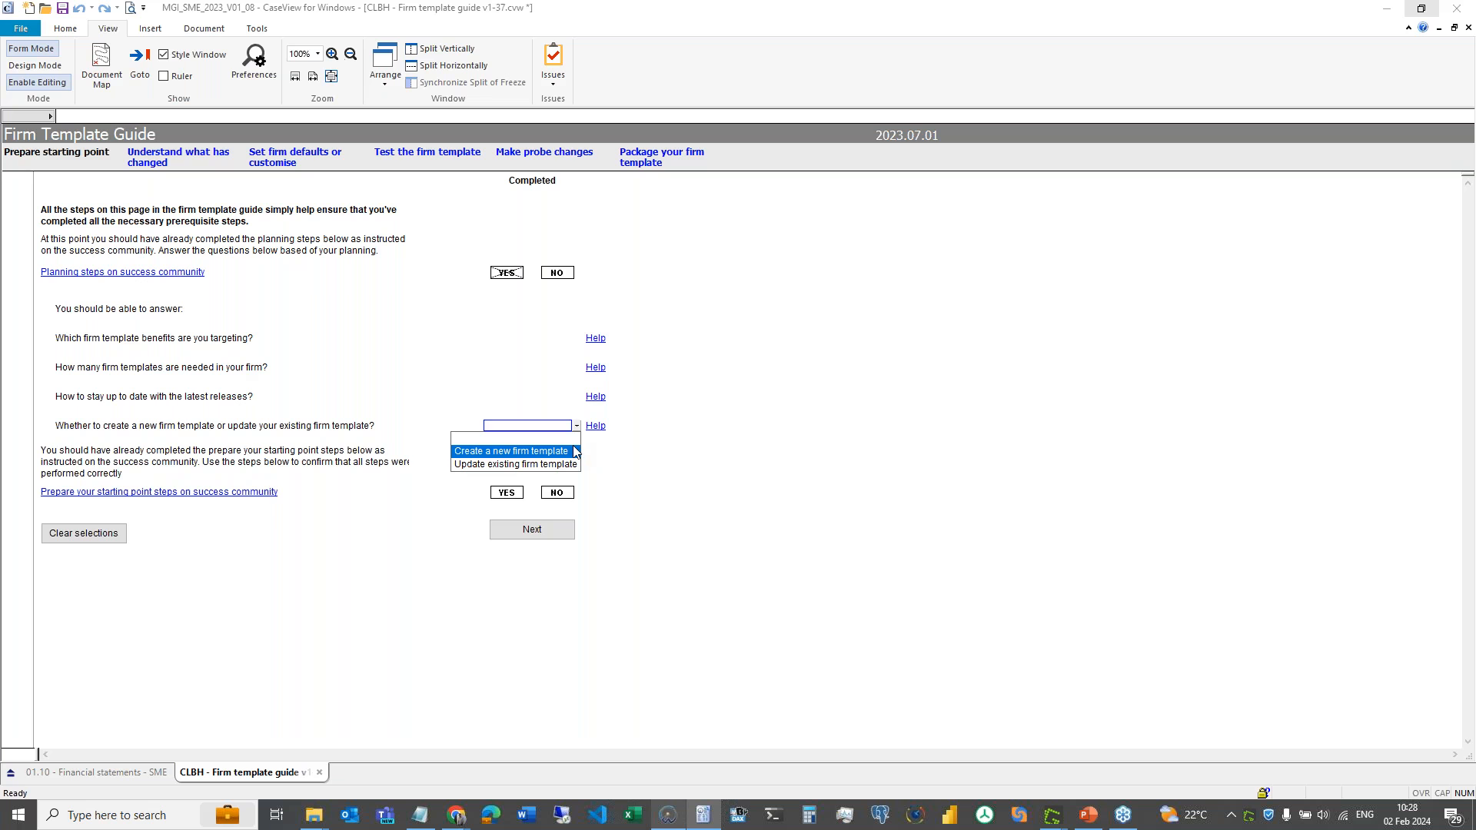
- Choose 'Create a new firm template', continue with Next, then go back to Prepare starting point
{"action": "left_click", "coordinate": [575, 453]}
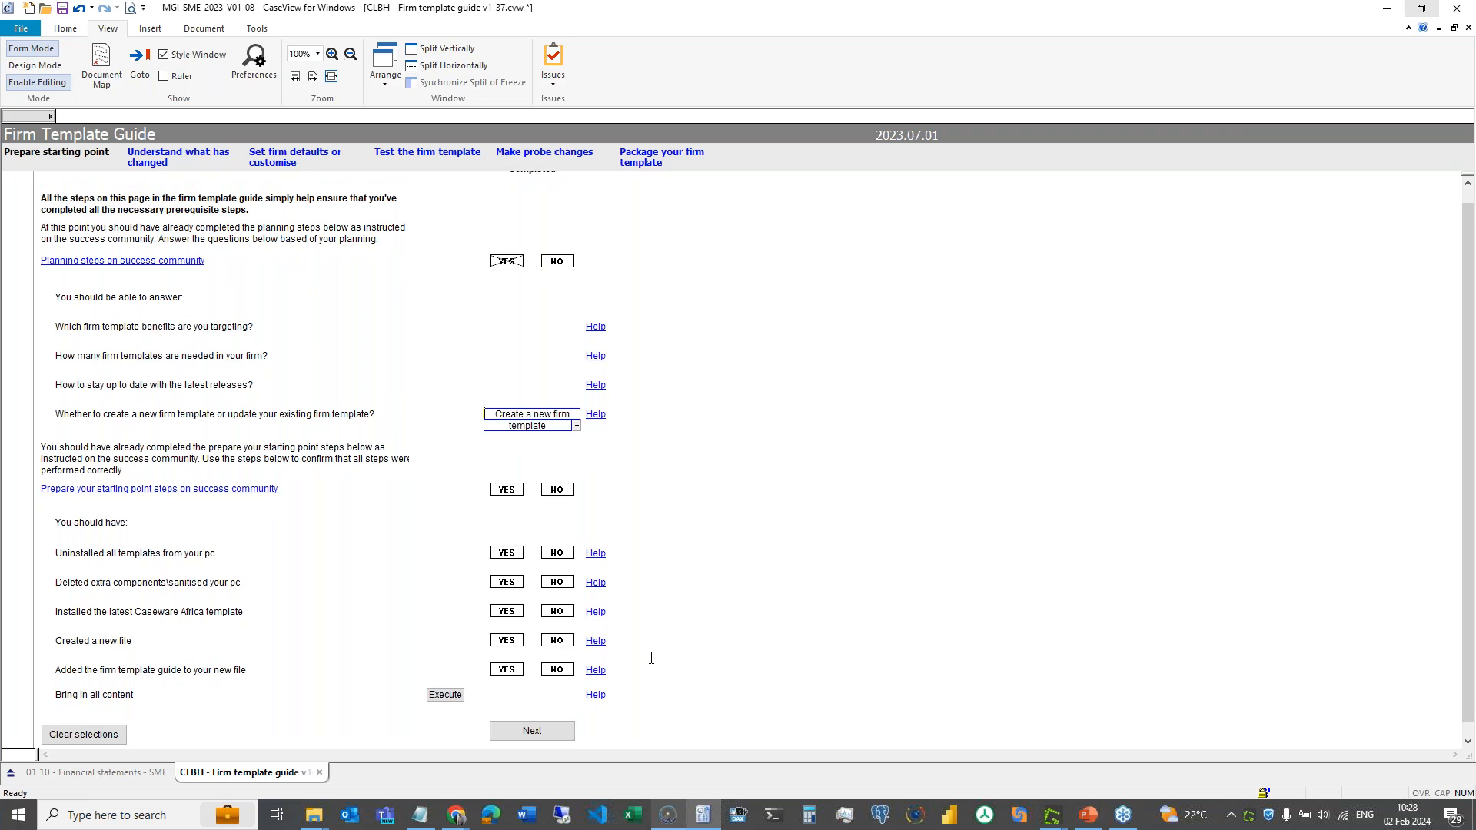
{"action": "left_click", "coordinate": [537, 731]}
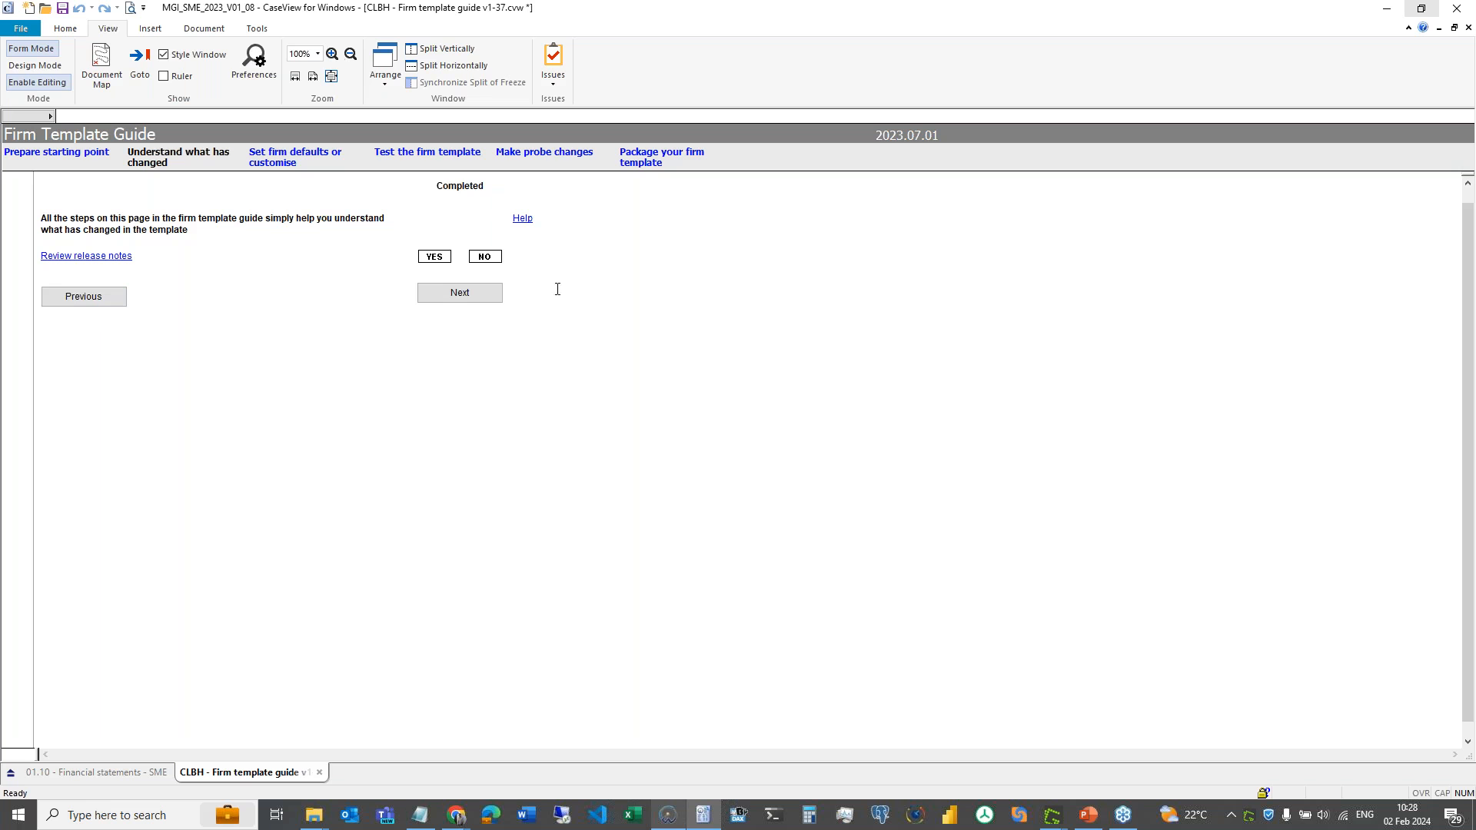
{"action": "left_click", "coordinate": [57, 151]}
- Change the answer to 'Update existing firm template' and go to Understand what has changed
{"action": "left_click", "coordinate": [577, 437]}
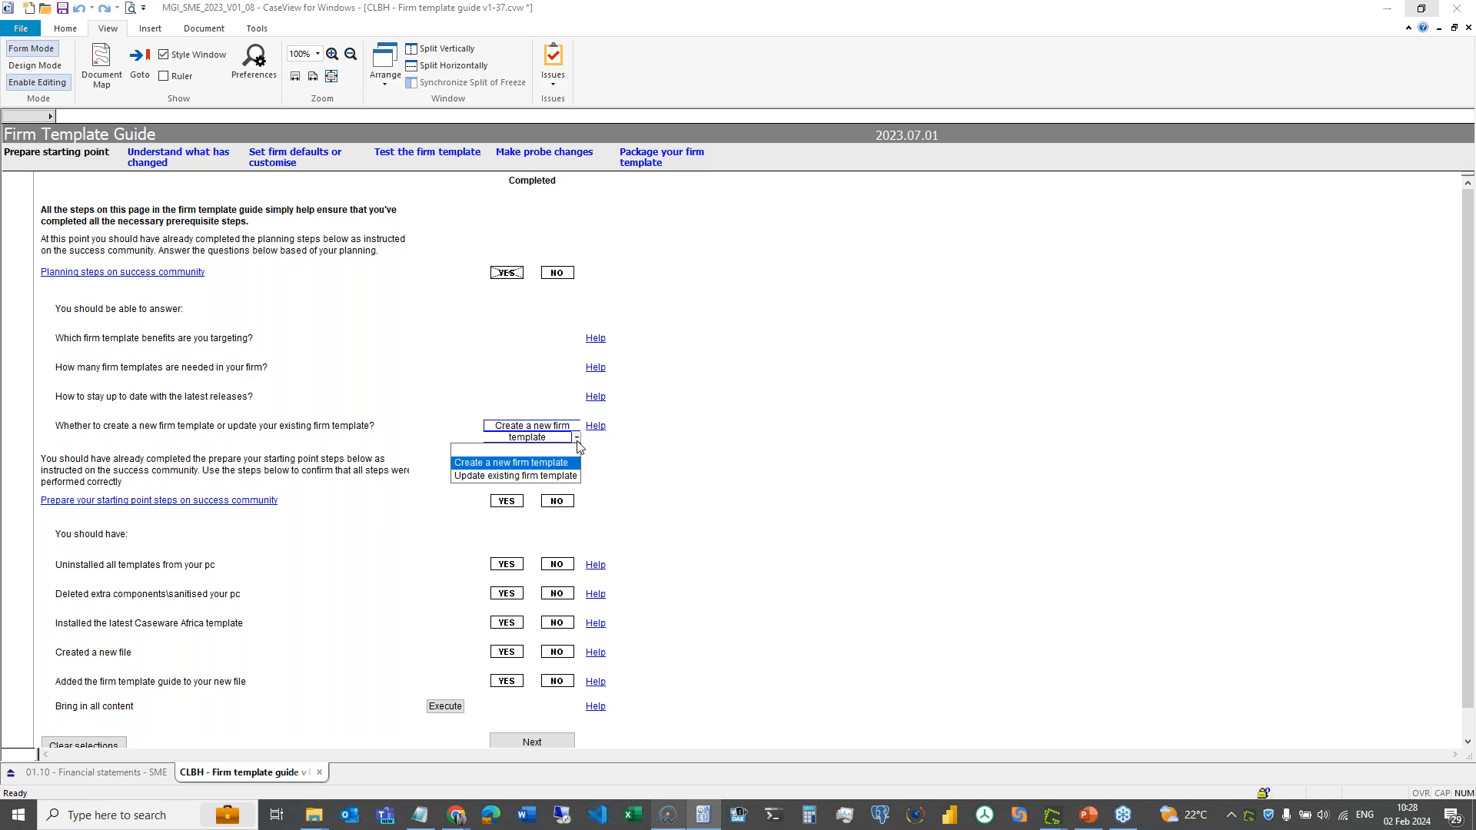
{"action": "left_click", "coordinate": [552, 475]}
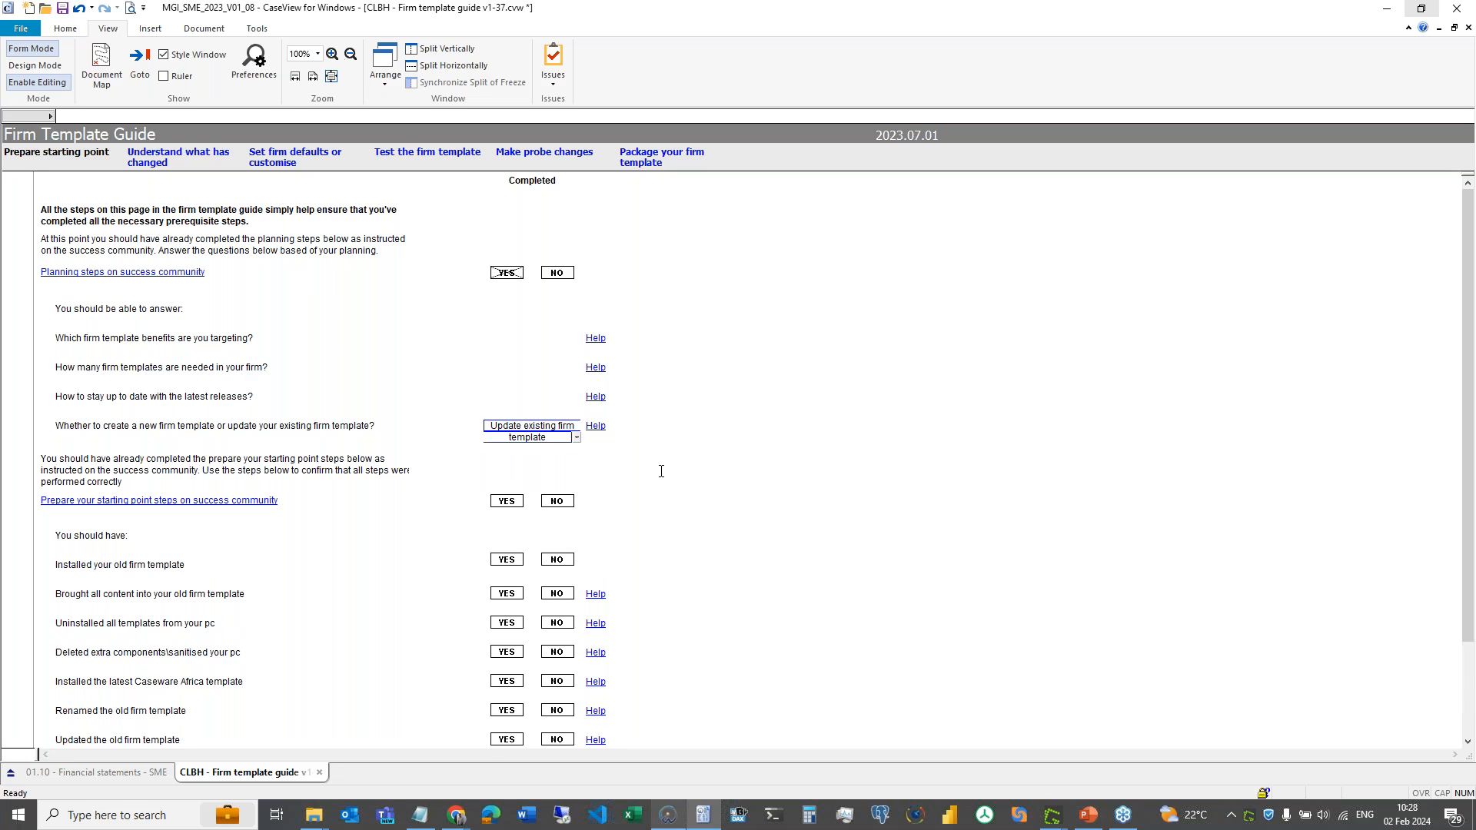
{"action": "scroll", "coordinate": [311, 468], "scroll_direction": "down", "scroll_amount": 3}
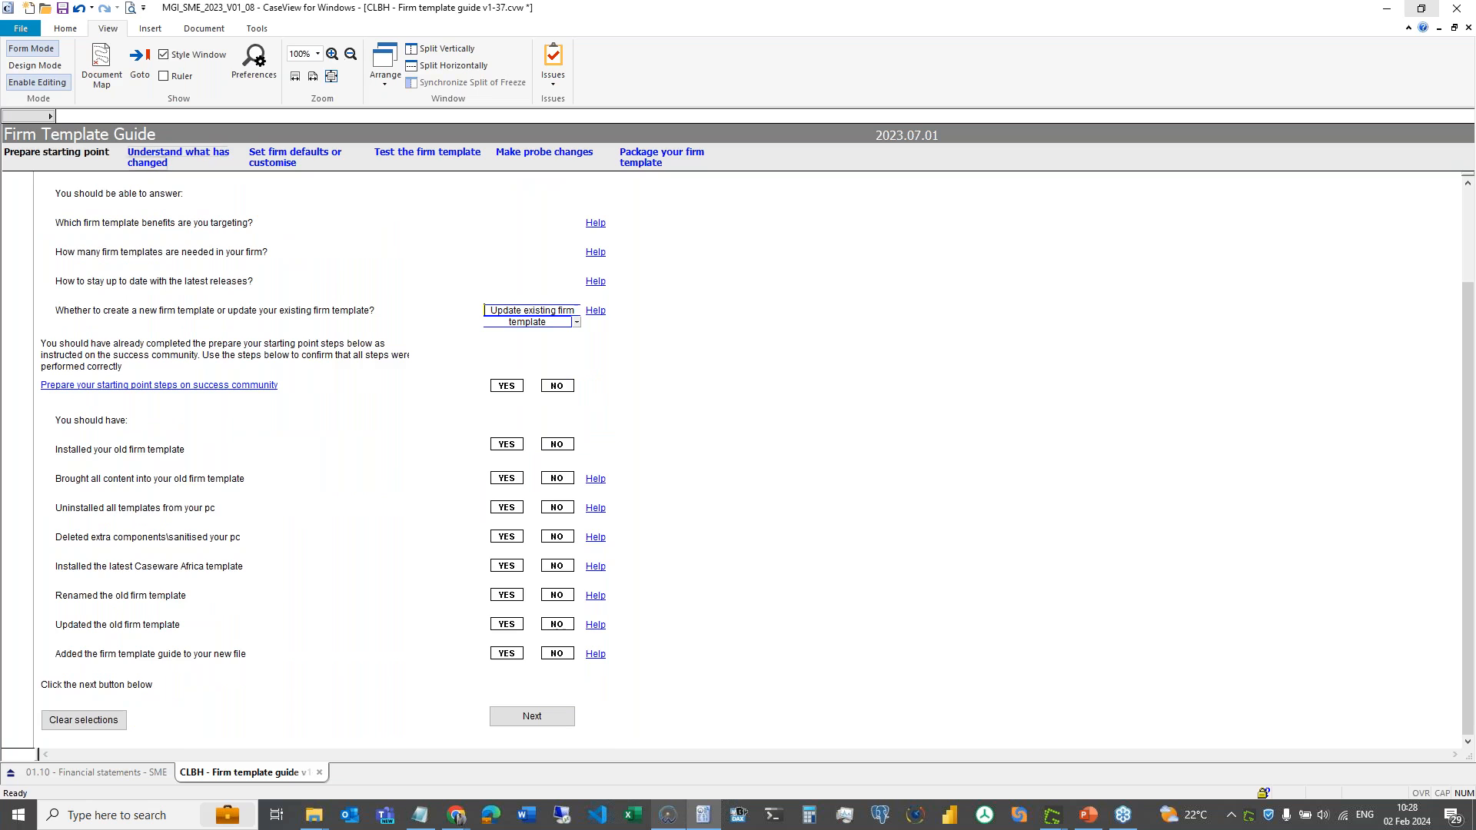
{"action": "left_click", "coordinate": [177, 156]}
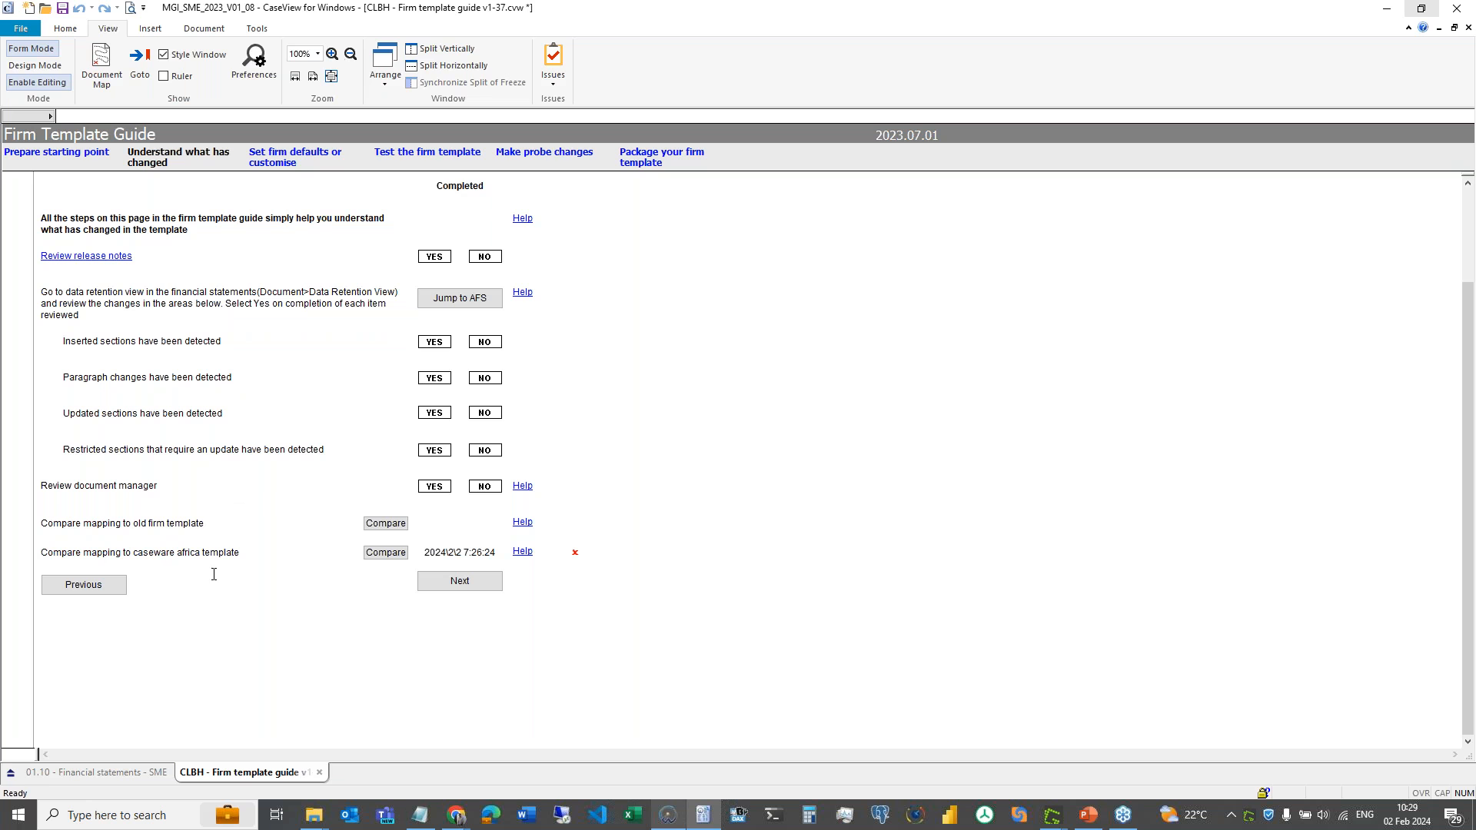
- Back on Prepare starting point, confirm the answer stays 'Update existing firm template' and scroll to the checklist
{"action": "left_click", "coordinate": [56, 152]}
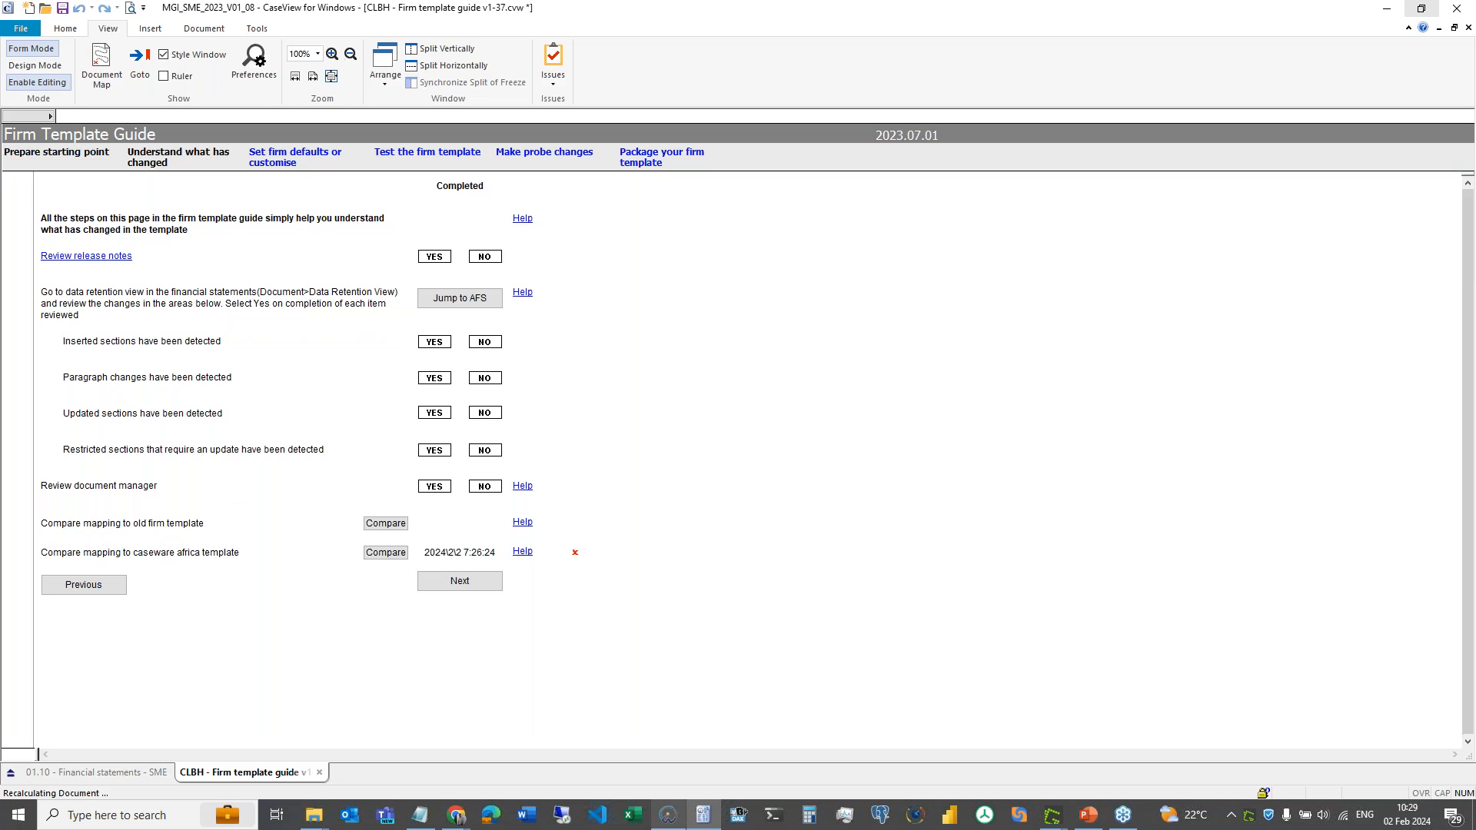
{"action": "left_click", "coordinate": [577, 437]}
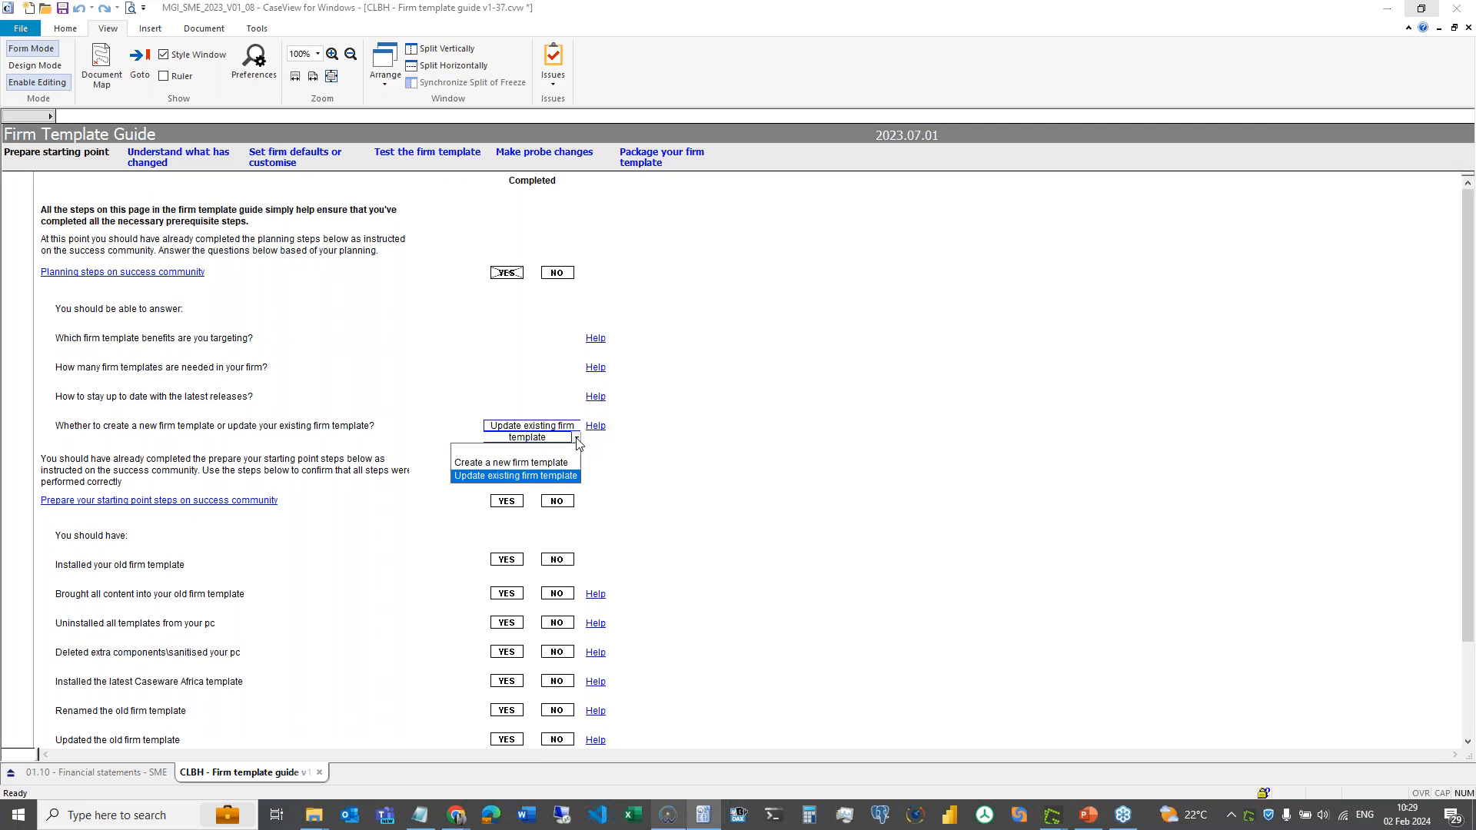
{"action": "left_click", "coordinate": [570, 477]}
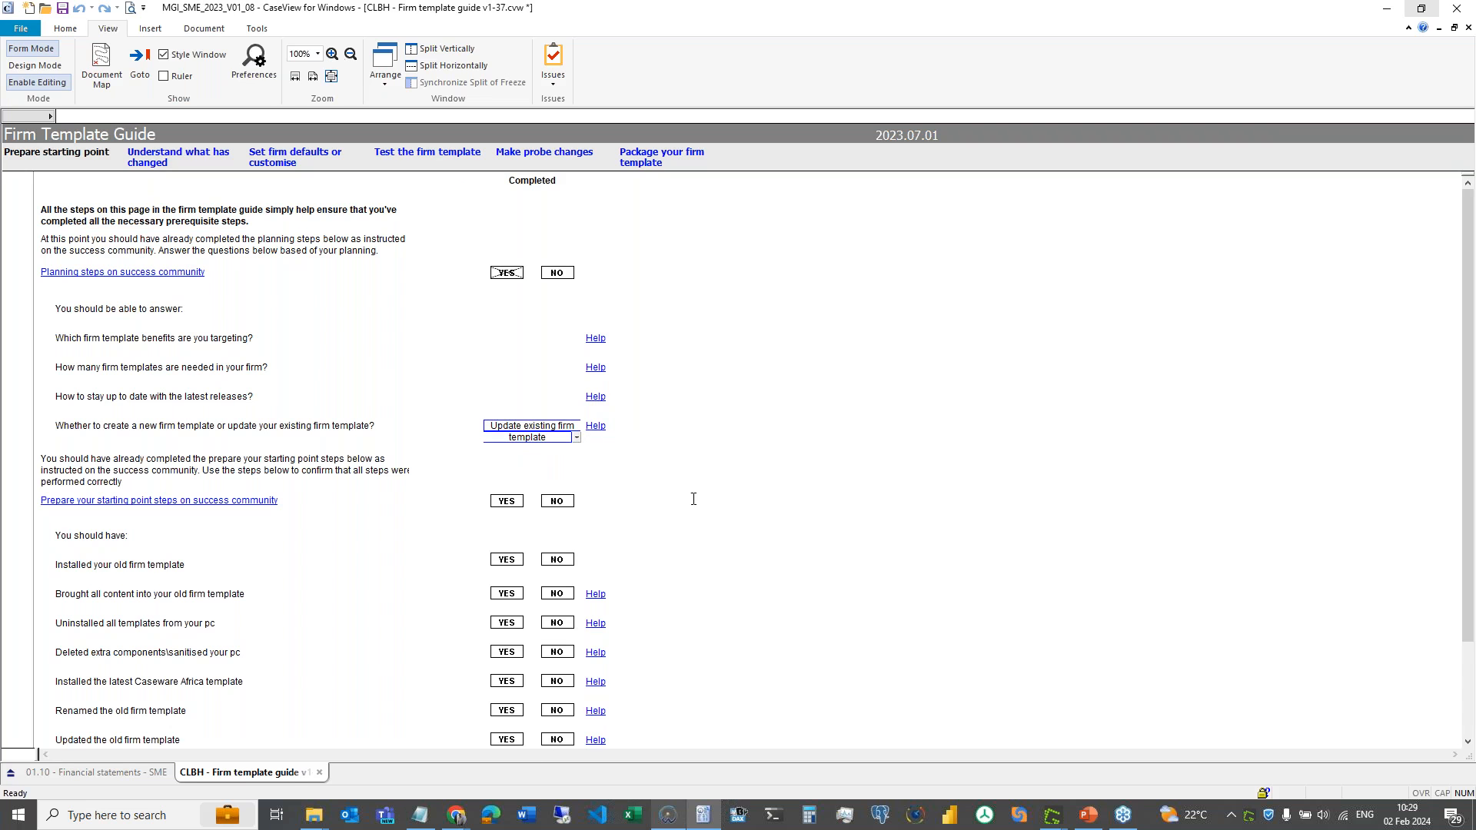
{"action": "scroll", "coordinate": [694, 499], "scroll_direction": "down", "scroll_amount": 5}
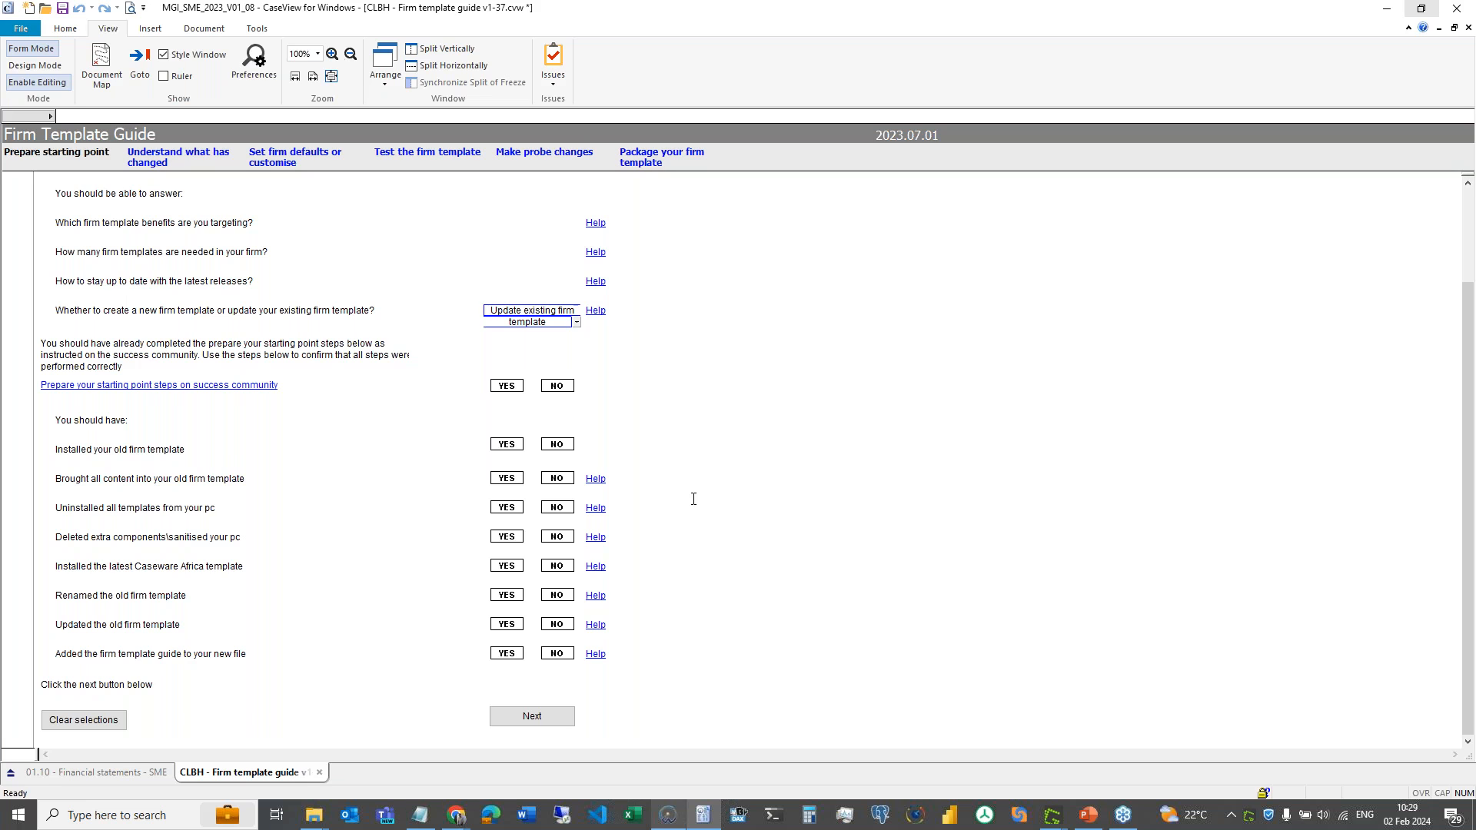
- Mark YES on all nine rows, from success community steps through installing, sanitising, renaming, updating and adding the guide
{"action": "left_click", "coordinate": [501, 389]}
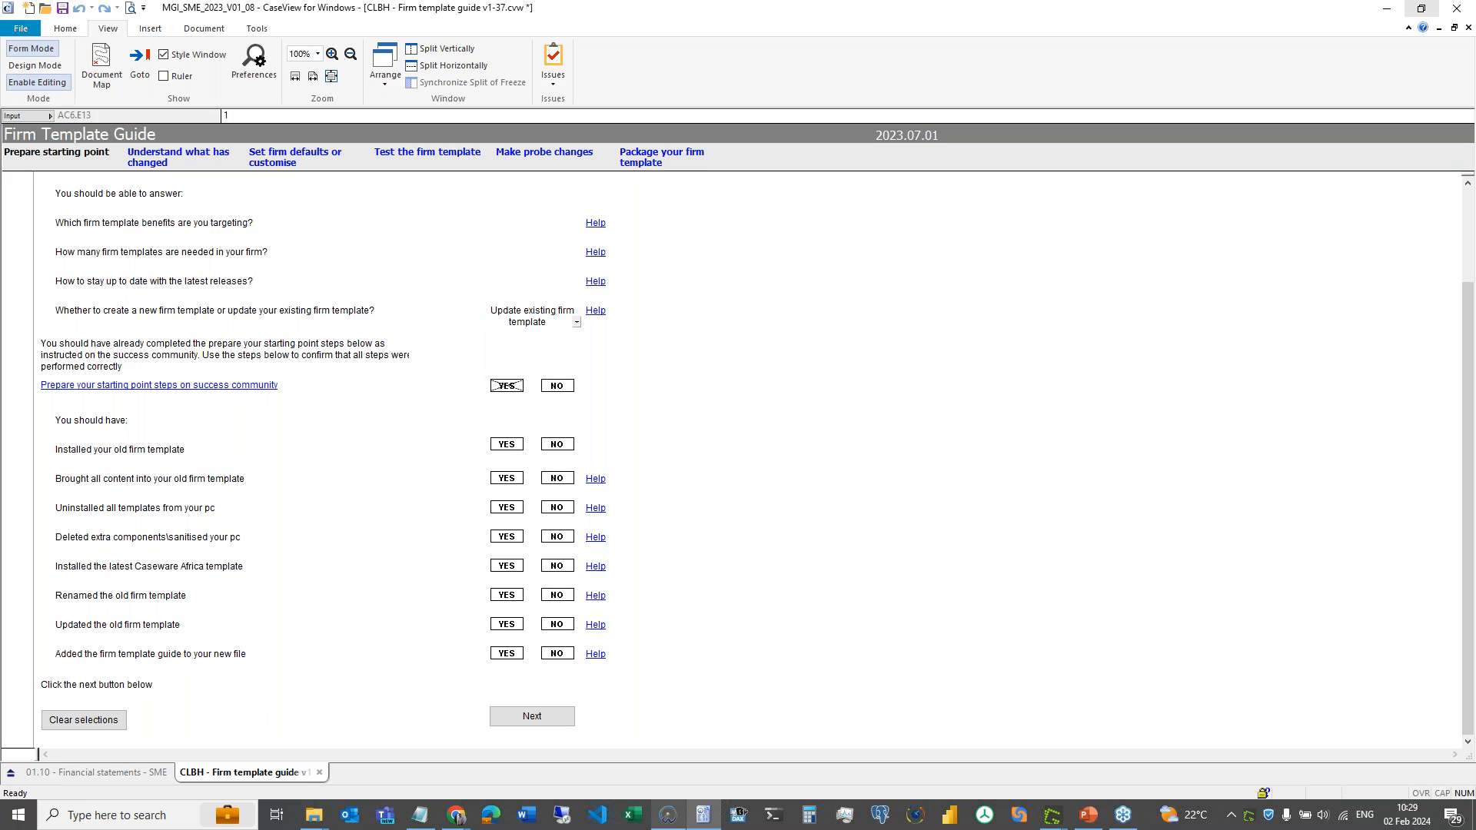
{"action": "left_click", "coordinate": [507, 445]}
{"action": "left_click", "coordinate": [508, 479]}
{"action": "left_click", "coordinate": [507, 508]}
{"action": "left_click", "coordinate": [506, 538]}
{"action": "left_click", "coordinate": [507, 567]}
{"action": "left_click", "coordinate": [507, 596]}
{"action": "left_click", "coordinate": [505, 626]}
{"action": "left_click", "coordinate": [508, 654]}
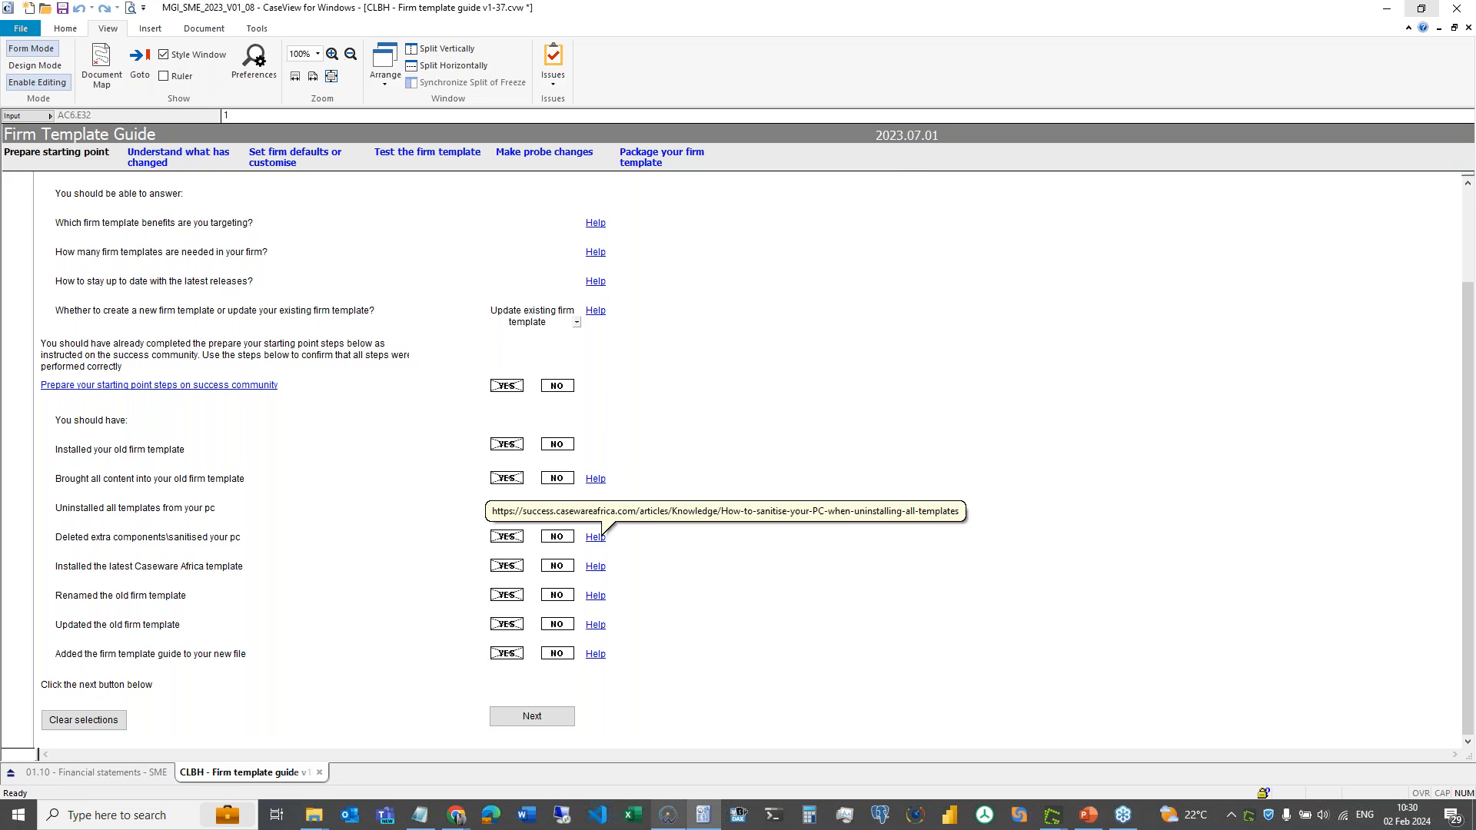
- Open the Help article for 'Deleted extra components\sanitised your pc' in the browser
{"action": "left_click", "coordinate": [598, 536]}
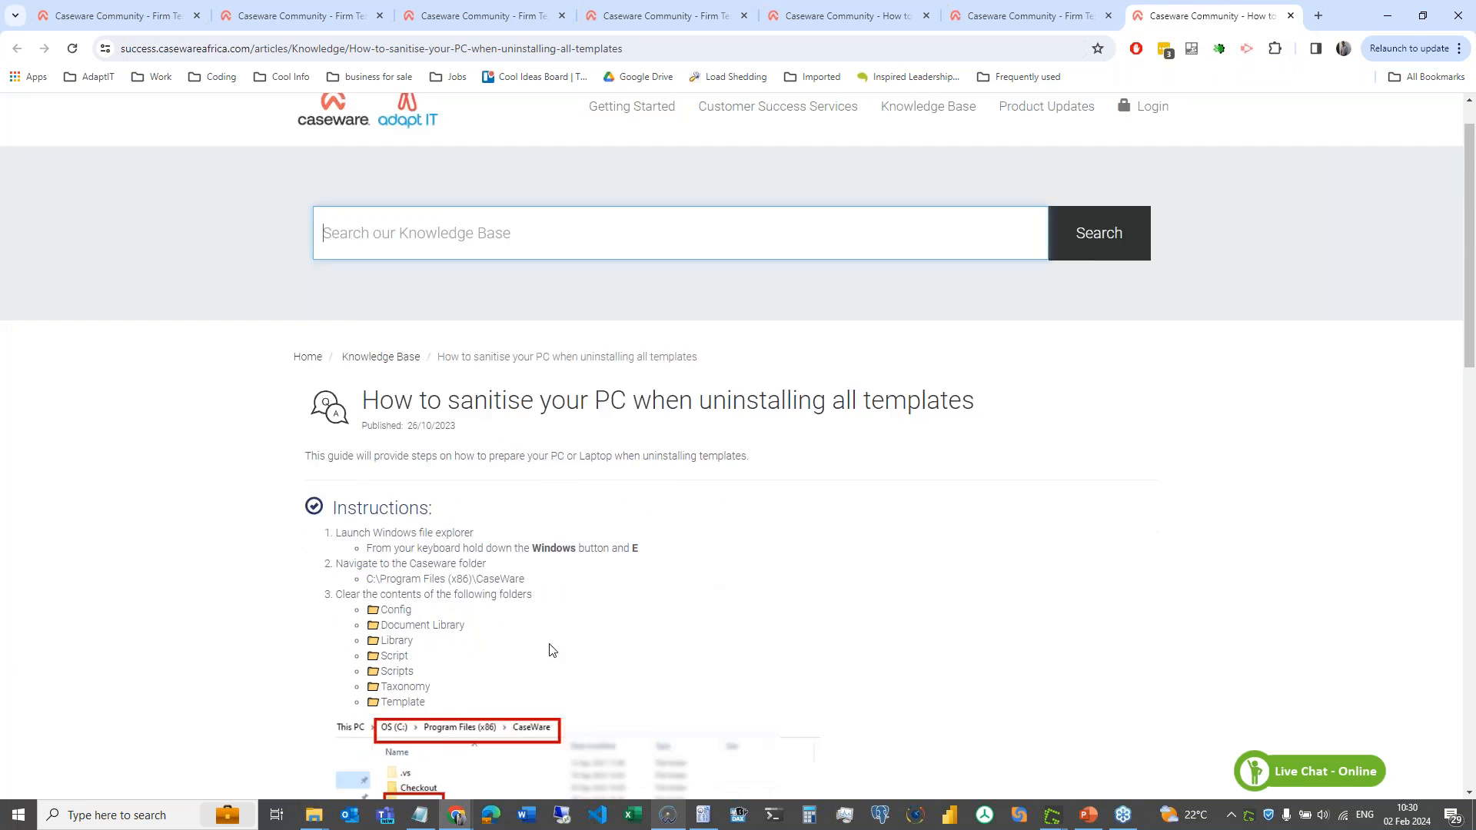
- Skim the sanitise-your-PC article, close its tab and minimise Chrome to get back to CaseView
{"action": "scroll", "coordinate": [547, 647], "scroll_direction": "down", "scroll_amount": 5}
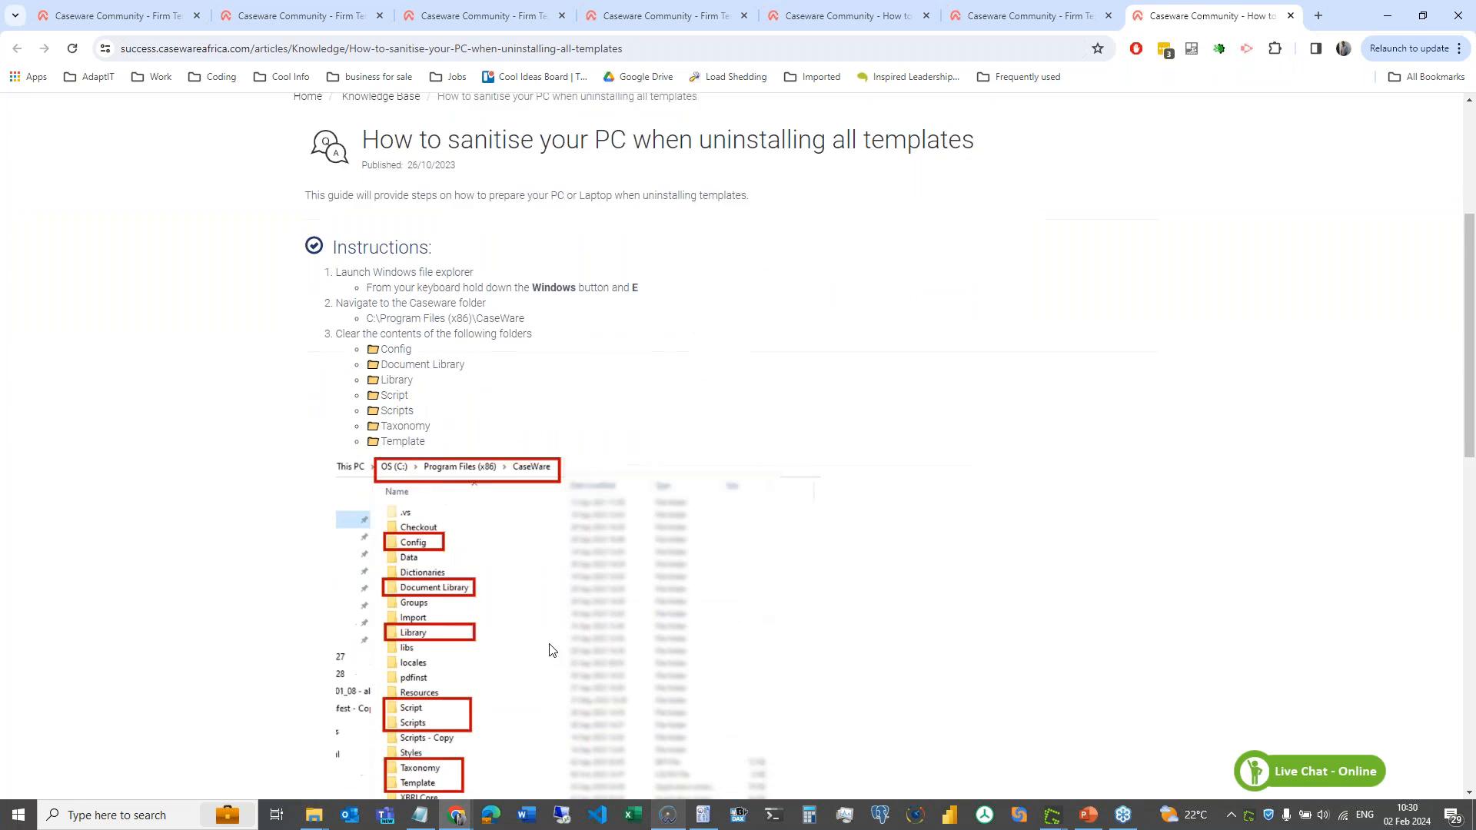
{"action": "left_click", "coordinate": [1291, 15]}
{"action": "left_click", "coordinate": [1388, 15]}
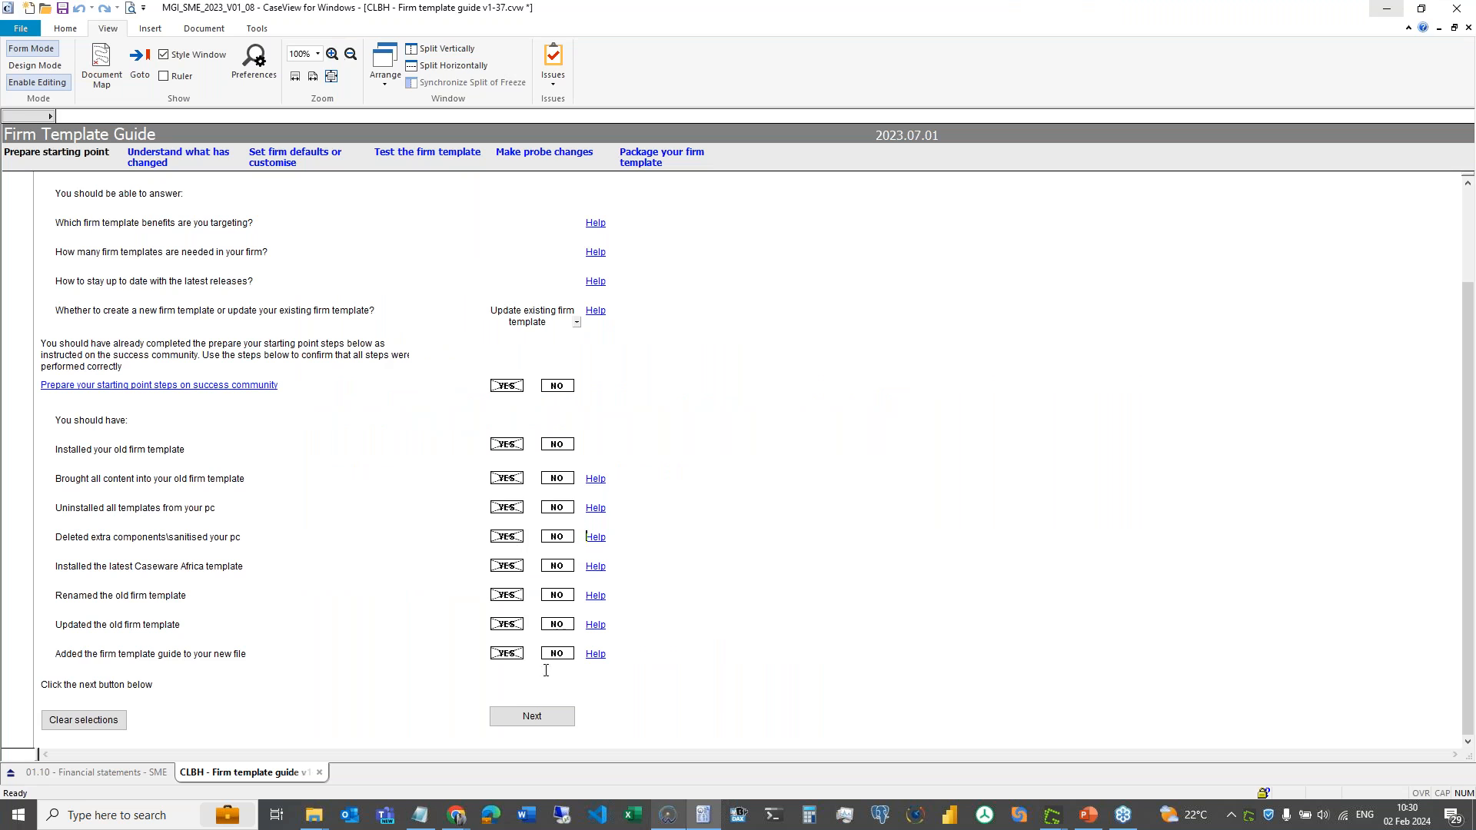
- Continue with Next from Prepare starting point to the Understand what has changed page
{"action": "left_click", "coordinate": [530, 718]}
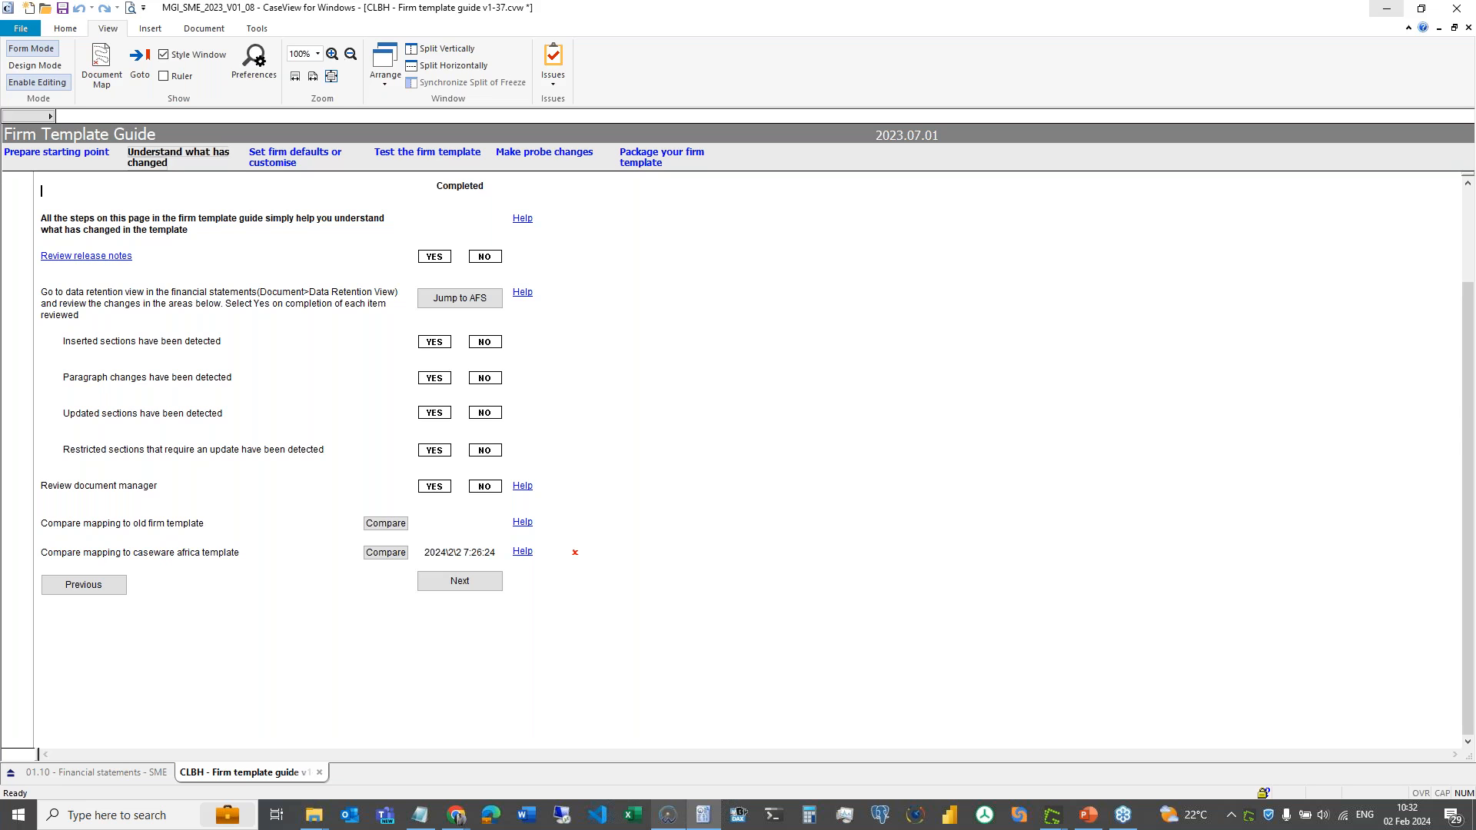
- Choose 'Create new firm template' as the starting point and go to Understand what has changed
{"action": "left_click", "coordinate": [57, 152]}
{"action": "left_click", "coordinate": [577, 439]}
{"action": "left_click", "coordinate": [550, 477]}
{"action": "left_click", "coordinate": [178, 156]}
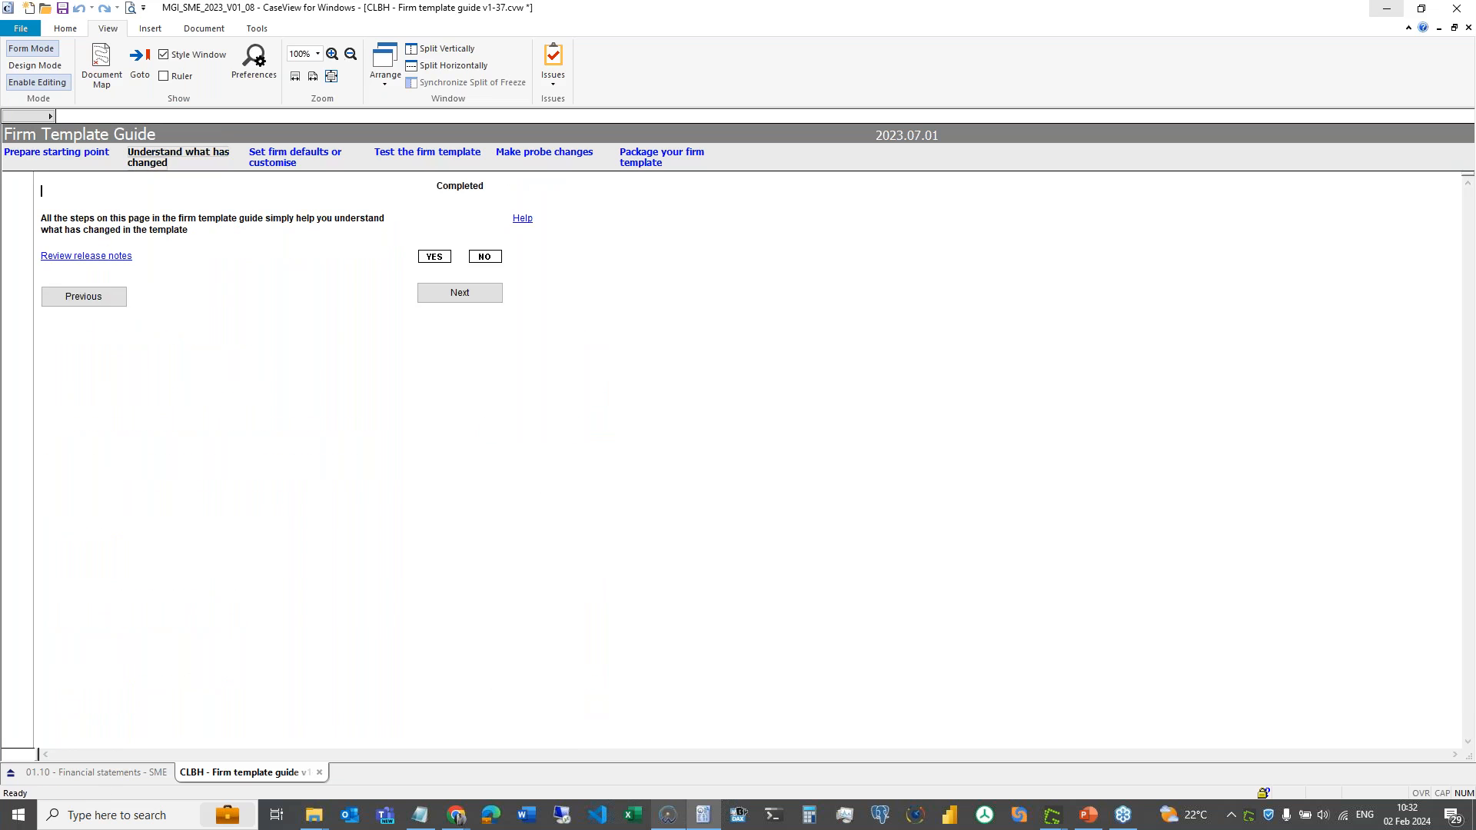
- Read through the SME Latest Release 2023.01.01 notes in Chrome, then minimize Chrome
{"action": "left_click", "coordinate": [92, 257]}
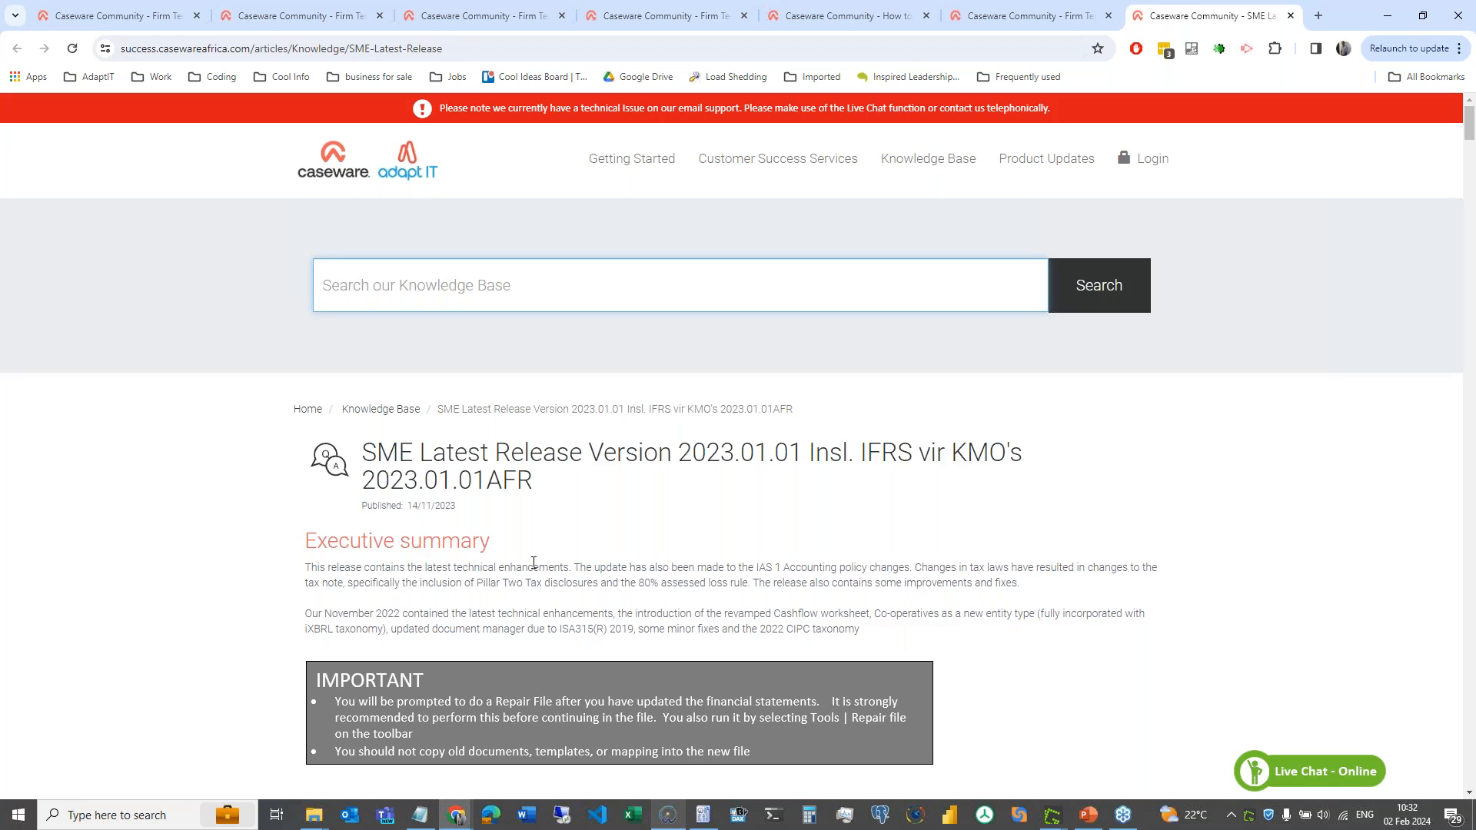
{"action": "scroll", "coordinate": [534, 562], "scroll_direction": "down", "scroll_amount": 15}
{"action": "scroll", "coordinate": [731, 445], "scroll_direction": "down", "scroll_amount": 12}
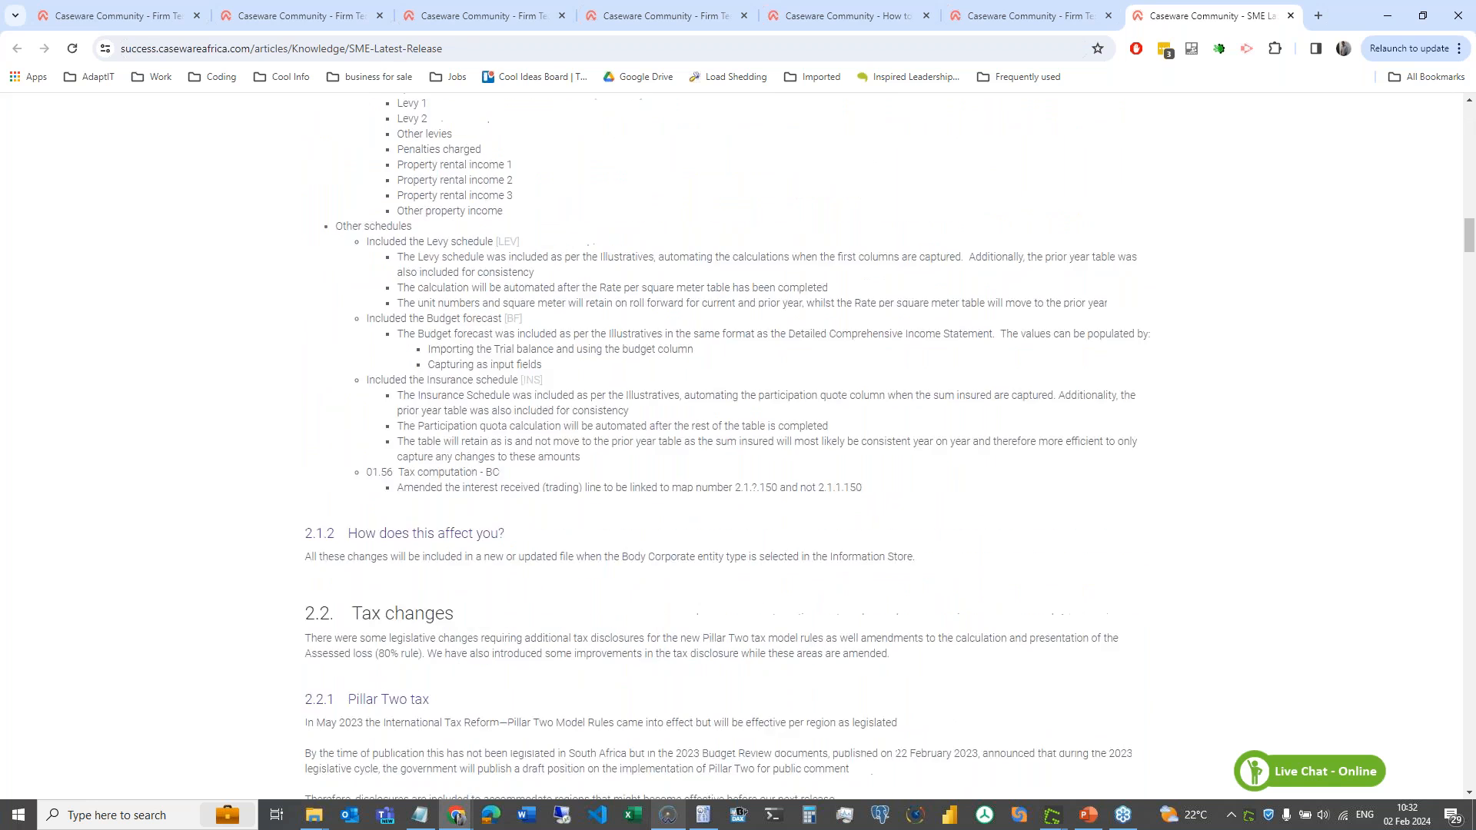
{"action": "left_click", "coordinate": [1387, 16]}
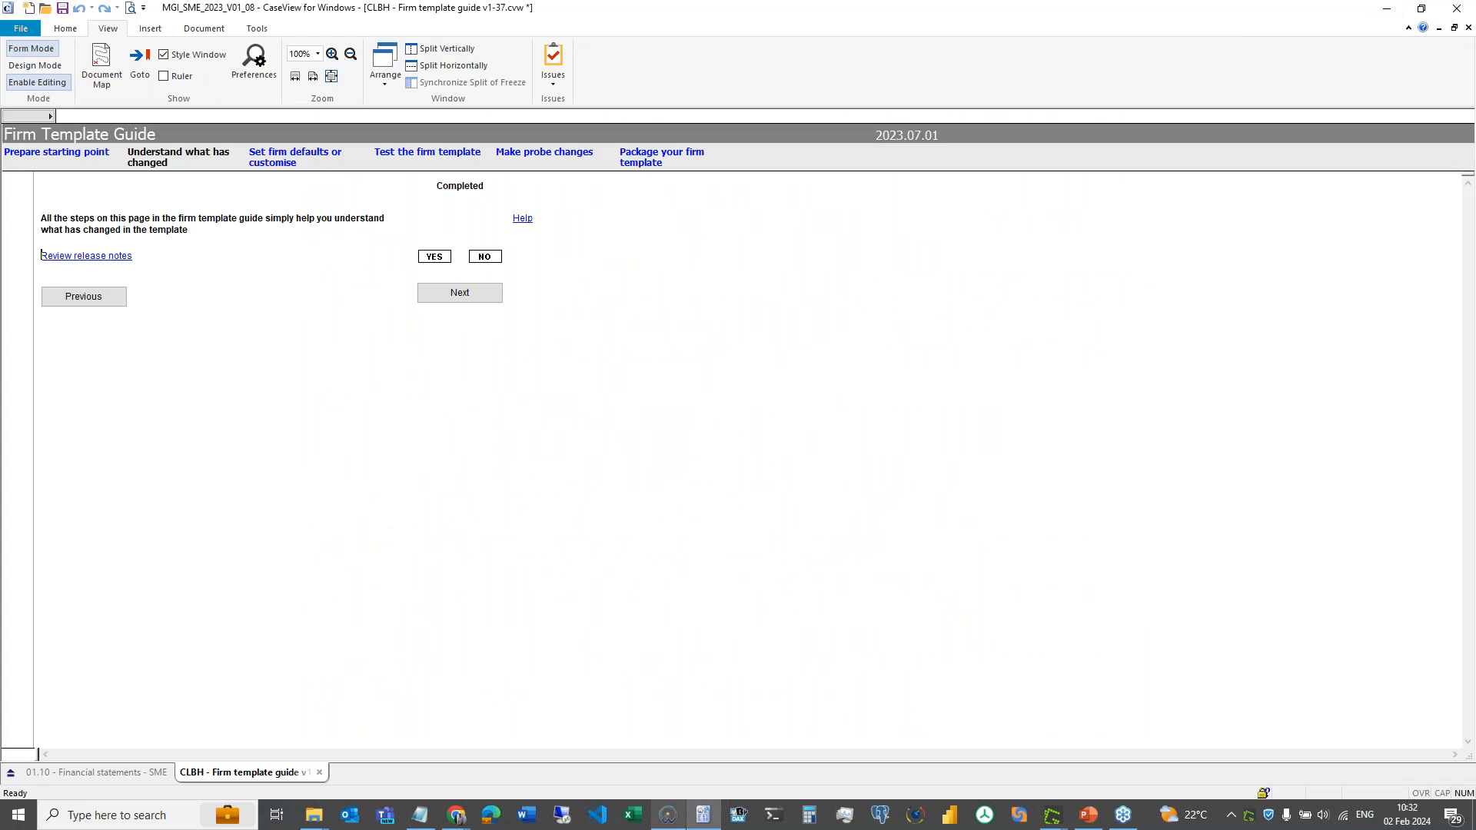
- Switch the starting point to 'Update existing firm template' and continue with Next
{"action": "left_click", "coordinate": [56, 152]}
{"action": "left_click", "coordinate": [577, 438]}
{"action": "left_click", "coordinate": [531, 484]}
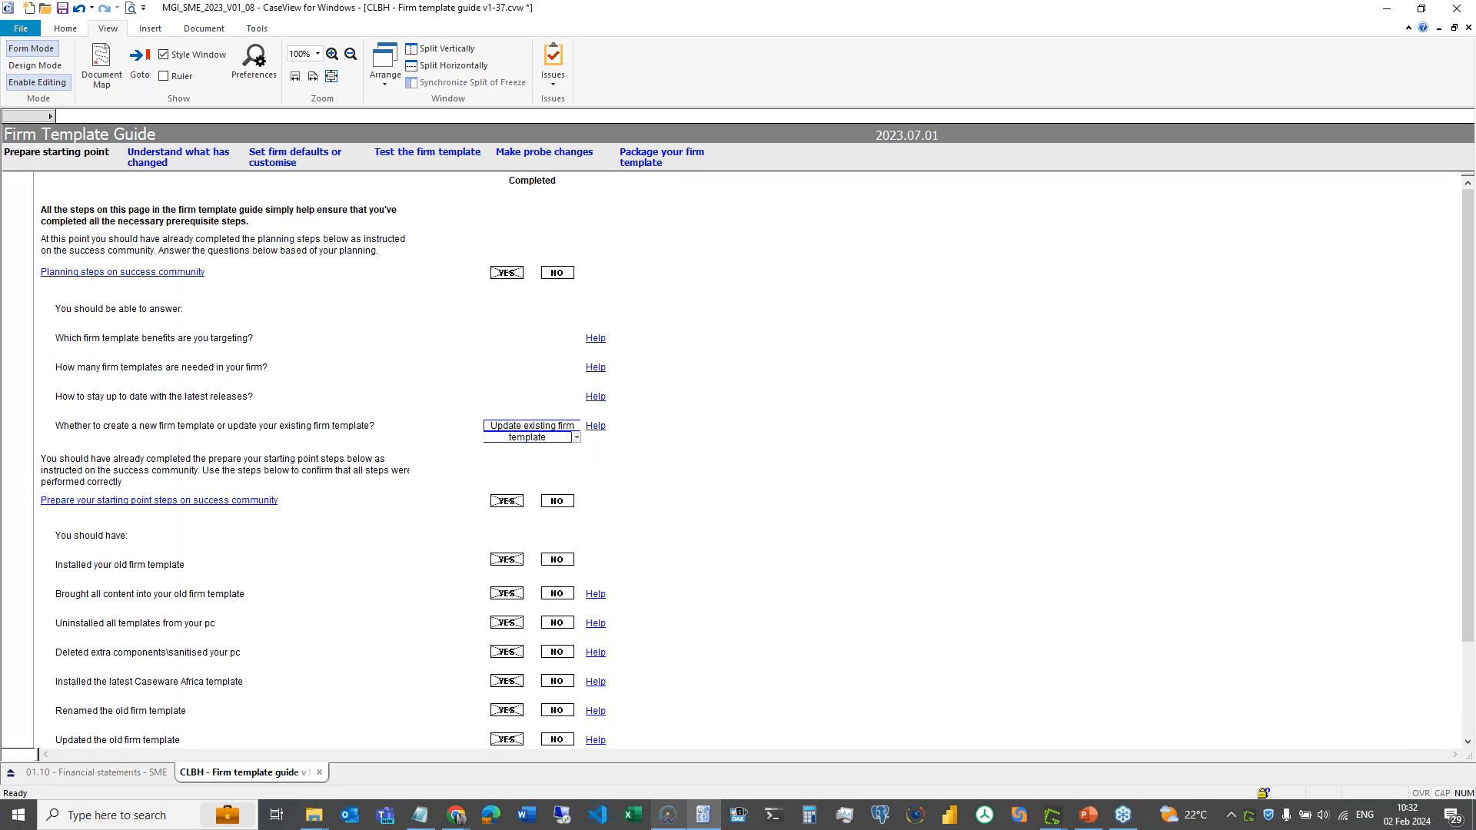
{"action": "scroll", "coordinate": [456, 559], "scroll_direction": "down", "scroll_amount": 1}
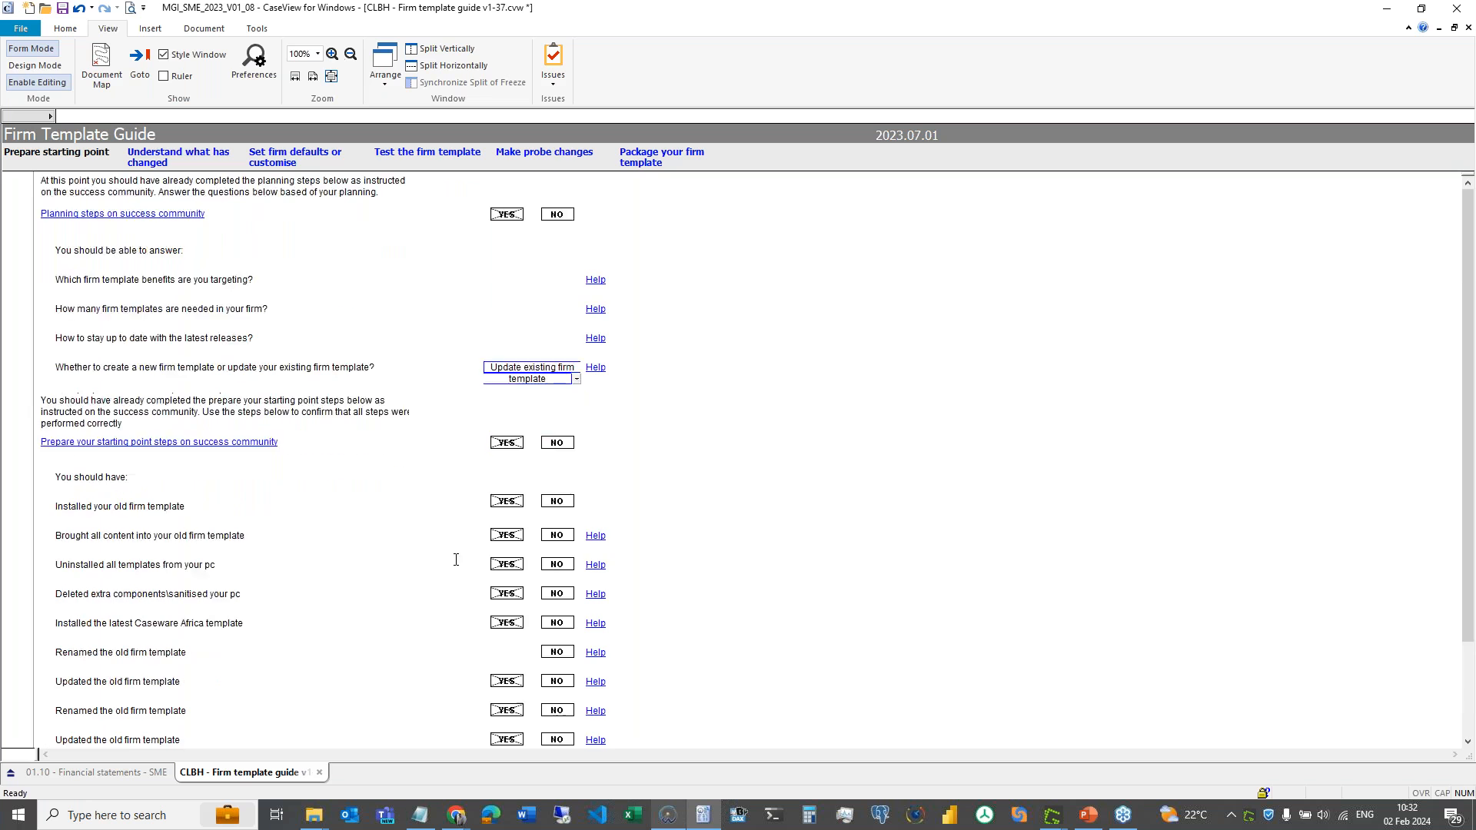
{"action": "scroll", "coordinate": [456, 560], "scroll_direction": "down", "scroll_amount": 1}
{"action": "left_click", "coordinate": [532, 719]}
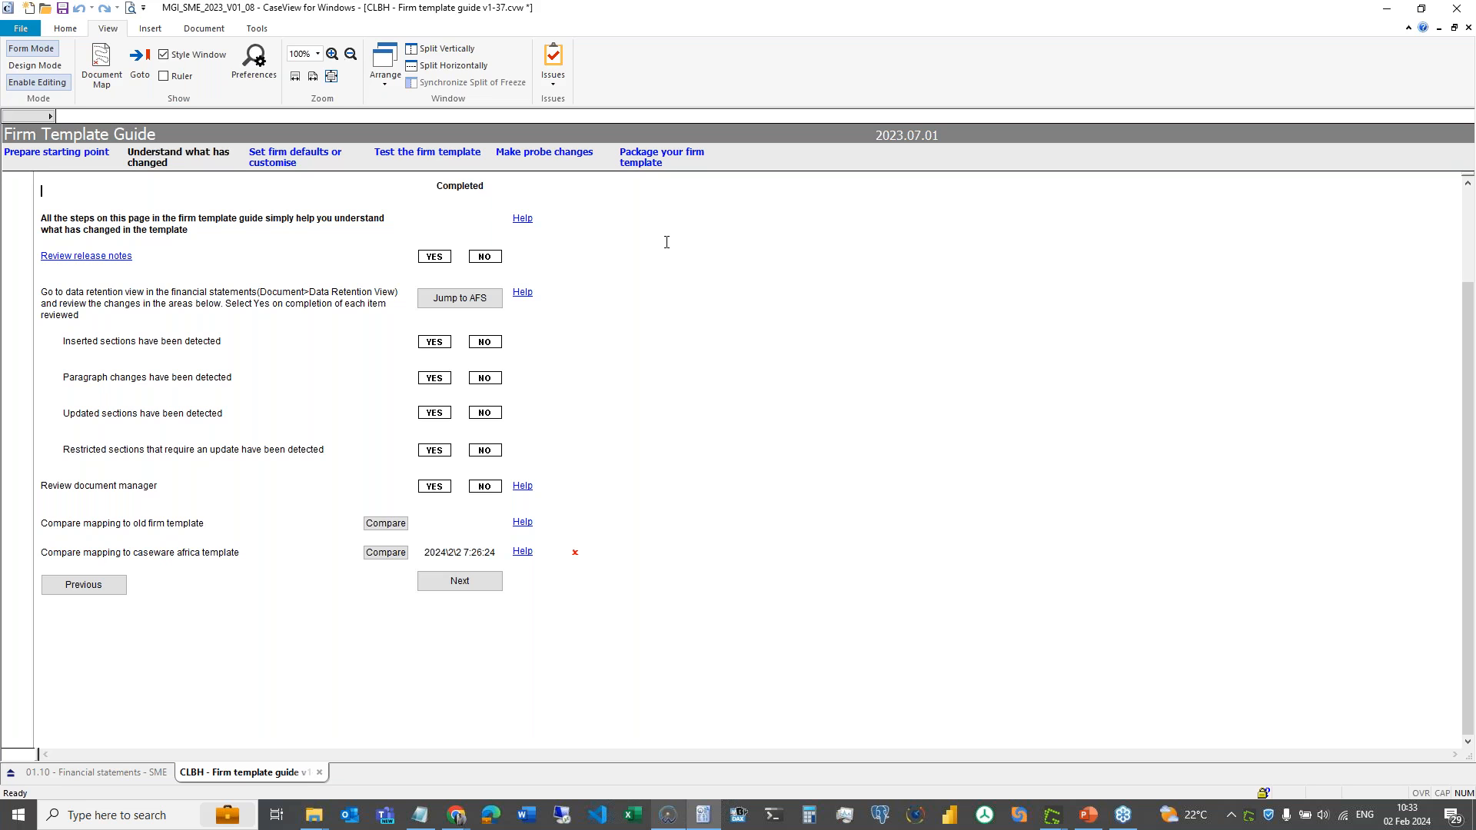
- Switch to the '01.10 - Financial statements - SME' document and open its Document menu
{"action": "left_click", "coordinate": [90, 772]}
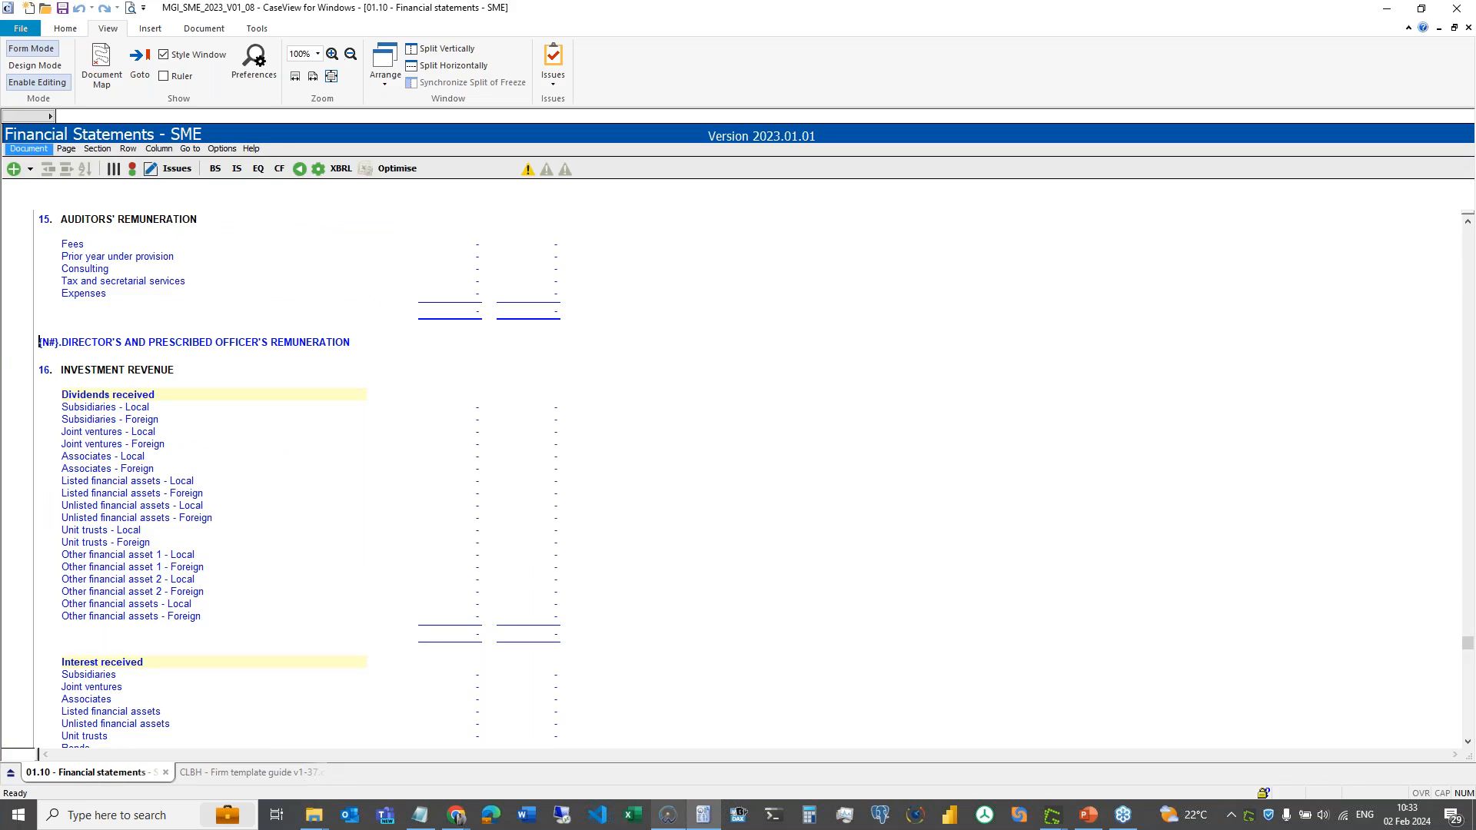
{"action": "left_click", "coordinate": [29, 148]}
{"action": "mouse_move", "coordinate": [58, 186]}
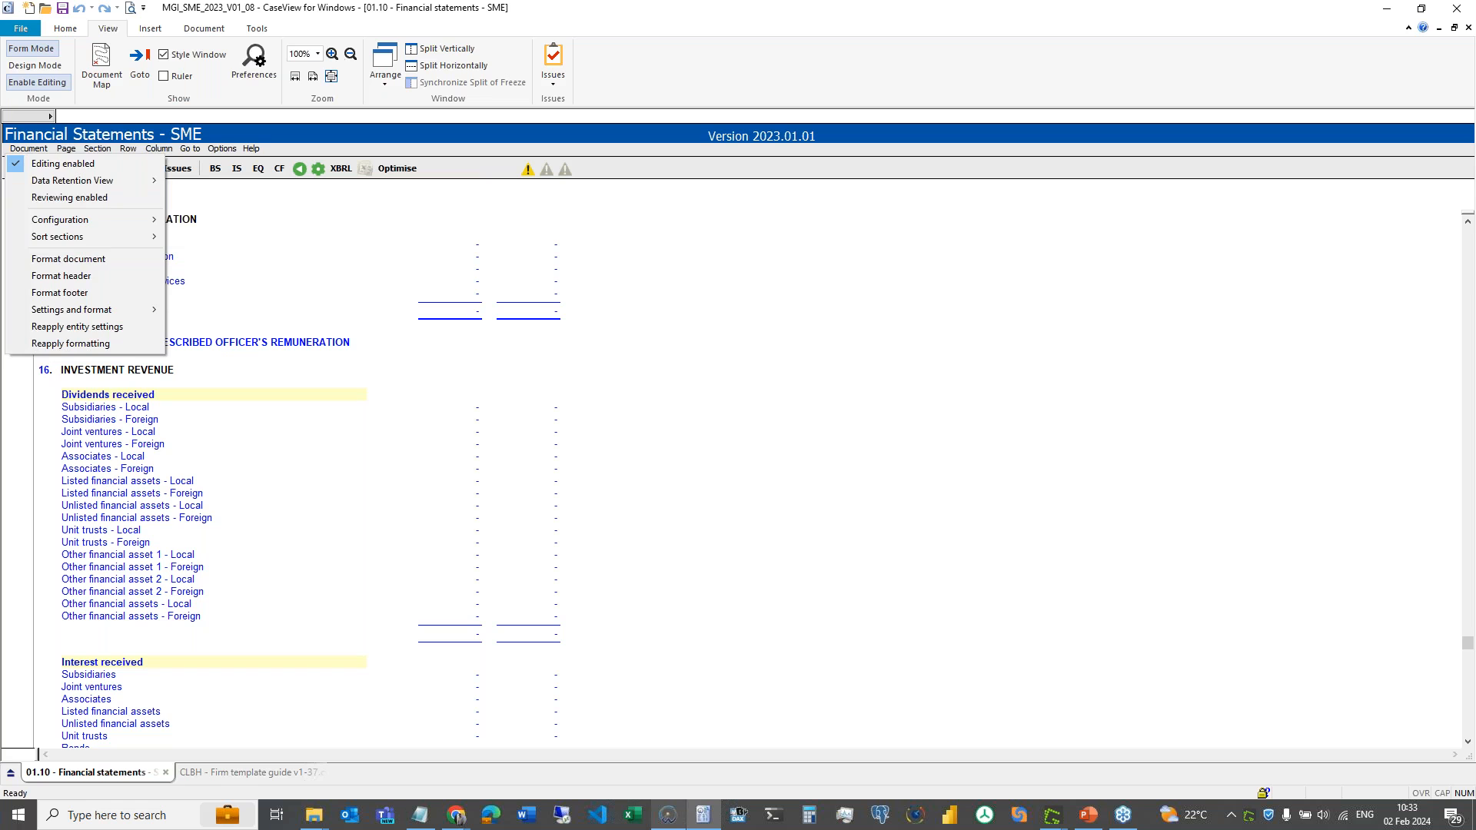
- Close the Document menu, then reopen it to reveal the Data Retention View submenu
{"action": "key", "text": "Escape"}
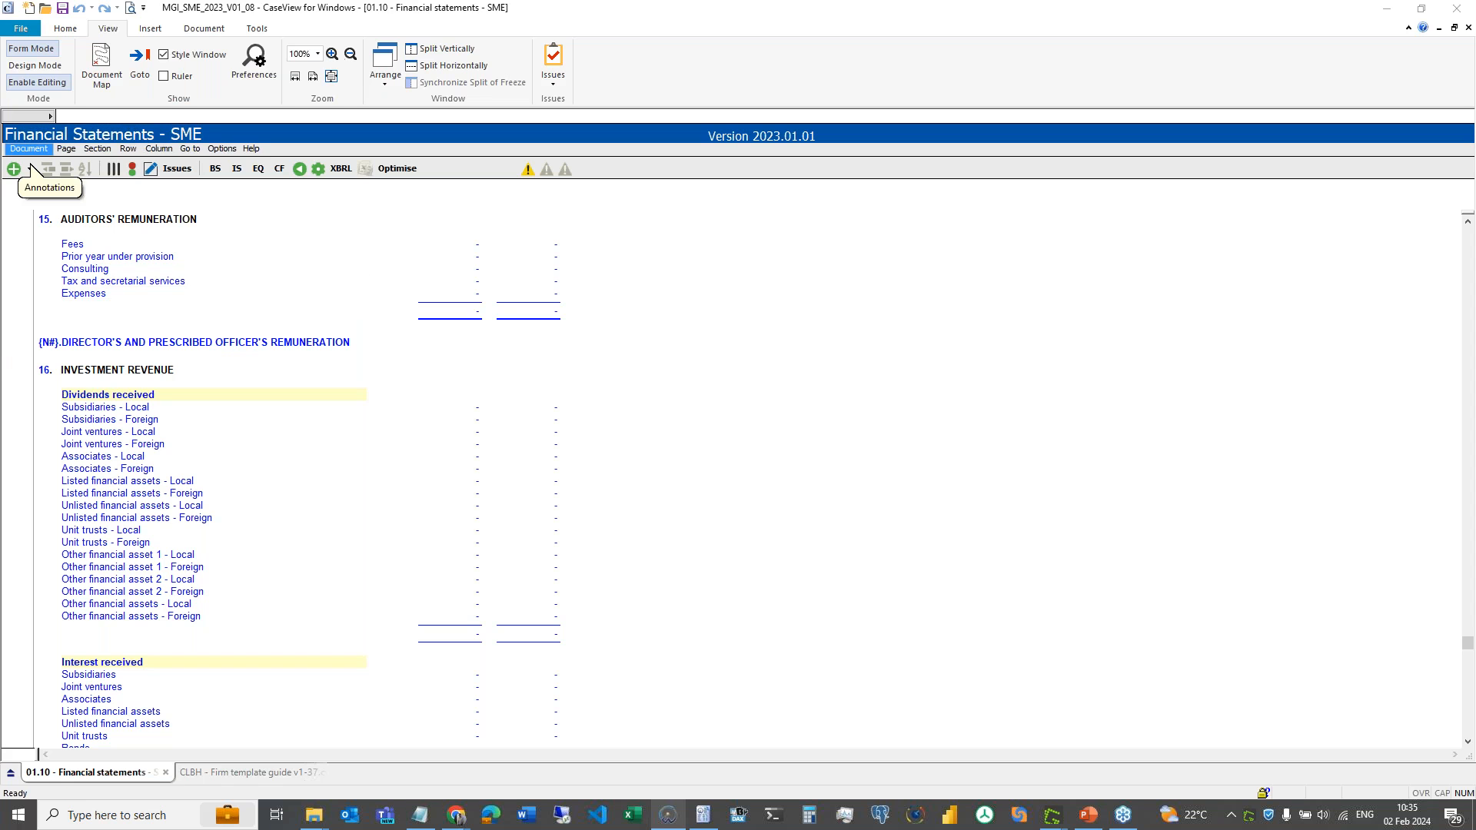
{"action": "left_click", "coordinate": [28, 149]}
{"action": "mouse_move", "coordinate": [73, 180]}
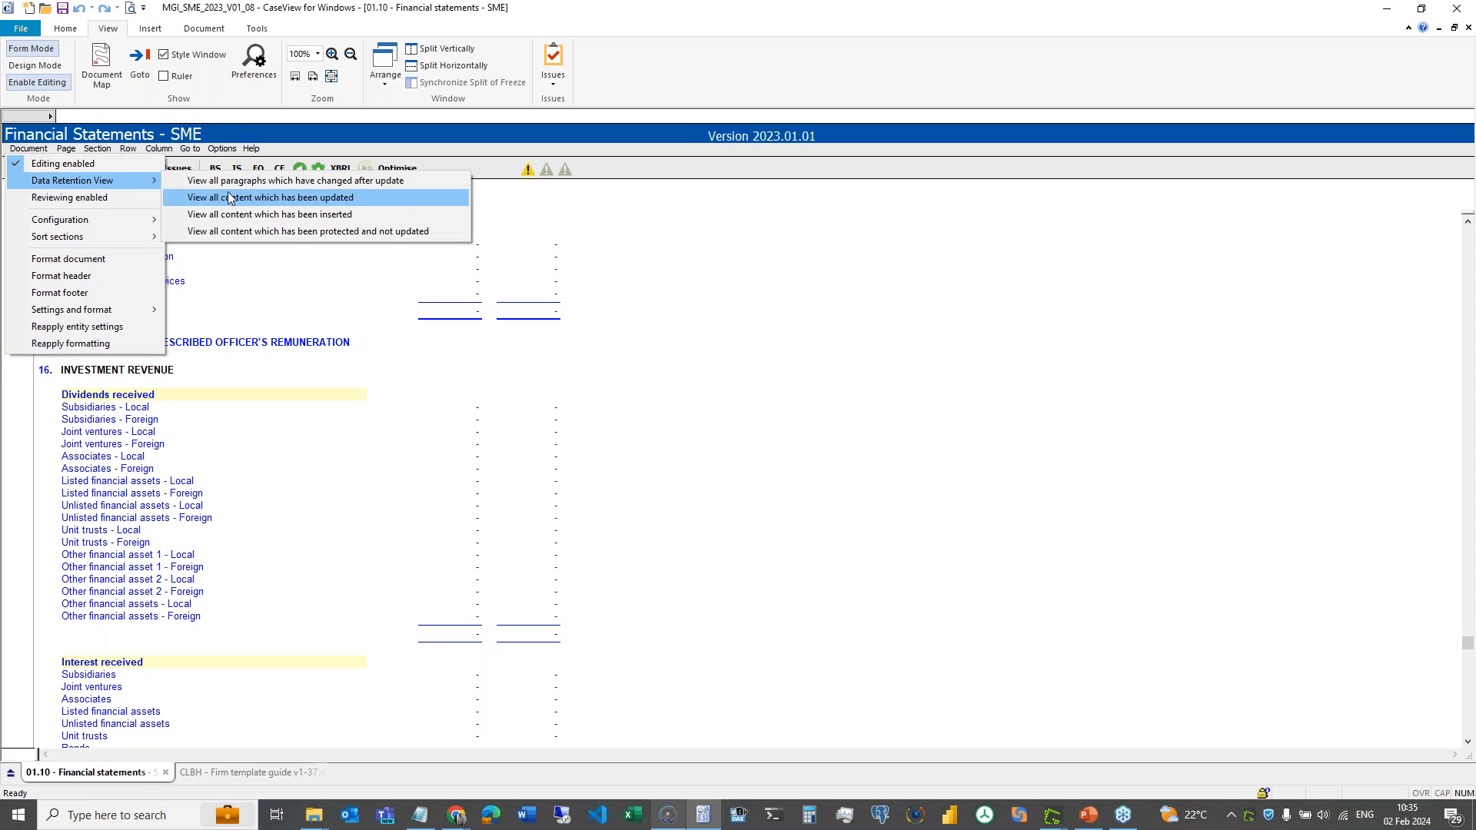
- List all paragraphs changed after update and review Dividends paid, NOTES_070_03 and NOTES_070_06
{"action": "left_click", "coordinate": [428, 185]}
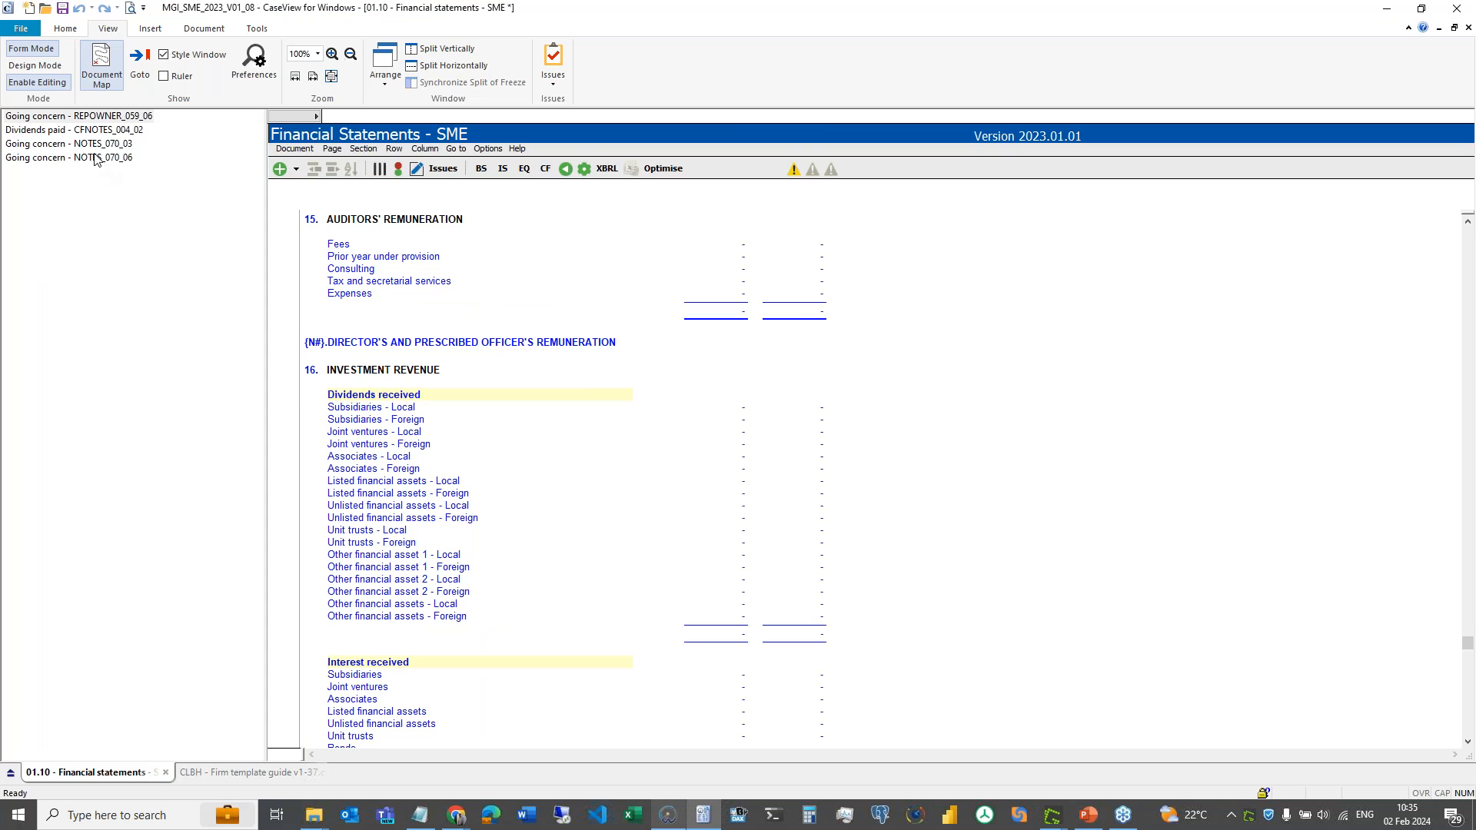
{"action": "left_click", "coordinate": [55, 131]}
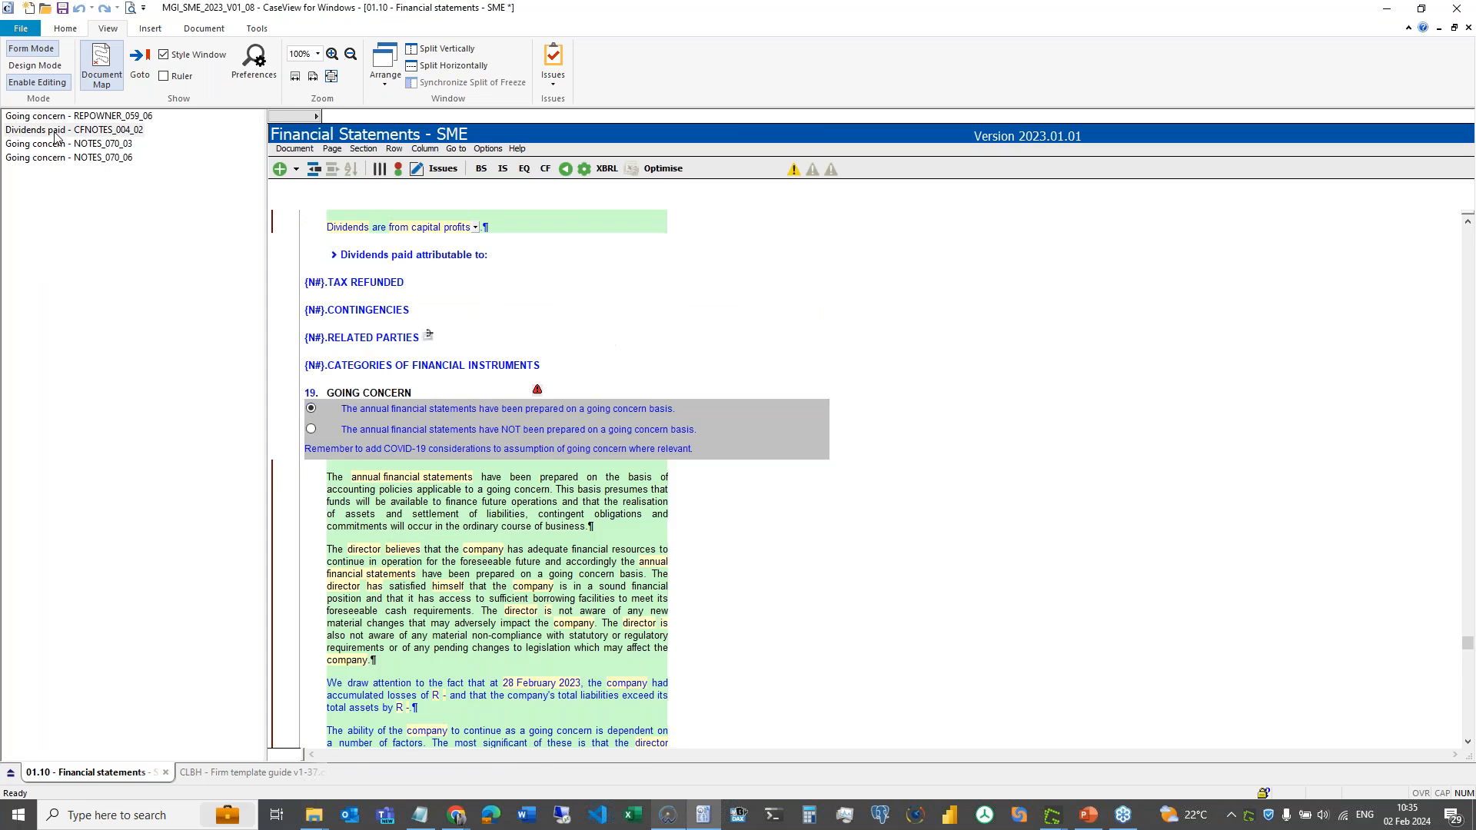
{"action": "left_click", "coordinate": [62, 146]}
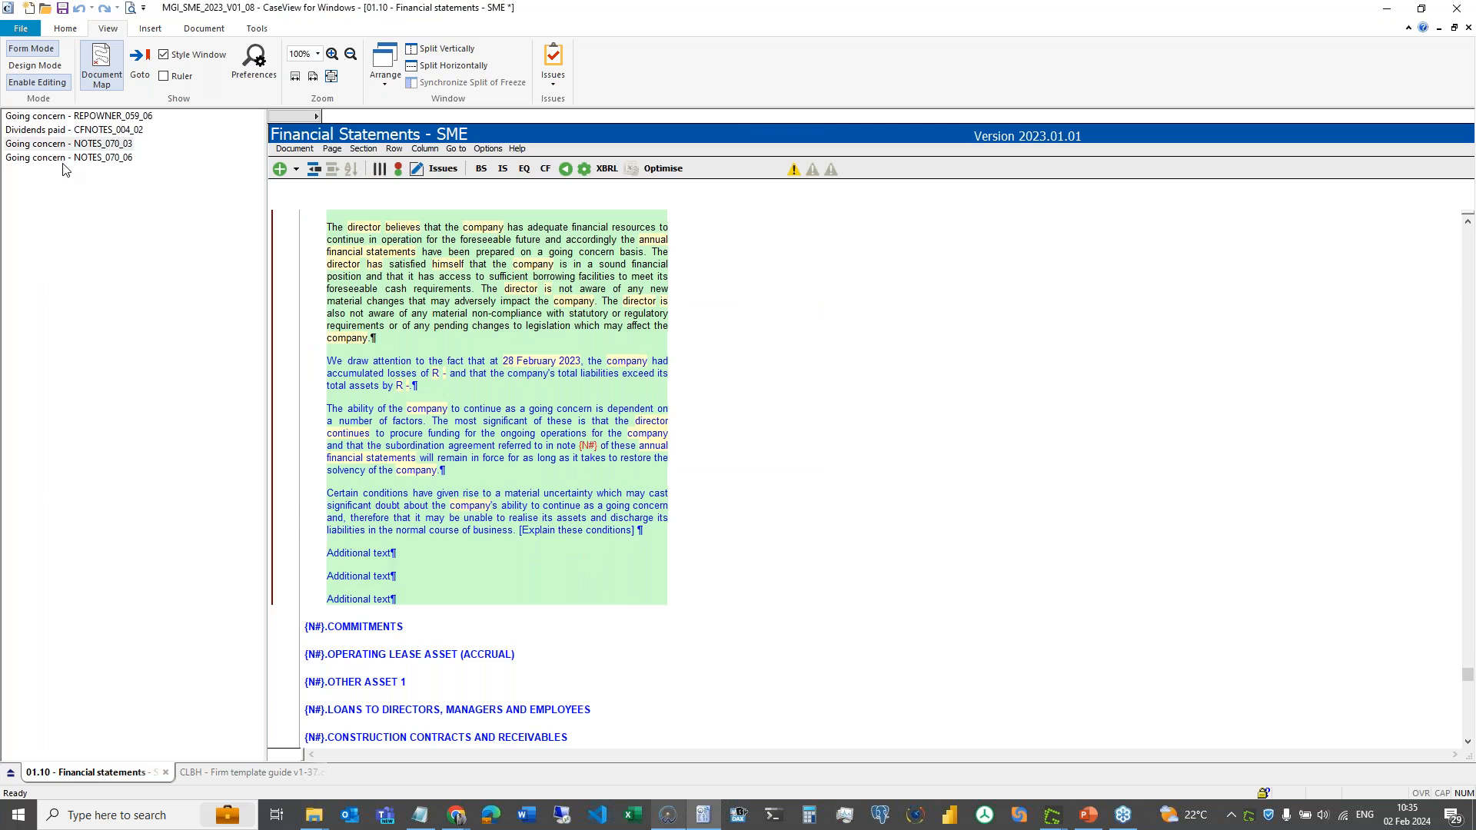
{"action": "left_click", "coordinate": [64, 160]}
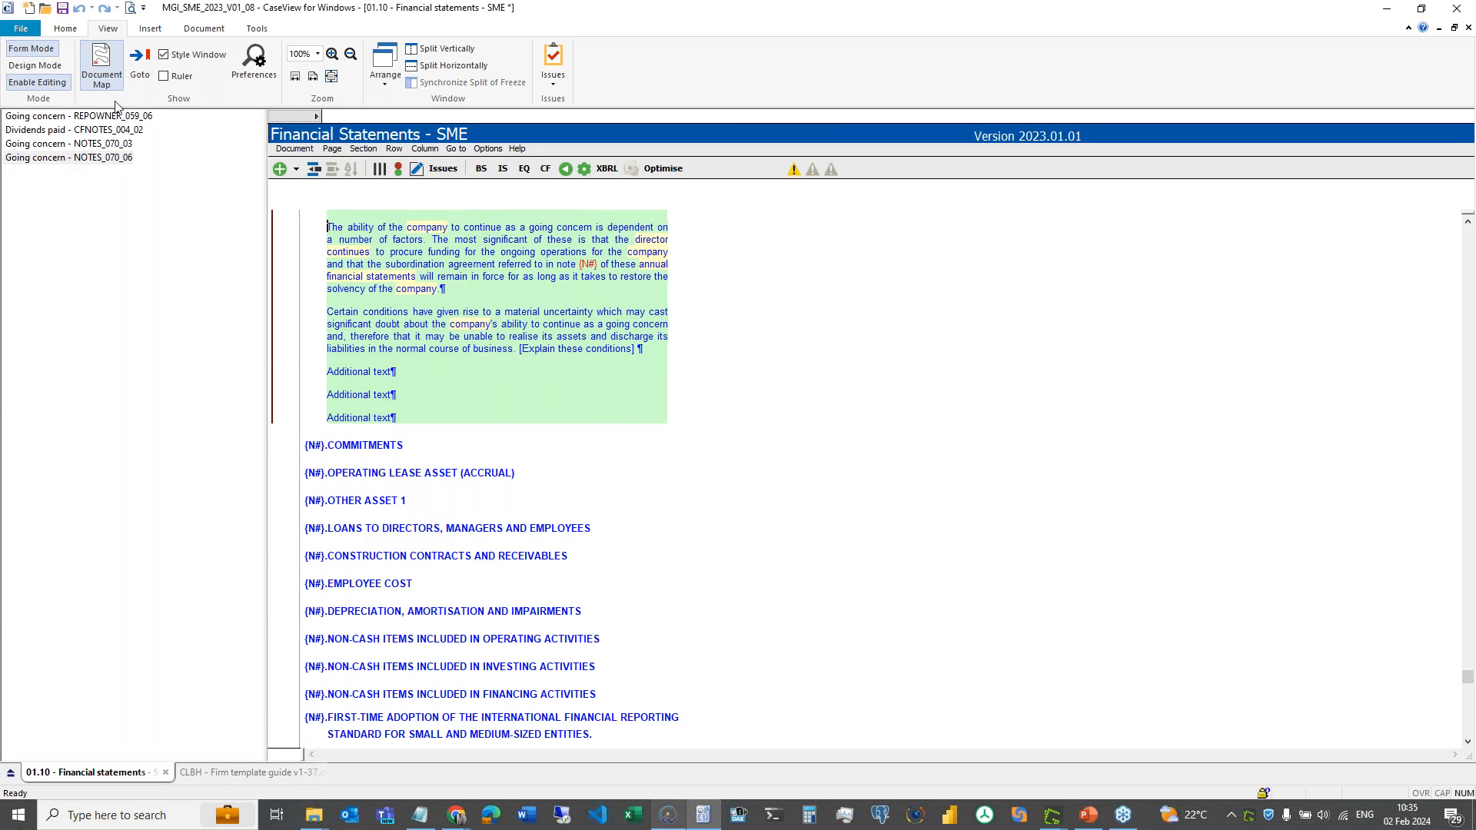
- Run another Data Retention View listing from the Document menu and resize the Document Map
{"action": "left_click", "coordinate": [281, 169]}
{"action": "mouse_move", "coordinate": [361, 181]}
{"action": "left_click", "coordinate": [529, 188]}
{"action": "left_click_drag", "start_coordinate": [258, 409], "coordinate": [245, 143]}
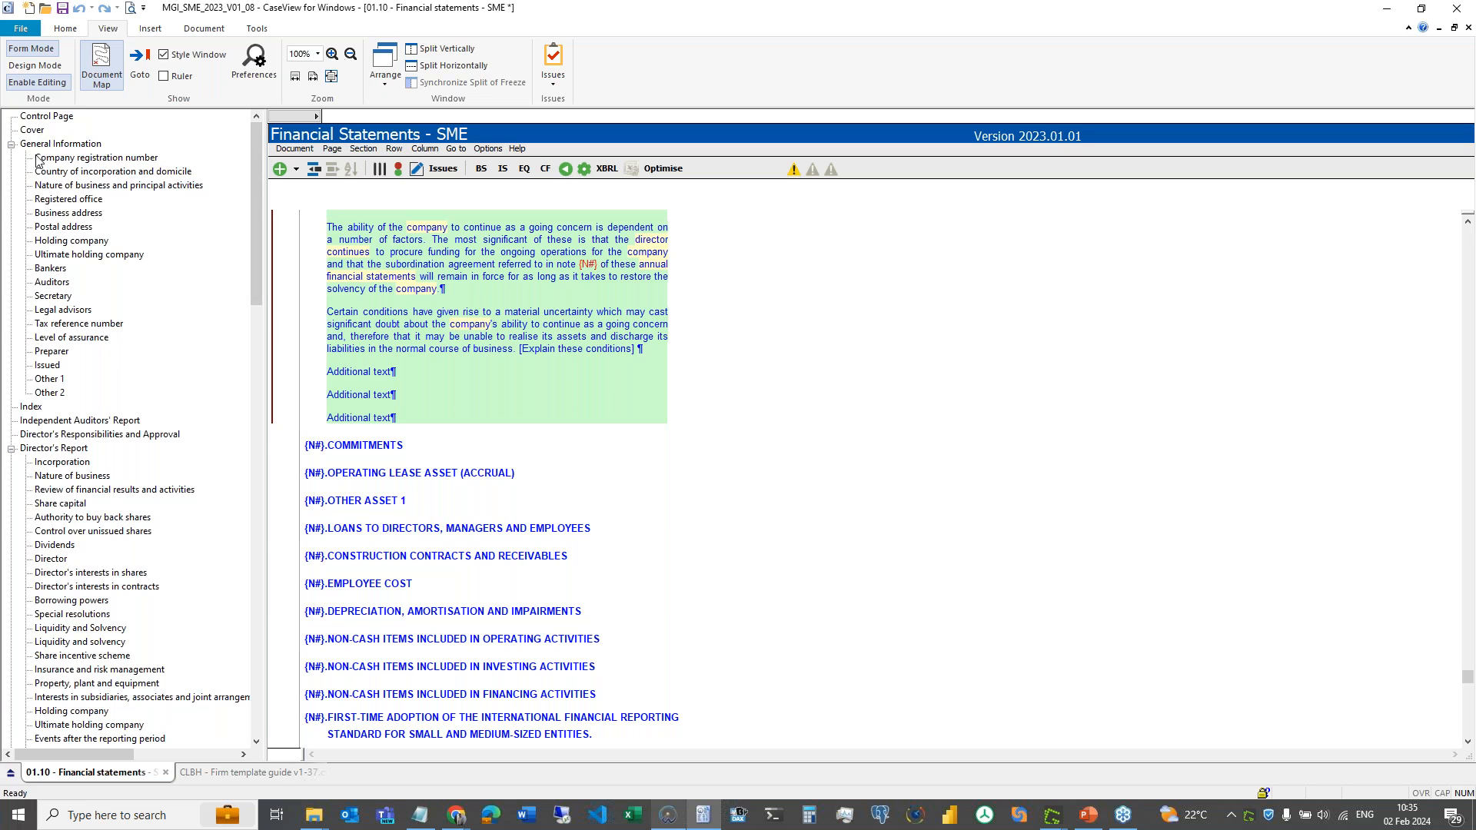
- Collapse and re-expand General Information, jump to the Preparer section, and open the Document menu
{"action": "left_click", "coordinate": [11, 144]}
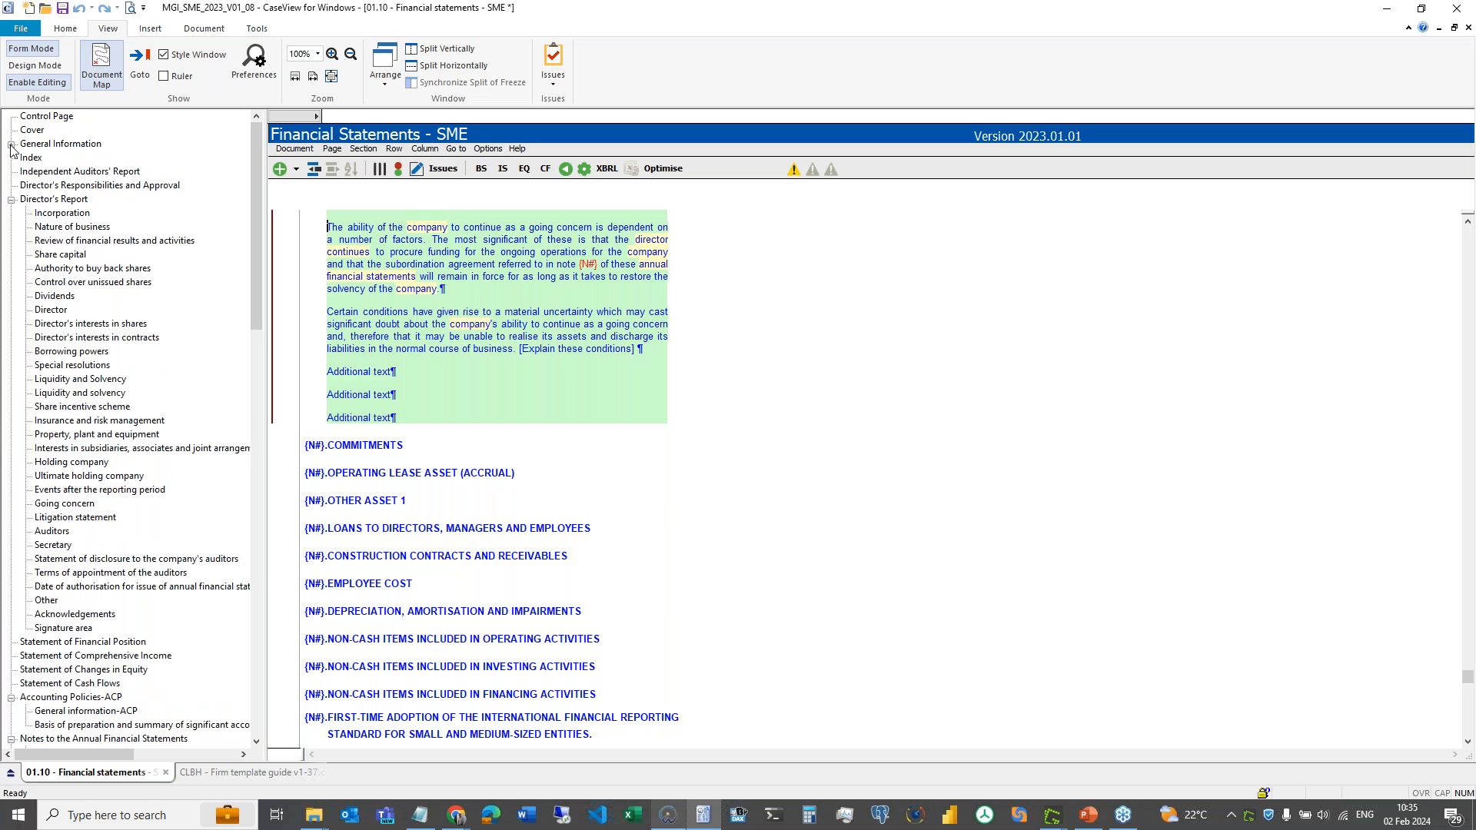
{"action": "left_click", "coordinate": [11, 145]}
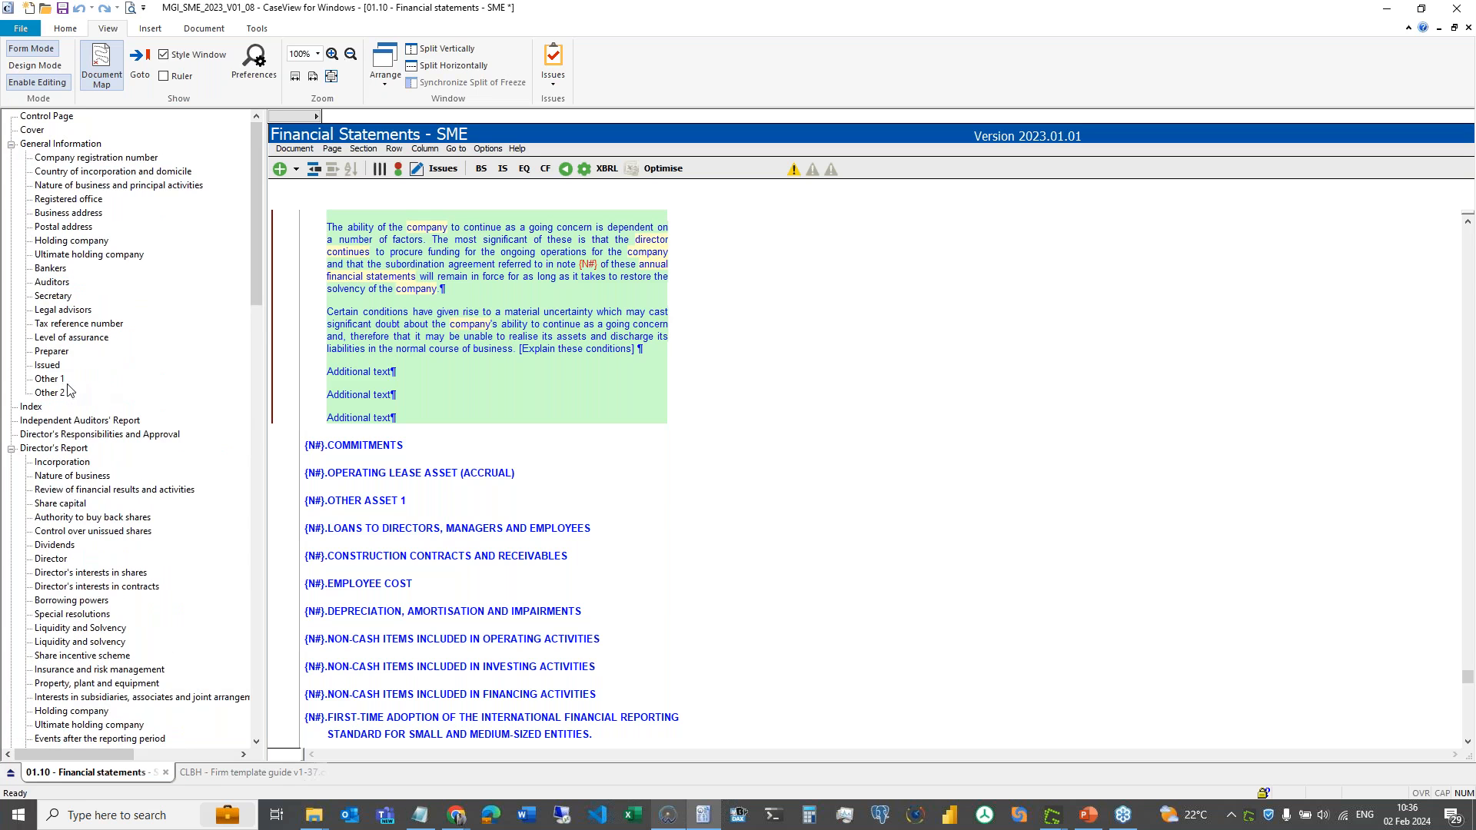
{"action": "left_click", "coordinate": [62, 355]}
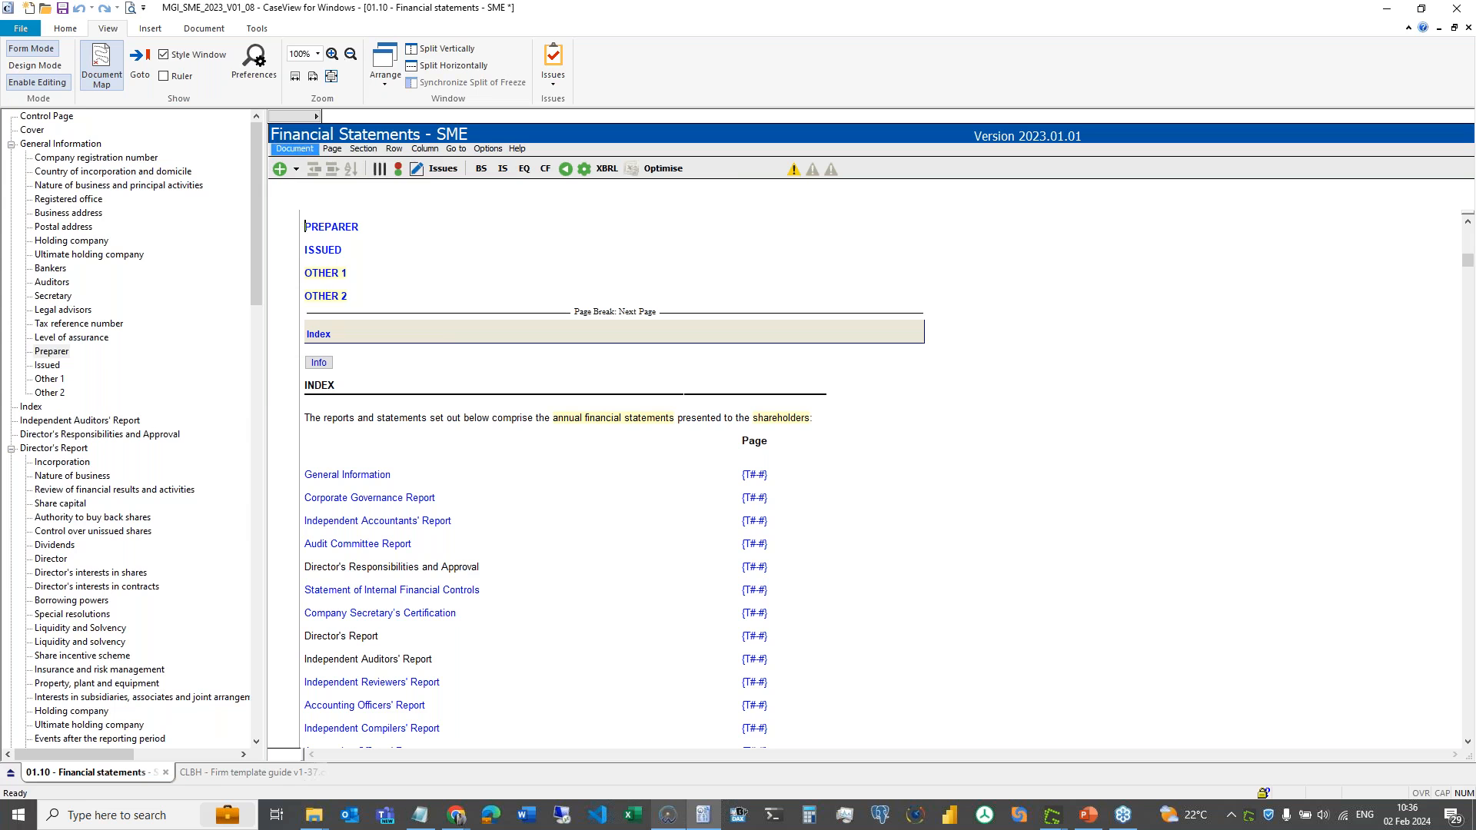
{"action": "left_click", "coordinate": [295, 149]}
{"action": "mouse_move", "coordinate": [327, 185]}
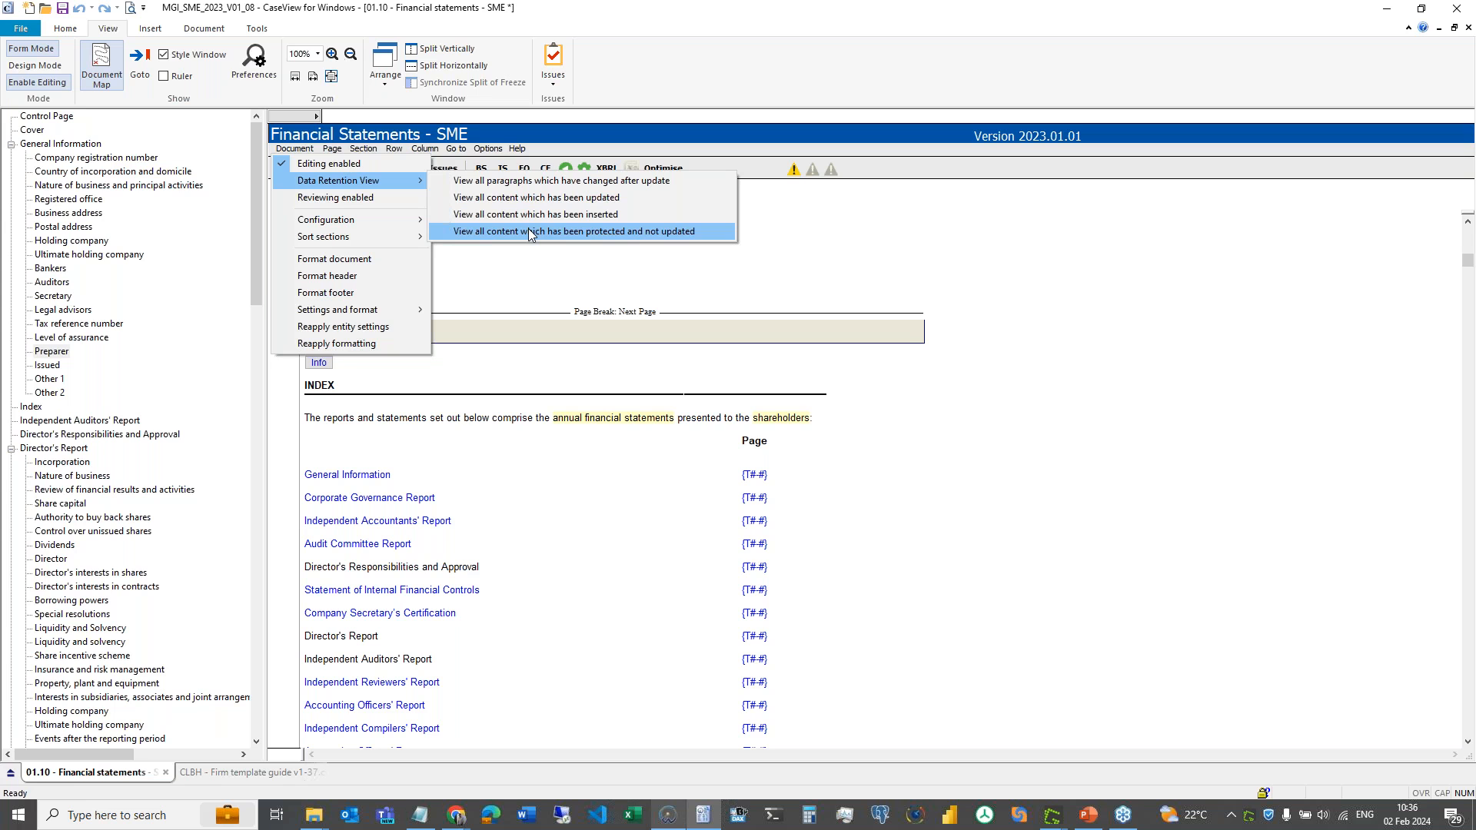
- Jump to the Country of incorporation and Nature of business sections, then reopen the Document menu
{"action": "left_click", "coordinate": [98, 175]}
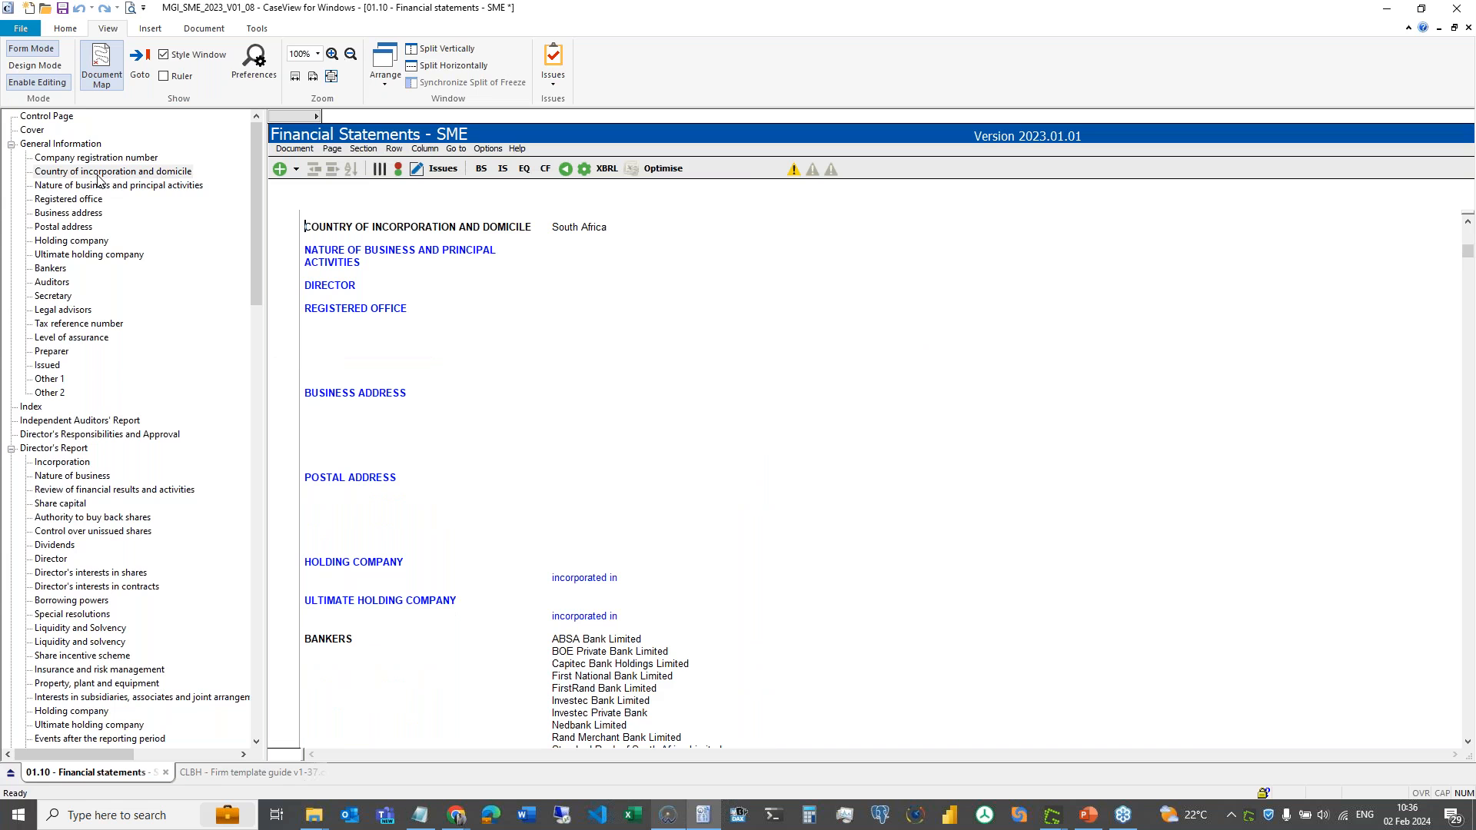
{"action": "left_click", "coordinate": [89, 188]}
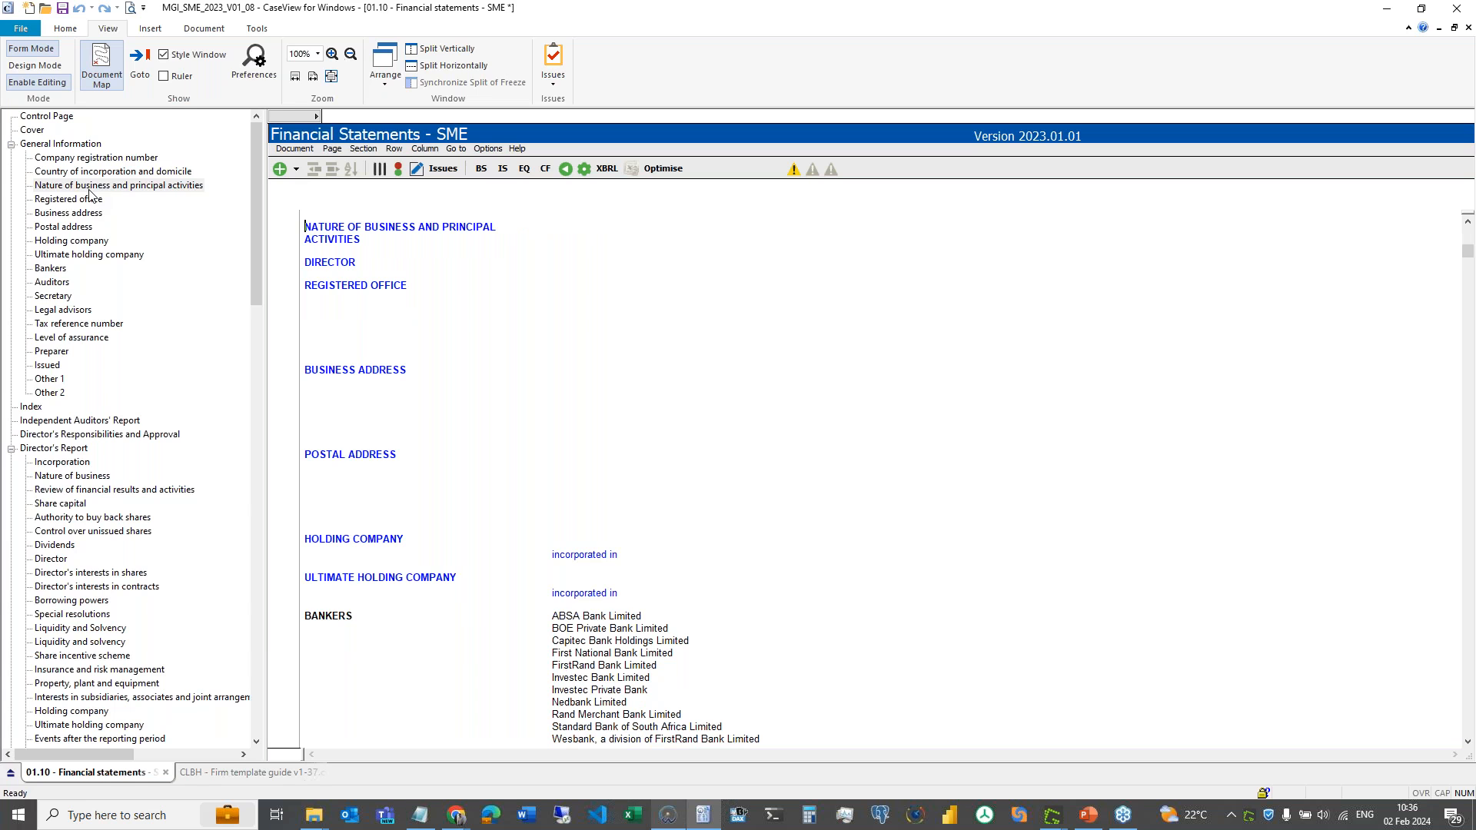
{"action": "left_click", "coordinate": [294, 148]}
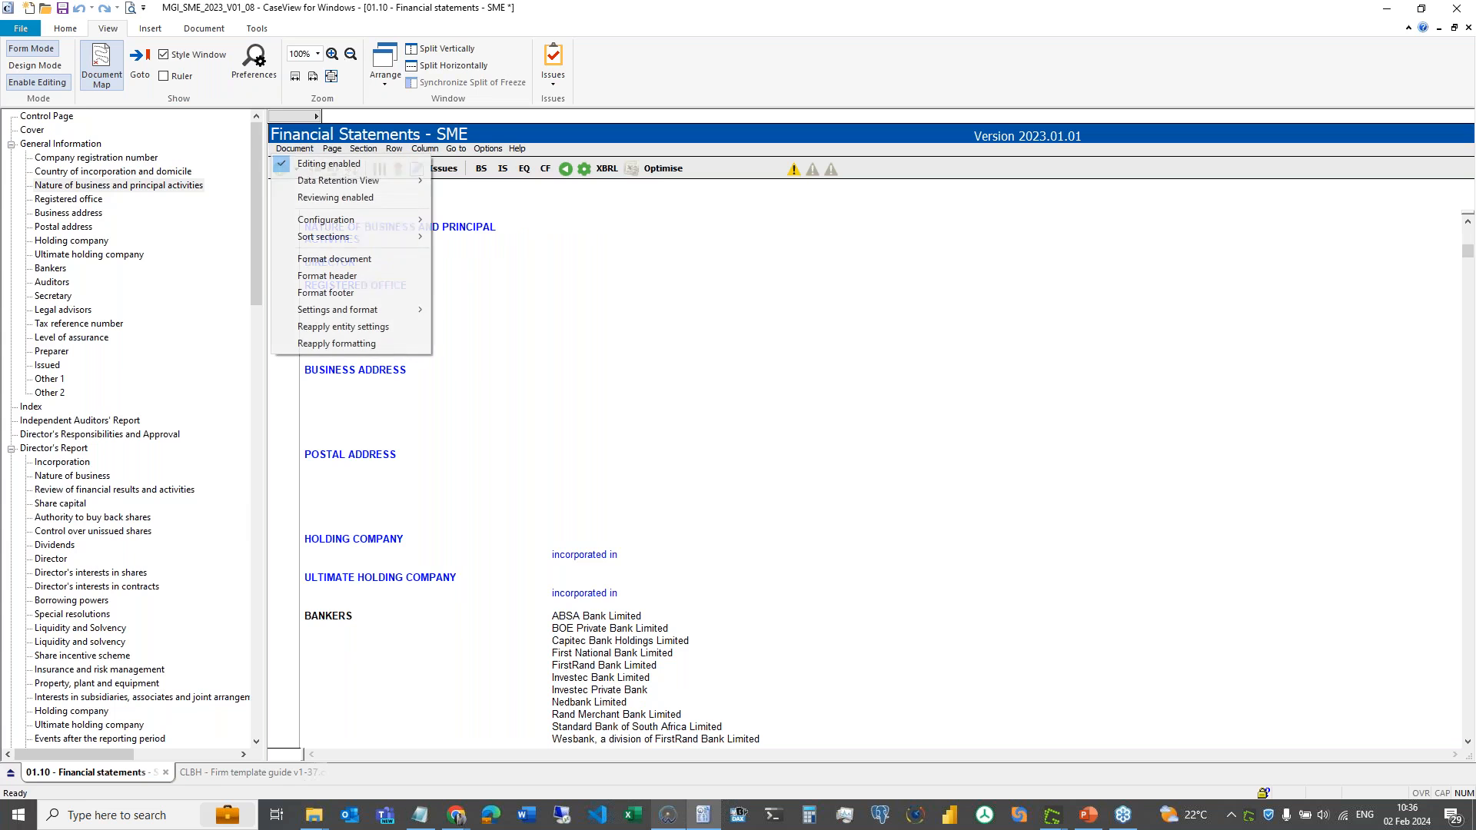
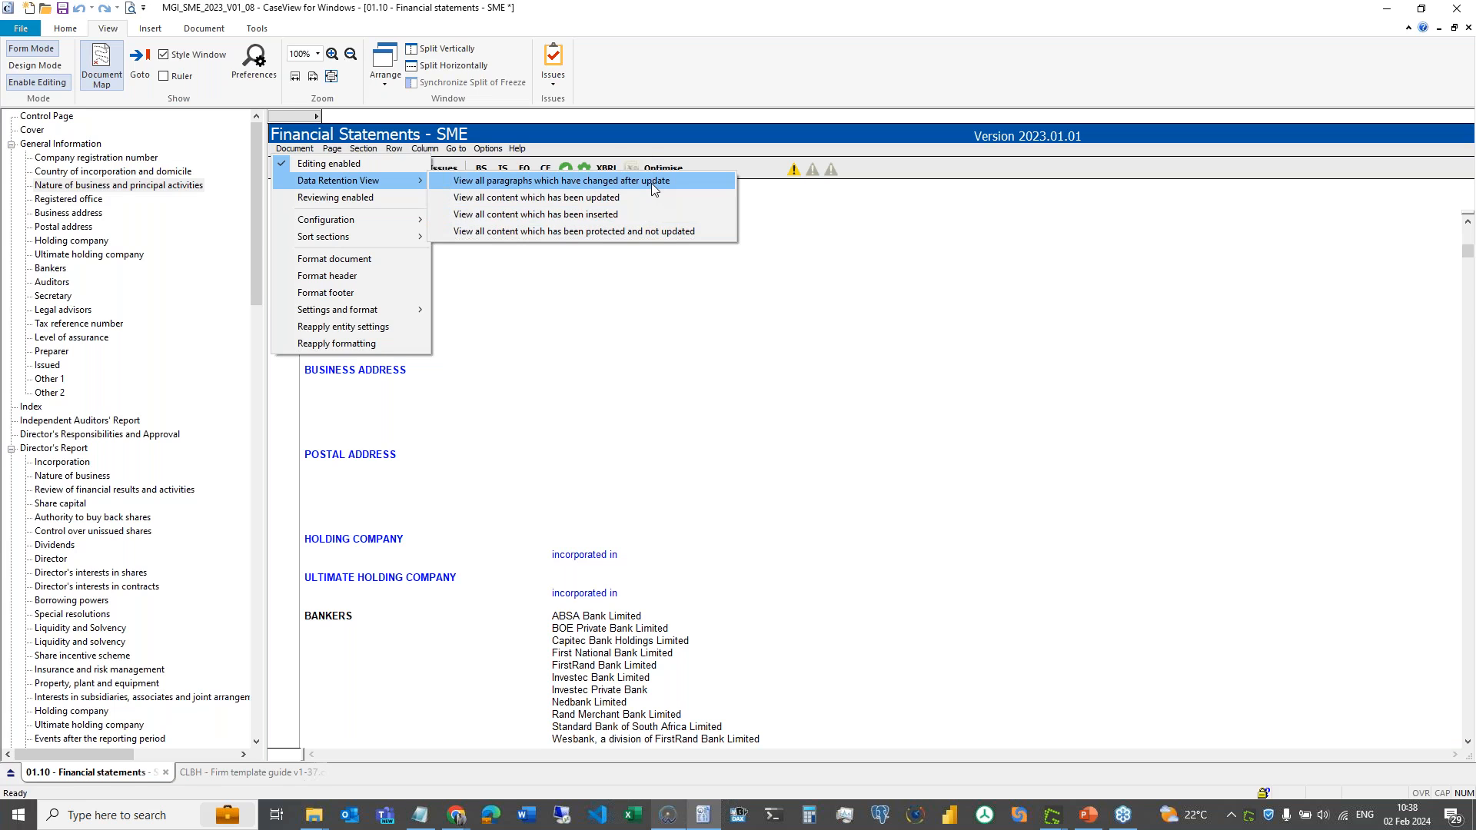
- List the paragraphs changed after the update and inspect the Dividends paid CFNOTES_004_02 wording
{"action": "left_click", "coordinate": [651, 183]}
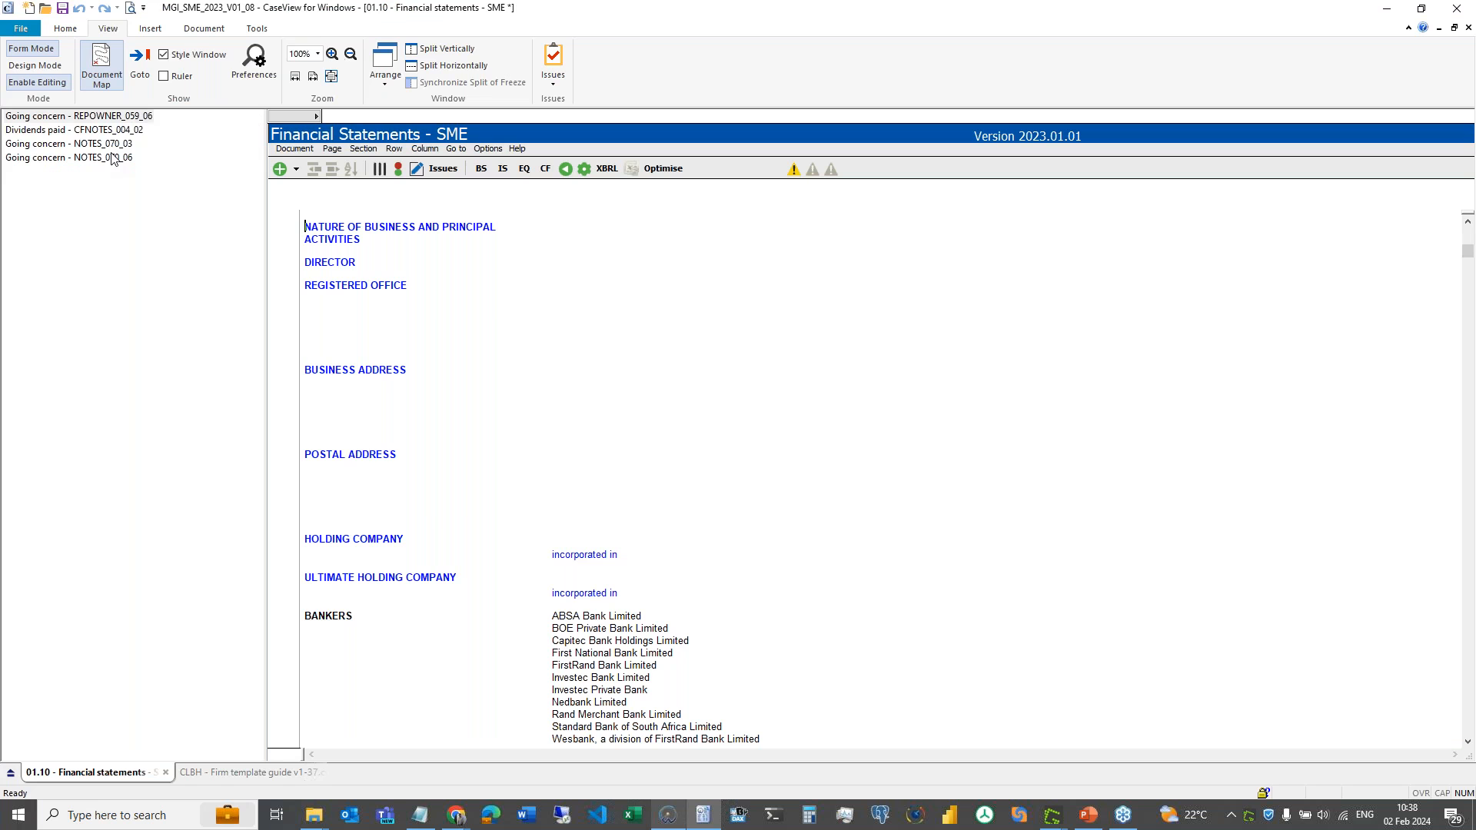
{"action": "left_click", "coordinate": [101, 132]}
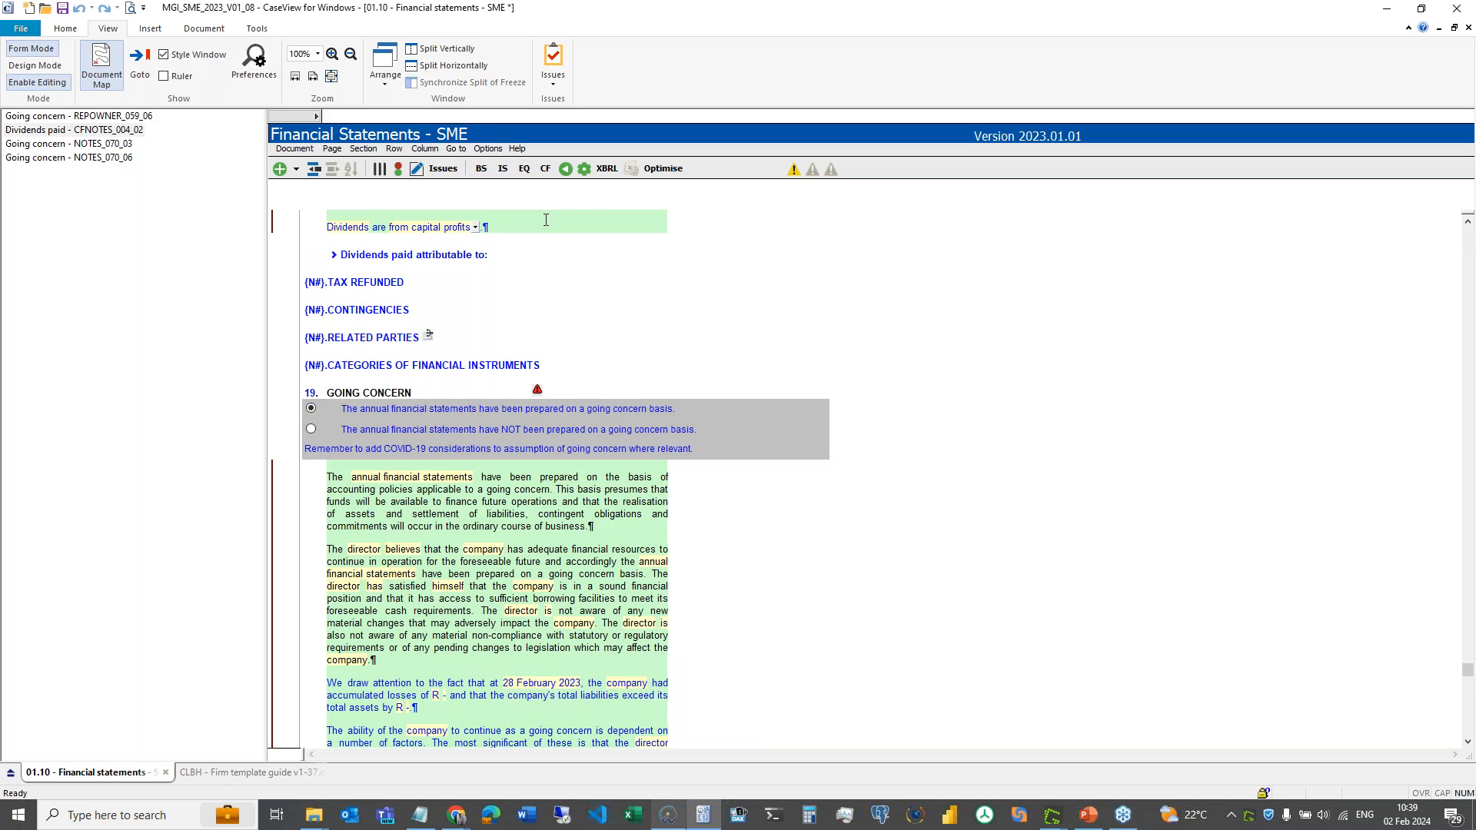
{"action": "left_click", "coordinate": [501, 224]}
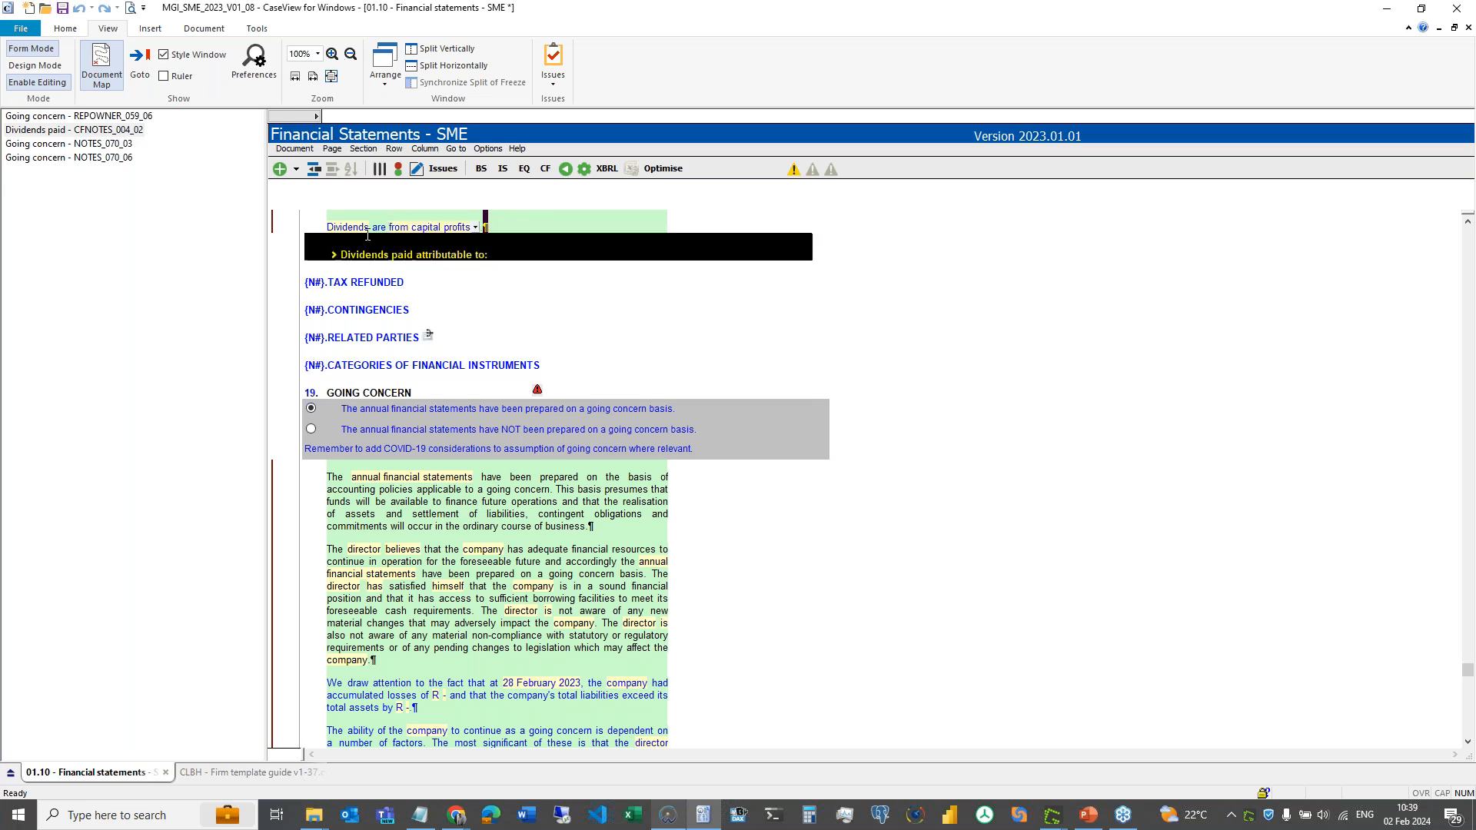
{"action": "left_click", "coordinate": [484, 226]}
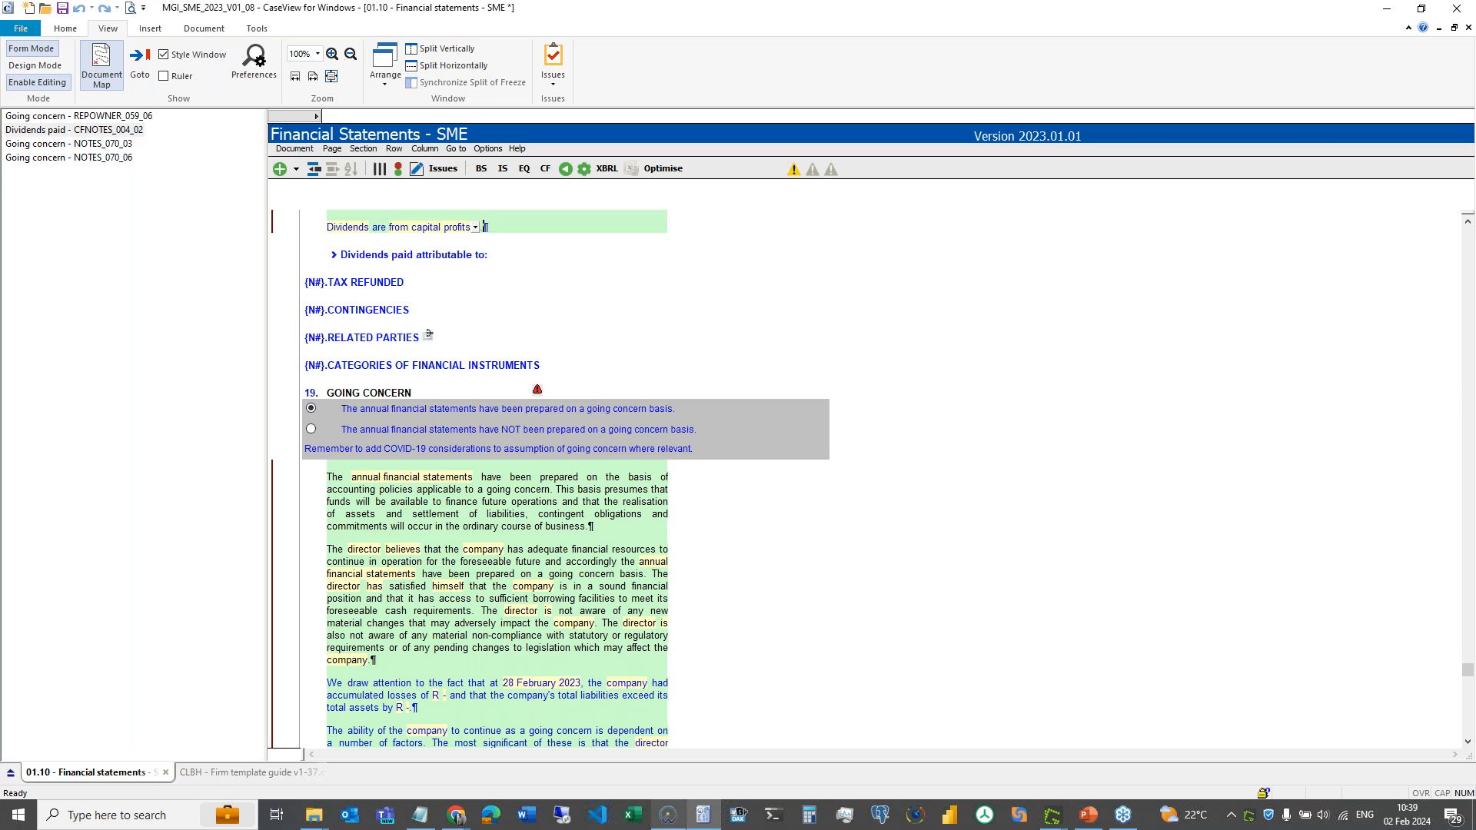
{"action": "right_click", "coordinate": [503, 225]}
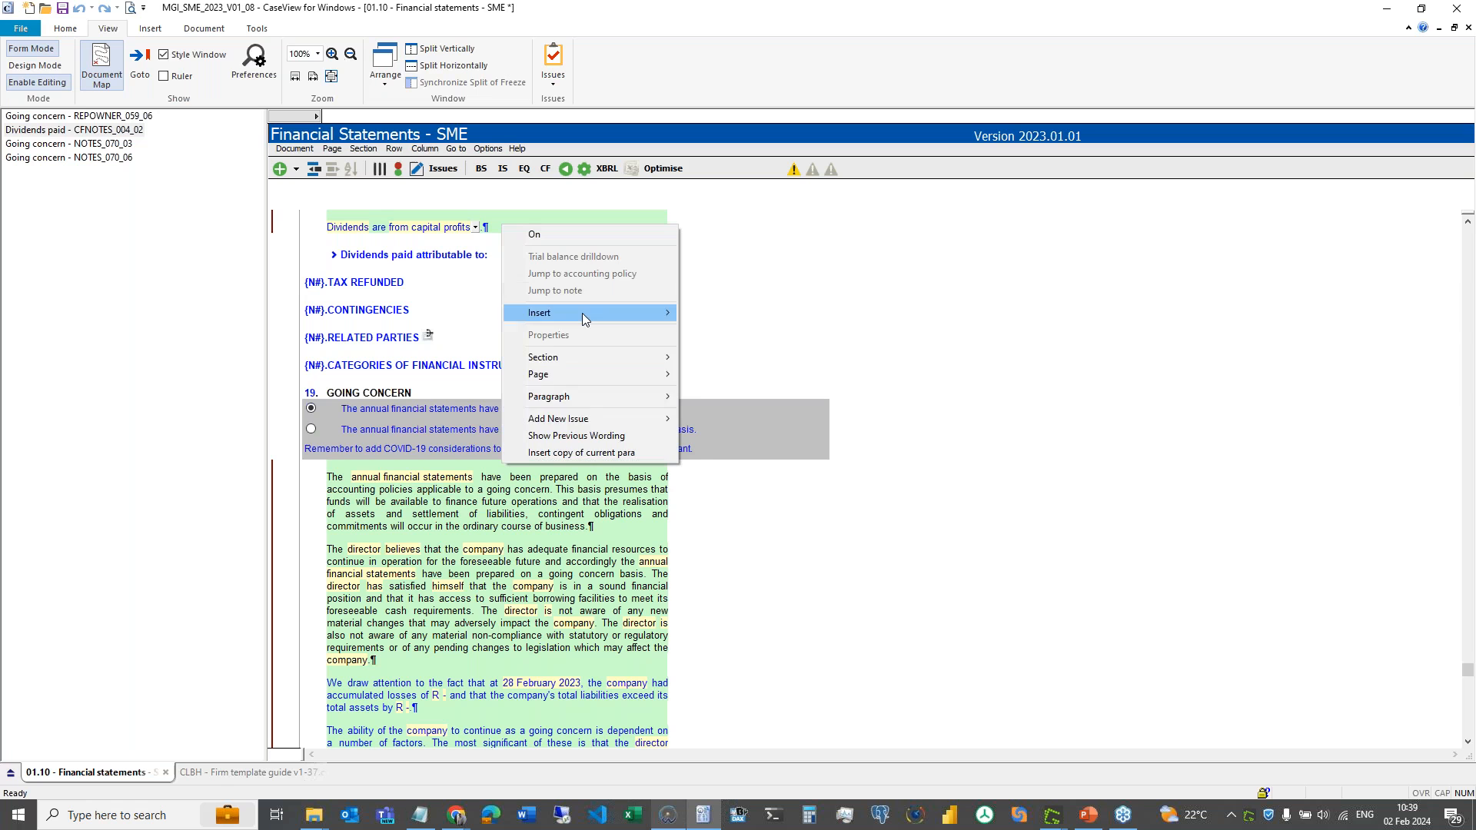
{"action": "left_click", "coordinate": [592, 435]}
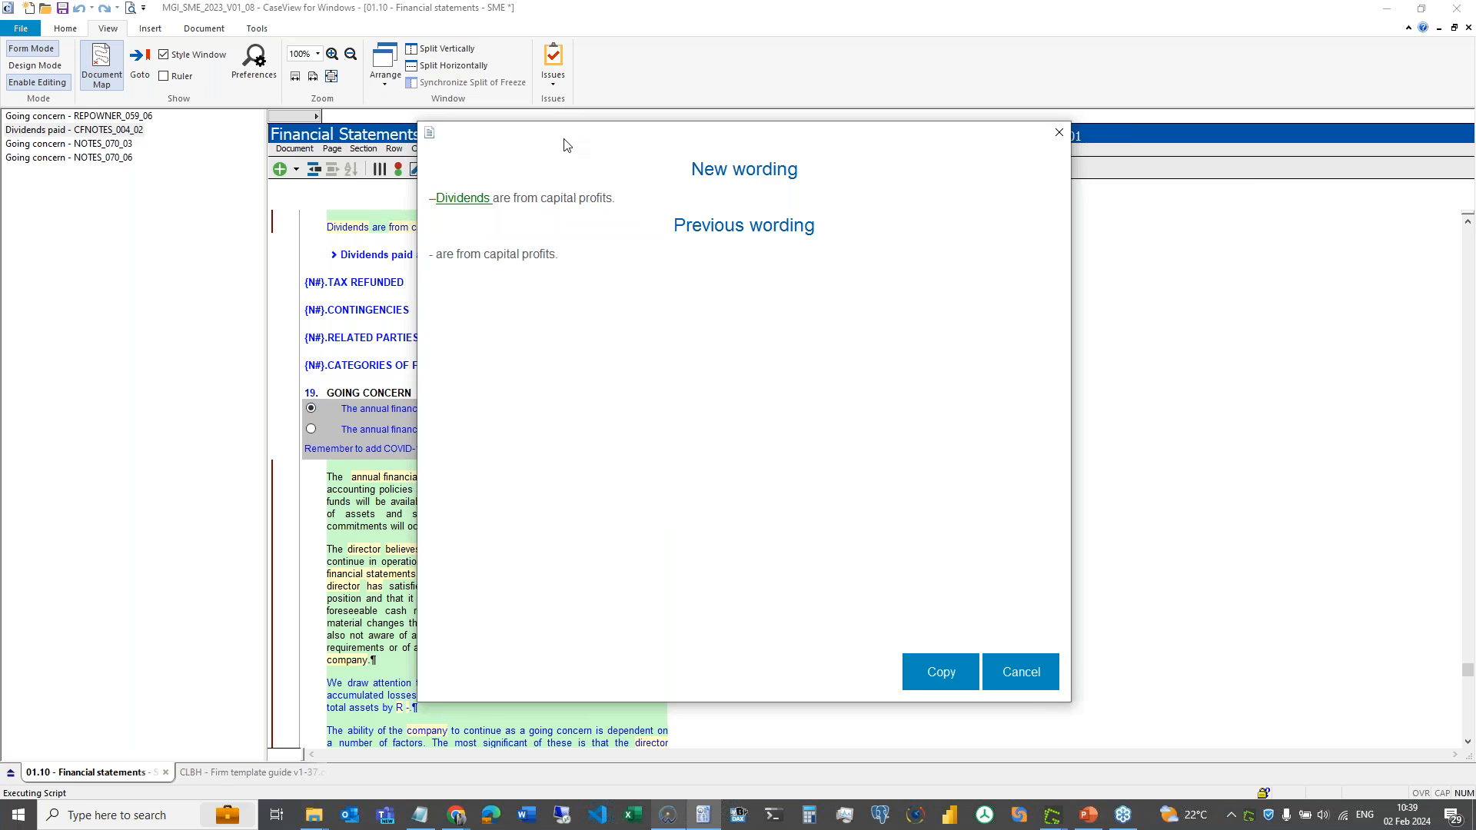
{"action": "left_click_drag", "start_coordinate": [605, 142], "coordinate": [788, 162]}
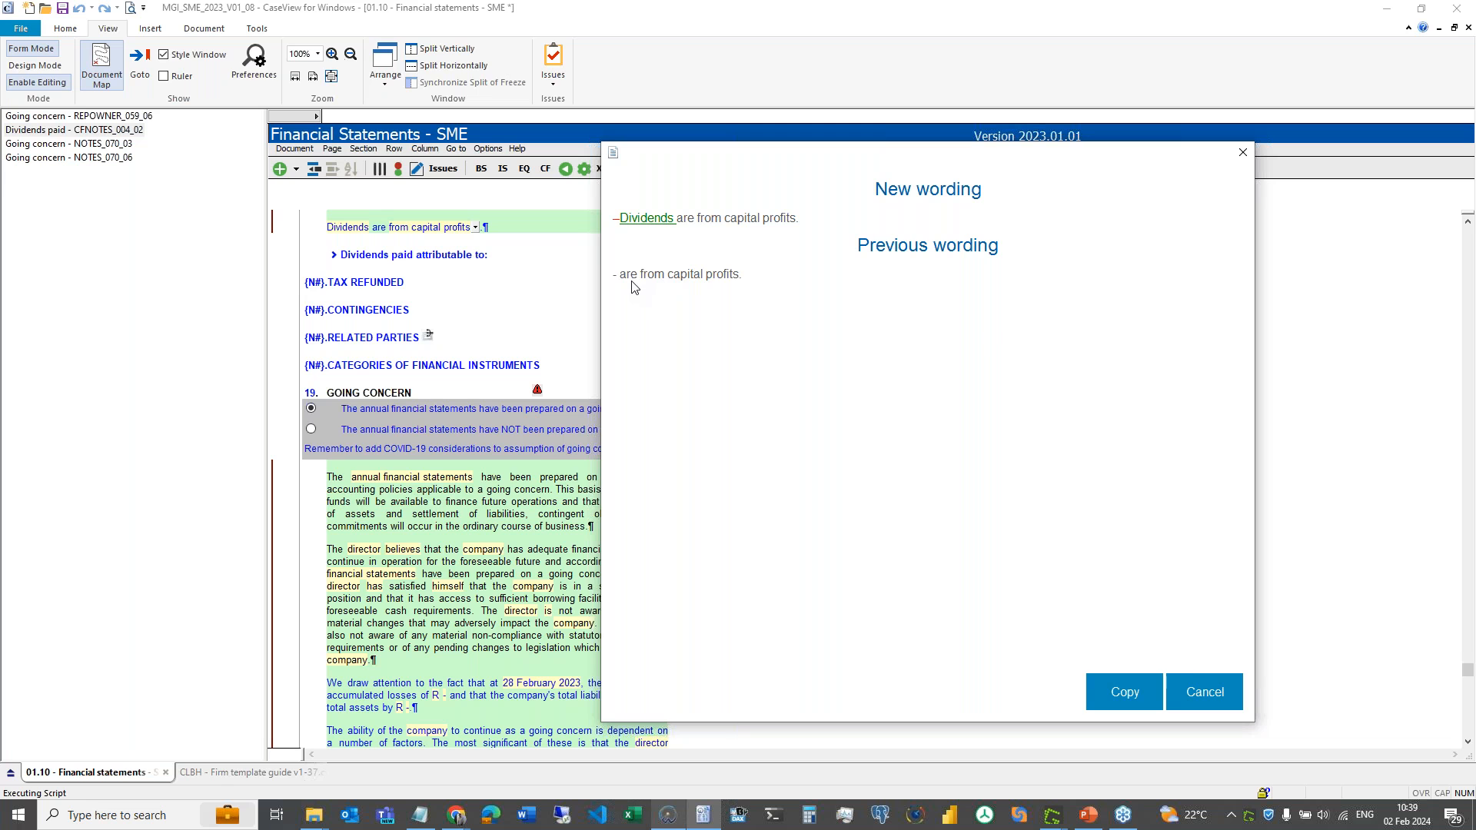
{"action": "left_click", "coordinate": [1211, 690]}
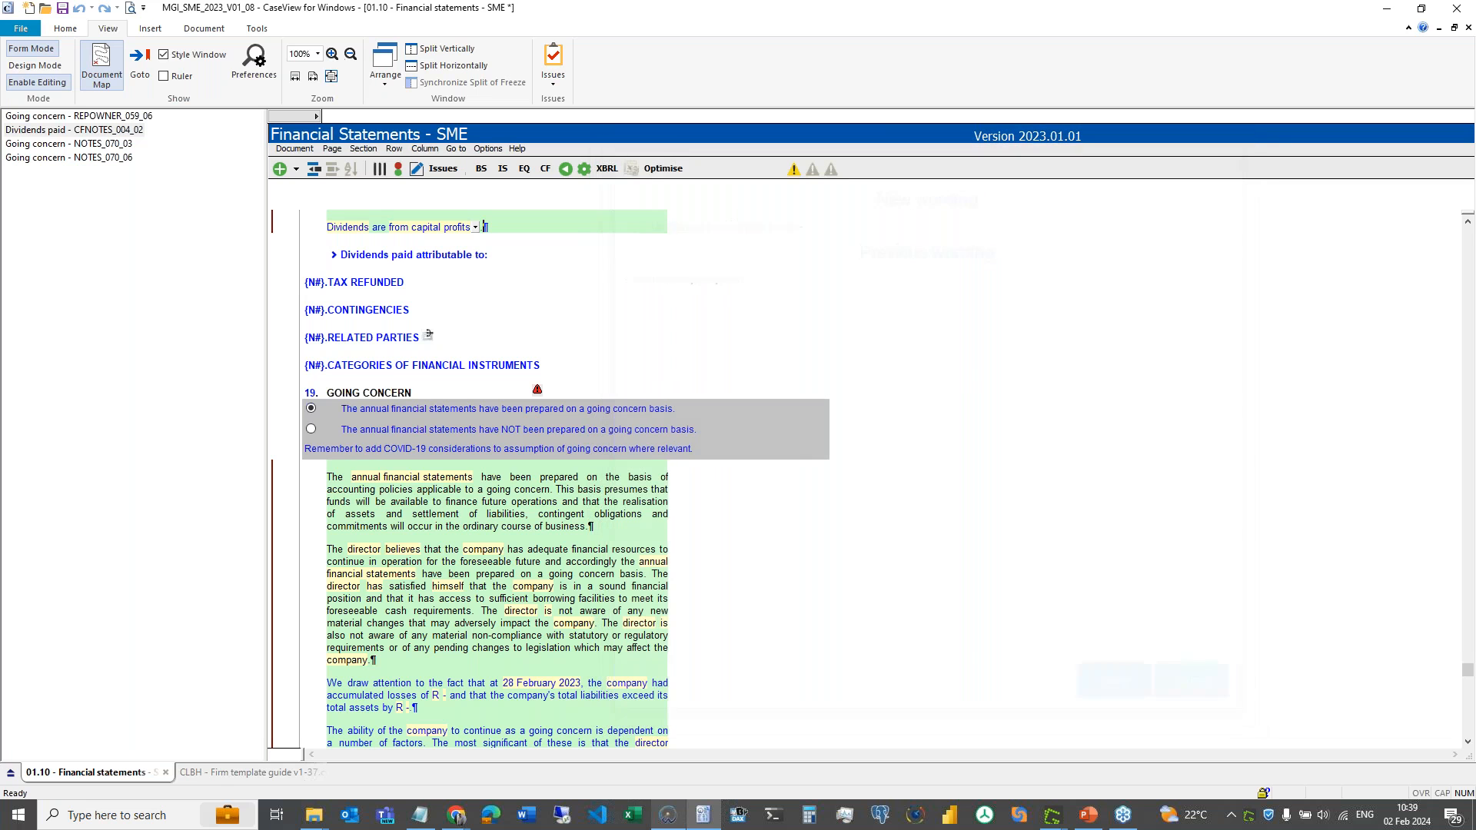
{"action": "left_click", "coordinate": [294, 148]}
{"action": "mouse_move", "coordinate": [361, 181]}
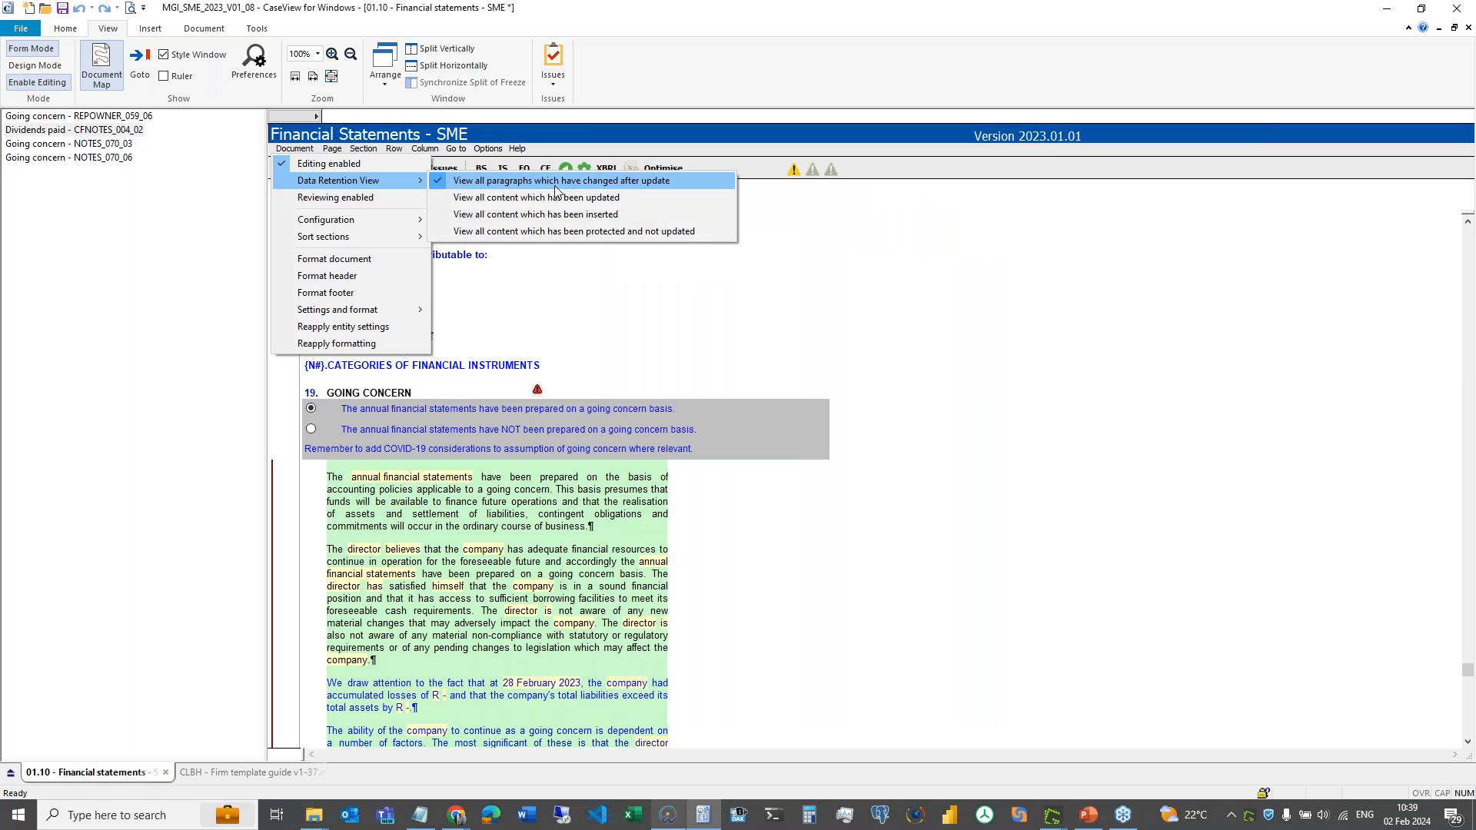
- Show all content updated by the release so CaseView builds the updated-sections document map
{"action": "left_click", "coordinate": [652, 200]}
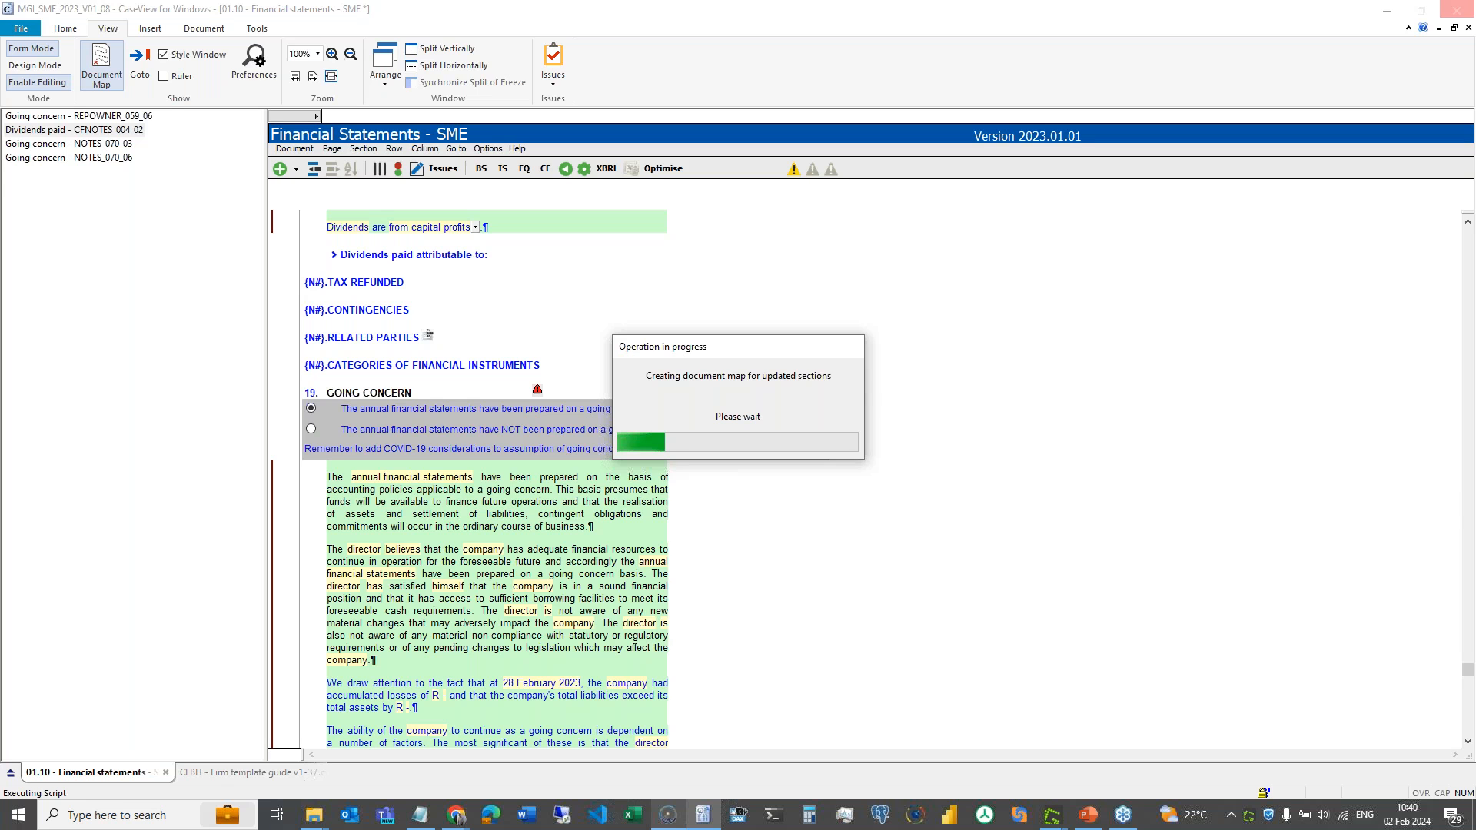
{"action": "mouse_move", "coordinate": [463, 821]}
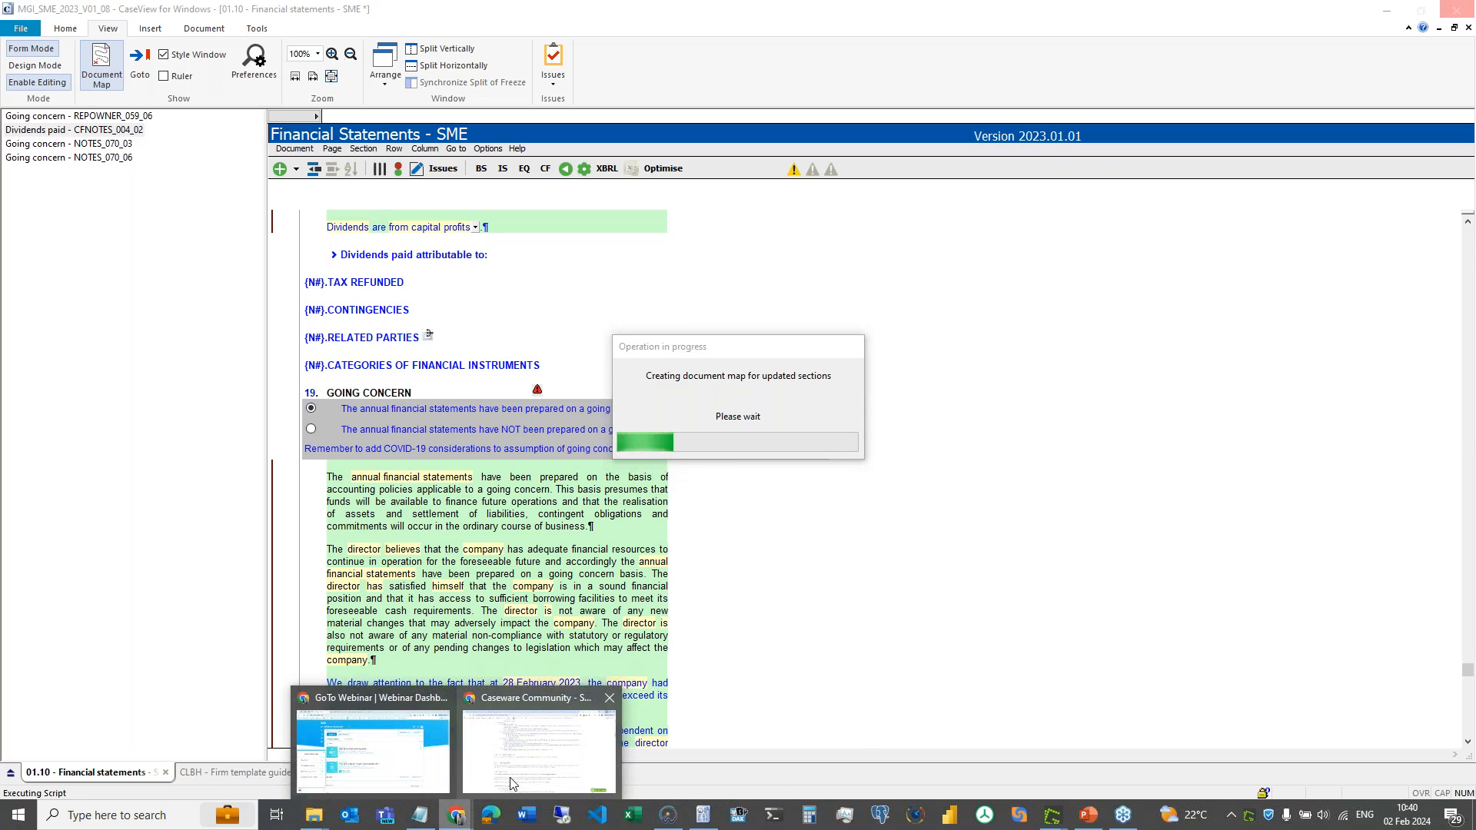
{"action": "mouse_move", "coordinate": [510, 781]}
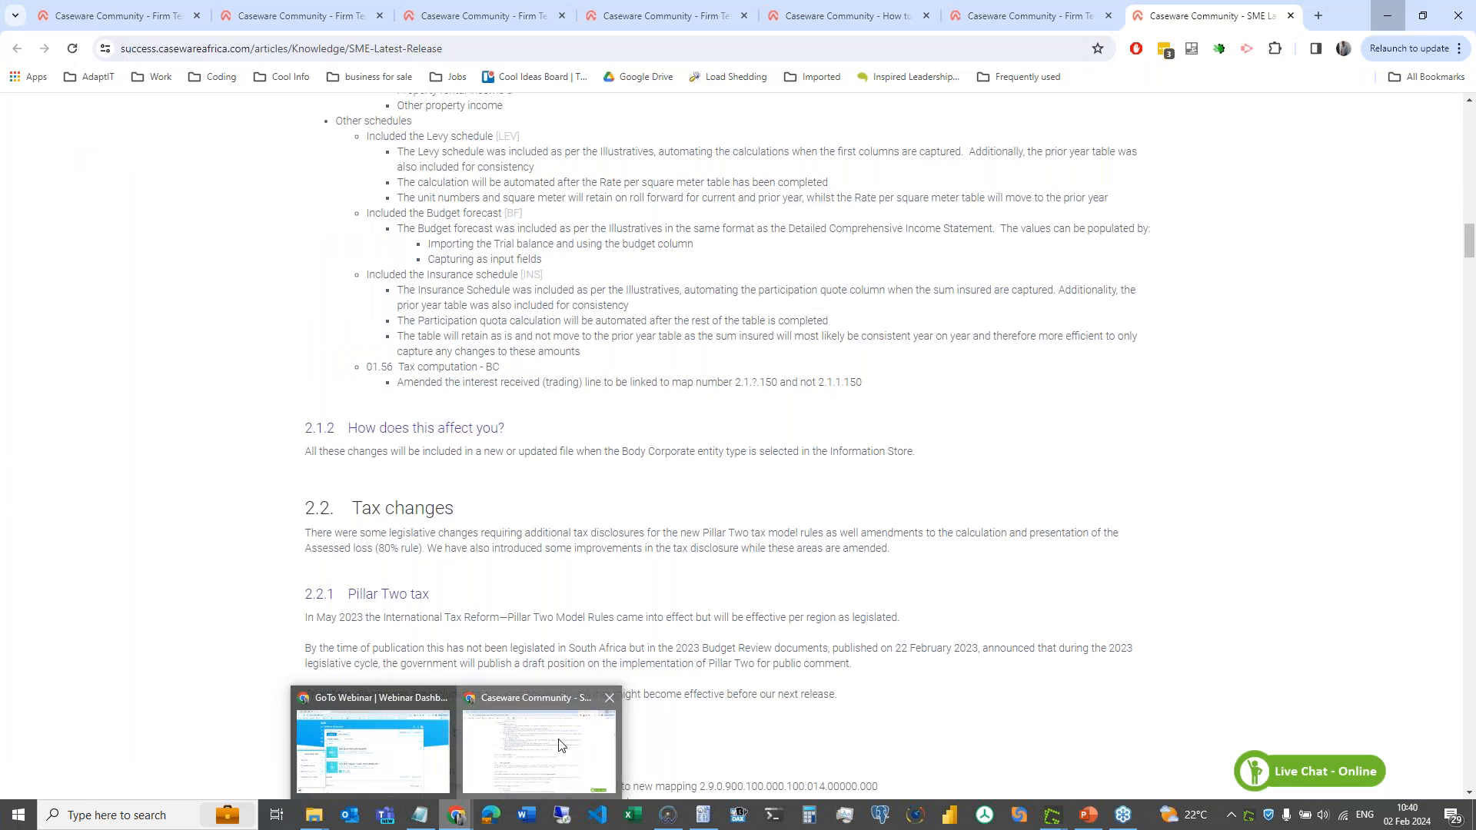
- Review each firm template article, from Firm Template Guide Latest Version to Overview, then minimise Chrome
{"action": "left_click", "coordinate": [560, 744]}
{"action": "left_click", "coordinate": [1042, 22]}
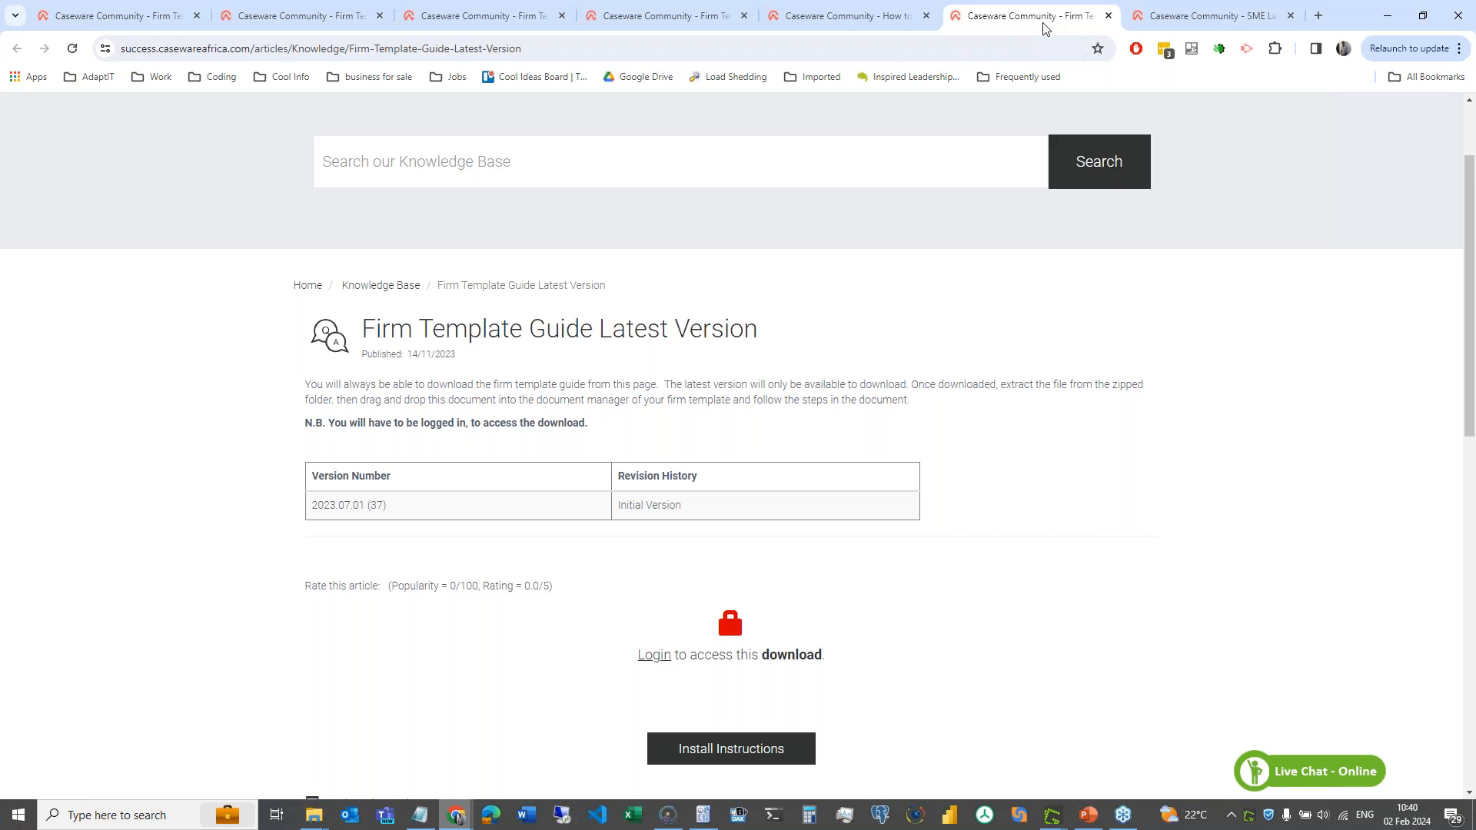
{"action": "left_click", "coordinate": [832, 21]}
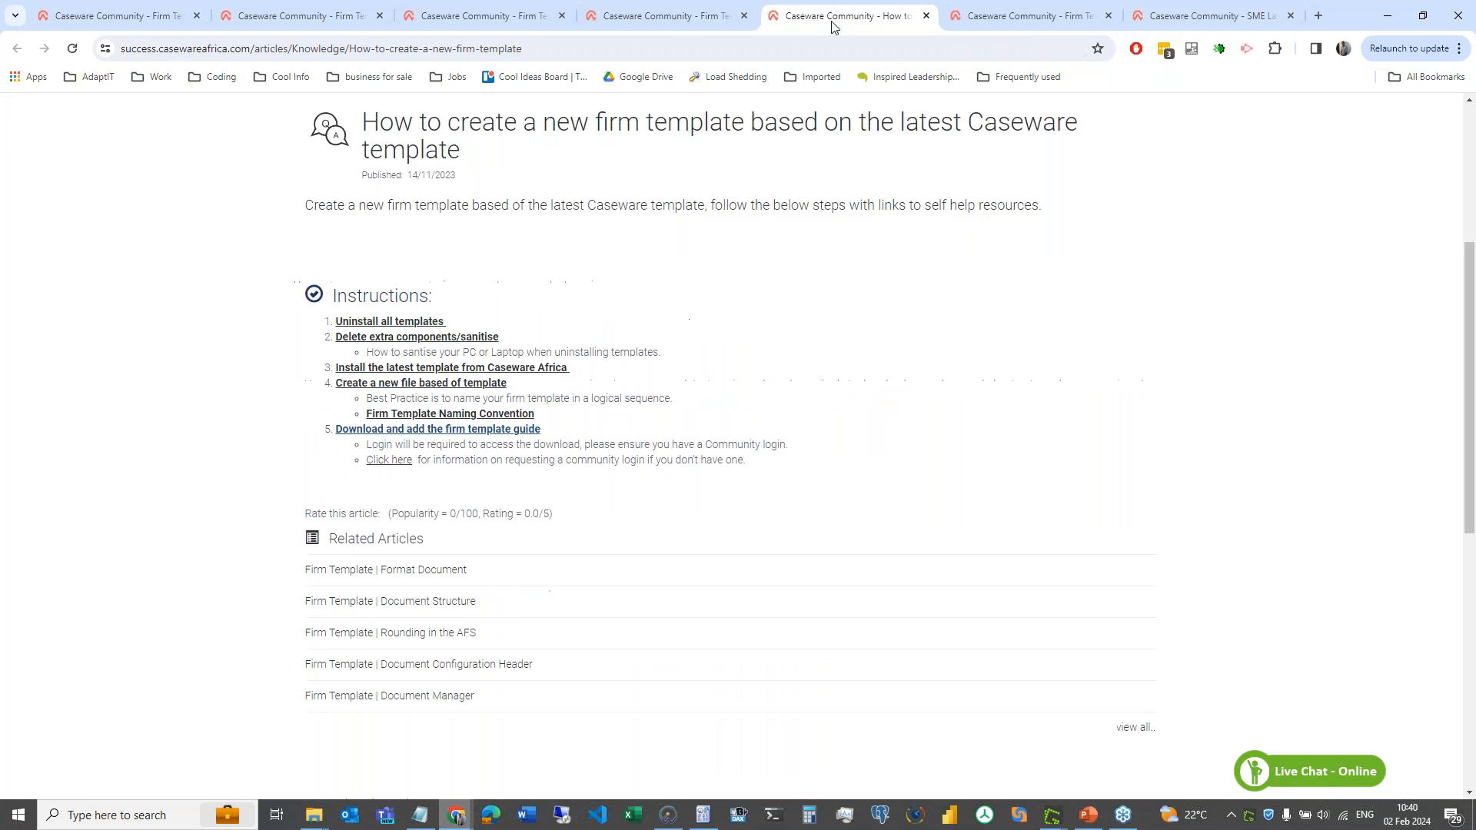
{"action": "left_click", "coordinate": [674, 20]}
{"action": "left_click", "coordinate": [481, 17]}
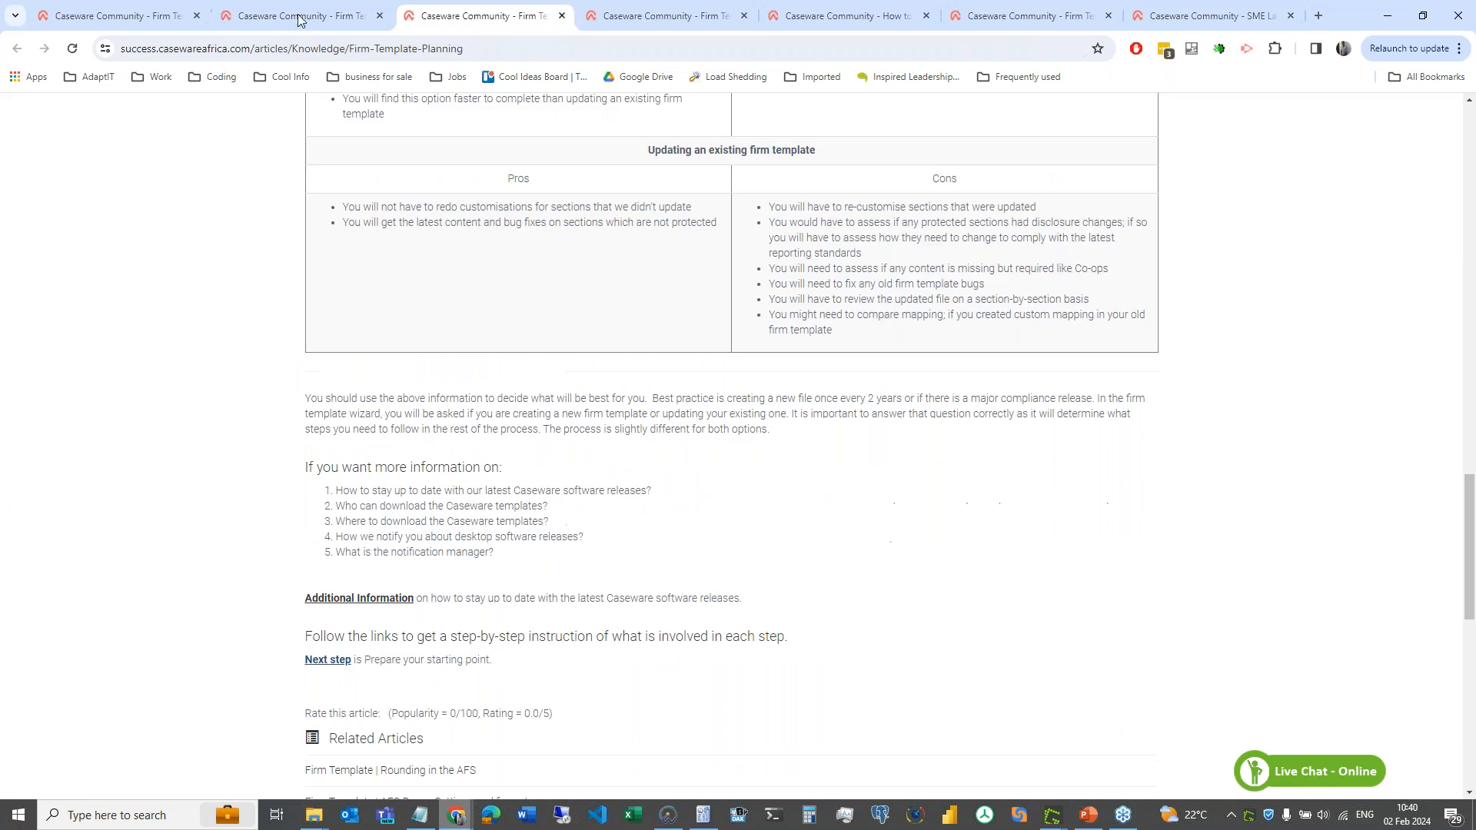
{"action": "left_click", "coordinate": [300, 20]}
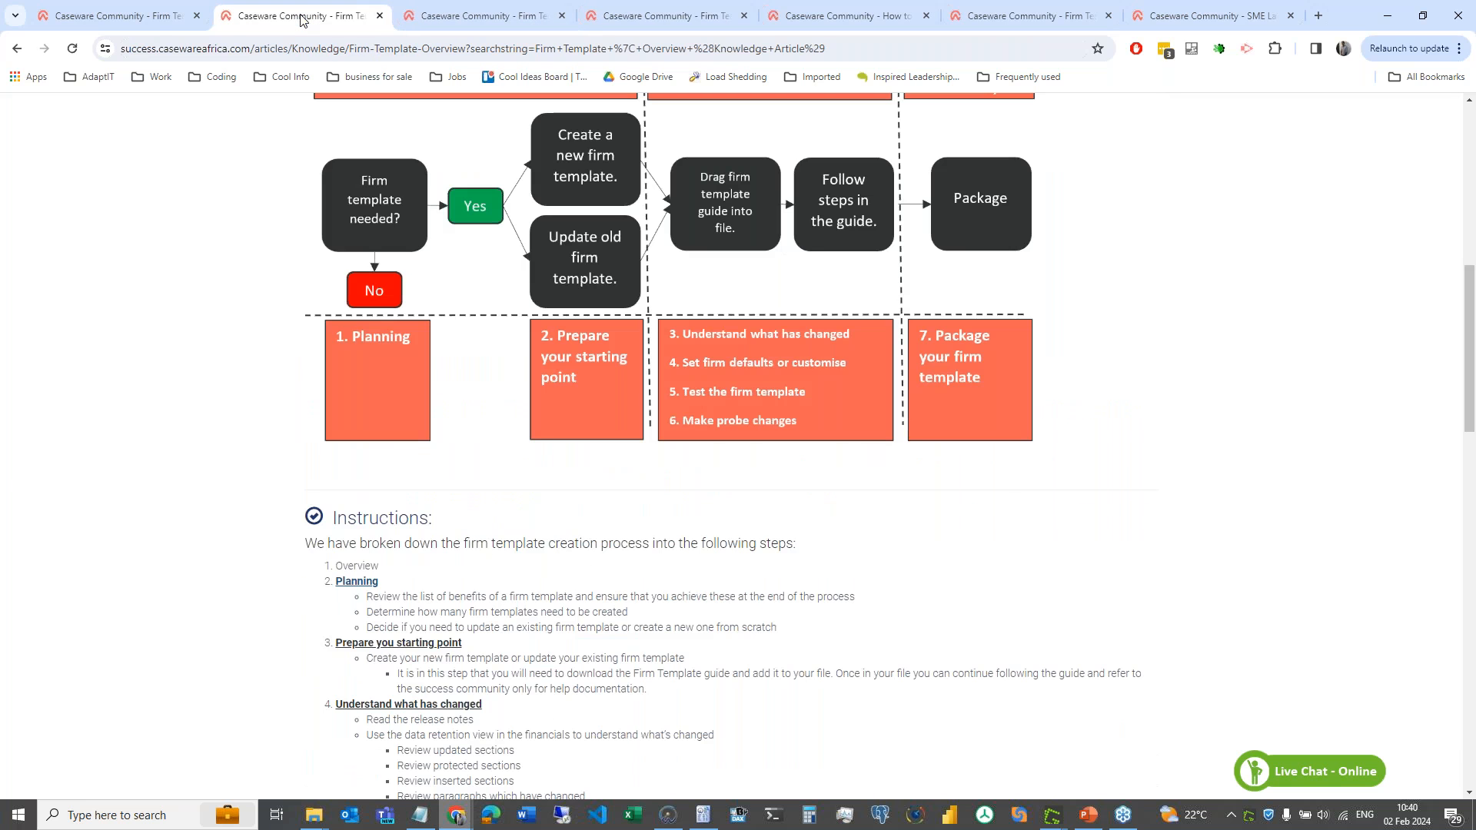
{"action": "left_click", "coordinate": [155, 18]}
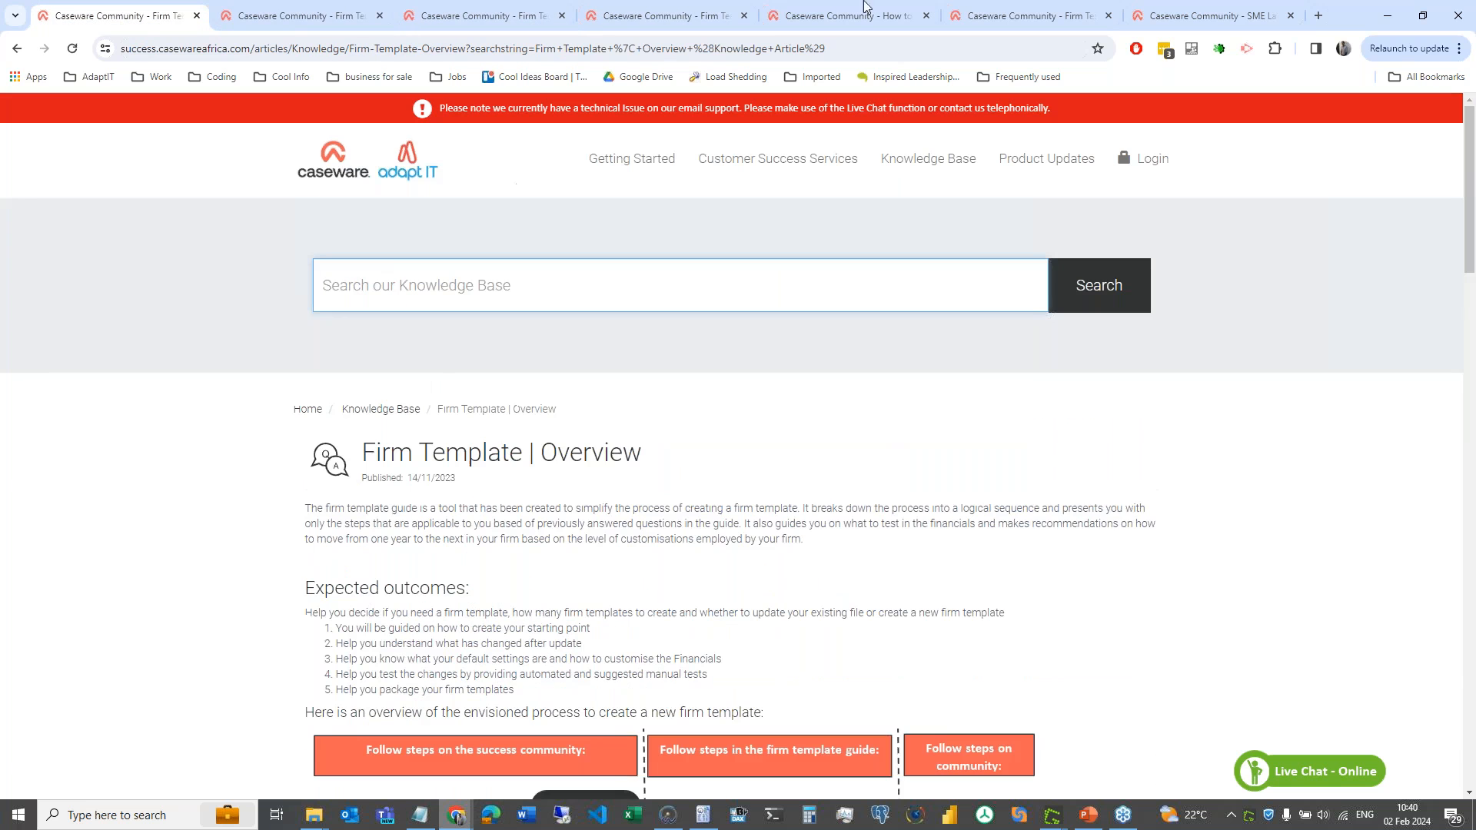
{"action": "left_click", "coordinate": [1387, 16]}
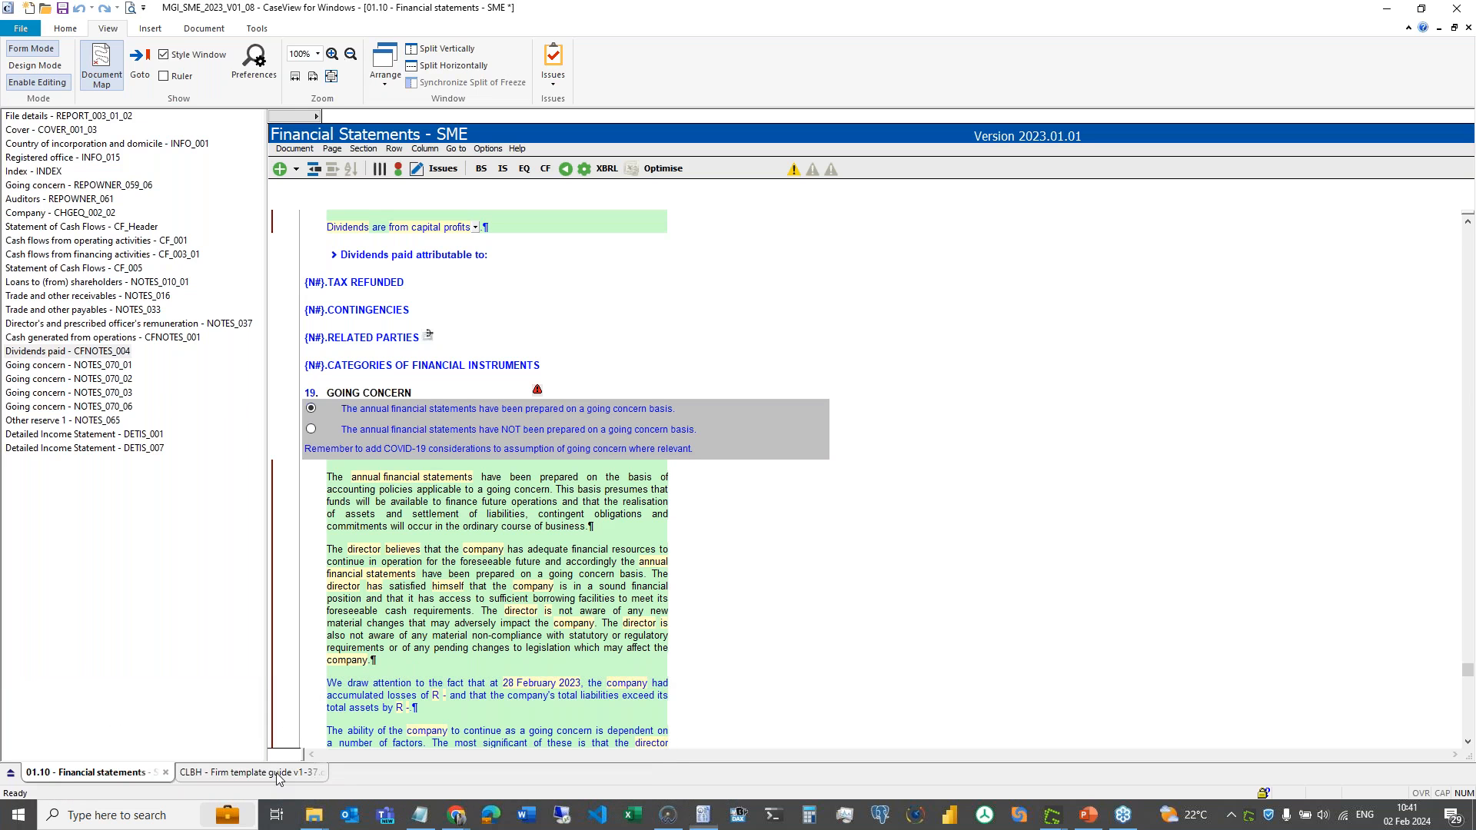
- Open the SME 2023.01.01 release notes from the Firm Template Guide, tiling CaseView left and Chrome right
{"action": "left_click", "coordinate": [277, 773]}
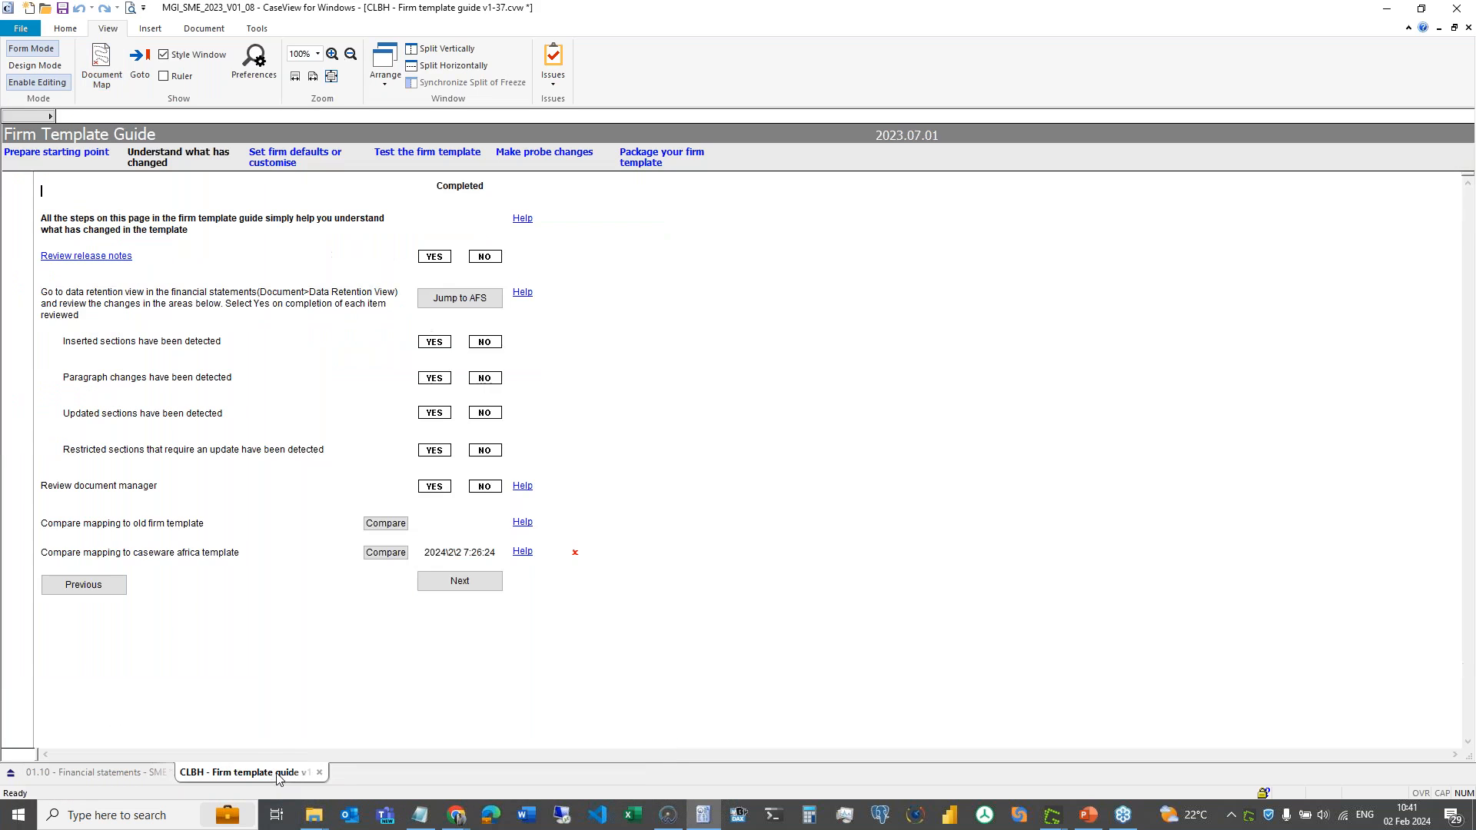
{"action": "left_click", "coordinate": [46, 255]}
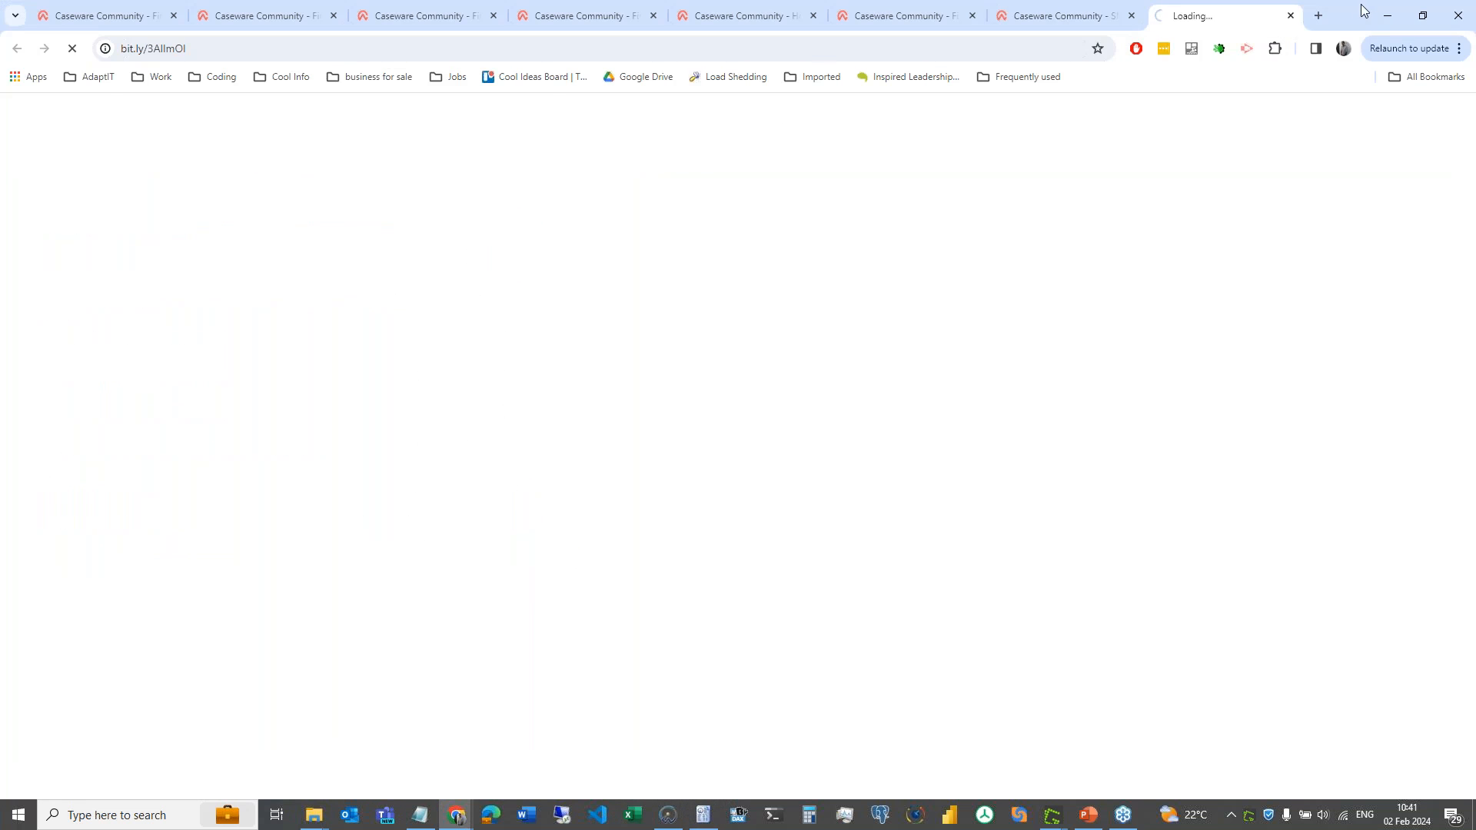
{"action": "left_click", "coordinate": [1411, 14]}
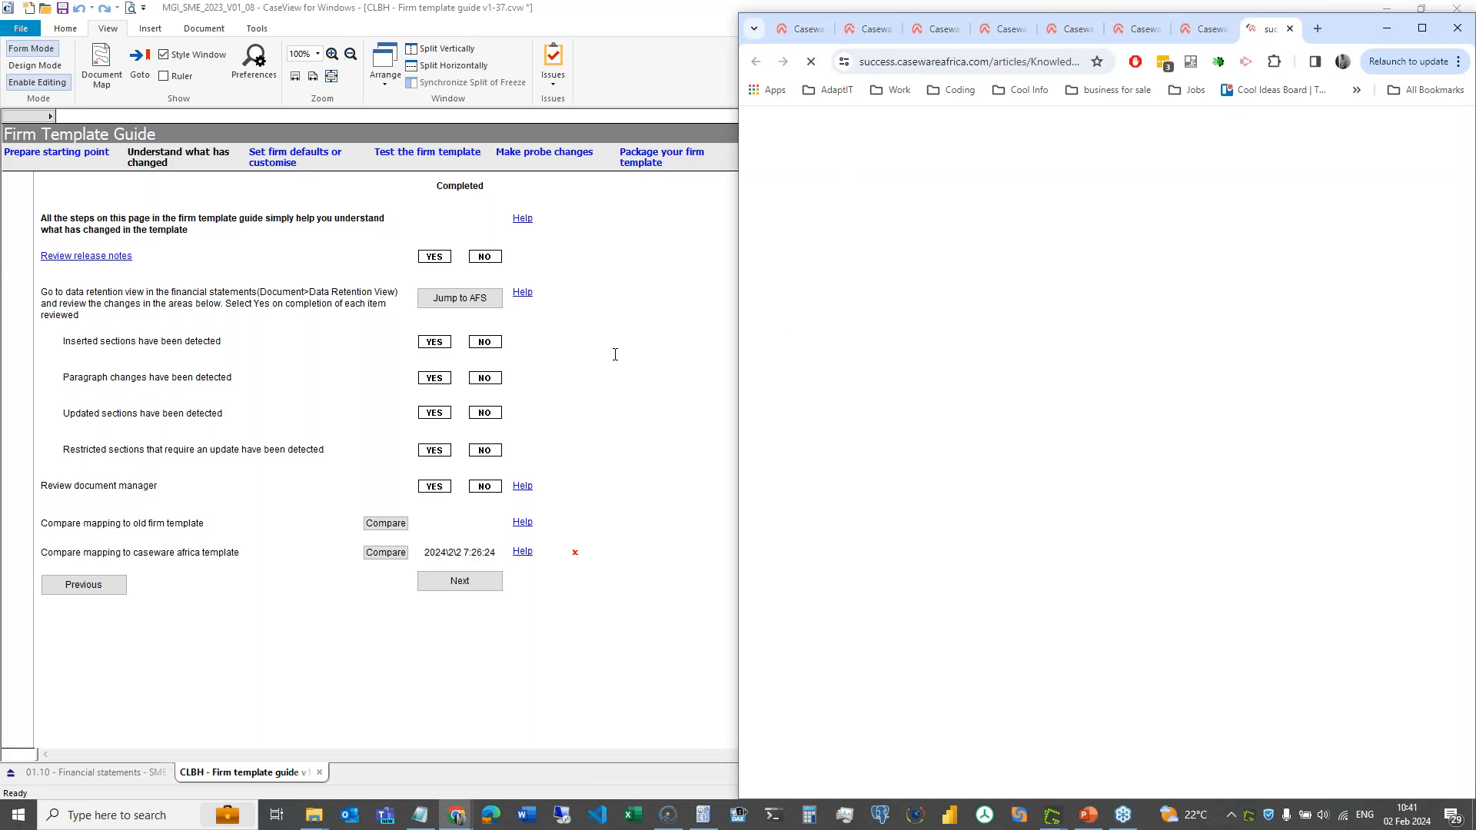
{"action": "left_click_drag", "start_coordinate": [475, 9], "coordinate": [371, 13]}
{"action": "left_click", "coordinate": [1000, 334]}
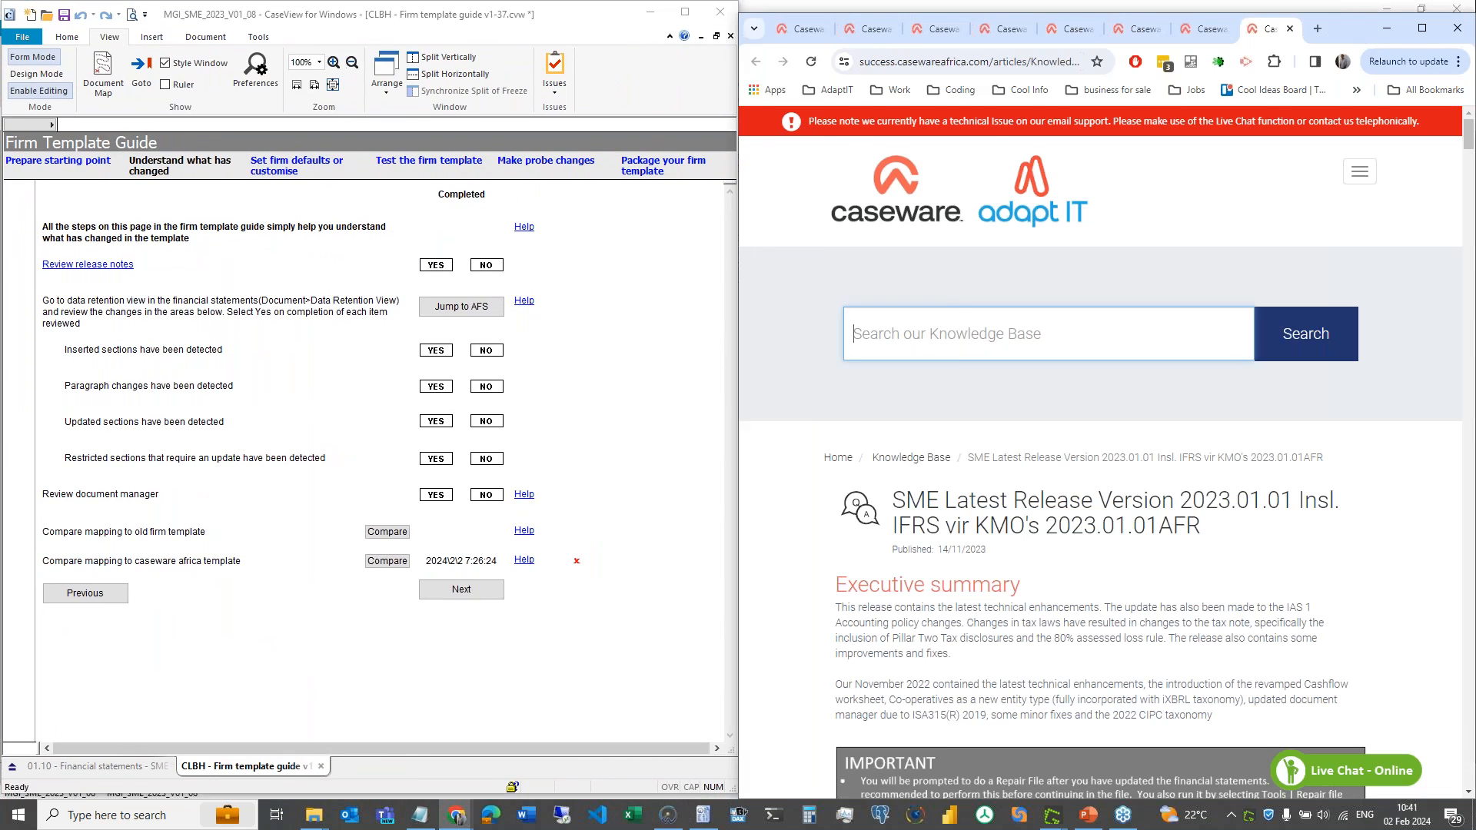
{"action": "key", "text": "super+Up"}
{"action": "left_click_drag", "start_coordinate": [1080, 399], "coordinate": [1079, 765]}
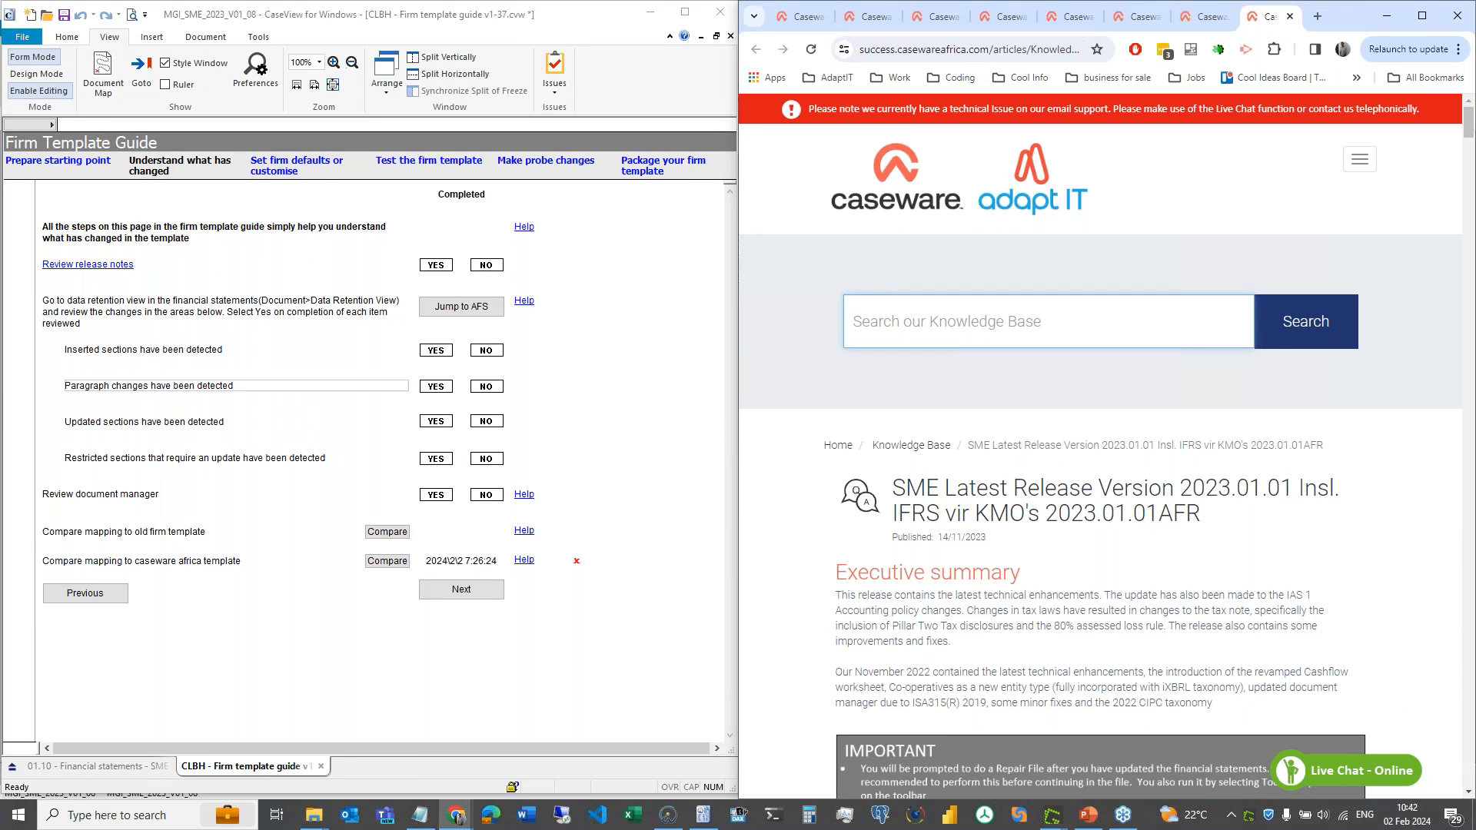
{"action": "left_click", "coordinate": [88, 771]}
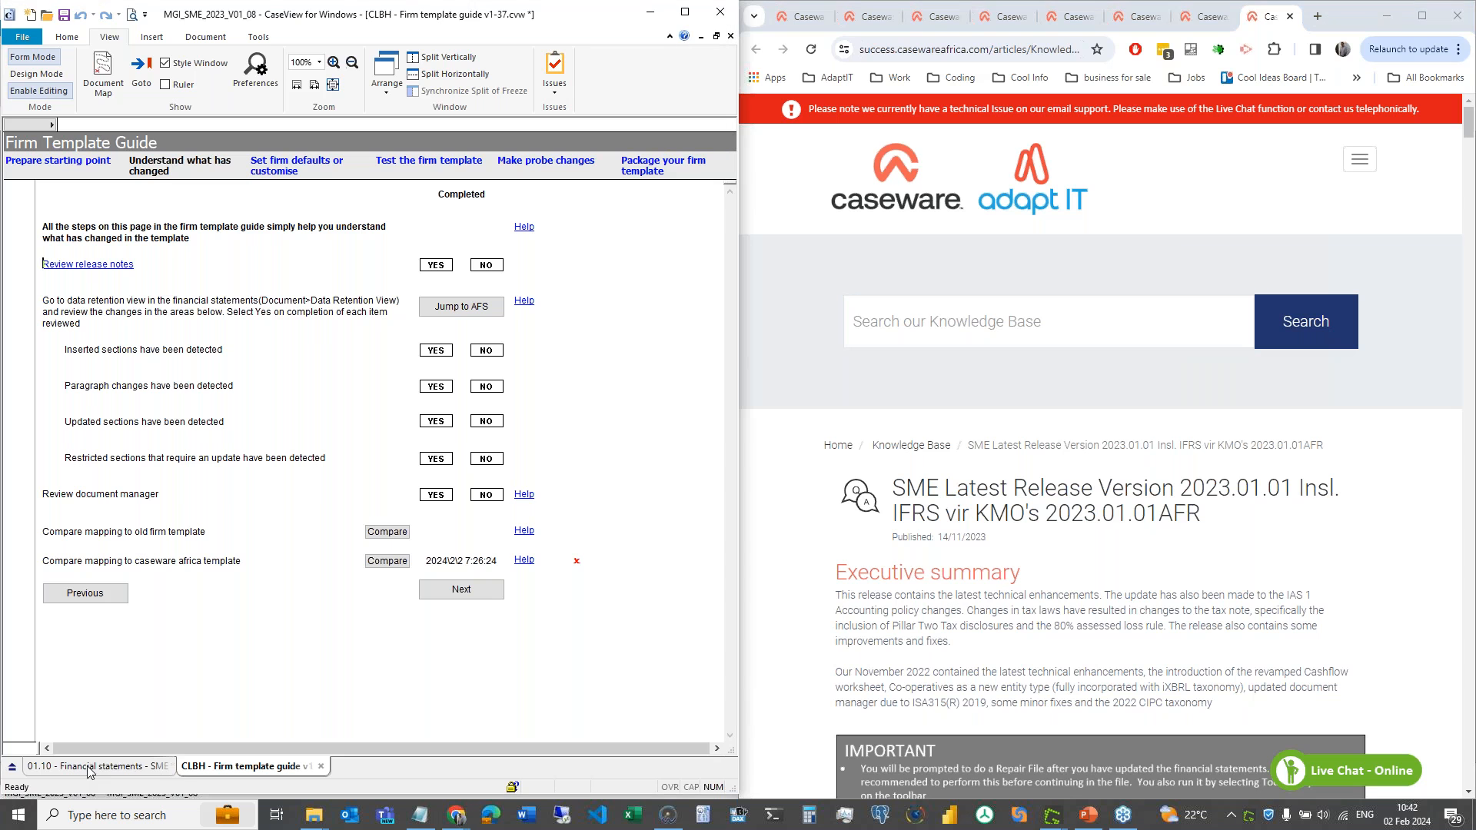
- Show the Country of incorporation and domicile INFO_001 section (South Africa) in the 01.10 Financial statements
{"action": "left_click", "coordinate": [89, 771]}
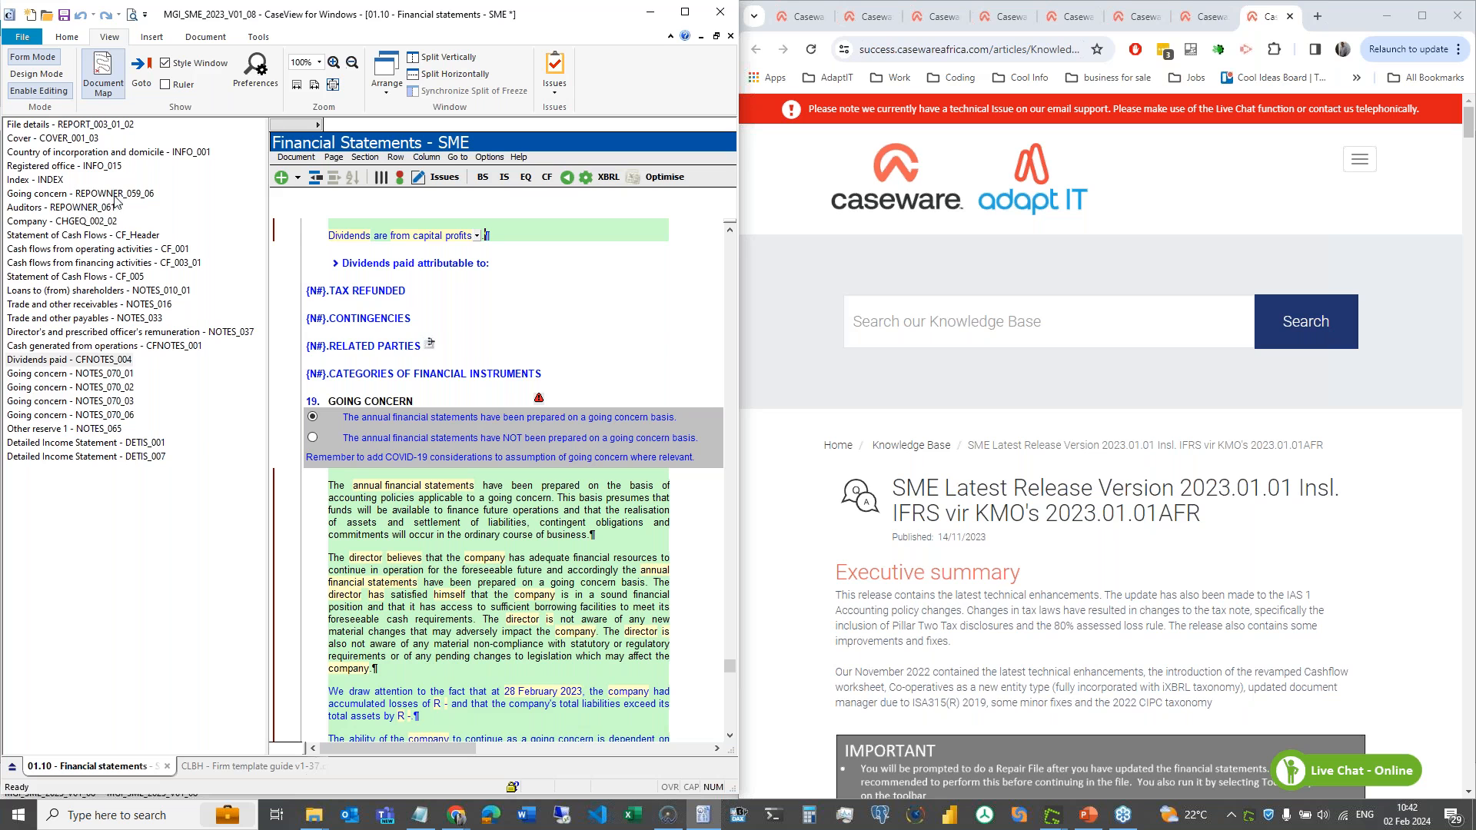
{"action": "left_click", "coordinate": [151, 154]}
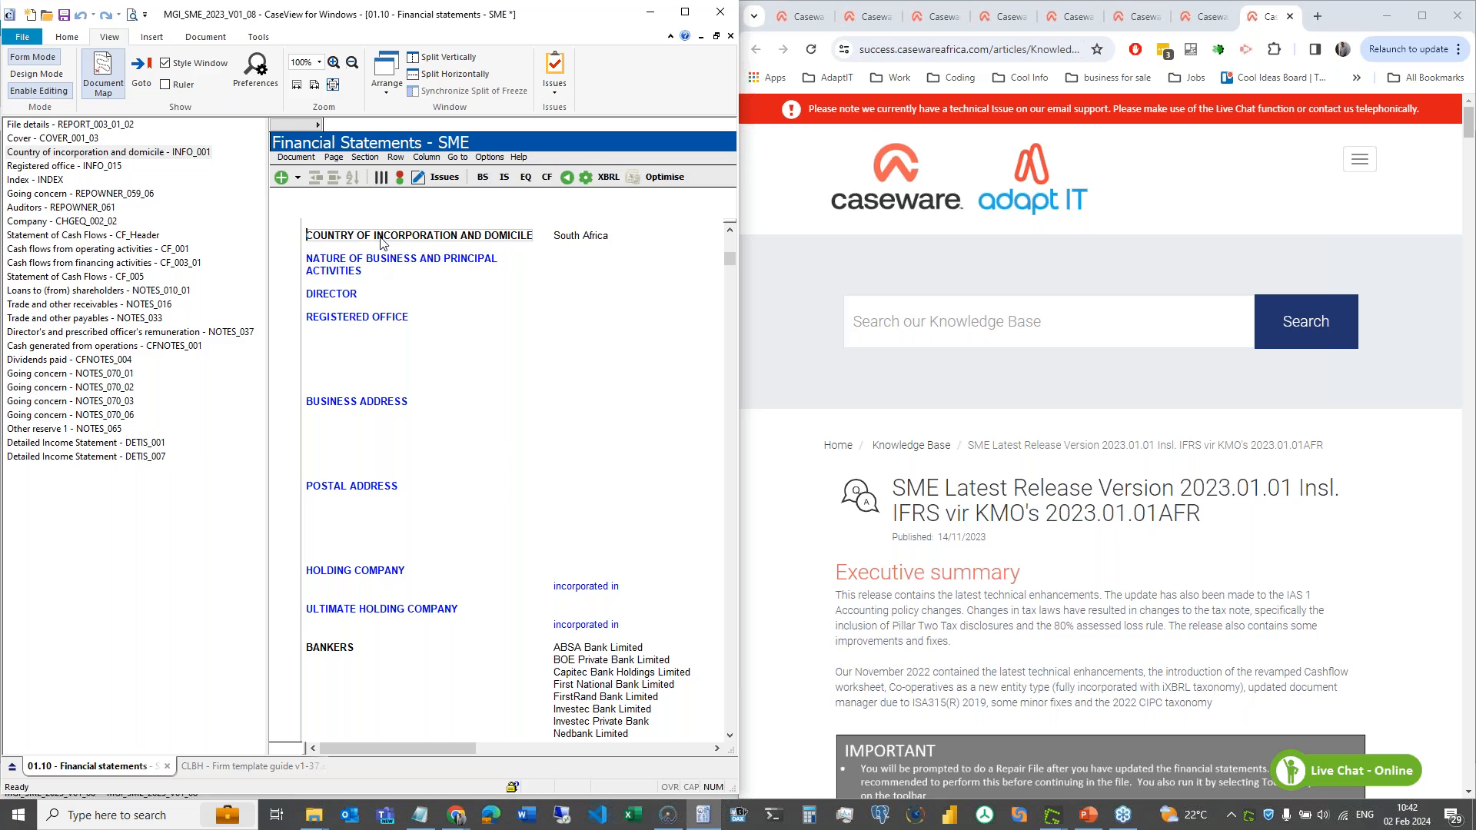
{"action": "left_click", "coordinate": [53, 77]}
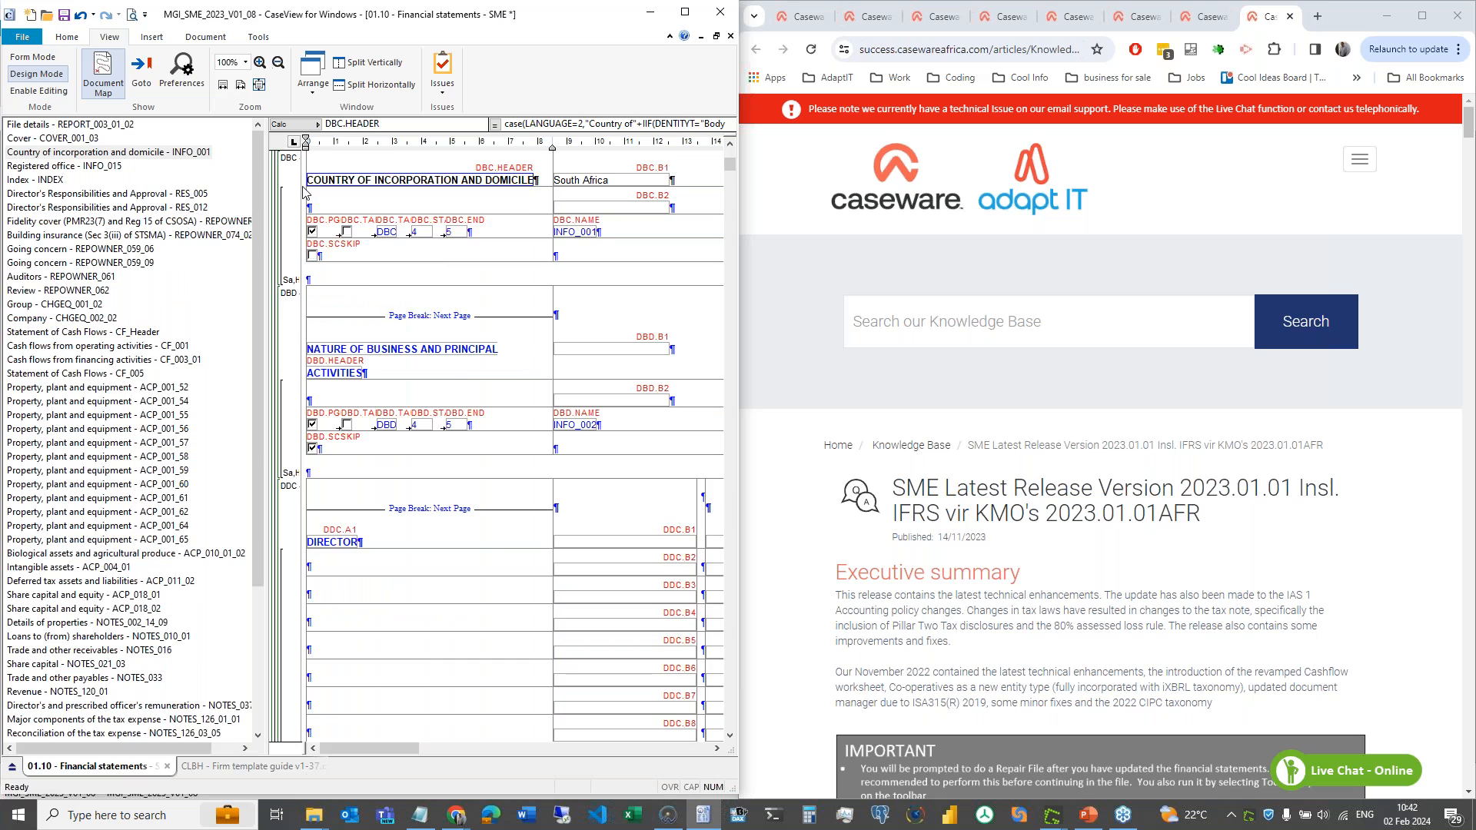
{"action": "left_click_drag", "start_coordinate": [305, 193], "coordinate": [425, 192]}
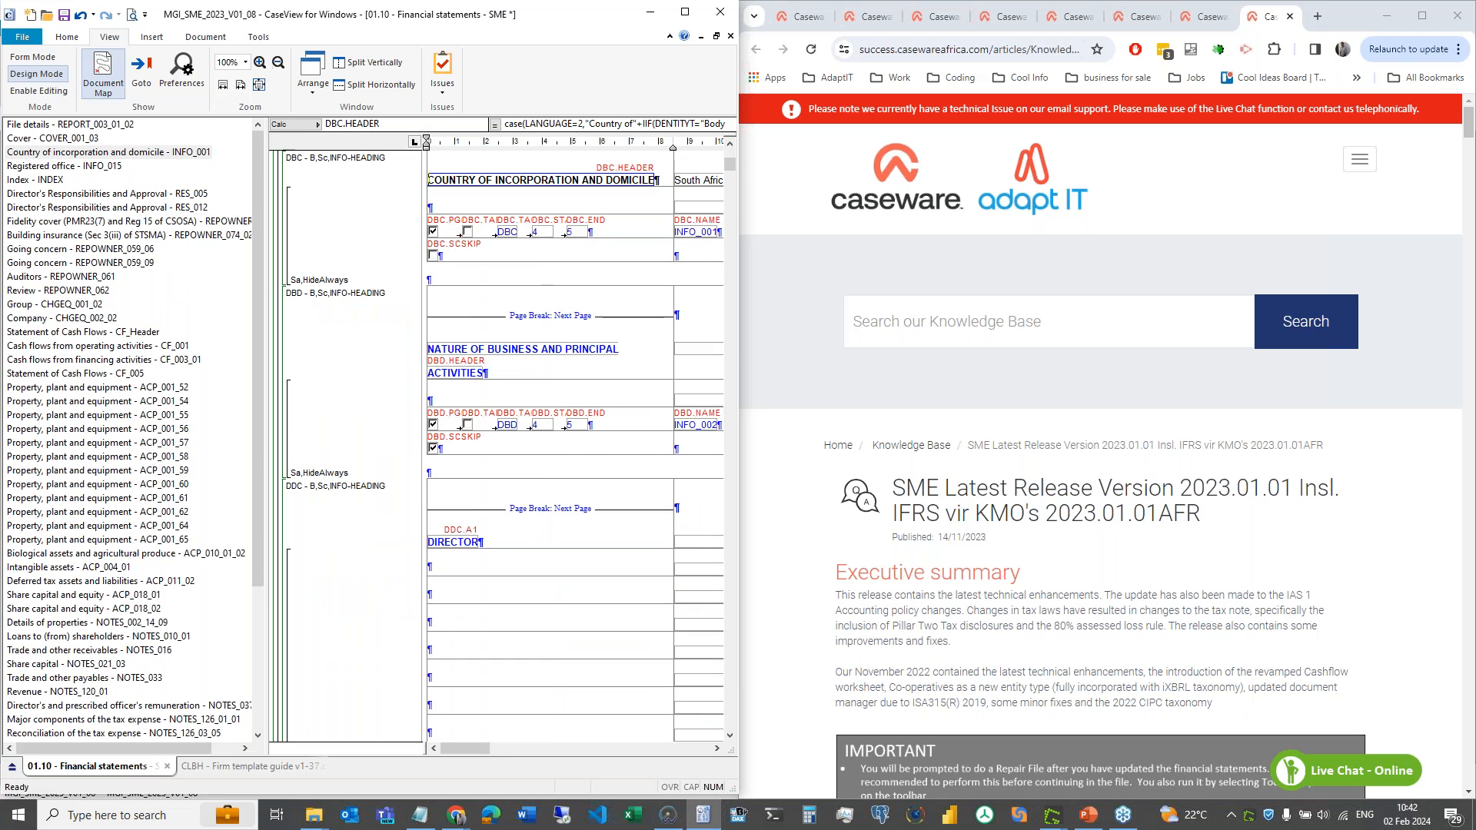
{"action": "right_click", "coordinate": [282, 174]}
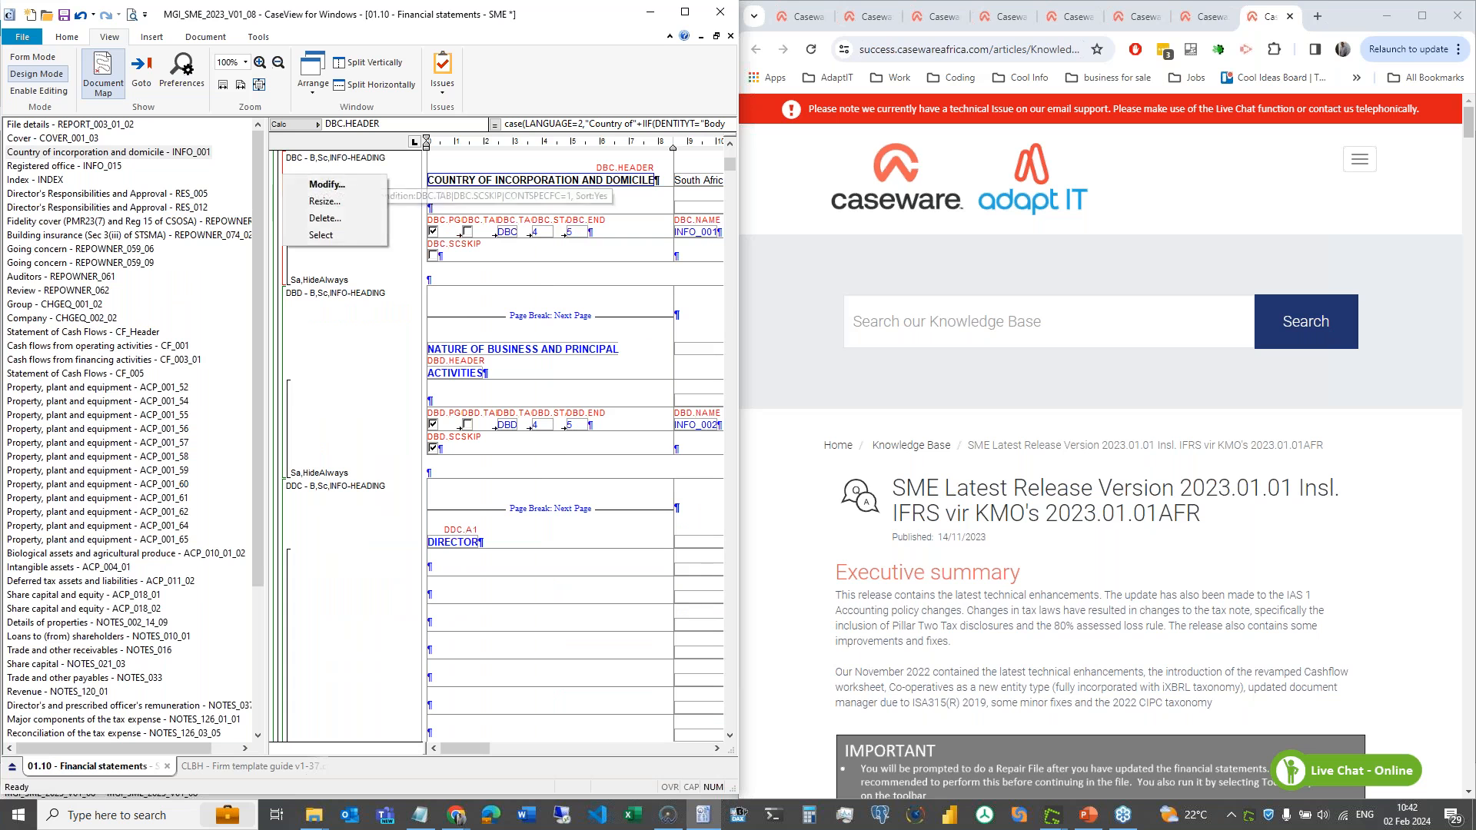
{"action": "left_click", "coordinate": [323, 189]}
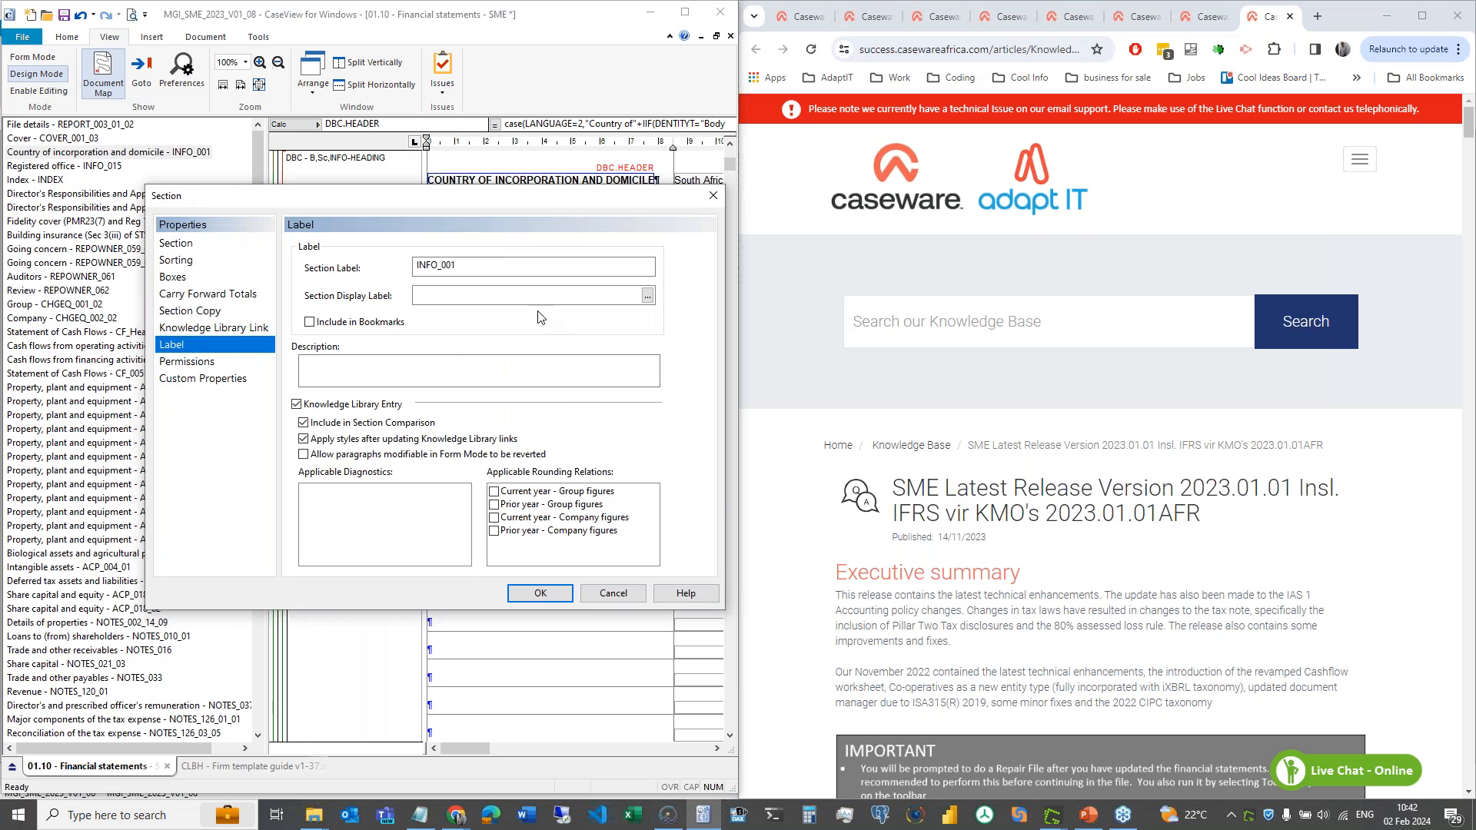
{"action": "key", "text": "Tab"}
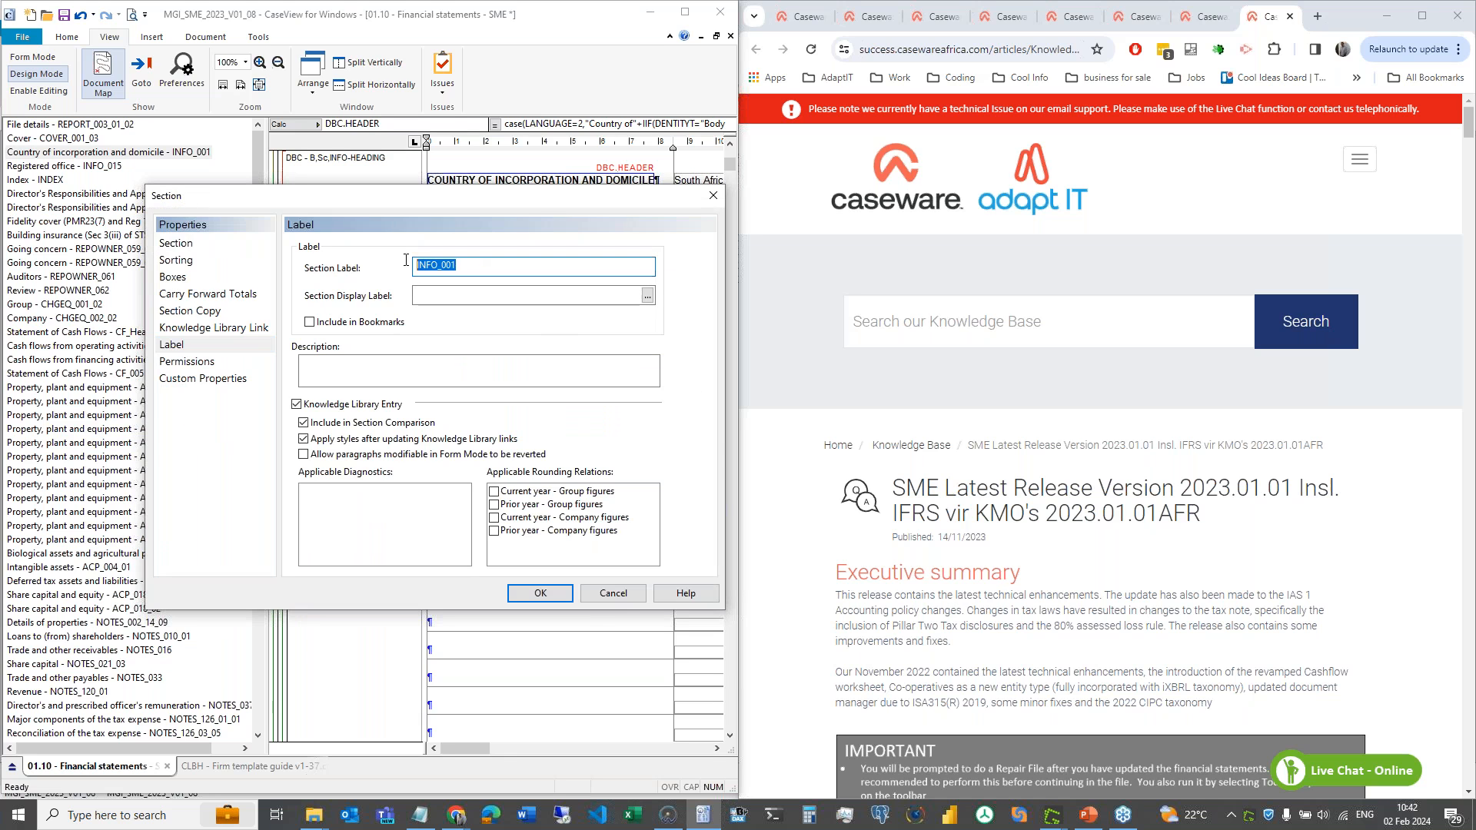
{"action": "left_click", "coordinate": [623, 597]}
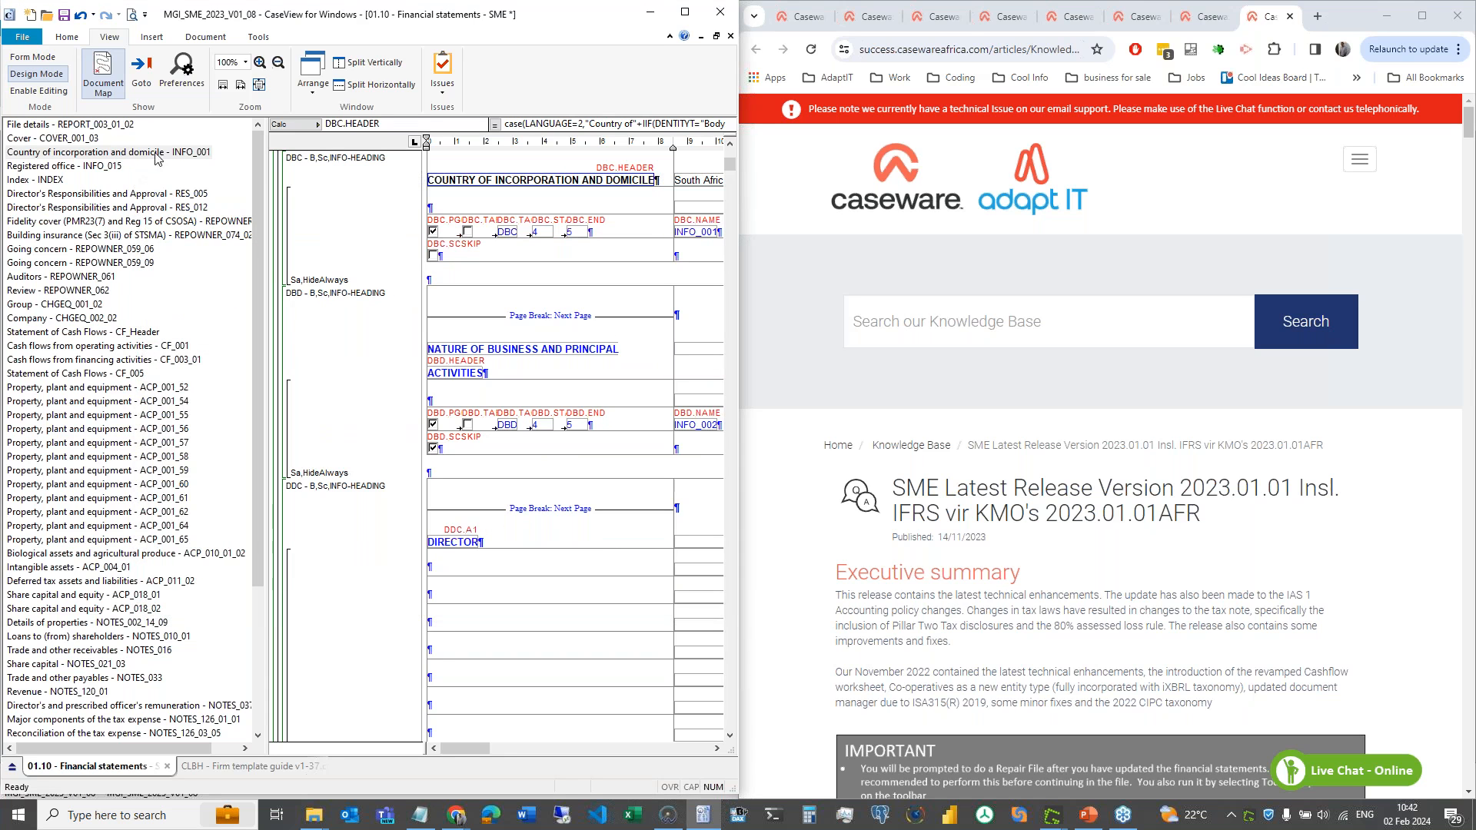
- Return the statements to form view and find the INFO_001 and INFO_015 entries in the release notes
{"action": "left_click", "coordinate": [46, 91]}
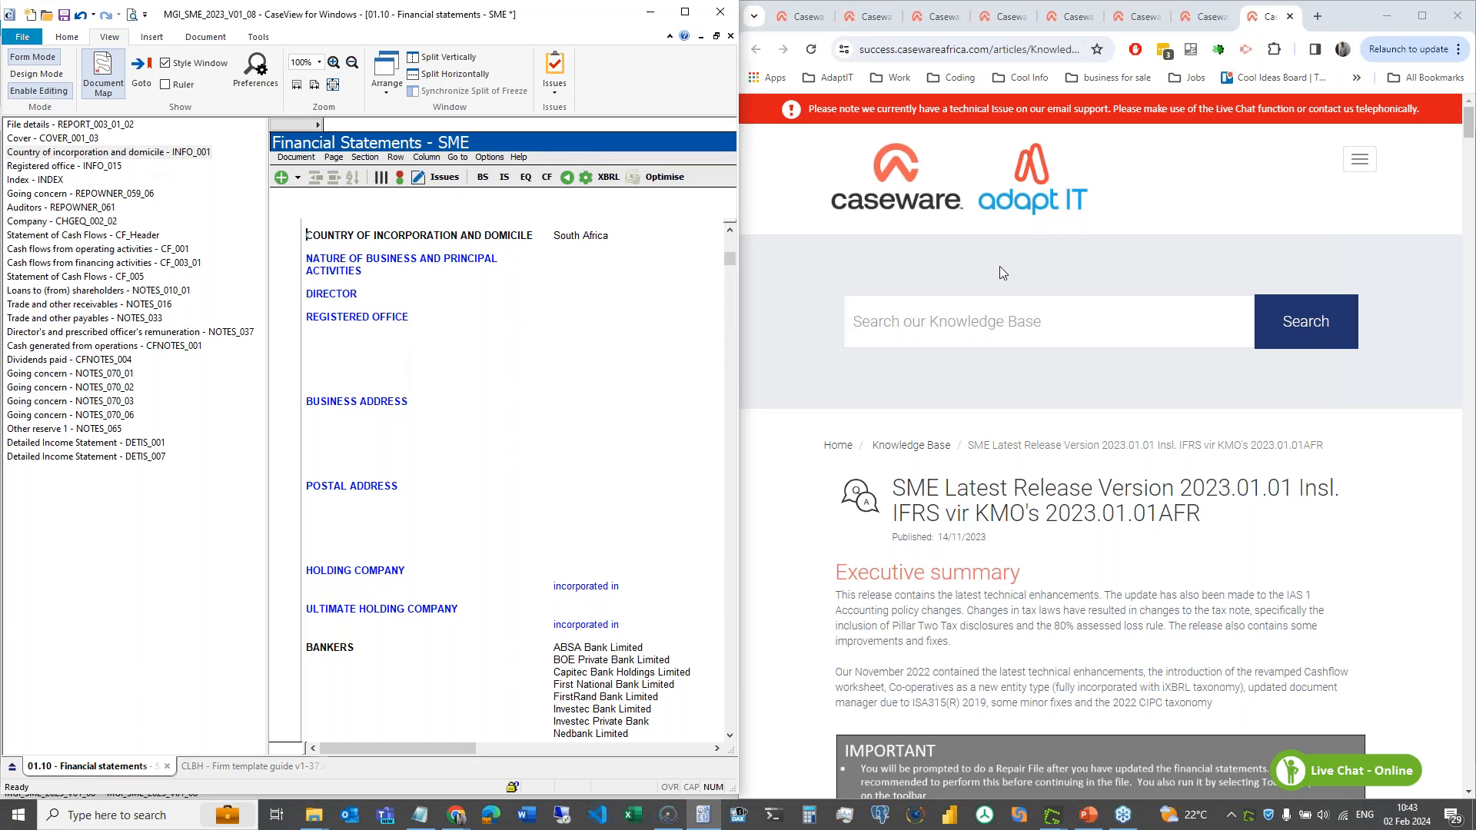
{"action": "left_click", "coordinate": [1118, 590]}
{"action": "key", "text": "ctrl+f"}
{"action": "type", "text": "in"}
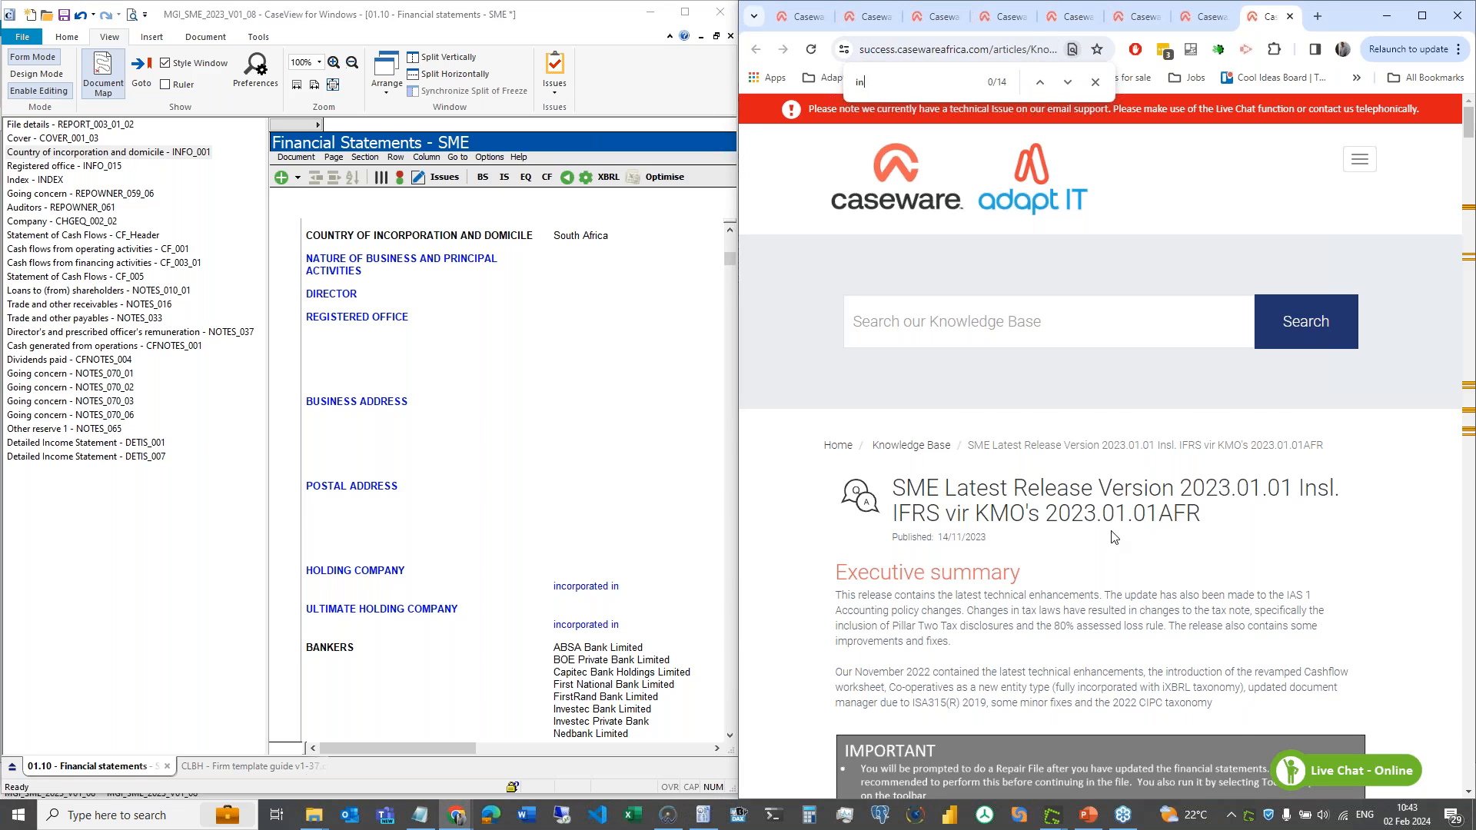
{"action": "type", "text": "fo_001"}
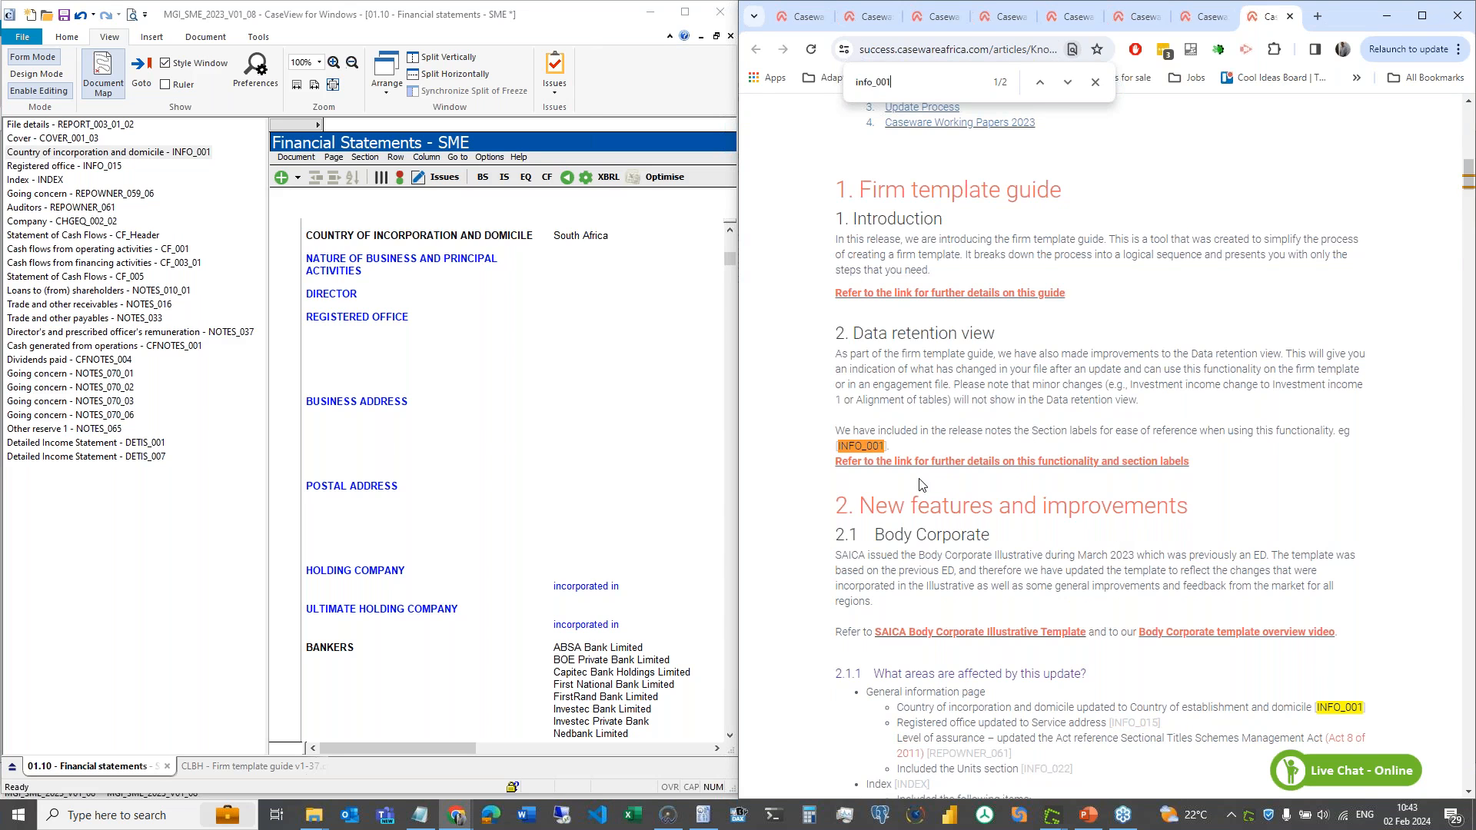
{"action": "scroll", "coordinate": [951, 670], "scroll_direction": "down", "scroll_amount": 2}
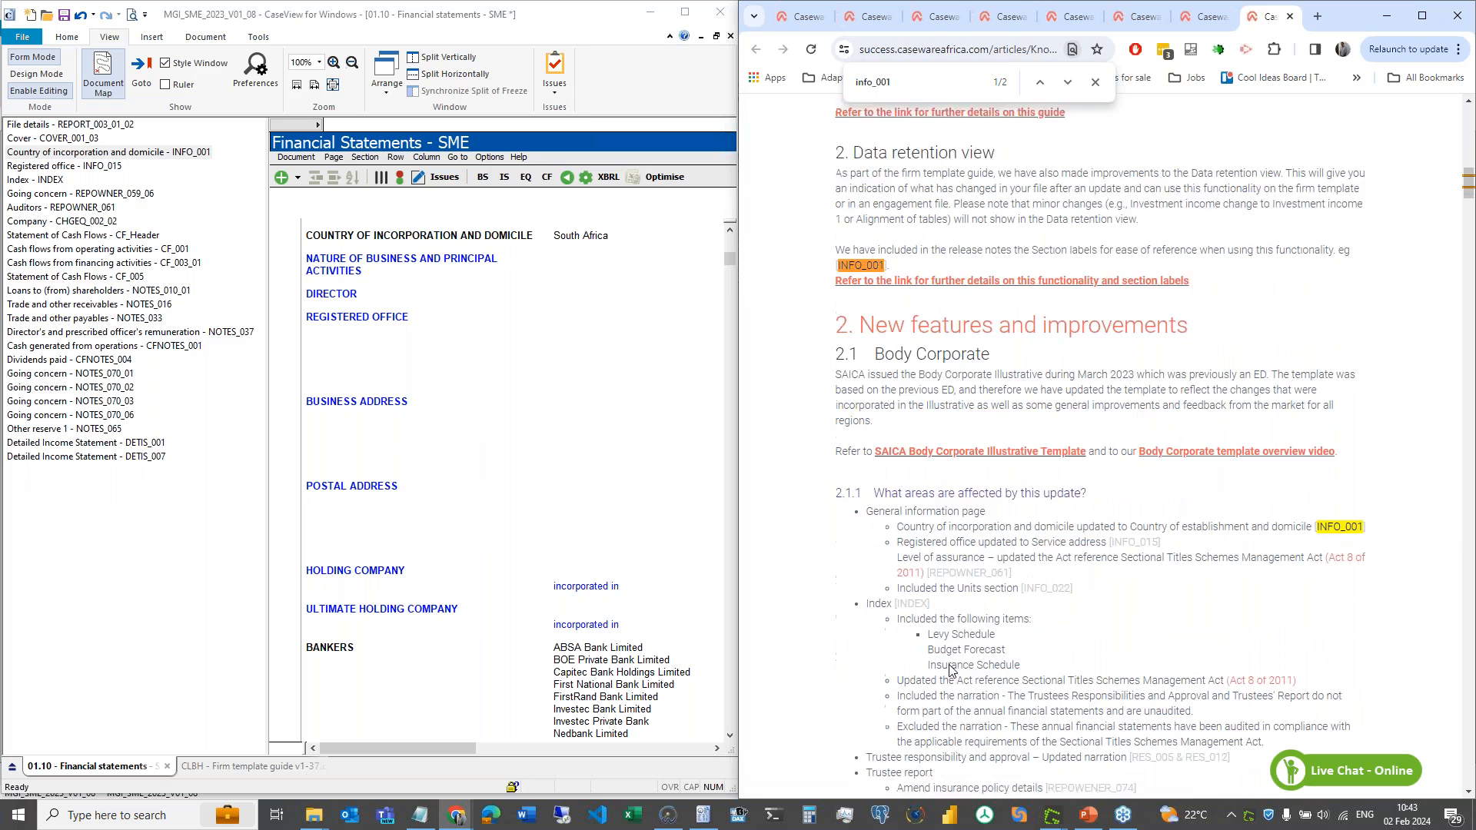
{"action": "left_click_drag", "start_coordinate": [909, 517], "coordinate": [1258, 534]}
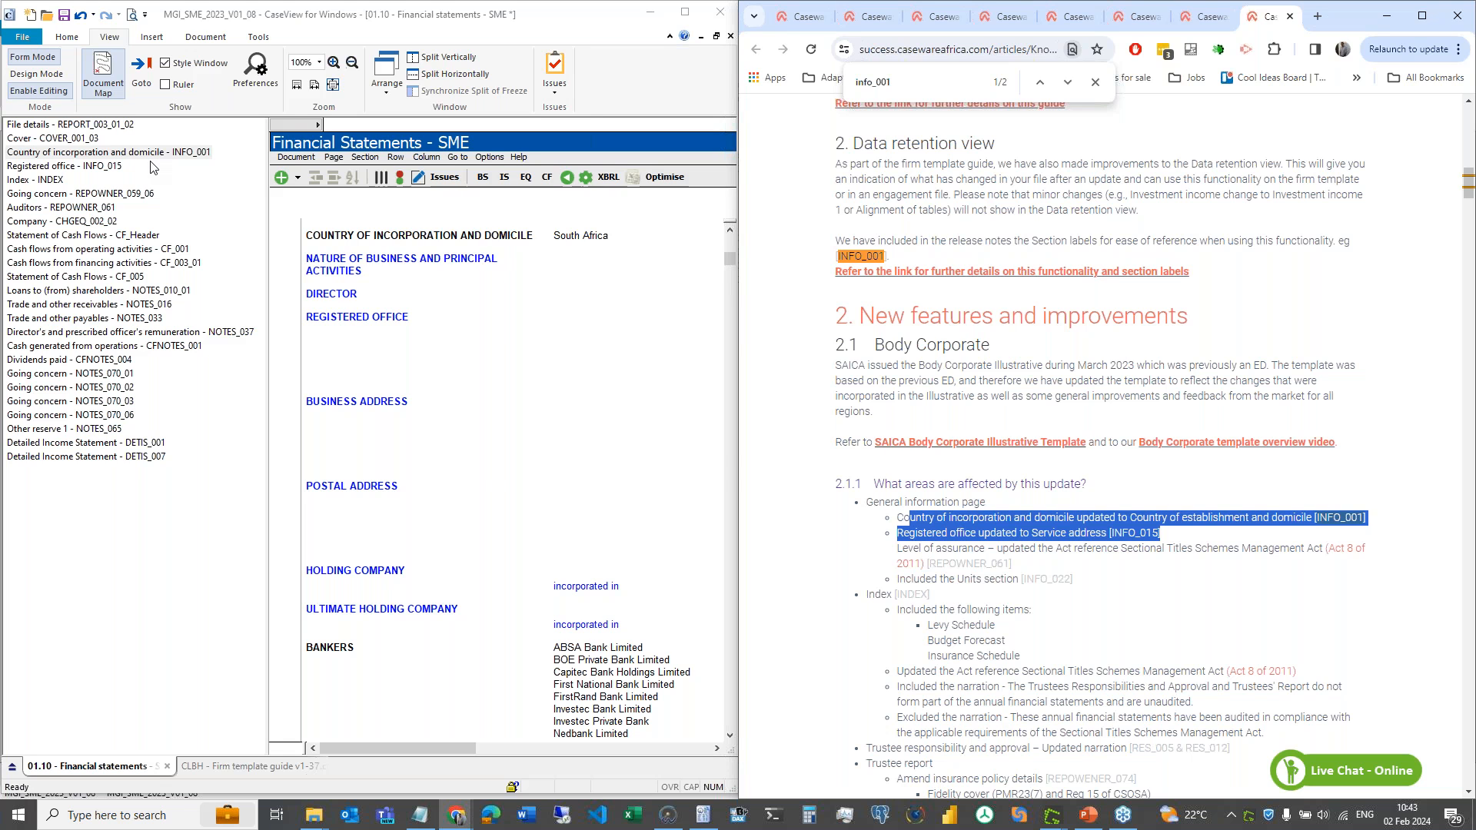
{"action": "left_click", "coordinate": [1032, 395]}
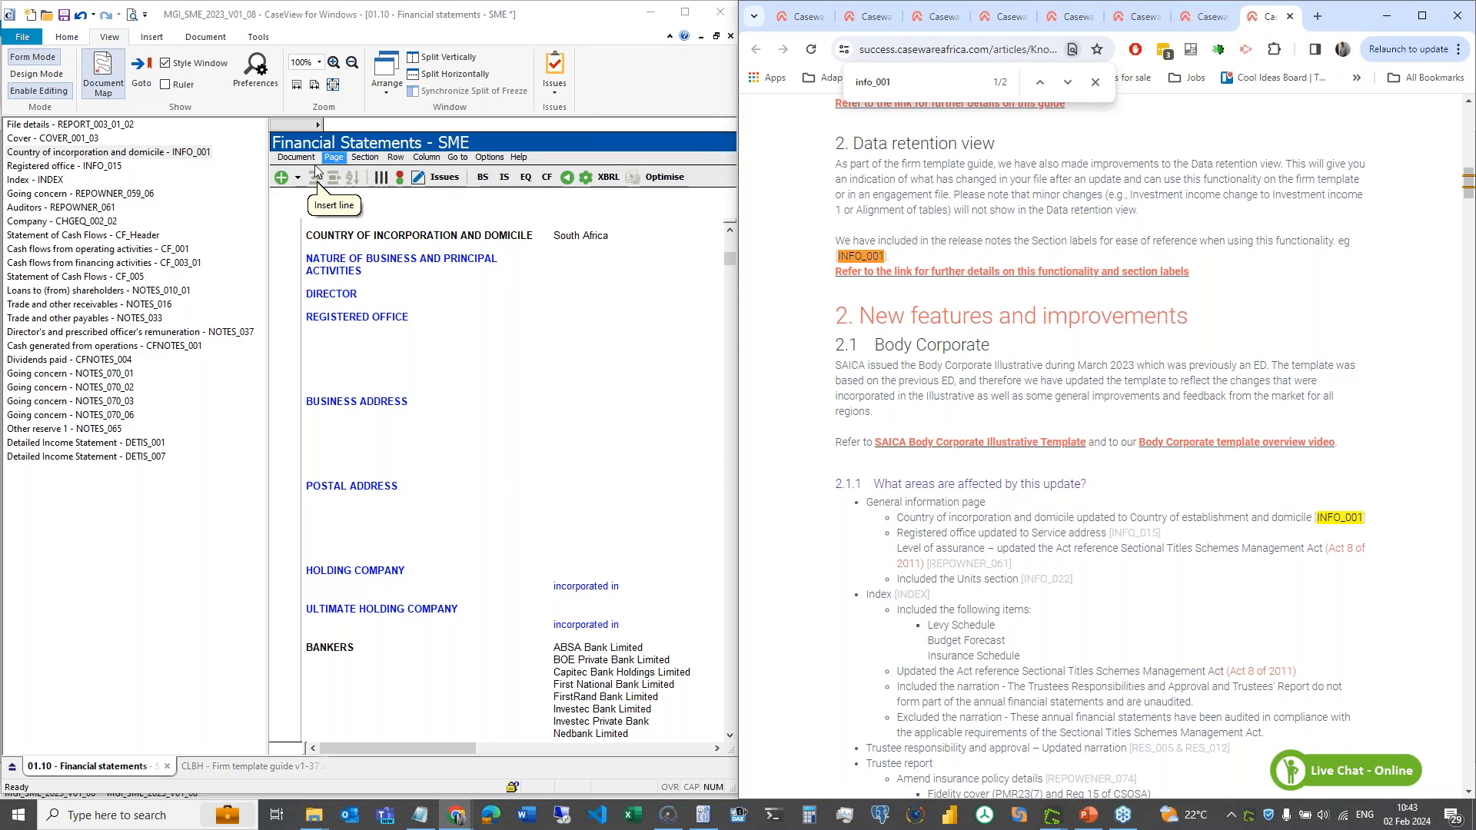
- Open the Loans to (from) shareholders note and find its NOTES_010 impairment sorting change in the release notes
{"action": "left_click", "coordinate": [183, 292]}
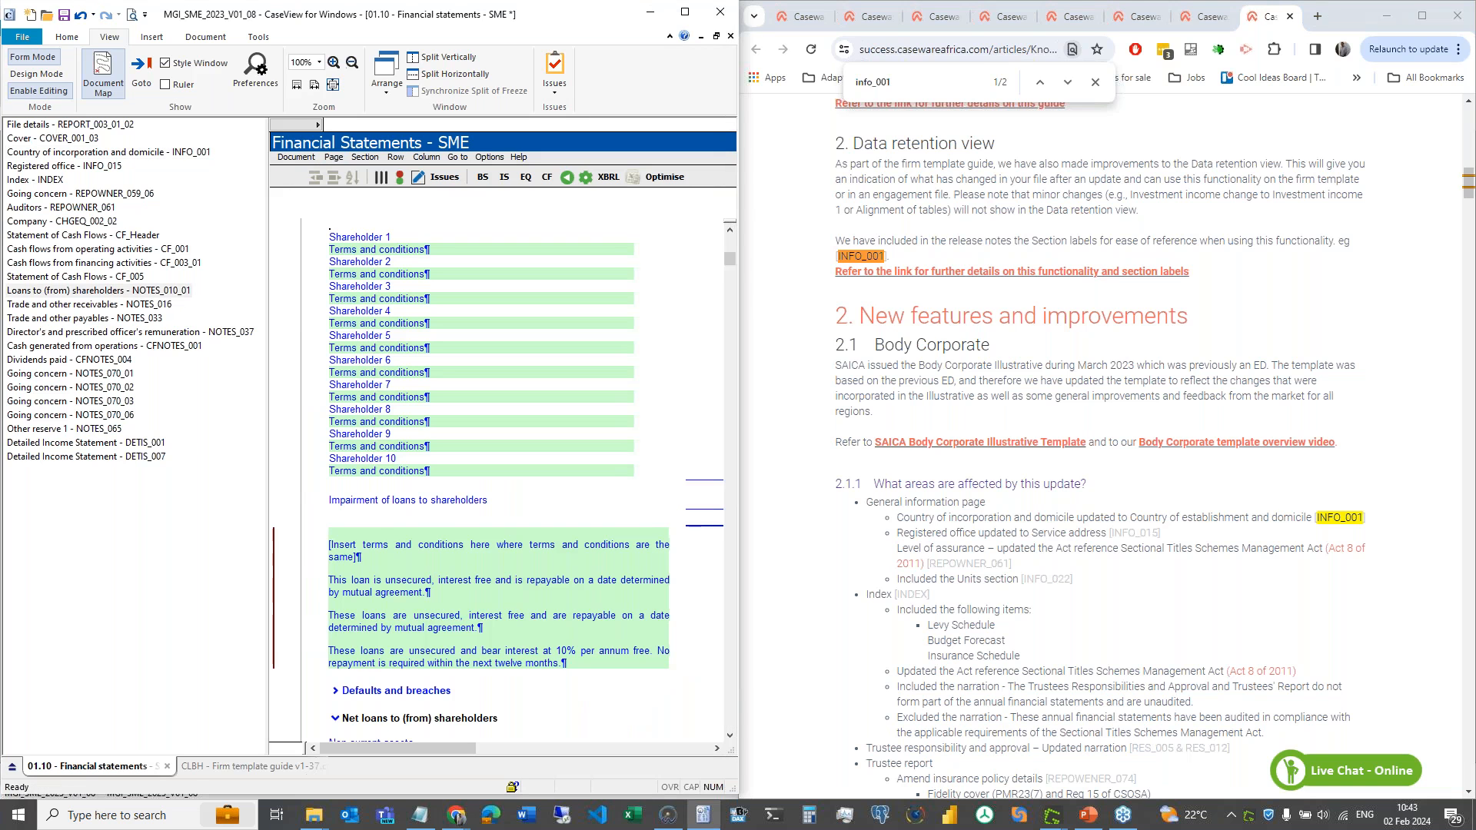
{"action": "left_click", "coordinate": [934, 88]}
{"action": "type", "text": "notes_010"}
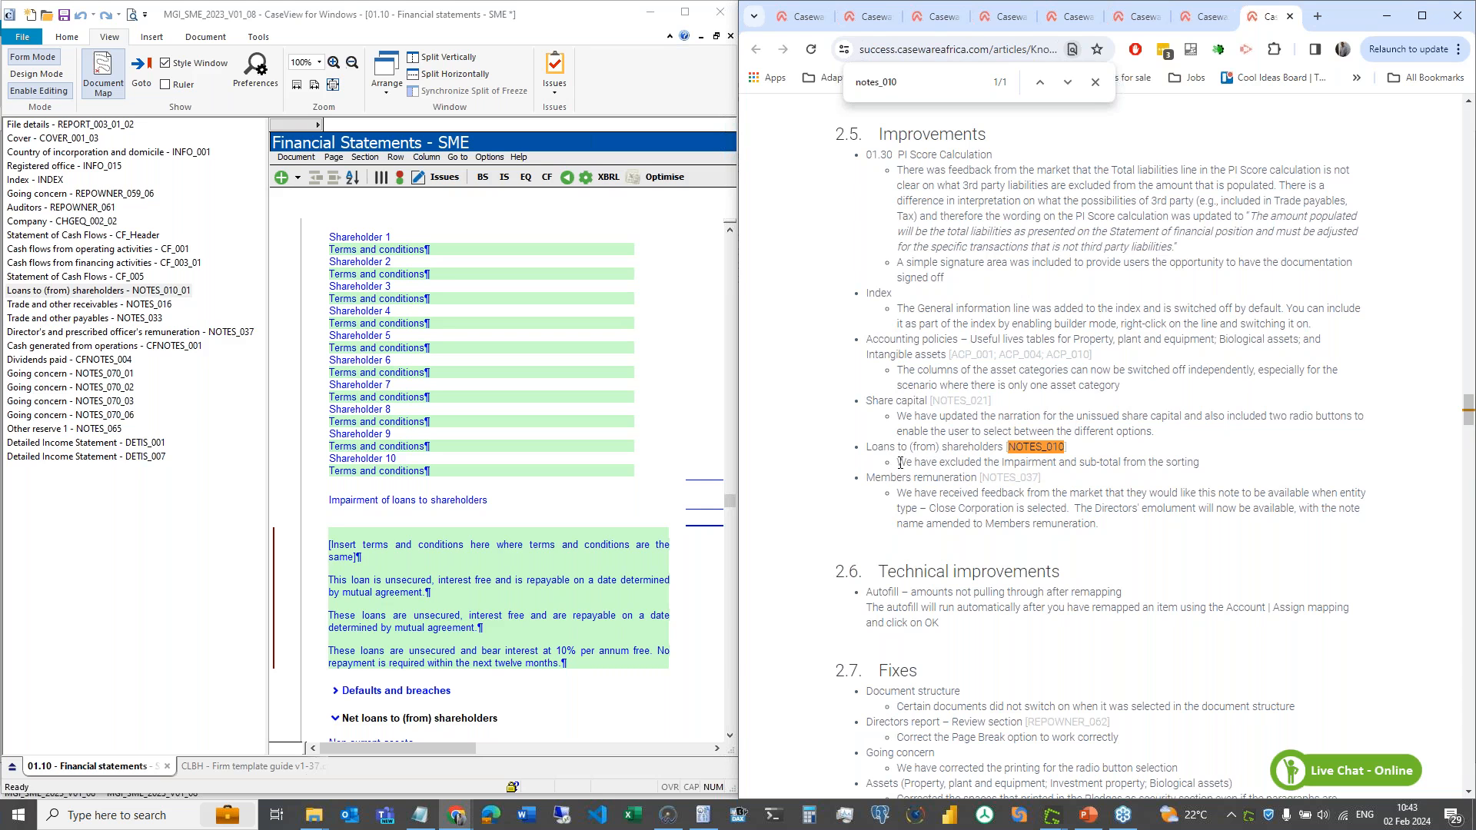
{"action": "left_click_drag", "start_coordinate": [899, 462], "coordinate": [1201, 463]}
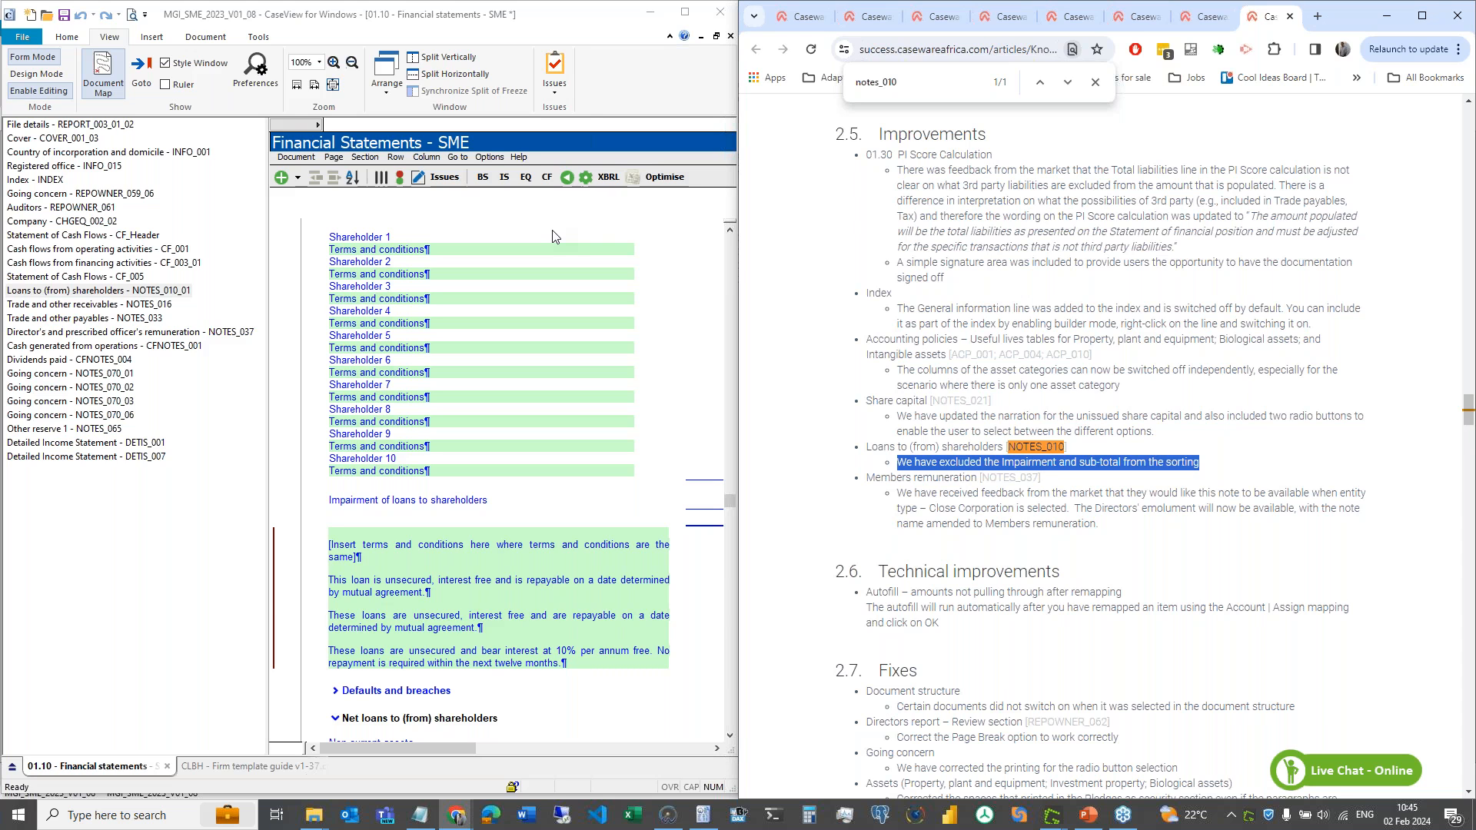
{"action": "left_click", "coordinate": [135, 297]}
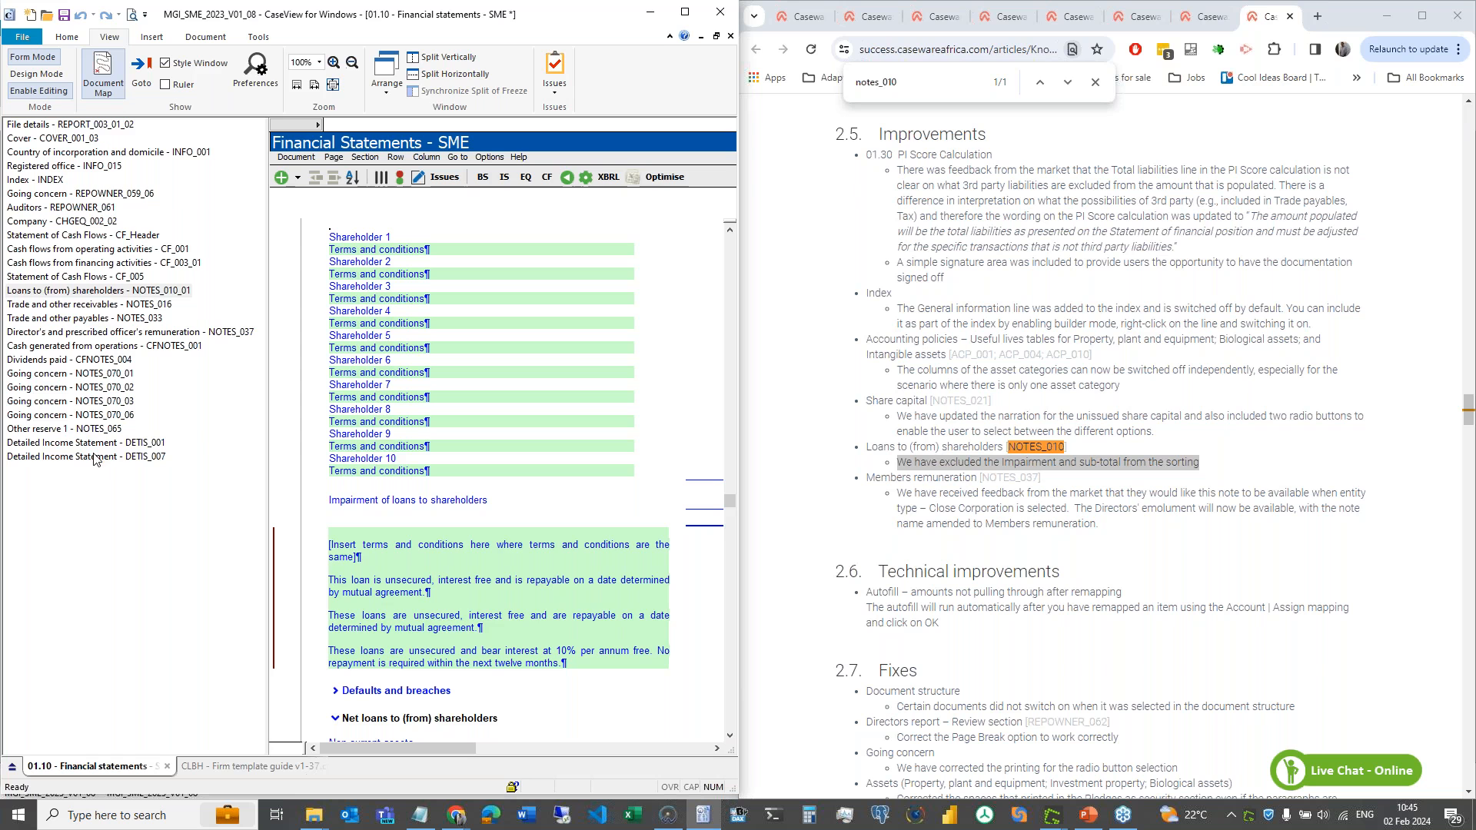
- Show the Auditors REPOWNER_061 section in design view with its paragraph row codes
{"action": "left_click", "coordinate": [107, 208]}
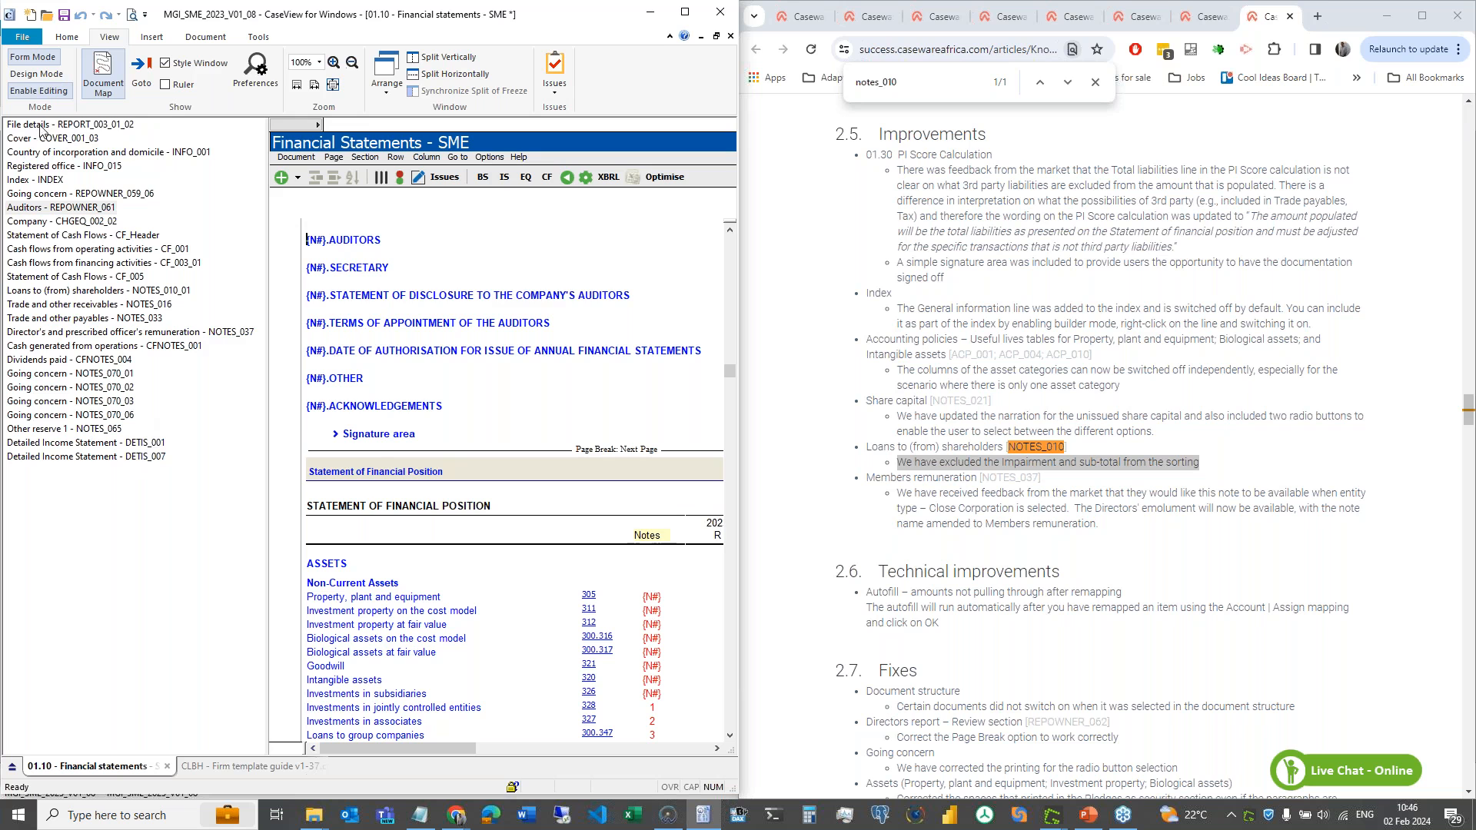
{"action": "left_click", "coordinate": [25, 75]}
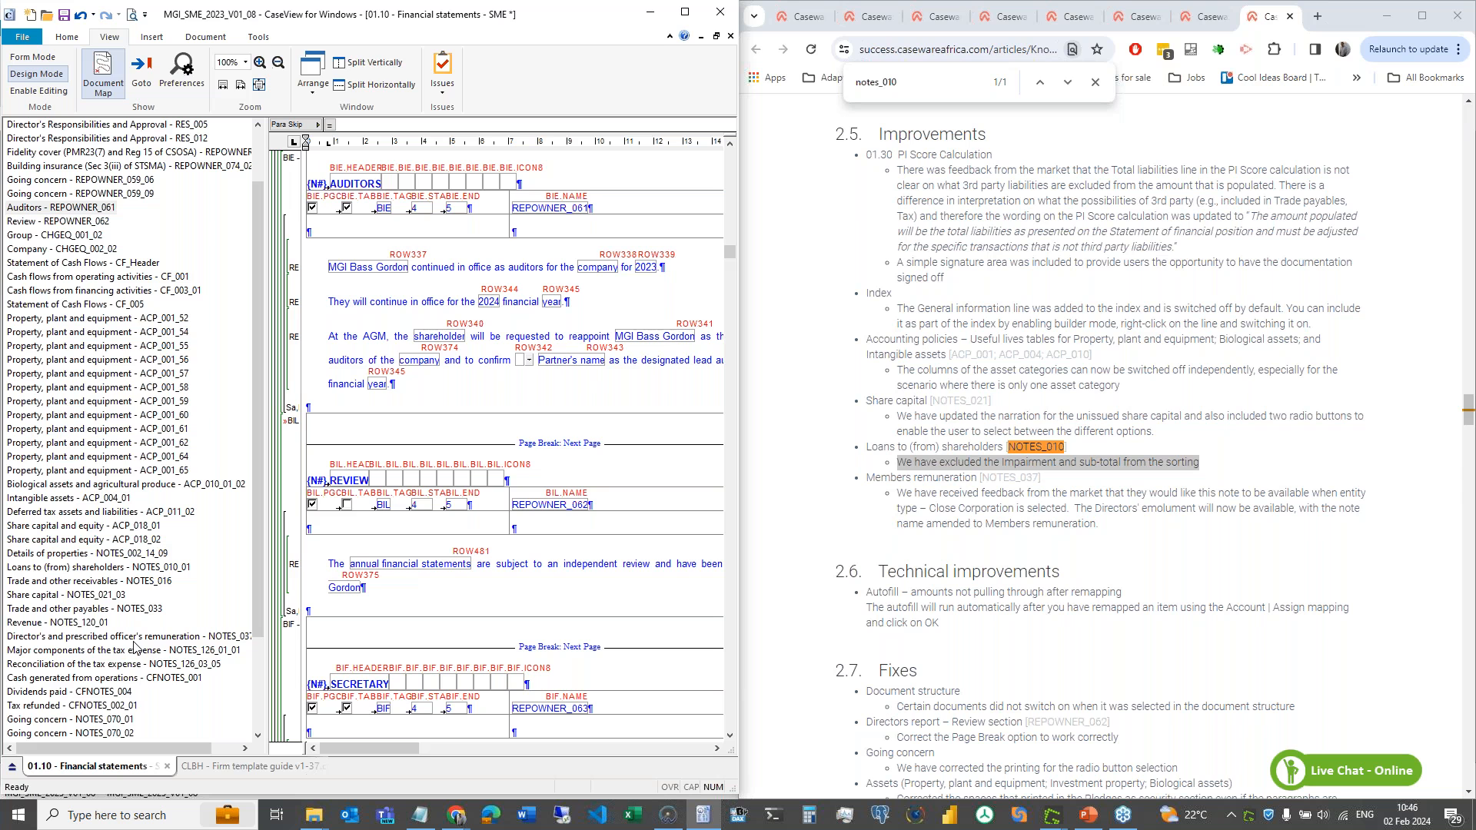
- Toggle between form and design view, leaving the statements in form view at the Auditors headings
{"action": "left_click", "coordinate": [48, 92]}
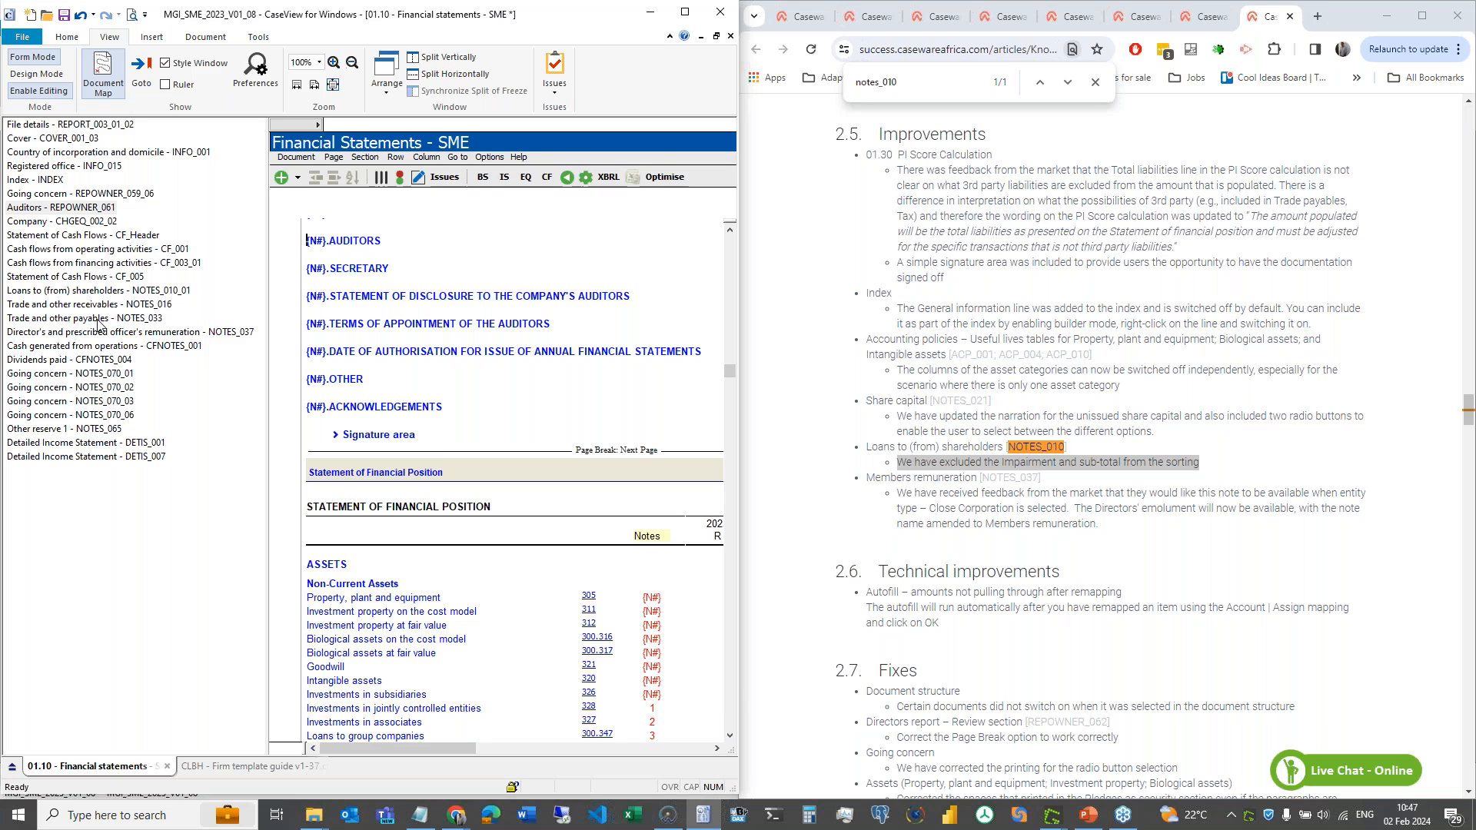
{"action": "left_click", "coordinate": [33, 80]}
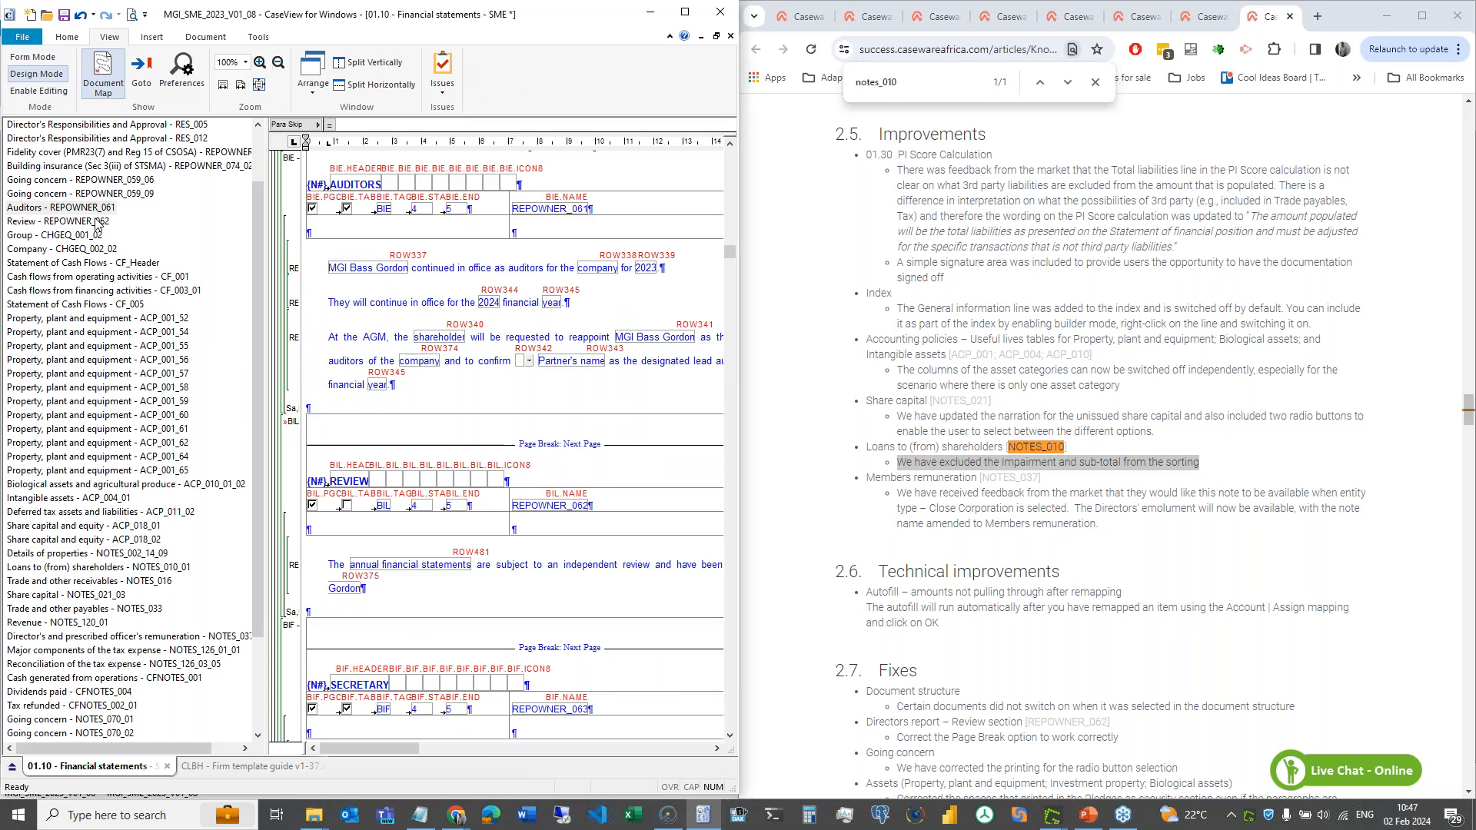
{"action": "scroll", "coordinate": [93, 446], "scroll_direction": "down", "scroll_amount": 1}
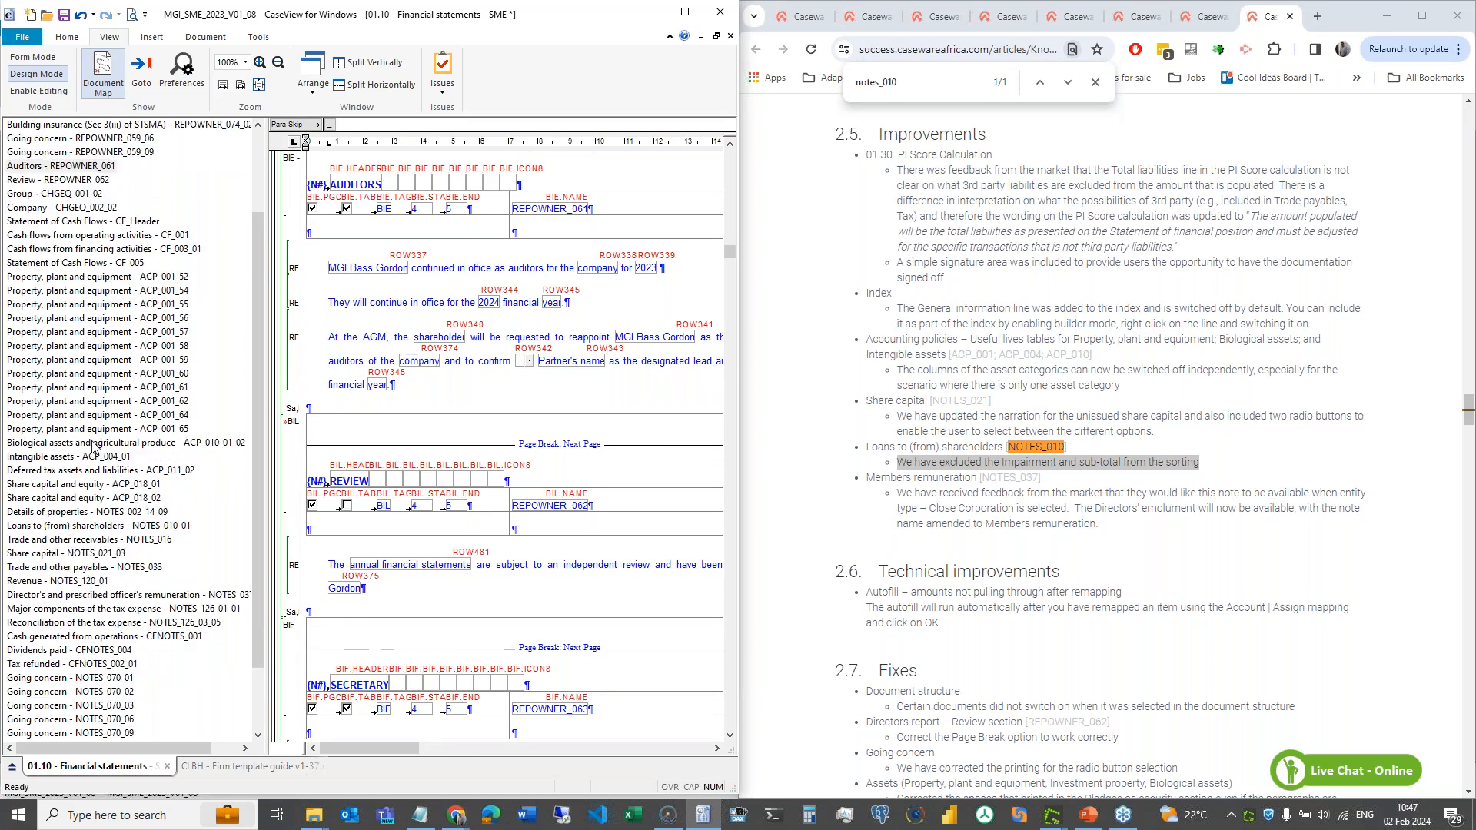
{"action": "scroll", "coordinate": [93, 446], "scroll_direction": "up", "scroll_amount": 3}
{"action": "left_click", "coordinate": [54, 92]}
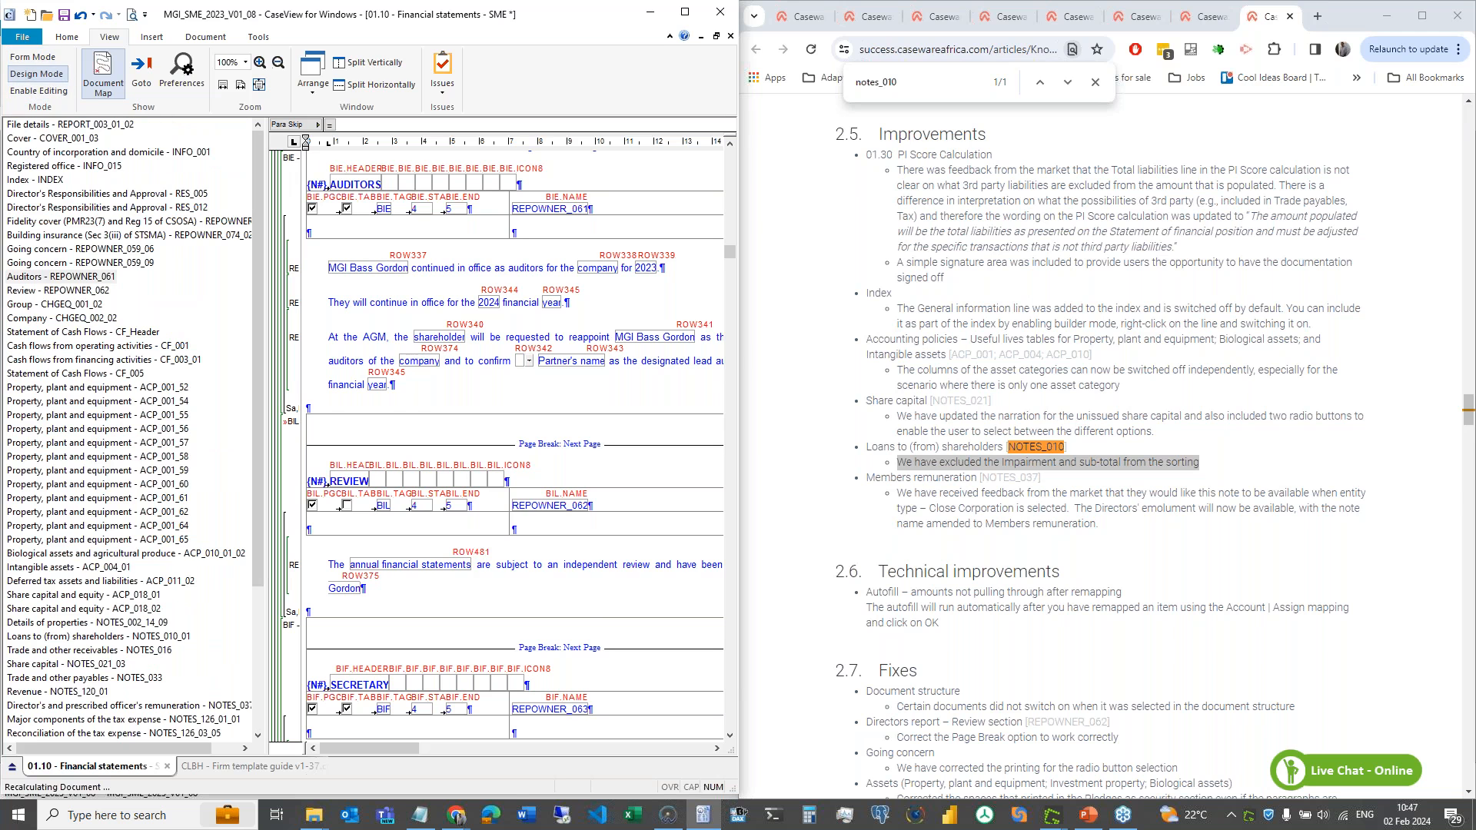
{"action": "left_click", "coordinate": [296, 156]}
- Show only inserted content and review the Going concern REPOWNER_059_02 and REPOWNER_059_03 paragraphs
{"action": "mouse_move", "coordinate": [345, 189]}
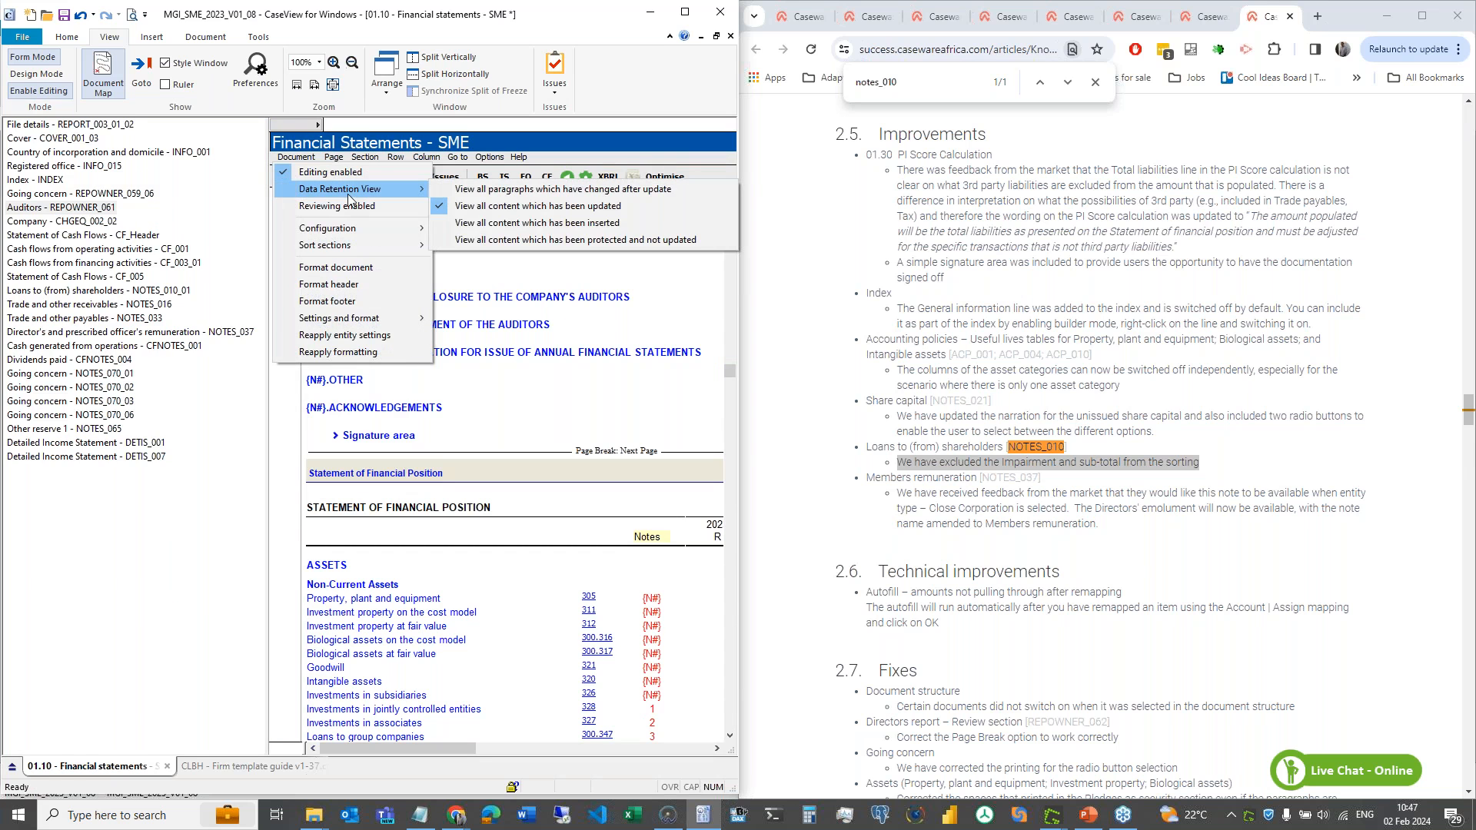
{"action": "left_click", "coordinate": [559, 229]}
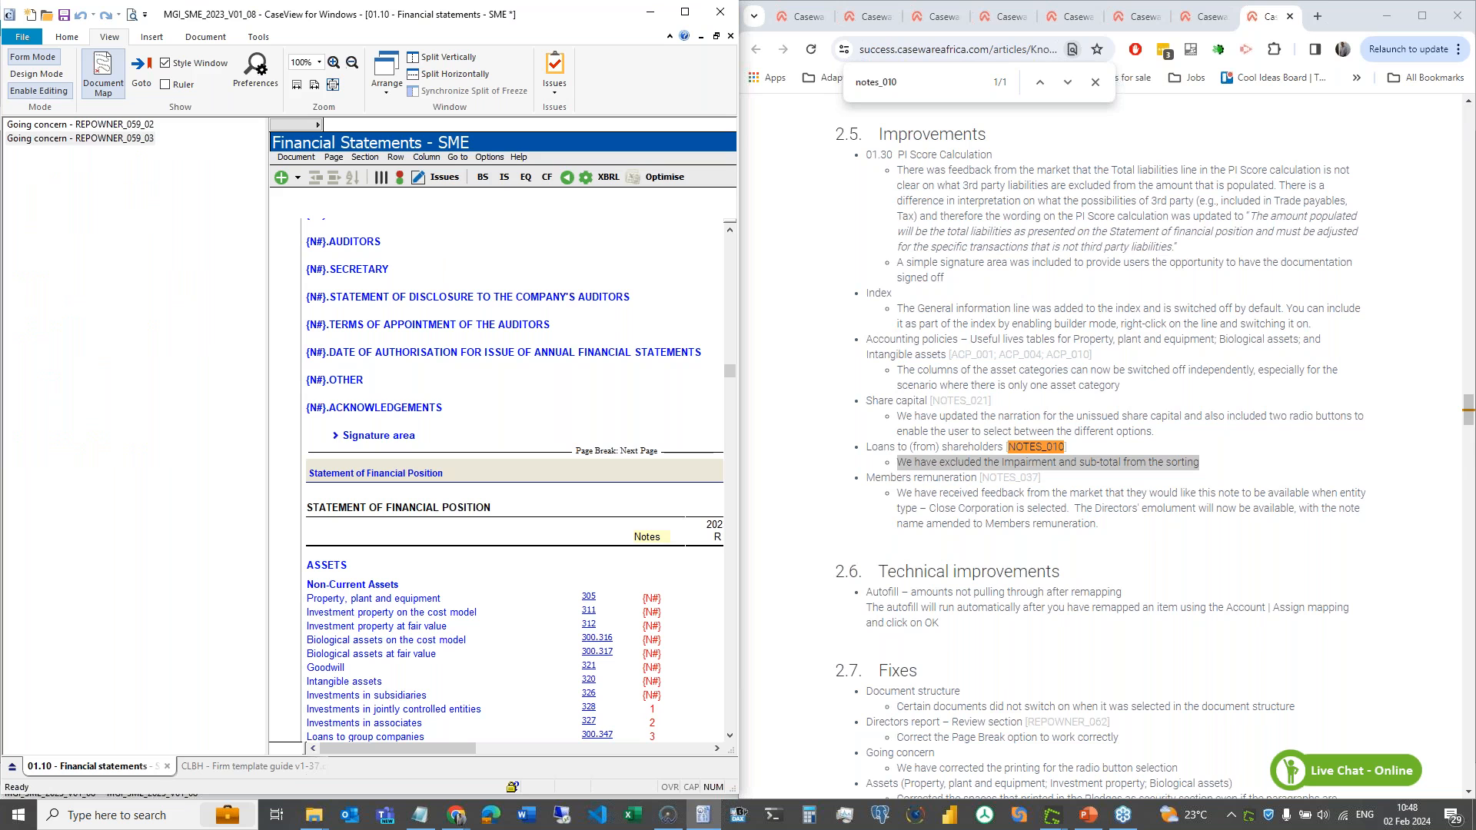
{"action": "left_click", "coordinate": [112, 125]}
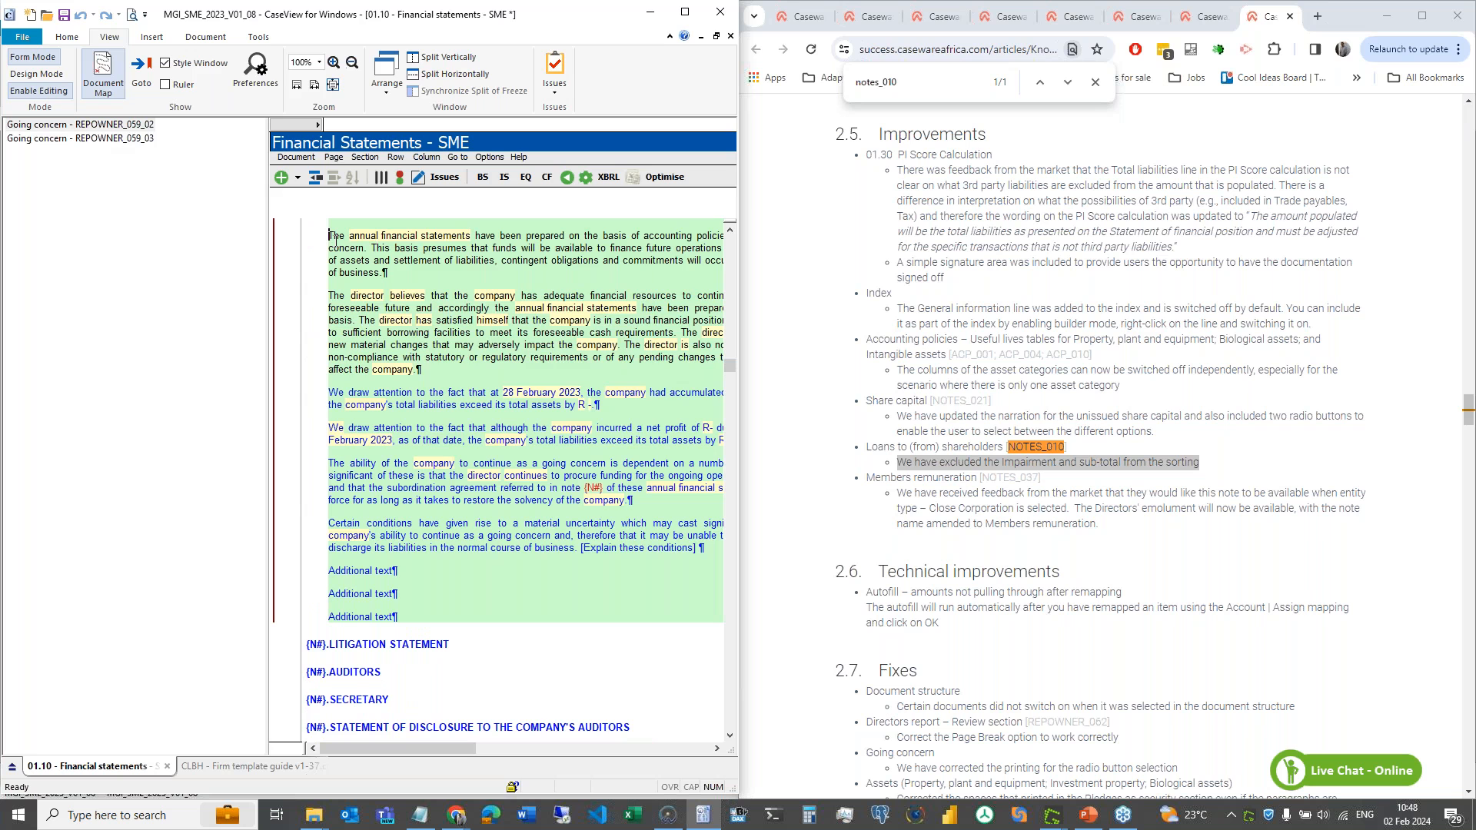
{"action": "left_click", "coordinate": [386, 275], "text": "shift"}
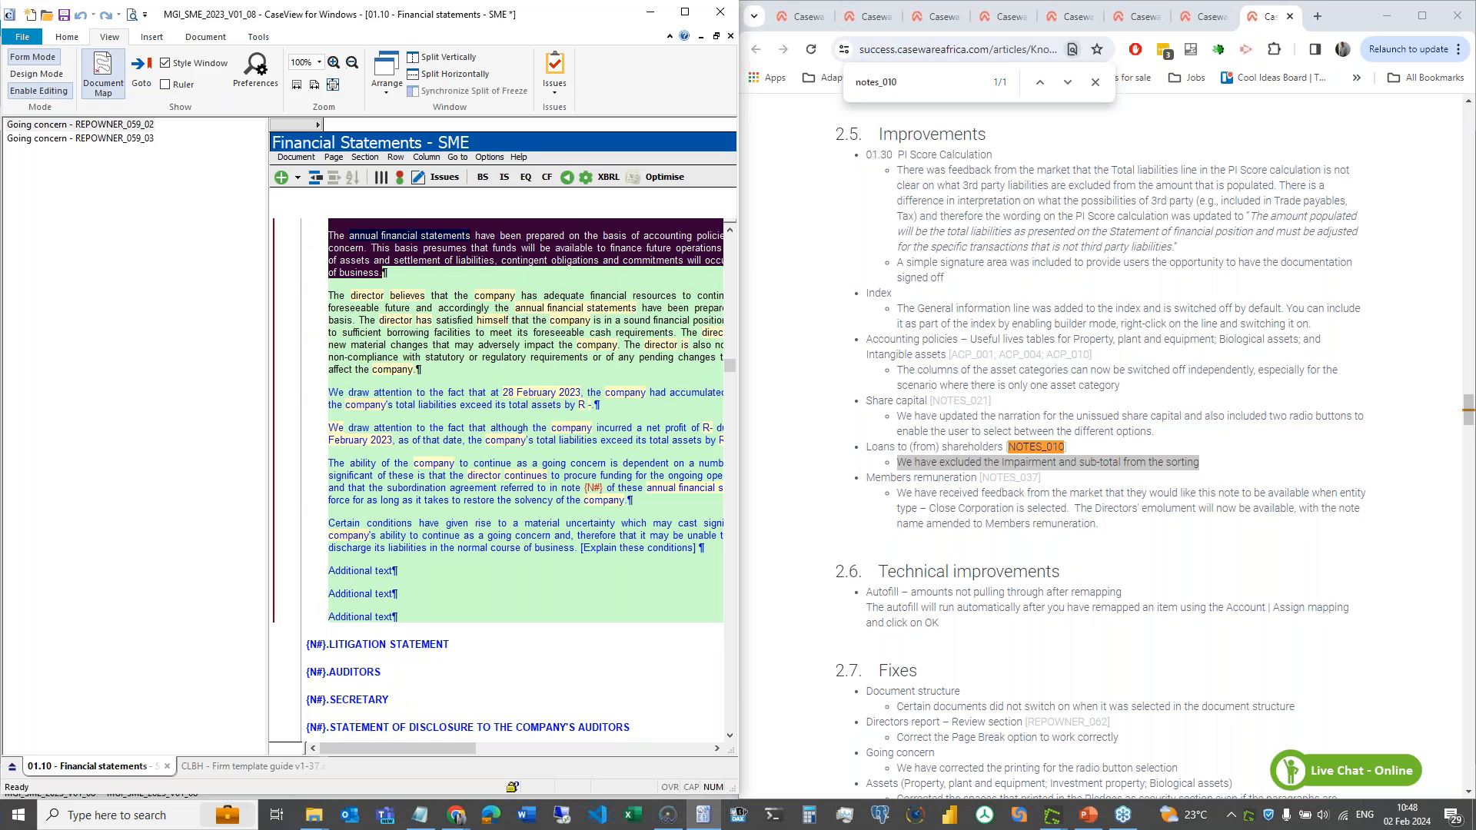
{"action": "left_click", "coordinate": [124, 140]}
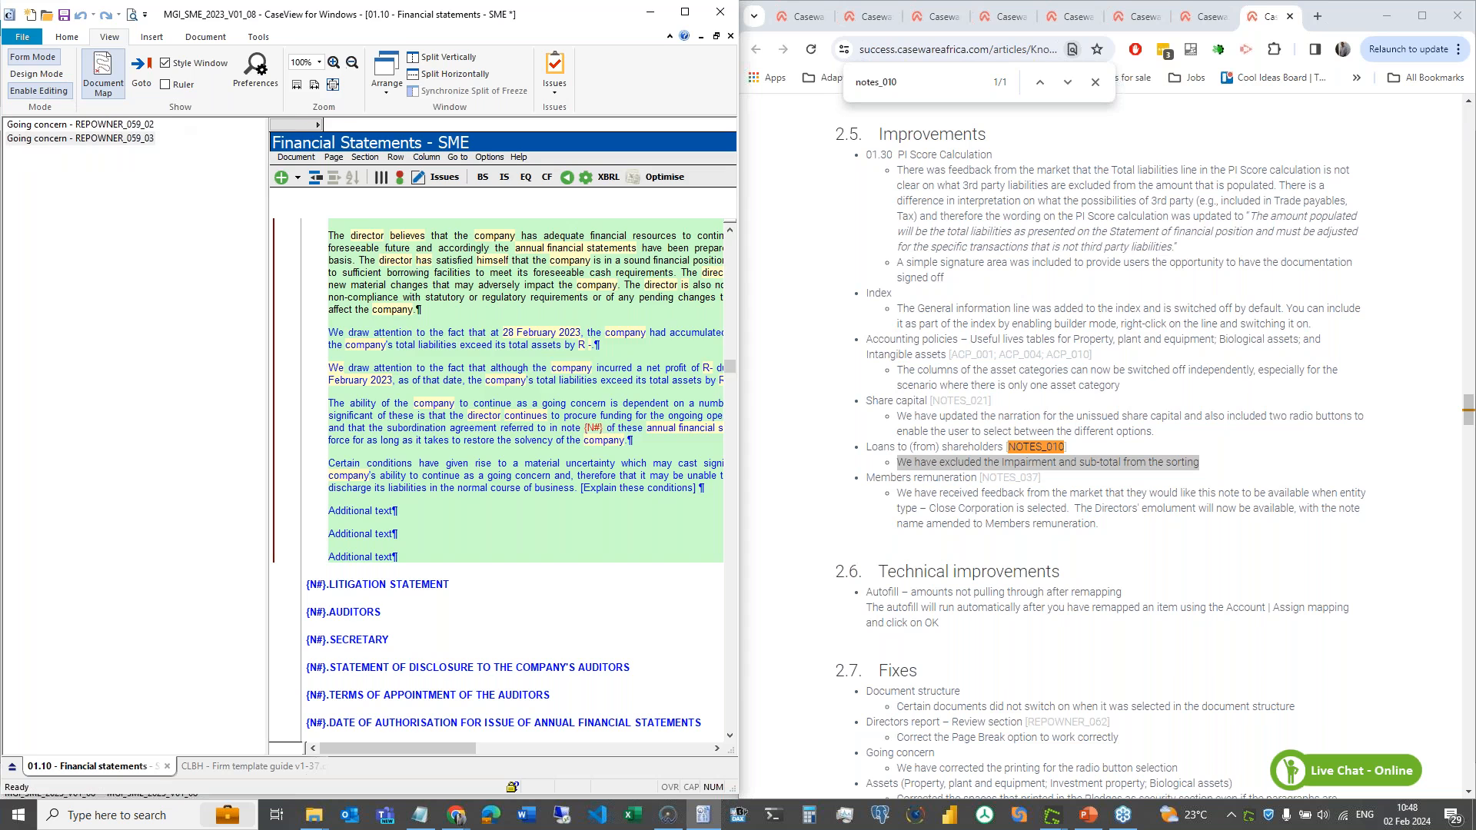
{"action": "left_click", "coordinate": [36, 74]}
- Show only protected content that was not updated, open the Cost of sales note and maximise the window
{"action": "left_click", "coordinate": [295, 157]}
{"action": "mouse_move", "coordinate": [346, 190]}
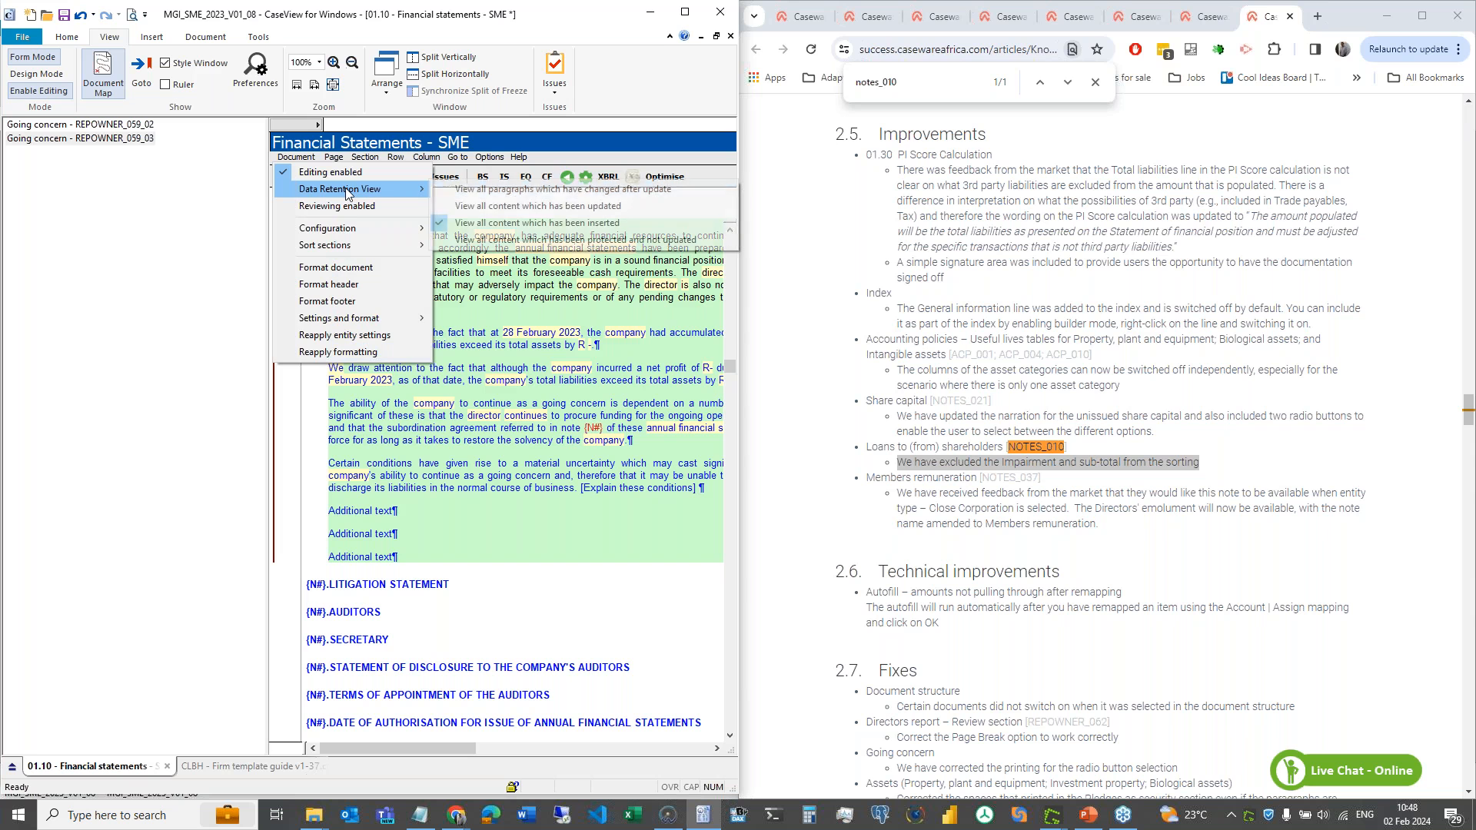
{"action": "left_click", "coordinate": [574, 240]}
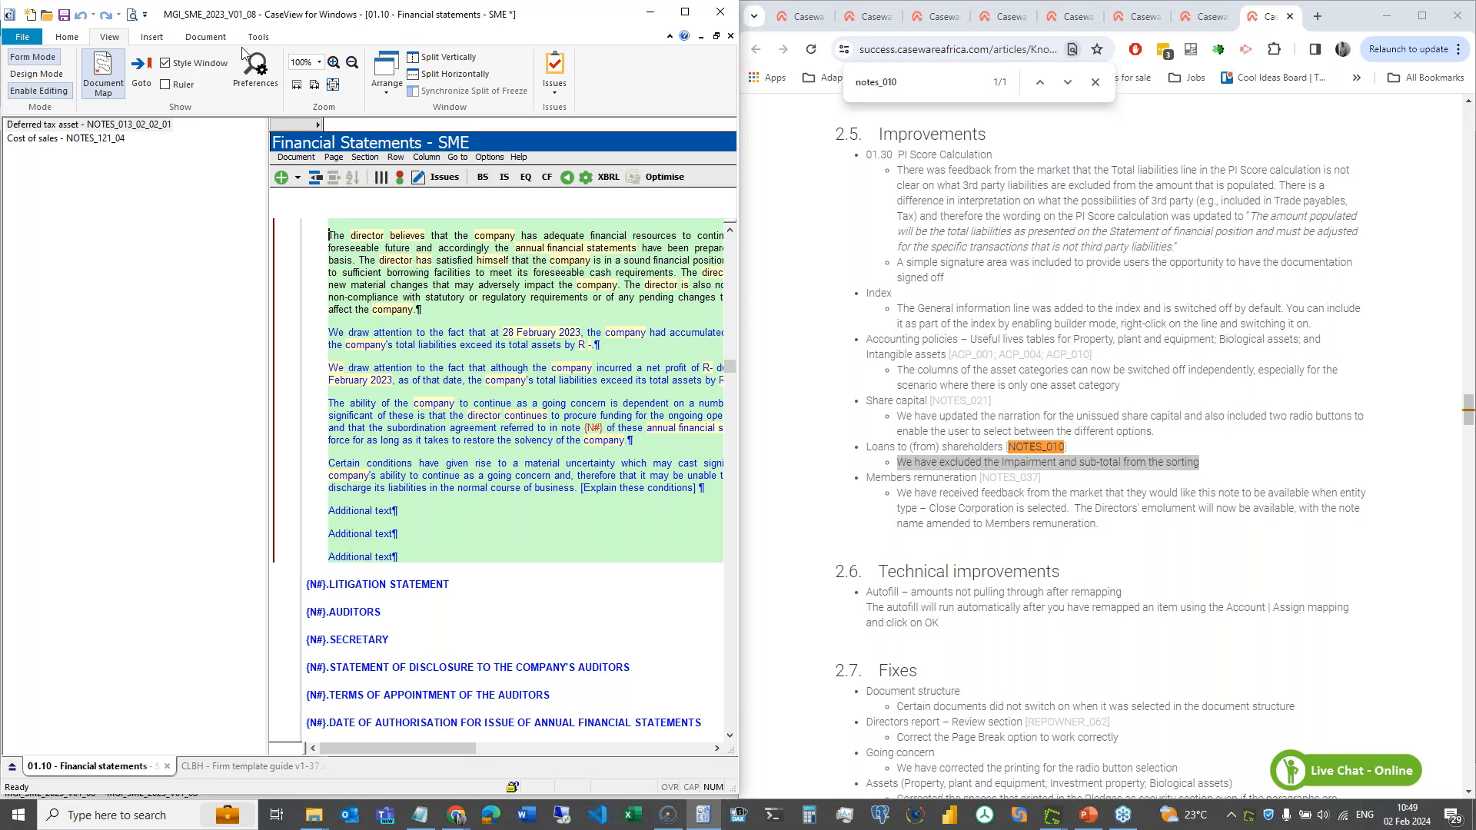
{"action": "left_click", "coordinate": [105, 141]}
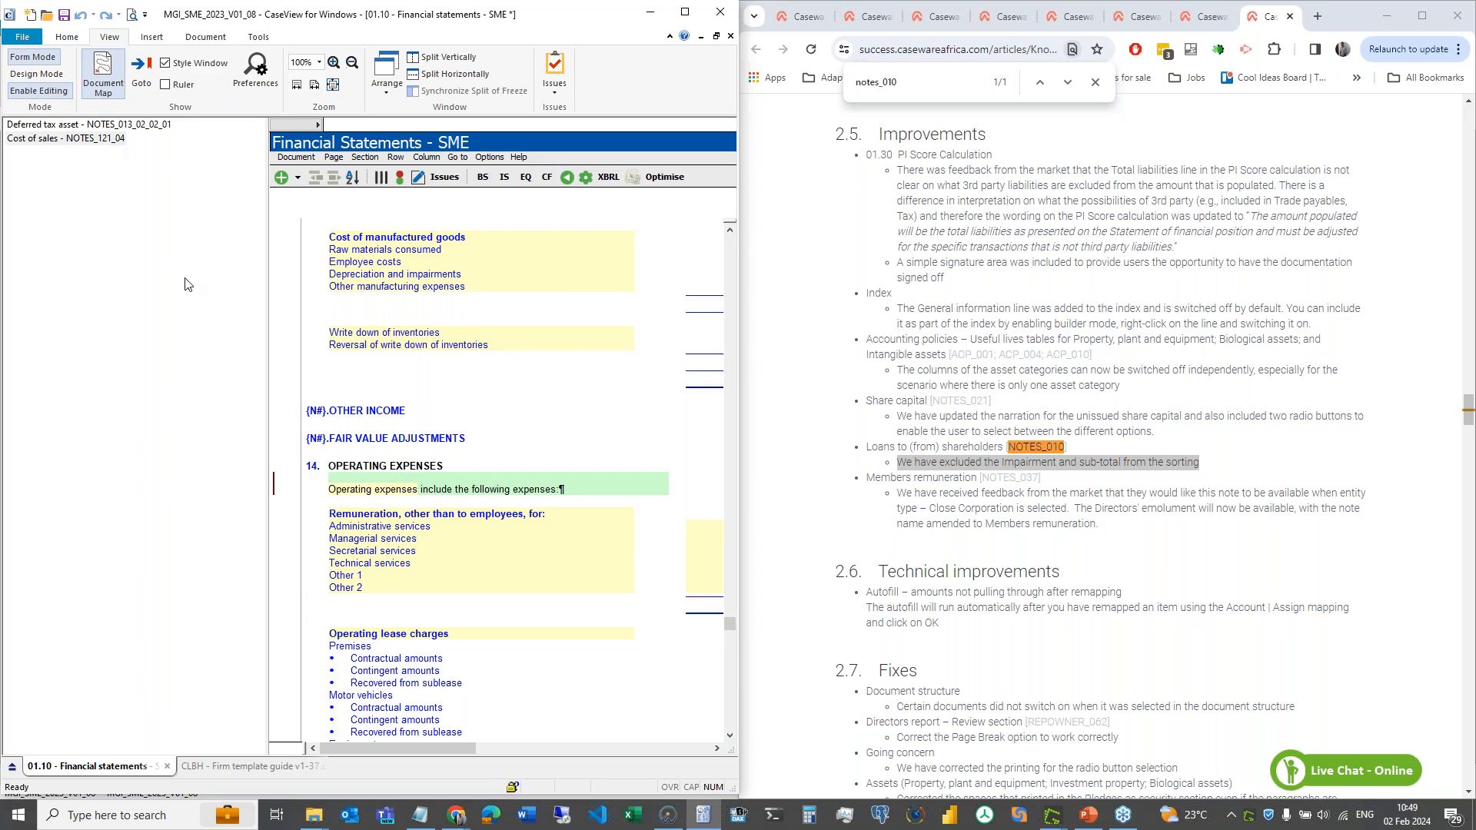
{"action": "scroll", "coordinate": [547, 432], "scroll_direction": "up", "scroll_amount": 8}
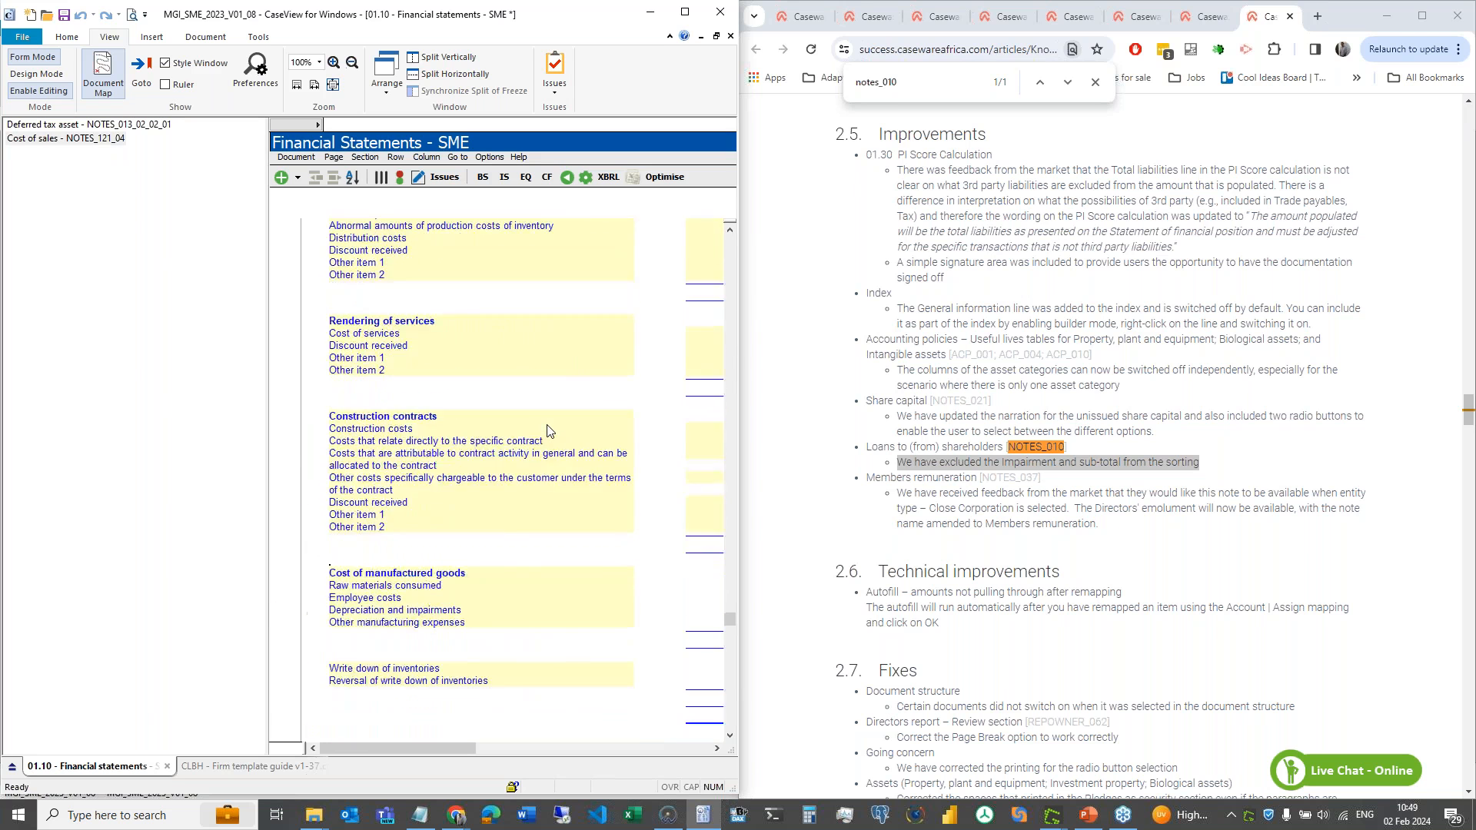
{"action": "left_click", "coordinate": [685, 12]}
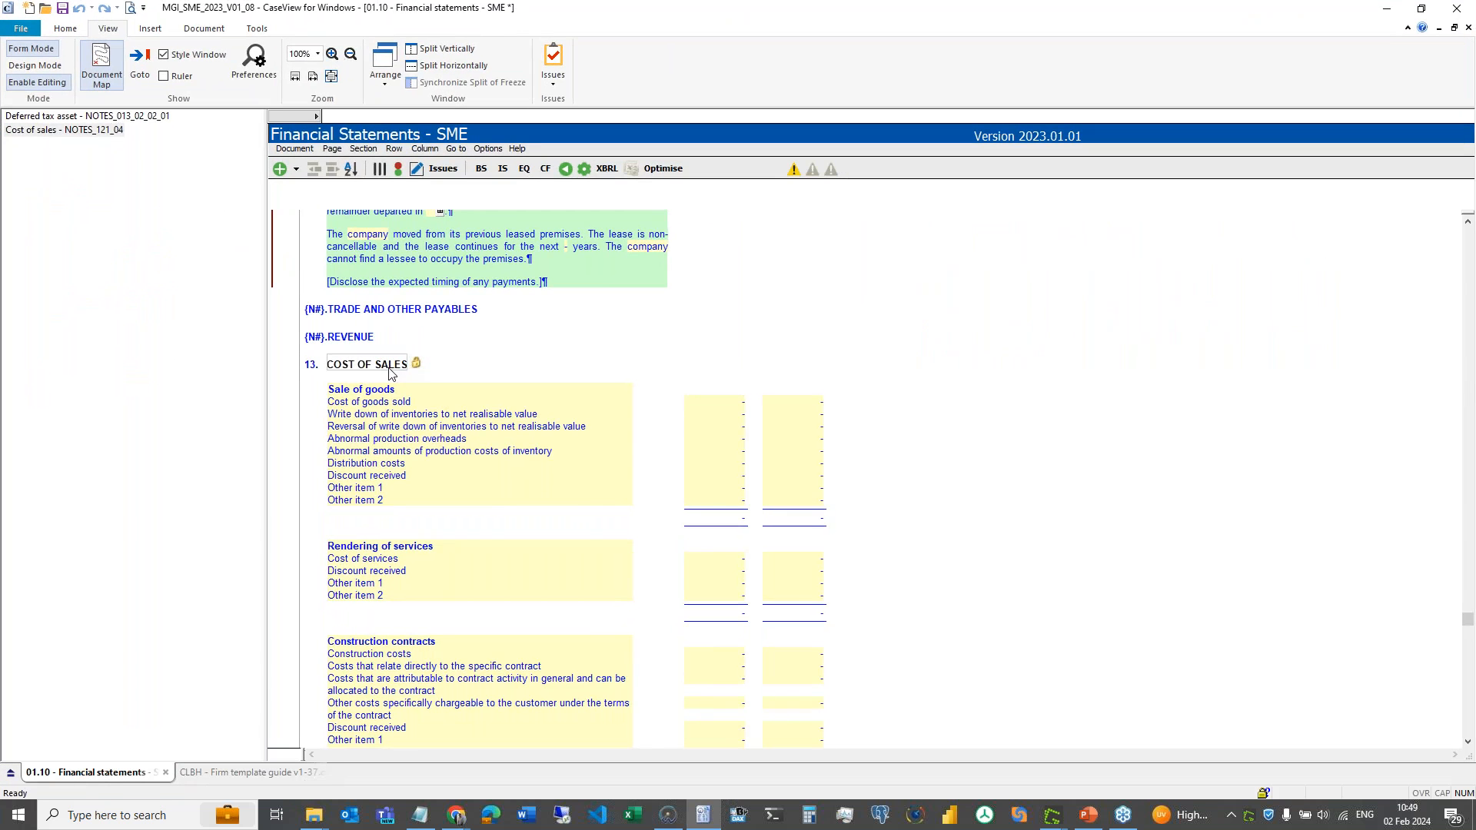
{"action": "scroll", "coordinate": [399, 470], "scroll_direction": "down", "scroll_amount": 2}
{"action": "scroll", "coordinate": [399, 470], "scroll_direction": "down", "scroll_amount": 1}
{"action": "scroll", "coordinate": [421, 385], "scroll_direction": "up", "scroll_amount": 3}
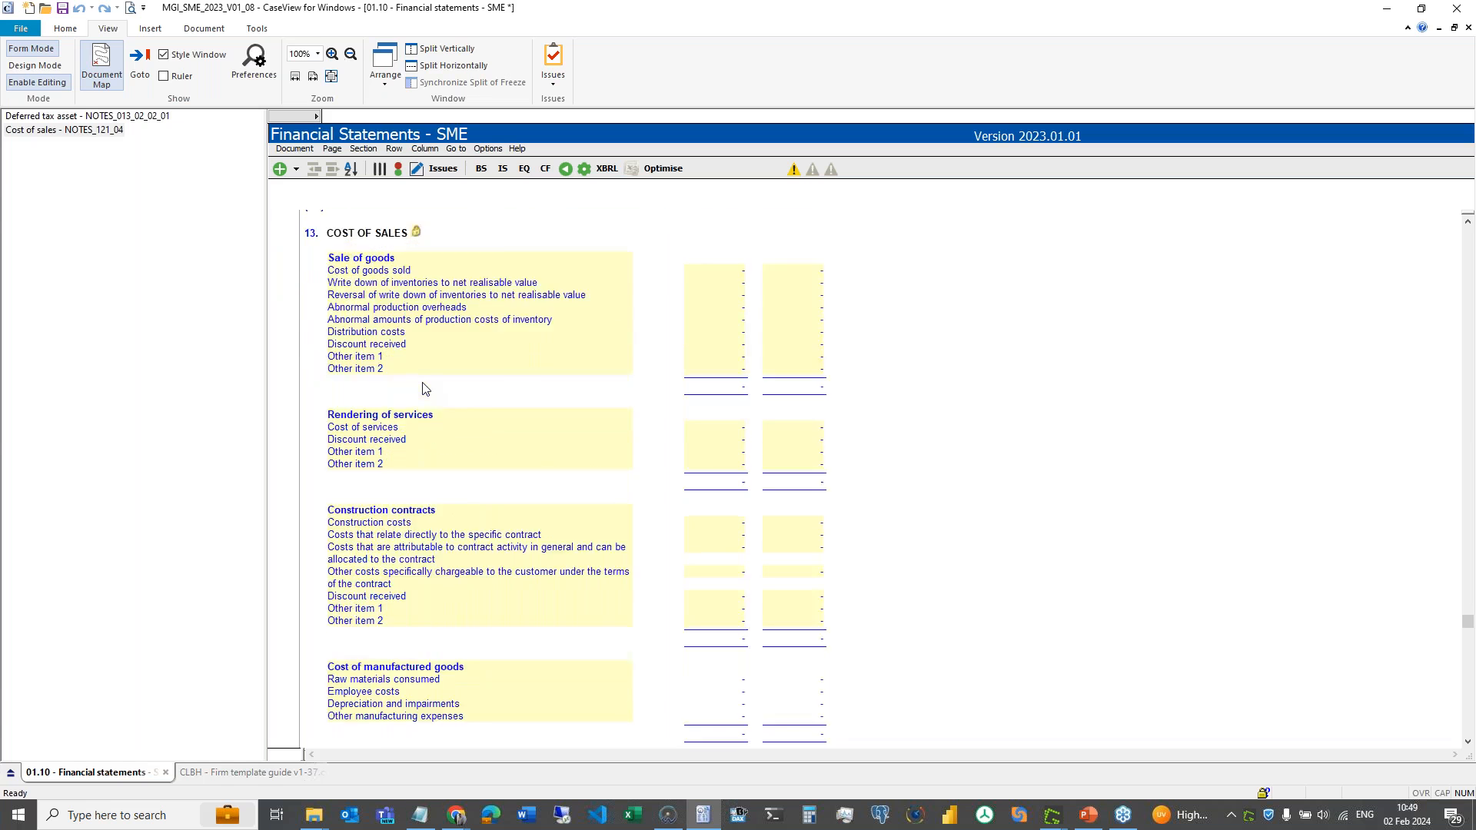
- Bring the Cost of manufactured goods table under the COST OF SALES heading into view
{"action": "right_click", "coordinate": [389, 385]}
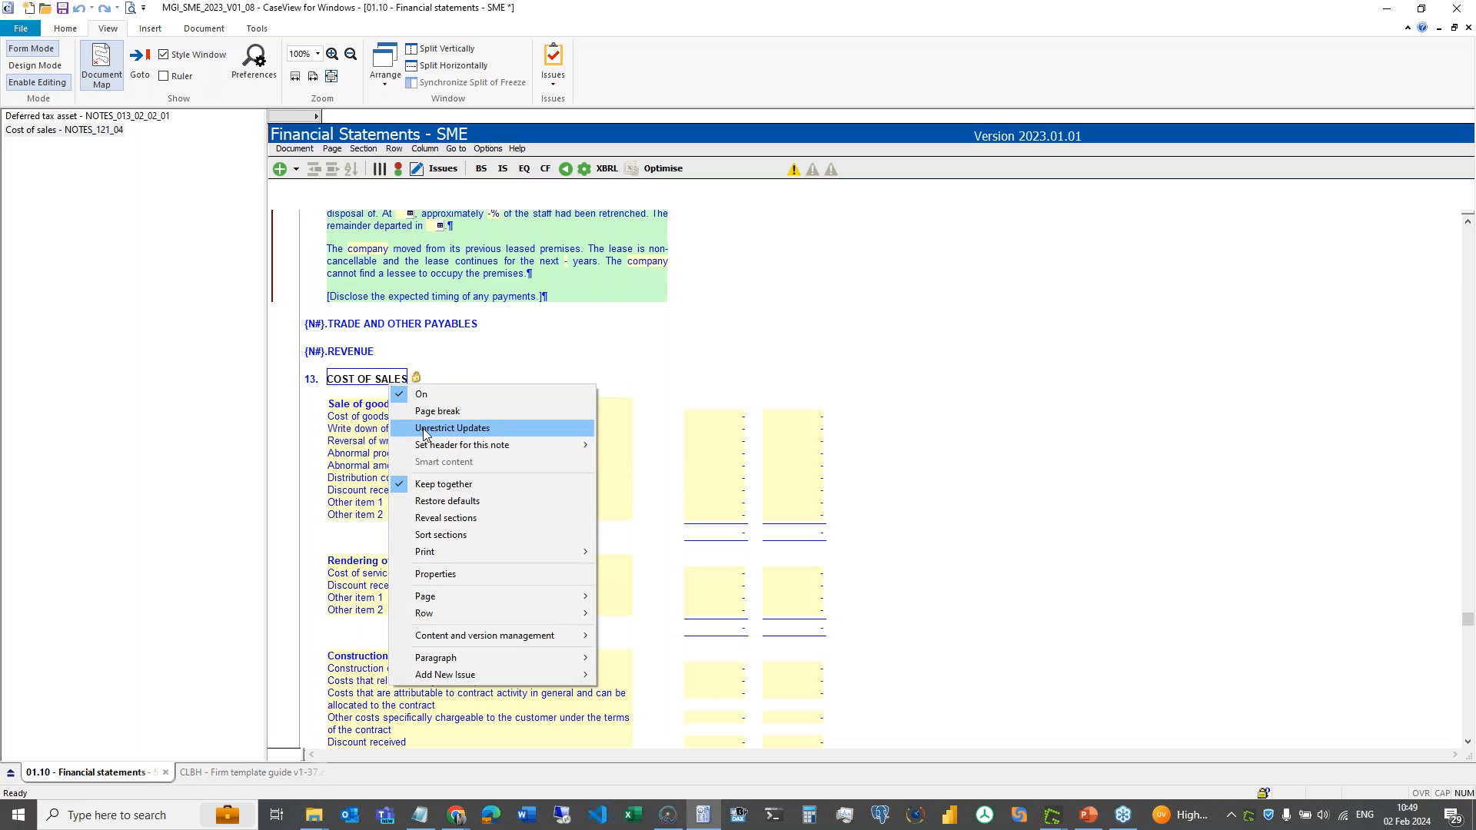
{"action": "left_click", "coordinate": [360, 382]}
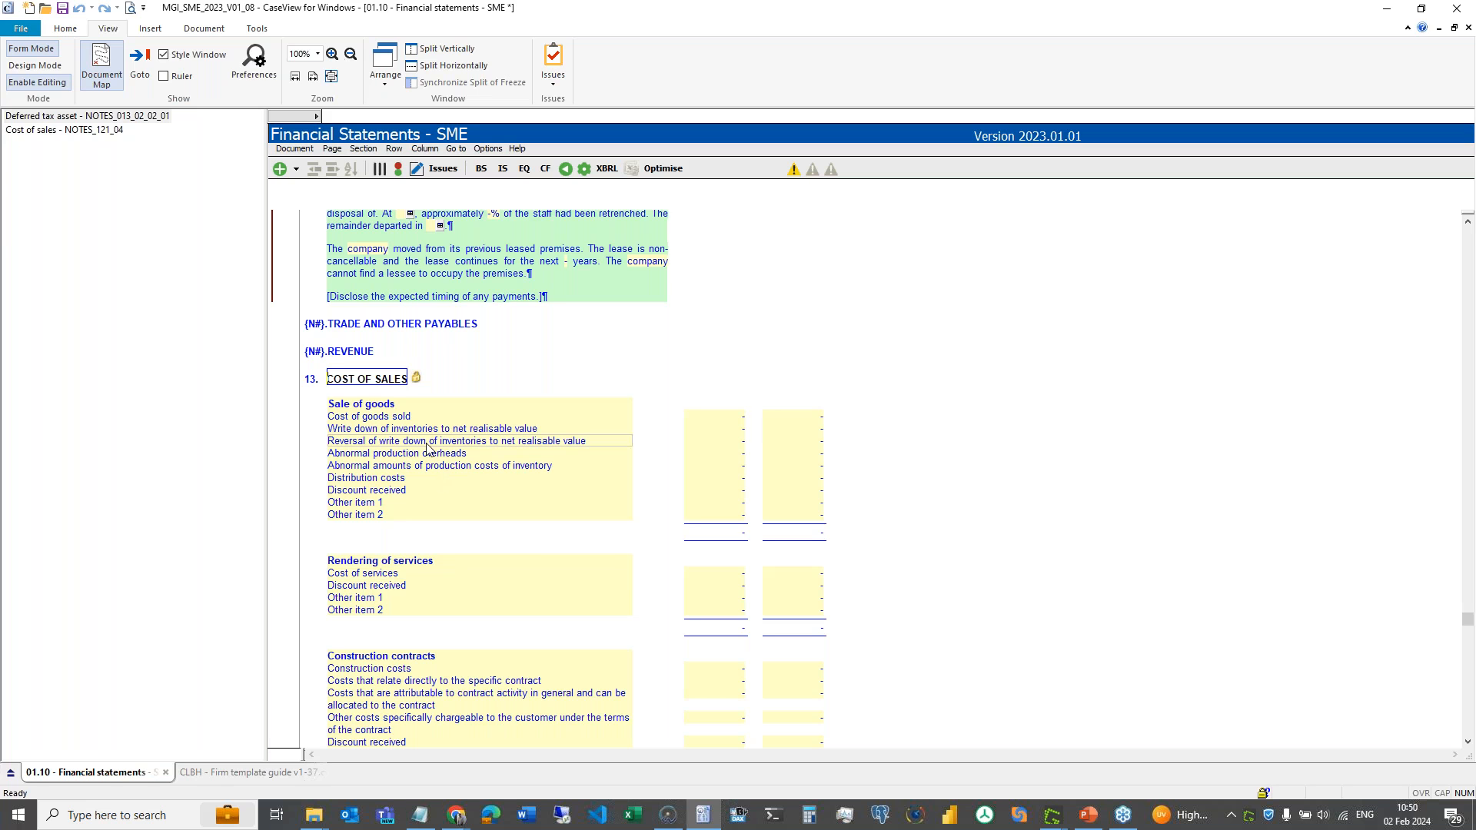
{"action": "left_click", "coordinate": [68, 130]}
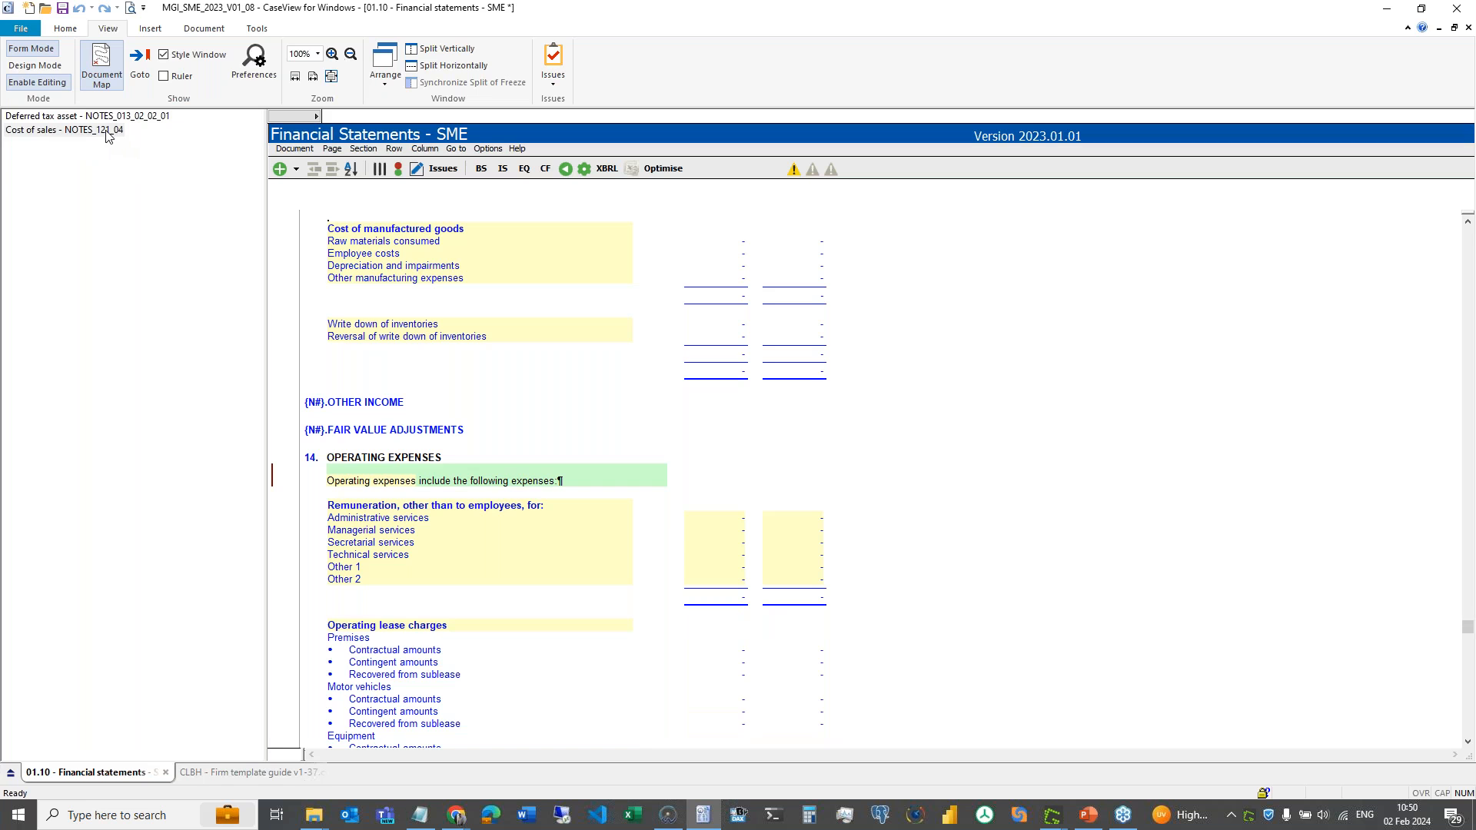
{"action": "left_click", "coordinate": [386, 237]}
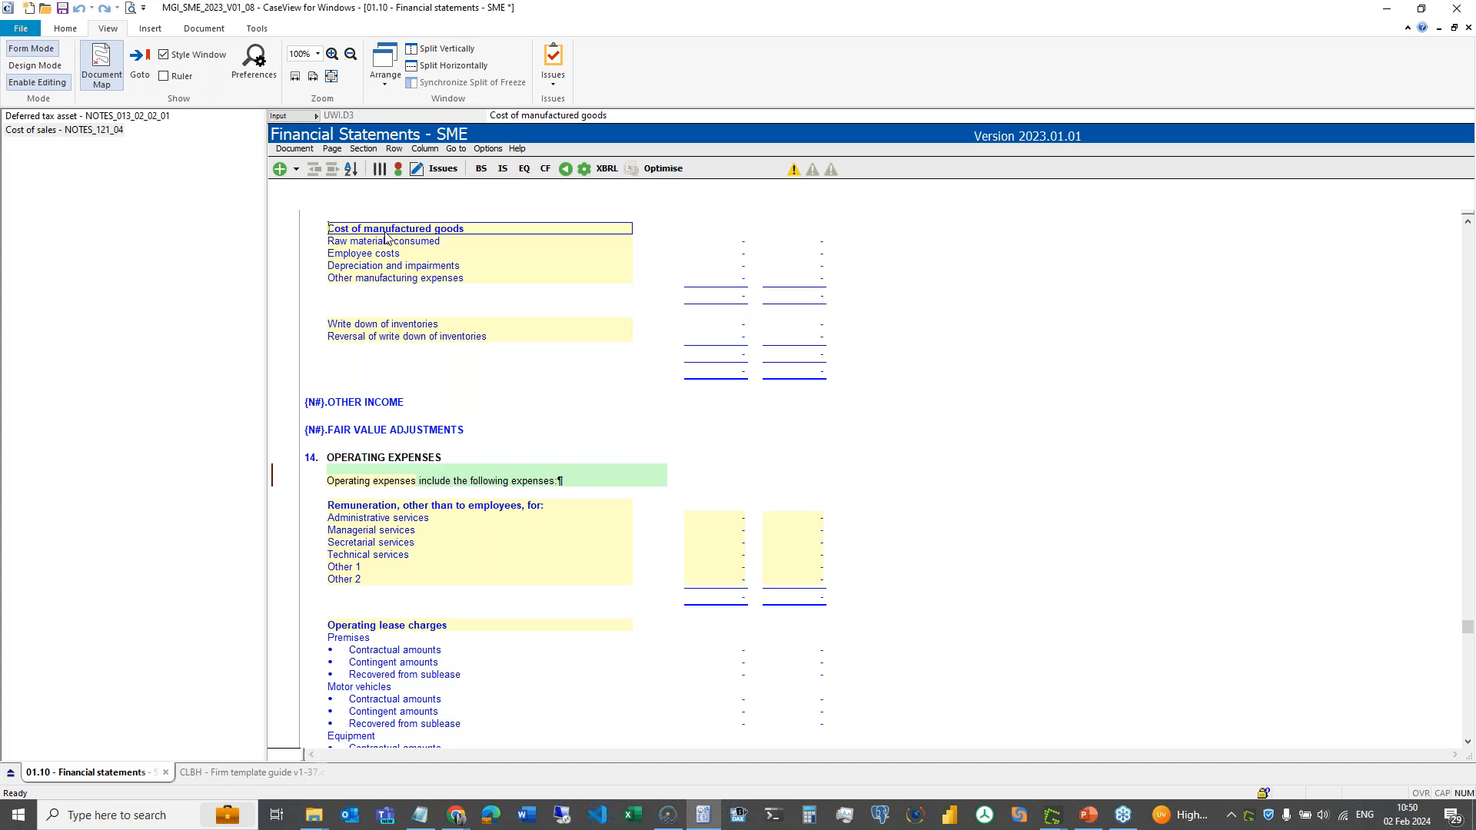
{"action": "scroll", "coordinate": [386, 236], "scroll_direction": "up", "scroll_amount": 12}
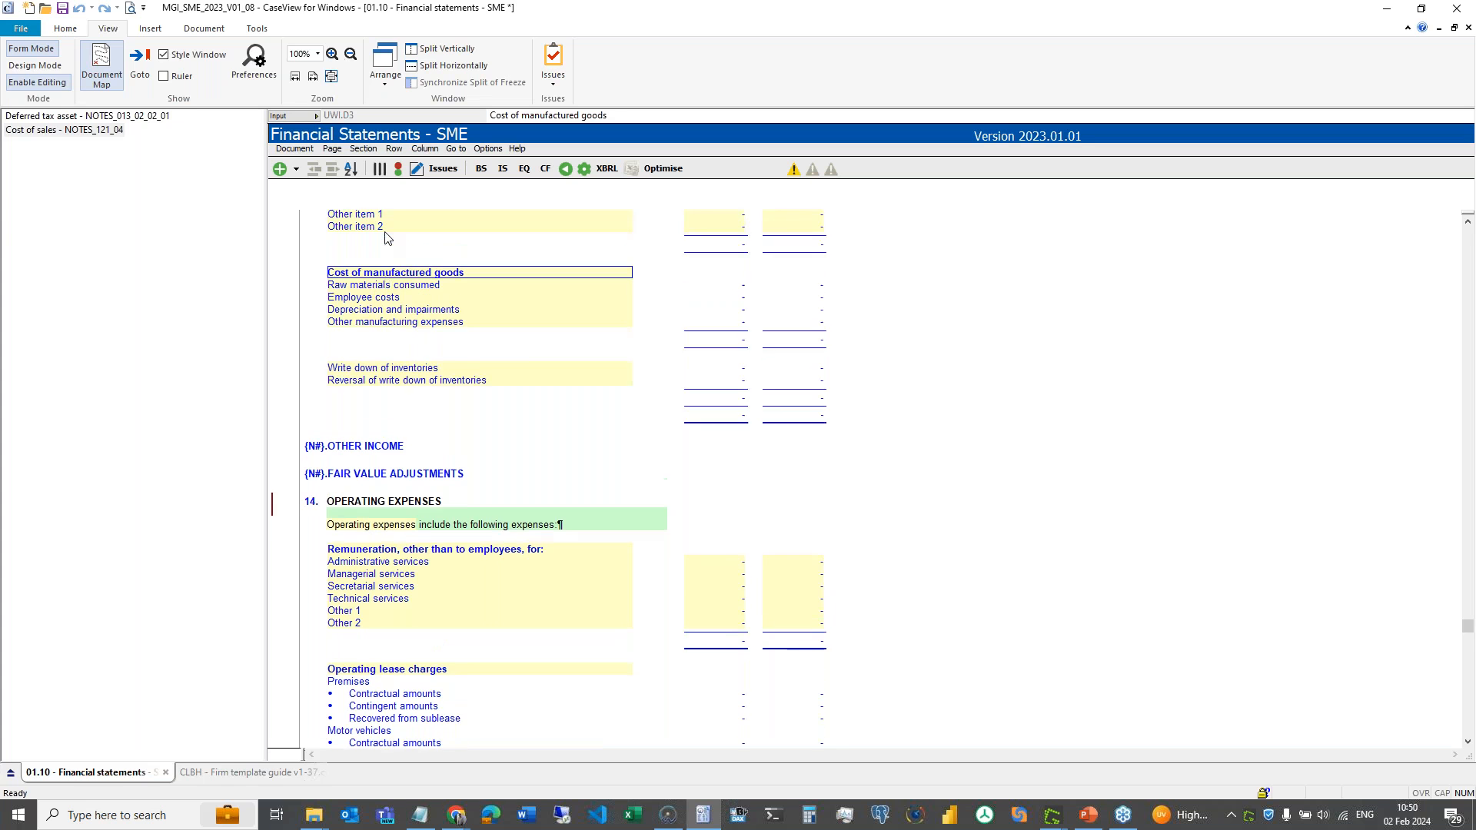
{"action": "scroll", "coordinate": [396, 411], "scroll_direction": "up", "scroll_amount": 3}
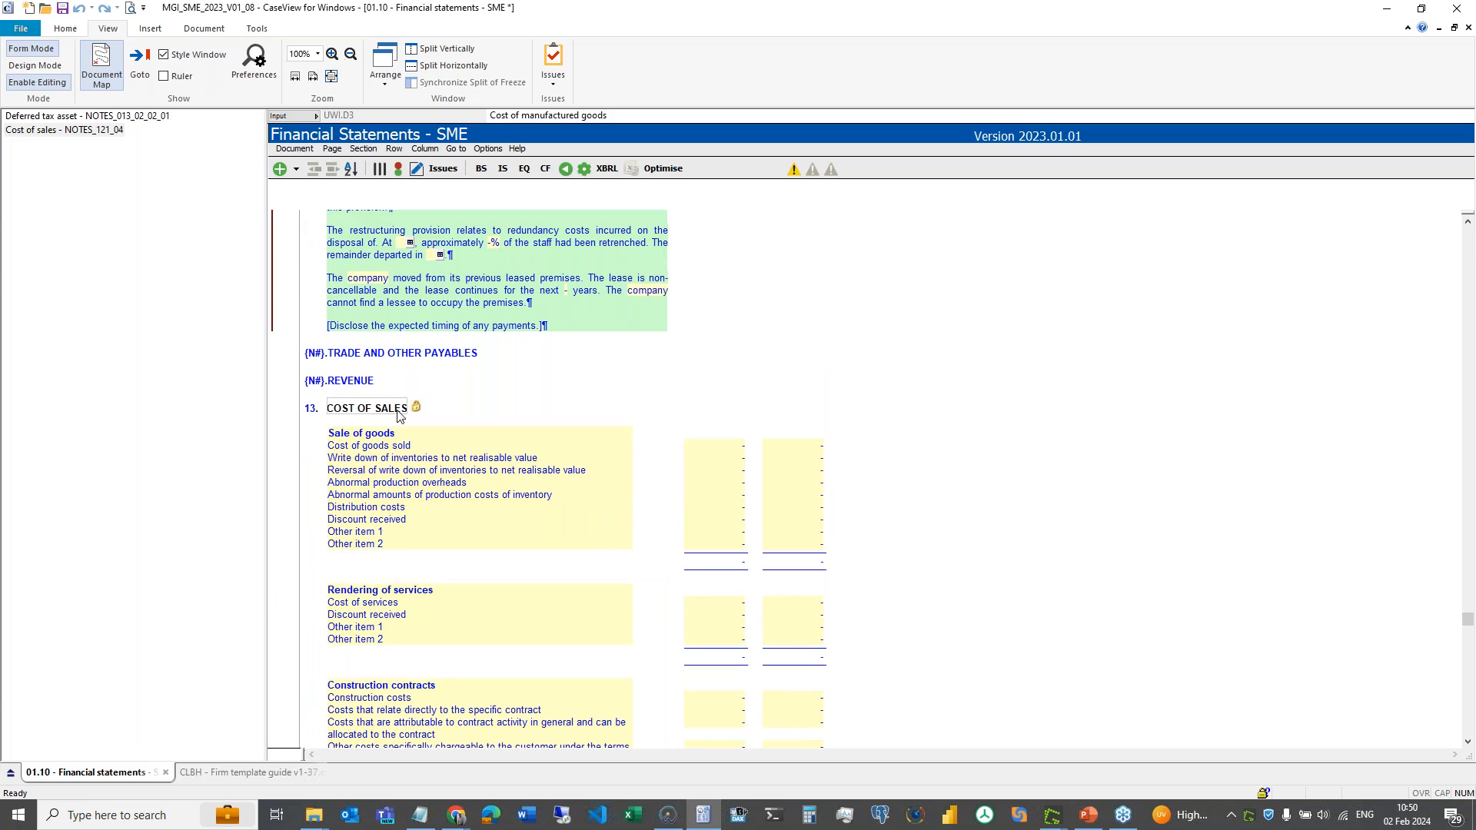
{"action": "left_click", "coordinate": [394, 410]}
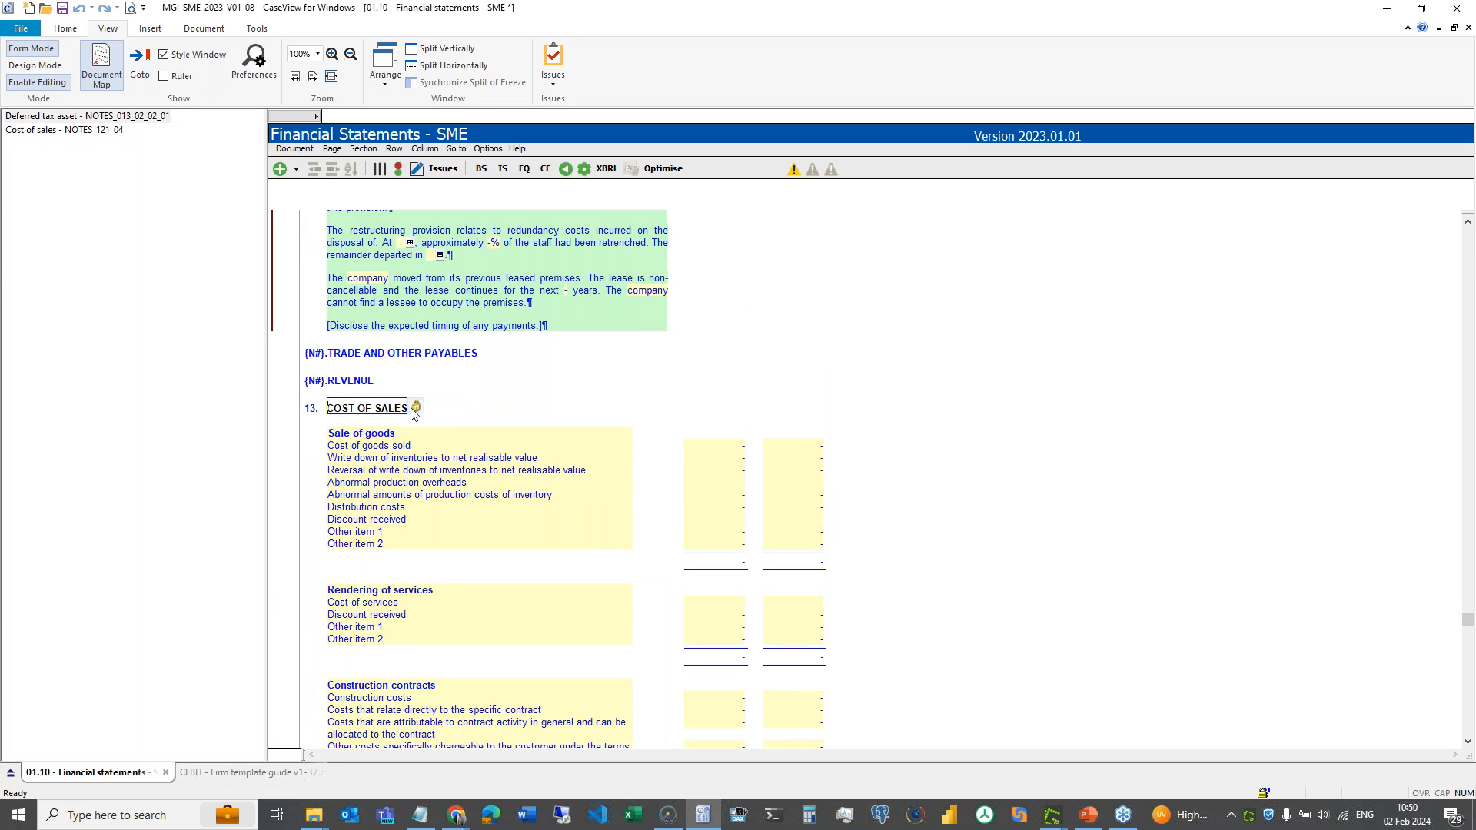
{"action": "scroll", "coordinate": [435, 444], "scroll_direction": "down", "scroll_amount": 4}
{"action": "scroll", "coordinate": [435, 444], "scroll_direction": "down", "scroll_amount": 4}
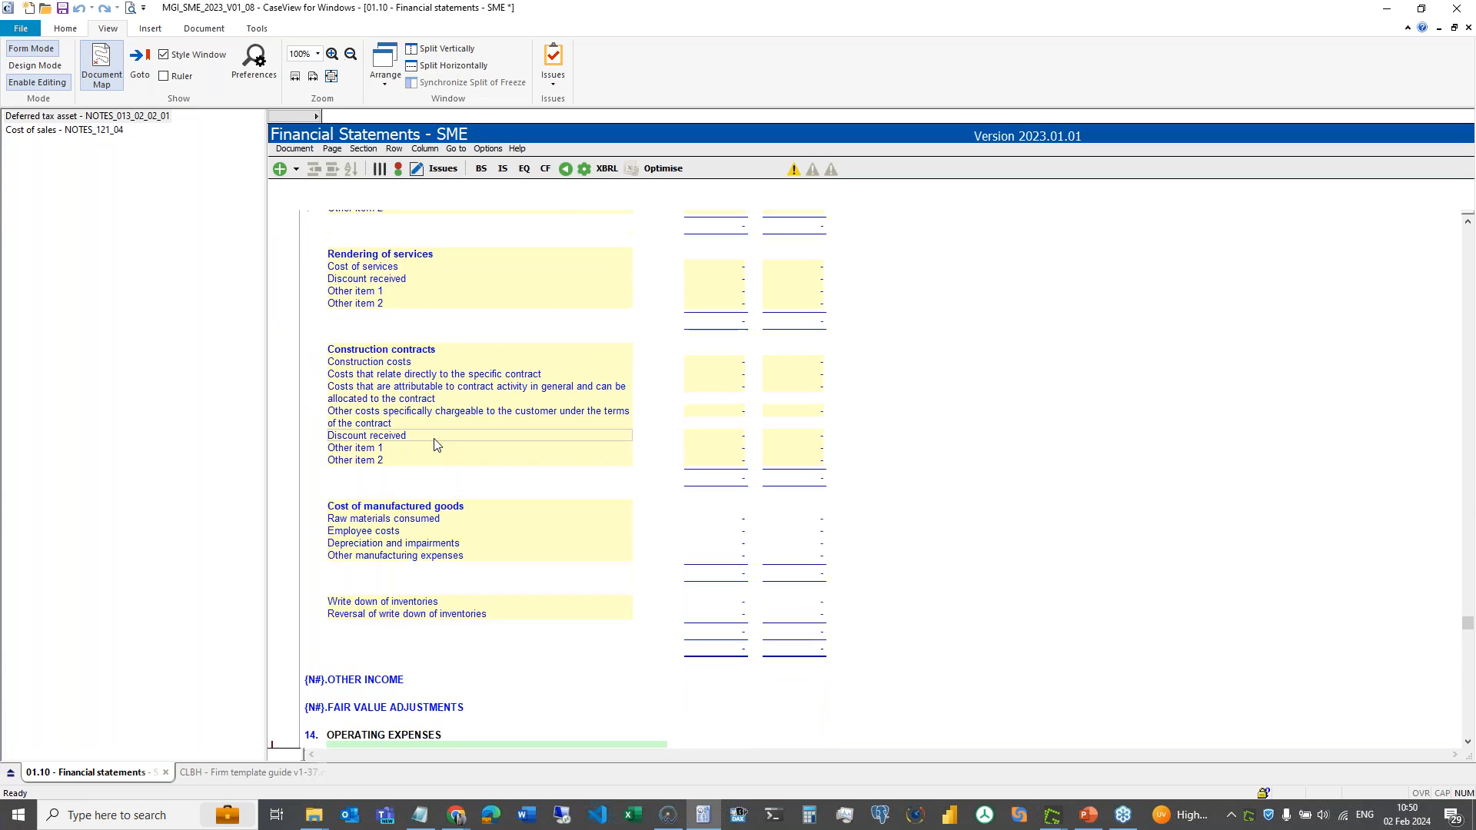
{"action": "left_click", "coordinate": [445, 509]}
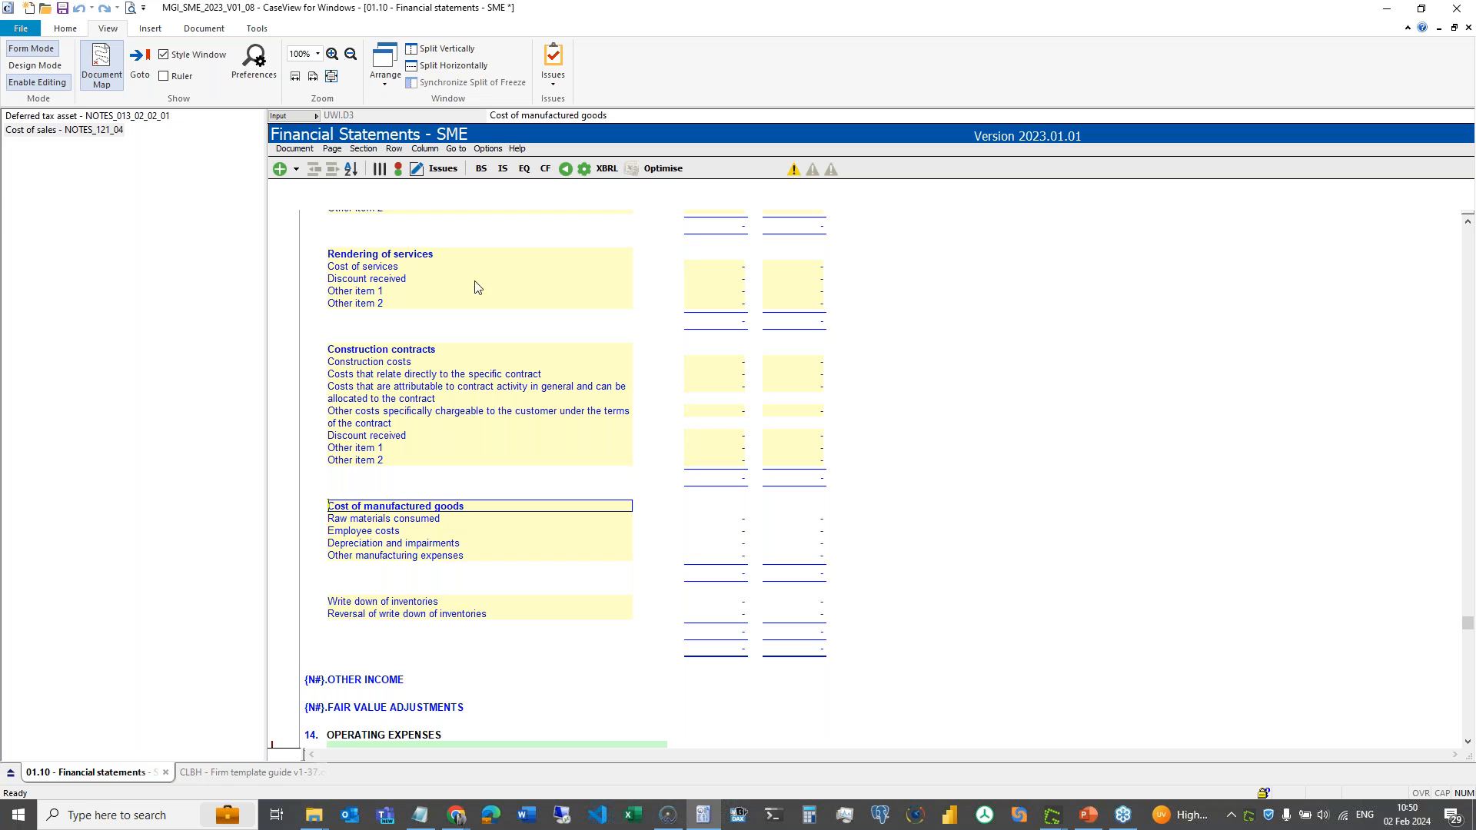
- Search the release notes for notes_121 and highlight the Cost of manufactured goods fix
{"action": "mouse_move", "coordinate": [385, 23]}
{"action": "left_mouse_down"}
{"action": "mouse_move", "coordinate": [304, 20]}
{"action": "mouse_move", "coordinate": [384, 23]}
{"action": "mouse_move", "coordinate": [362, 22]}
{"action": "left_mouse_up"}
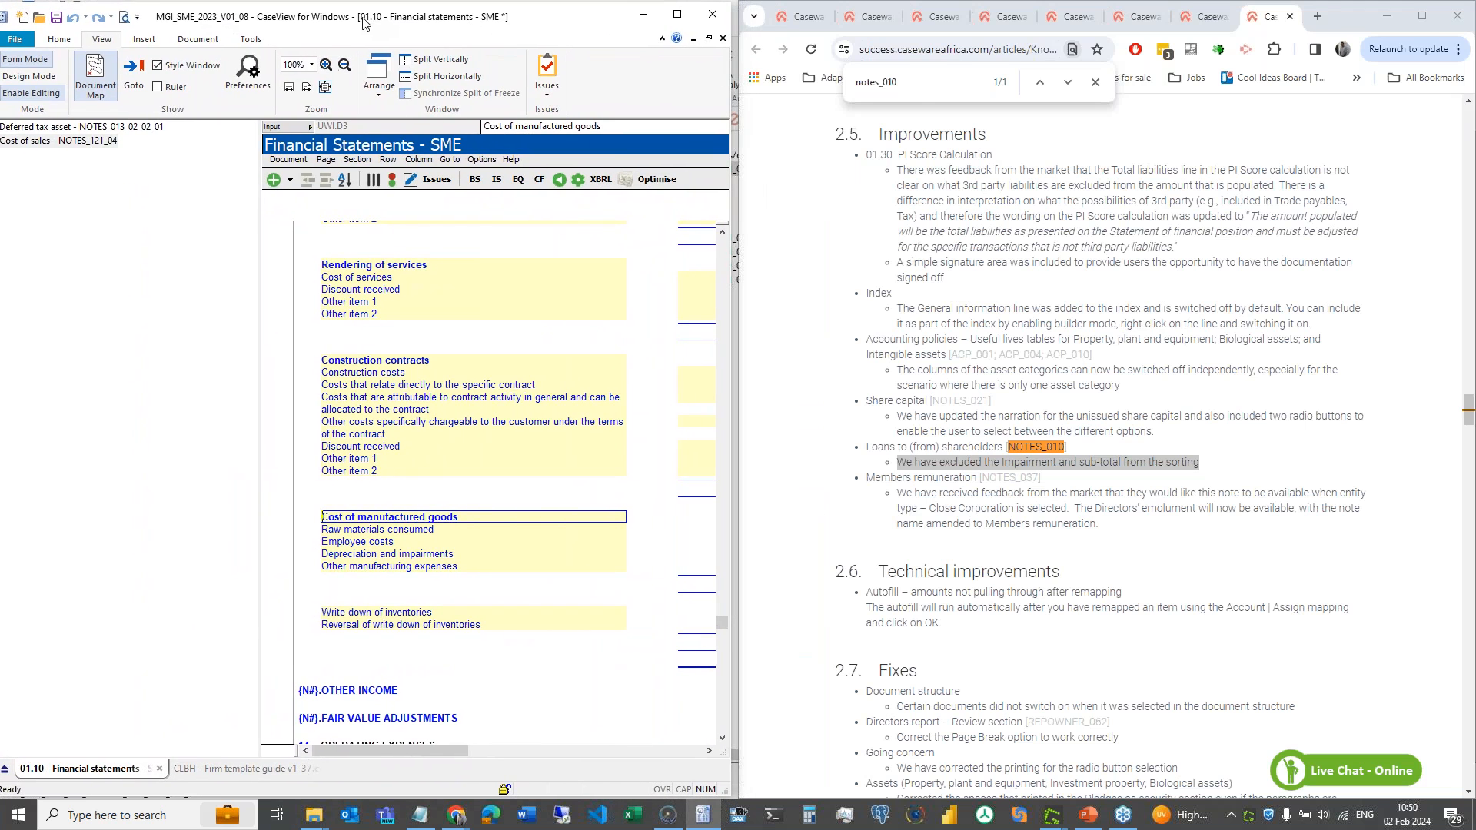
{"action": "left_click", "coordinate": [917, 84]}
{"action": "type", "text": "notes"}
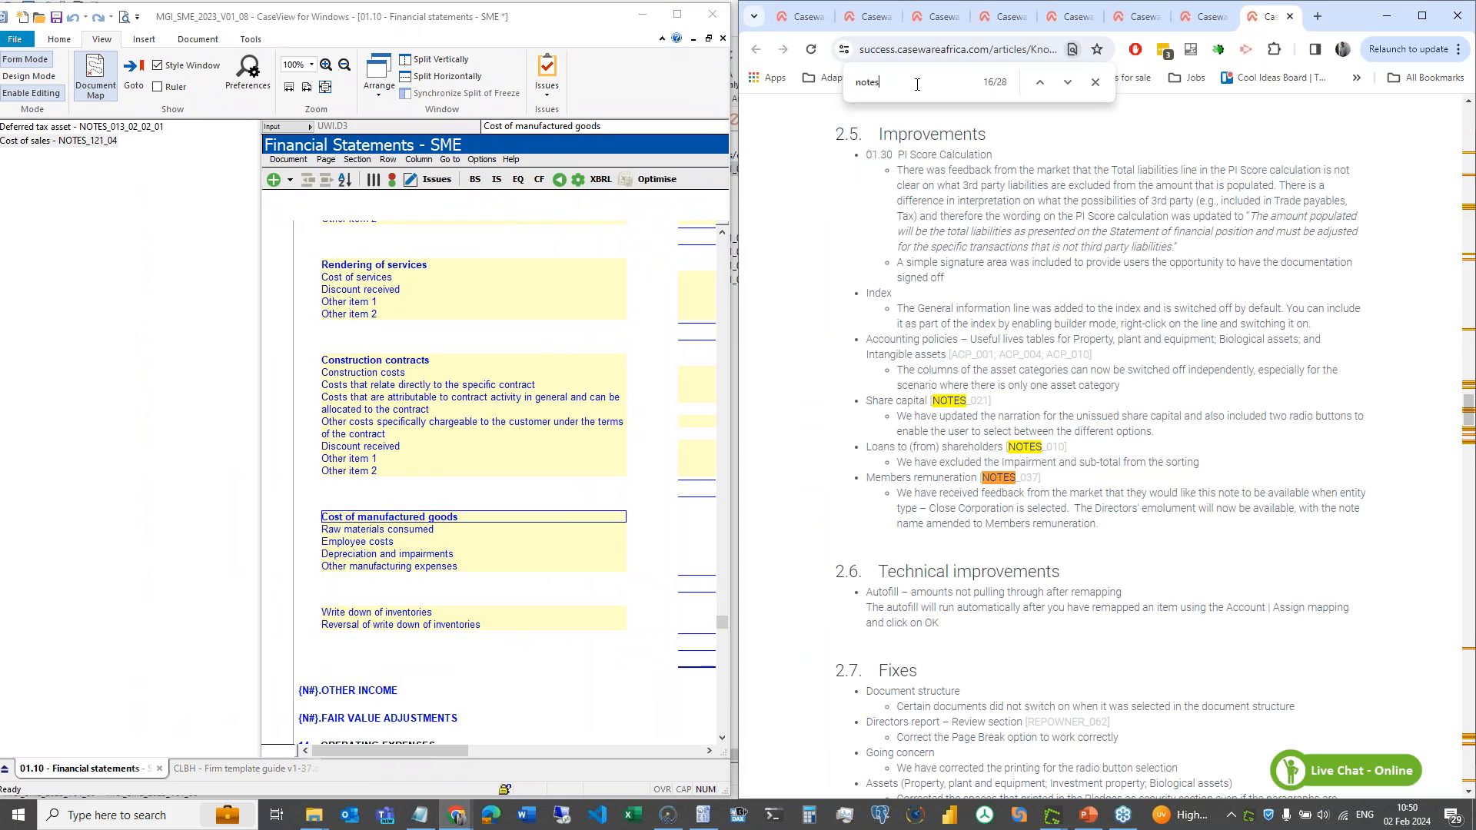
{"action": "type", "text": "_121"}
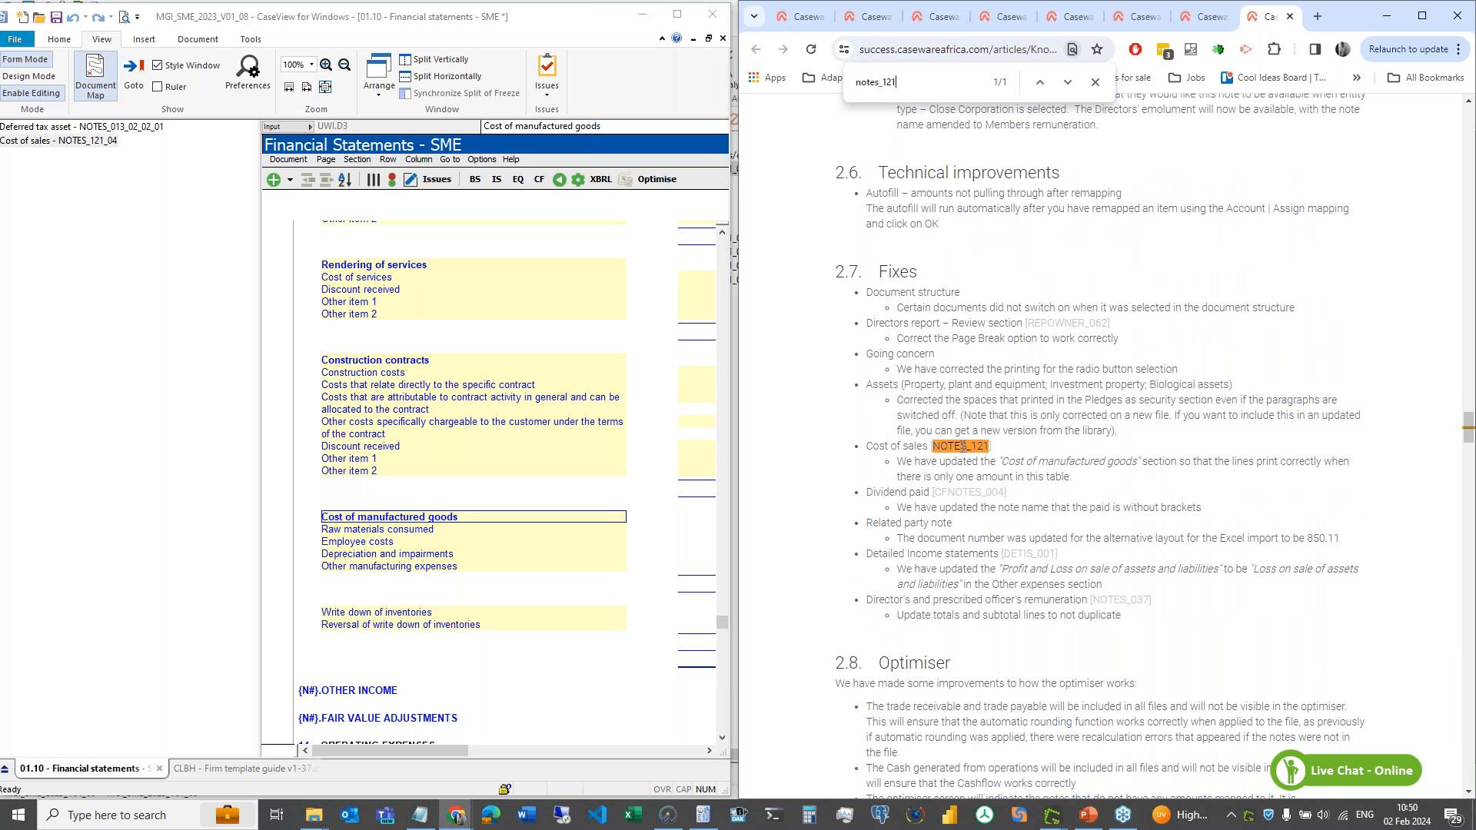
{"action": "left_click_drag", "start_coordinate": [899, 463], "coordinate": [1074, 480]}
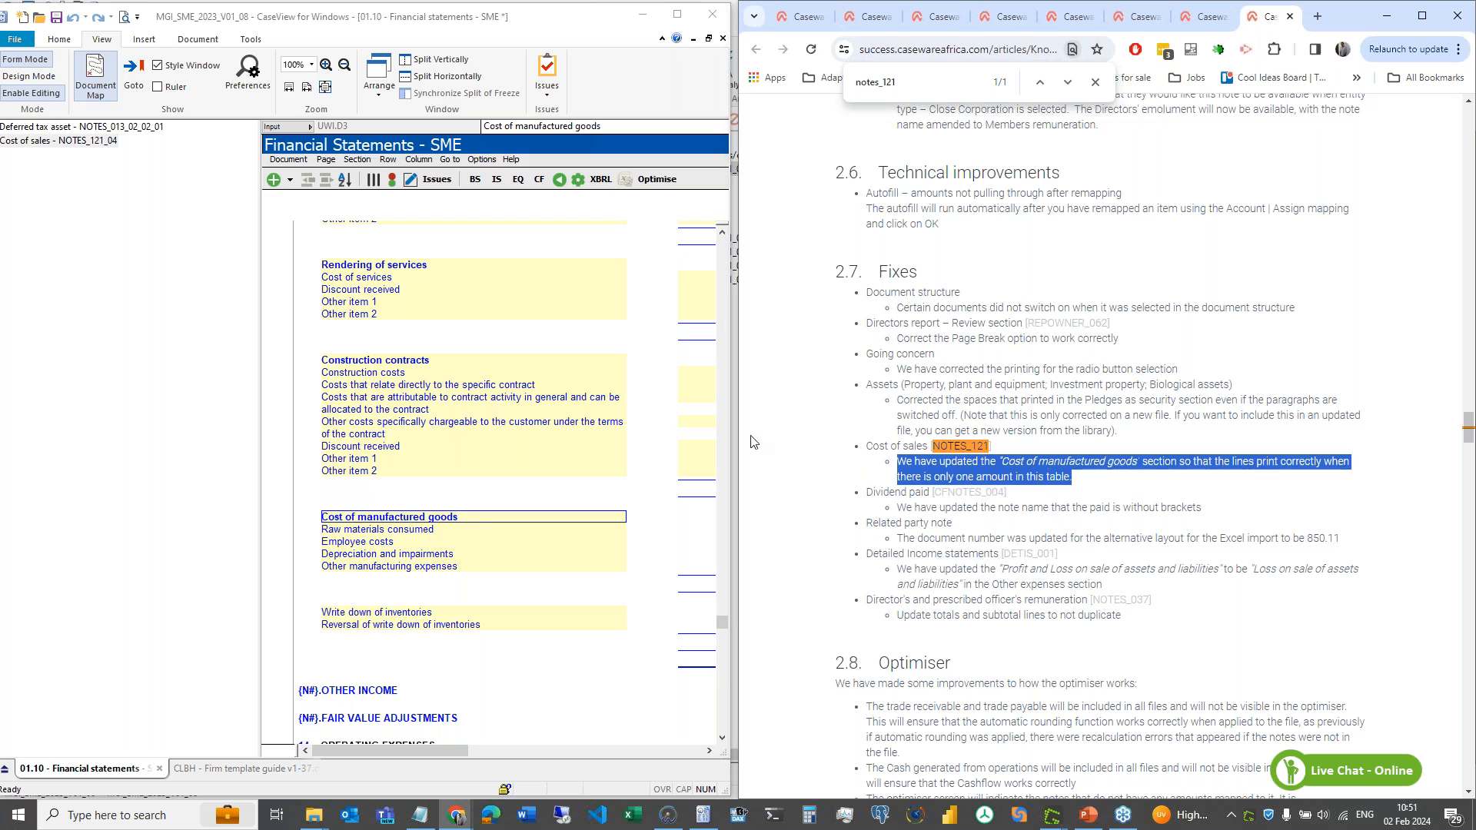
{"action": "left_click", "coordinate": [492, 529]}
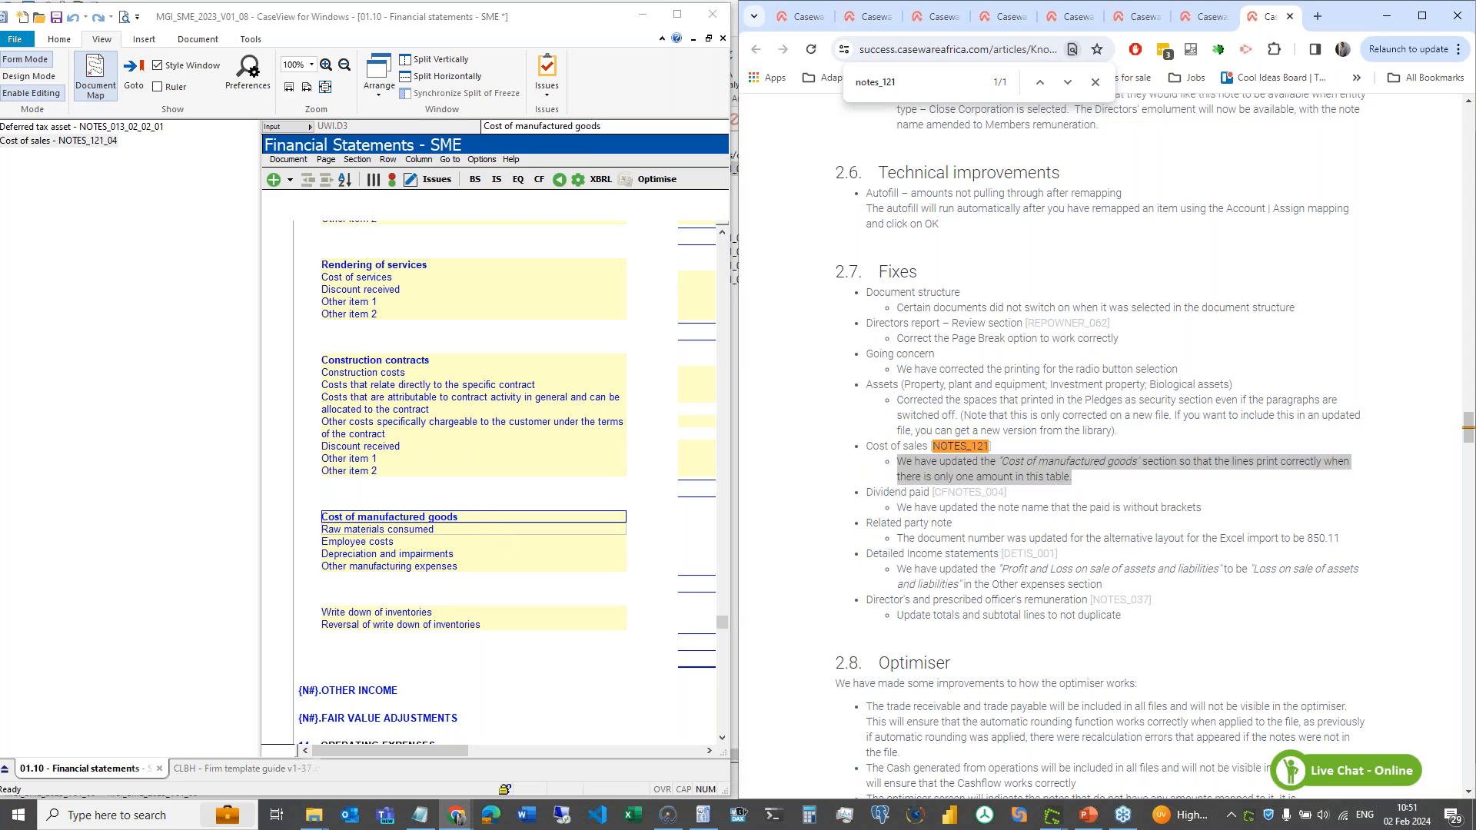
- Maximize CaseView and select the Raw materials consumed amount in the Cost of manufactured goods table
{"action": "left_click", "coordinate": [675, 15]}
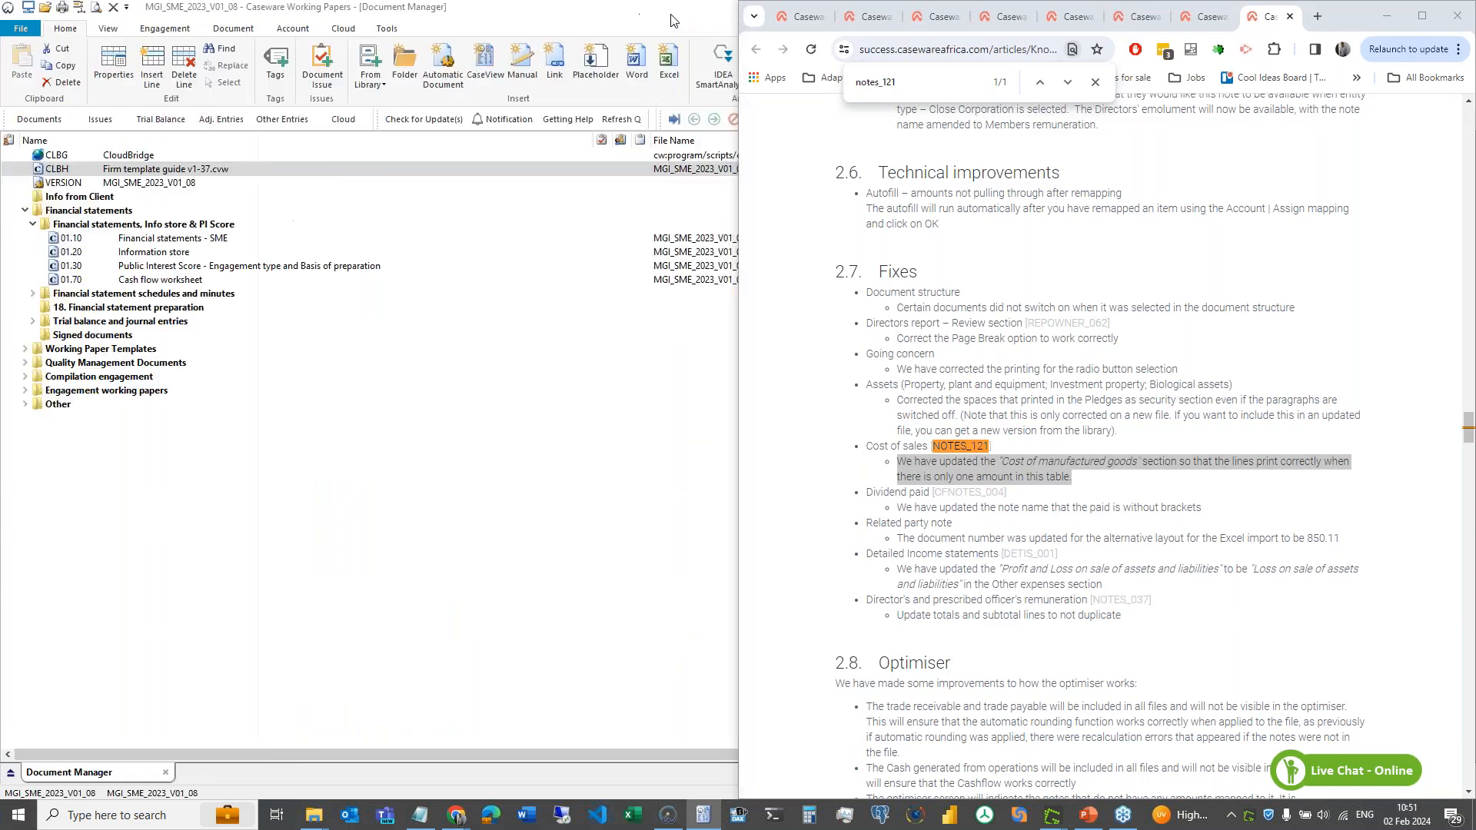
{"action": "left_click", "coordinate": [736, 522]}
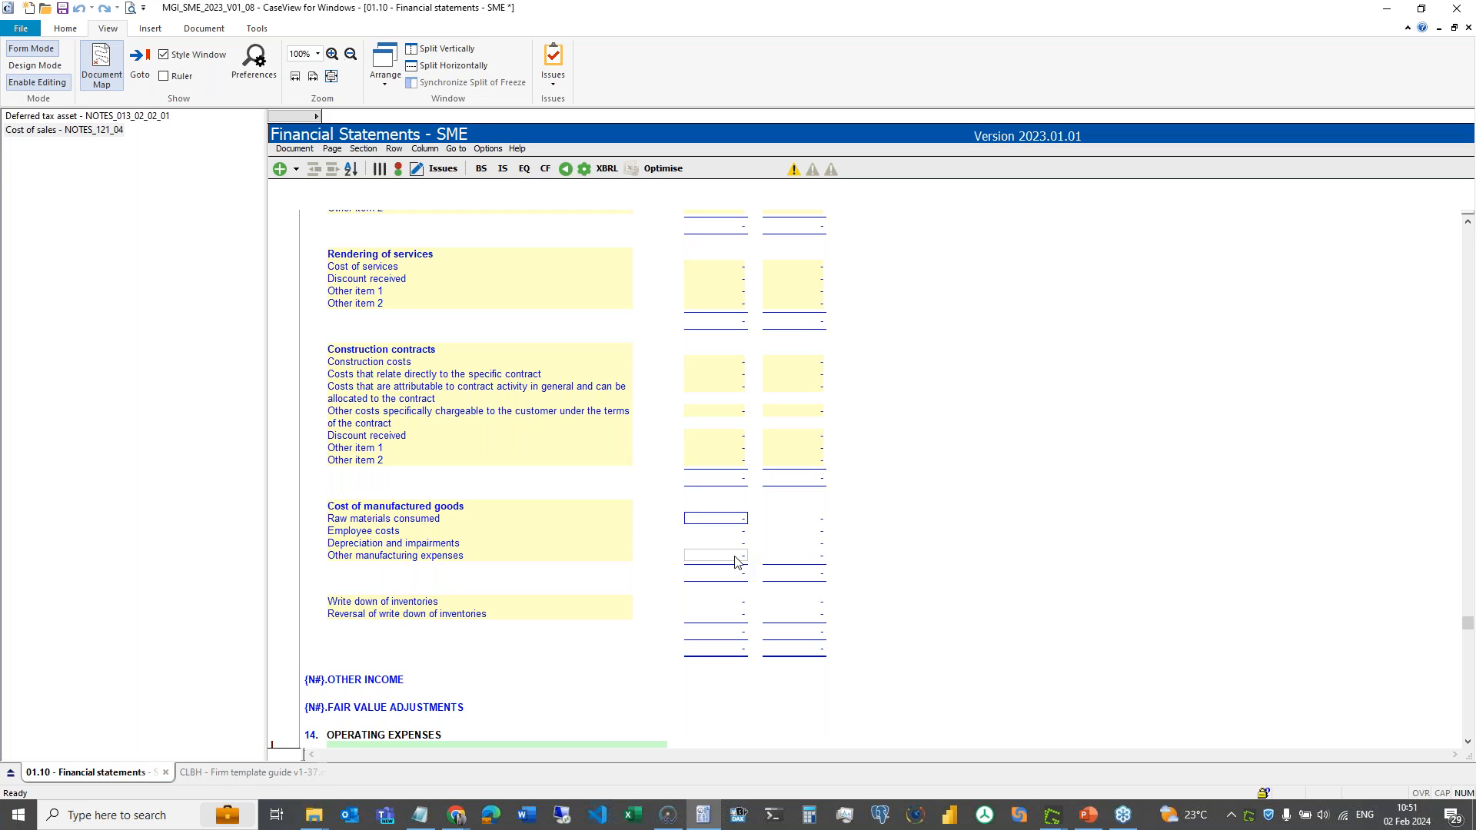
{"action": "left_click", "coordinate": [424, 506]}
{"action": "right_click", "coordinate": [427, 510]}
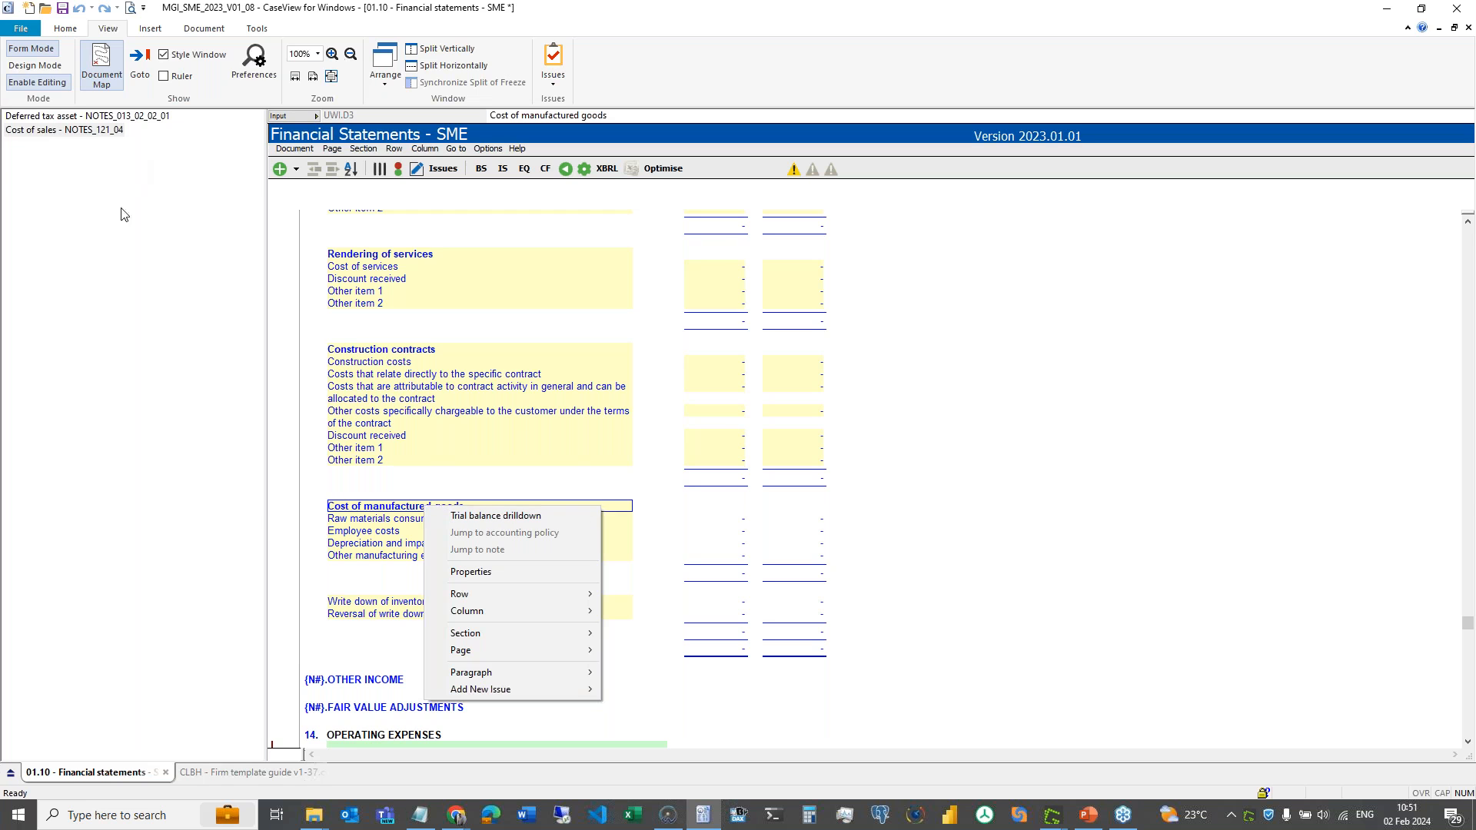
{"action": "left_click", "coordinate": [308, 150]}
{"action": "mouse_move", "coordinate": [340, 186]}
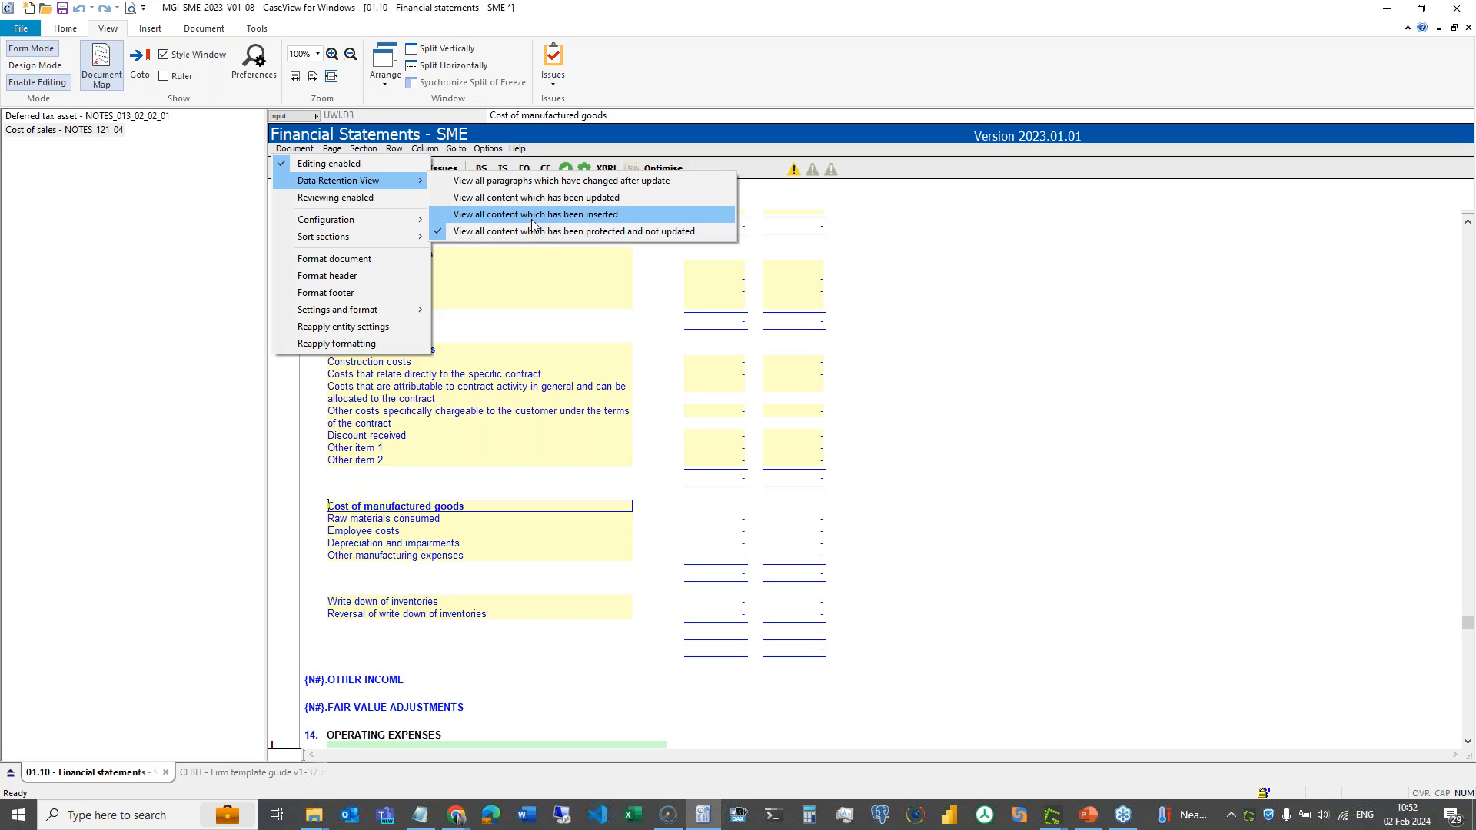
{"action": "left_click", "coordinate": [244, 775]}
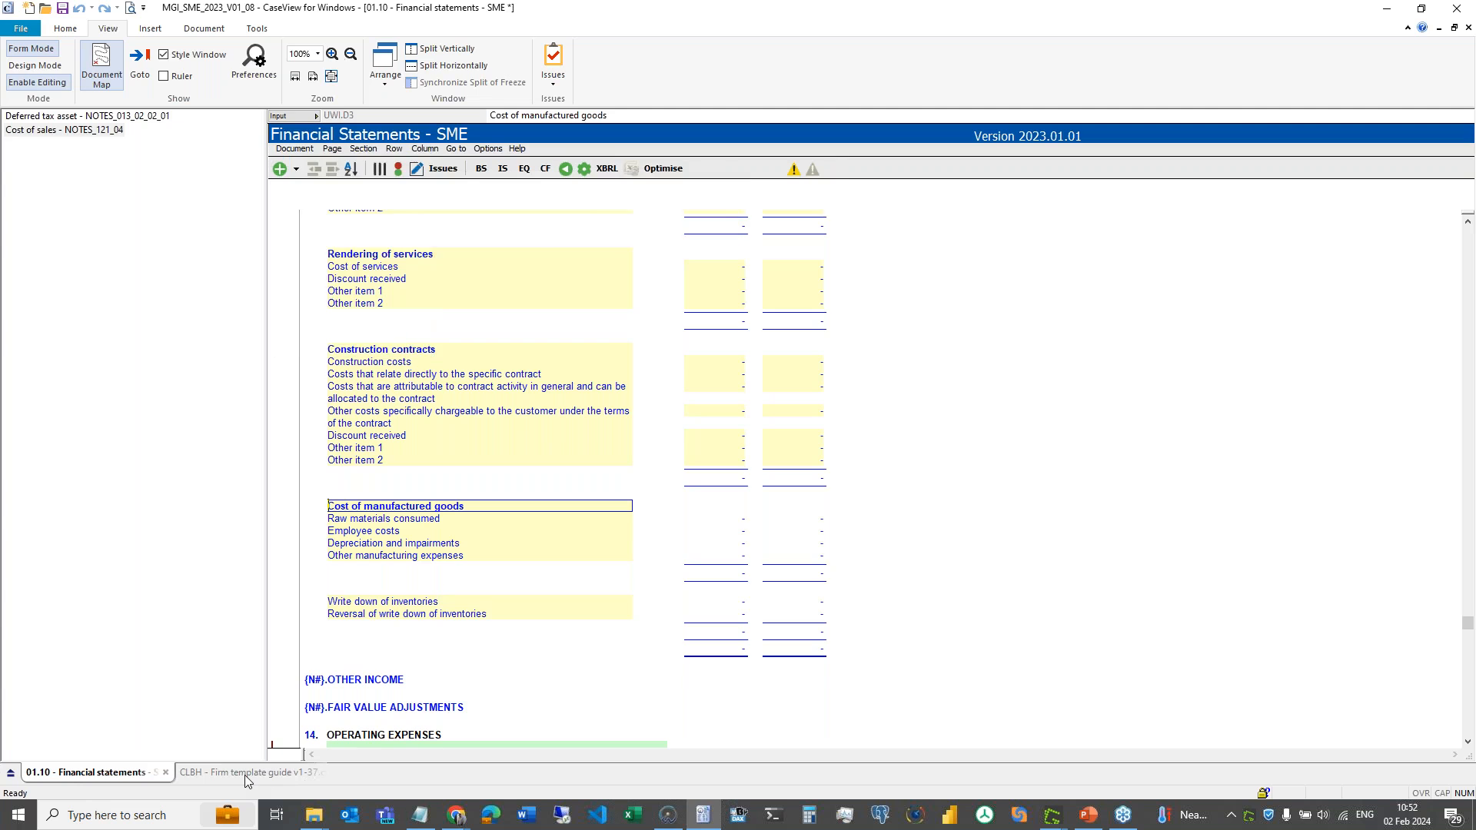
- Answer YES for Review release notes and the inserted, paragraph, updated and restricted sections checks
{"action": "left_click", "coordinate": [244, 775]}
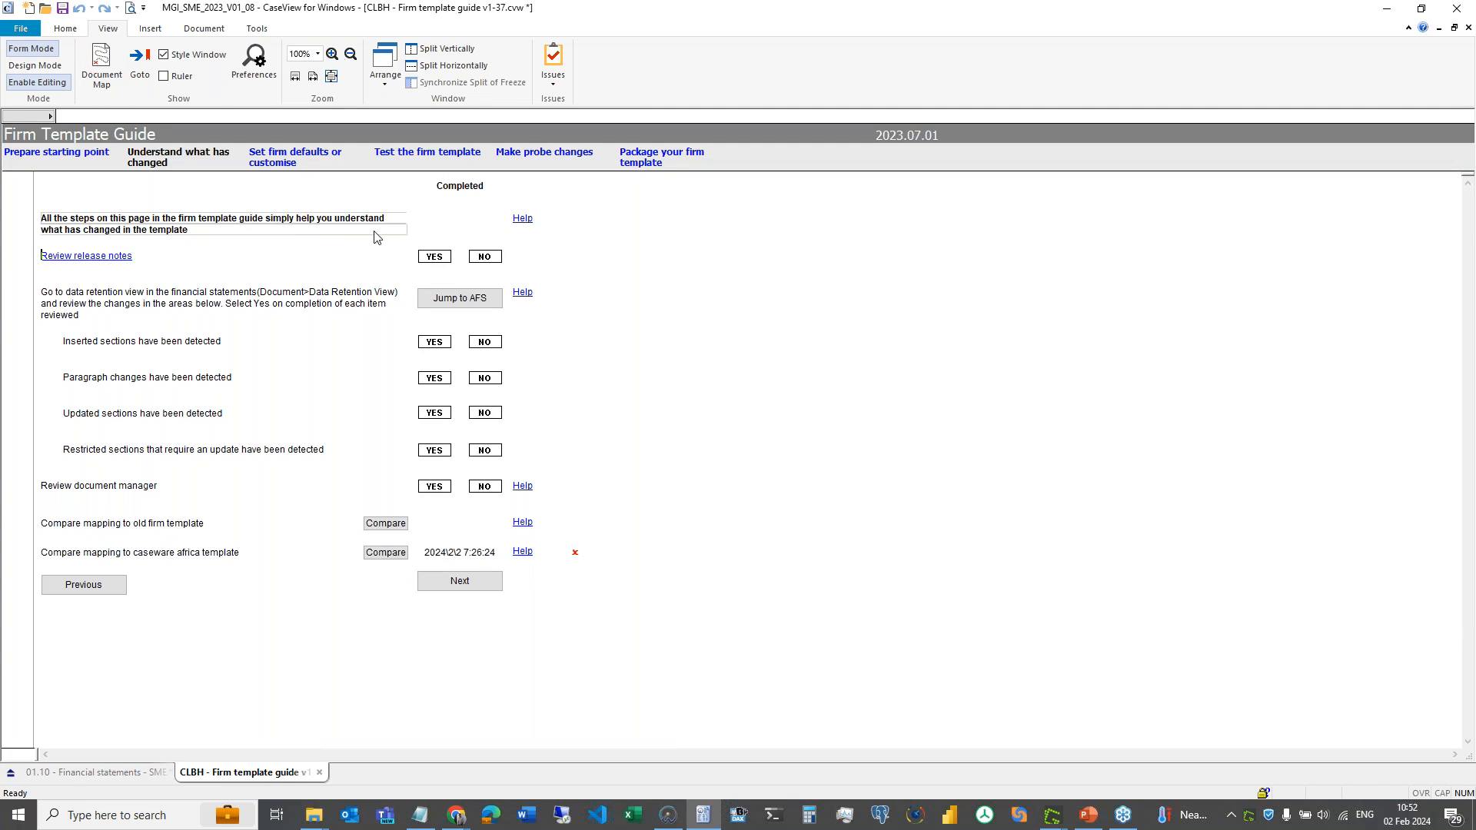
{"action": "left_click", "coordinate": [425, 257]}
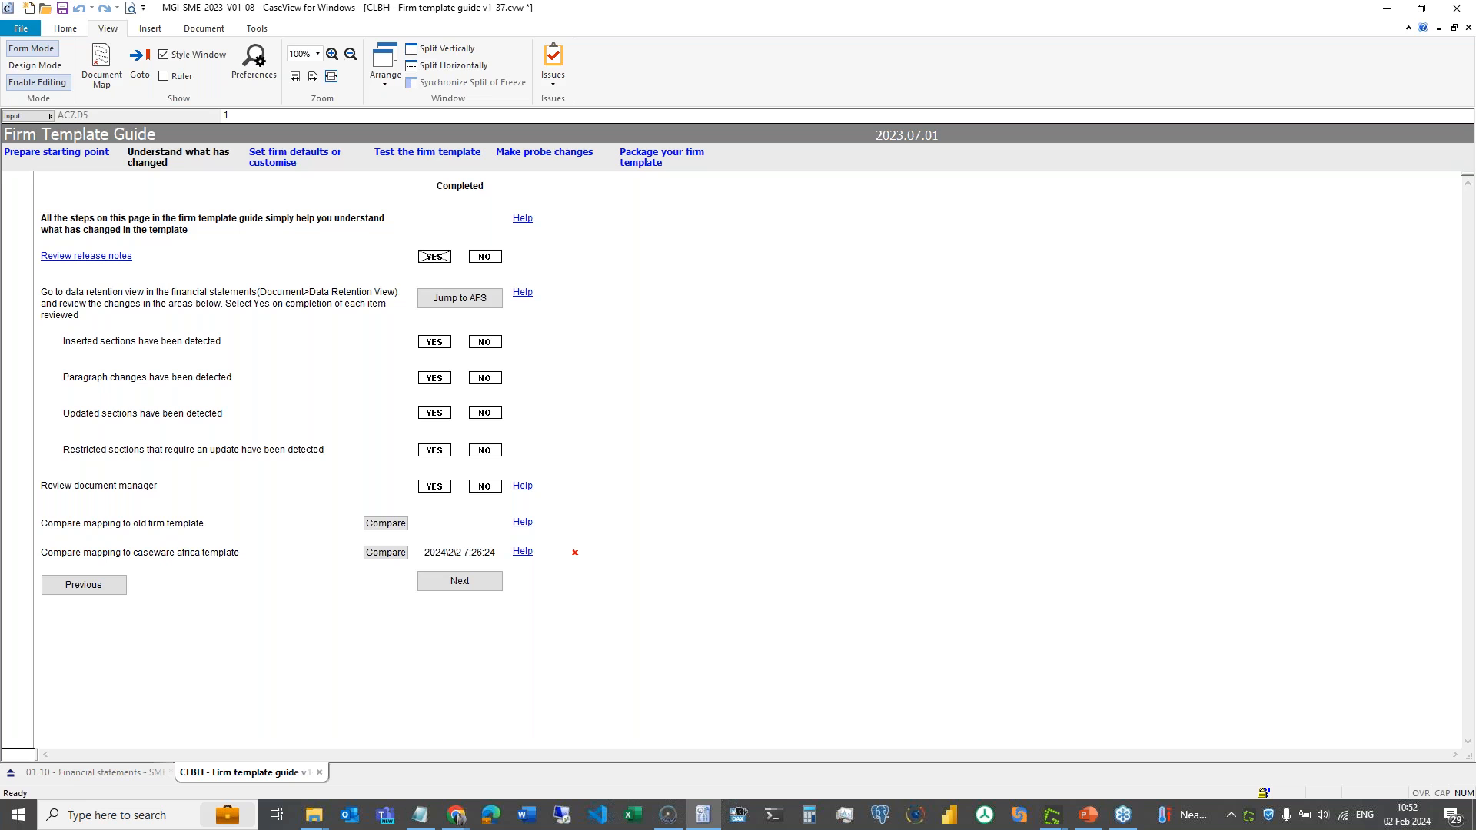
{"action": "left_click", "coordinate": [433, 343]}
{"action": "left_click", "coordinate": [434, 378]}
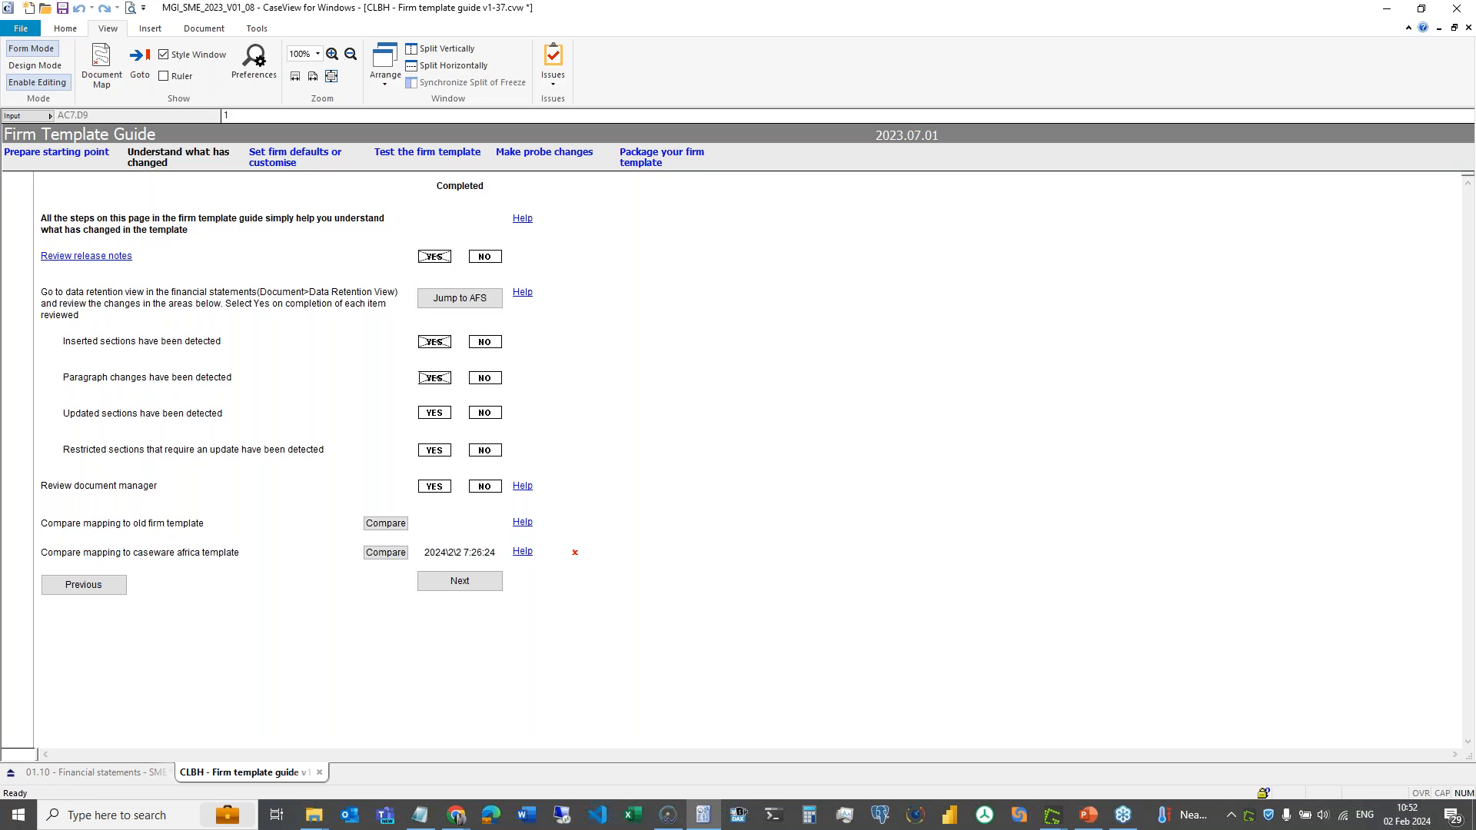
{"action": "left_click", "coordinate": [429, 419]}
{"action": "left_click", "coordinate": [435, 454]}
- Open the Review document manager help and highlight the Shift+Alt+Right expand-all-folders tip
{"action": "left_click", "coordinate": [524, 485]}
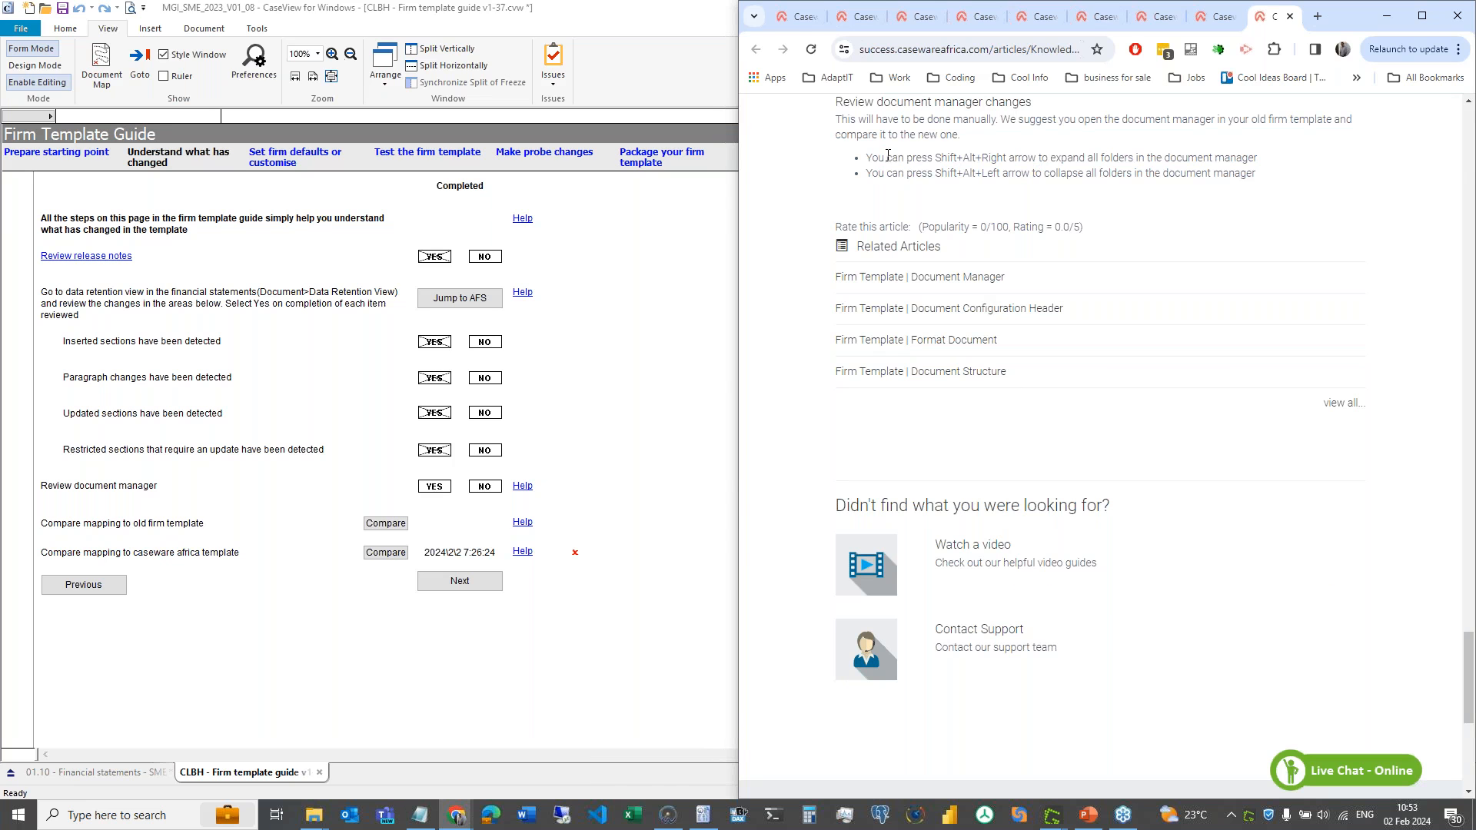
{"action": "left_click_drag", "start_coordinate": [874, 158], "coordinate": [1254, 161]}
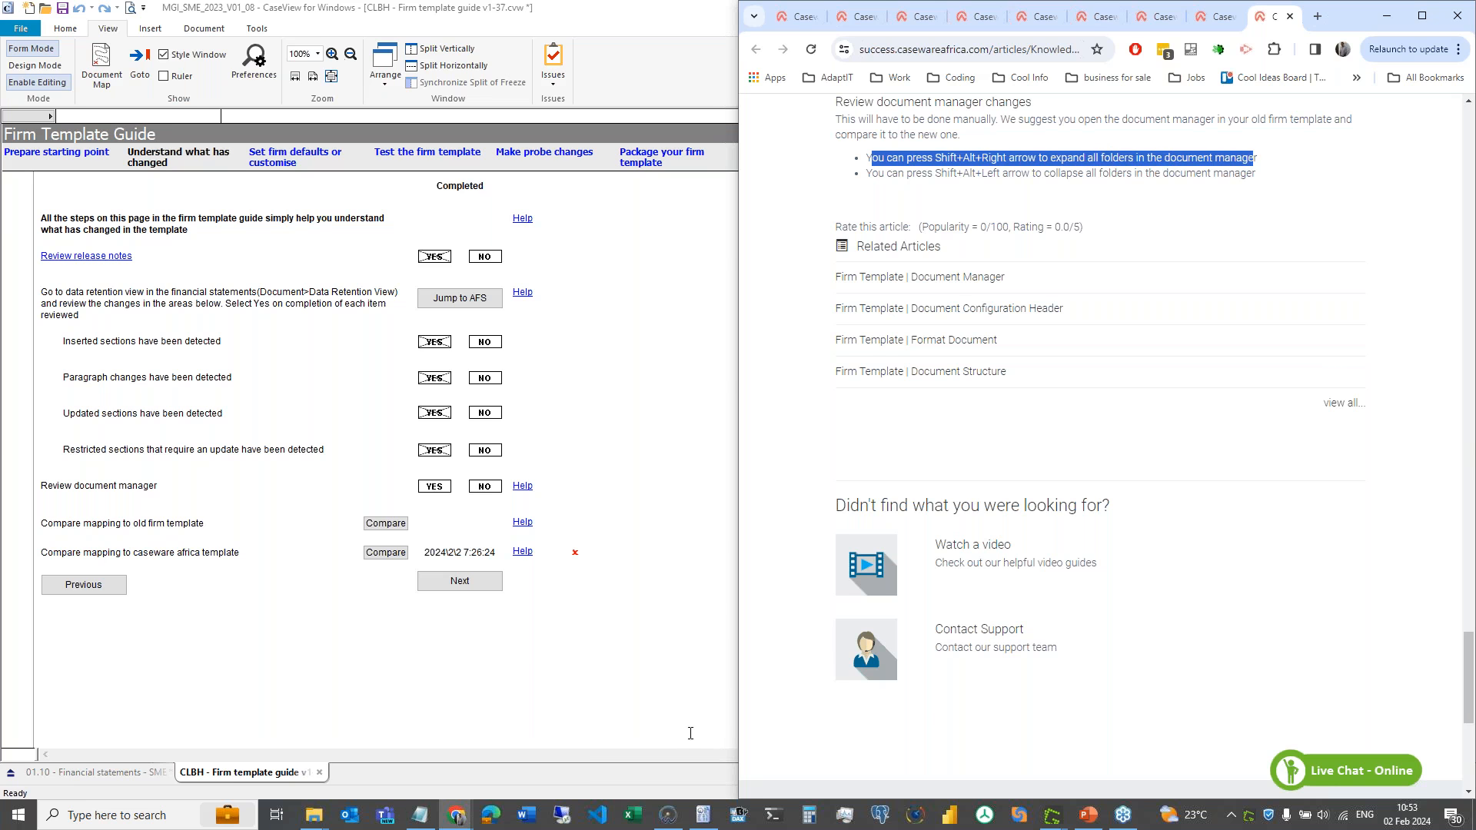
{"action": "left_click", "coordinate": [669, 825]}
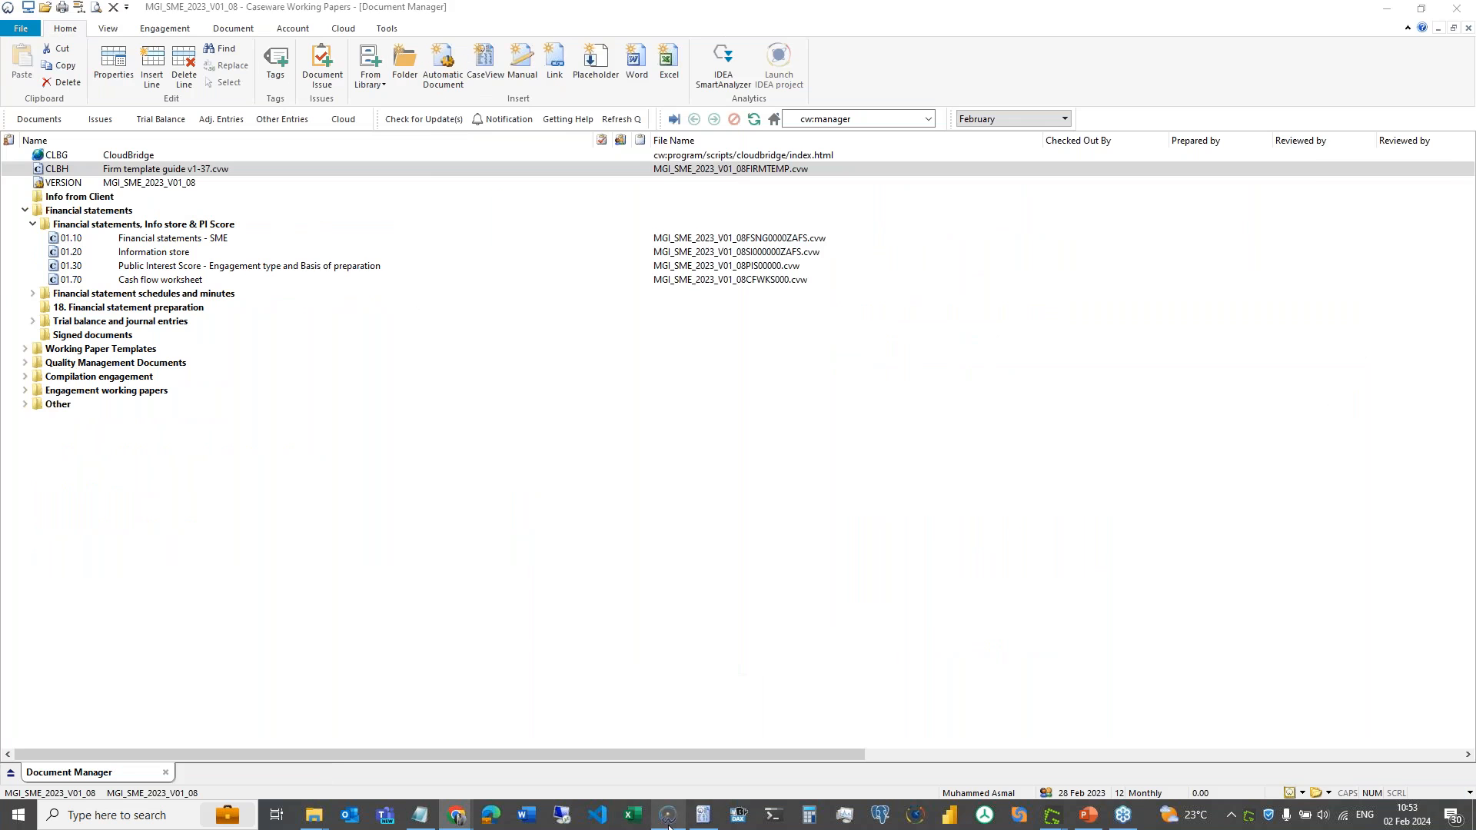
- Expand all Document Manager folders, collapse them again, then minimise Working Papers
{"action": "left_click", "coordinate": [183, 295]}
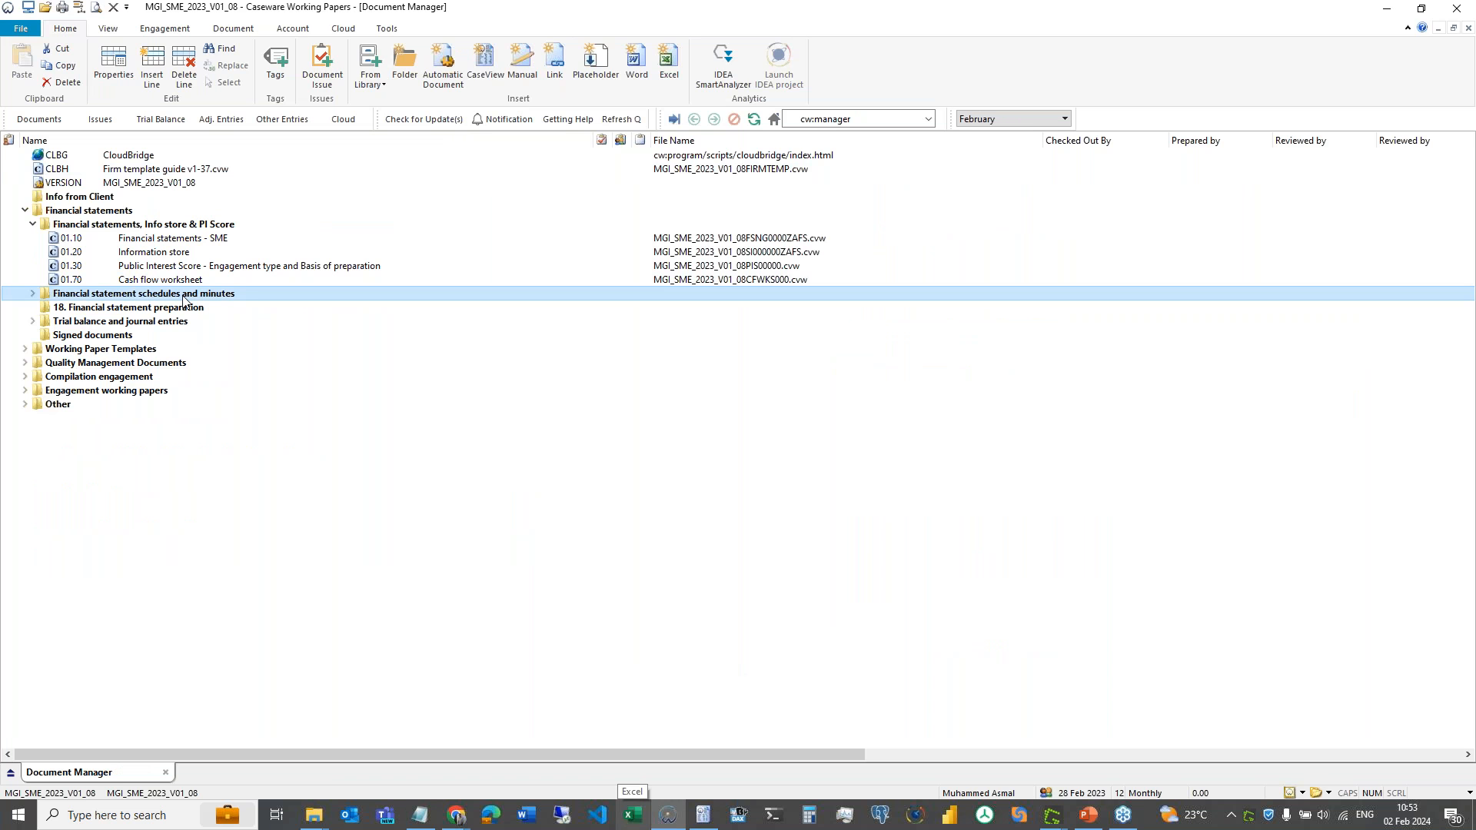
{"action": "key", "text": "alt+Right"}
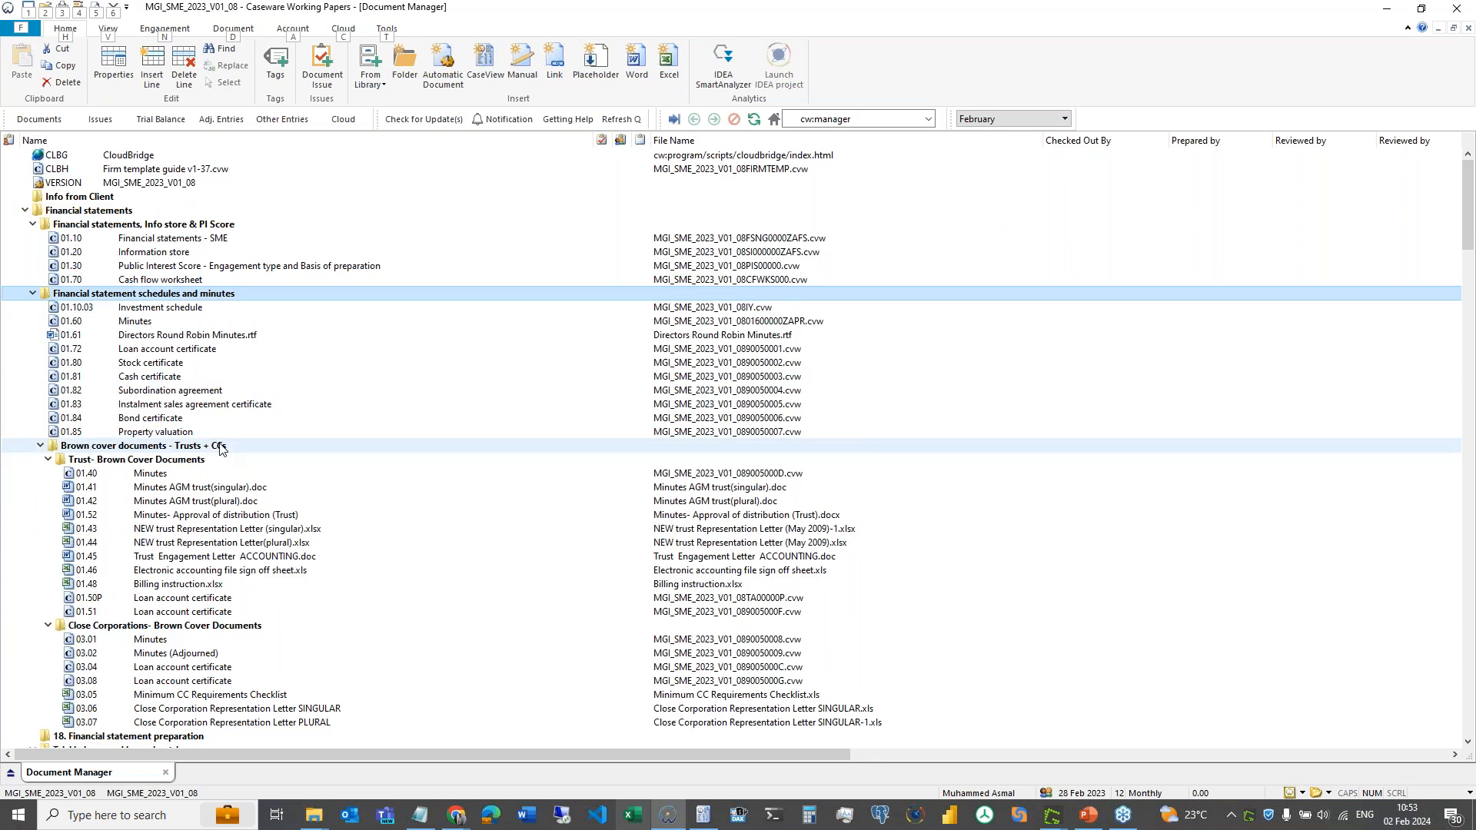
{"action": "scroll", "coordinate": [220, 449], "scroll_direction": "down", "scroll_amount": 5}
{"action": "scroll", "coordinate": [219, 449], "scroll_direction": "up", "scroll_amount": 5}
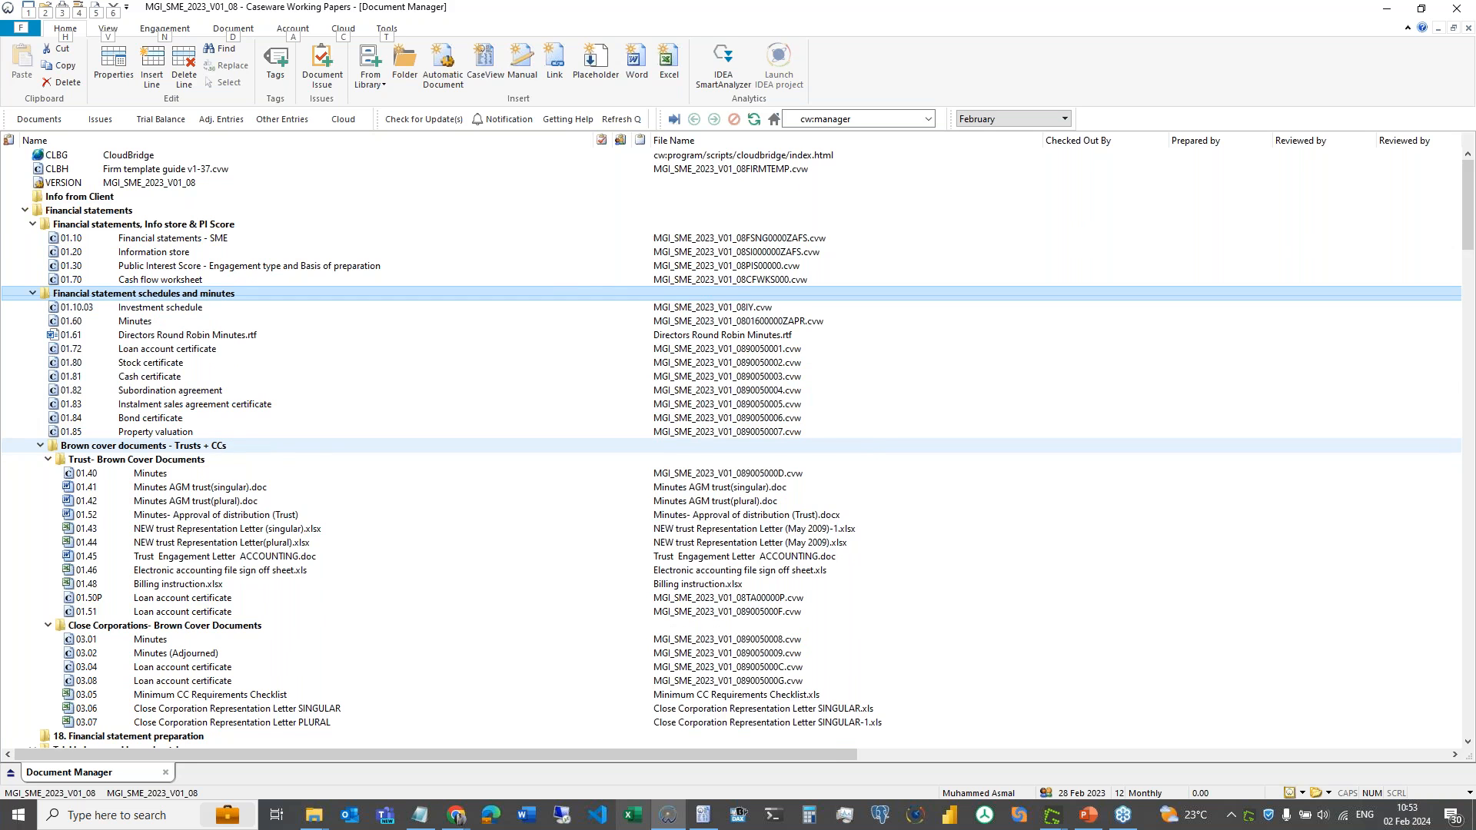
{"action": "key", "text": "alt+1"}
{"action": "left_click", "coordinate": [1384, 15]}
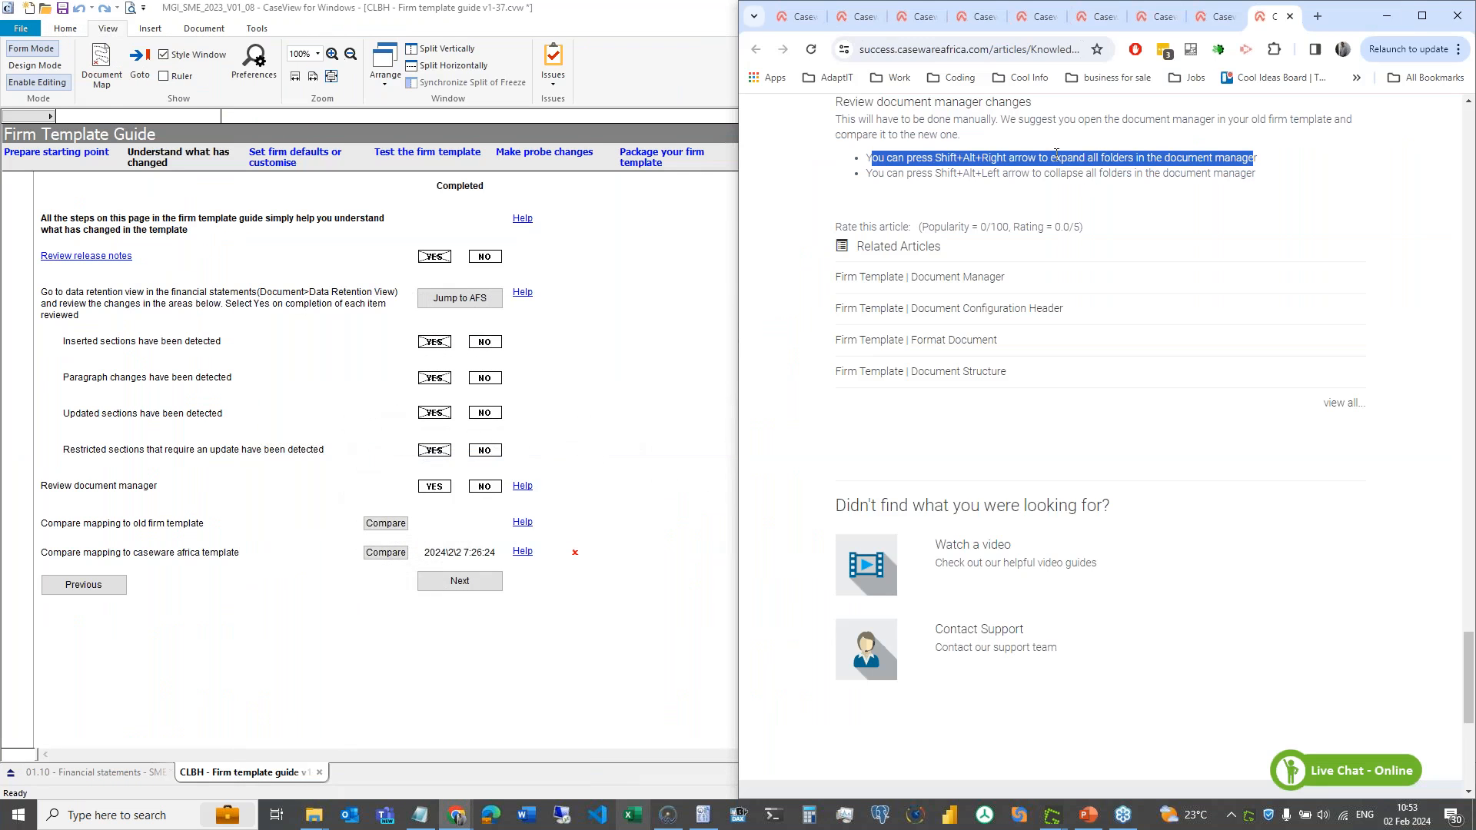
- Maximize the Firm Template Guide's 'Understand what has changed' page over Chrome
{"action": "left_click", "coordinate": [560, 486]}
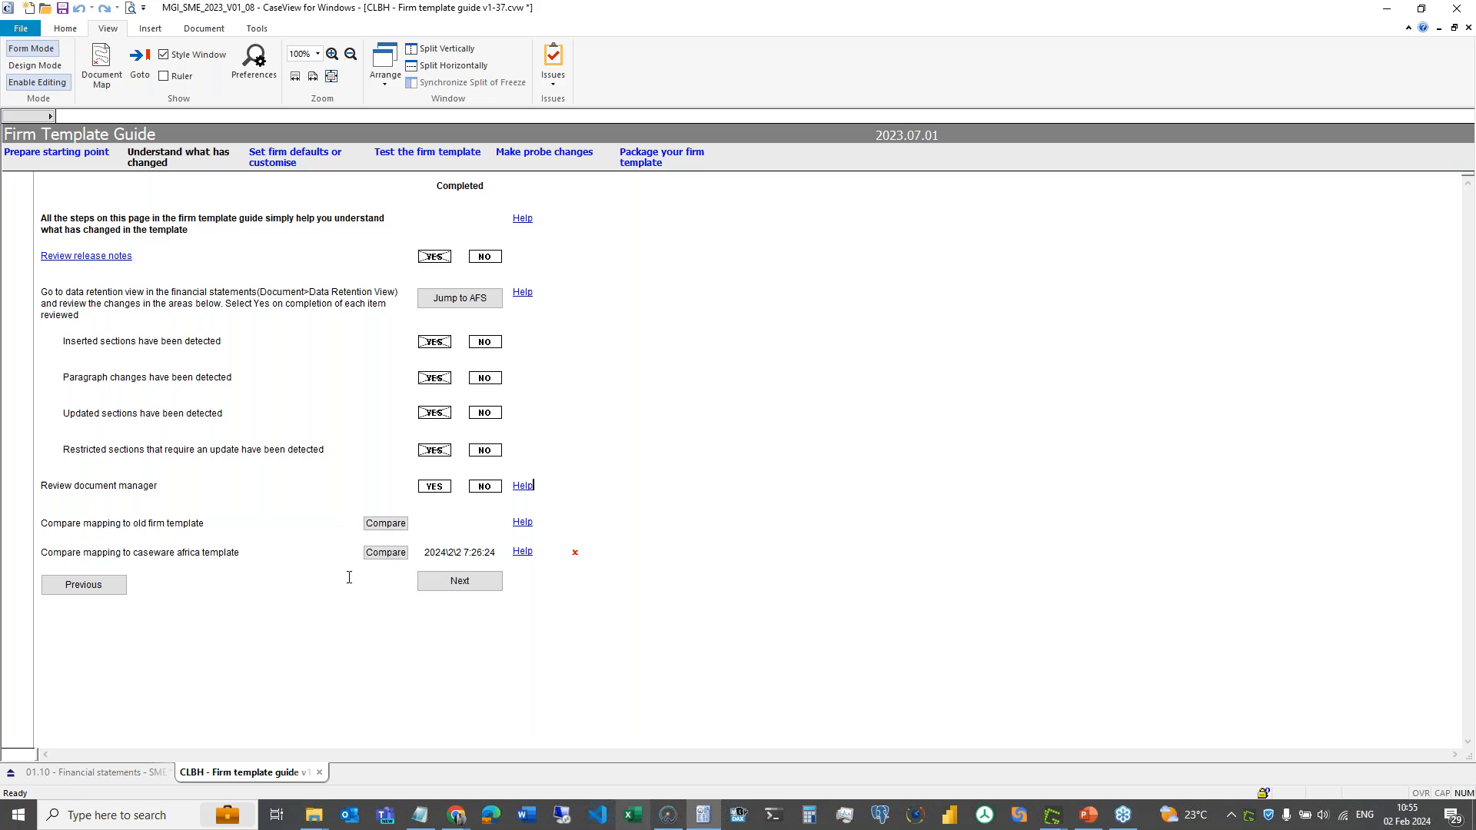
{"action": "left_click", "coordinate": [381, 555]}
{"action": "left_click", "coordinate": [799, 320]}
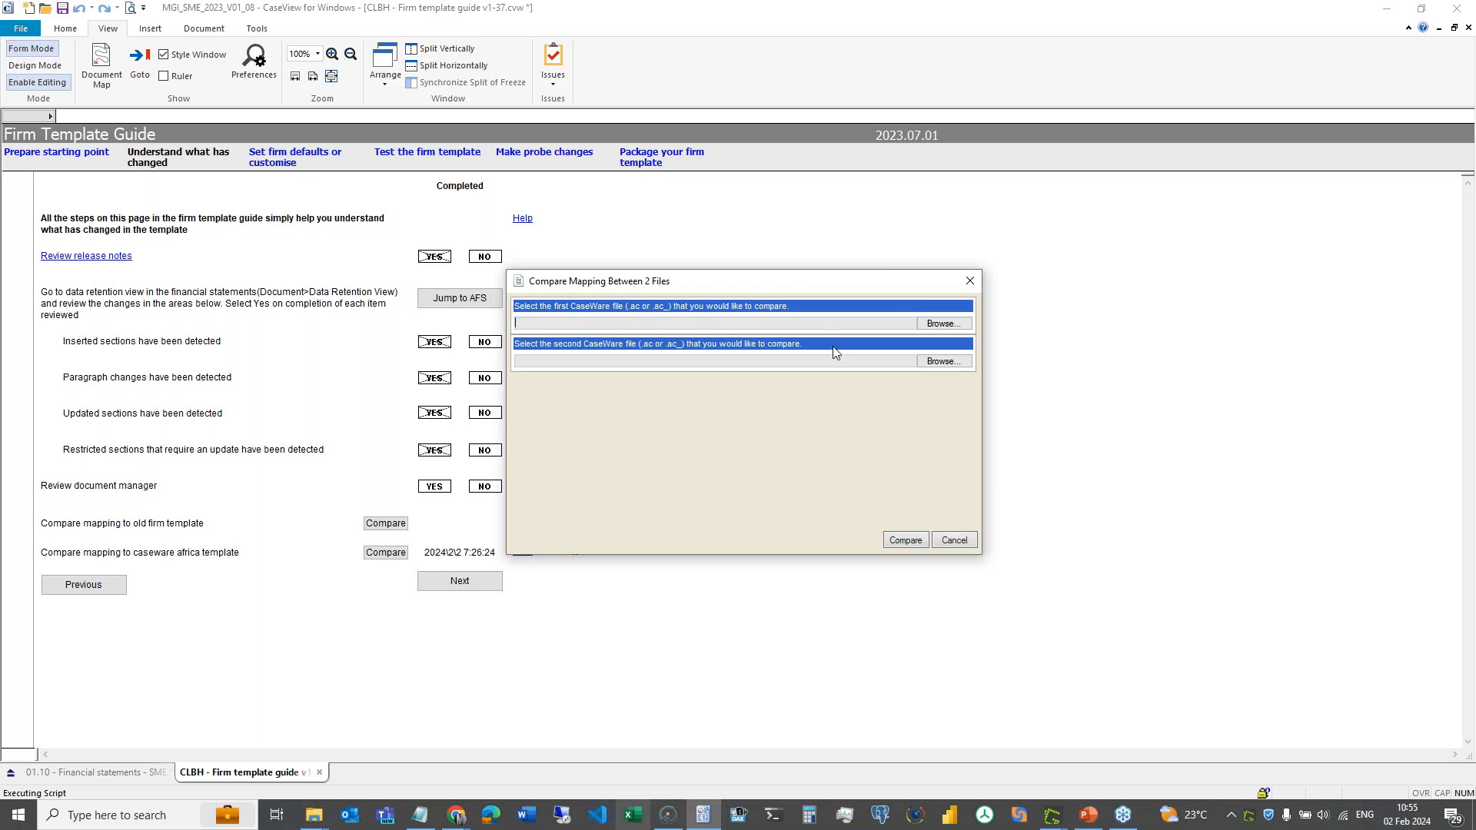
{"action": "left_click", "coordinate": [842, 362]}
{"action": "left_click", "coordinate": [955, 541]}
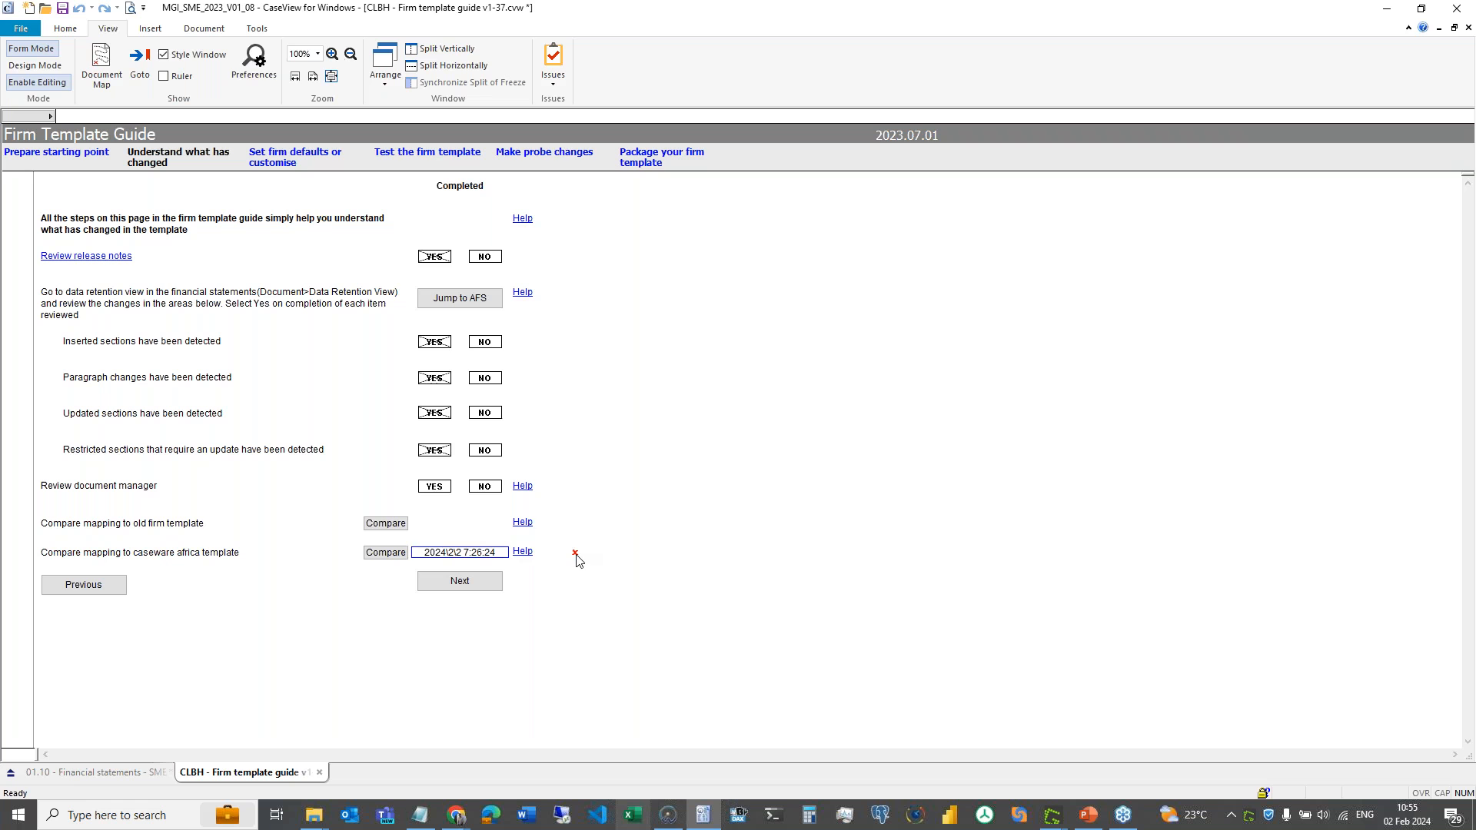
{"action": "mouse_move", "coordinate": [578, 559]}
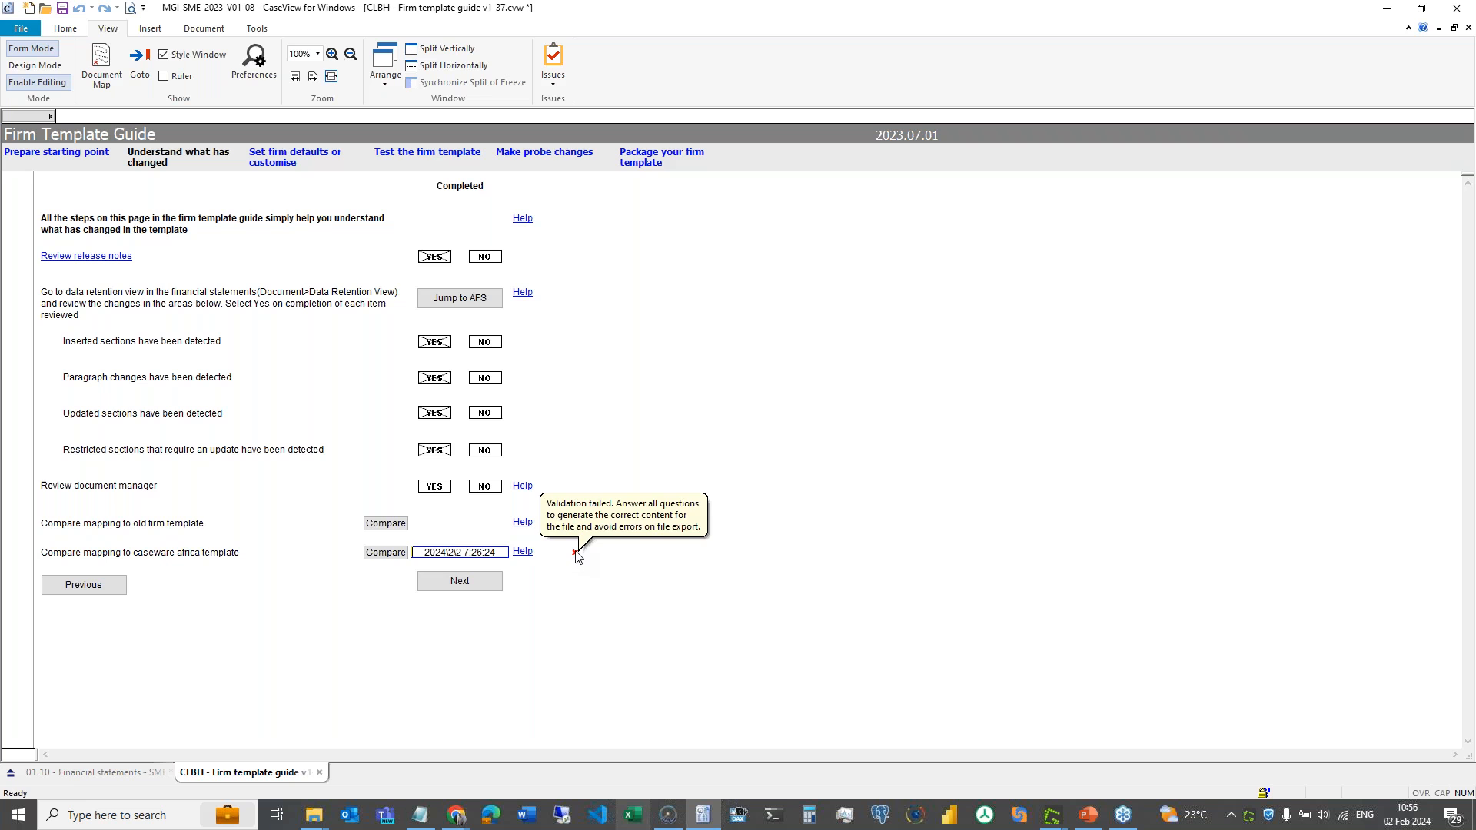
- Dismiss the validation message and open 'MapNumbers whose properties have changed caseware template.txt' in Notepad
{"action": "left_click", "coordinate": [571, 552]}
{"action": "mouse_move", "coordinate": [575, 552]}
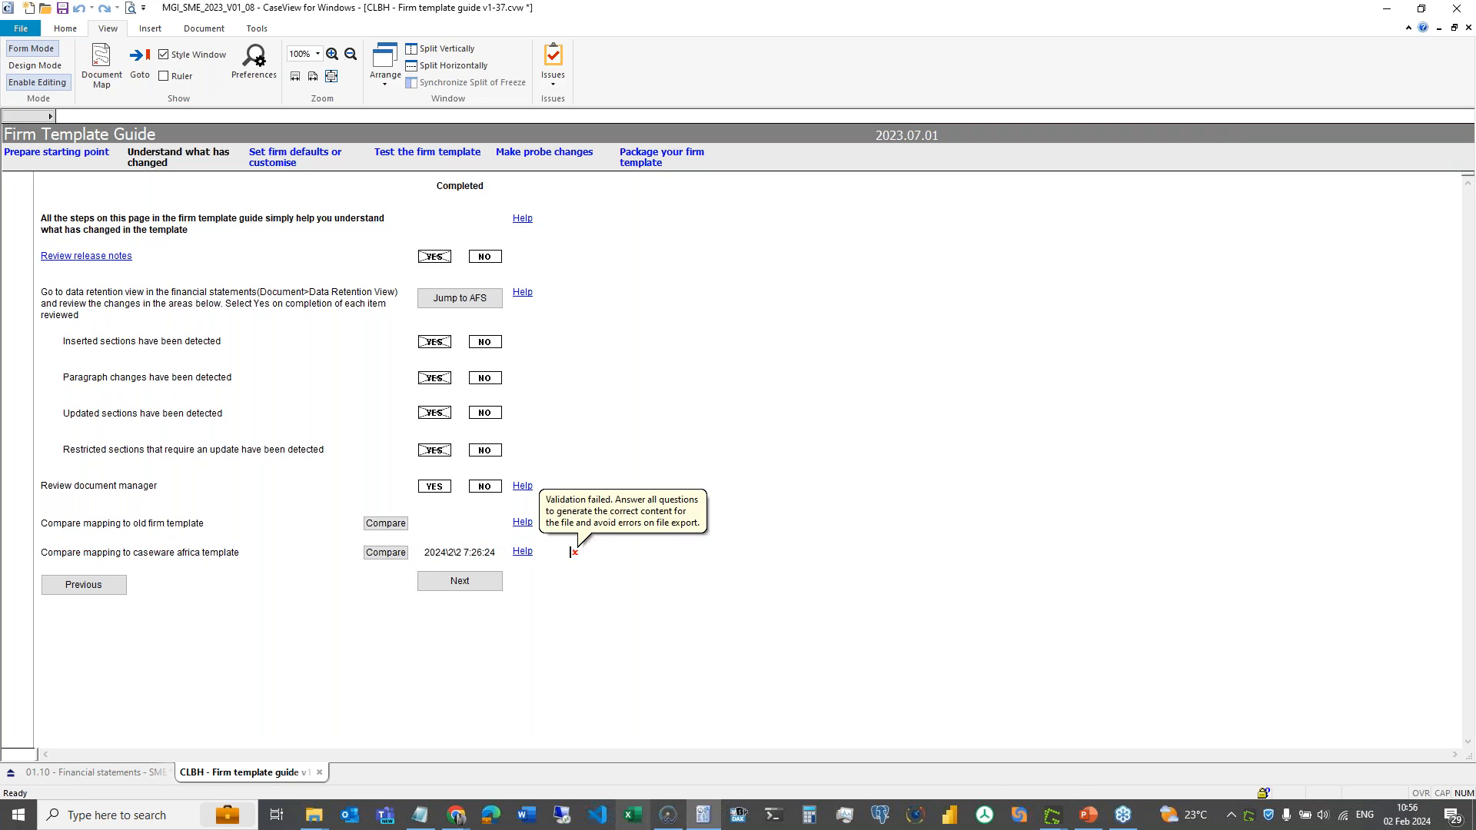
{"action": "key", "text": "alt+Tab"}
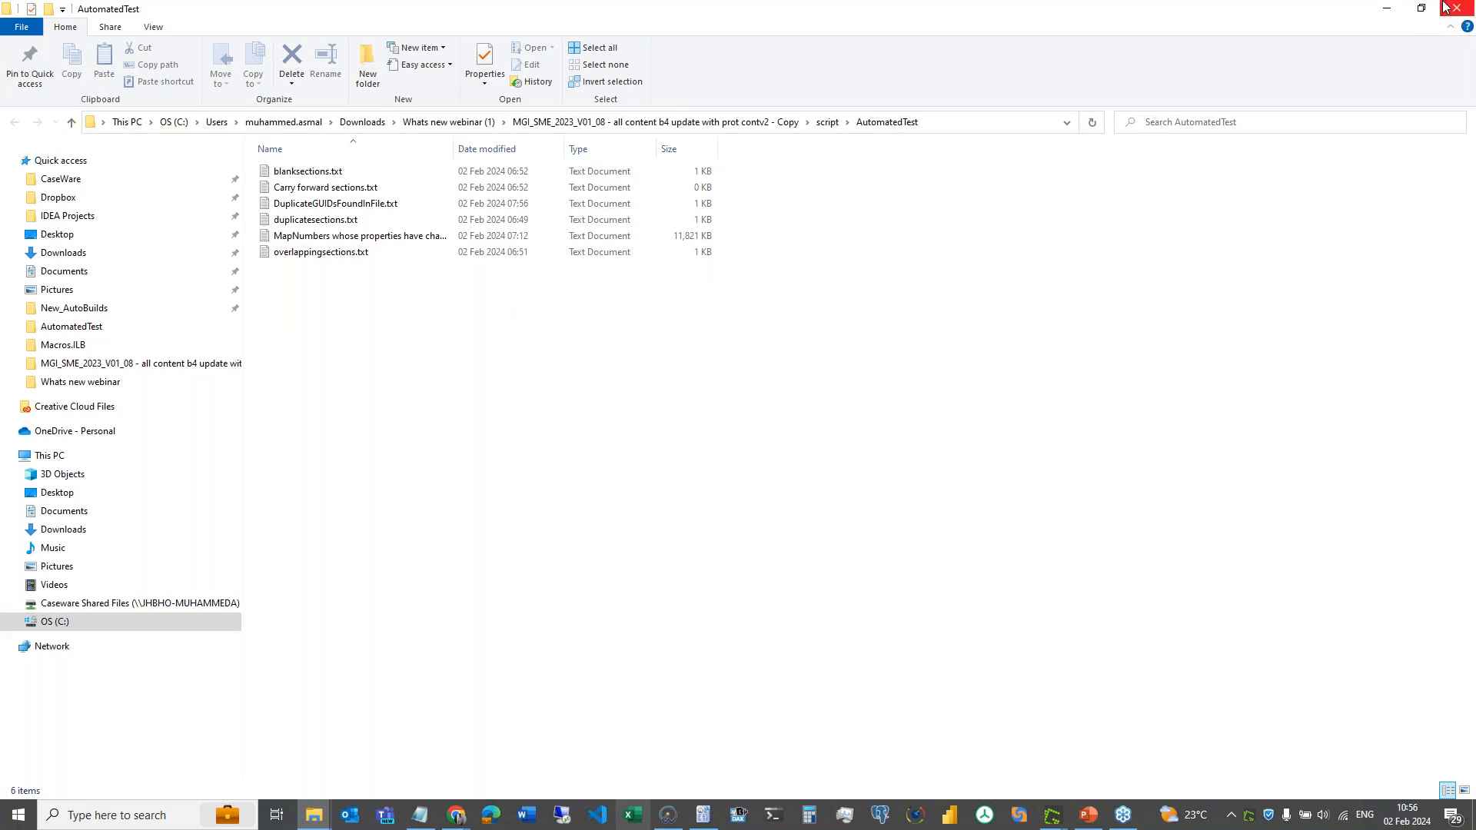
{"action": "left_click", "coordinate": [344, 241]}
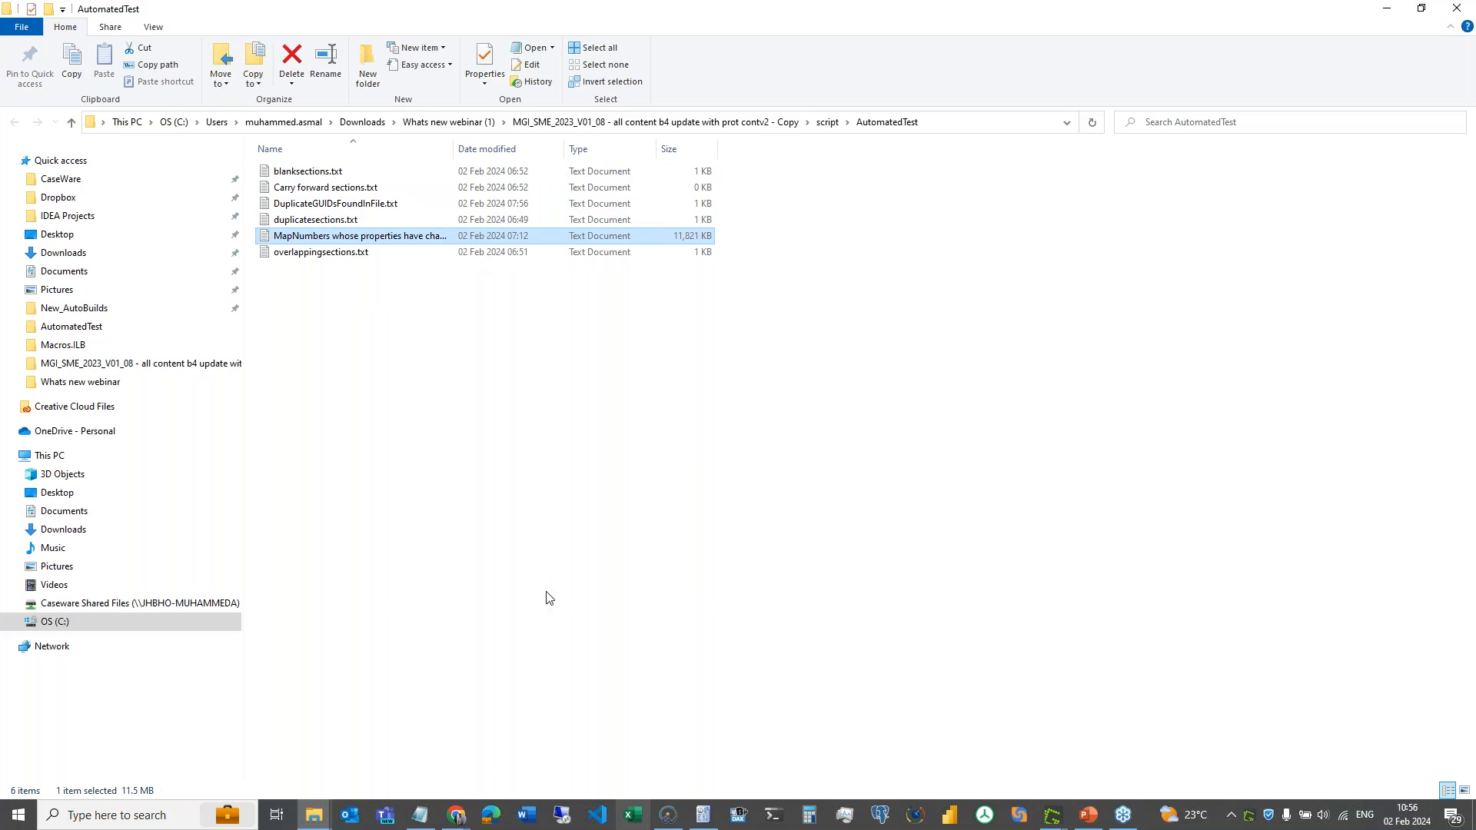
{"action": "mouse_move", "coordinate": [427, 827]}
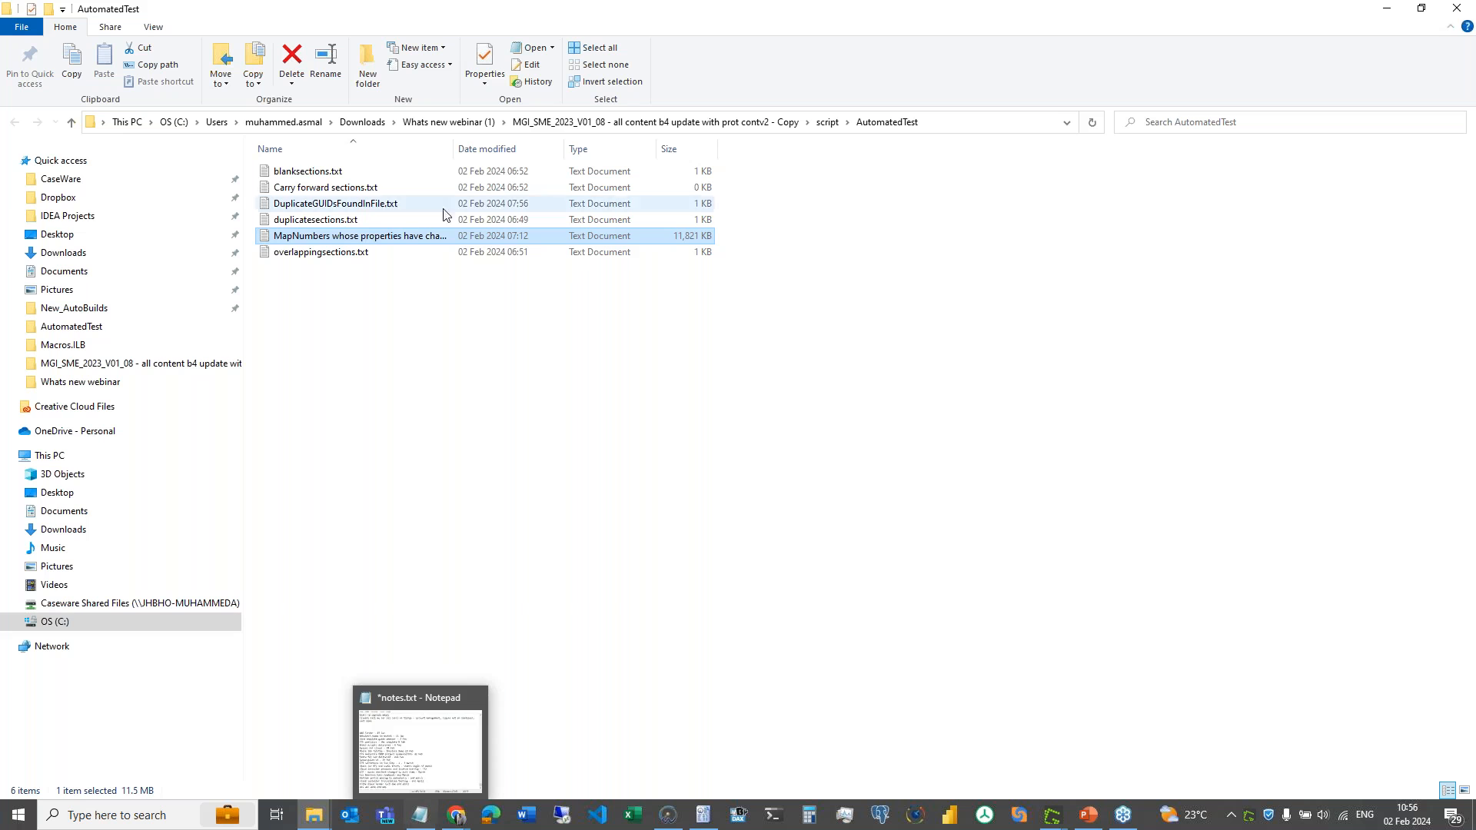
{"action": "left_click", "coordinate": [382, 238]}
{"action": "key", "text": "Escape"}
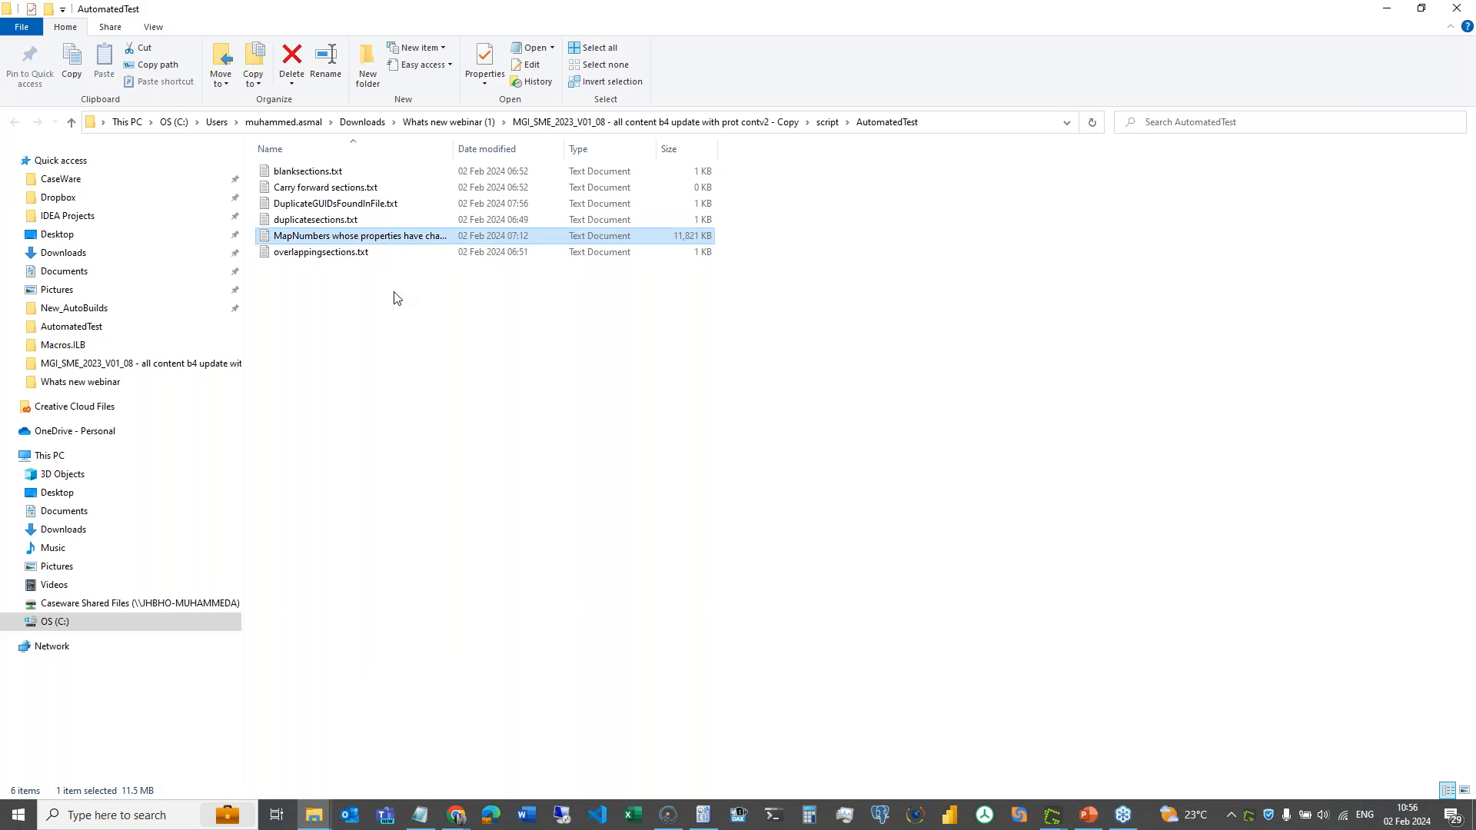
{"action": "double_click", "coordinate": [384, 238]}
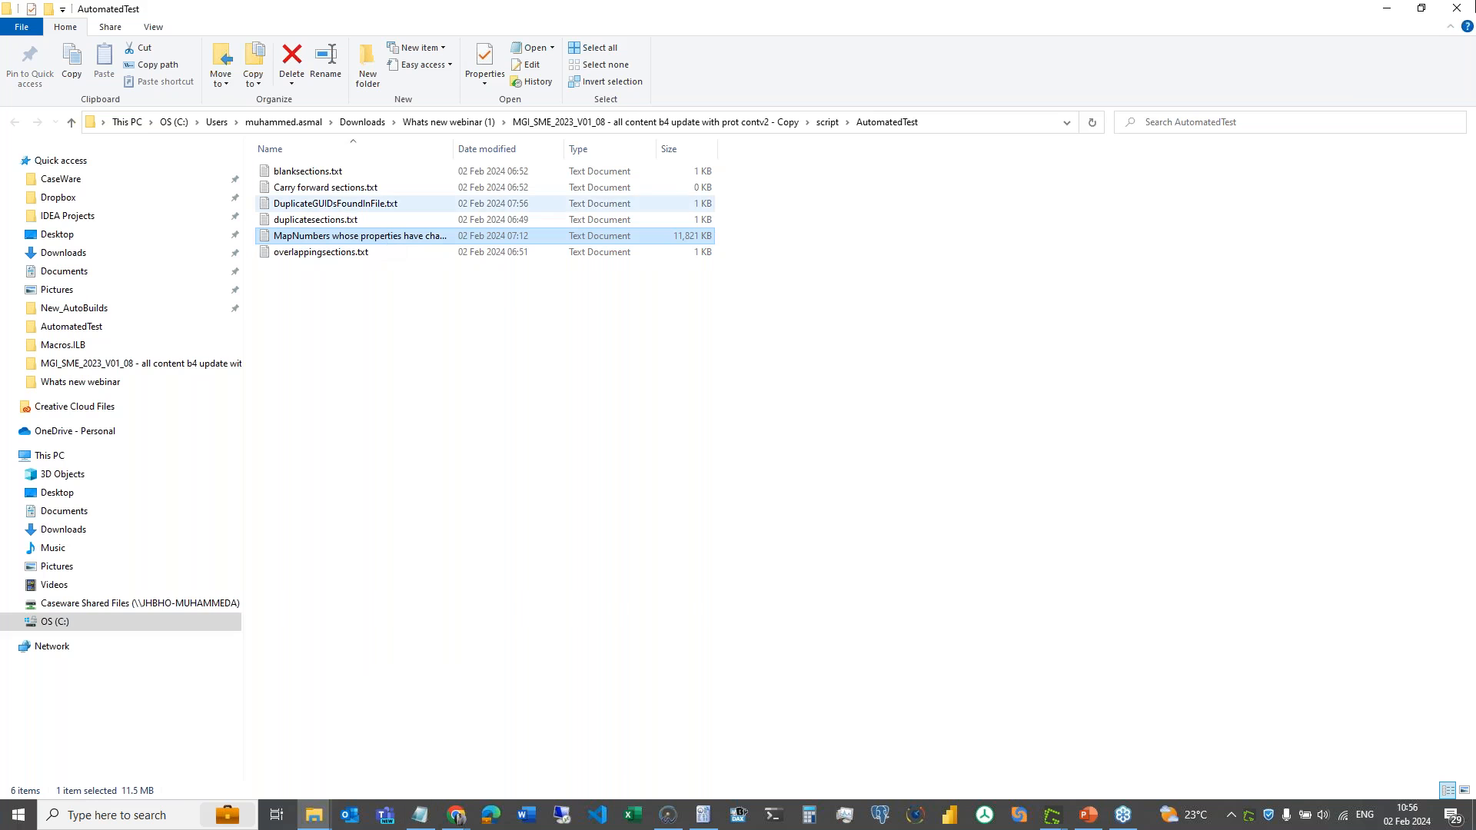
{"action": "left_click", "coordinate": [1387, 10]}
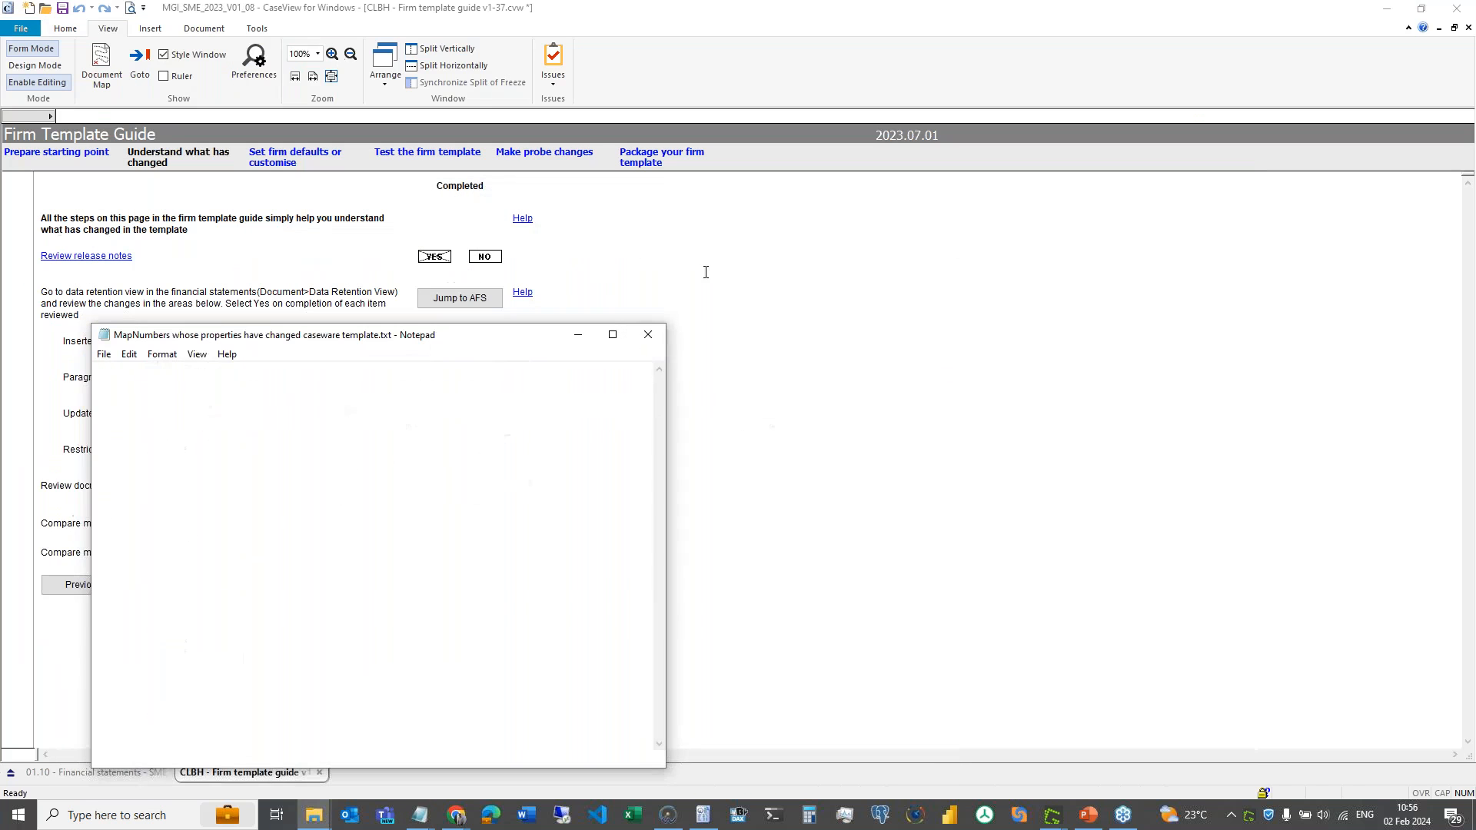
- Open the help on comparing mappings and read its Review mapping changes section
{"action": "left_click", "coordinate": [689, 296]}
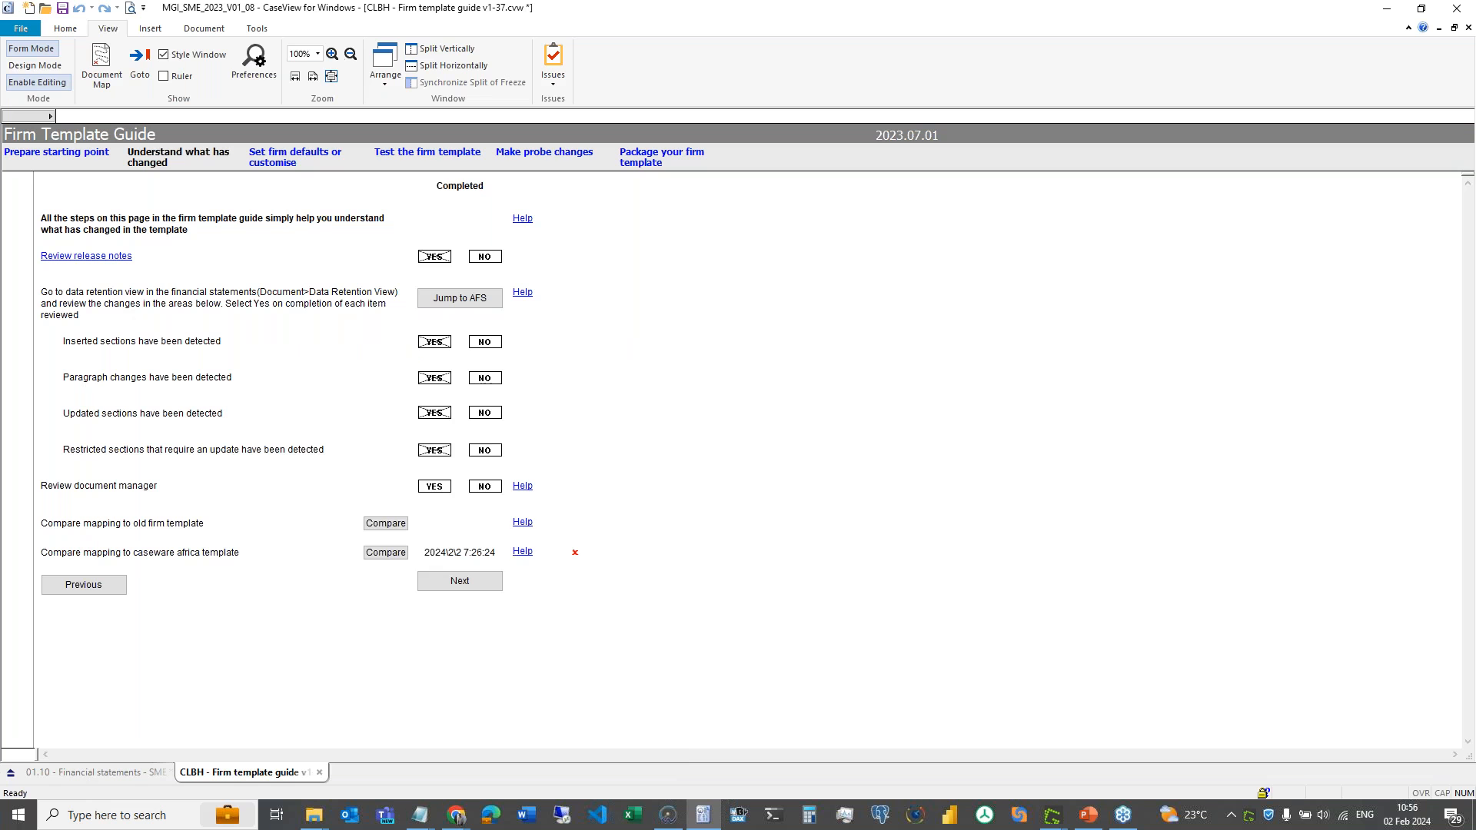
{"action": "left_click", "coordinate": [520, 551]}
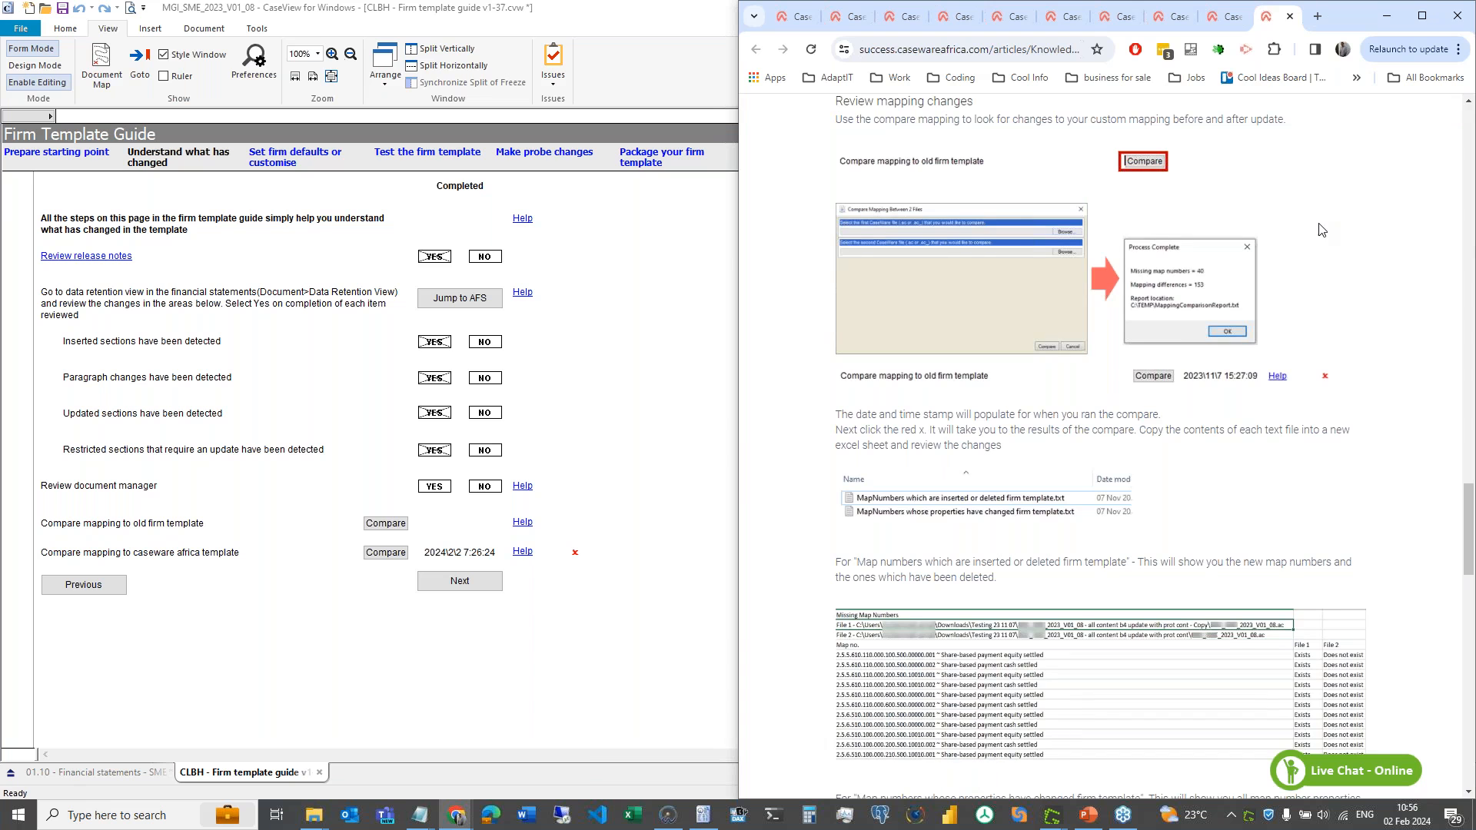
{"action": "scroll", "coordinate": [1321, 229], "scroll_direction": "up", "scroll_amount": 2}
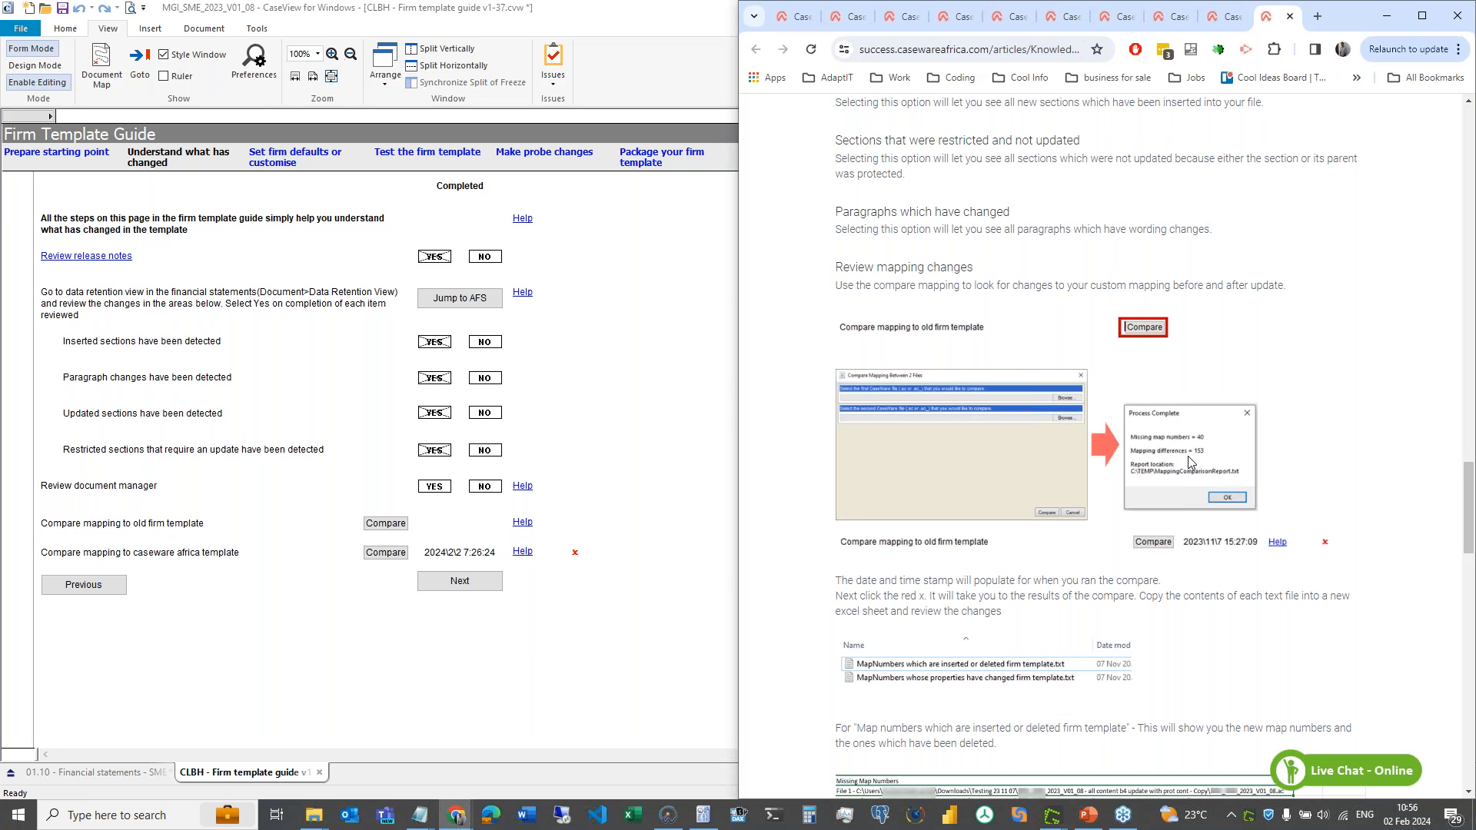
{"action": "scroll", "coordinate": [1188, 459], "scroll_direction": "up", "scroll_amount": 5}
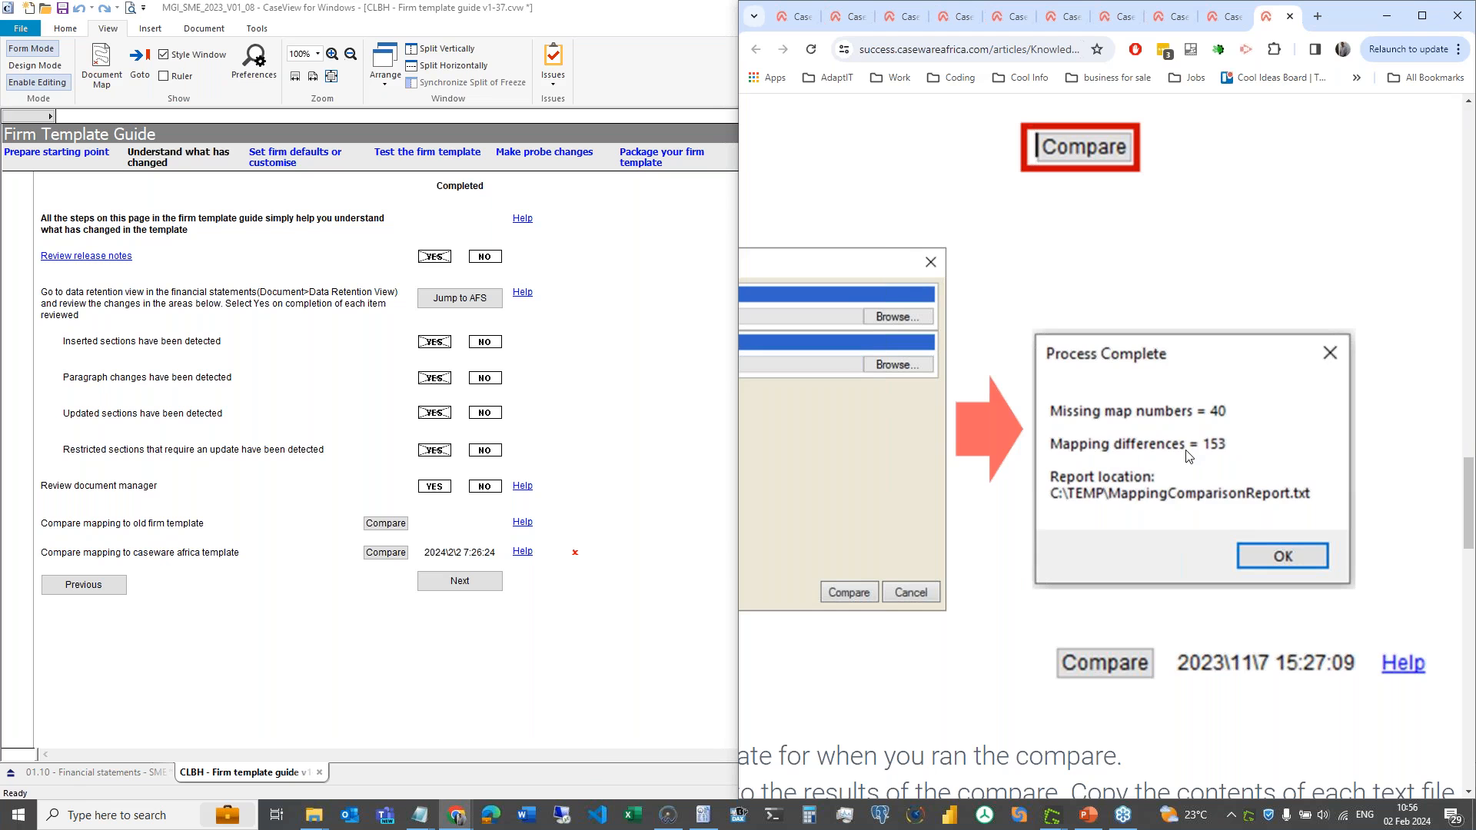
{"action": "scroll", "coordinate": [1188, 459], "scroll_direction": "down", "scroll_amount": 5}
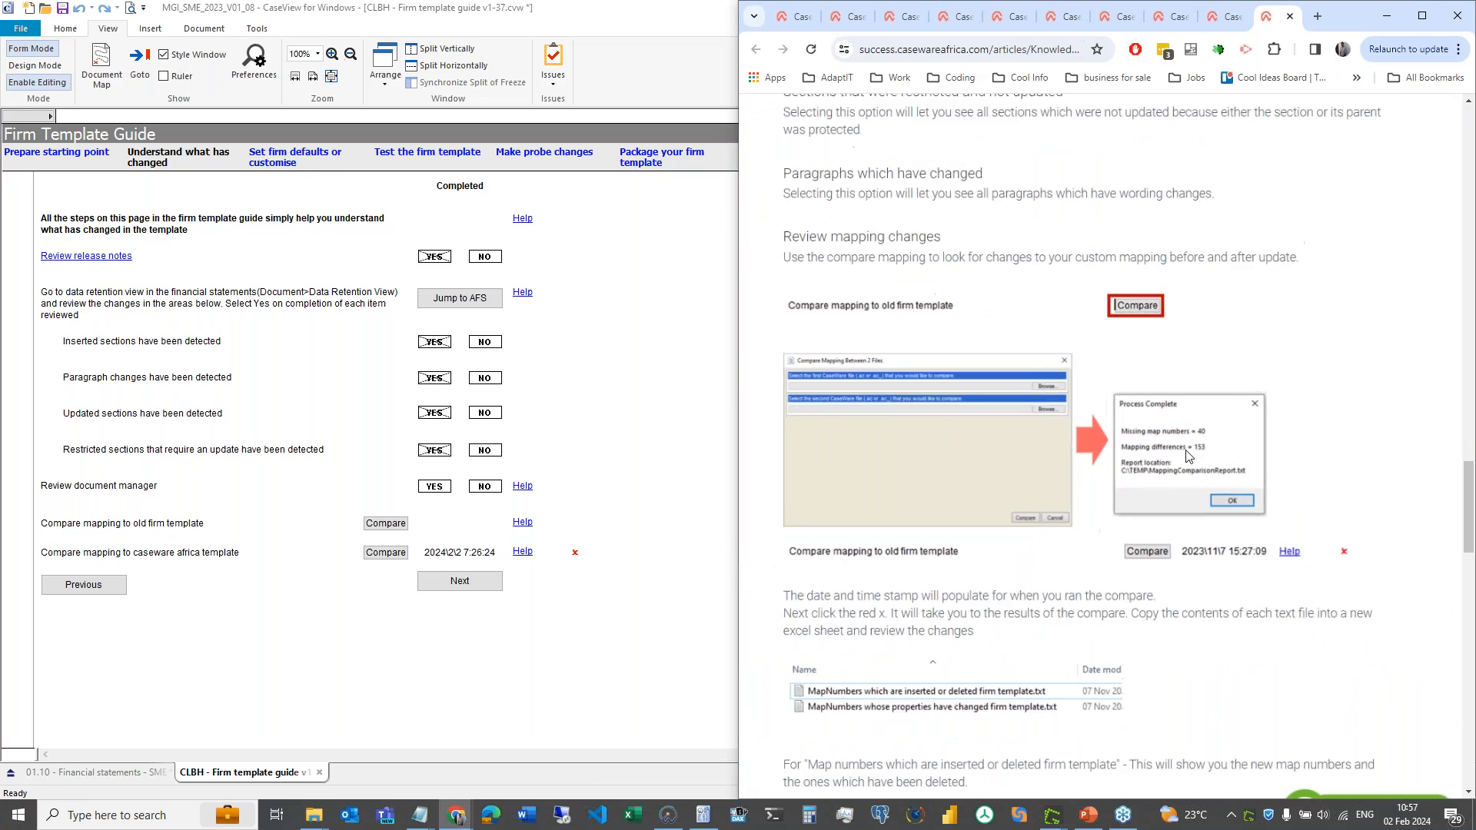
{"action": "scroll", "coordinate": [1006, 614], "scroll_direction": "down", "scroll_amount": 2}
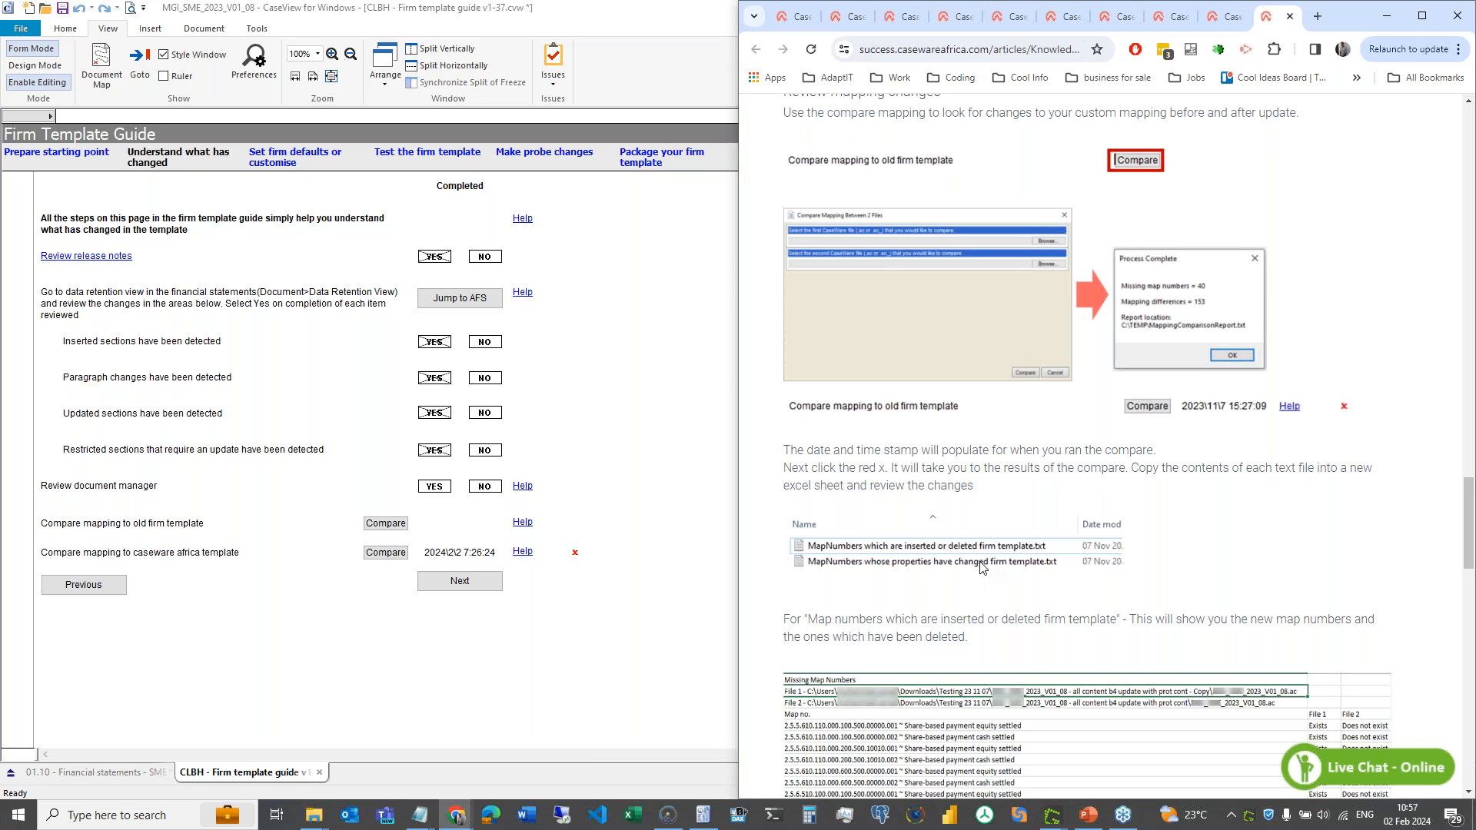
{"action": "mouse_move", "coordinate": [422, 817]}
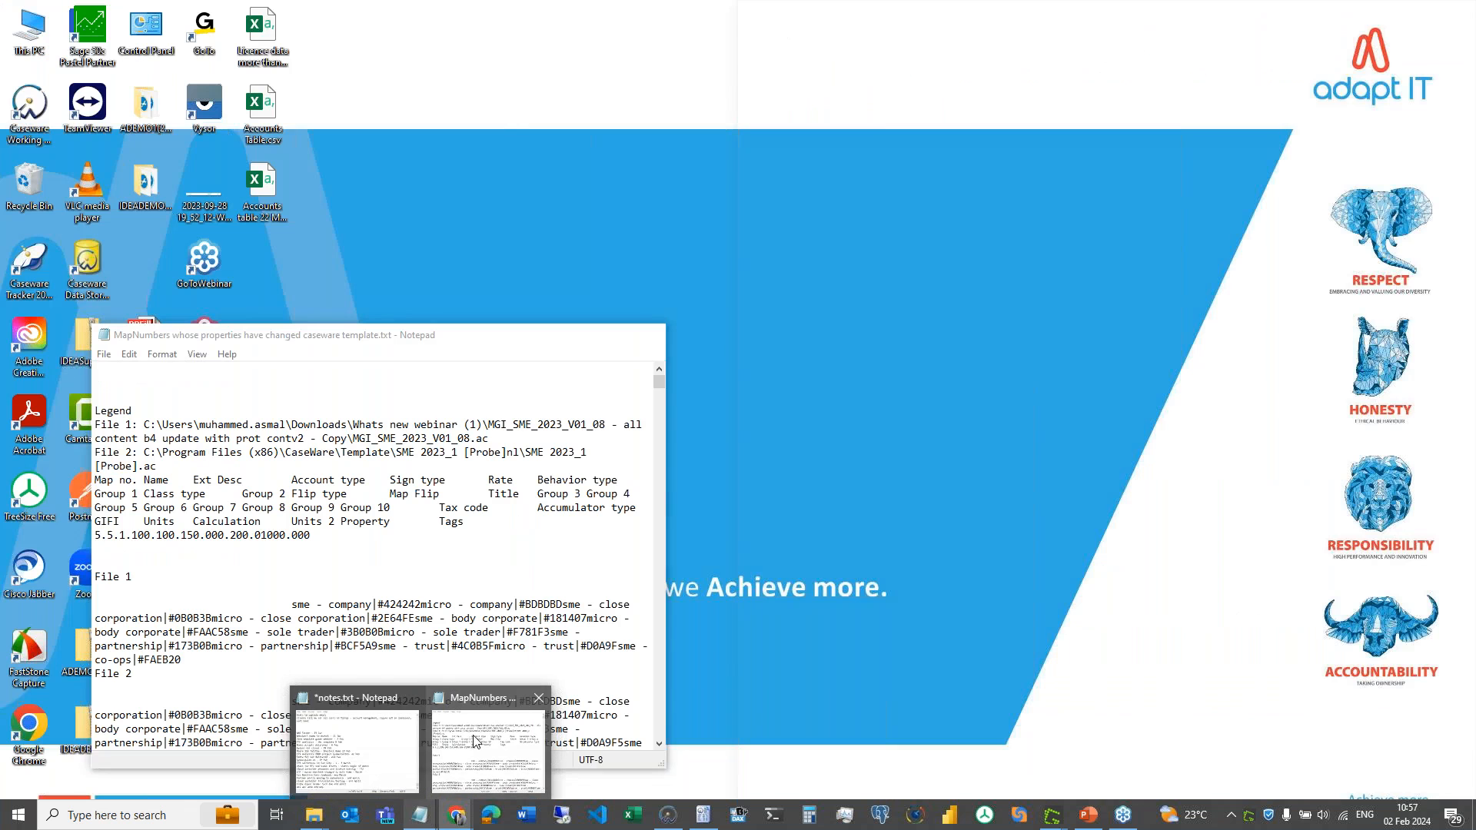
- Select and copy the whole MapNumbers report in Notepad, then launch Excel
{"action": "left_click", "coordinate": [470, 737]}
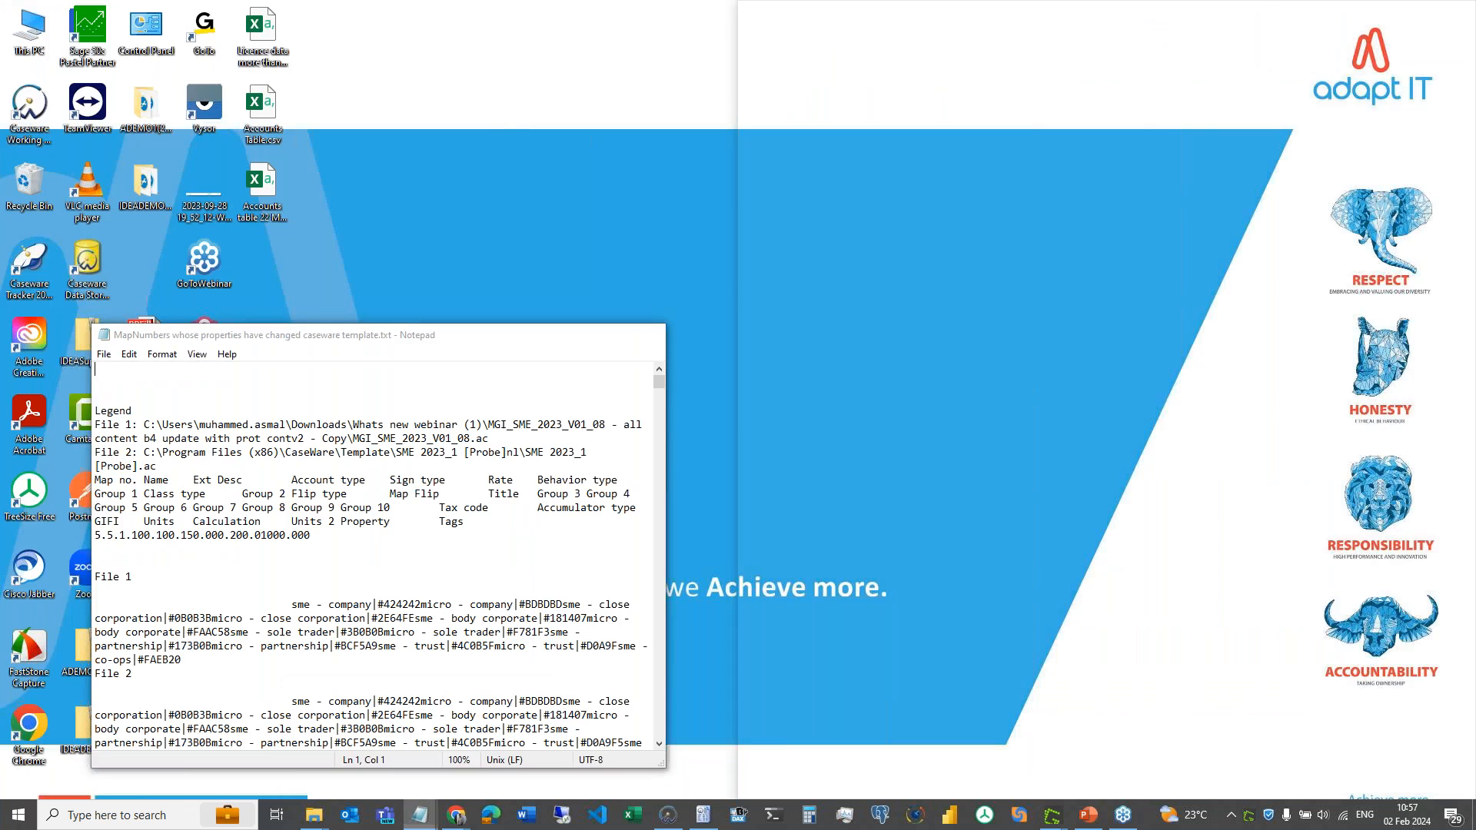
{"action": "key", "text": "ctrl+a"}
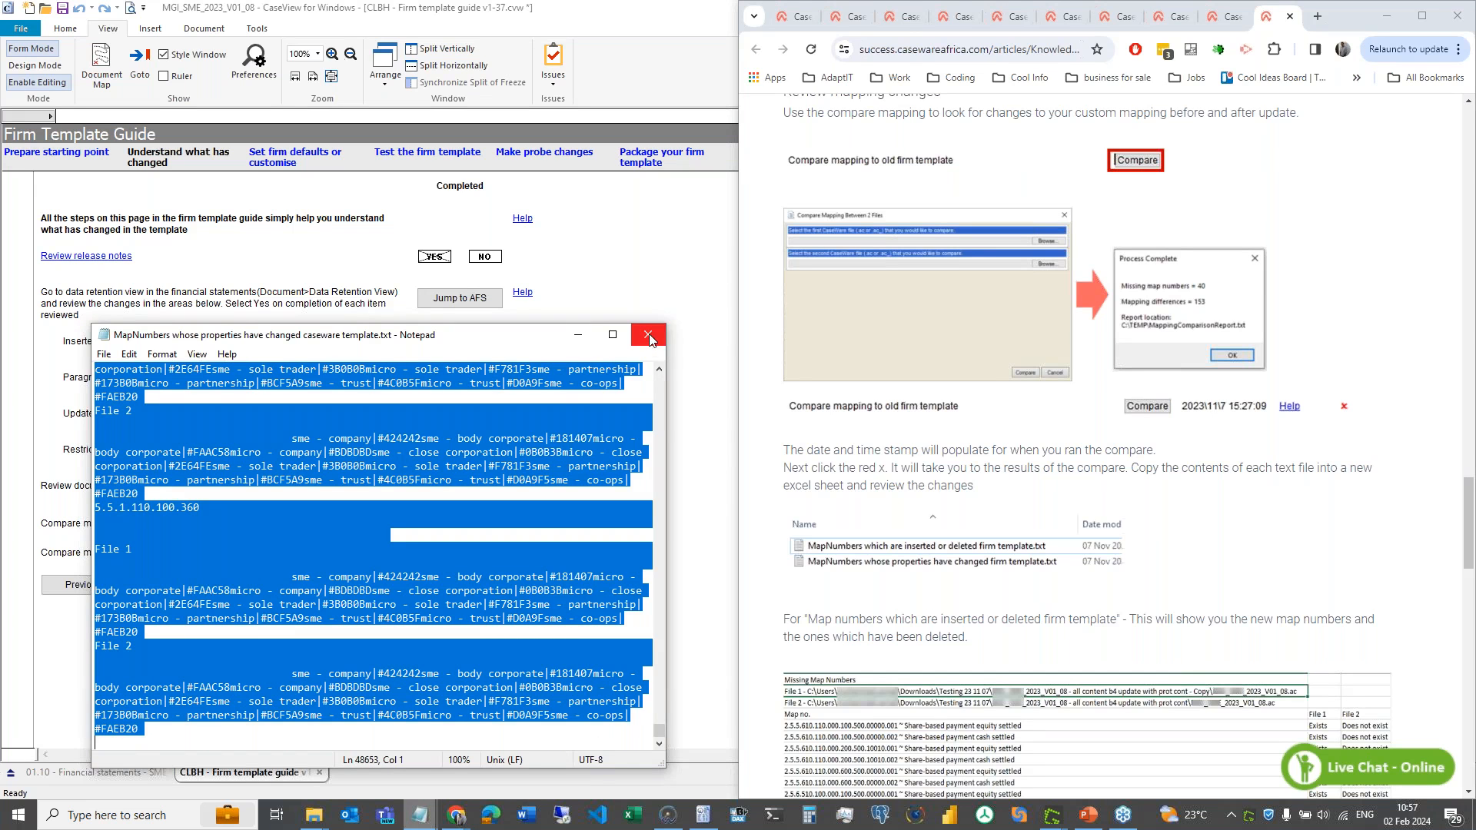
{"action": "left_click", "coordinate": [642, 824]}
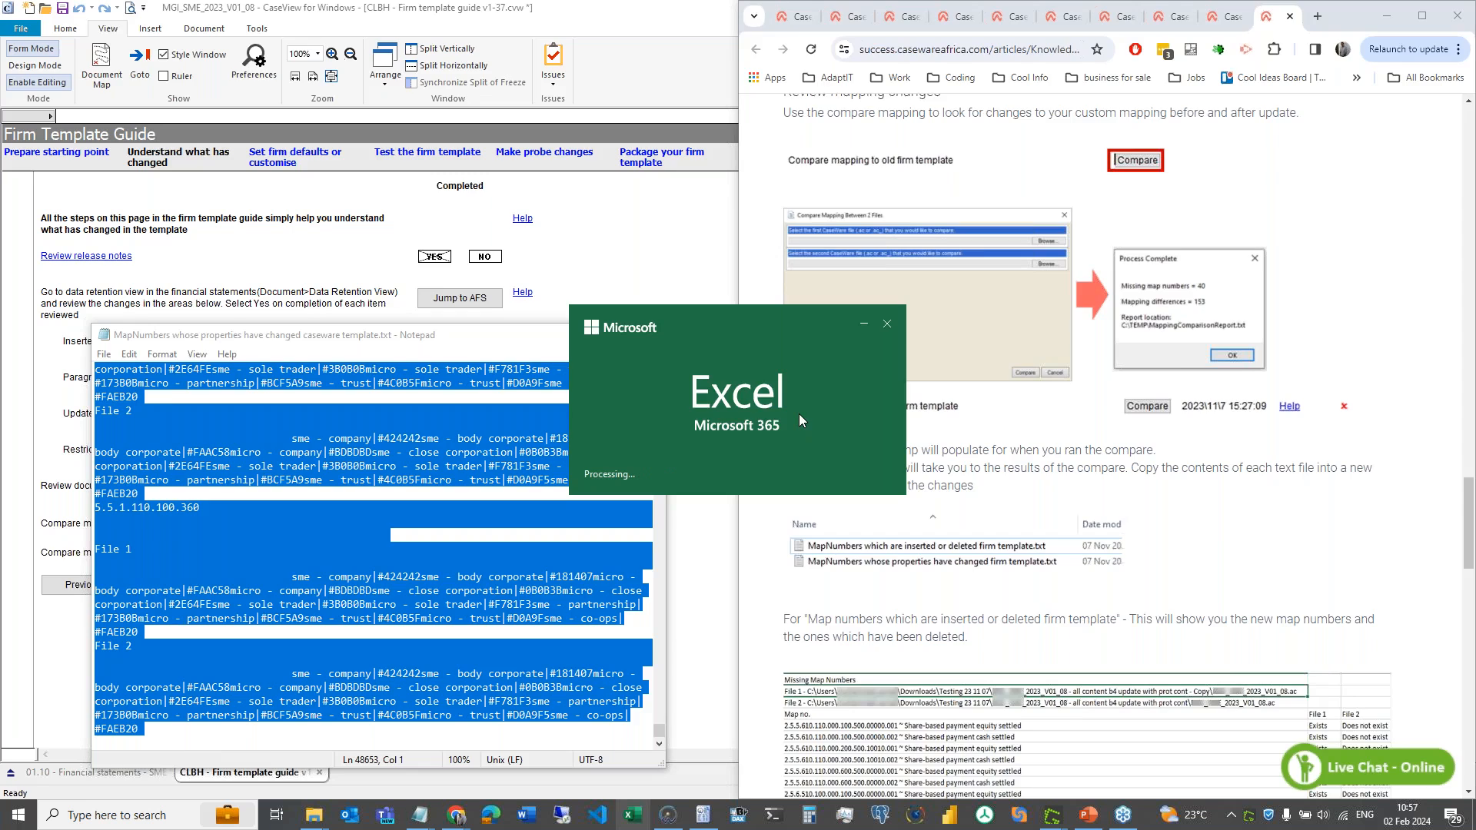
- Paste the MapNumbers report into a new blank workbook and insert an empty row above the headings
{"action": "key", "text": "Return"}
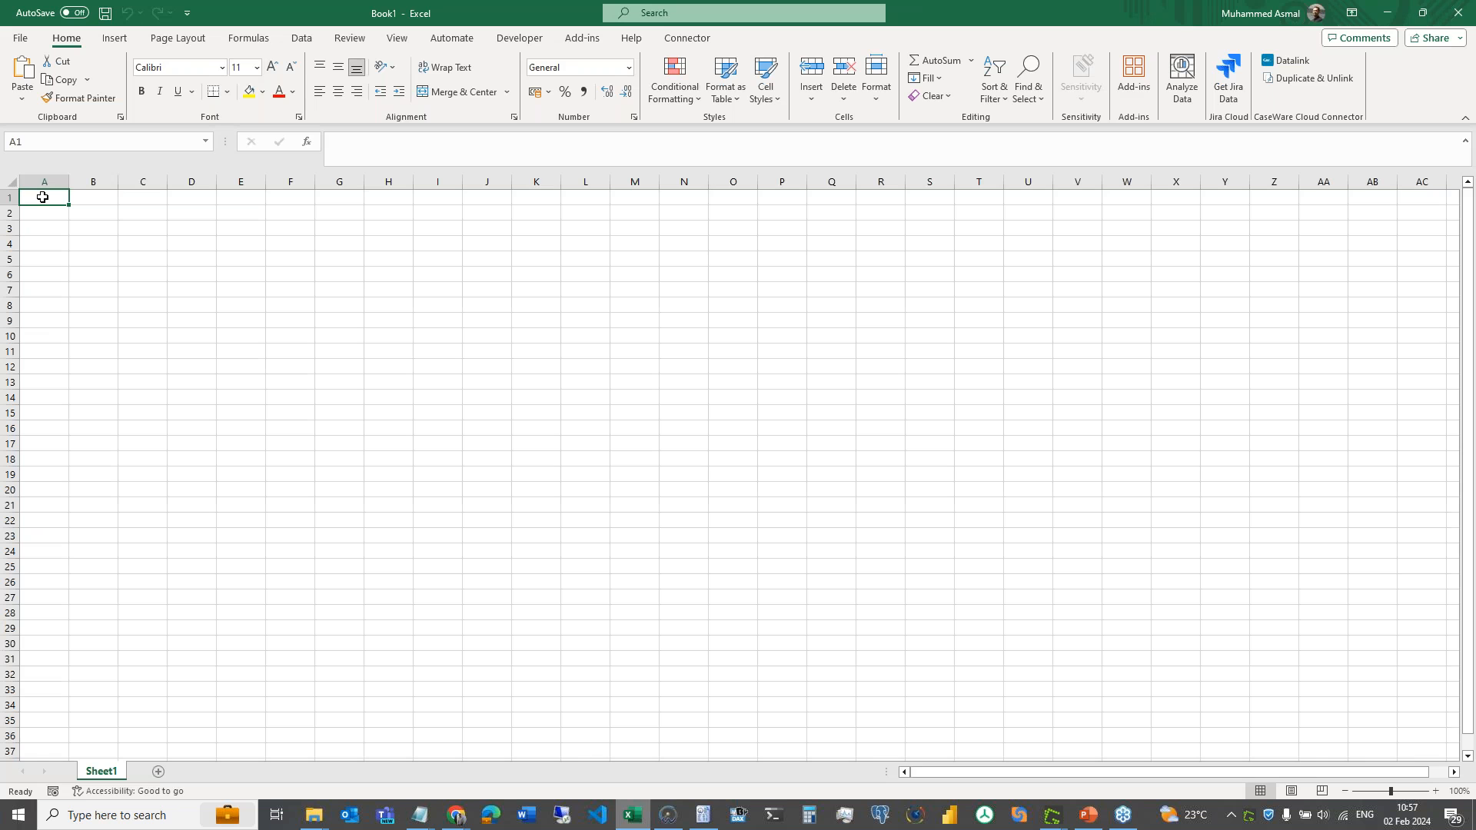
{"action": "key", "text": "ctrl+v"}
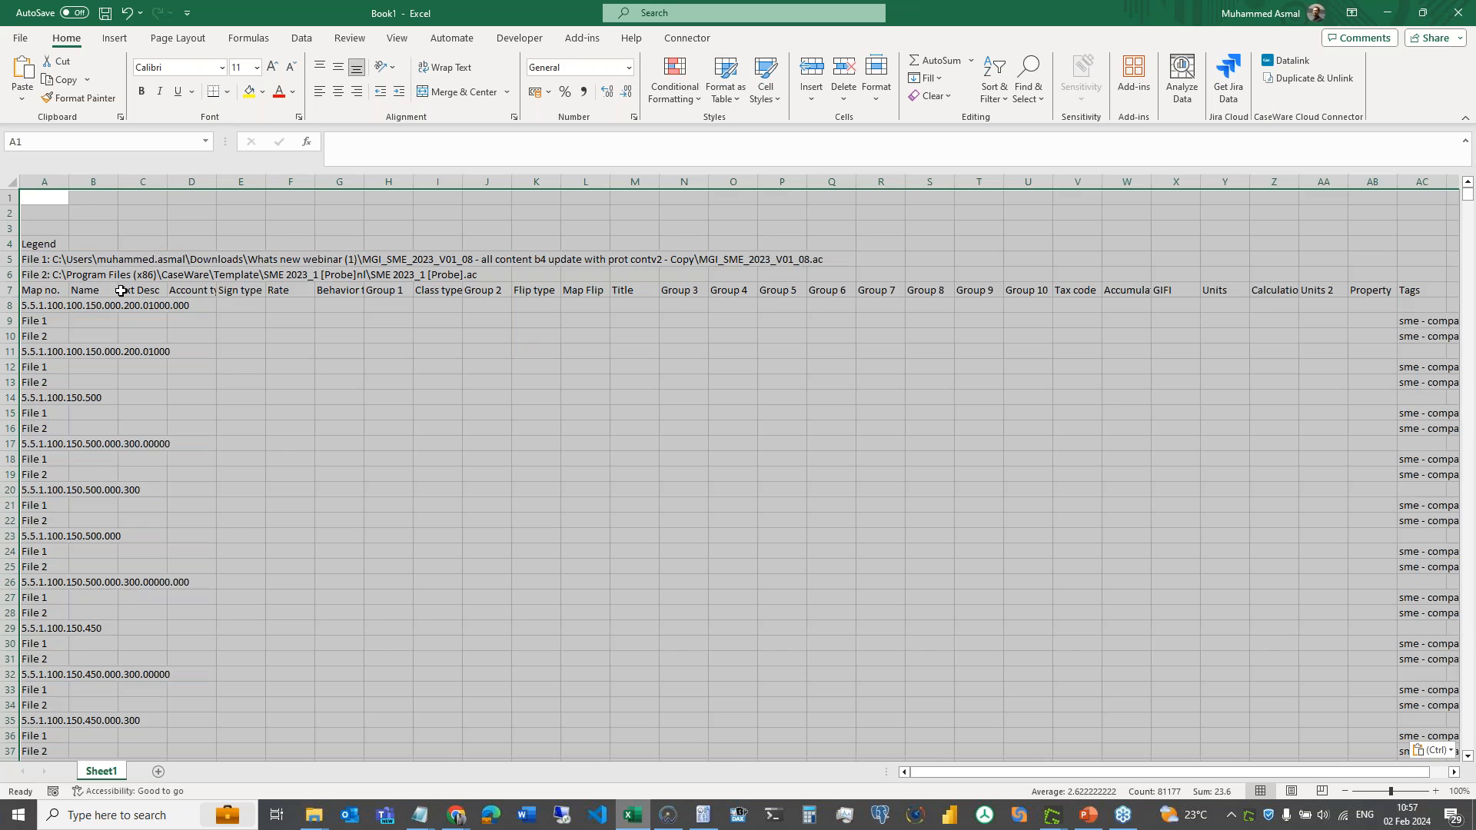
{"action": "left_click", "coordinate": [122, 290]}
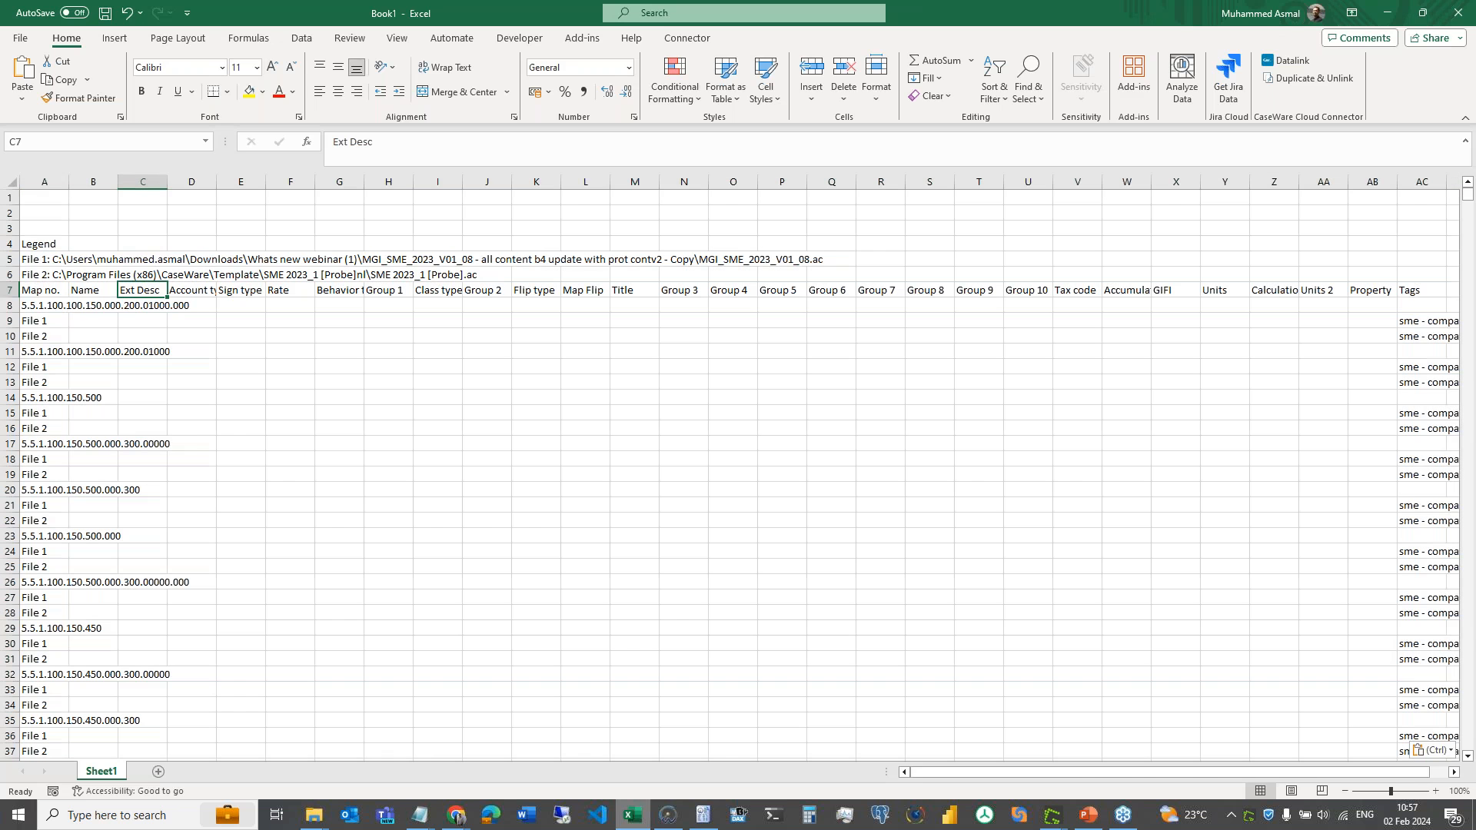
{"action": "right_click", "coordinate": [12, 290]}
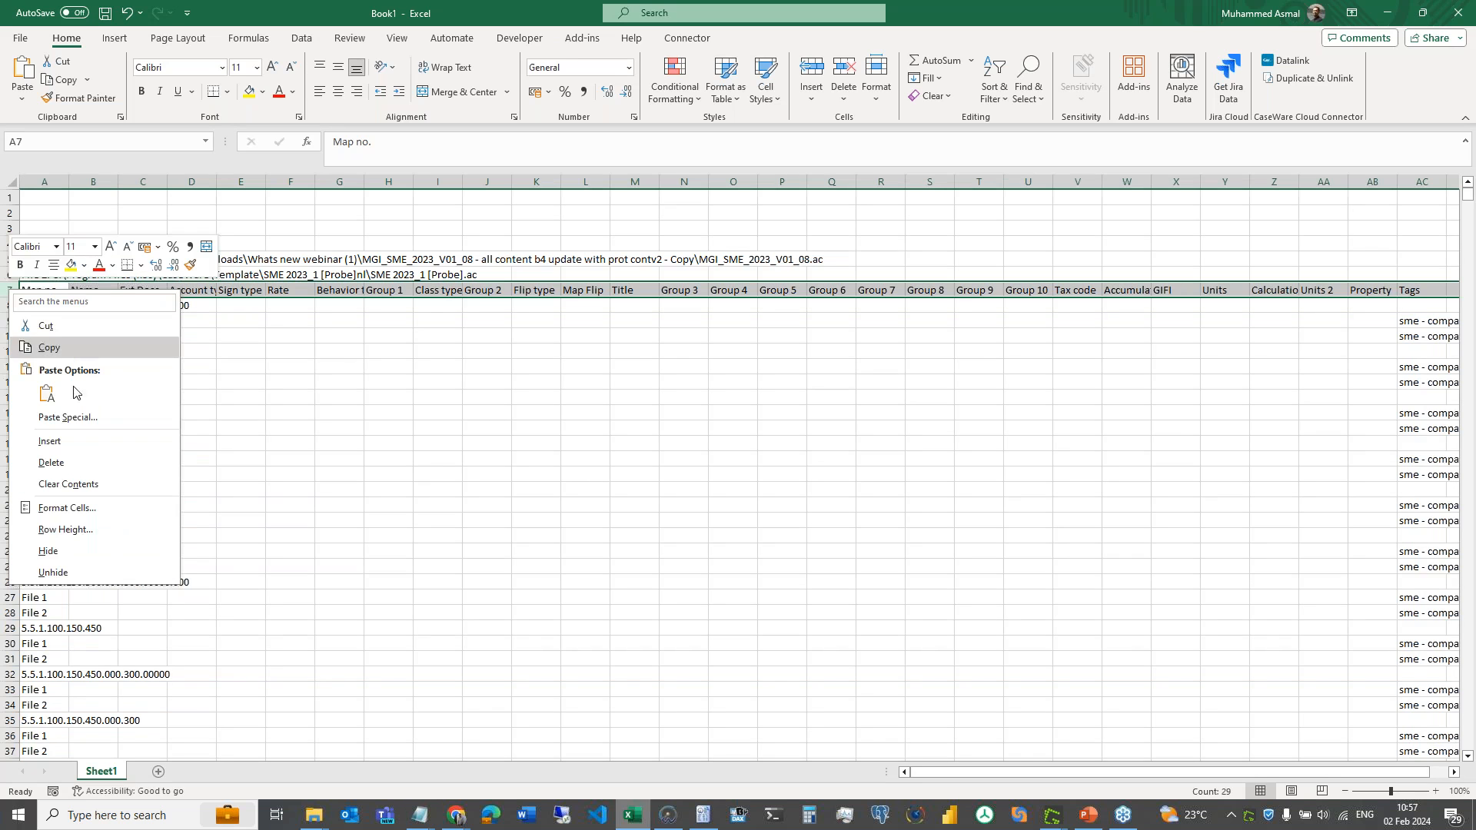
{"action": "left_click", "coordinate": [74, 440]}
- Check the Legend entry and the File 1 and File 2 paths in A5 and A6
{"action": "left_click", "coordinate": [50, 244]}
{"action": "left_click", "coordinate": [52, 259]}
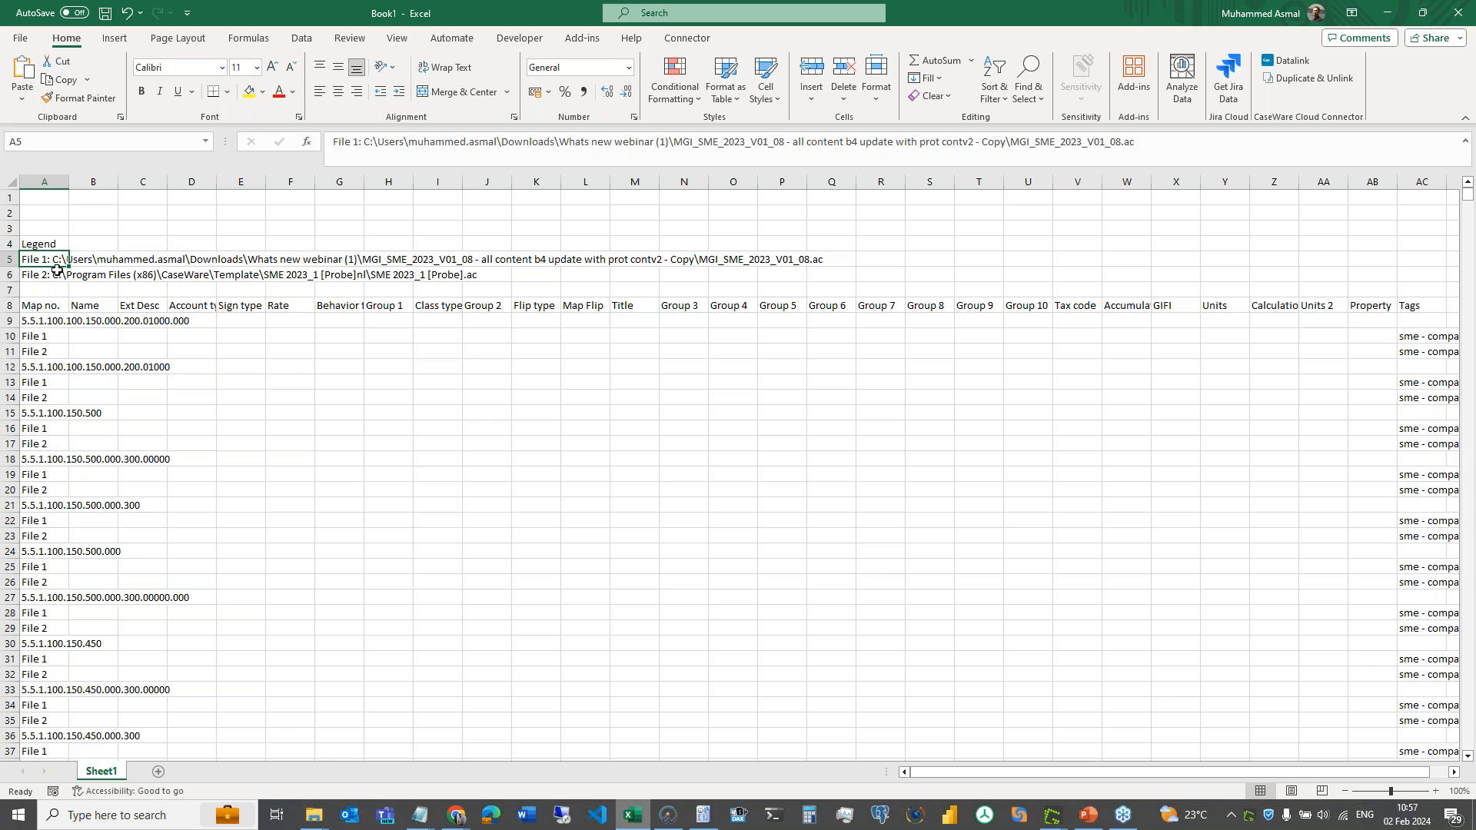
{"action": "left_click", "coordinate": [59, 272]}
{"action": "left_click", "coordinate": [54, 261]}
{"action": "left_click", "coordinate": [55, 275]}
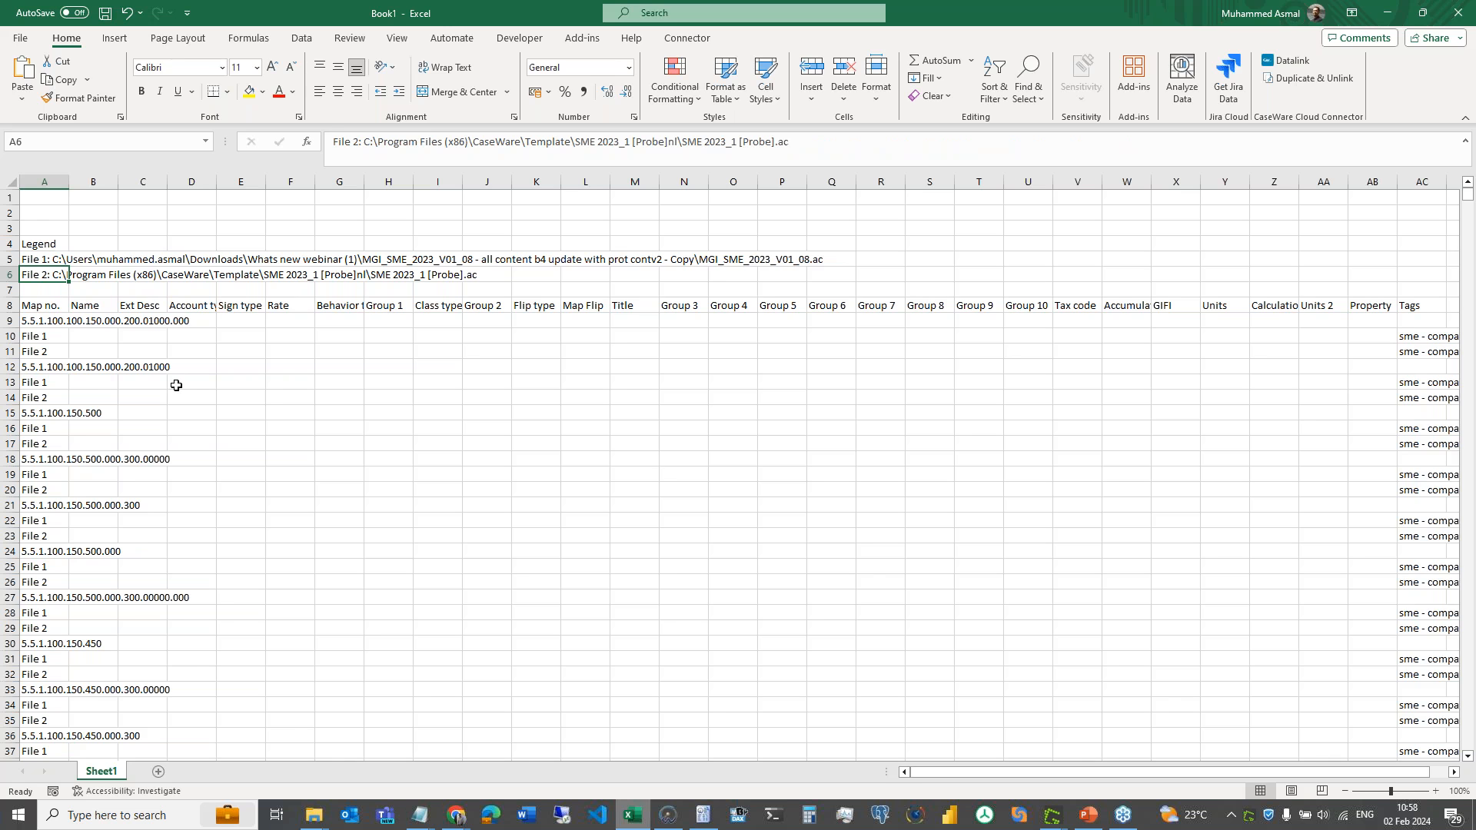
- Turn on filtering for the Map no. header row and exclude blank Ext Desc entries
{"action": "left_click", "coordinate": [11, 306]}
{"action": "left_click", "coordinate": [302, 40]}
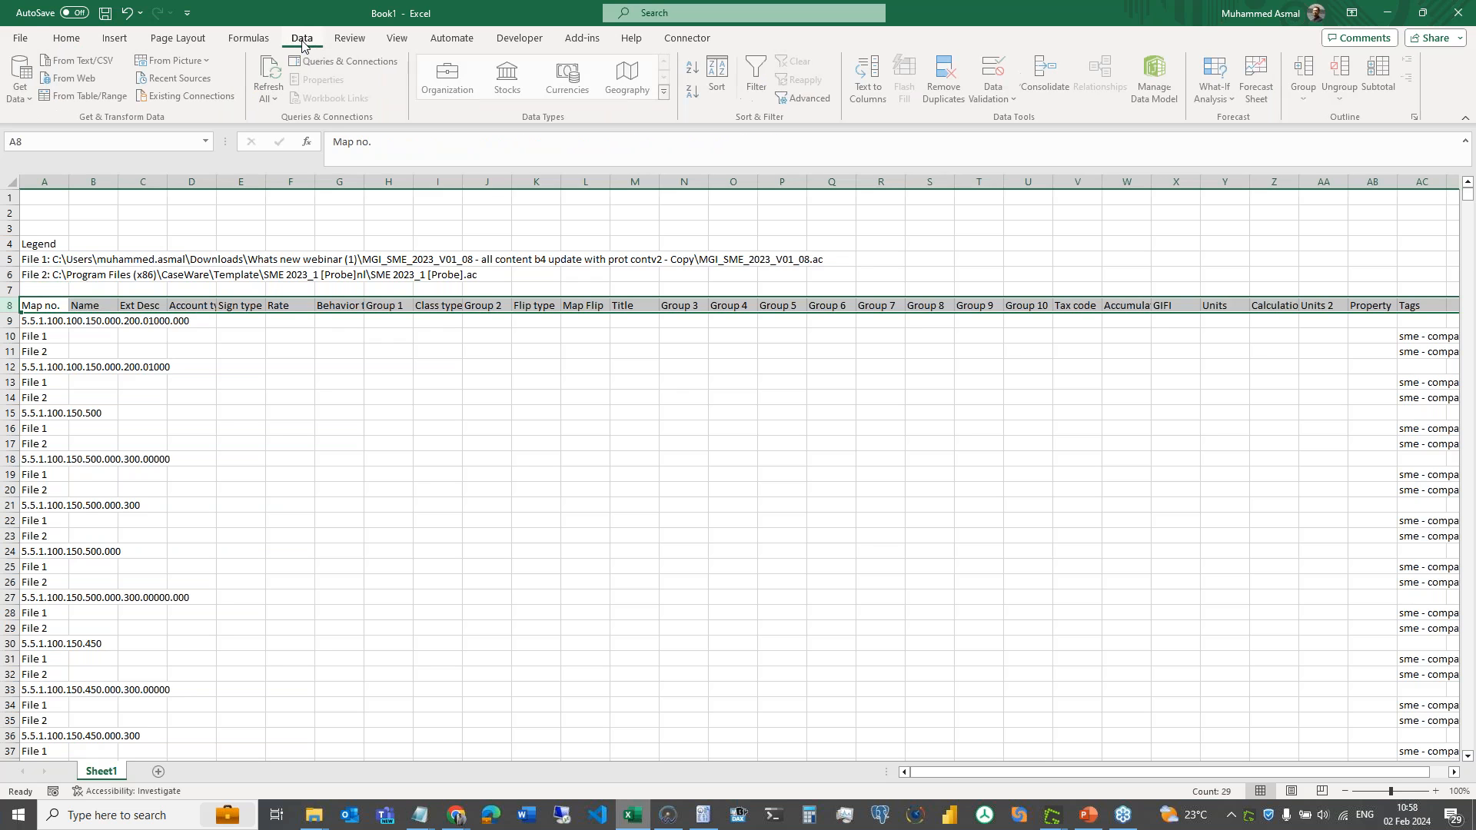
{"action": "left_click", "coordinate": [757, 83]}
{"action": "left_click", "coordinate": [323, 412]}
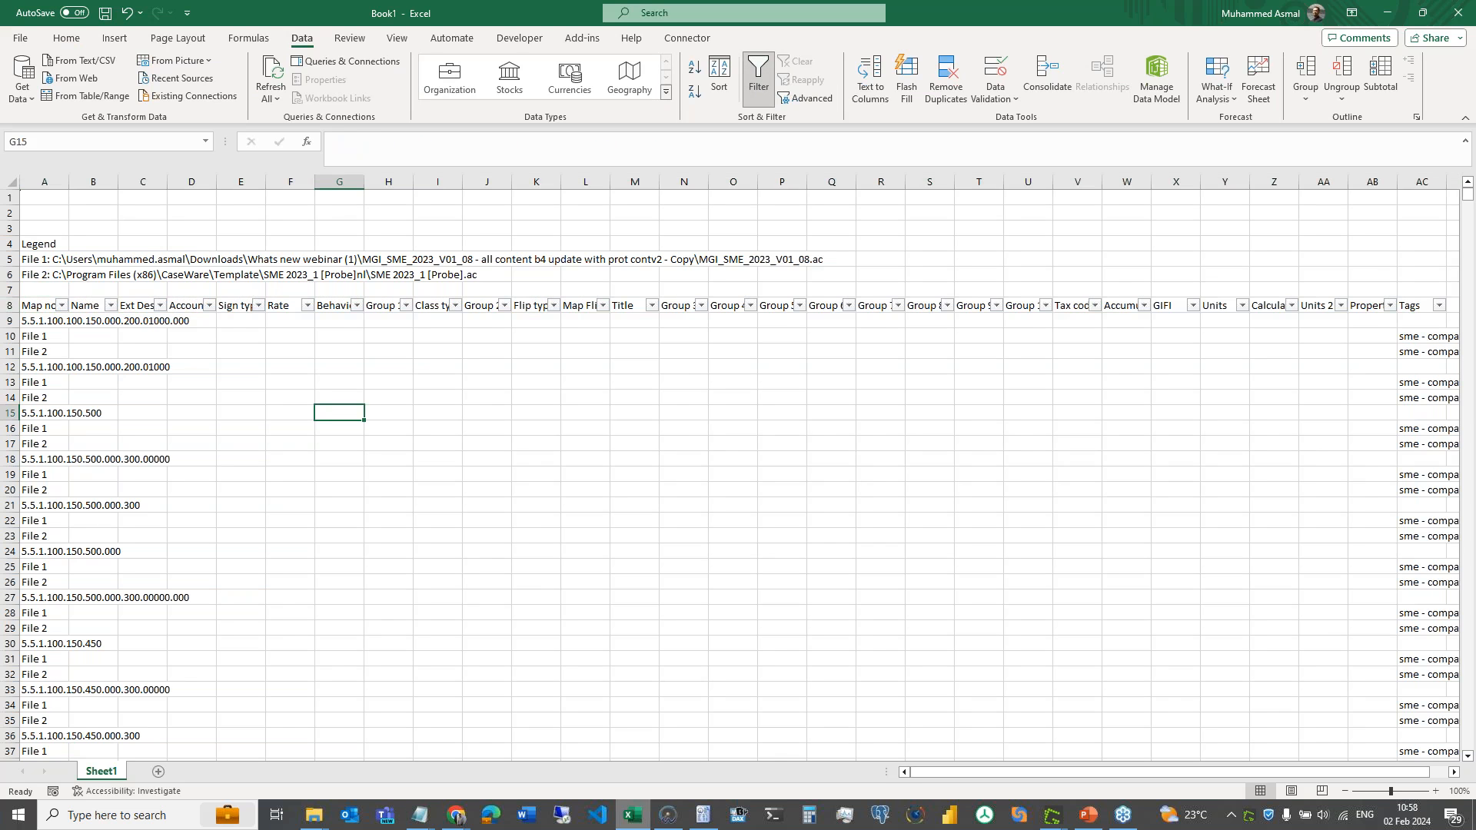
{"action": "left_click", "coordinate": [9, 305]}
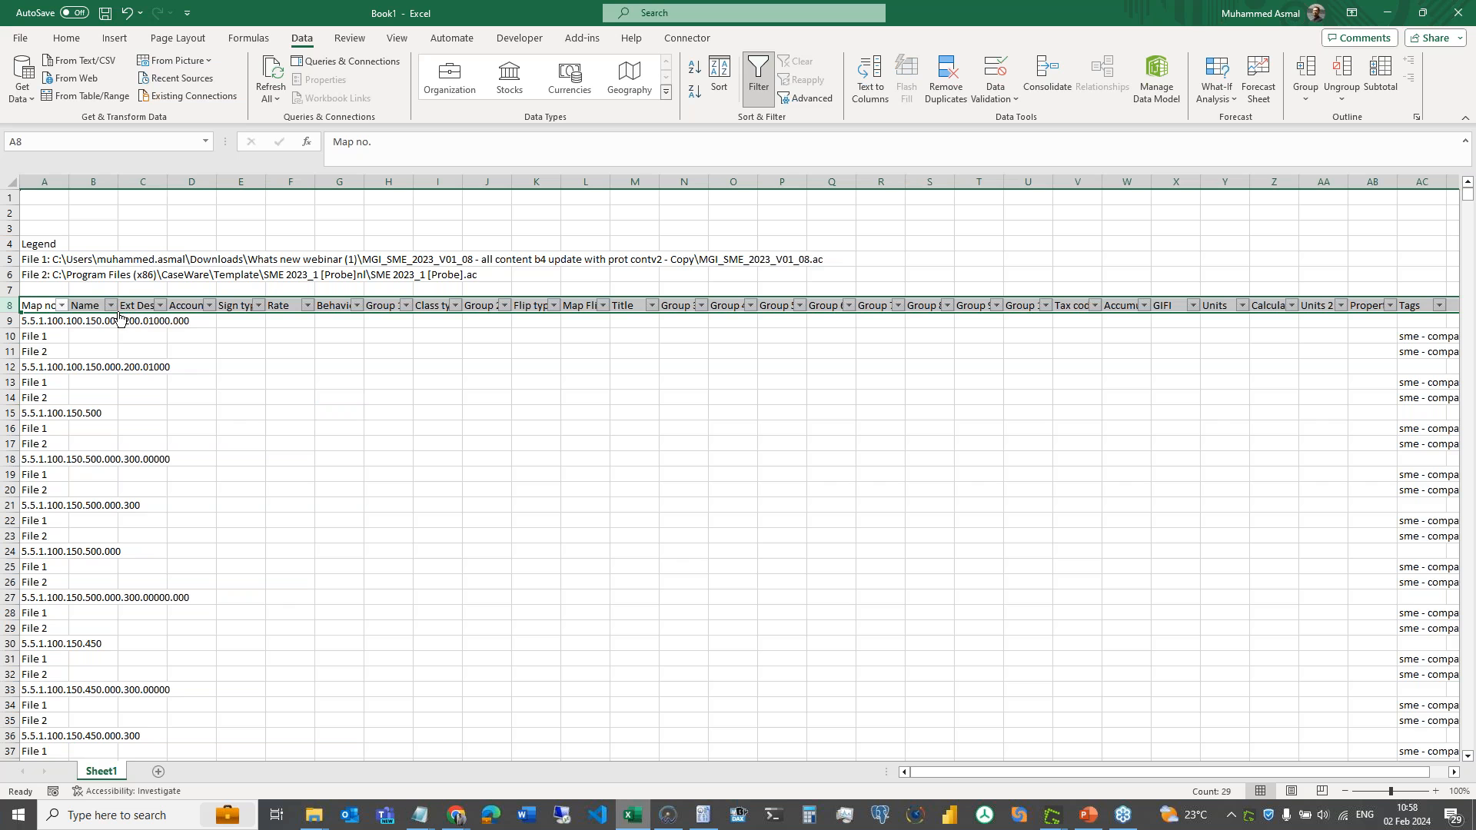
{"action": "left_click", "coordinate": [144, 338]}
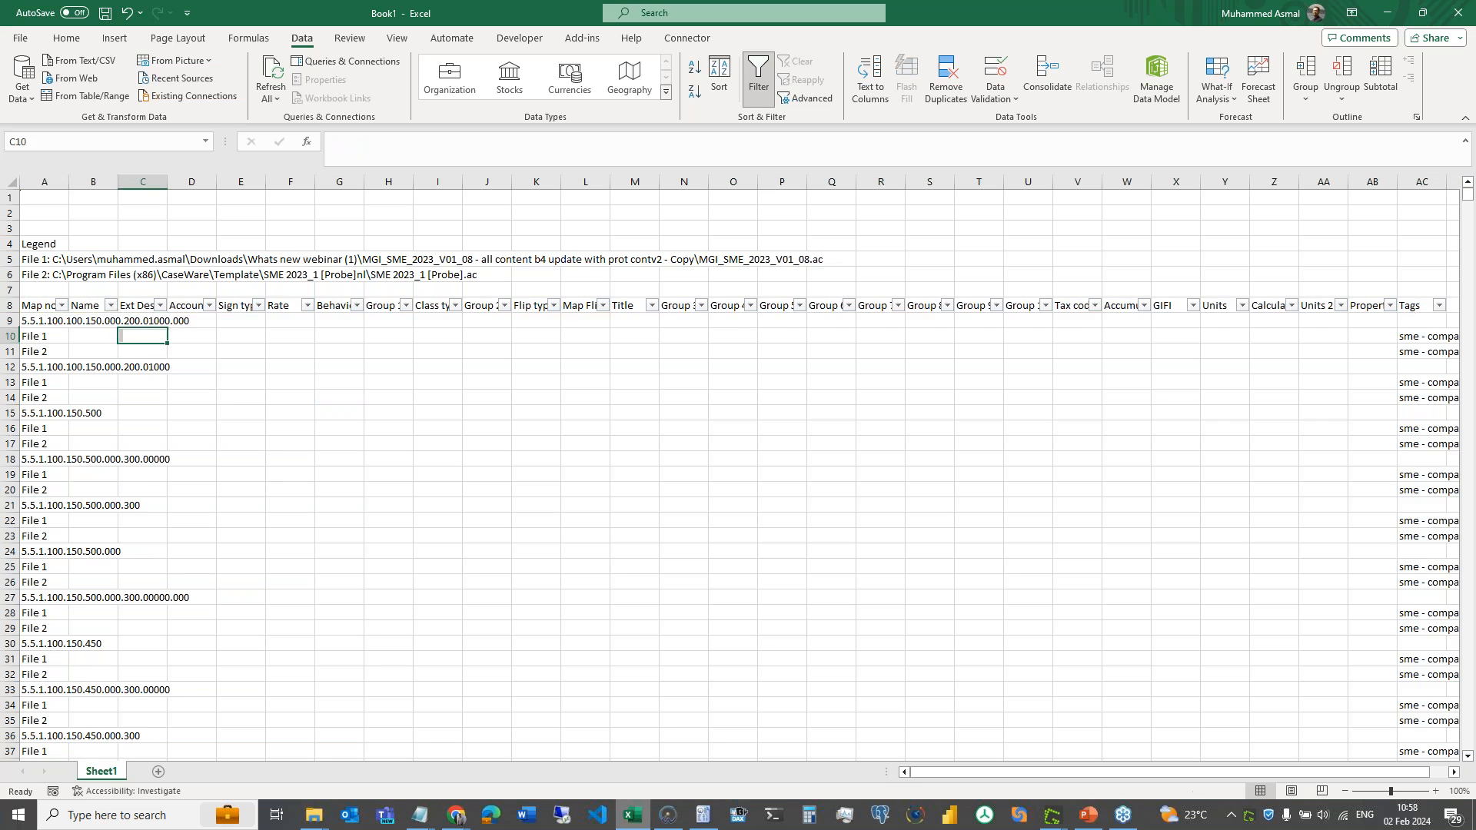
{"action": "left_click", "coordinate": [111, 311]}
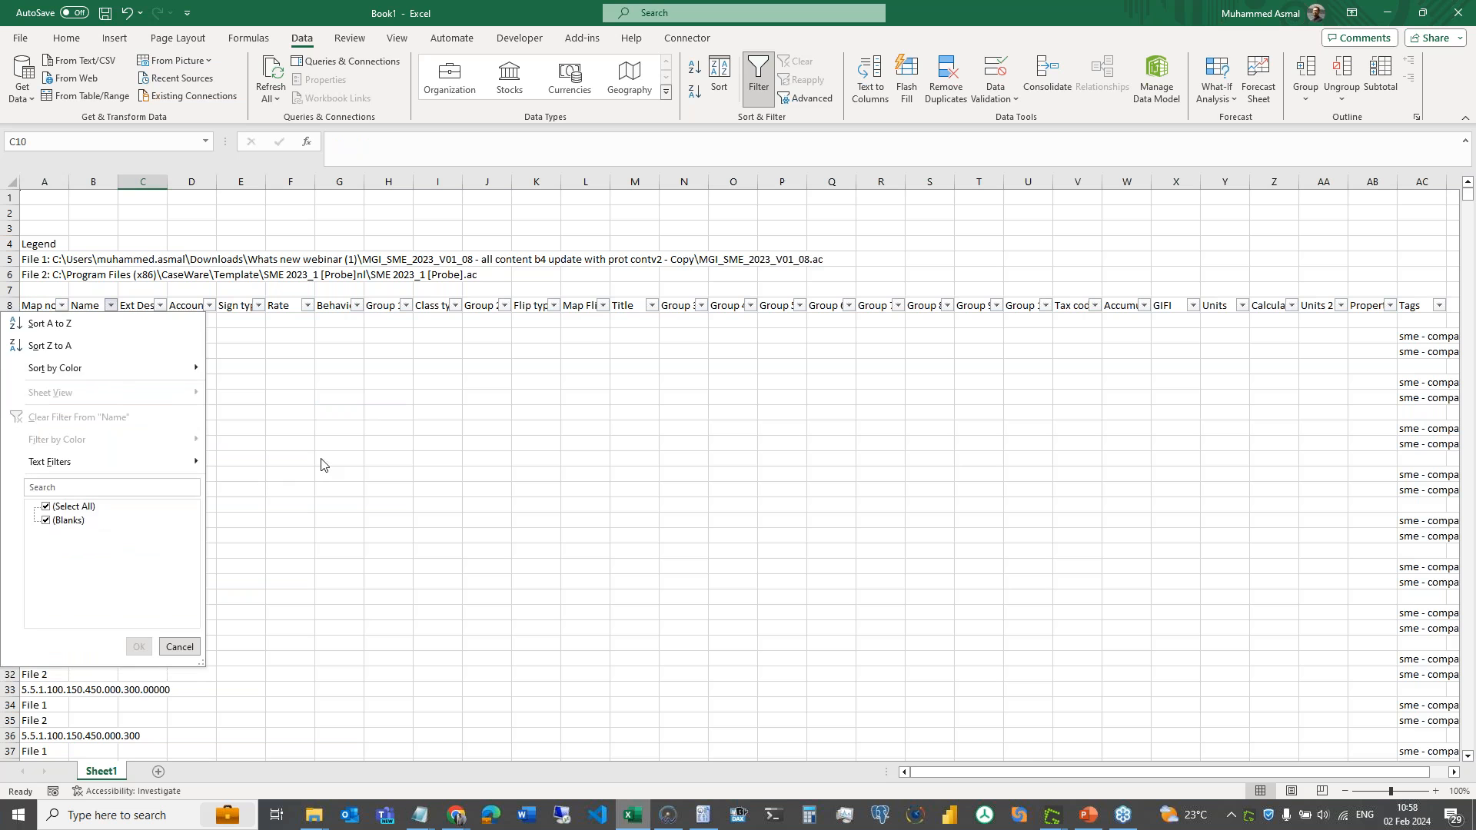
{"action": "left_click", "coordinate": [213, 357]}
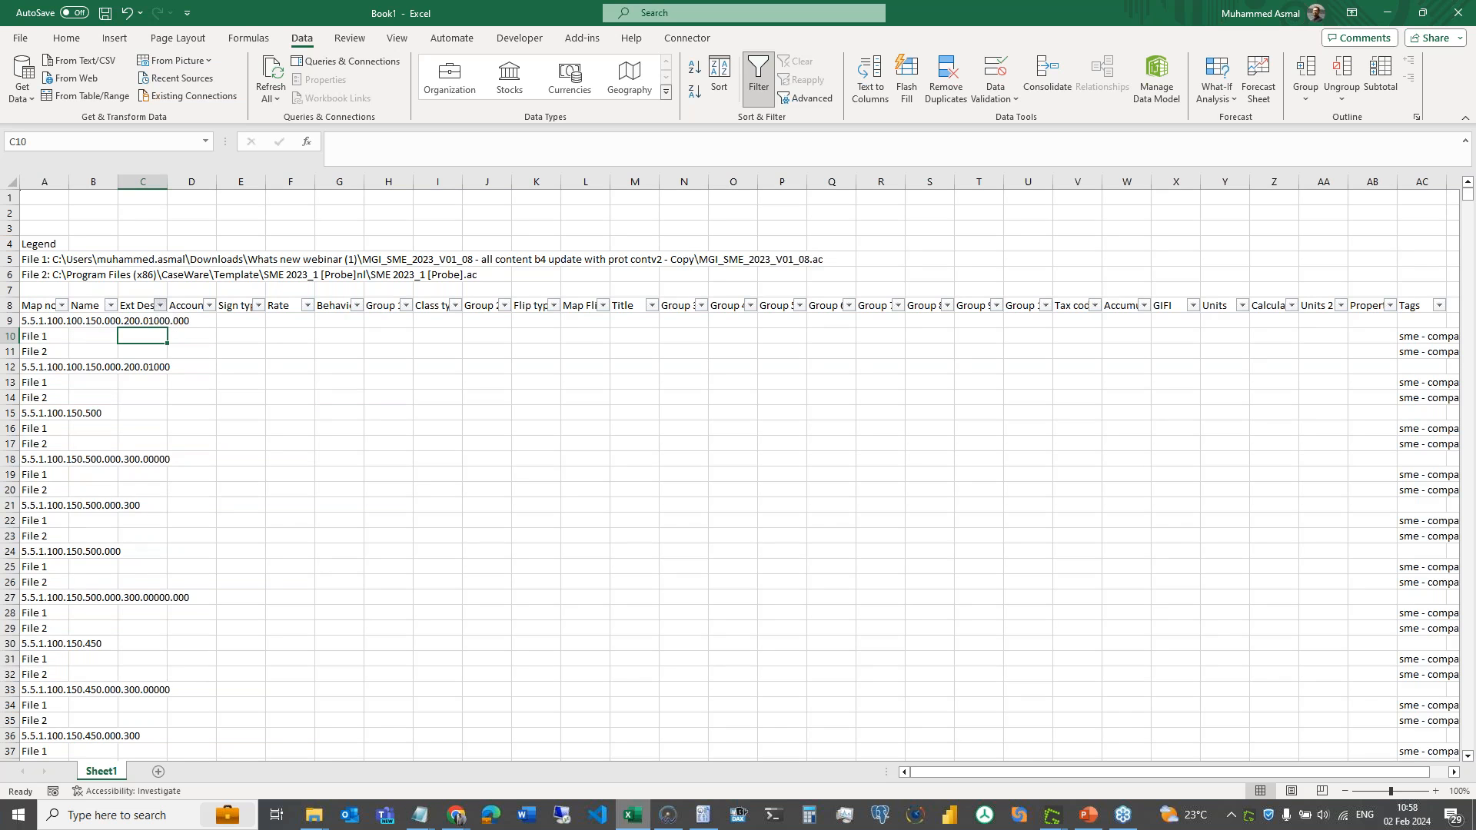
{"action": "left_click", "coordinate": [161, 306]}
{"action": "left_click_drag", "start_coordinate": [193, 534], "coordinate": [195, 601]}
{"action": "left_click", "coordinate": [47, 603]}
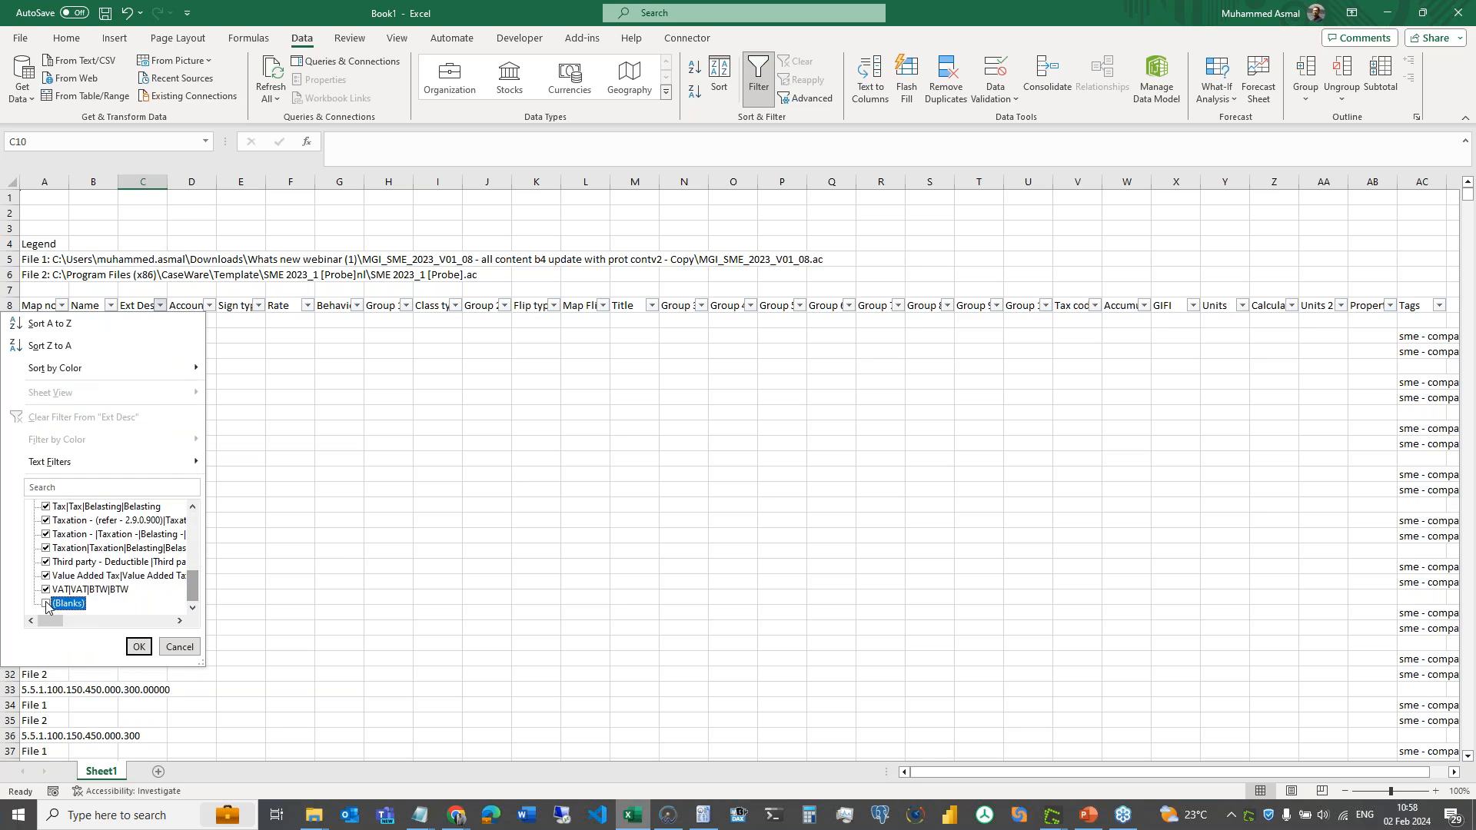
{"action": "left_click", "coordinate": [139, 648]}
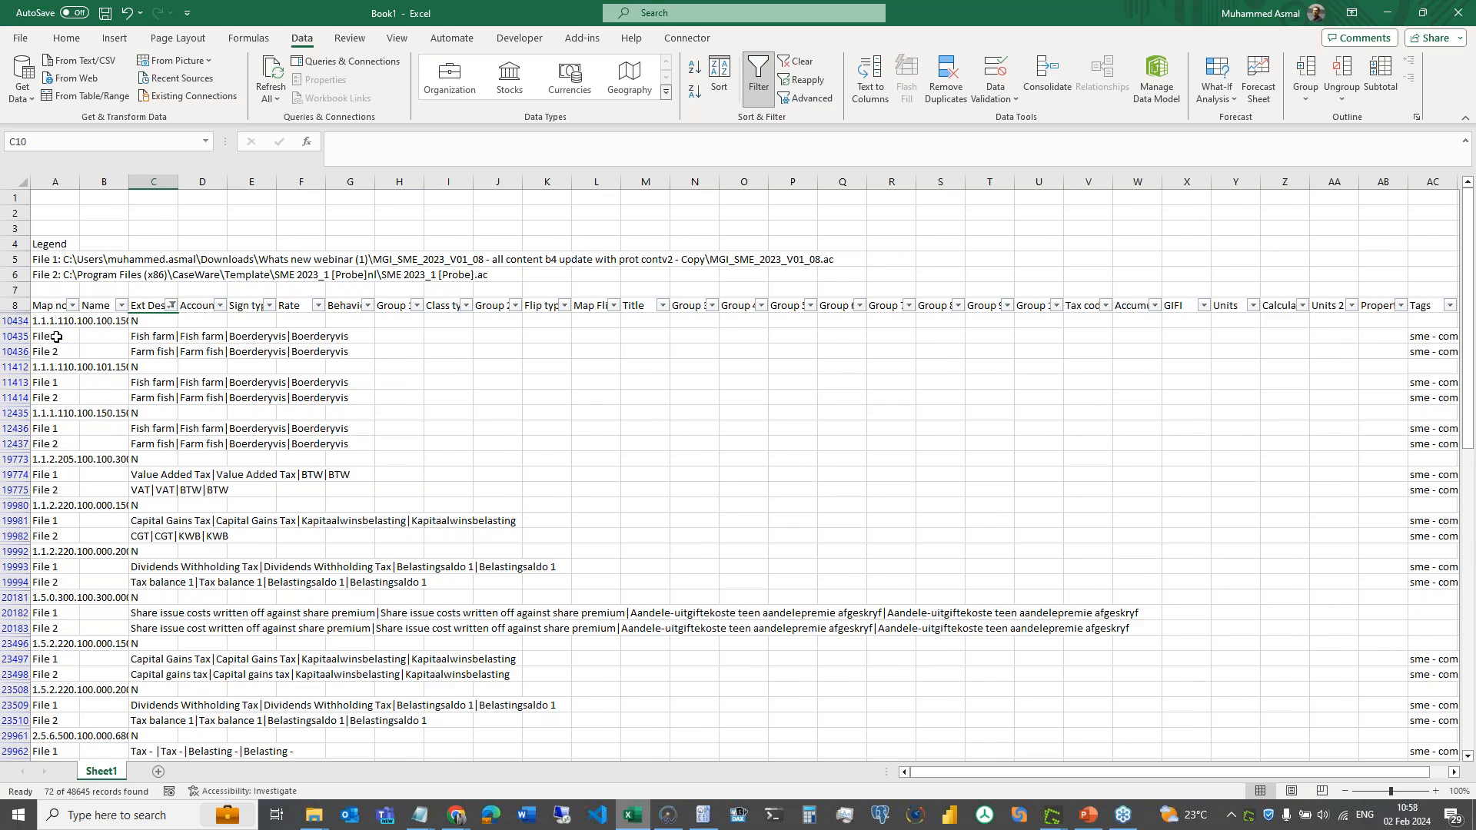
- Compare file 1 and file 2 Ext Desc values, including the VAT and CGT descriptions, then close the workbook
{"action": "left_click", "coordinate": [53, 324]}
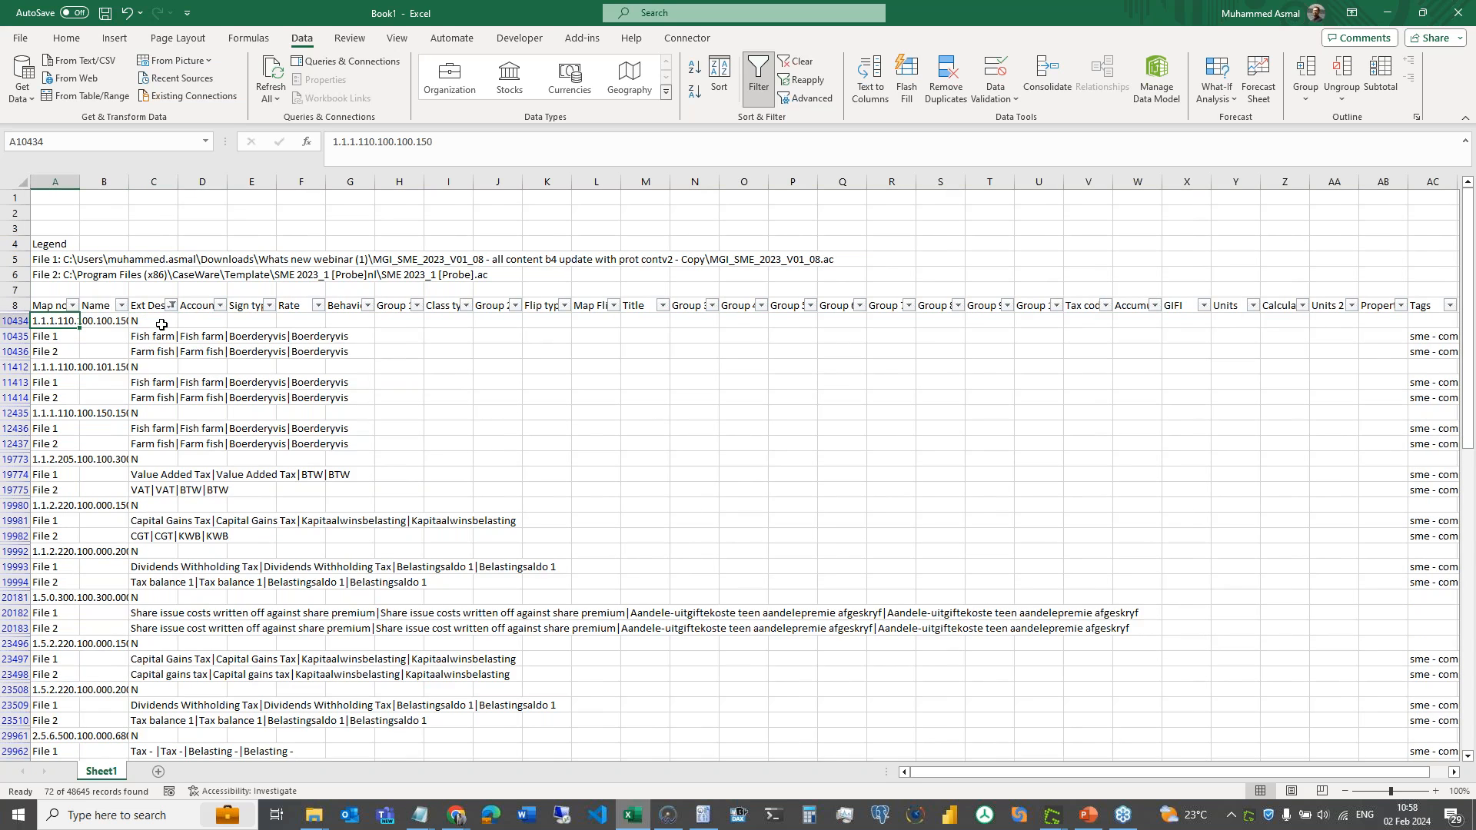
{"action": "key", "text": "Down"}
{"action": "key", "text": "Right"}
{"action": "key", "text": "Right"}
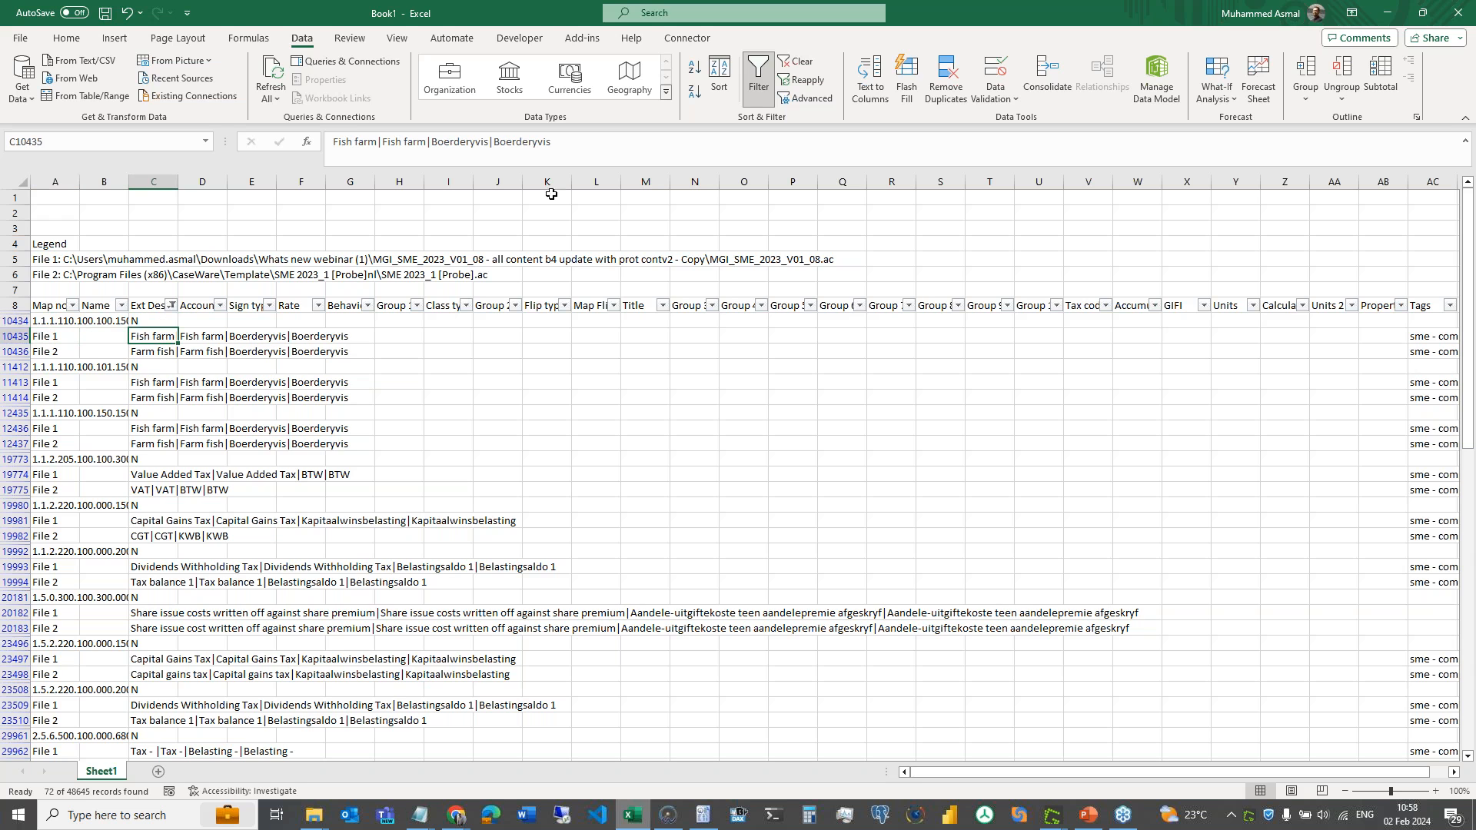
{"action": "key", "text": "Down"}
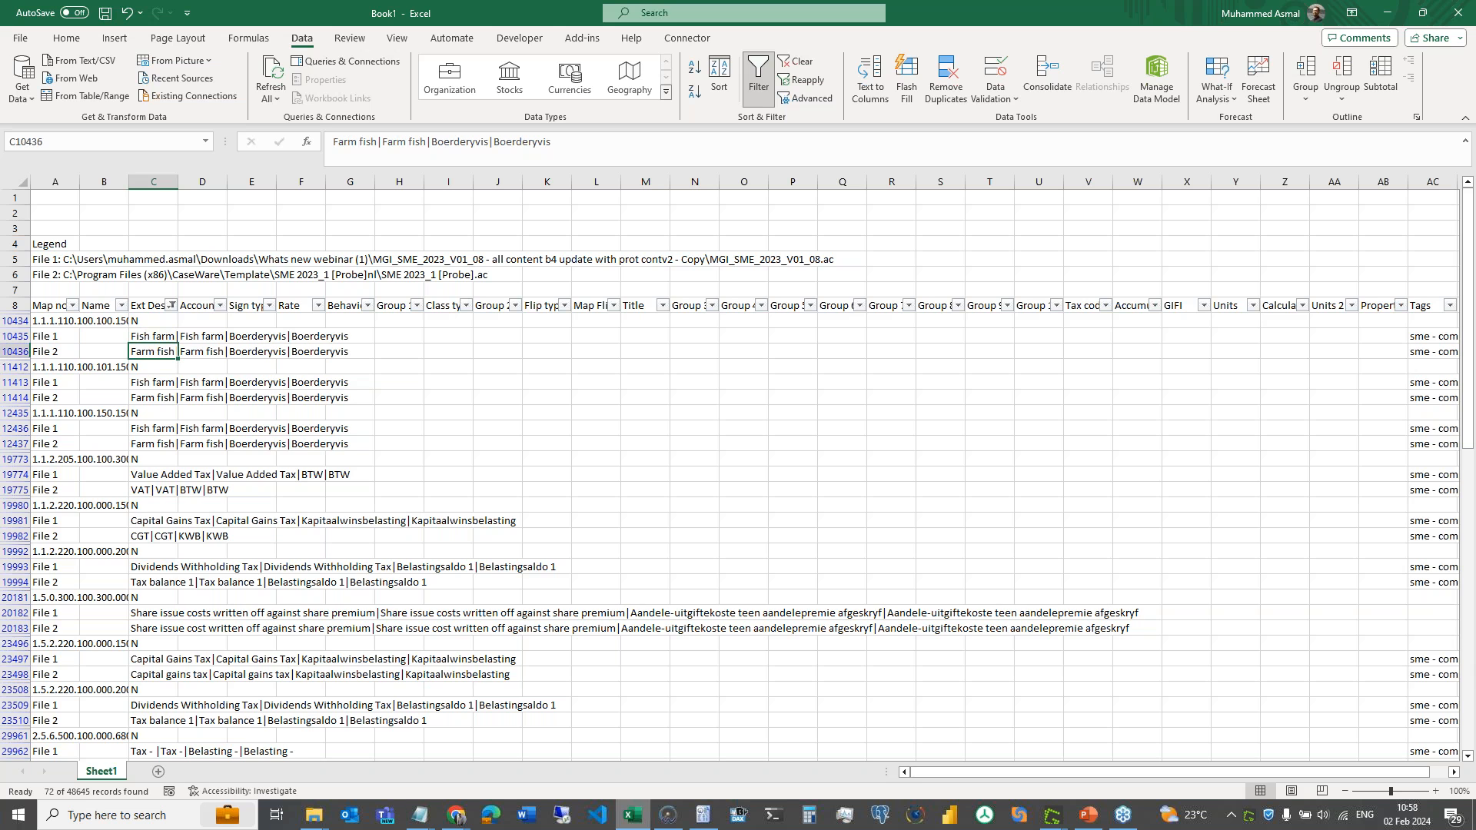
{"action": "left_click", "coordinate": [159, 474]}
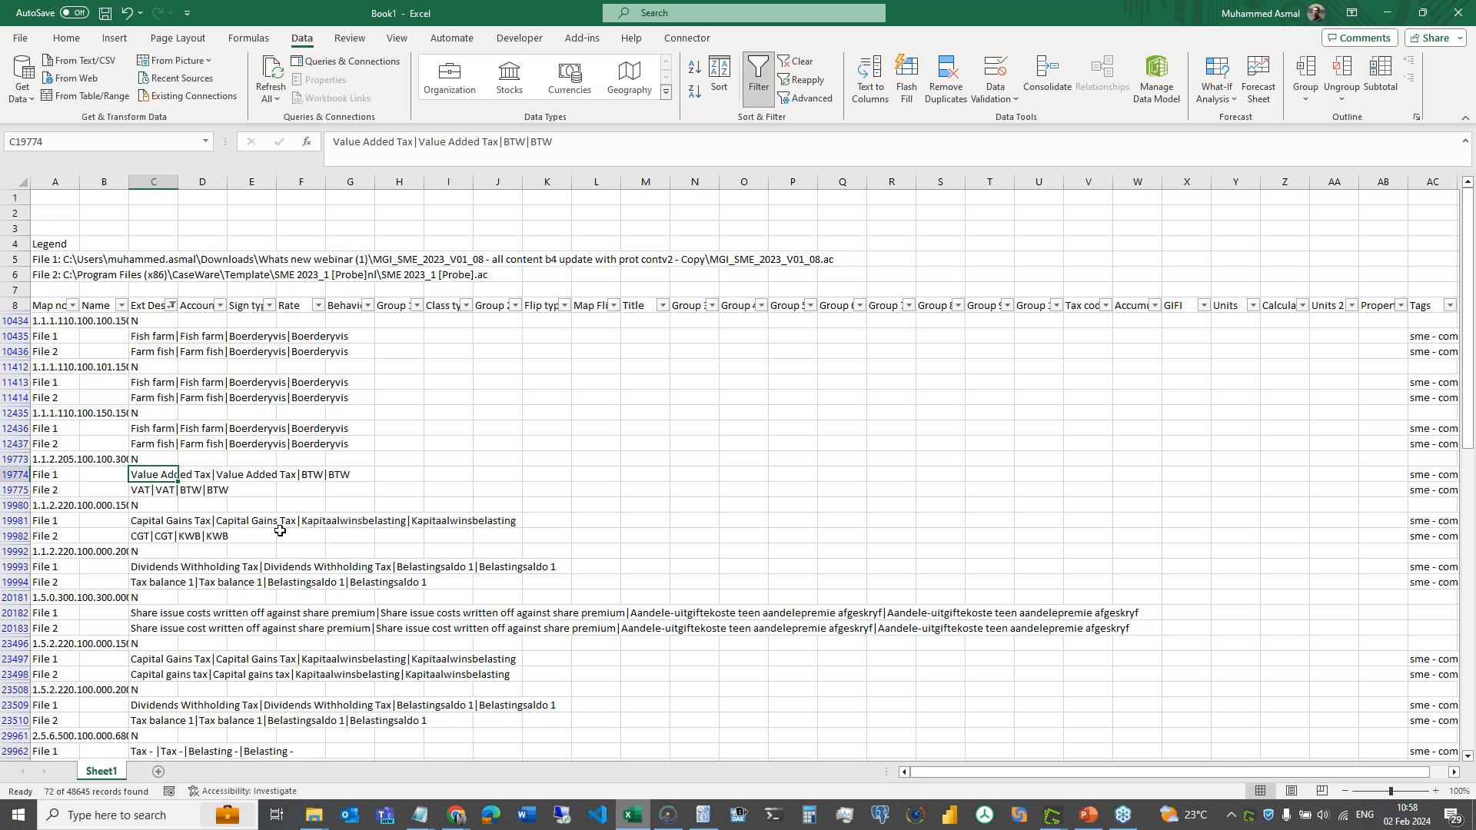
{"action": "left_click", "coordinate": [153, 490]}
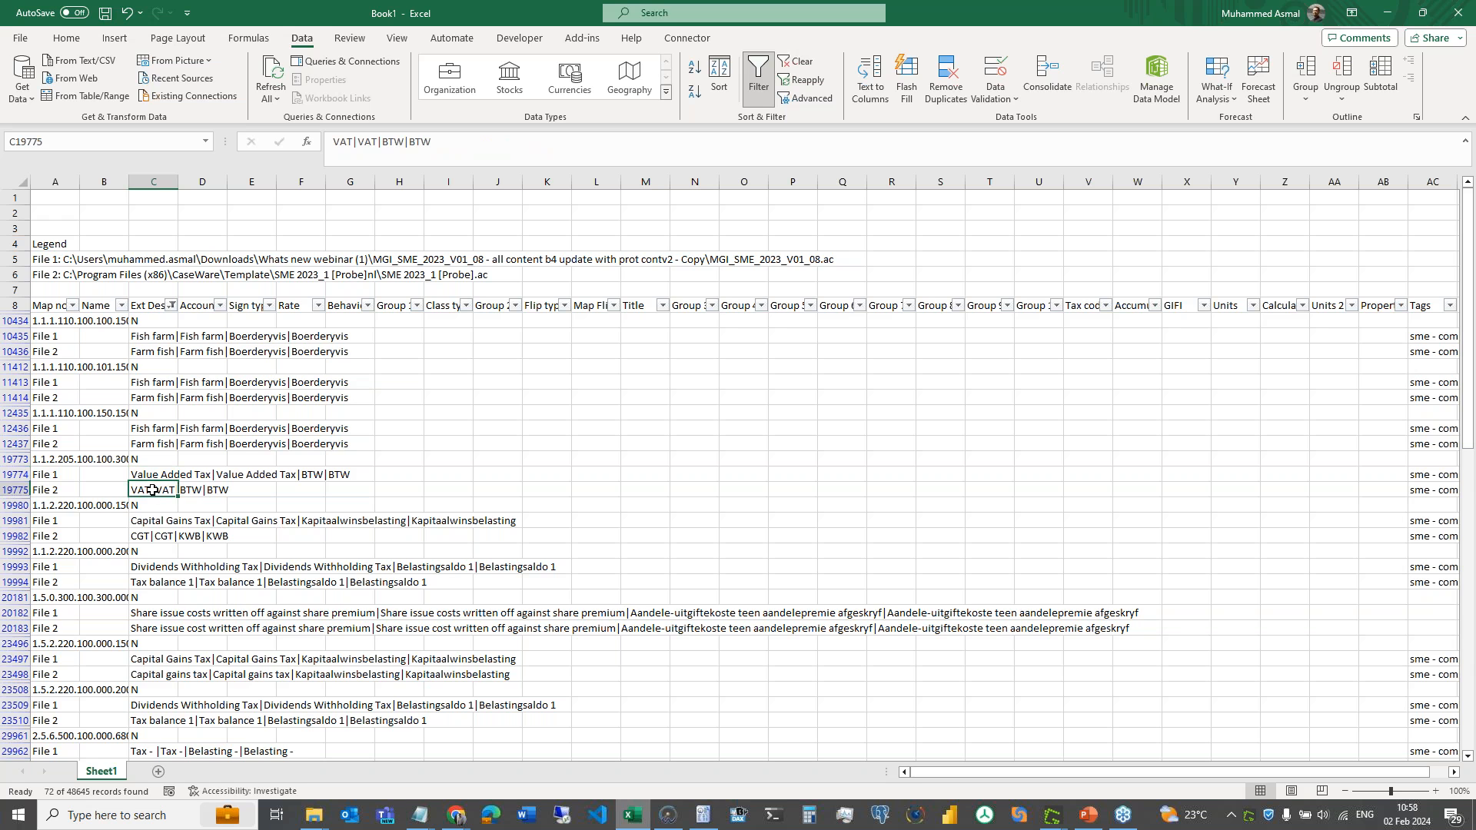
{"action": "left_click", "coordinate": [153, 523]}
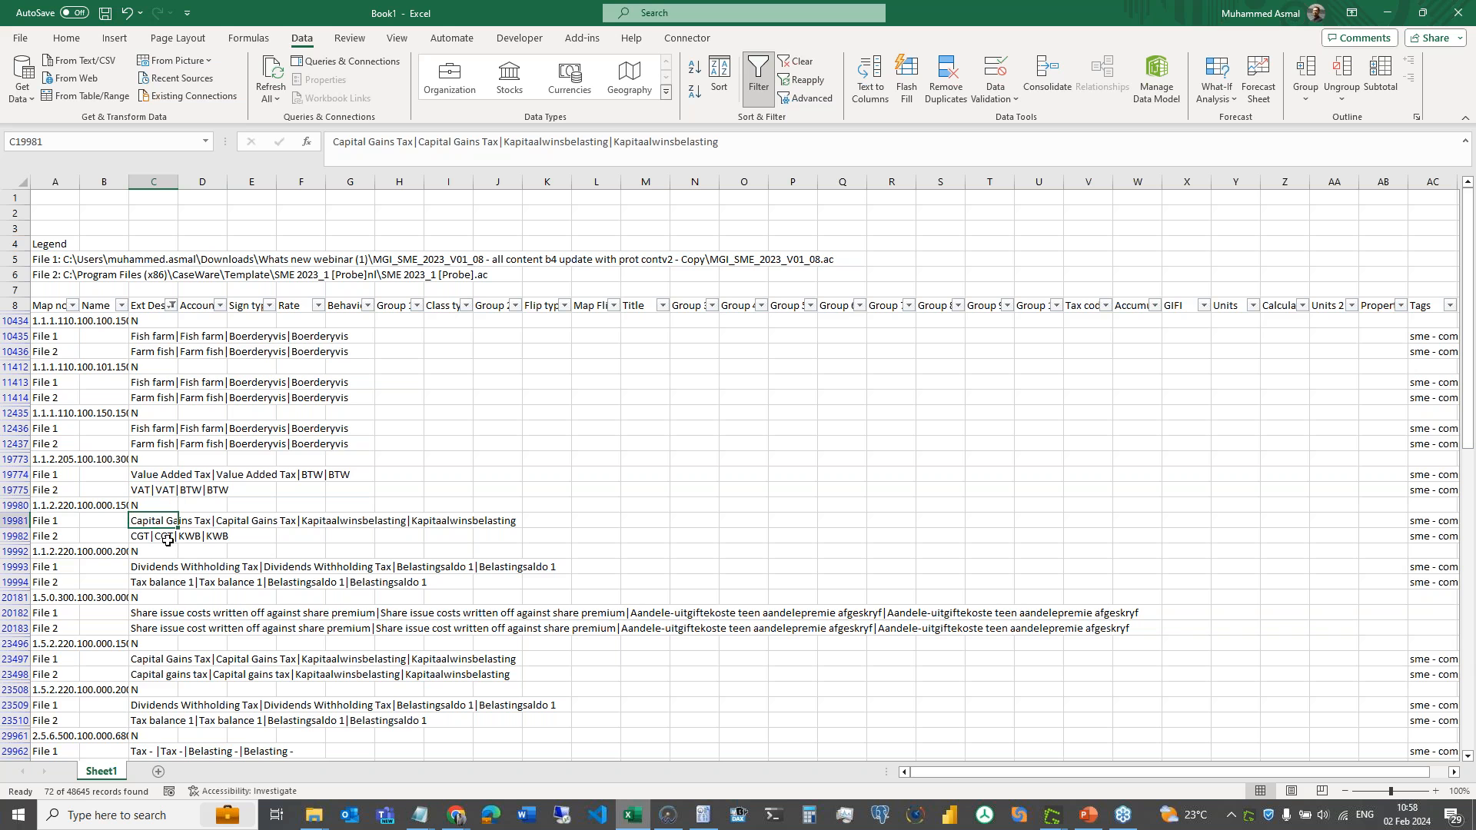
{"action": "left_click", "coordinate": [164, 537]}
{"action": "left_click", "coordinate": [158, 522]}
{"action": "left_click", "coordinate": [163, 533]}
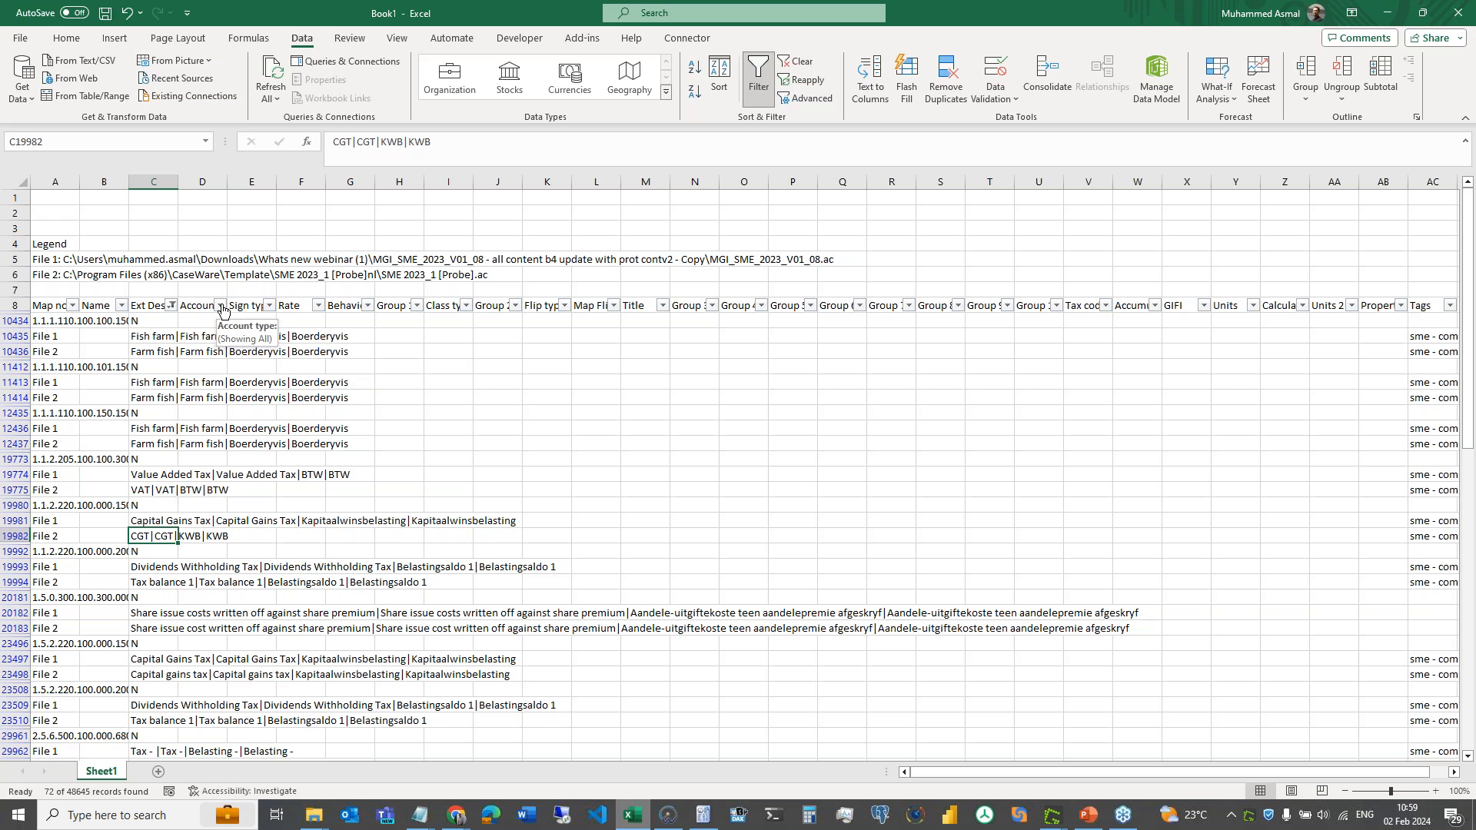
{"action": "left_click", "coordinate": [1458, 12]}
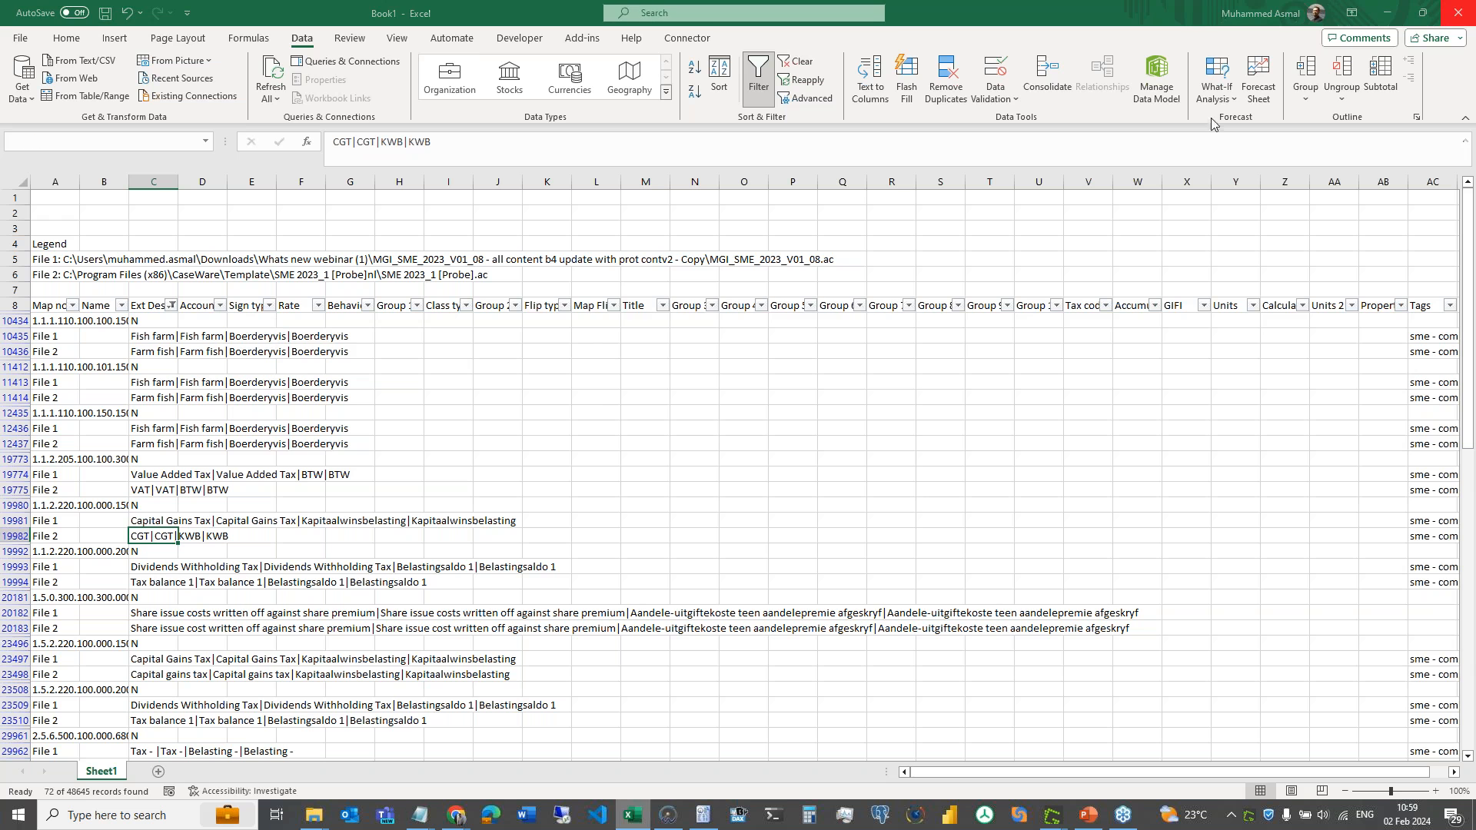
- Discard the changed-map-number notes and show the Firm Template Guide maximised on Understand what has changed
{"action": "left_click", "coordinate": [800, 551]}
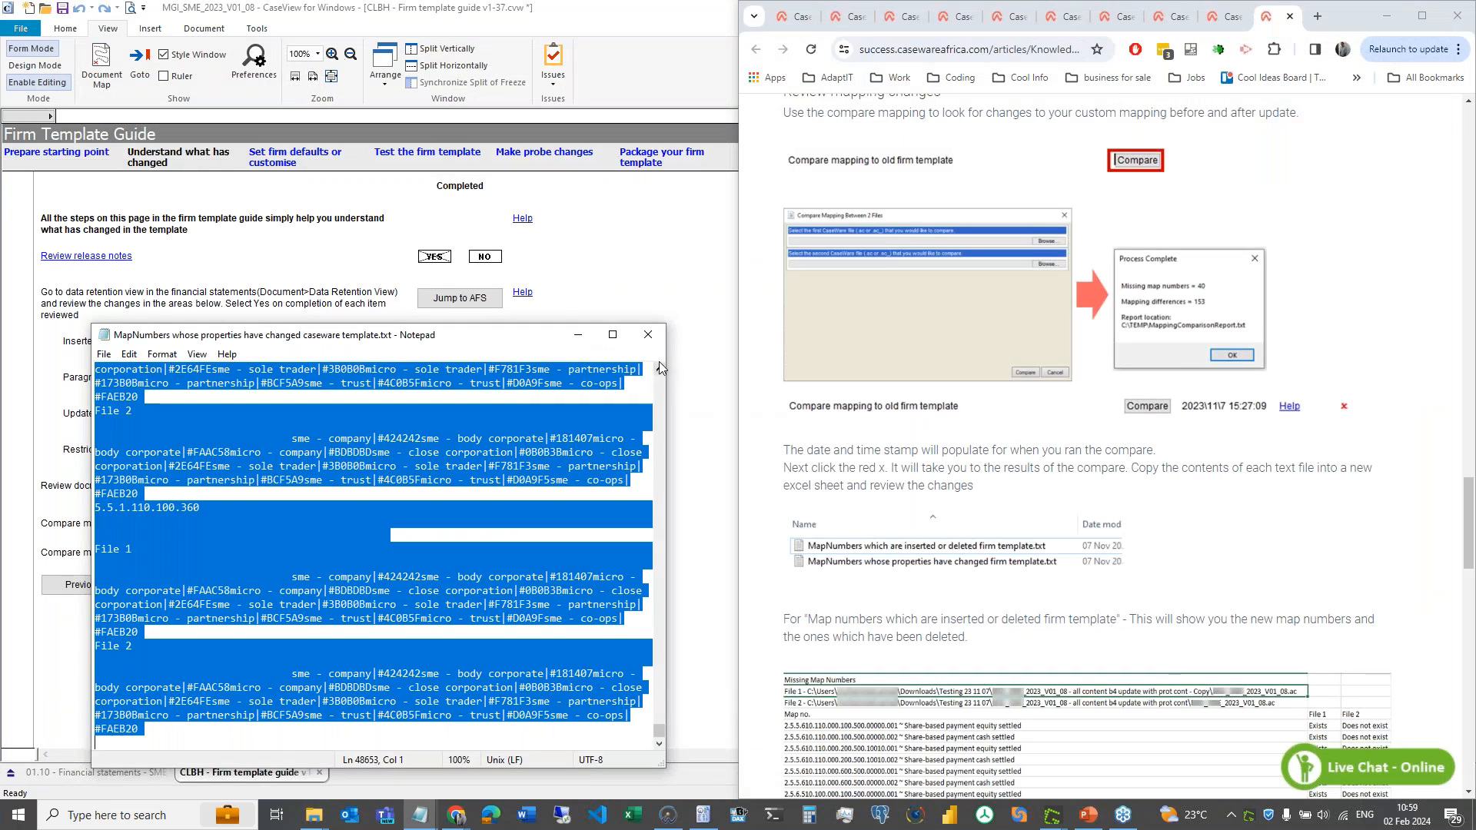
{"action": "left_click", "coordinate": [648, 336]}
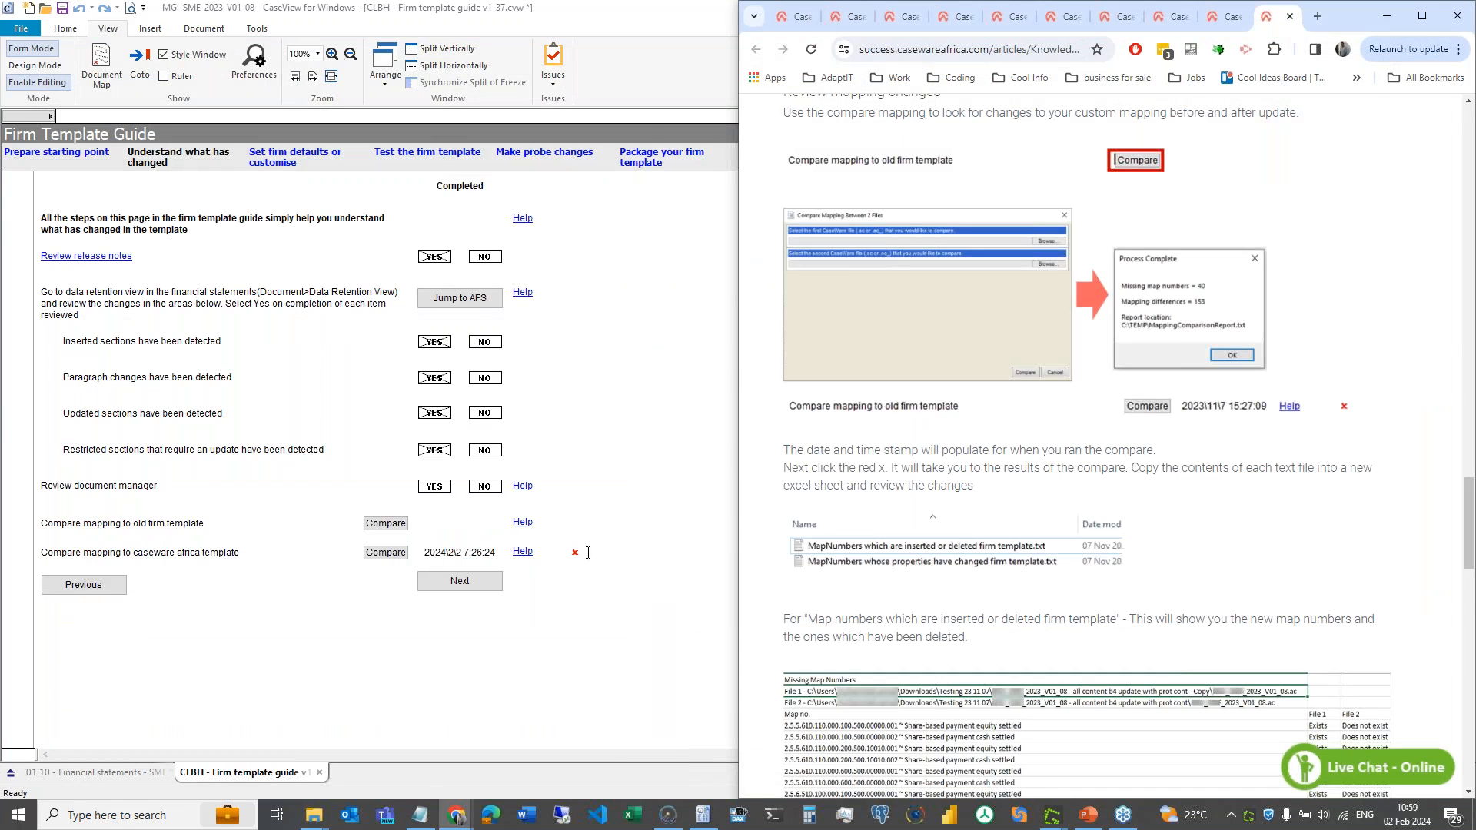
{"action": "left_click", "coordinate": [600, 555]}
{"action": "left_click", "coordinate": [663, 548]}
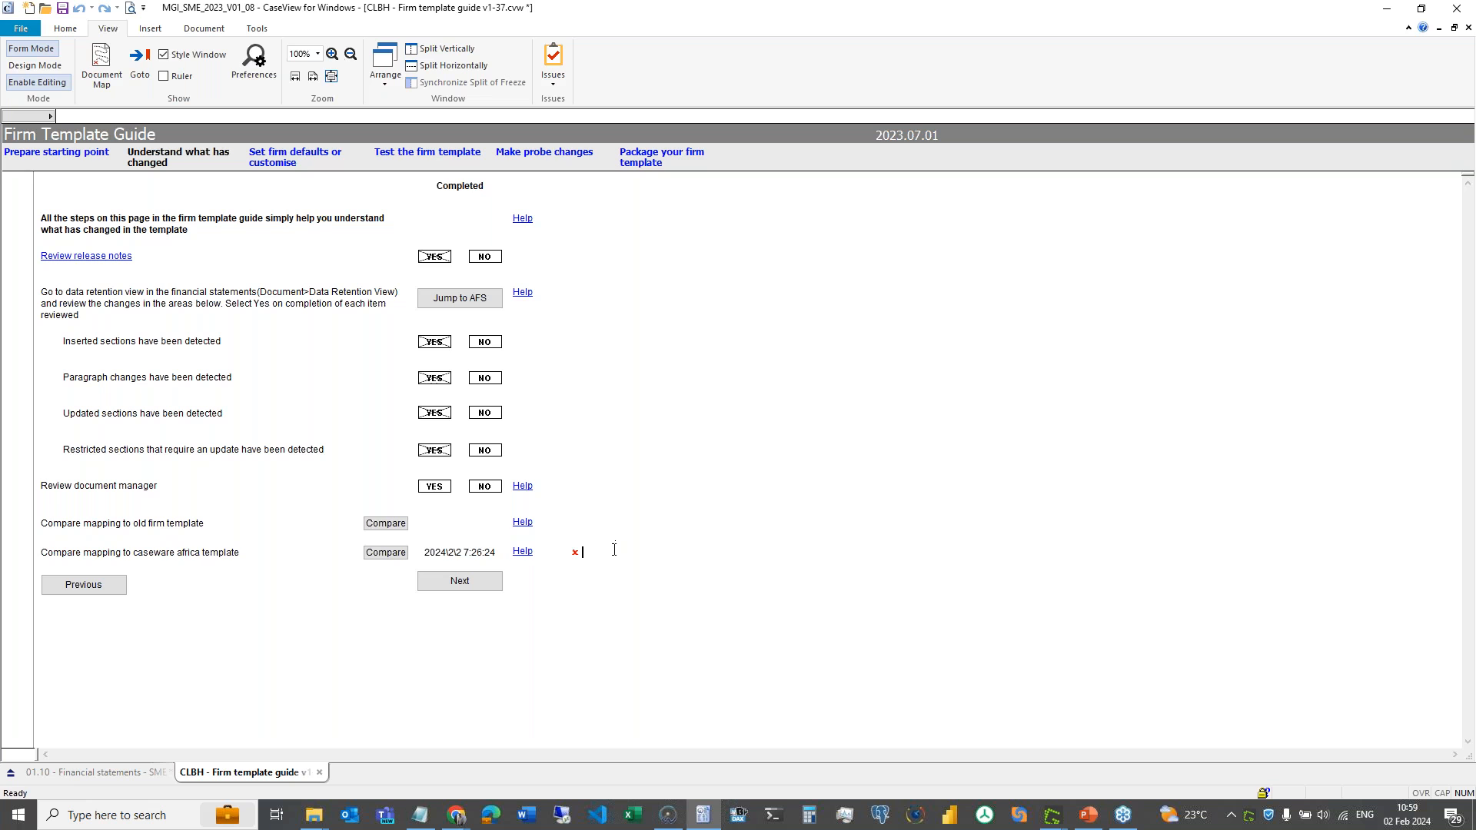
{"action": "left_click_drag", "start_coordinate": [614, 550], "coordinate": [178, 307]}
{"action": "left_click", "coordinate": [178, 307]}
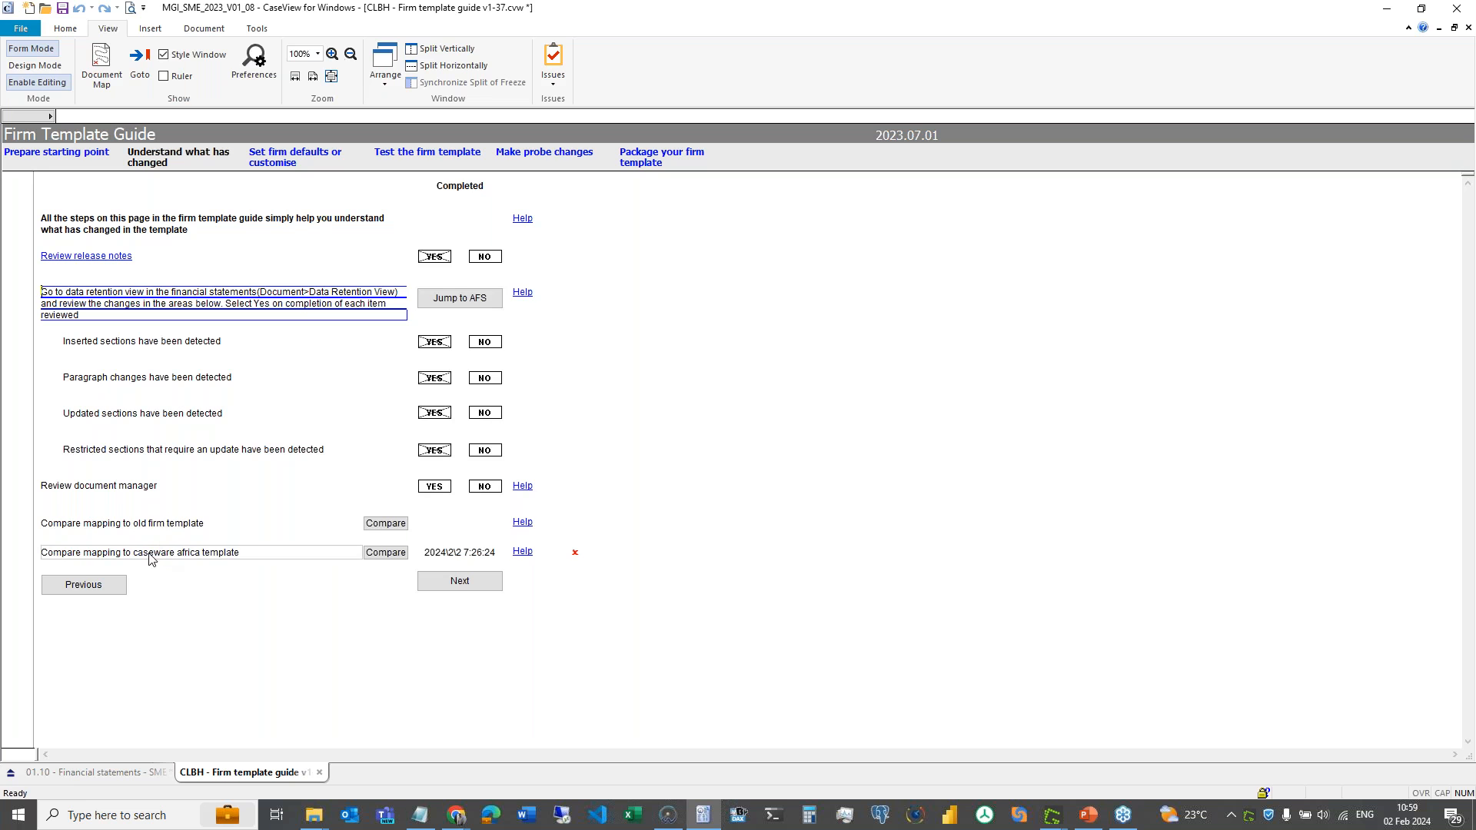
- Advance the guide from the caseware africa comparison row to the next page
{"action": "left_click", "coordinate": [650, 558]}
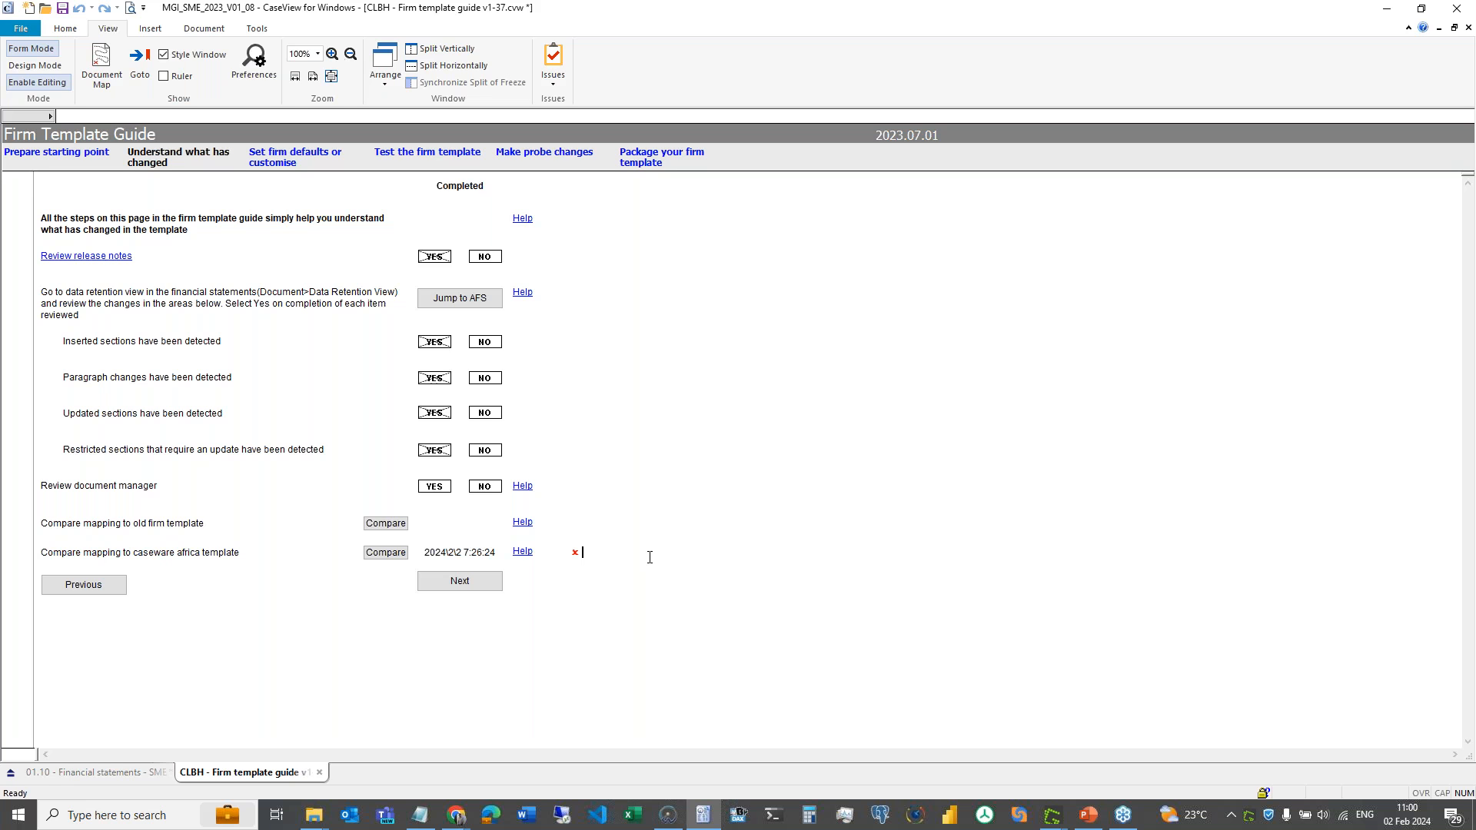
{"action": "key", "text": "Tab"}
{"action": "key", "text": "Return"}
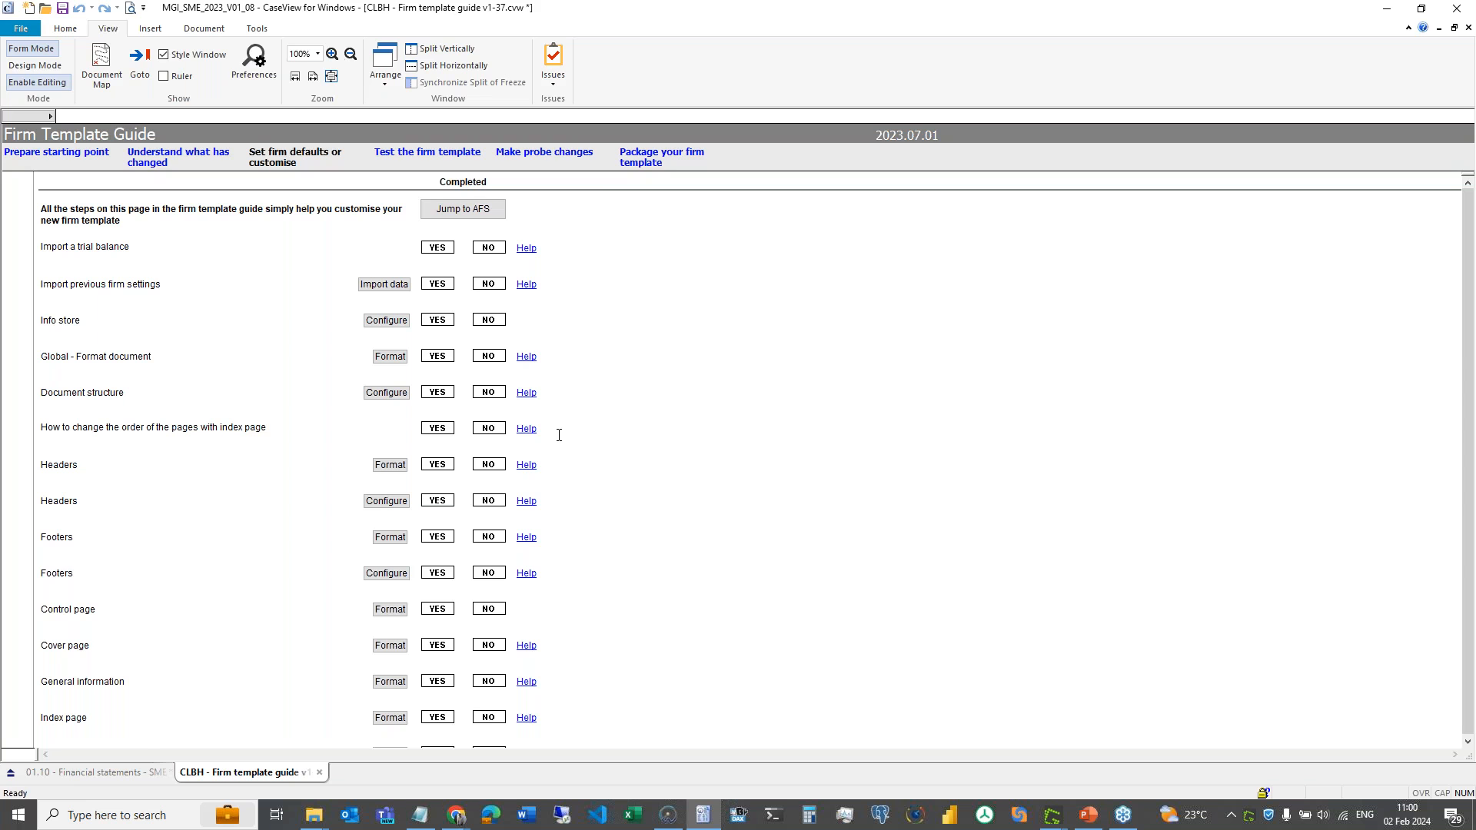
- Review the customisation list, then start Import data for Import previous firm settings
{"action": "scroll", "coordinate": [556, 431], "scroll_direction": "down", "scroll_amount": 3}
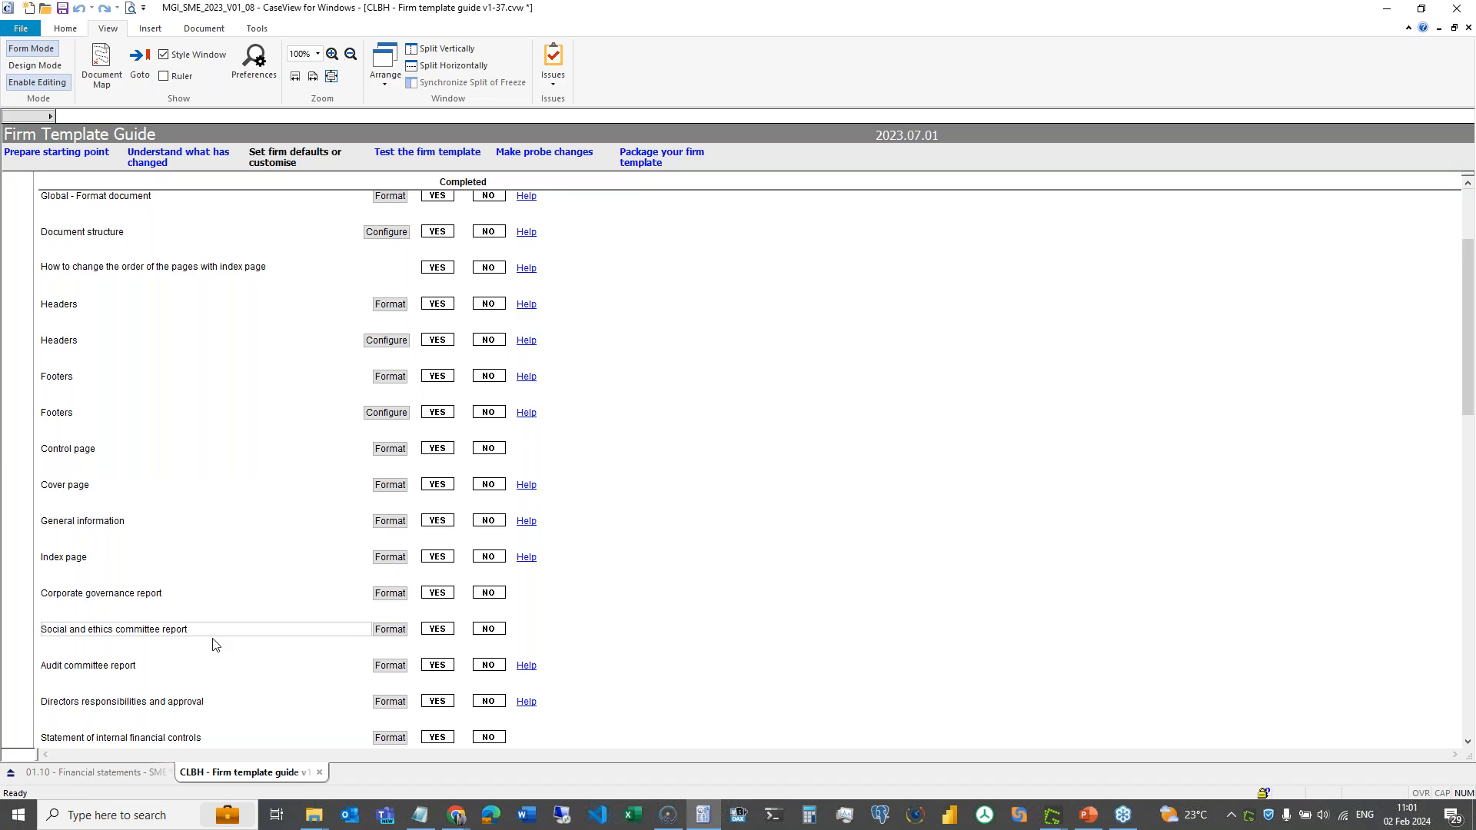
{"action": "scroll", "coordinate": [215, 644], "scroll_direction": "down", "scroll_amount": 4}
{"action": "scroll", "coordinate": [224, 514], "scroll_direction": "up", "scroll_amount": 8}
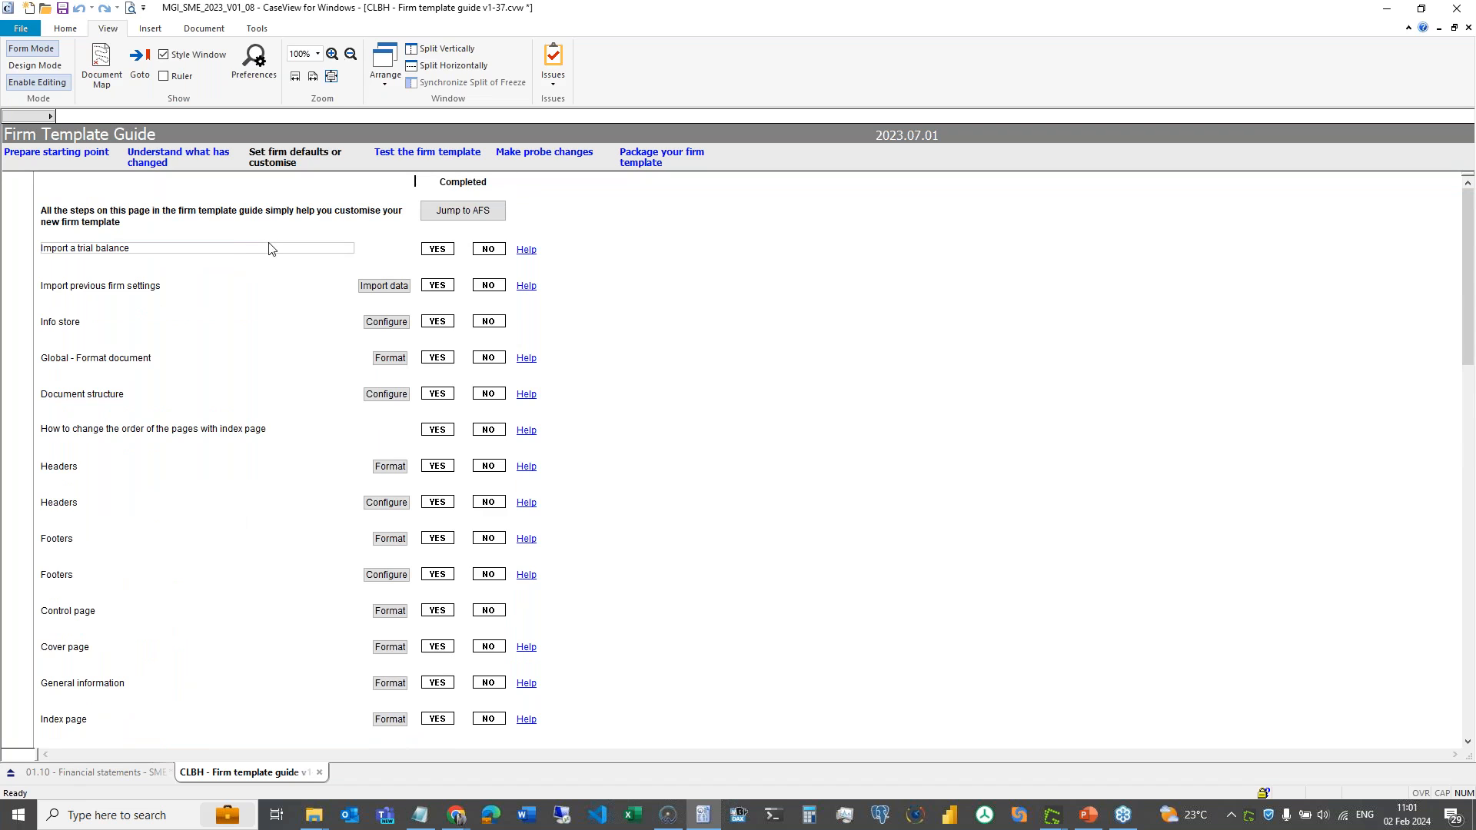
{"action": "left_click", "coordinate": [233, 247]}
{"action": "left_click", "coordinate": [219, 294]}
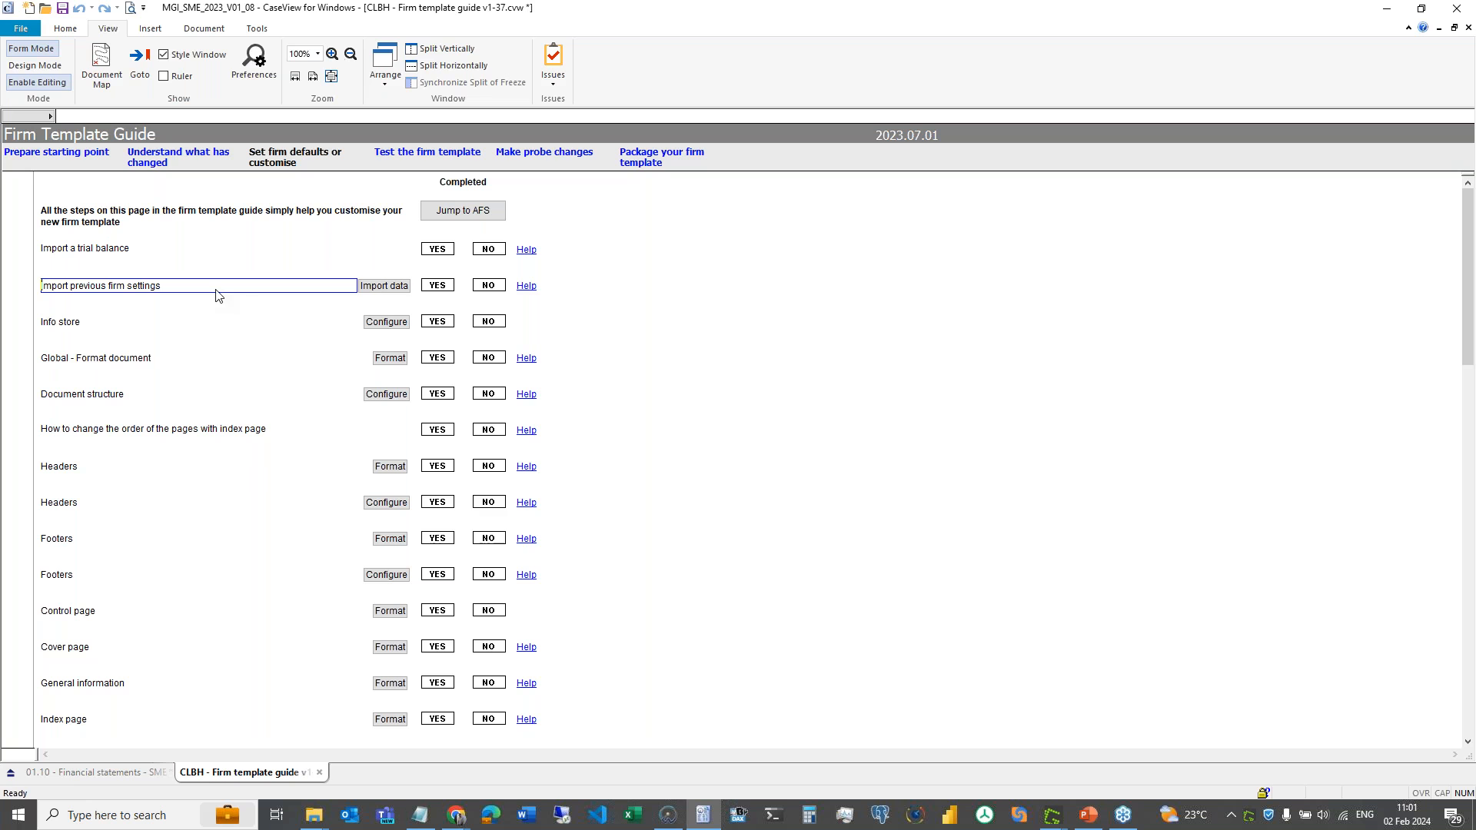
{"action": "left_click", "coordinate": [380, 295]}
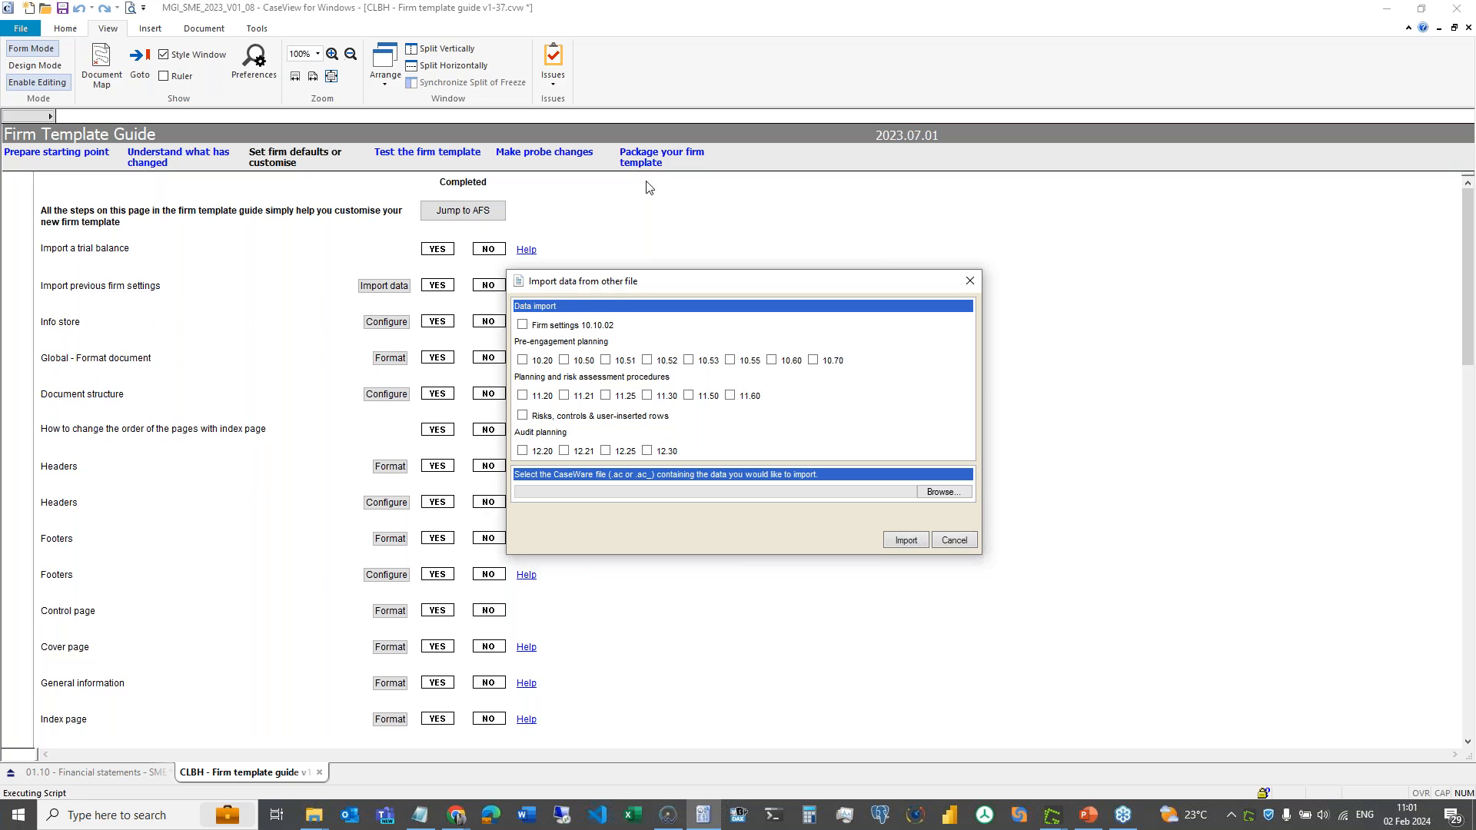
- Tick Firm settings 10.10.02, cancel the import, and switch to the Financial statements document
{"action": "left_click", "coordinate": [523, 325]}
{"action": "left_click", "coordinate": [953, 542]}
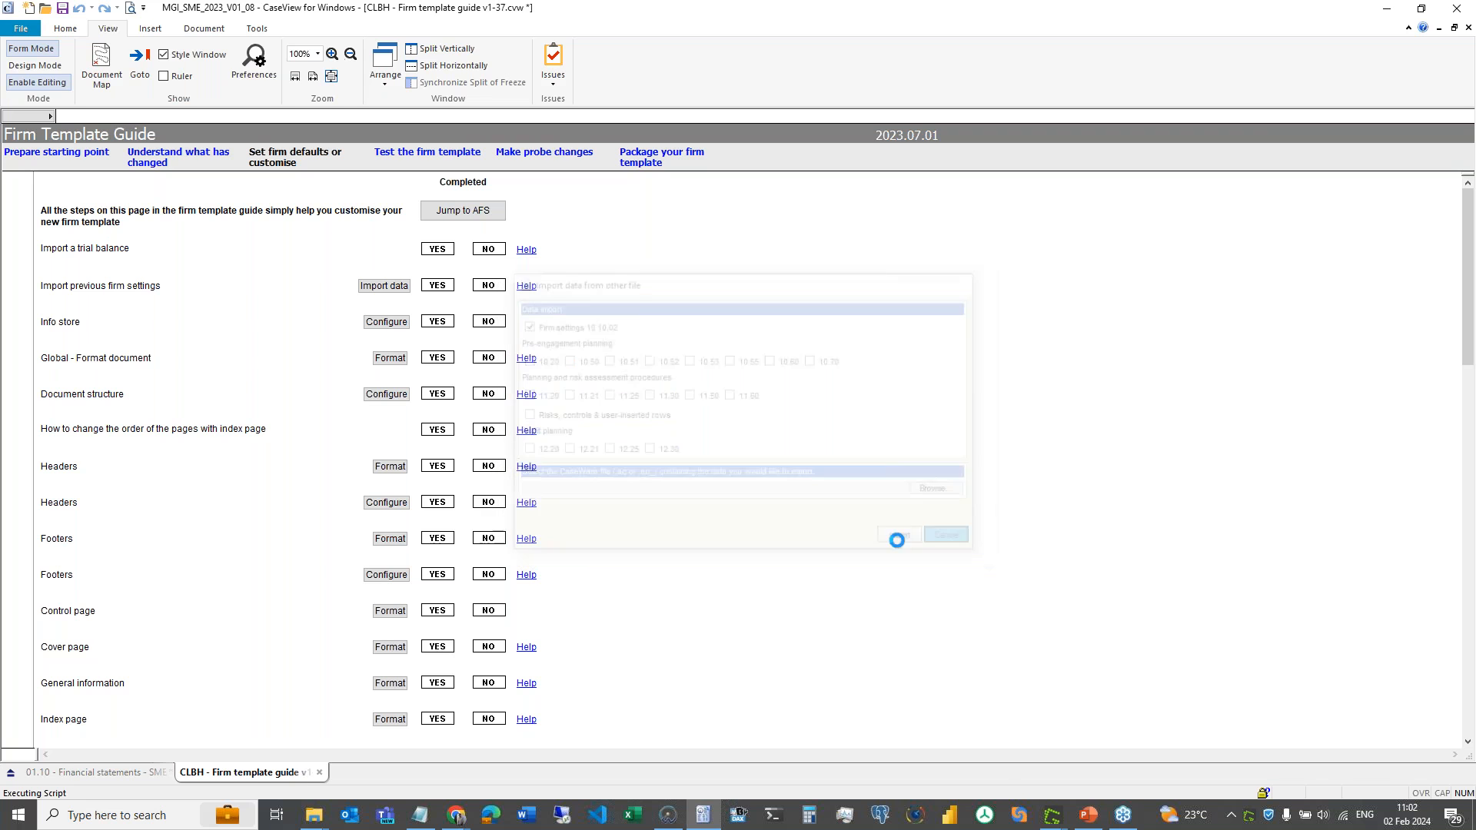
{"action": "left_click", "coordinate": [100, 773]}
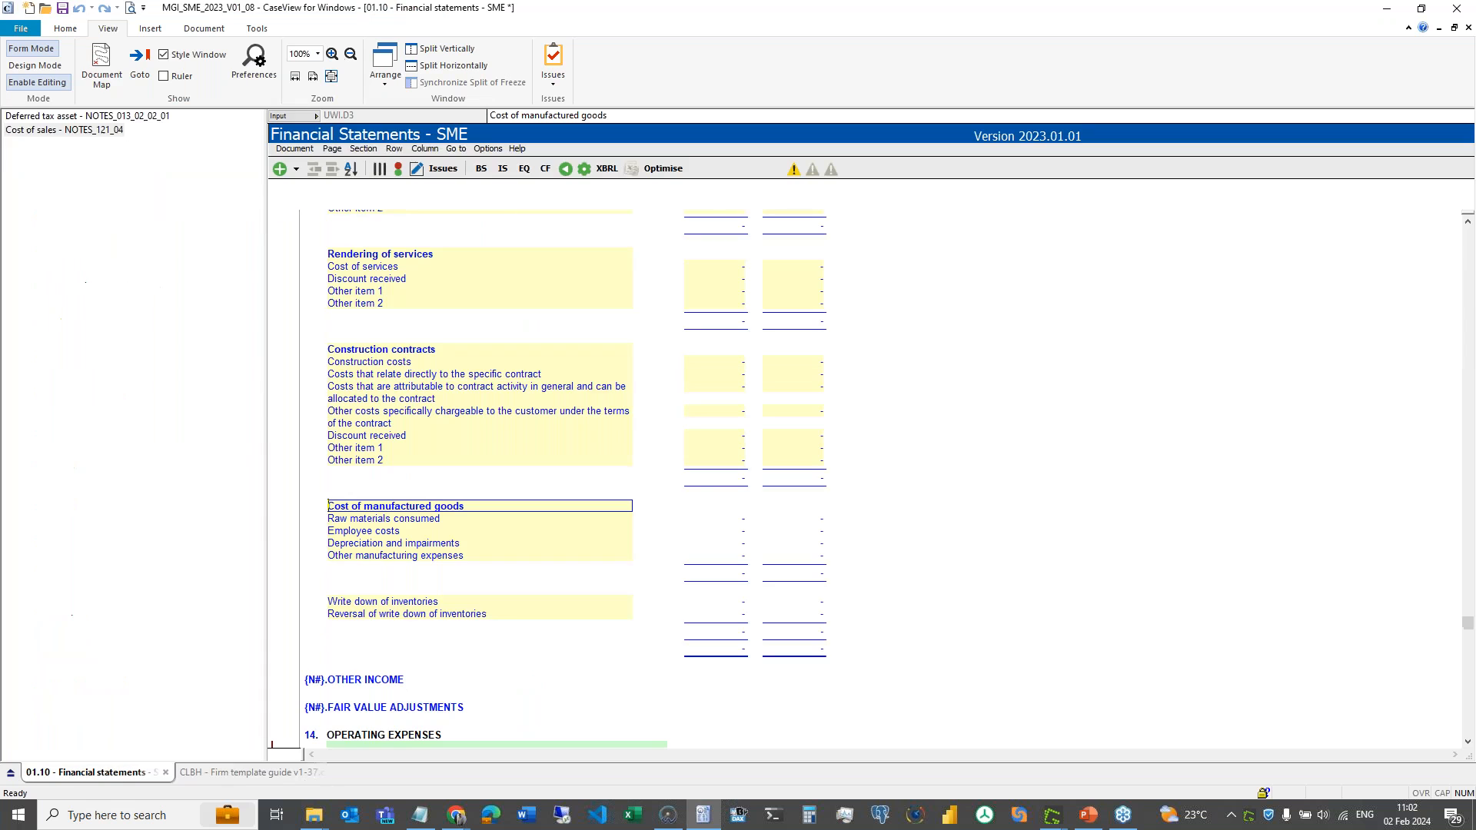
- Browse the SME statements' section list and OTHER INCOME area, then return to the Firm Template Guide
{"action": "left_click", "coordinate": [456, 148]}
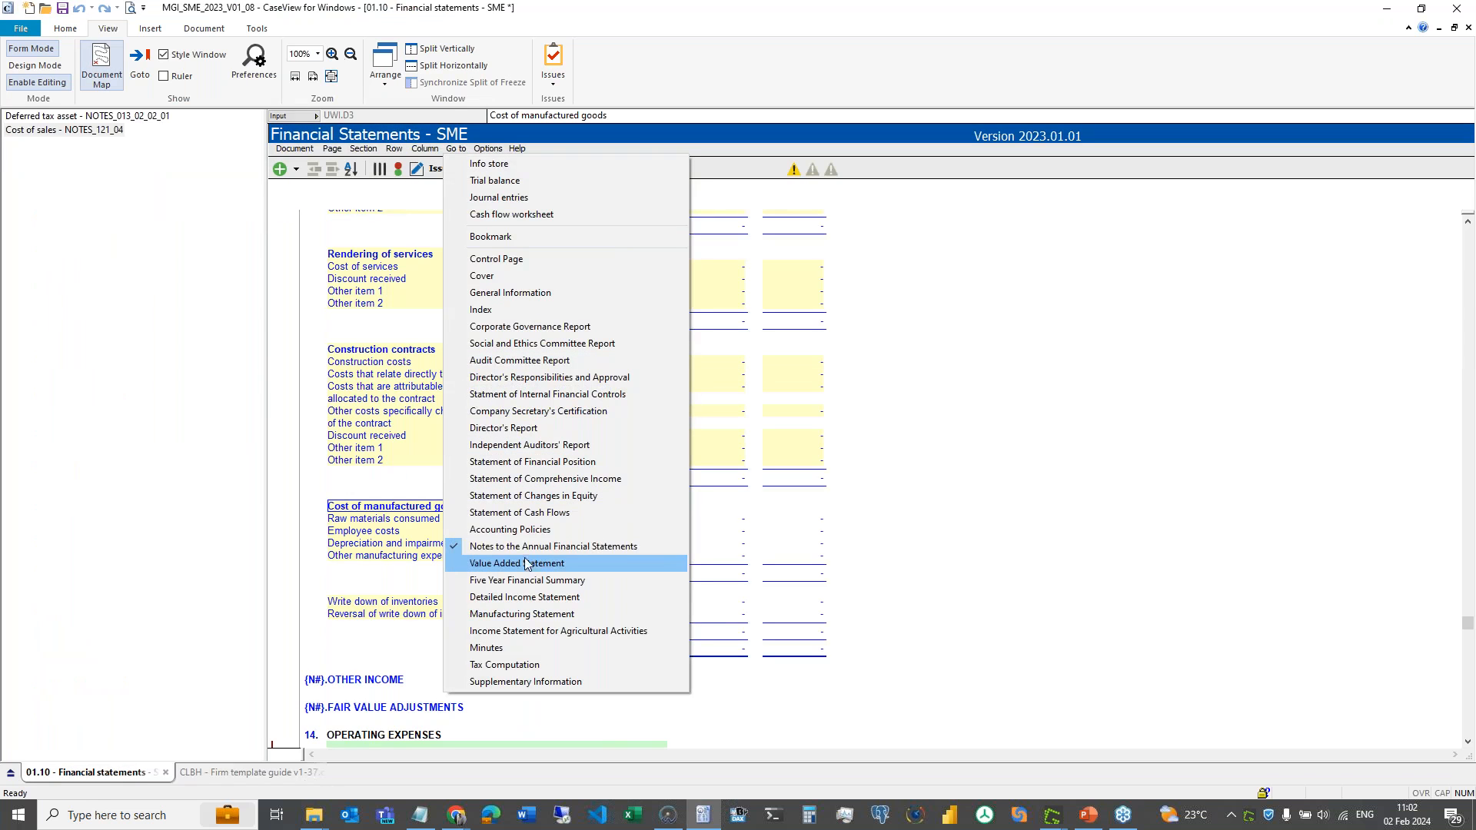
{"action": "left_click", "coordinate": [365, 691]}
{"action": "left_click", "coordinate": [409, 682]}
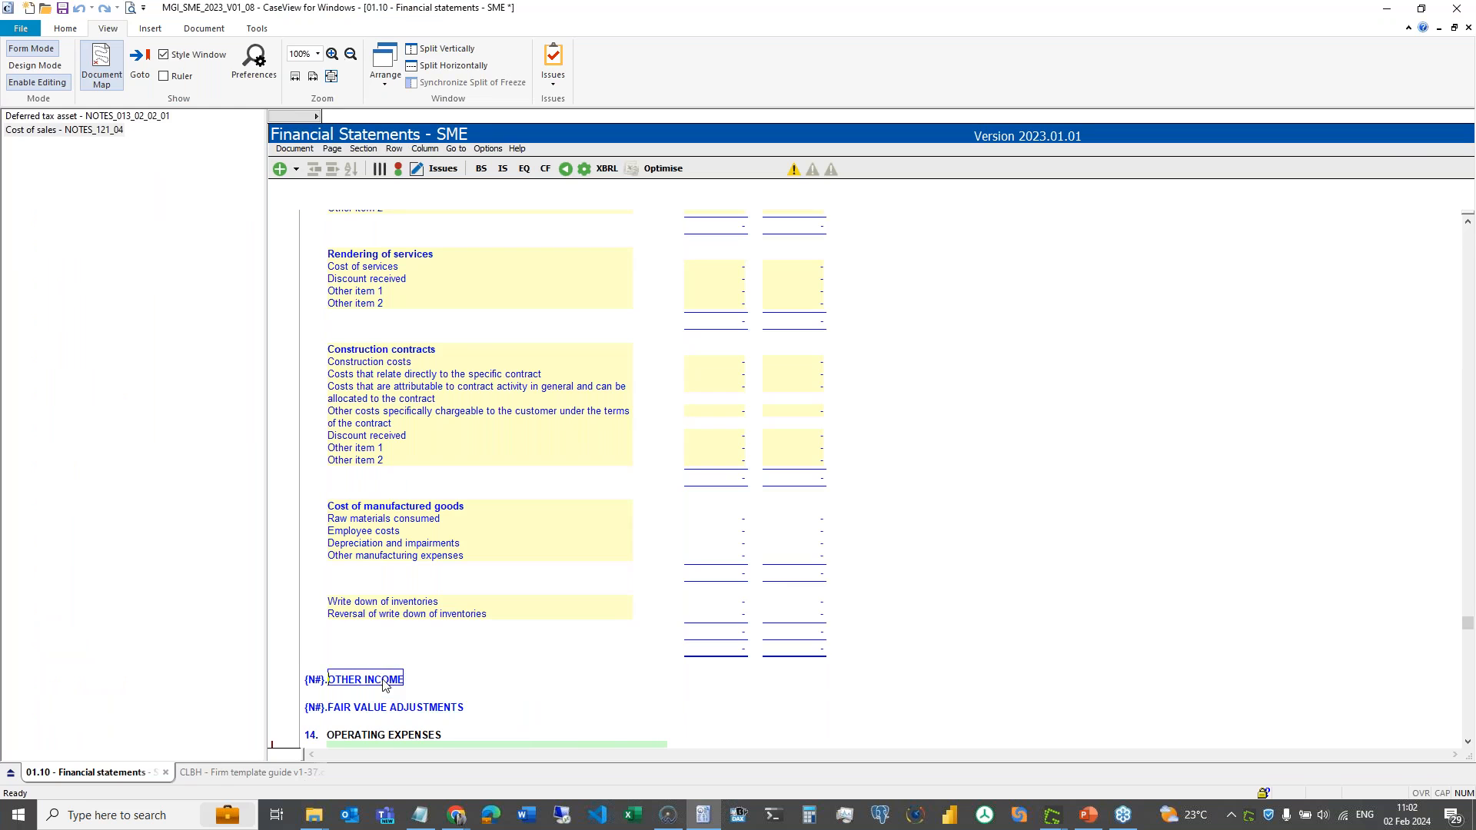
{"action": "scroll", "coordinate": [471, 692], "scroll_direction": "down", "scroll_amount": 5}
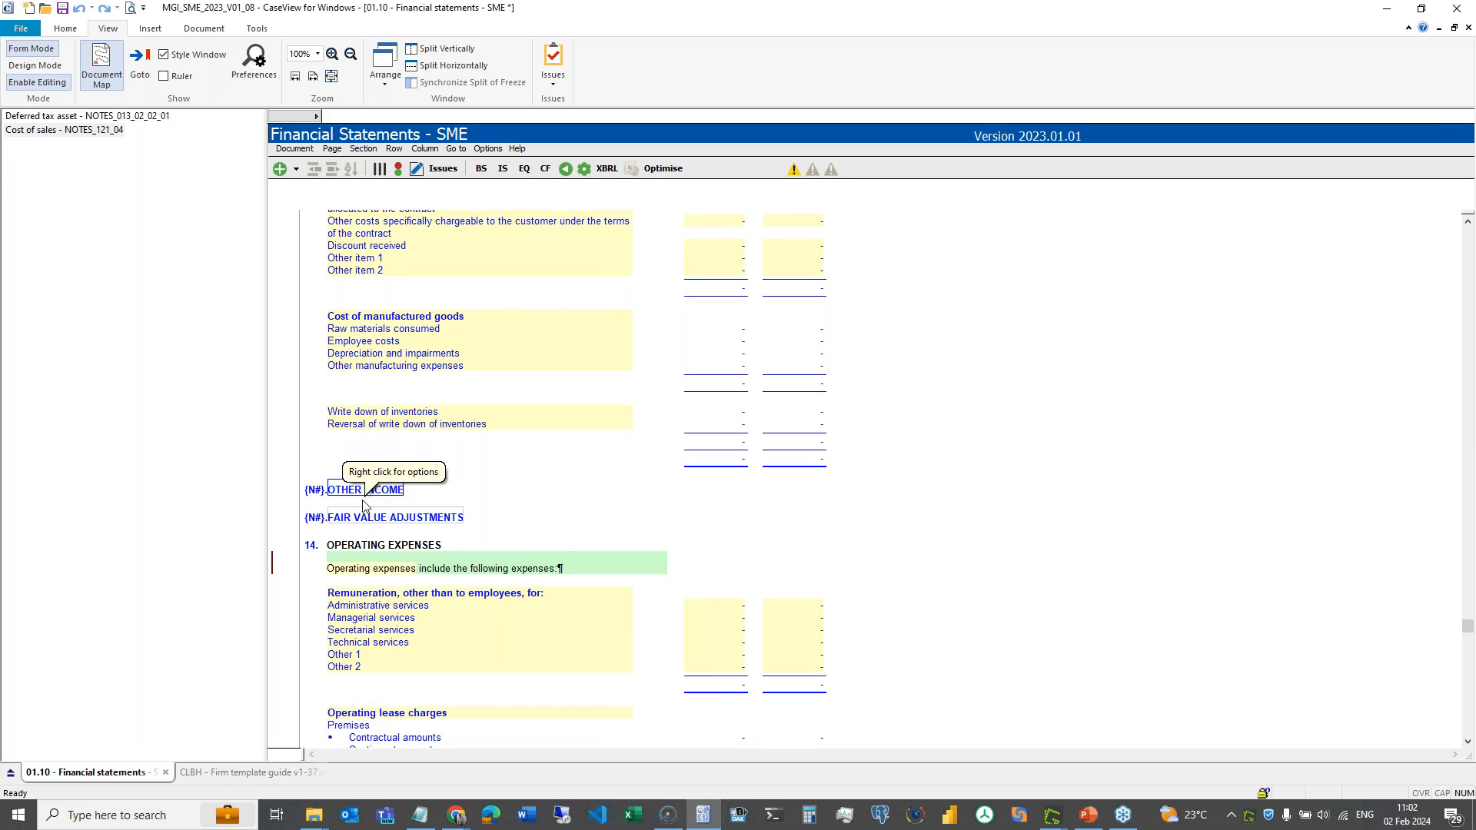
{"action": "left_click", "coordinate": [271, 775]}
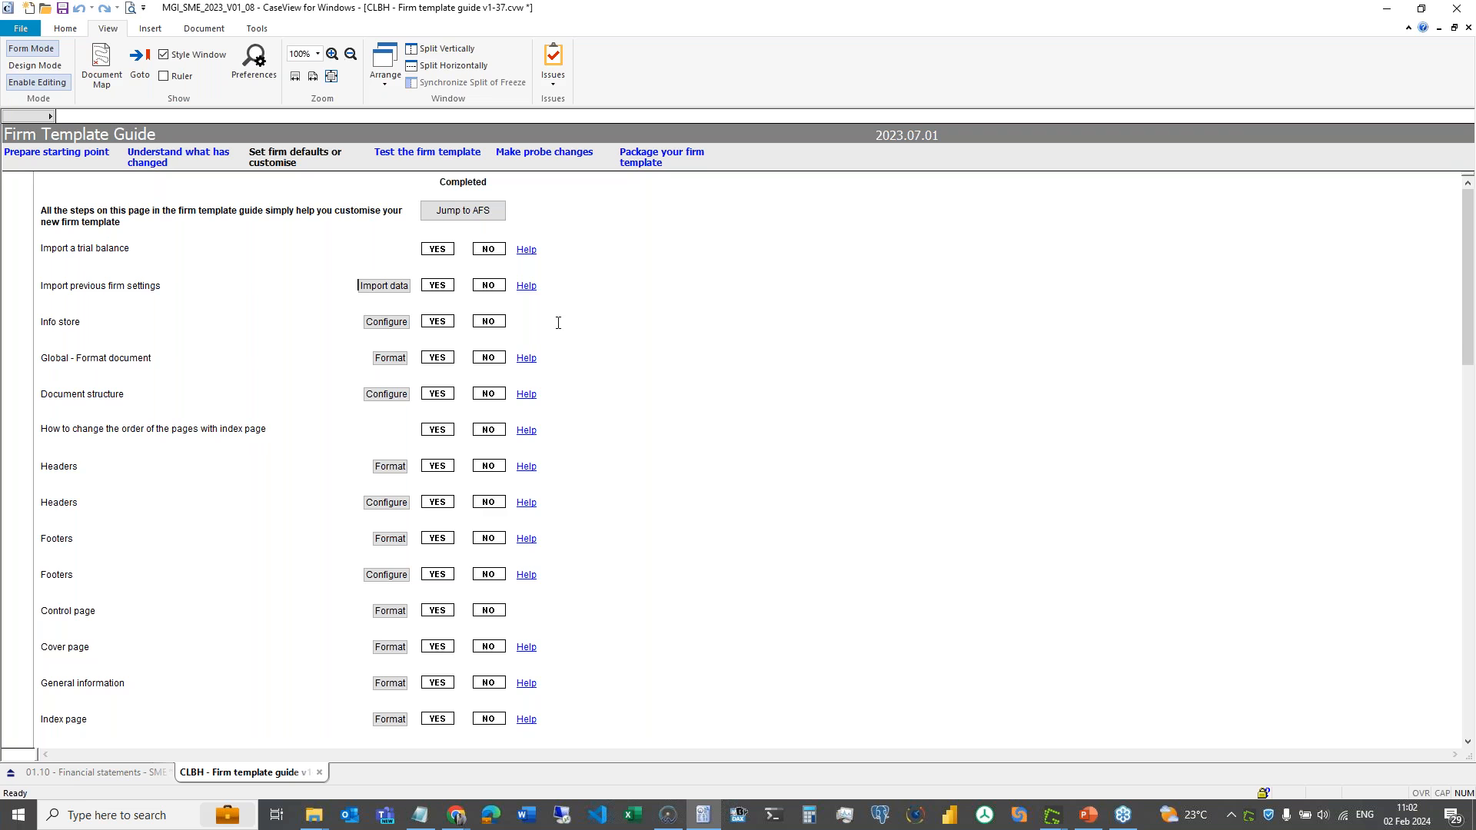
{"action": "left_click", "coordinate": [387, 322]}
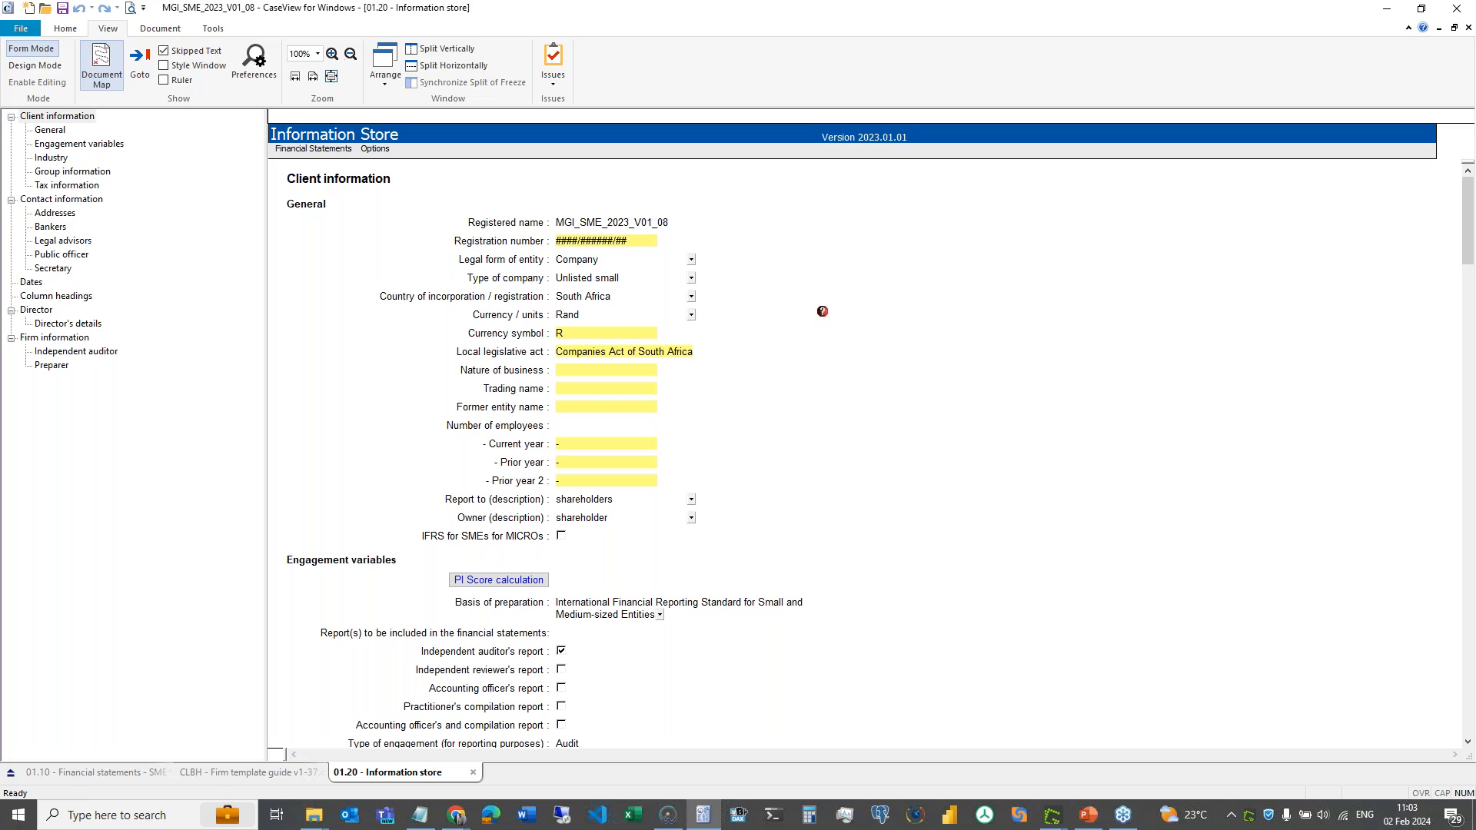
{"action": "left_click", "coordinate": [81, 354]}
{"action": "left_click", "coordinate": [51, 366]}
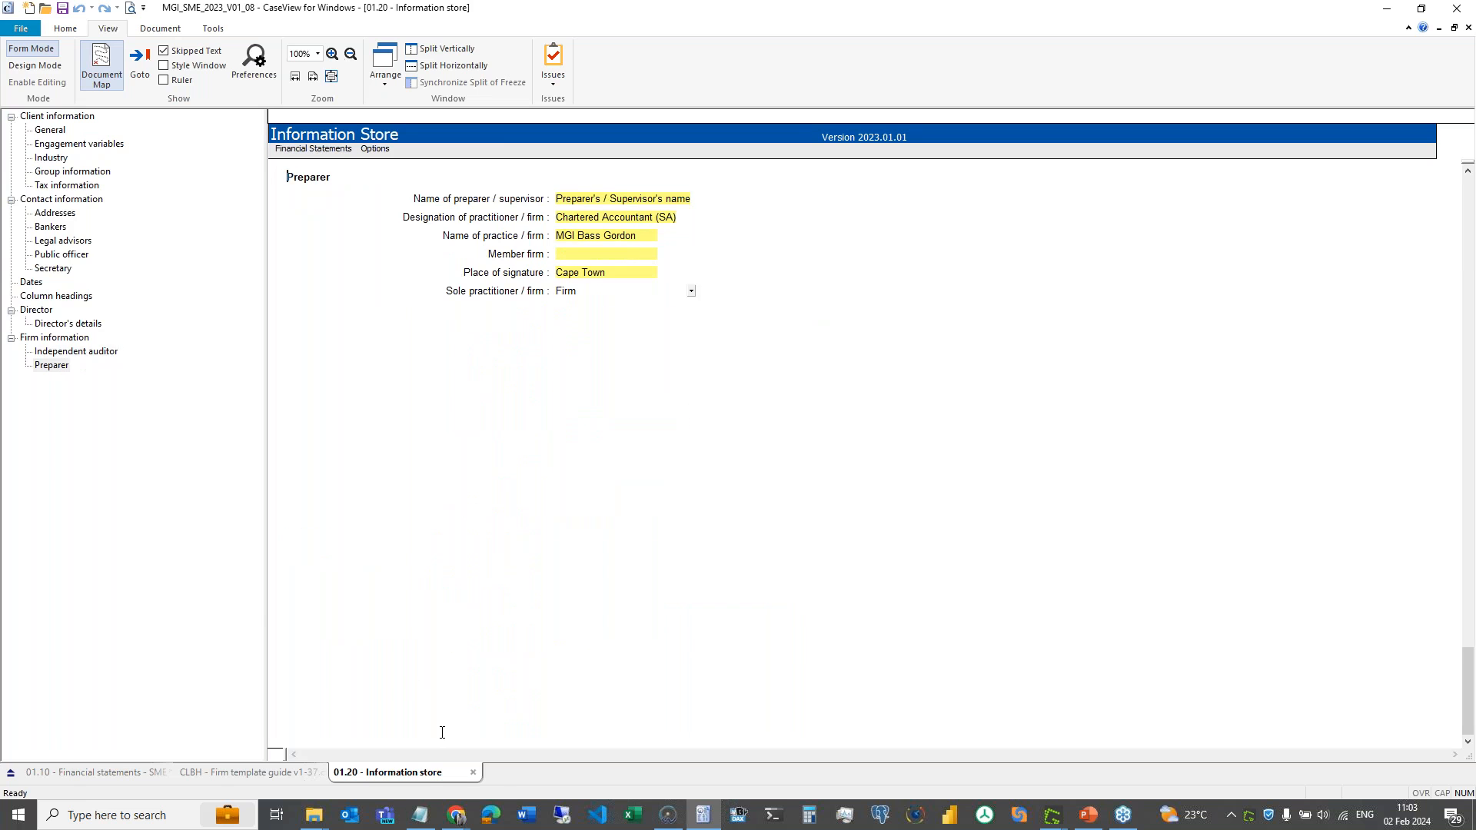
{"action": "left_click", "coordinate": [474, 772]}
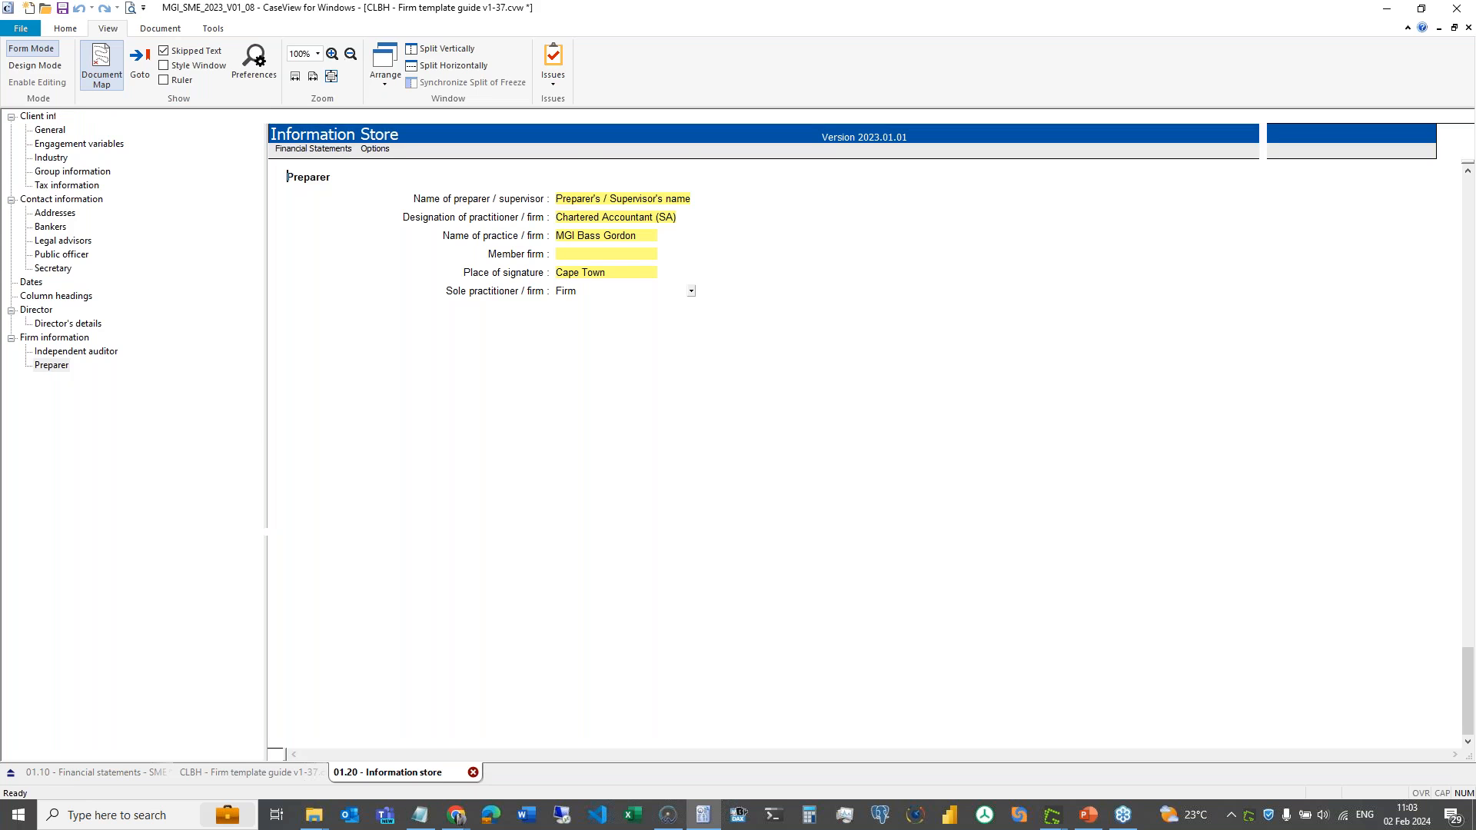
{"action": "left_click", "coordinate": [224, 358]}
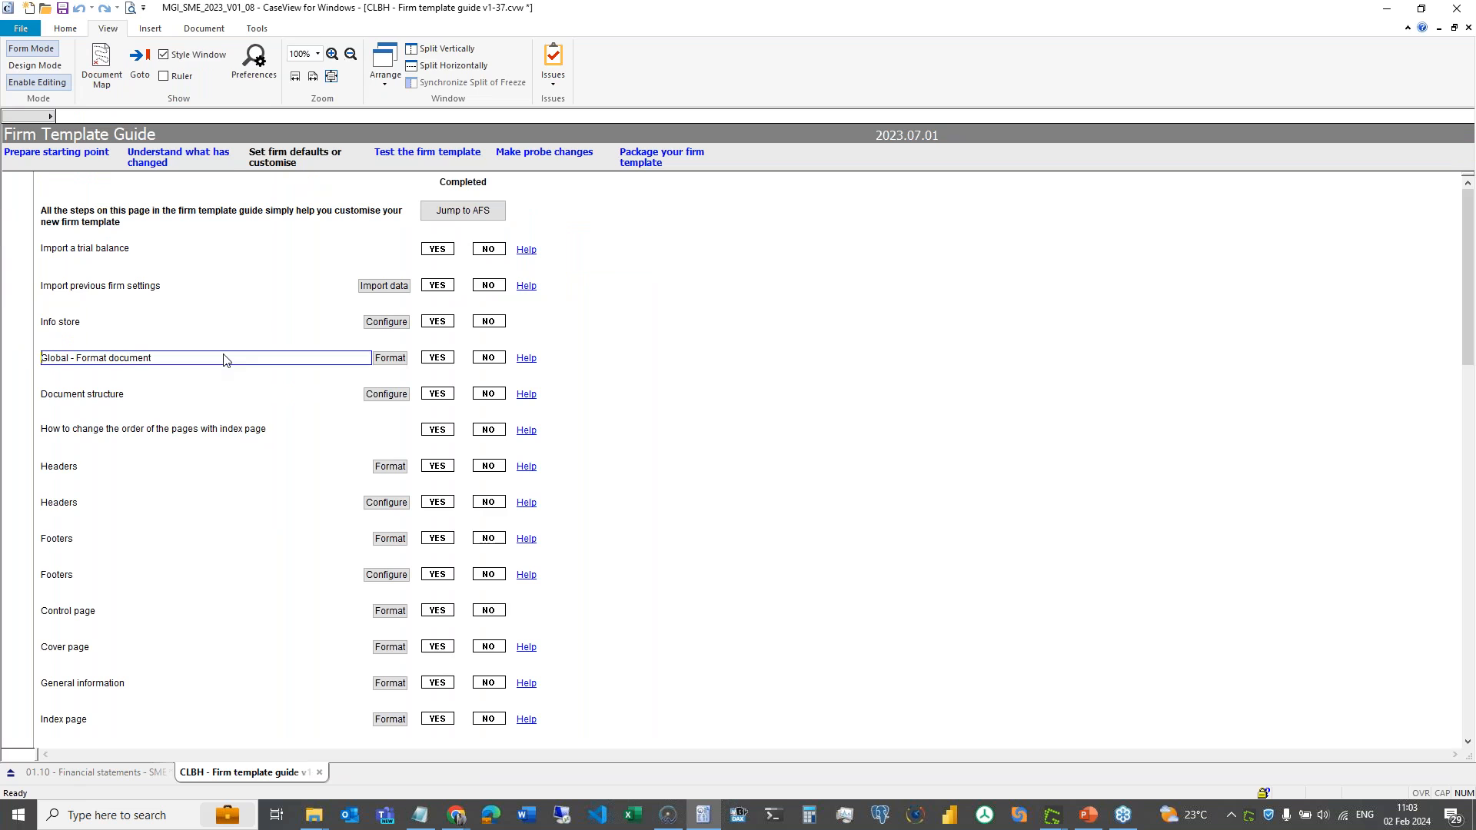
{"action": "left_click", "coordinate": [396, 358]}
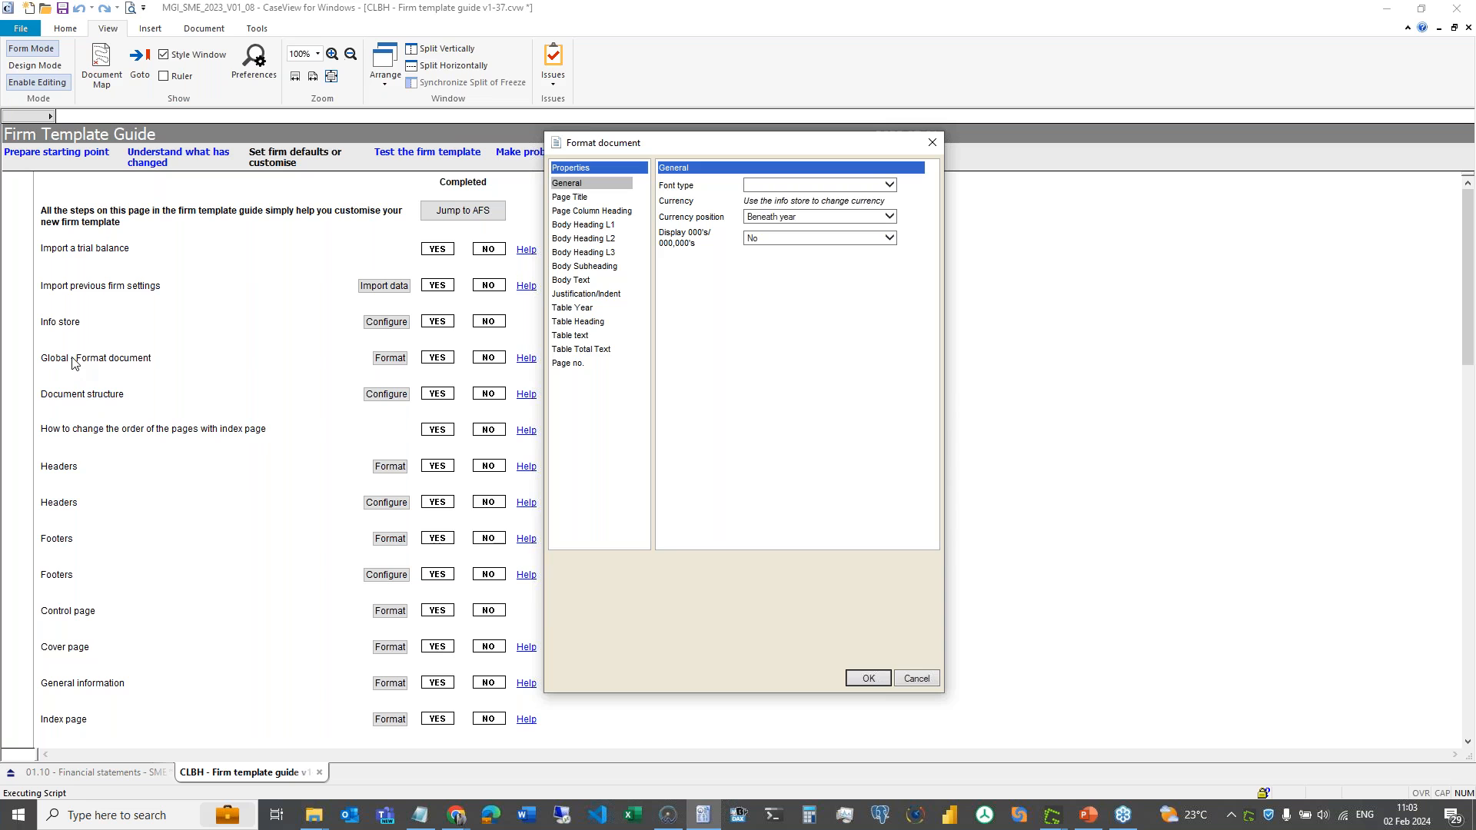
{"action": "left_click", "coordinate": [916, 679]}
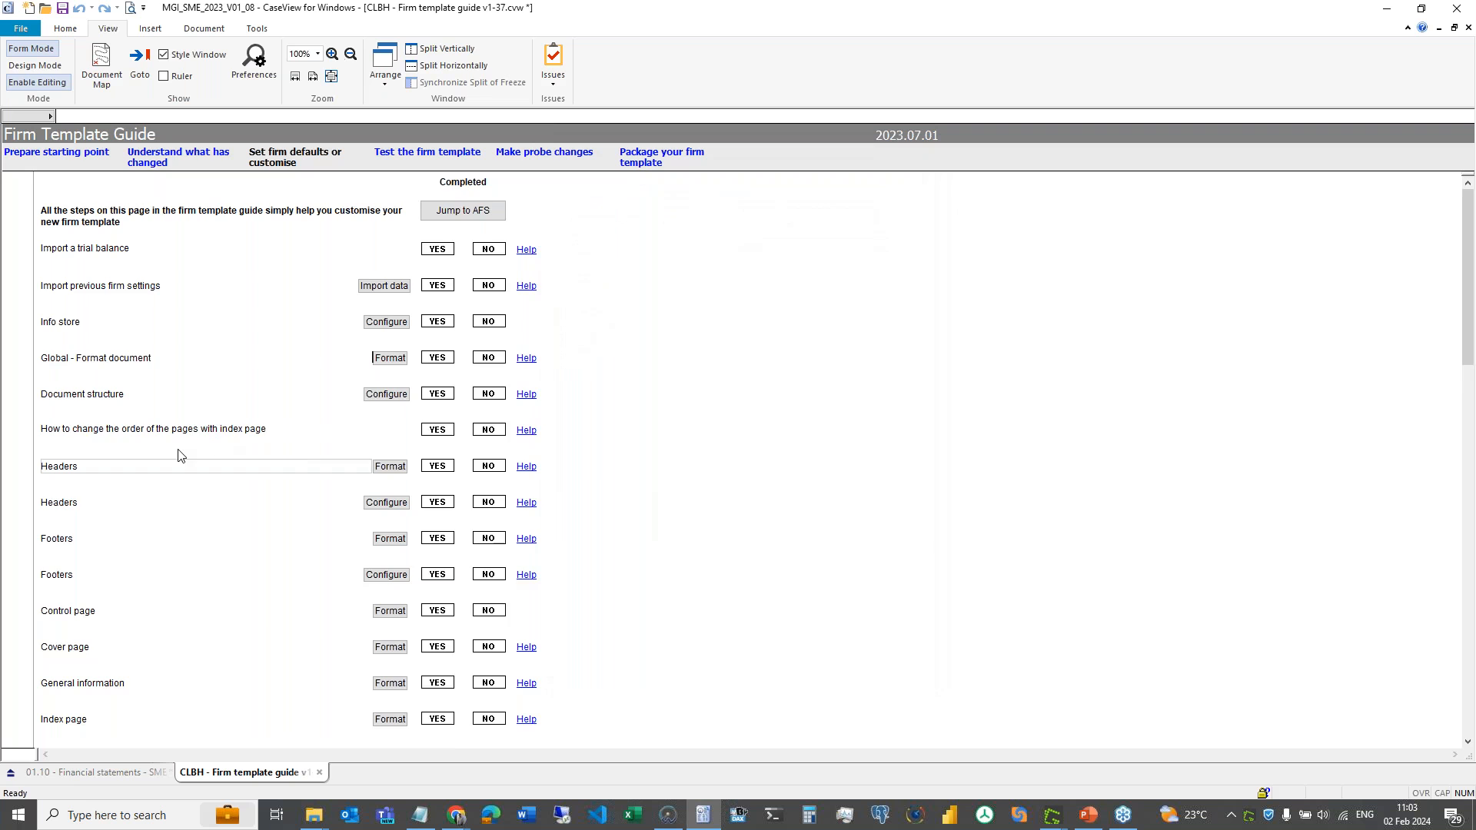
{"action": "scroll", "coordinate": [178, 456], "scroll_direction": "down", "scroll_amount": 5}
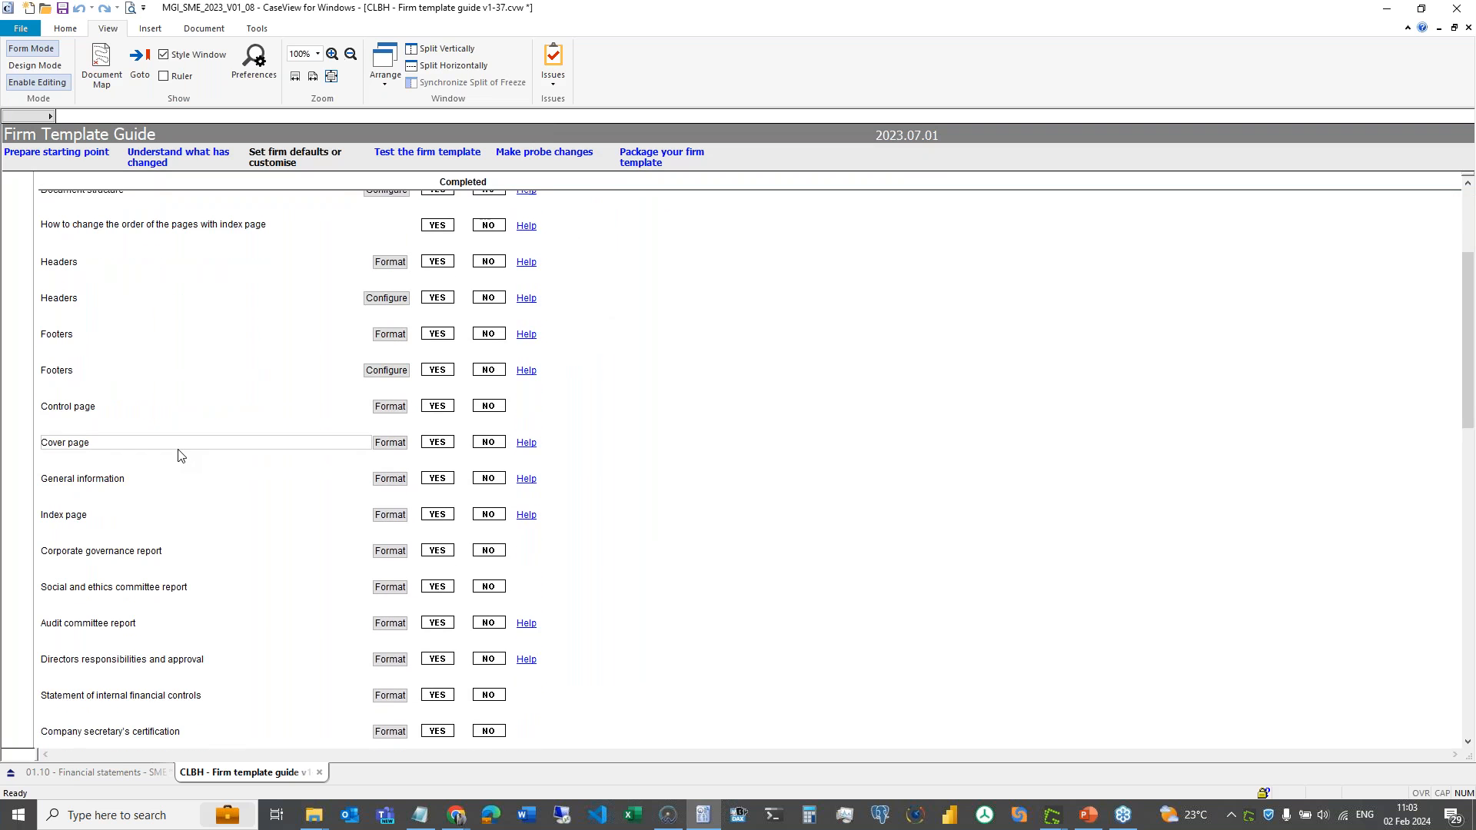
{"action": "left_click", "coordinate": [215, 230]}
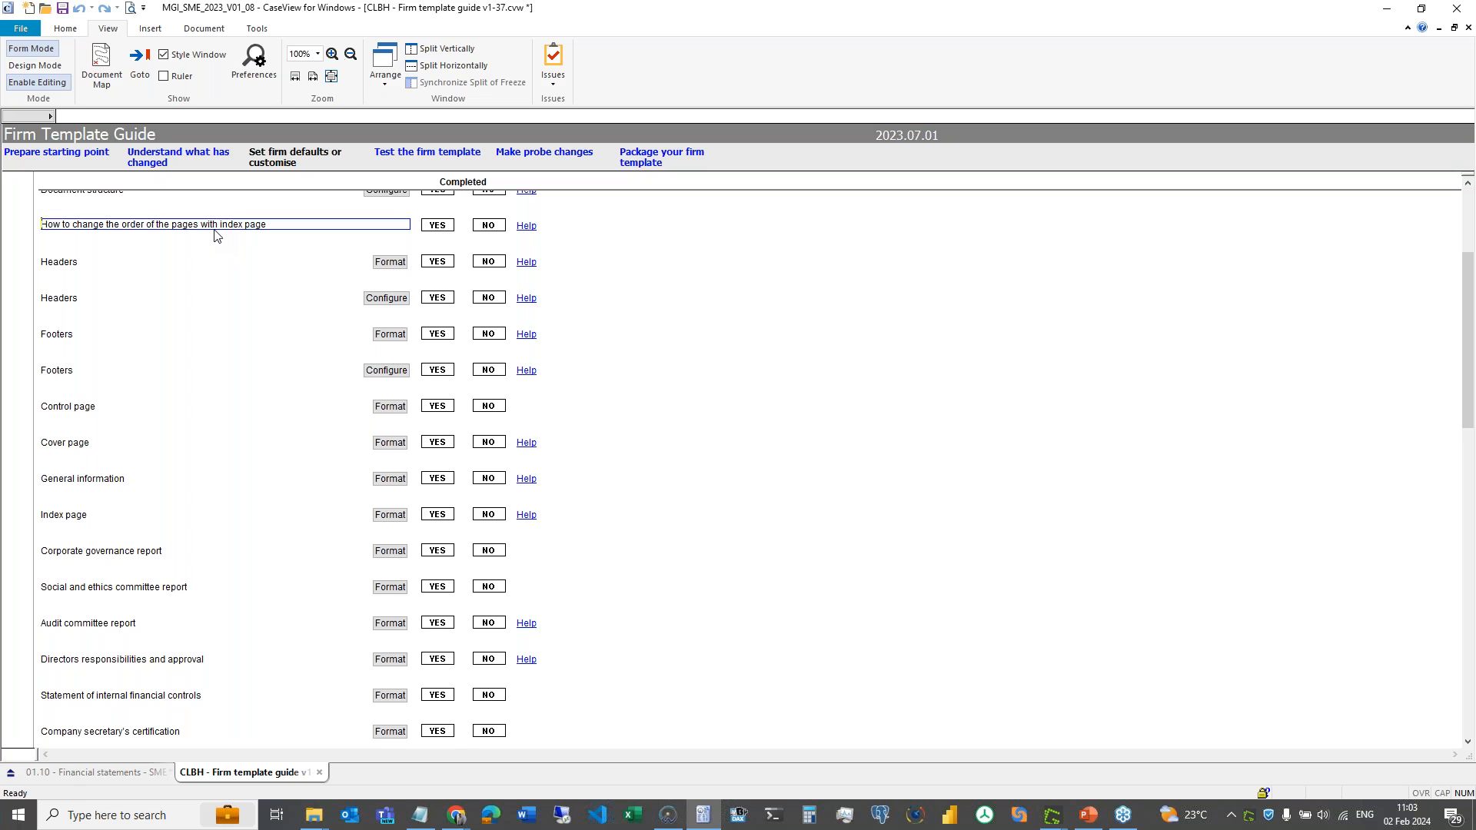
{"action": "scroll", "coordinate": [215, 235], "scroll_direction": "up", "scroll_amount": 2}
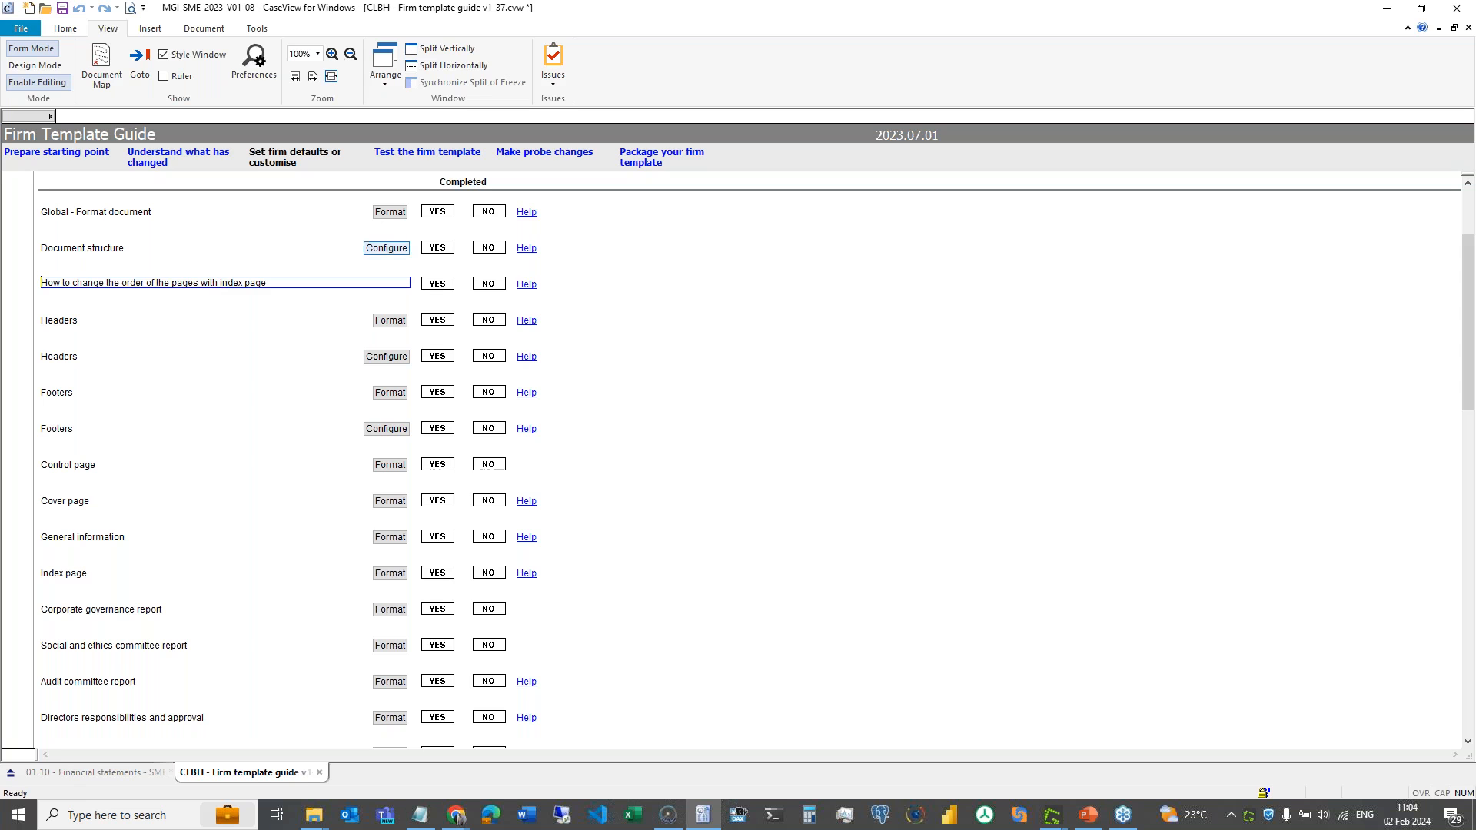
- Read through the page-order sorting article's steps, then return to the Firm Template Guide
{"action": "left_click", "coordinate": [526, 284]}
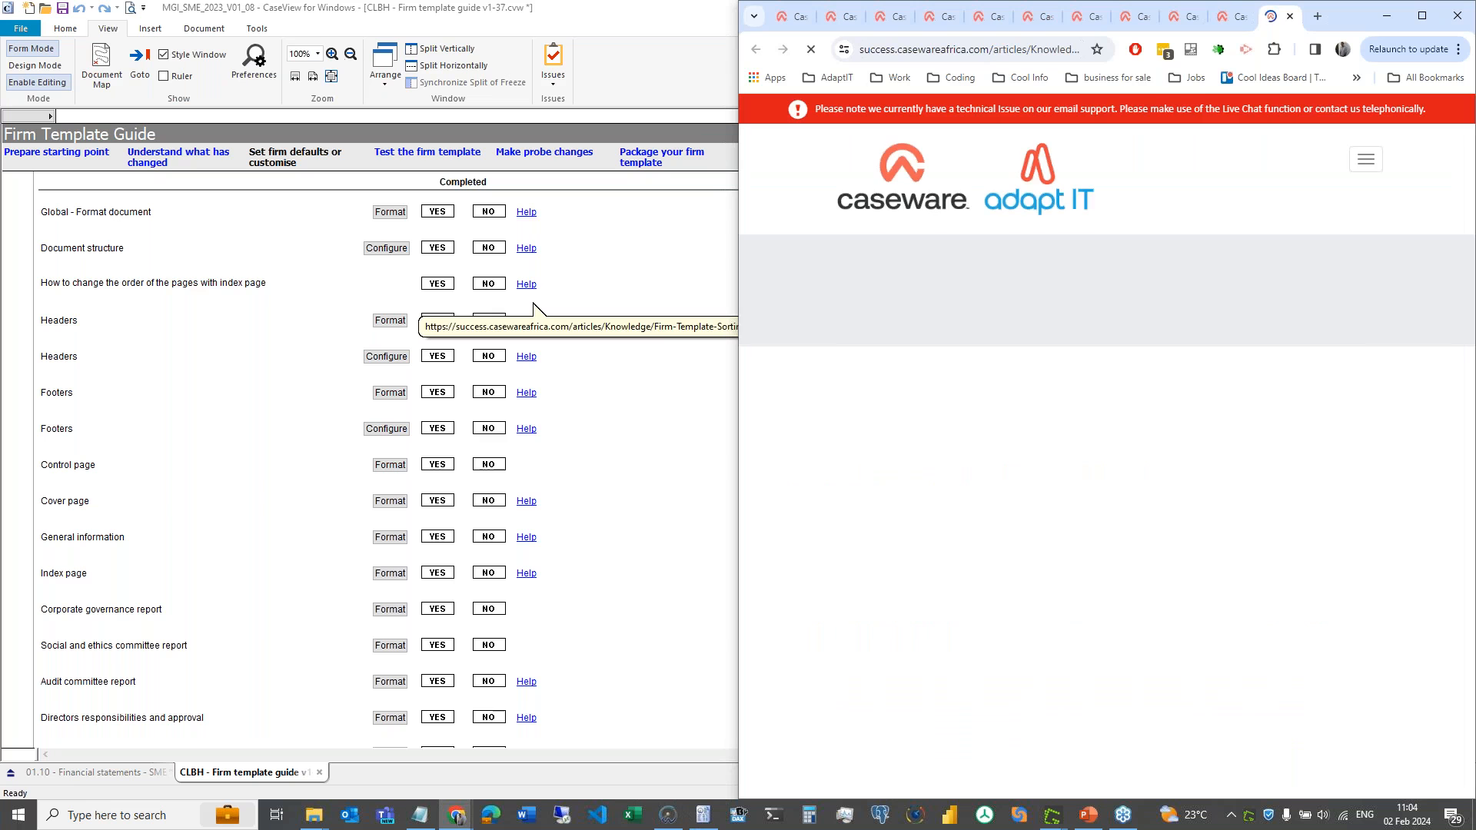
{"action": "scroll", "coordinate": [1063, 640], "scroll_direction": "down", "scroll_amount": 15}
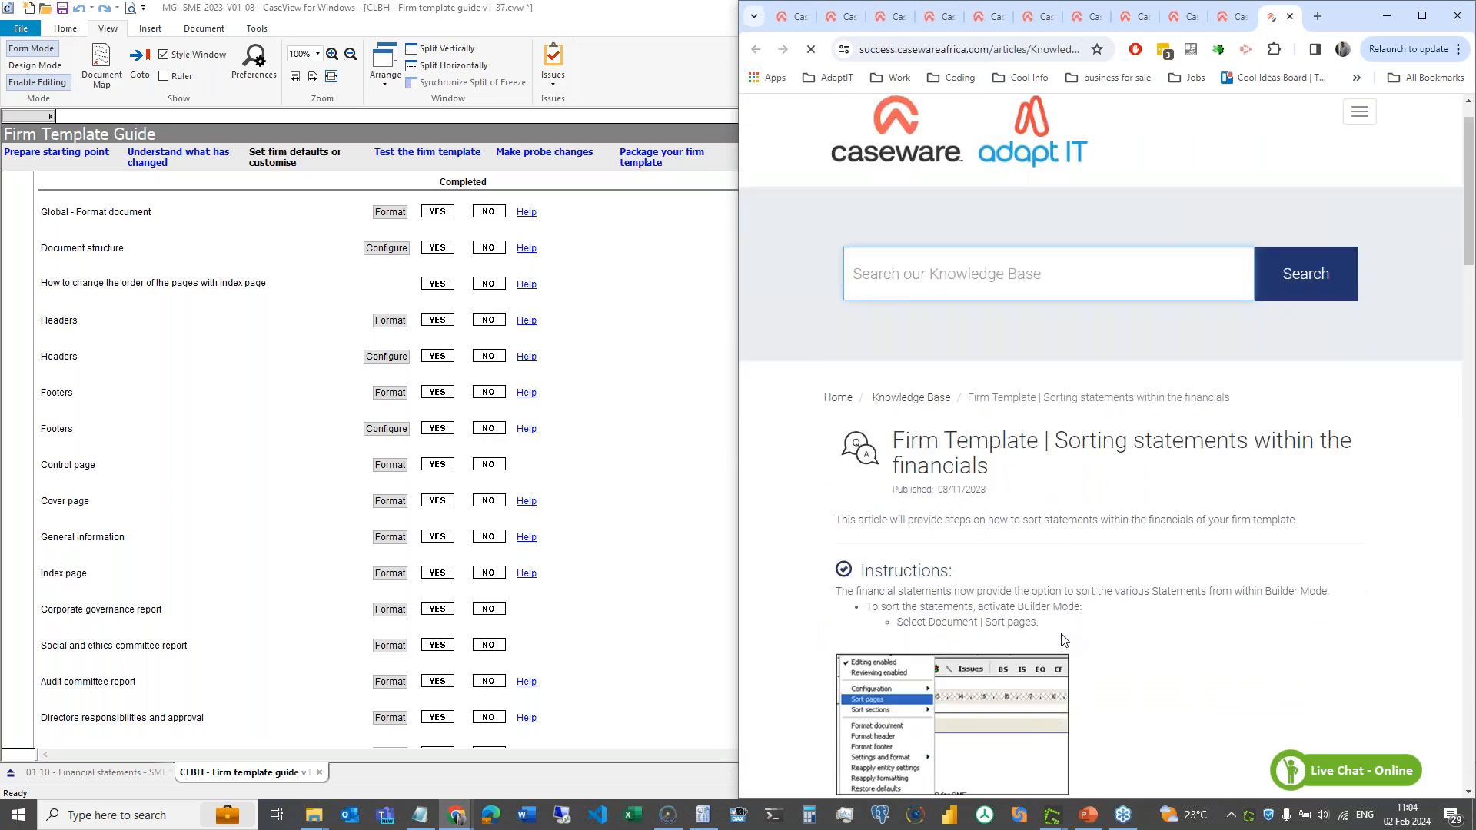
{"action": "scroll", "coordinate": [1062, 639], "scroll_direction": "down", "scroll_amount": 6}
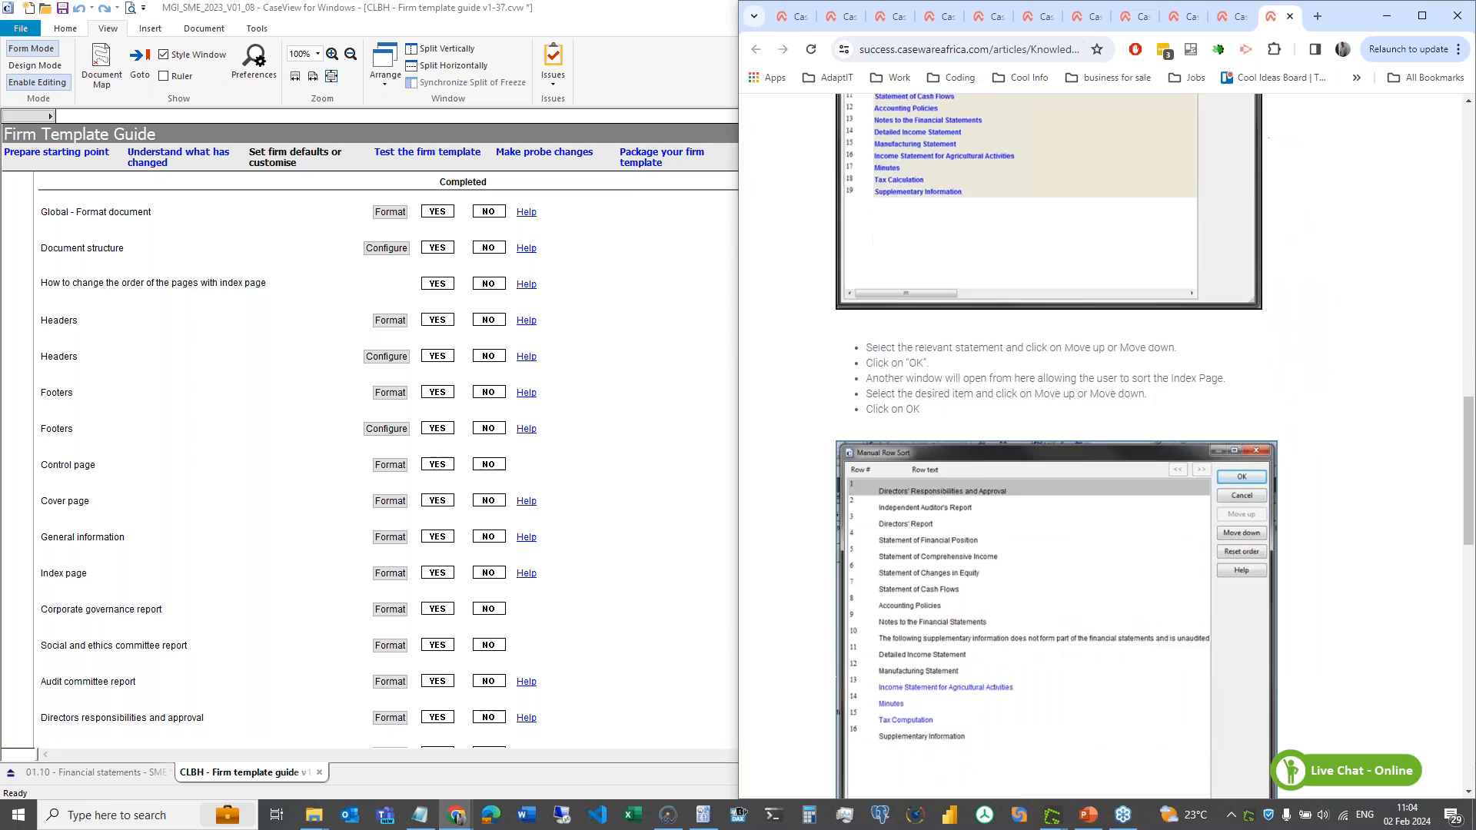
{"action": "scroll", "coordinate": [1062, 438], "scroll_direction": "down", "scroll_amount": 3}
{"action": "scroll", "coordinate": [1062, 438], "scroll_direction": "up", "scroll_amount": 6}
{"action": "scroll", "coordinate": [1063, 438], "scroll_direction": "up", "scroll_amount": 2}
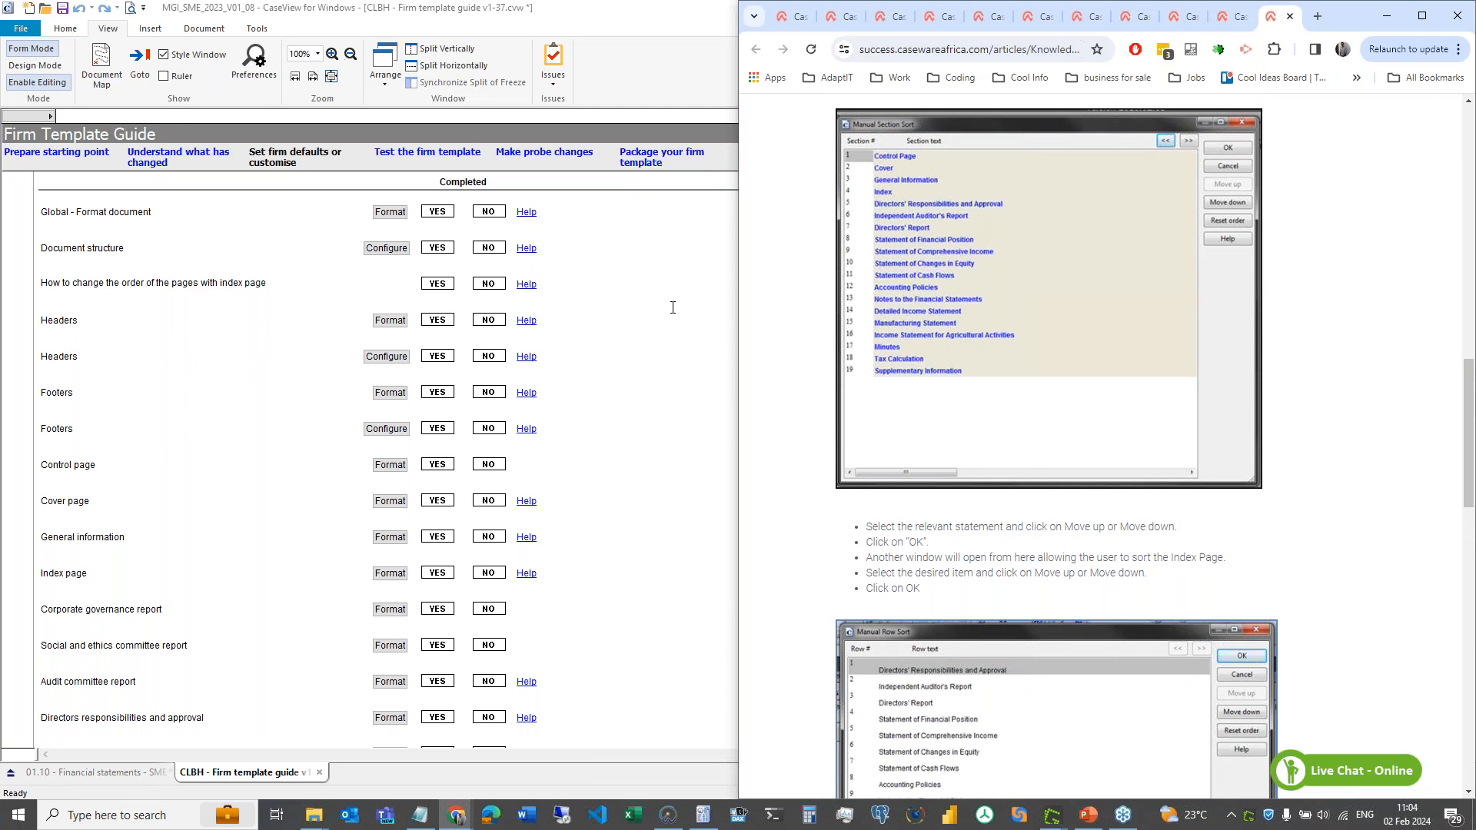
{"action": "left_click", "coordinate": [624, 310]}
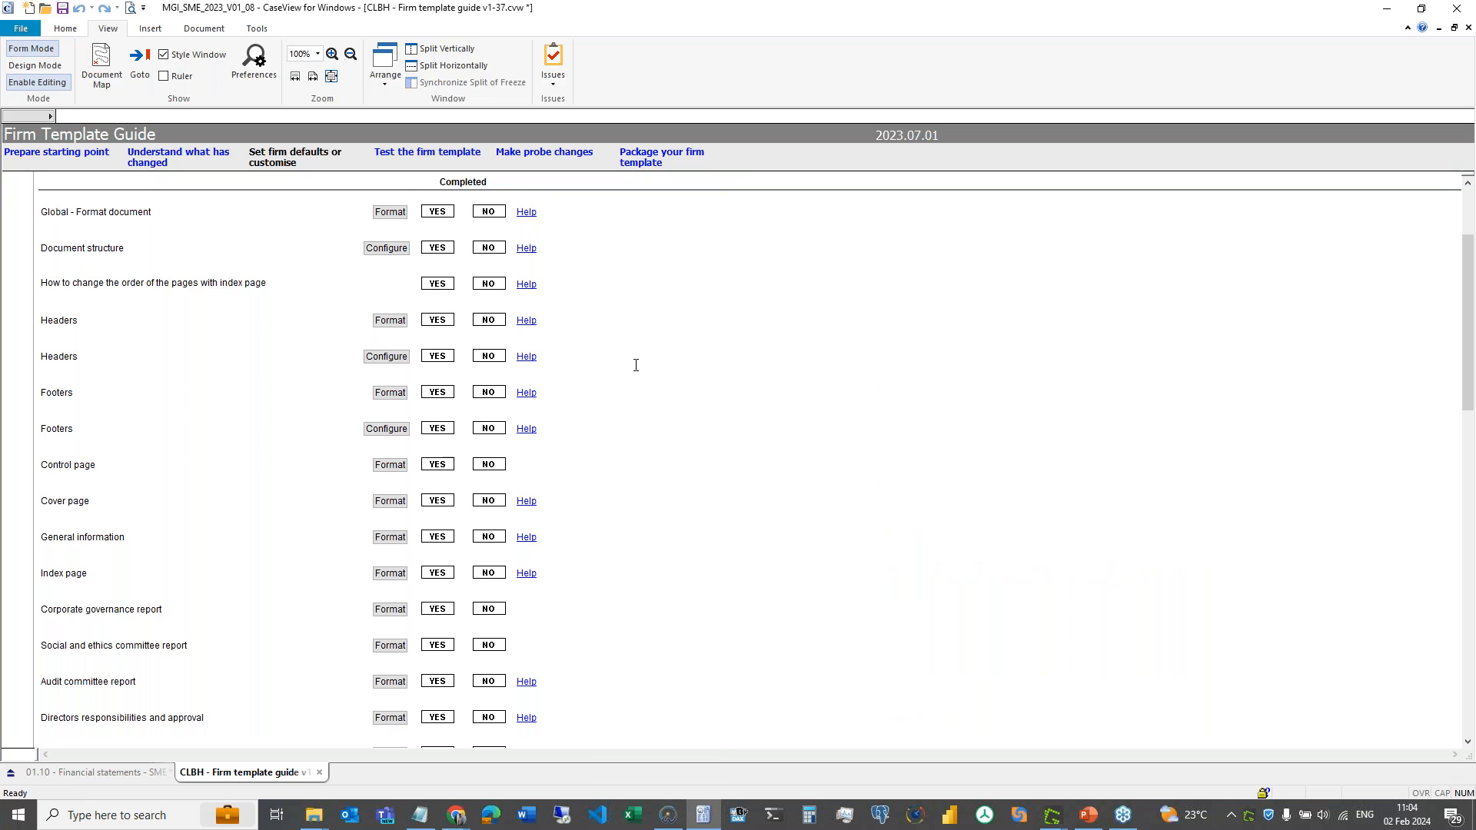
- Check the Headers Format dialog, close it, and open the Headers help article in Chrome
{"action": "scroll", "coordinate": [637, 366], "scroll_direction": "down", "scroll_amount": 2}
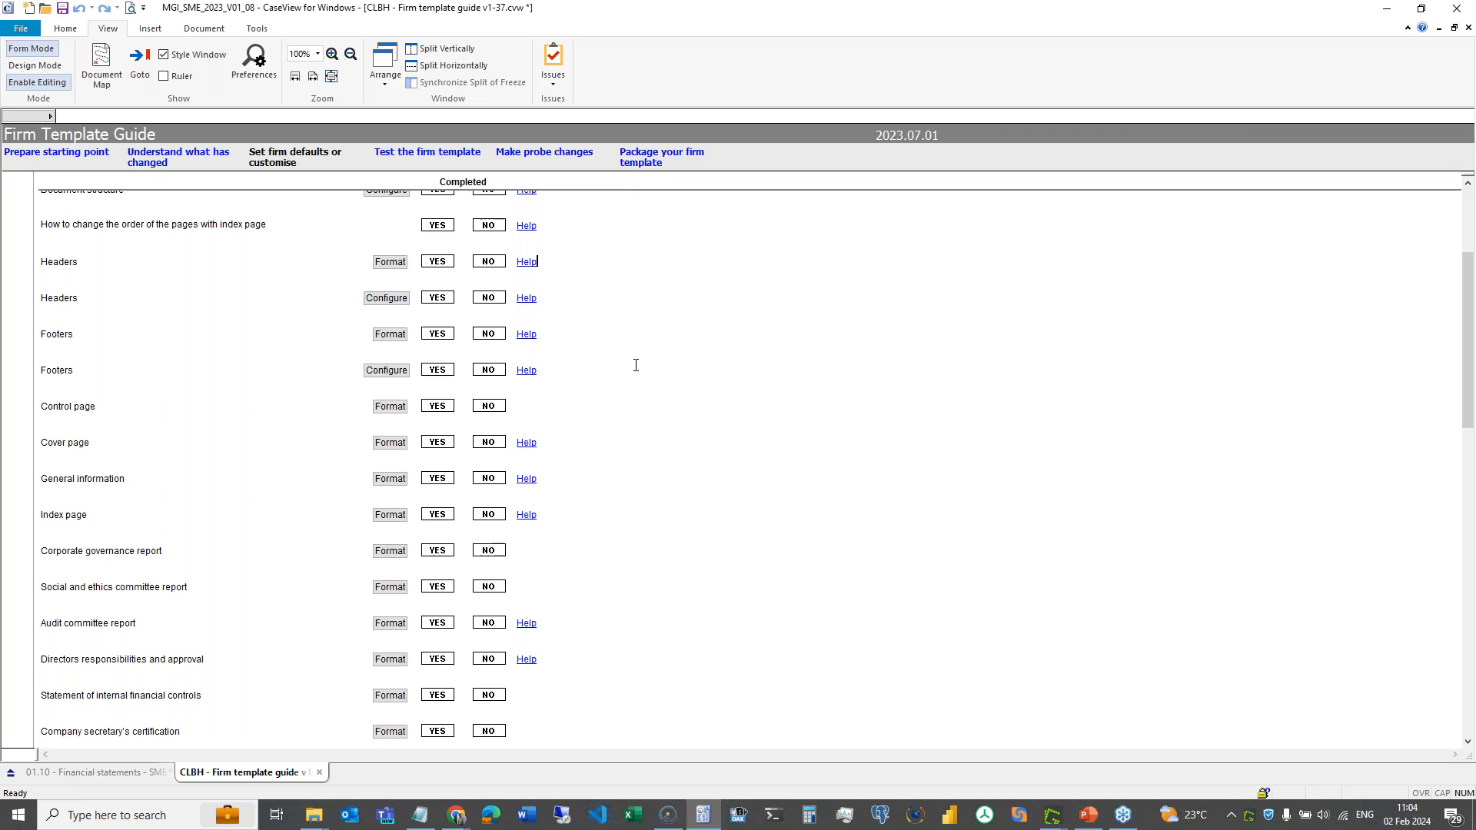
{"action": "left_click", "coordinate": [392, 263]}
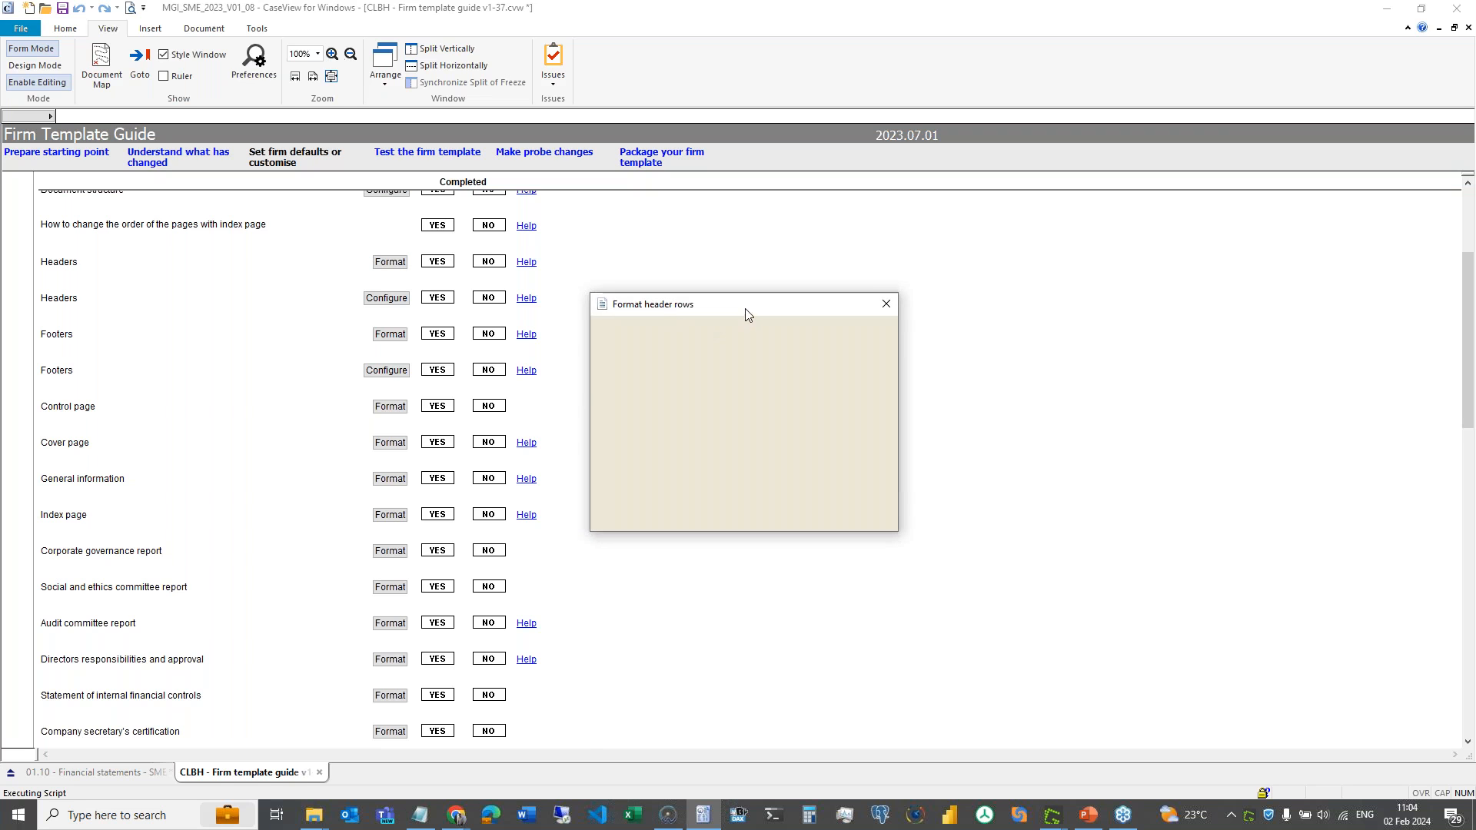
{"action": "left_click", "coordinate": [886, 304]}
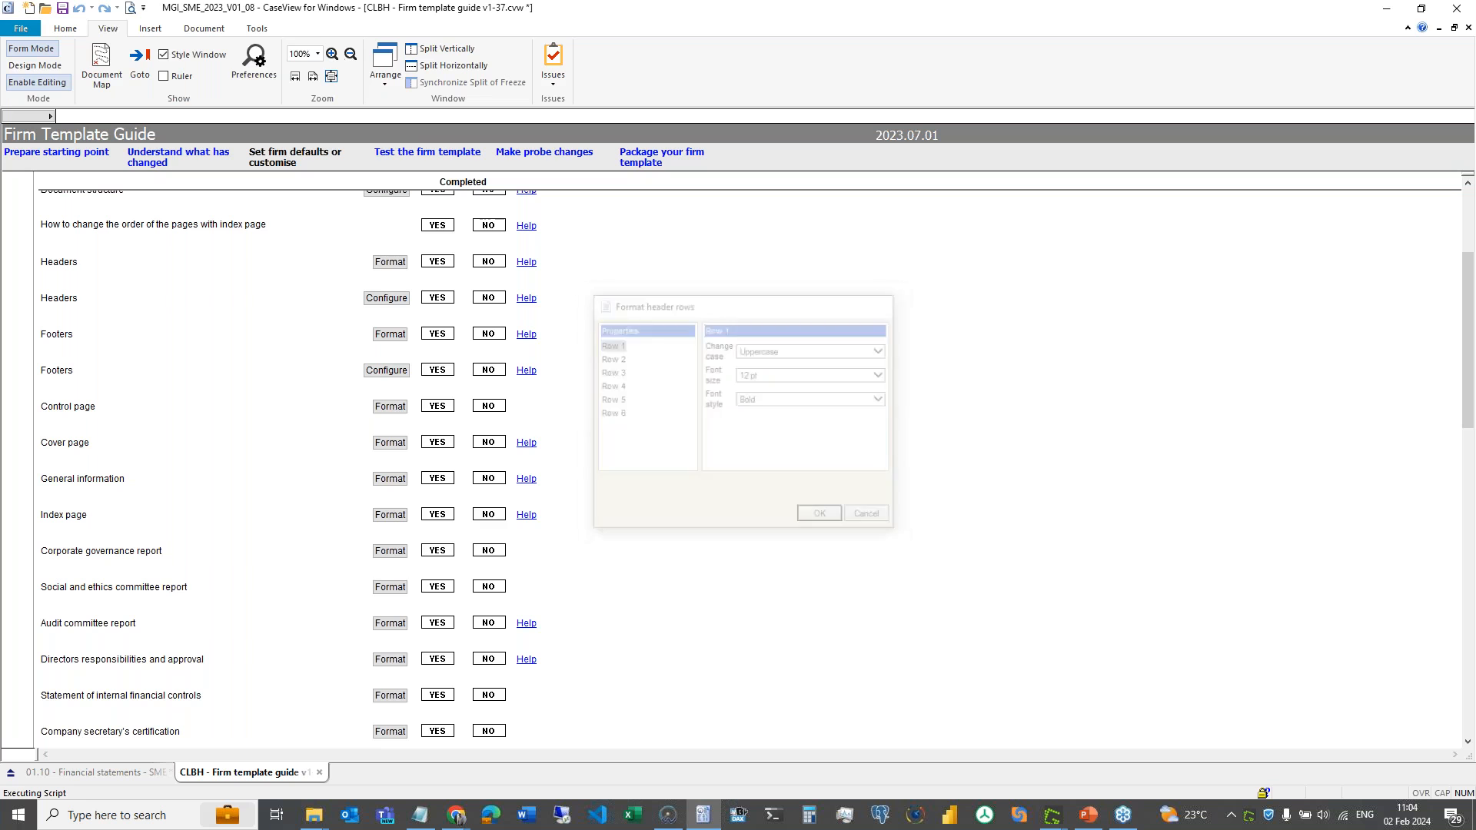
{"action": "left_click", "coordinate": [520, 262]}
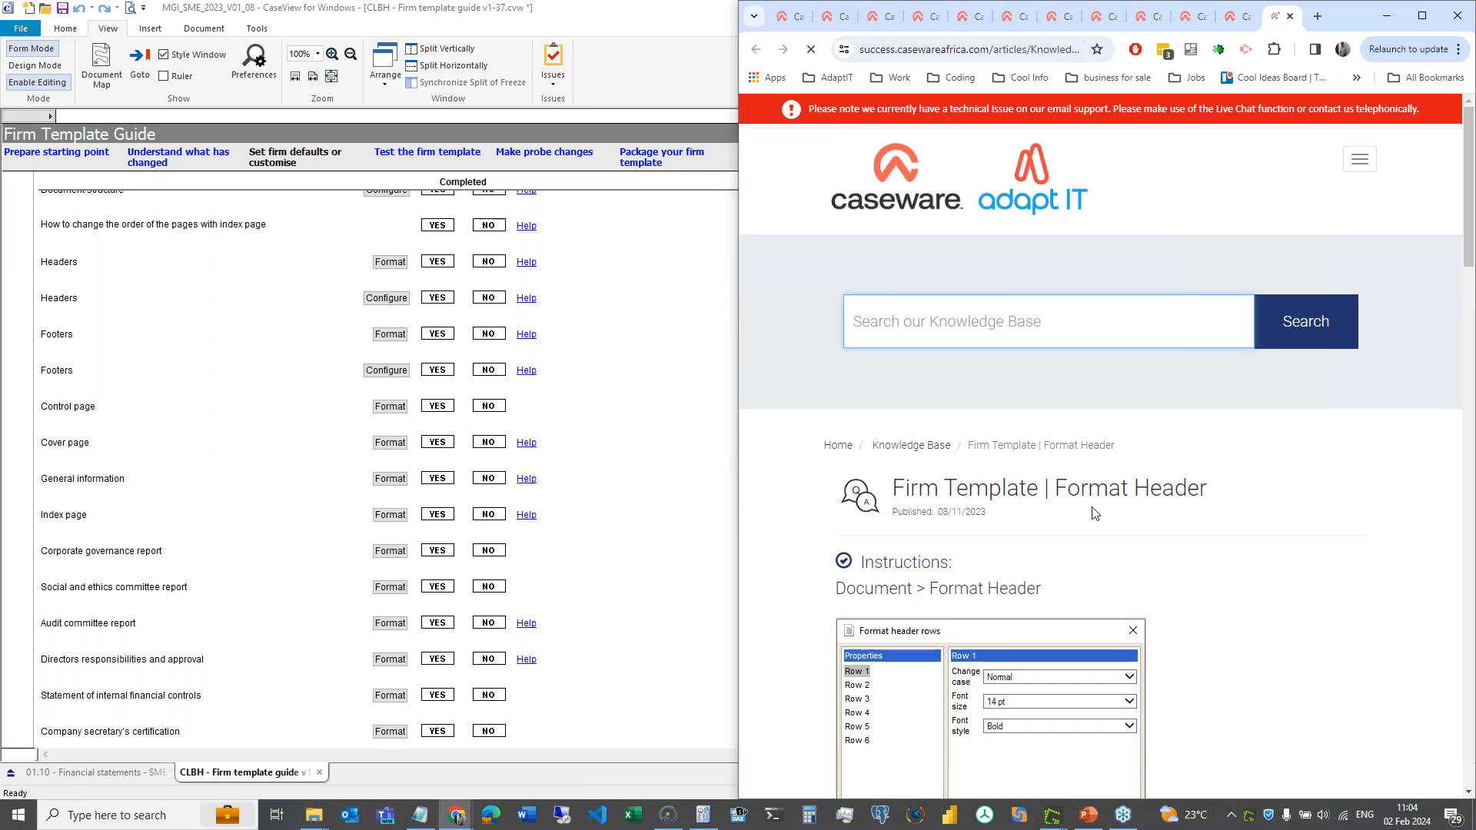
- Reopen and close the header formatting settings, then restore the guide window beside the article
{"action": "scroll", "coordinate": [1066, 482], "scroll_direction": "down", "scroll_amount": 6}
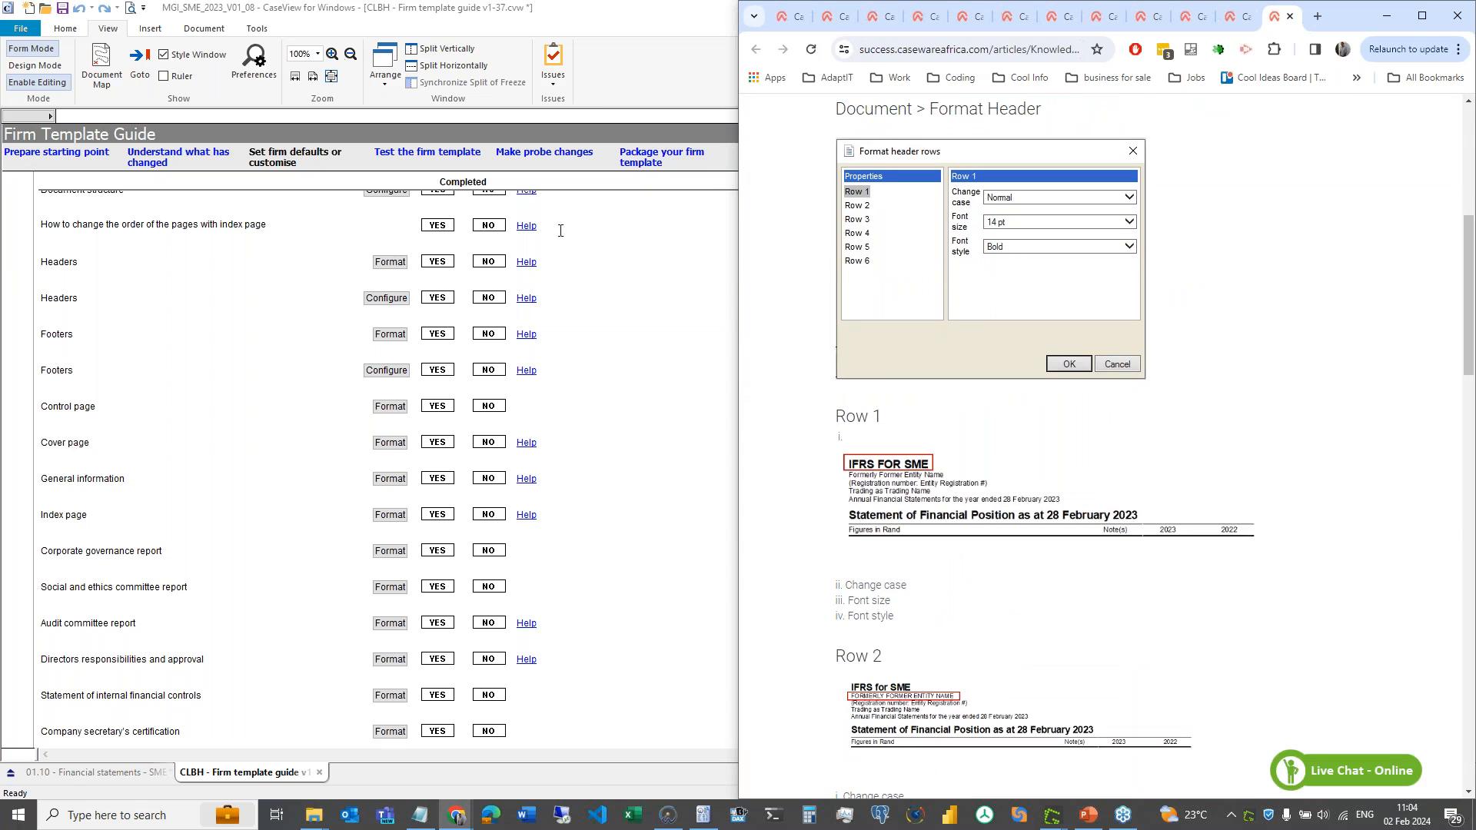
{"action": "left_click", "coordinate": [391, 262]}
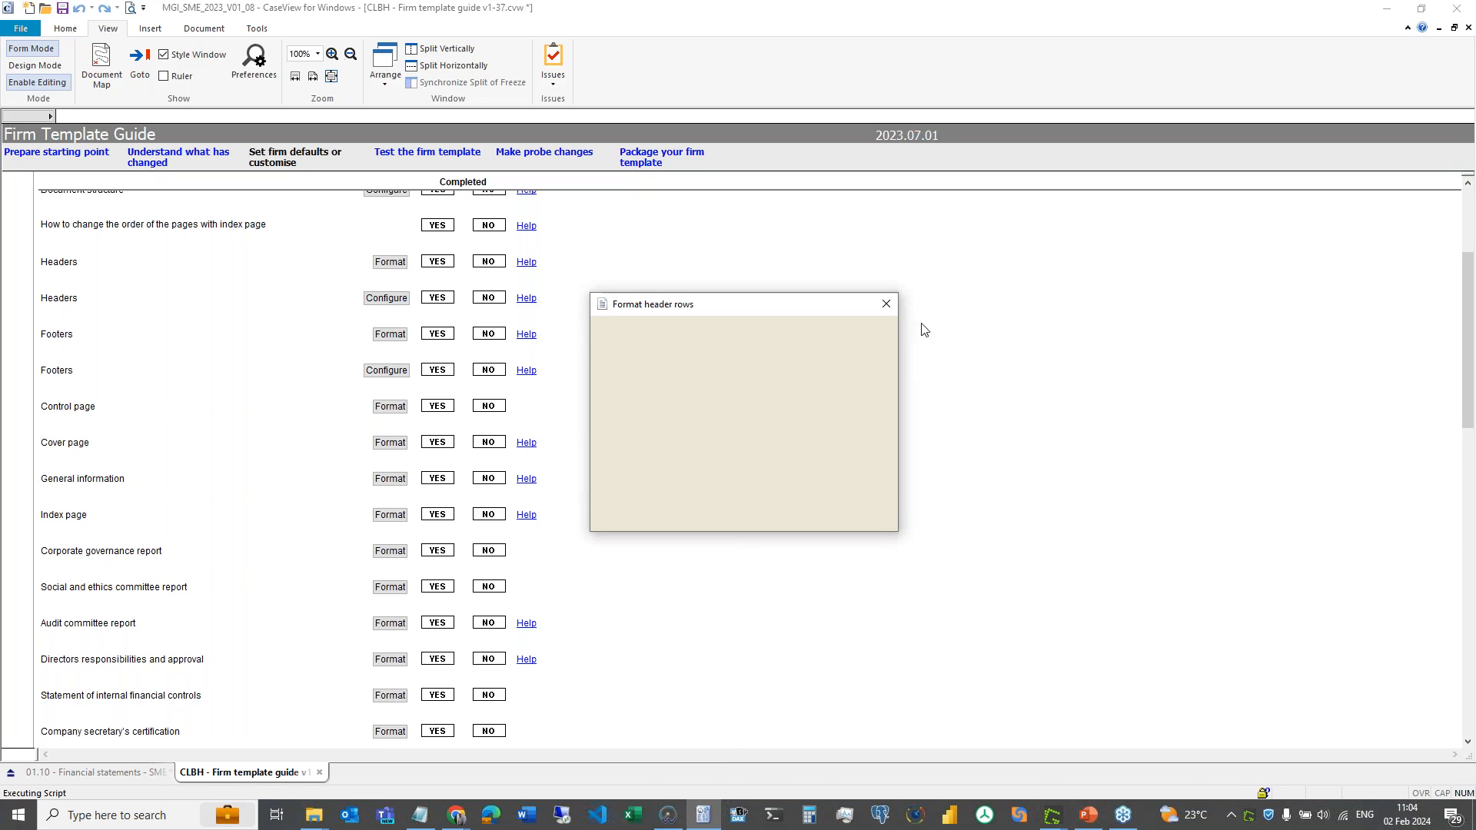
{"action": "left_click", "coordinate": [886, 306]}
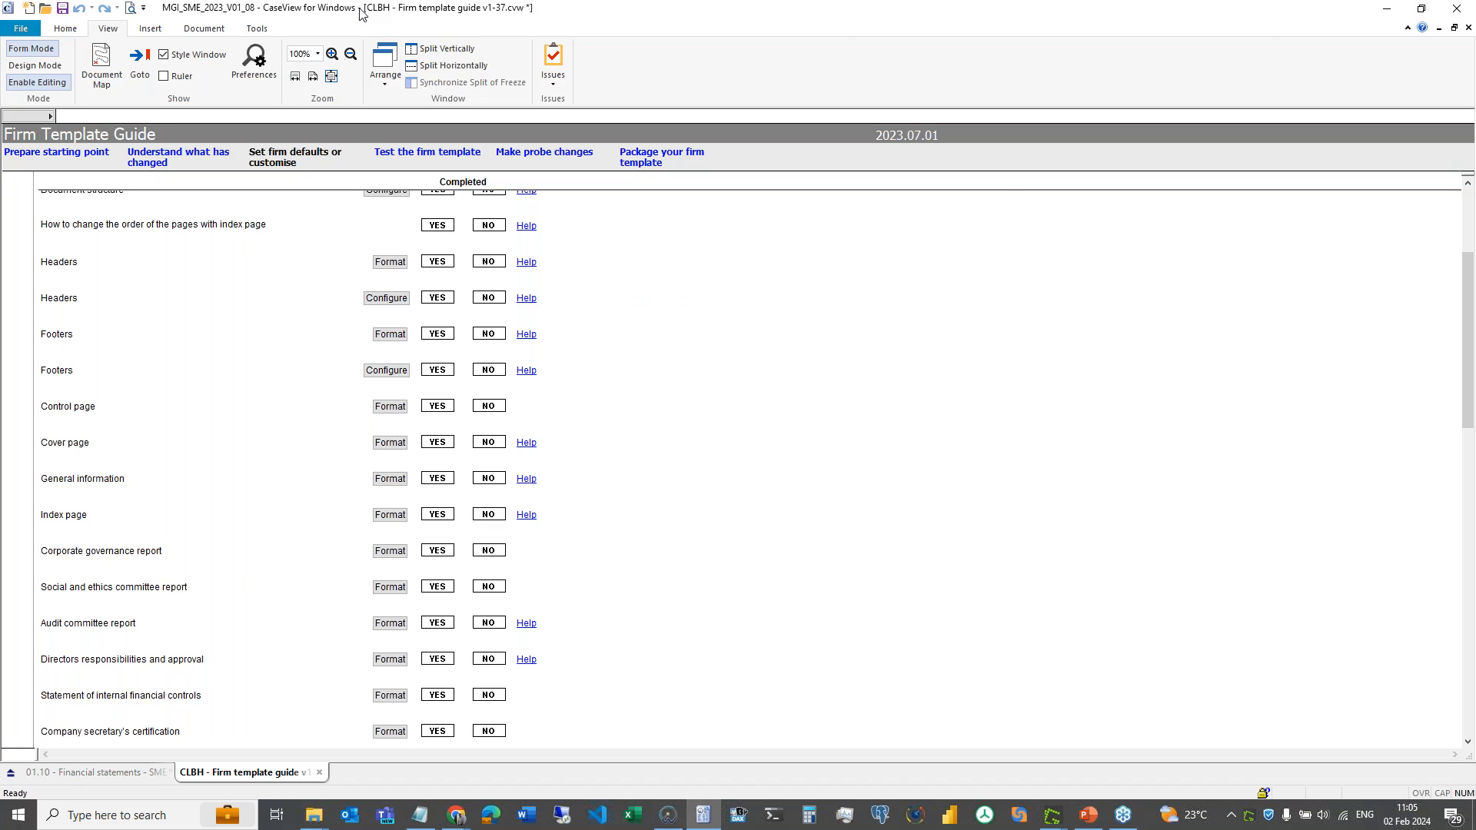
{"action": "double_click", "coordinate": [247, 14]}
{"action": "left_click_drag", "start_coordinate": [247, 14], "coordinate": [251, 24]}
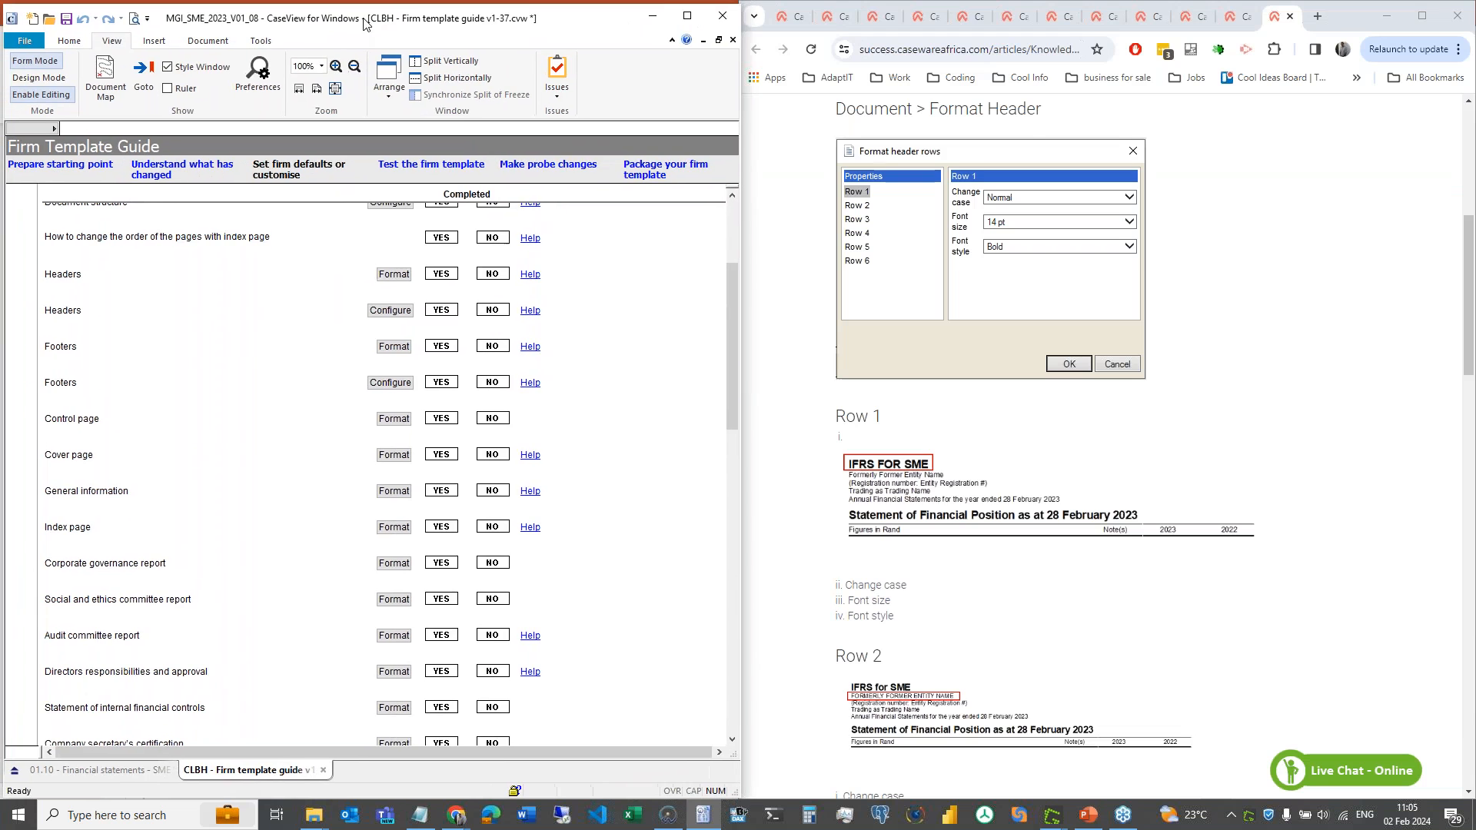
- Compare header Rows 1–4 formatting with the article, keeping Row 1 Uppercase, then open Configure help
{"action": "left_click", "coordinate": [393, 277]}
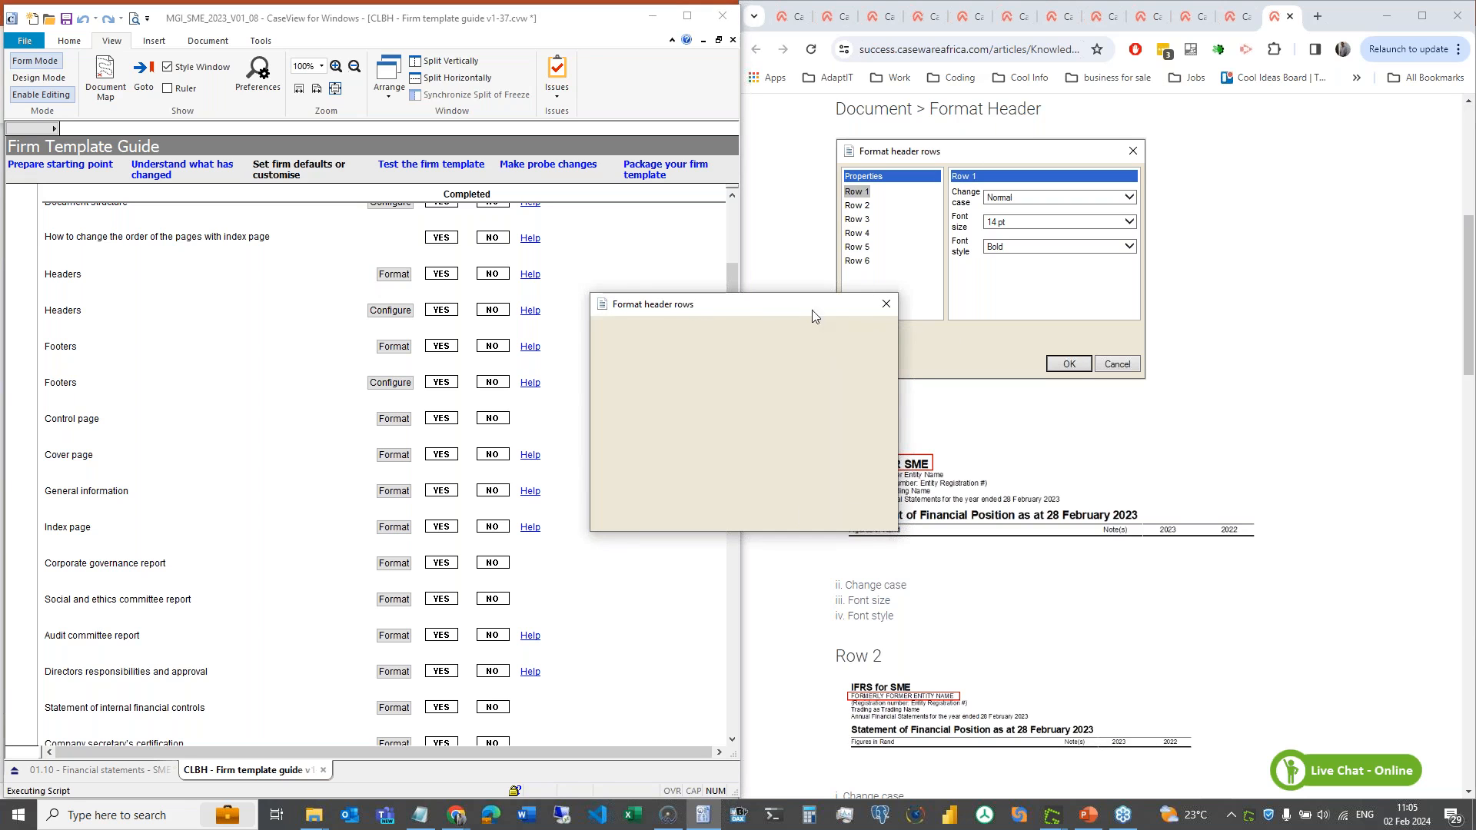
{"action": "left_click_drag", "start_coordinate": [772, 308], "coordinate": [443, 261]}
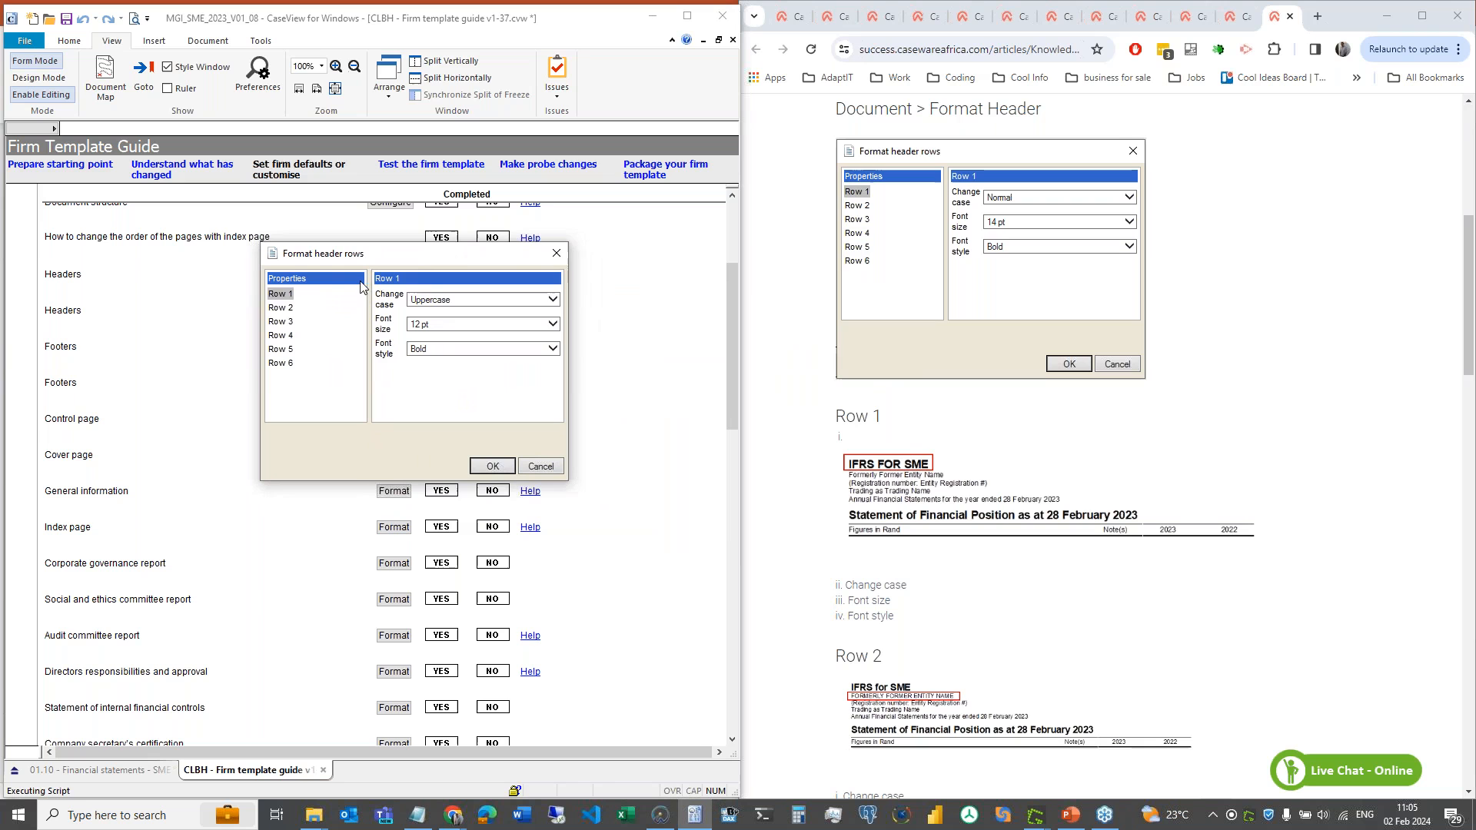
{"action": "left_click", "coordinate": [283, 308]}
{"action": "left_click", "coordinate": [282, 326]}
{"action": "left_click", "coordinate": [283, 336]}
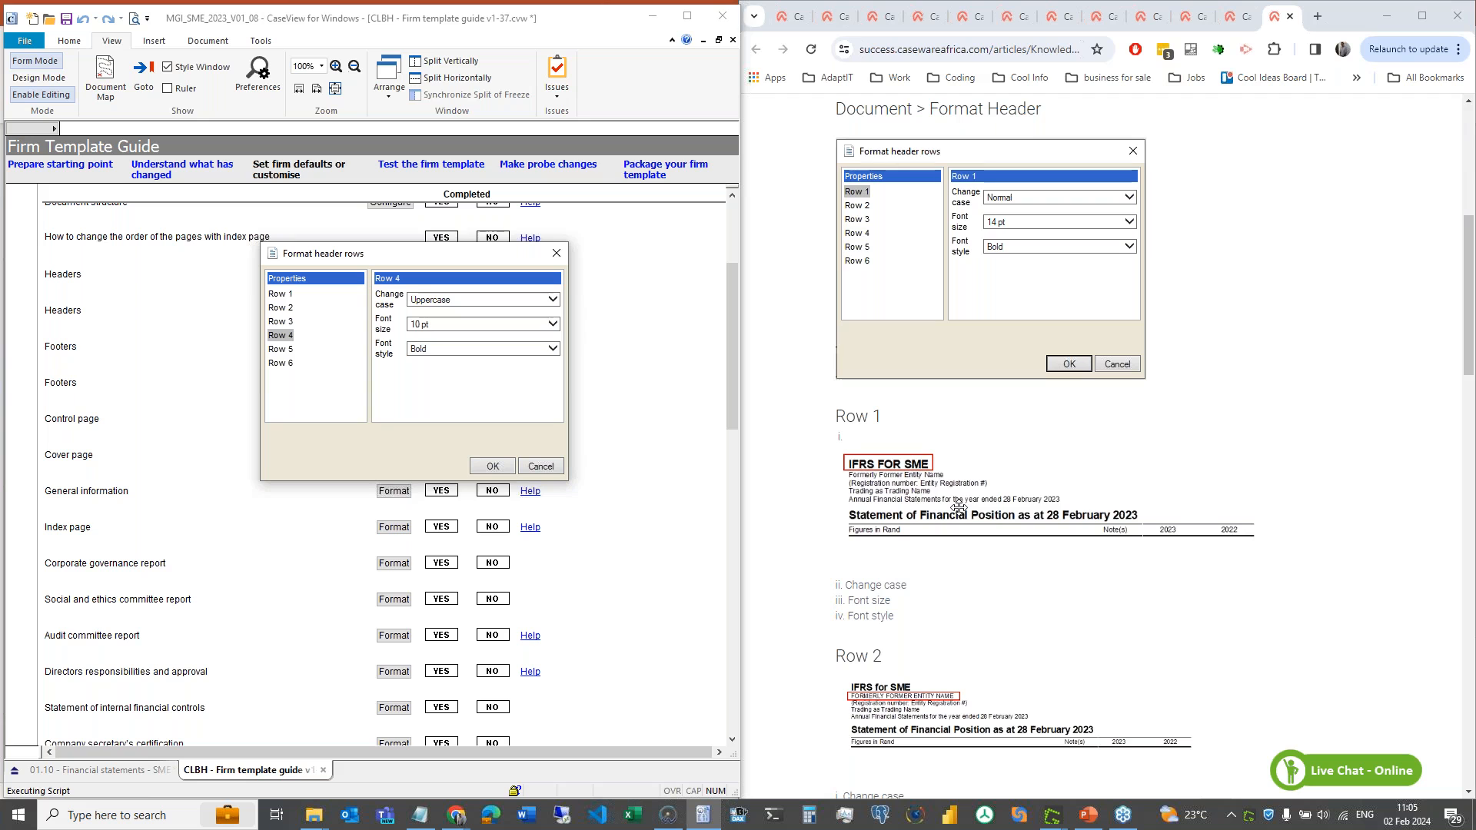
{"action": "left_click", "coordinate": [281, 294]}
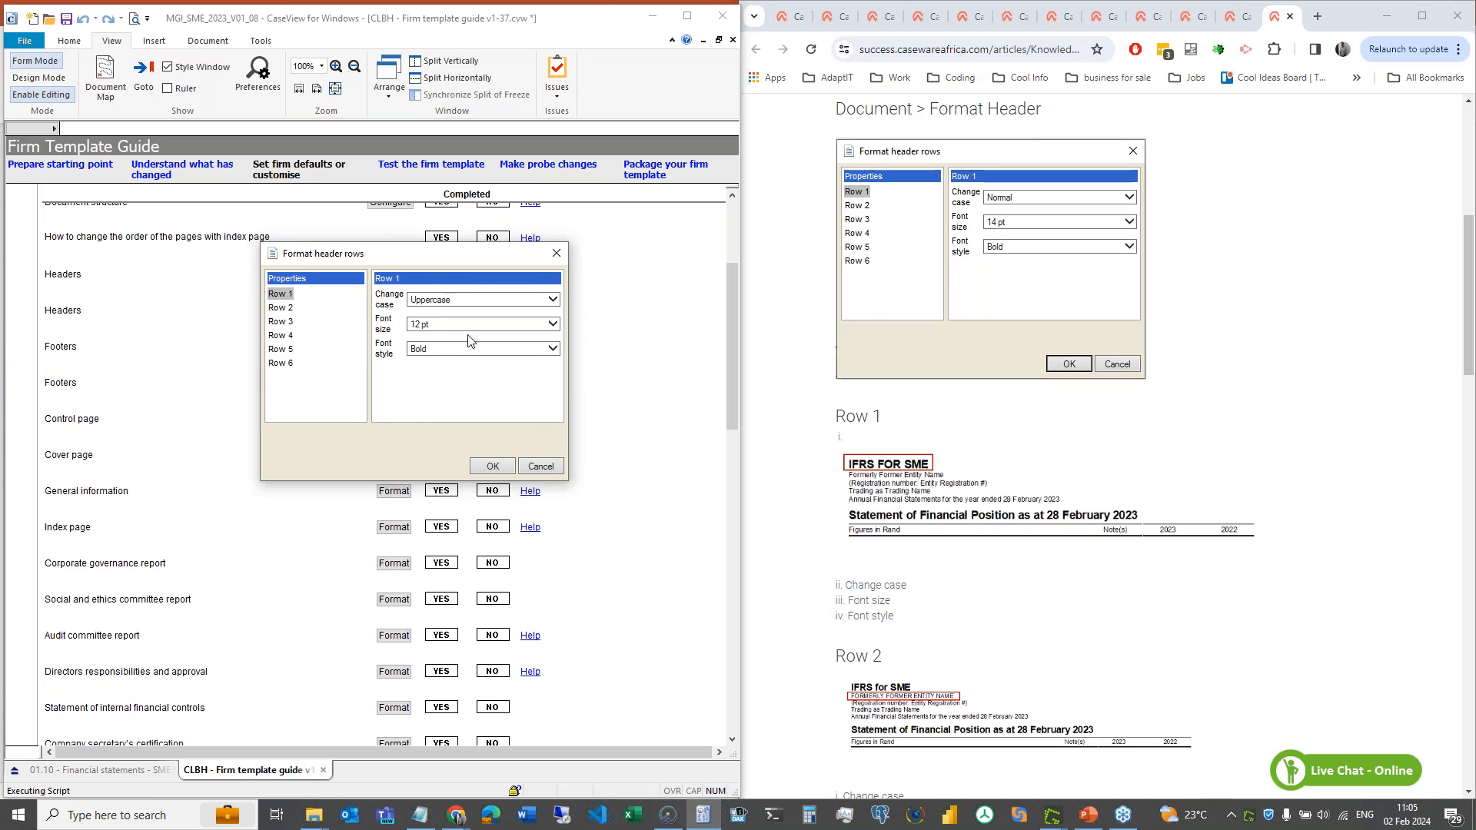
{"action": "left_click", "coordinate": [457, 300]}
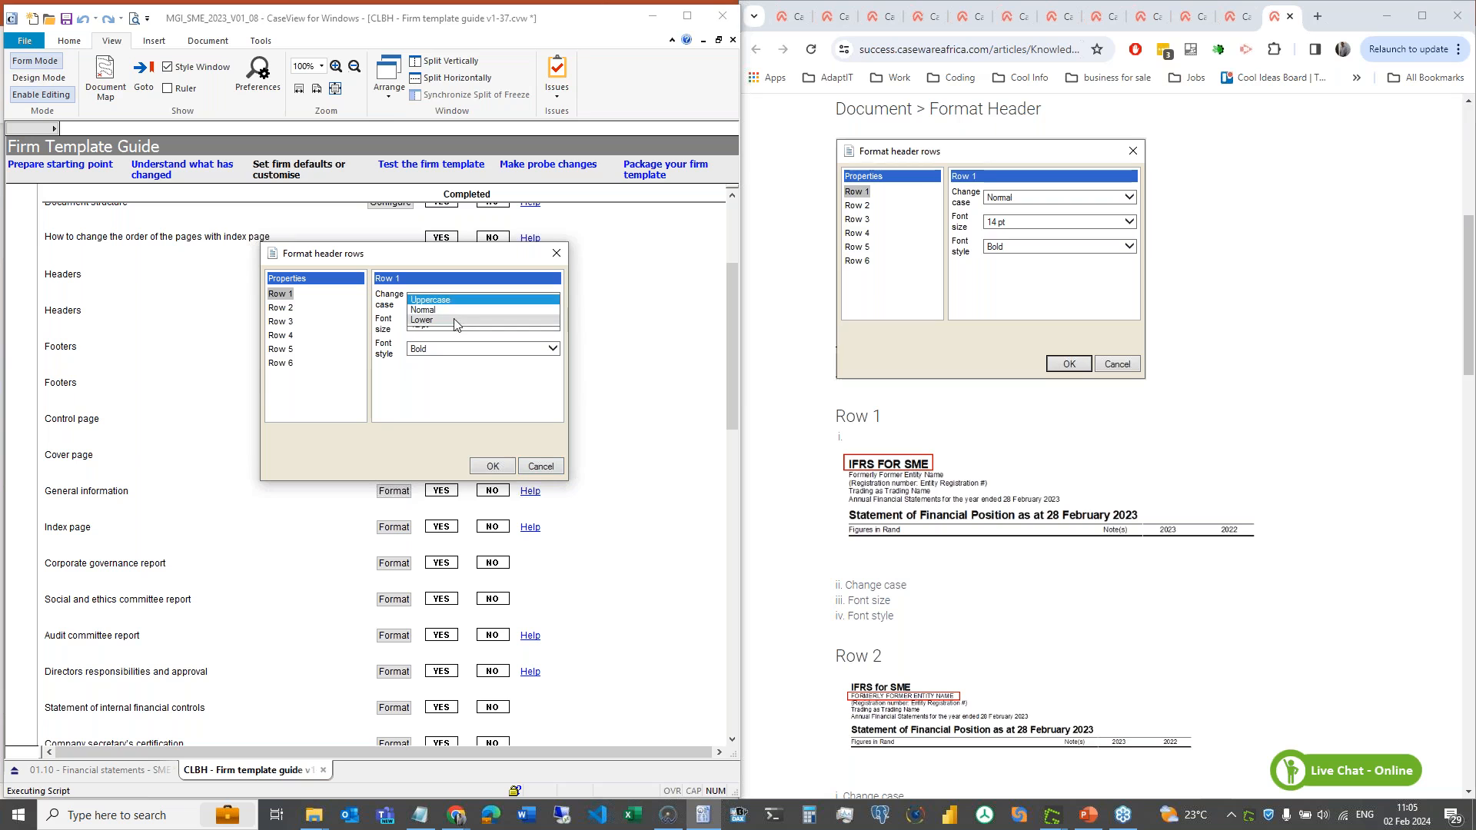
{"action": "left_click", "coordinate": [448, 279]}
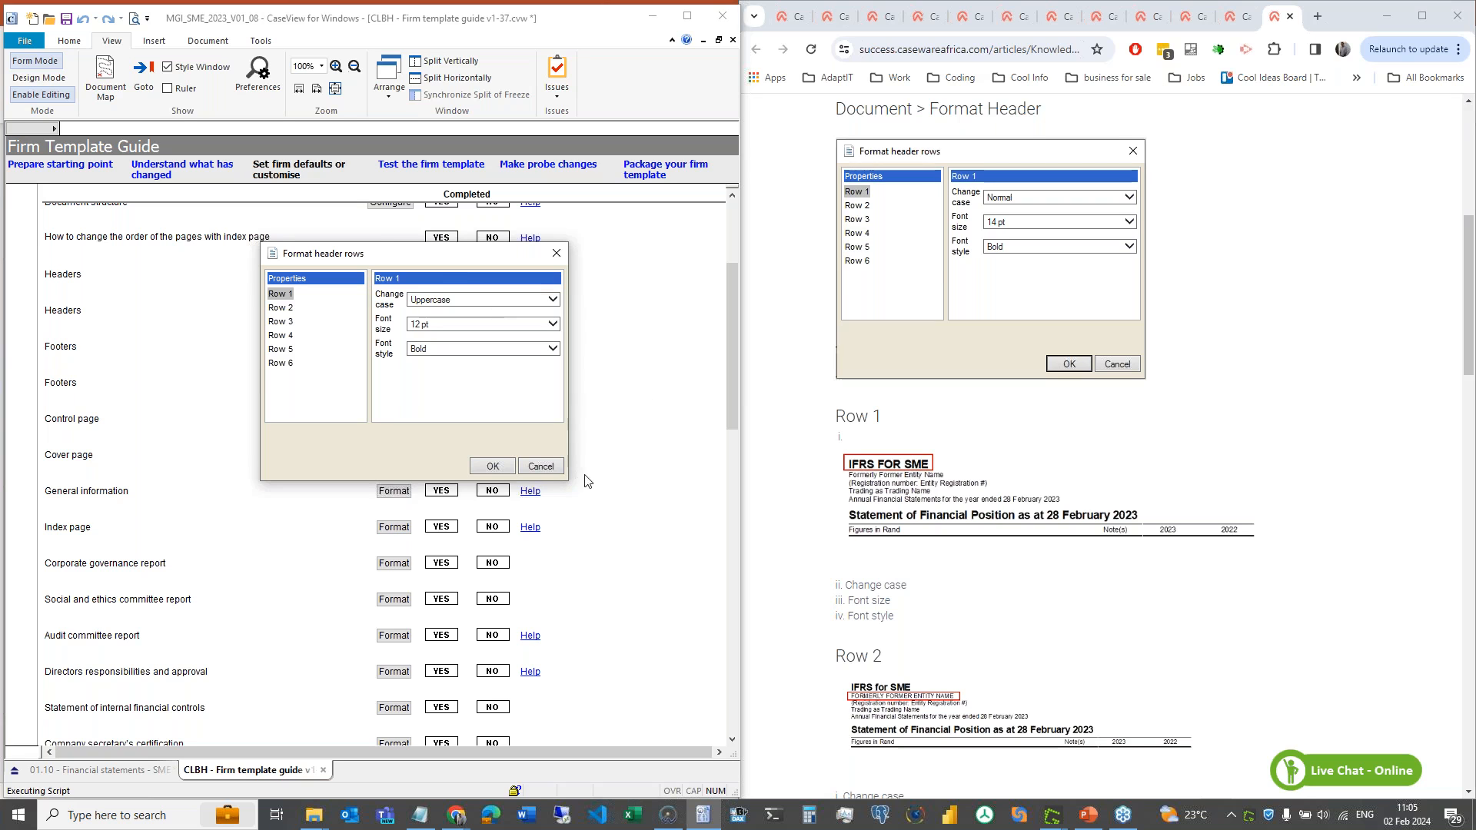
{"action": "left_click", "coordinate": [541, 467]}
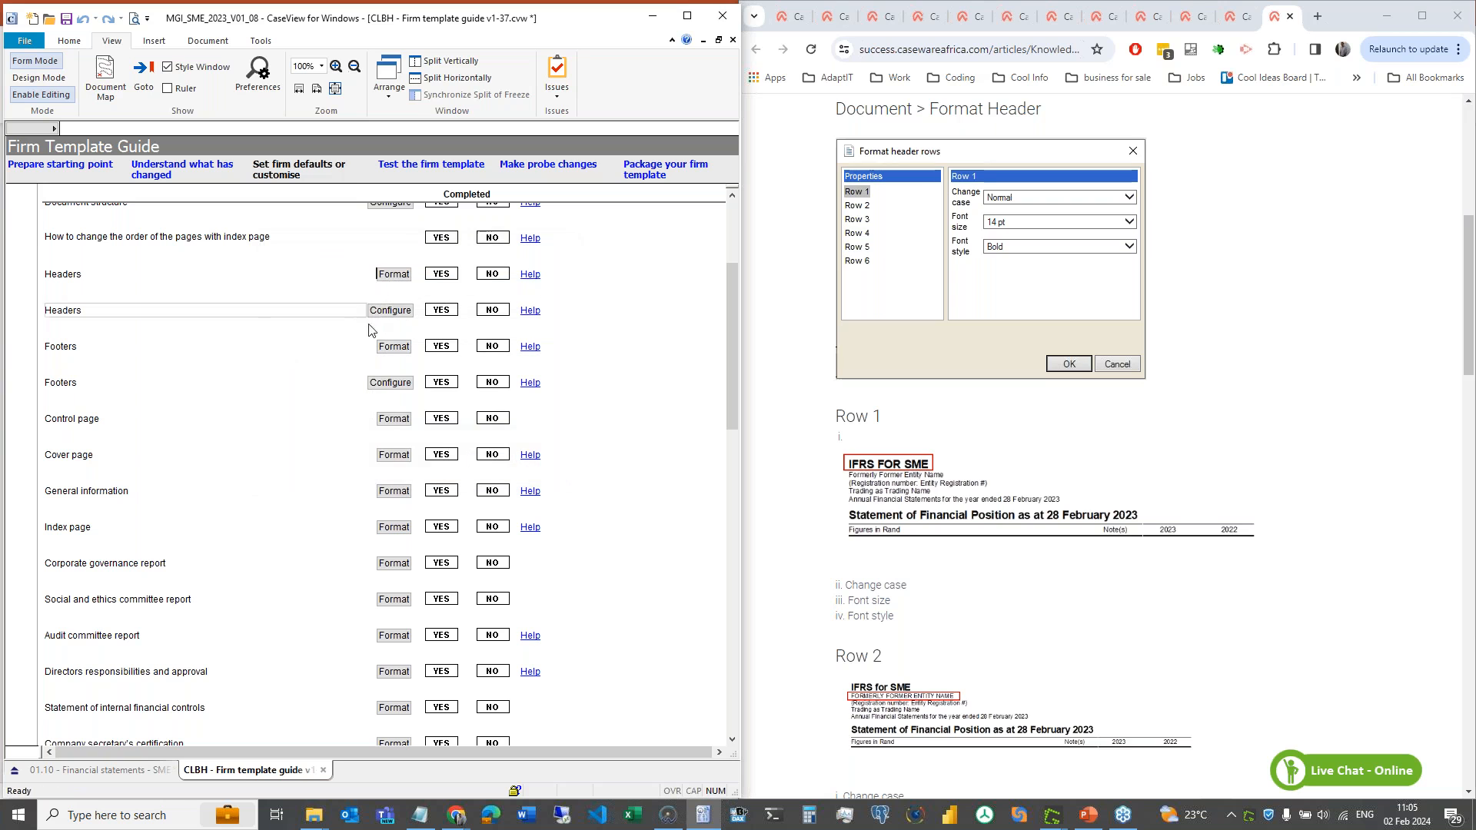
{"action": "left_click", "coordinate": [529, 309]}
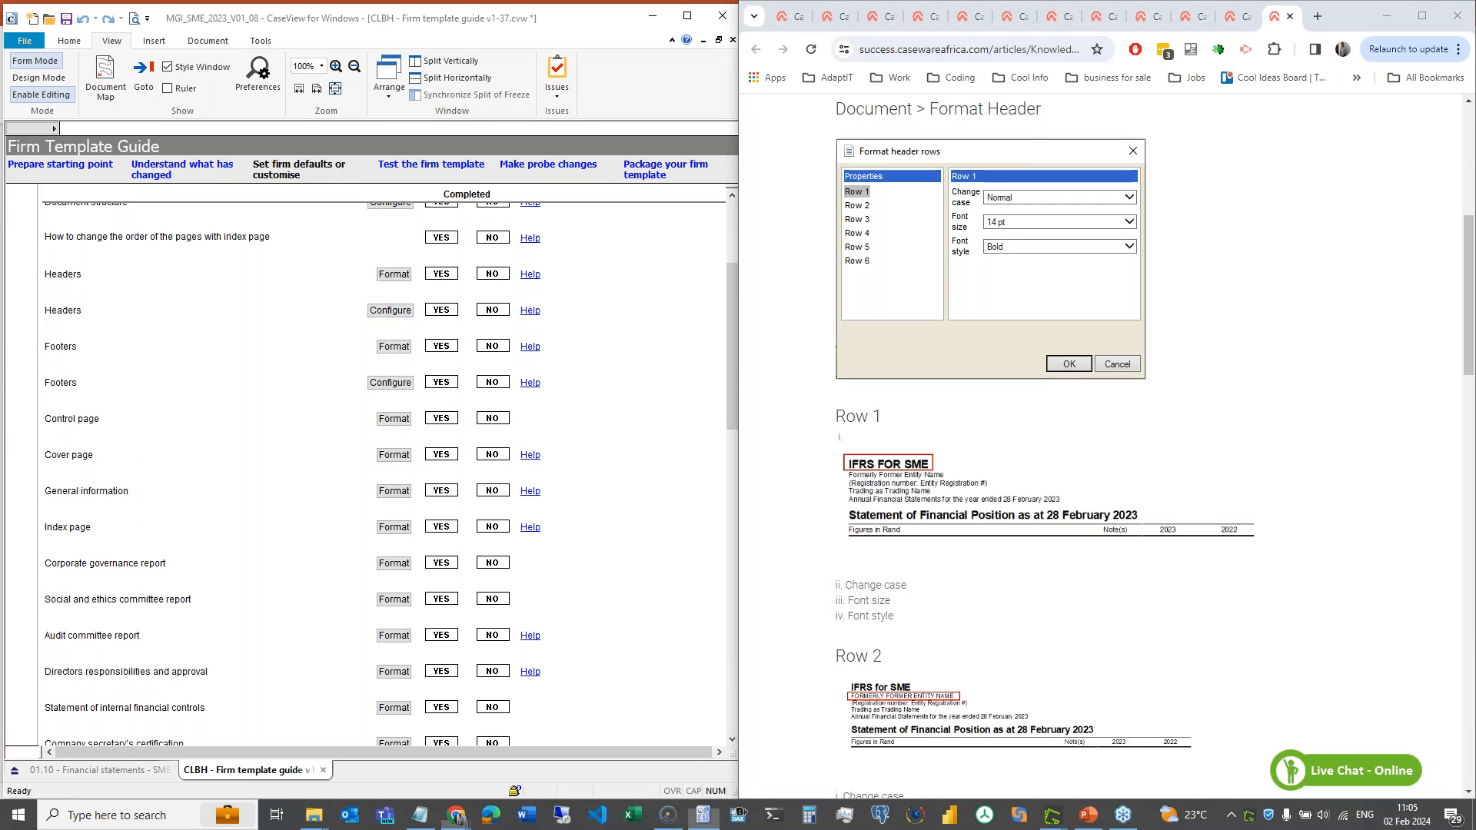
{"action": "left_click", "coordinate": [380, 318]}
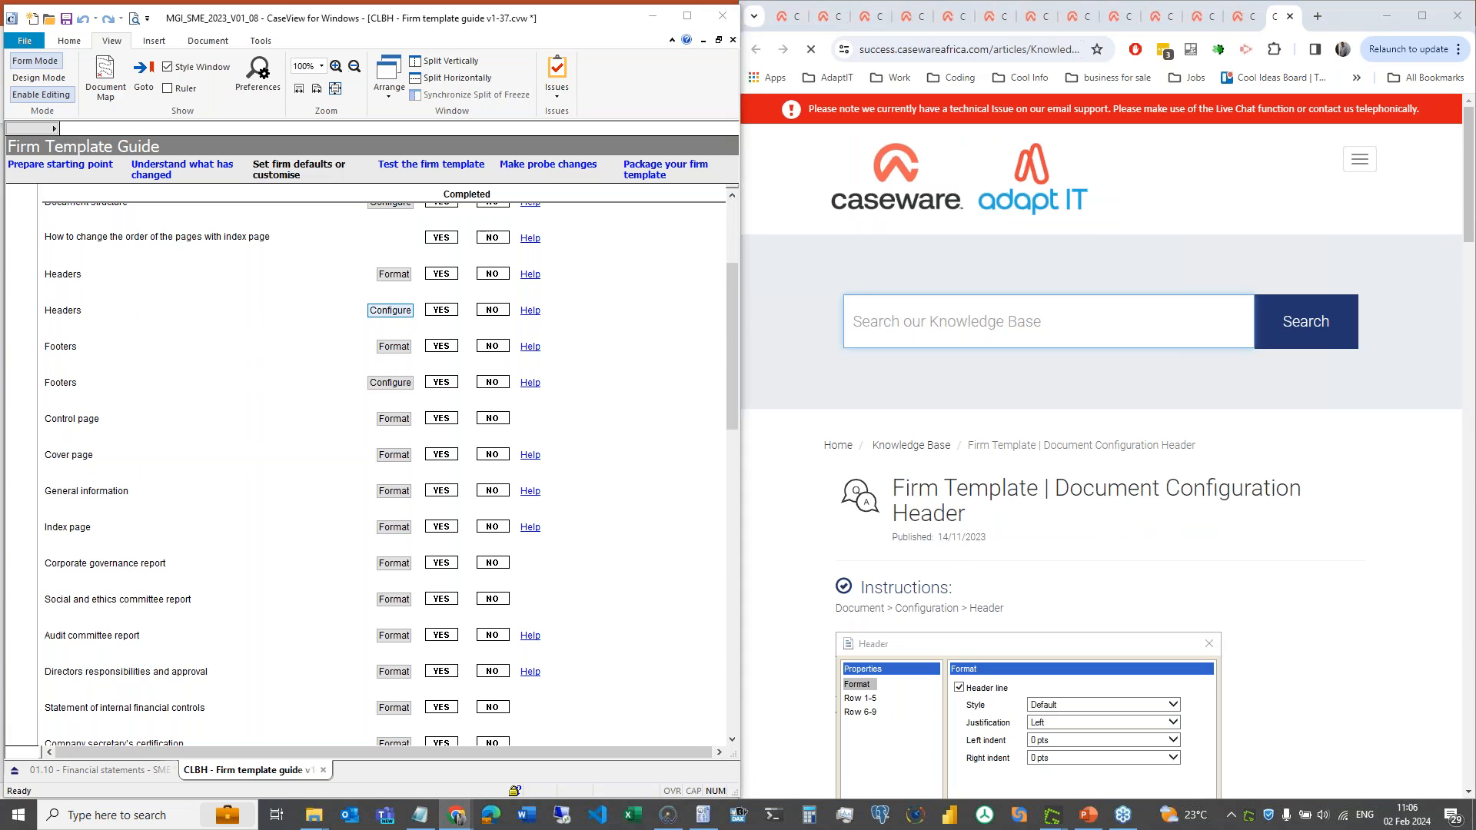
{"action": "left_click_drag", "start_coordinate": [825, 275], "coordinate": [435, 275]}
{"action": "scroll", "coordinate": [978, 411], "scroll_direction": "down", "scroll_amount": 8}
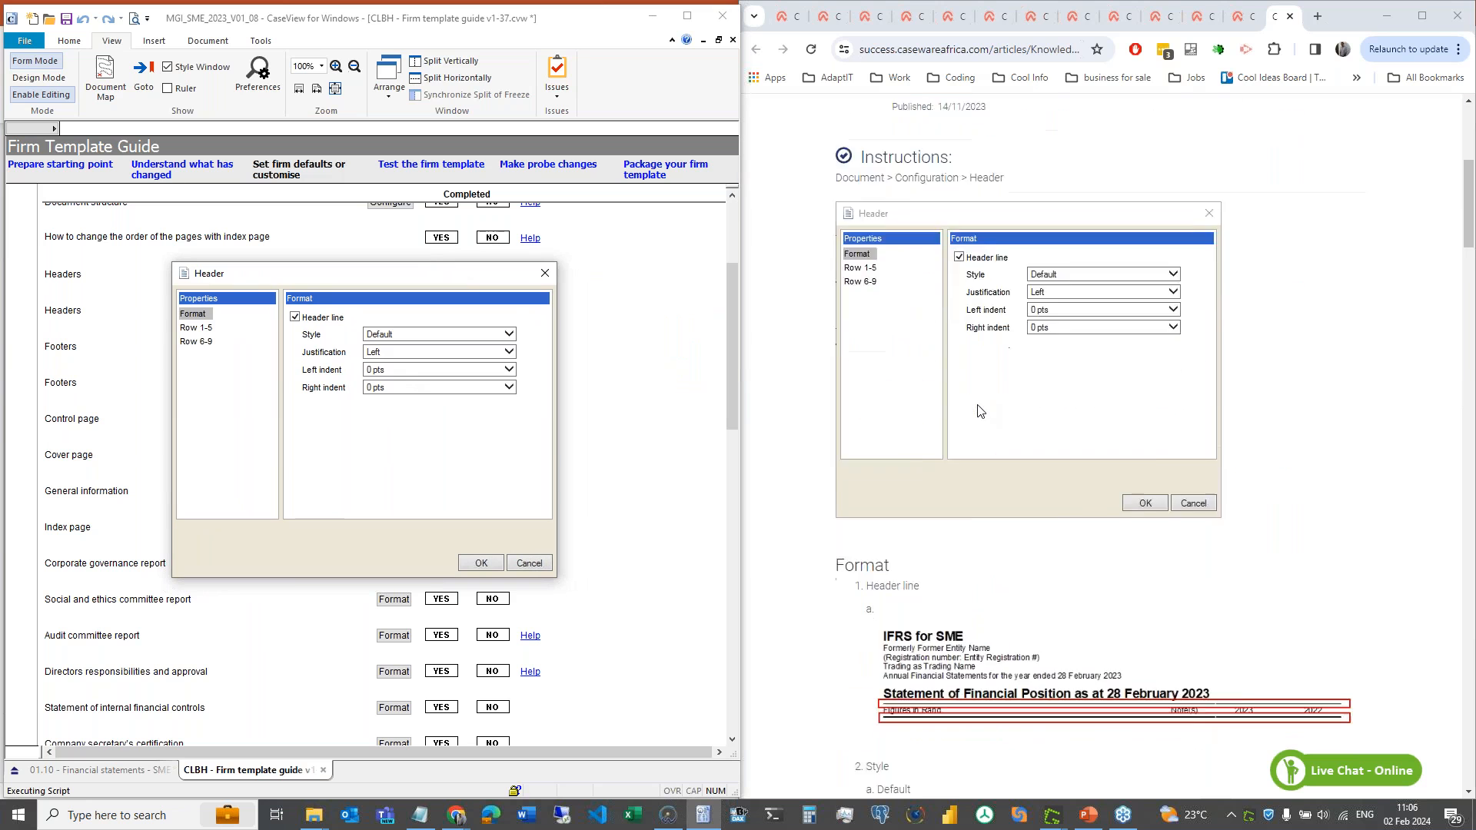
{"action": "scroll", "coordinate": [978, 411], "scroll_direction": "up", "scroll_amount": 1}
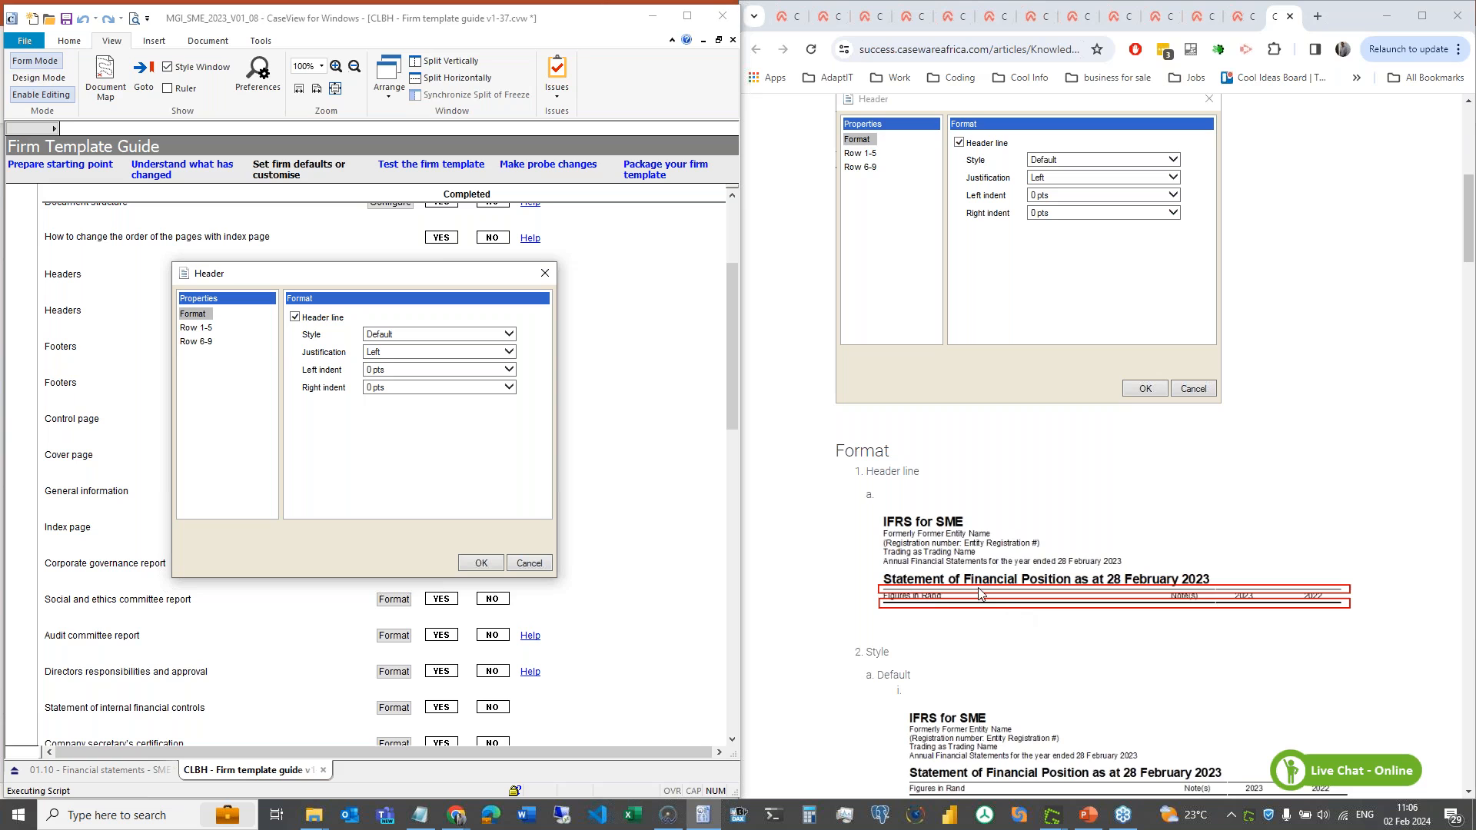
{"action": "left_click", "coordinate": [196, 328]}
{"action": "scroll", "coordinate": [1006, 410], "scroll_direction": "down", "scroll_amount": 3}
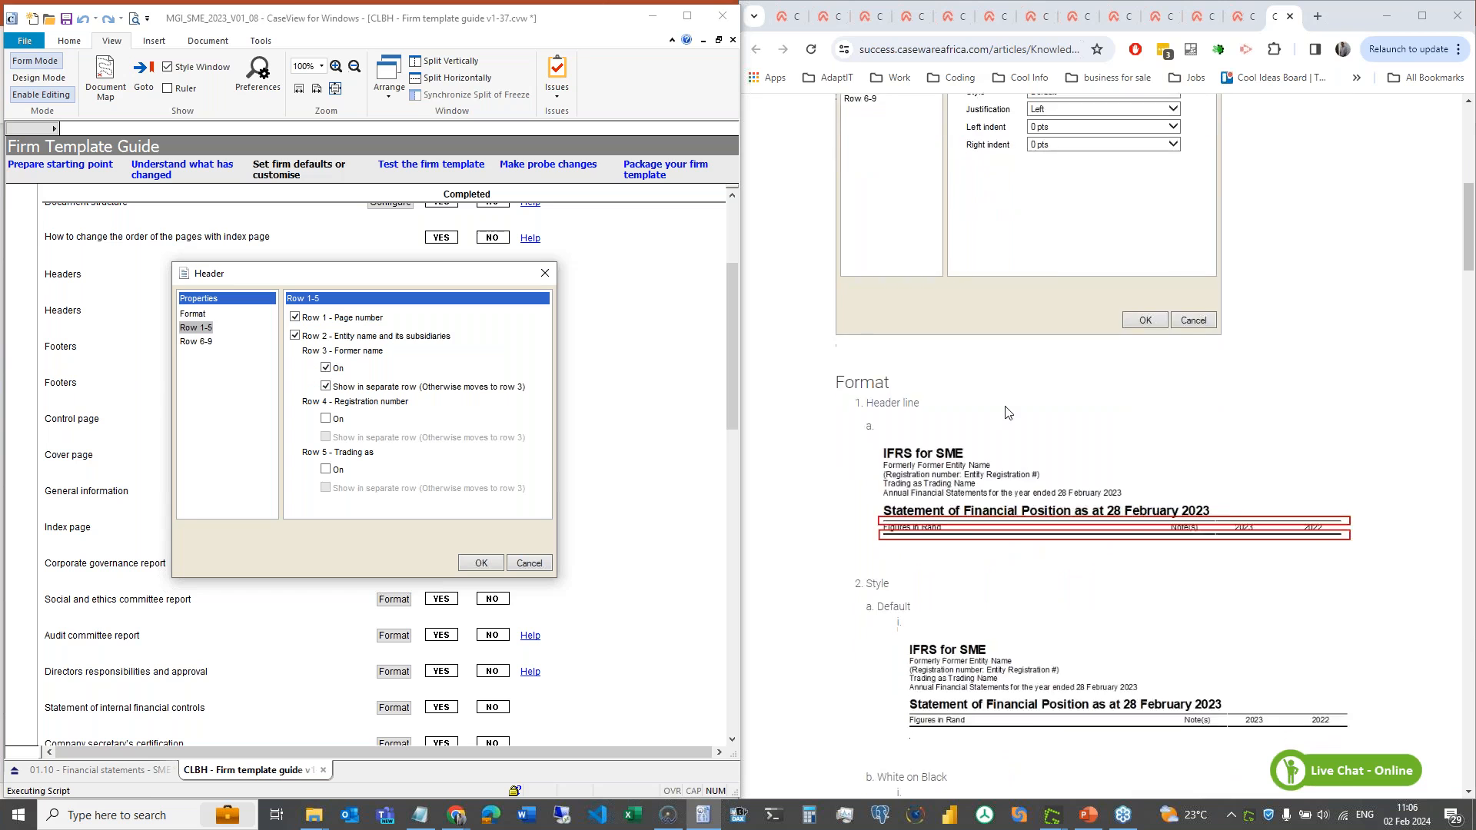
{"action": "left_click", "coordinate": [545, 274]}
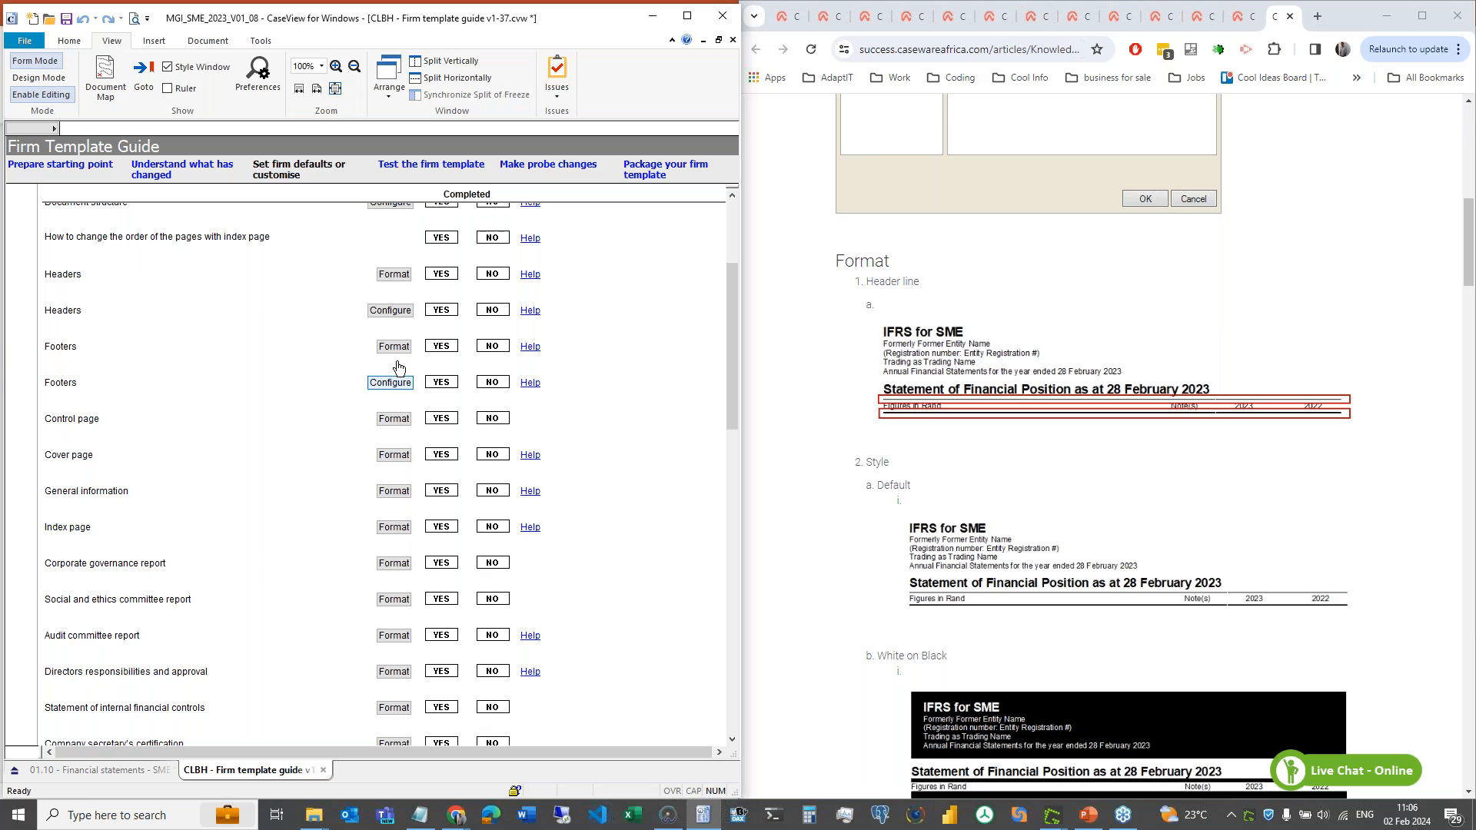
- Scroll to the Independent auditor's report row and open its Assurance Reports help article
{"action": "scroll", "coordinate": [289, 578], "scroll_direction": "down", "scroll_amount": 3}
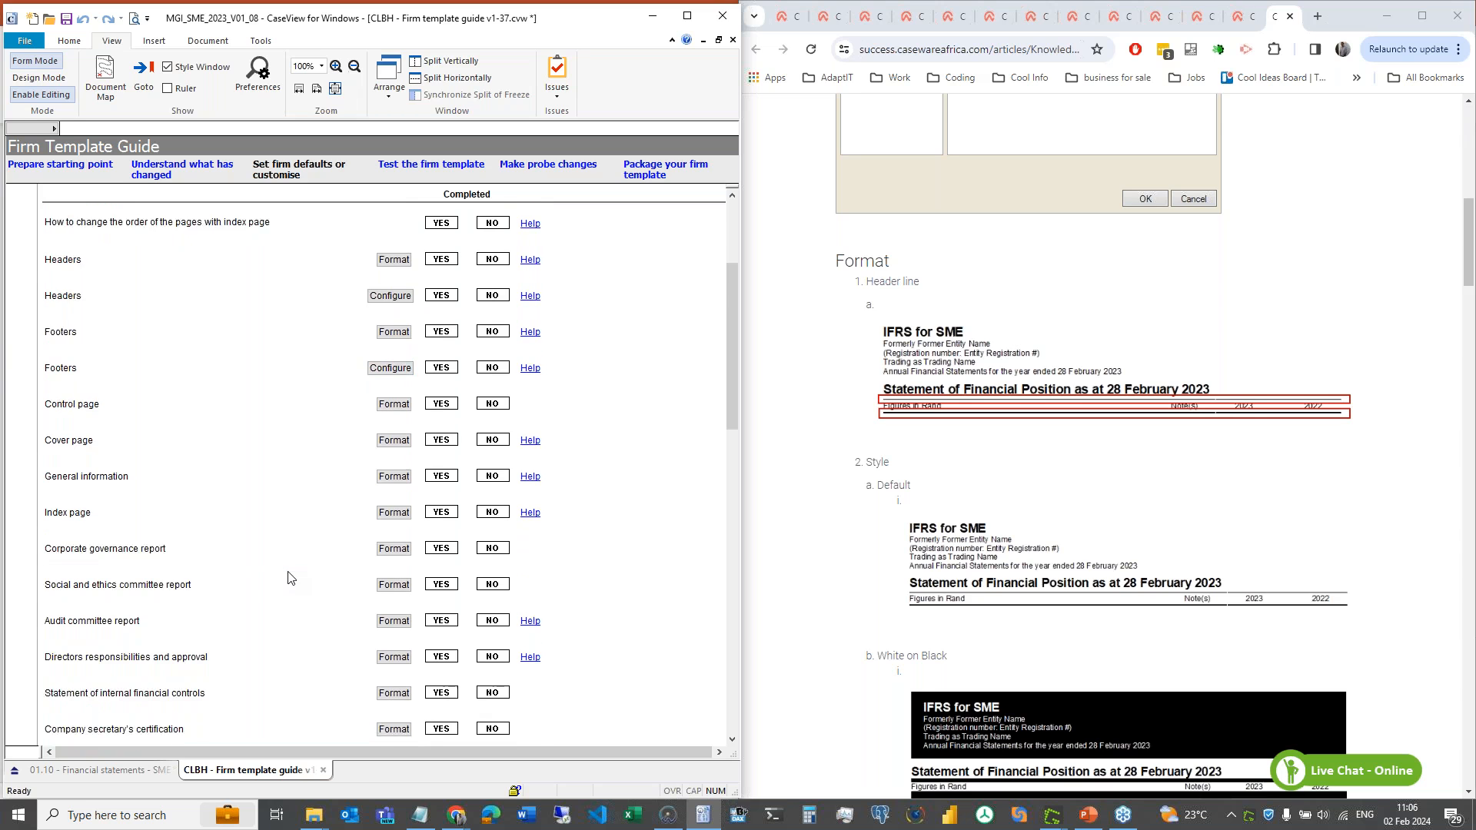
{"action": "scroll", "coordinate": [290, 578], "scroll_direction": "down", "scroll_amount": 3}
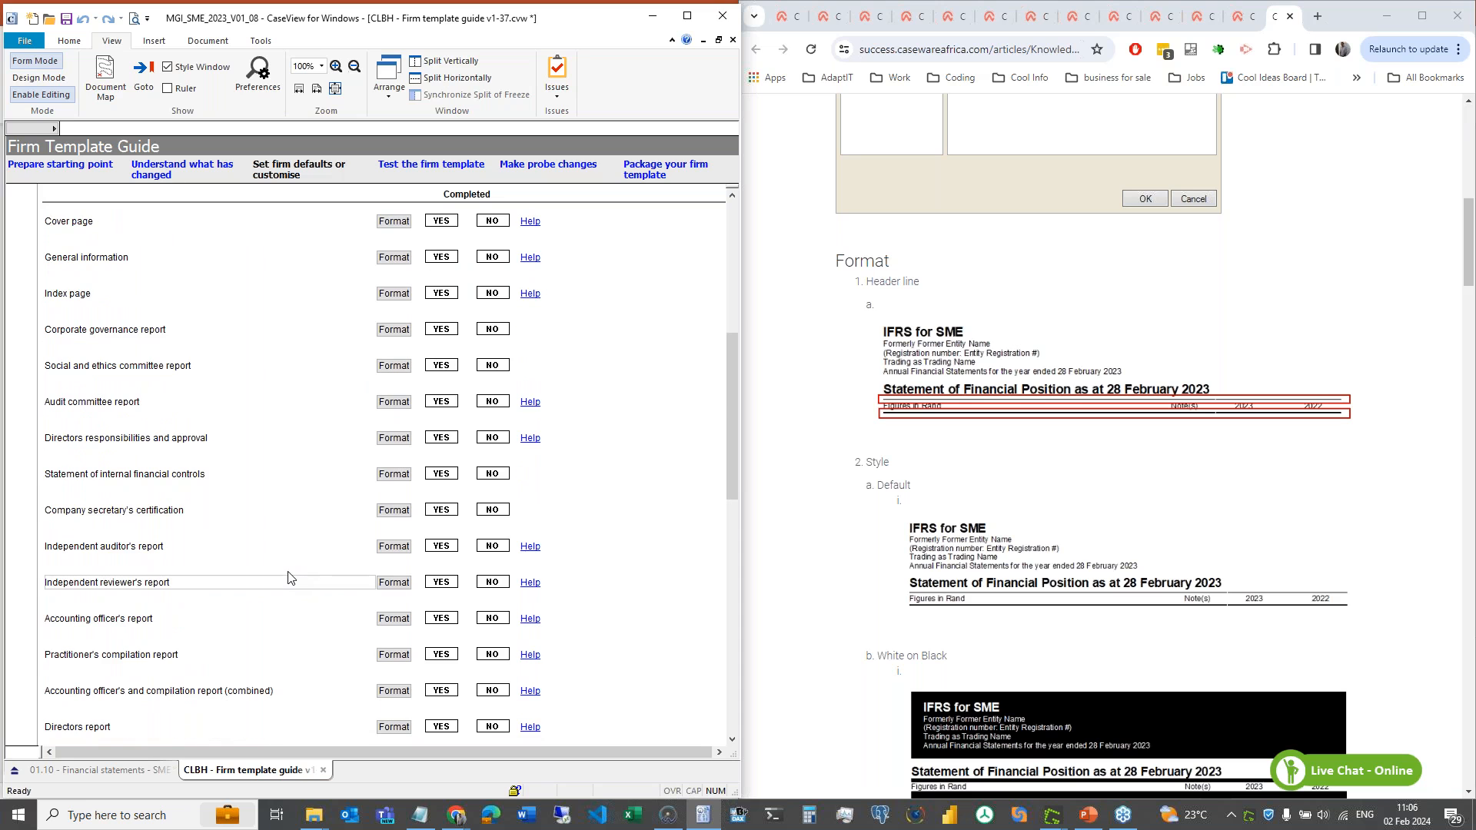
{"action": "left_click", "coordinate": [521, 546]}
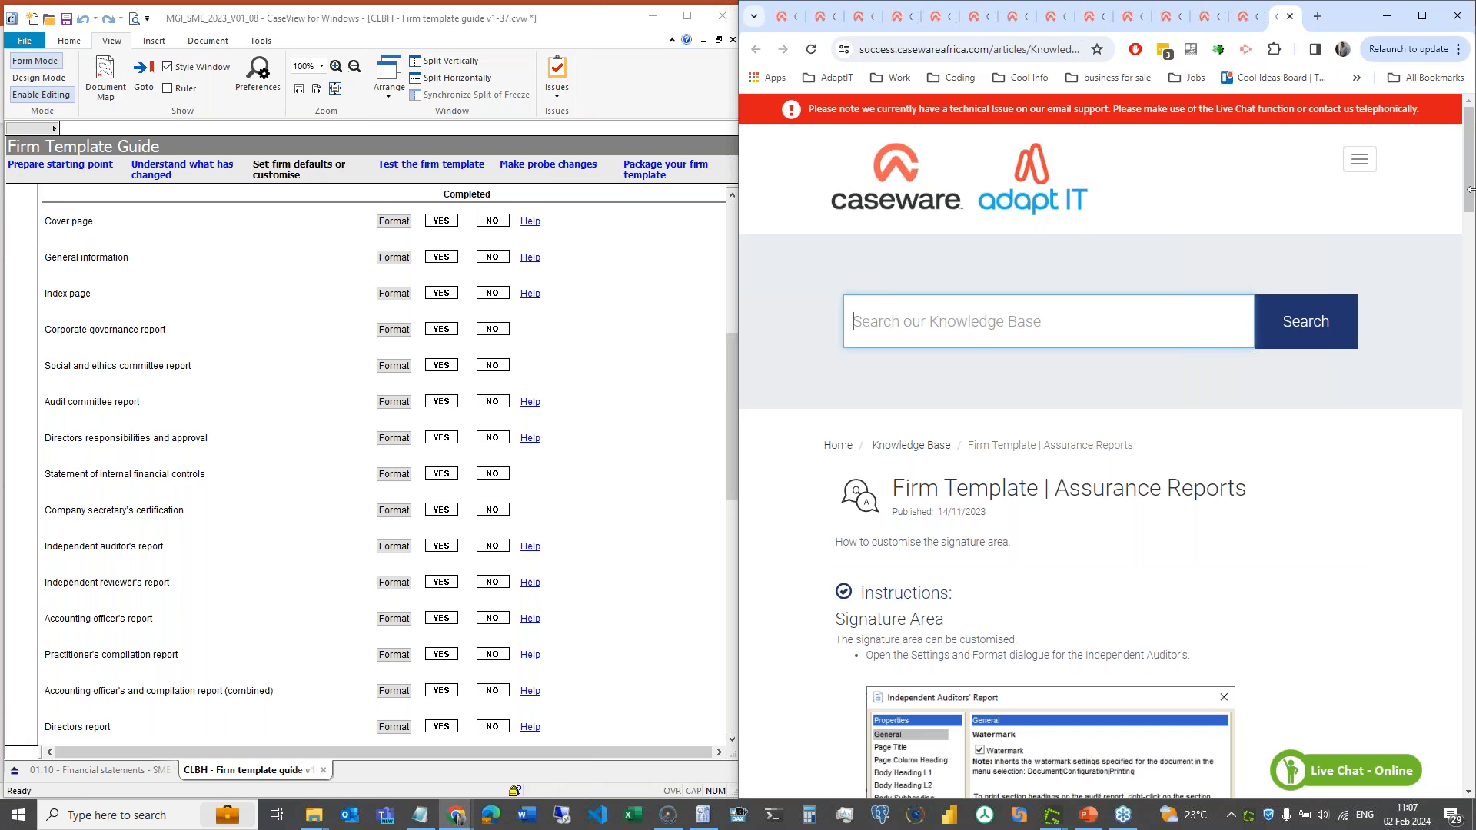
- Scroll the article to Header/Footer settings' Pre-printed versus Electronic table, then return to CaseView
{"action": "left_click_drag", "start_coordinate": [1470, 190], "coordinate": [1472, 219]}
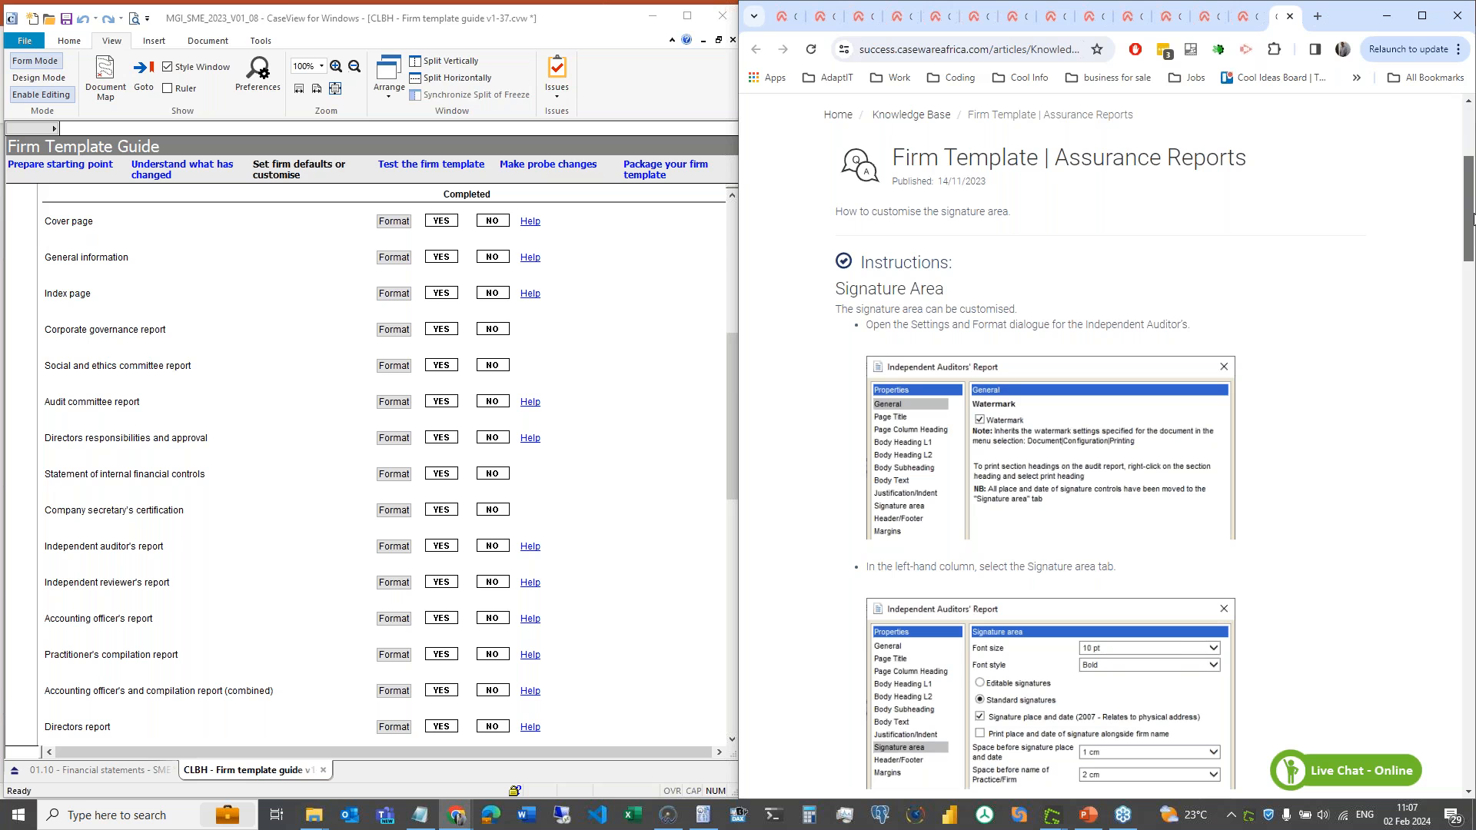
{"action": "left_click_drag", "start_coordinate": [1472, 219], "coordinate": [1472, 242]}
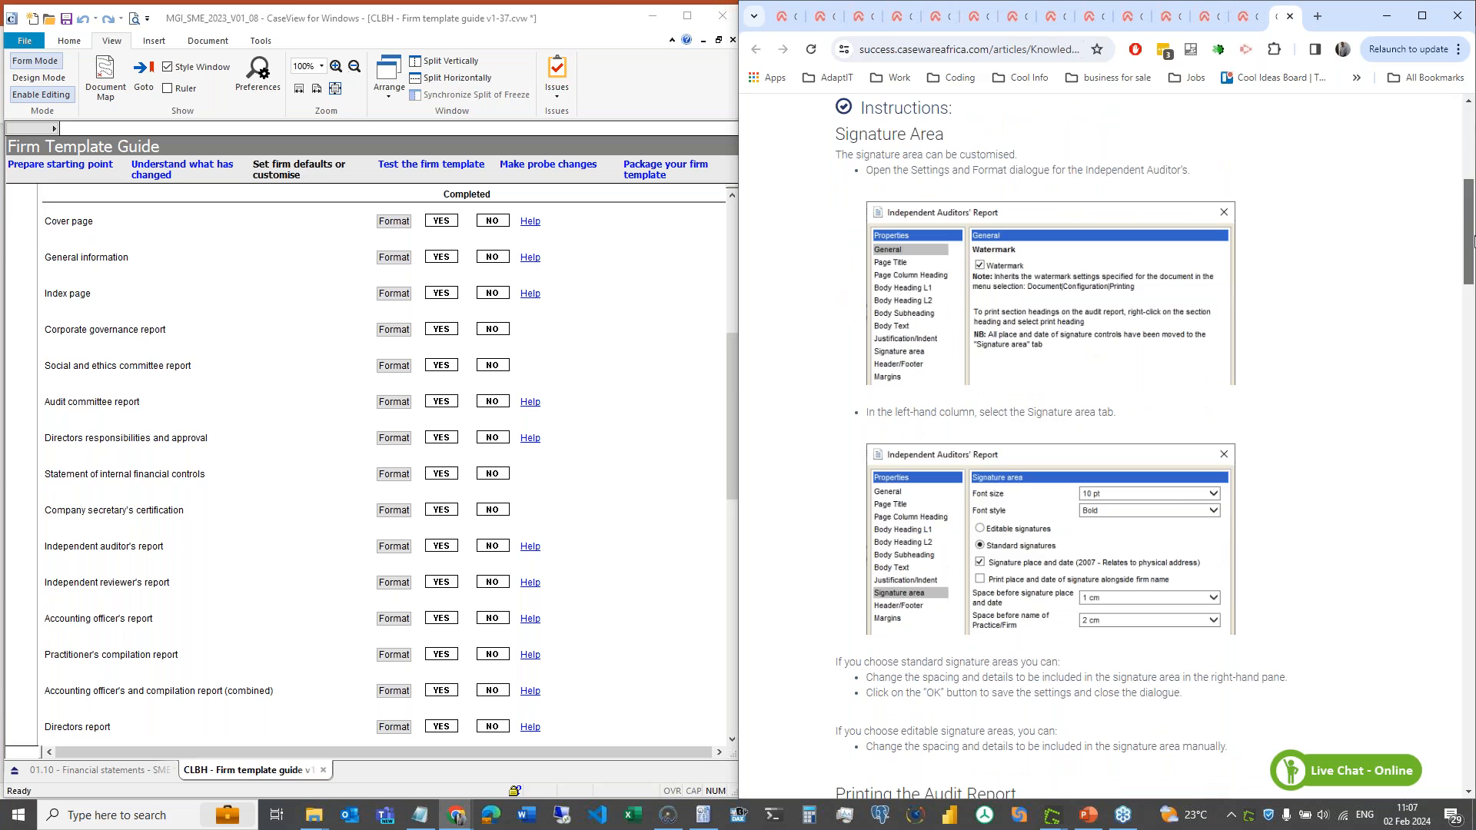
{"action": "left_click_drag", "start_coordinate": [1471, 242], "coordinate": [1472, 368]}
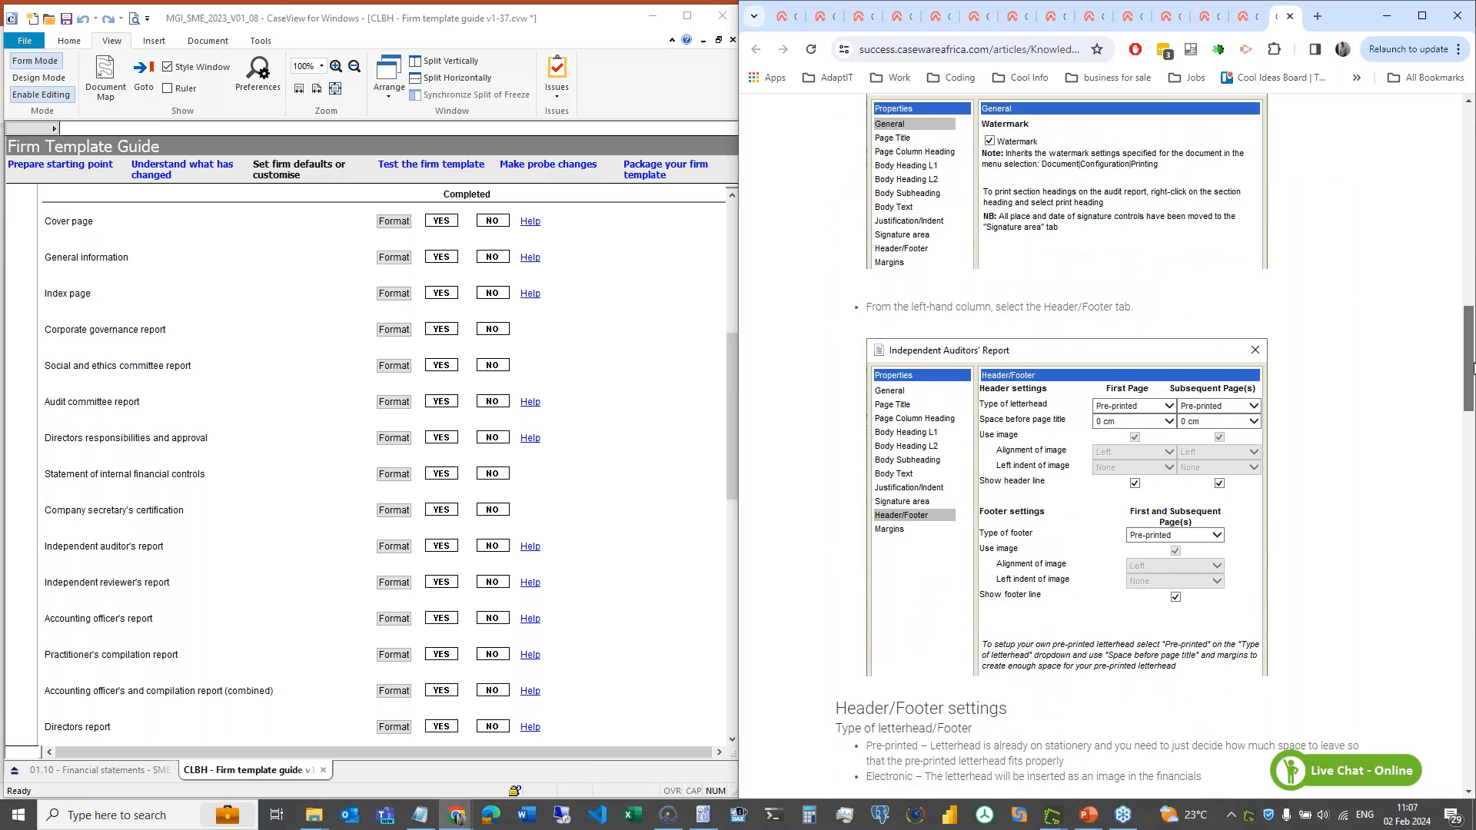
{"action": "mouse_move", "coordinate": [1471, 368]}
{"action": "left_mouse_down"}
{"action": "mouse_move", "coordinate": [1472, 380]}
{"action": "mouse_move", "coordinate": [1472, 361]}
{"action": "left_mouse_up"}
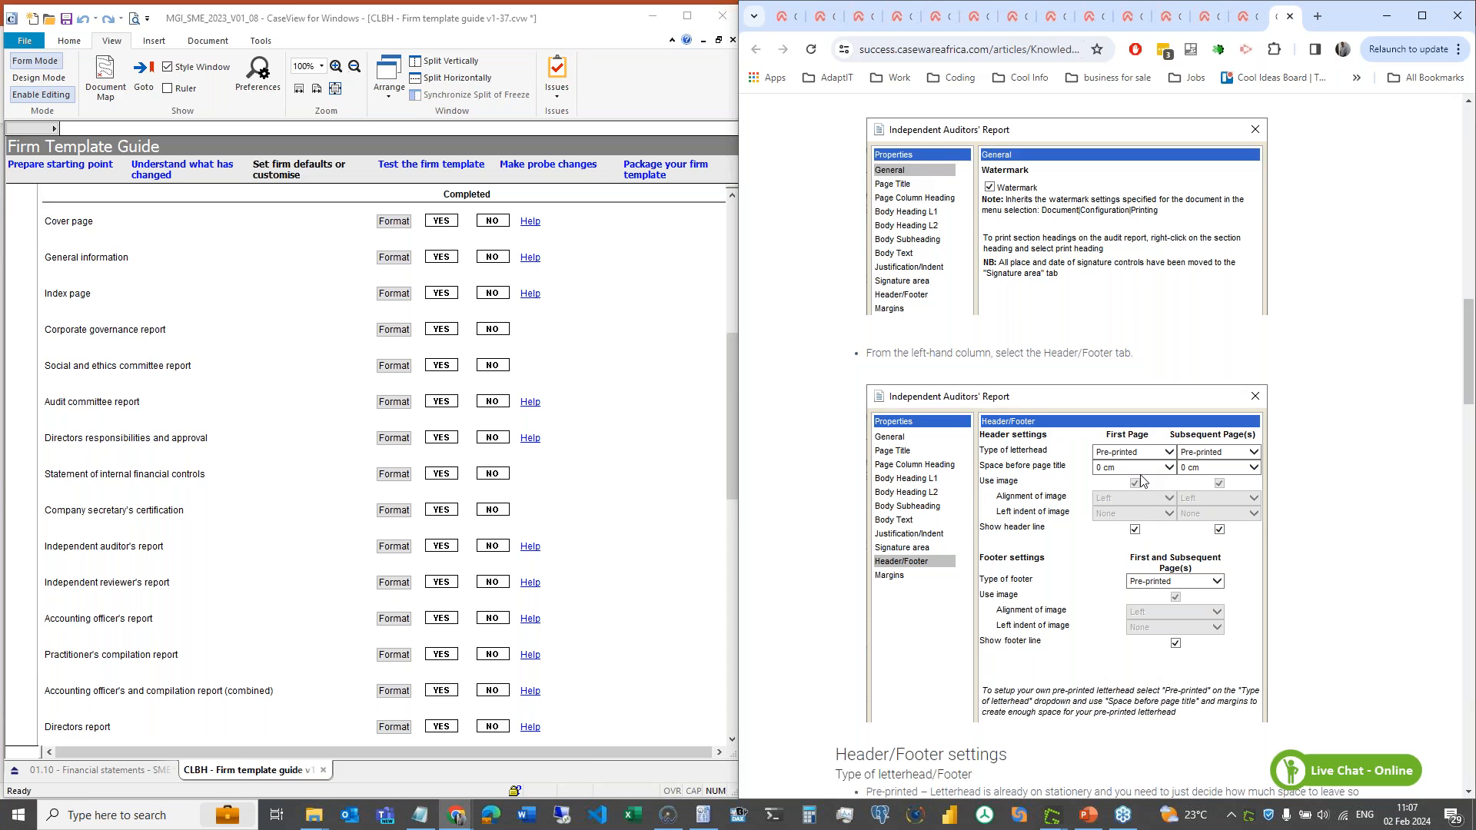
{"action": "scroll", "coordinate": [1140, 480], "scroll_direction": "down", "scroll_amount": 4}
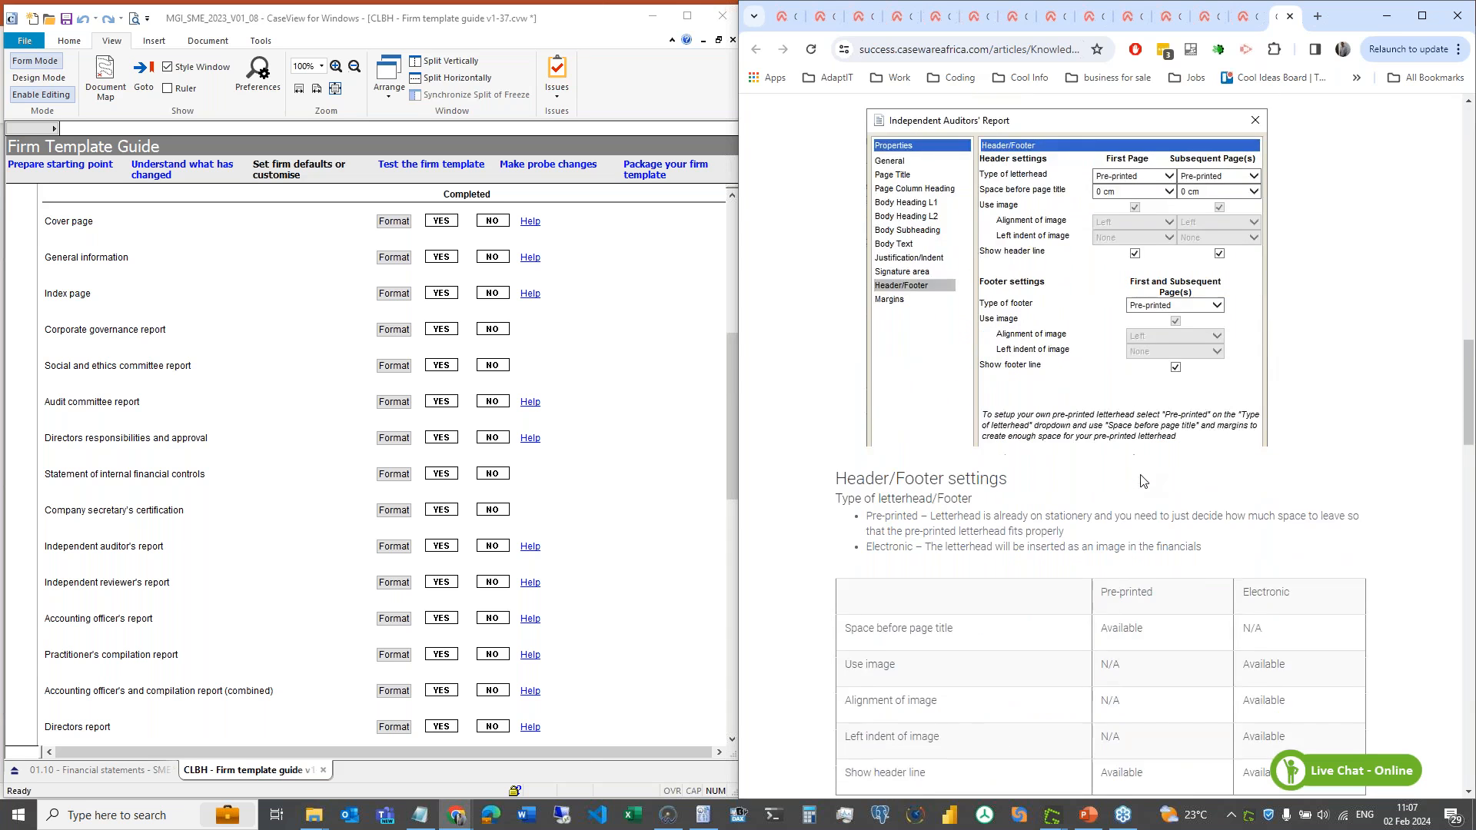
{"action": "scroll", "coordinate": [1182, 477], "scroll_direction": "down", "scroll_amount": 1}
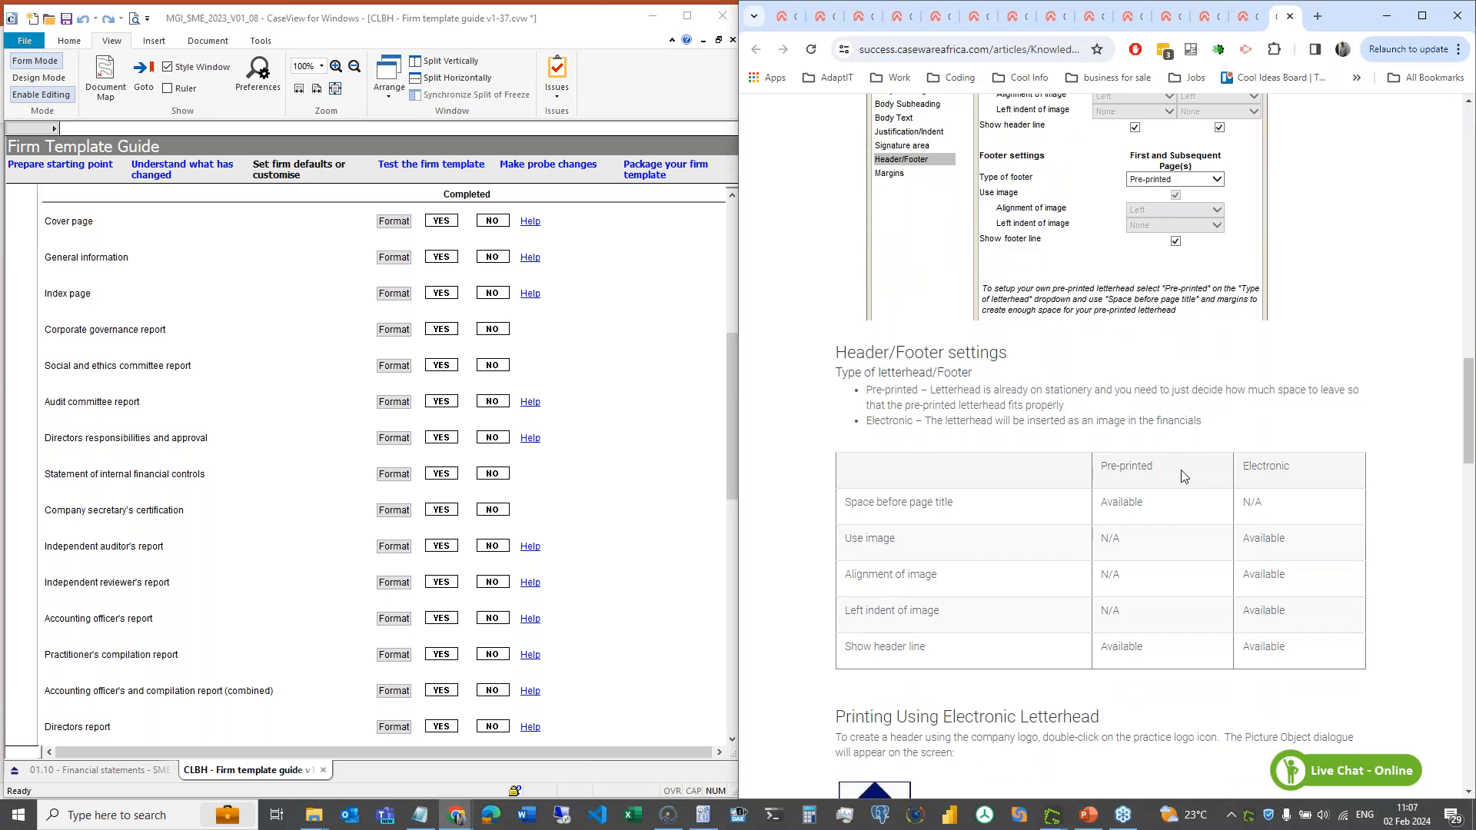
{"action": "scroll", "coordinate": [1144, 338], "scroll_direction": "up", "scroll_amount": 2}
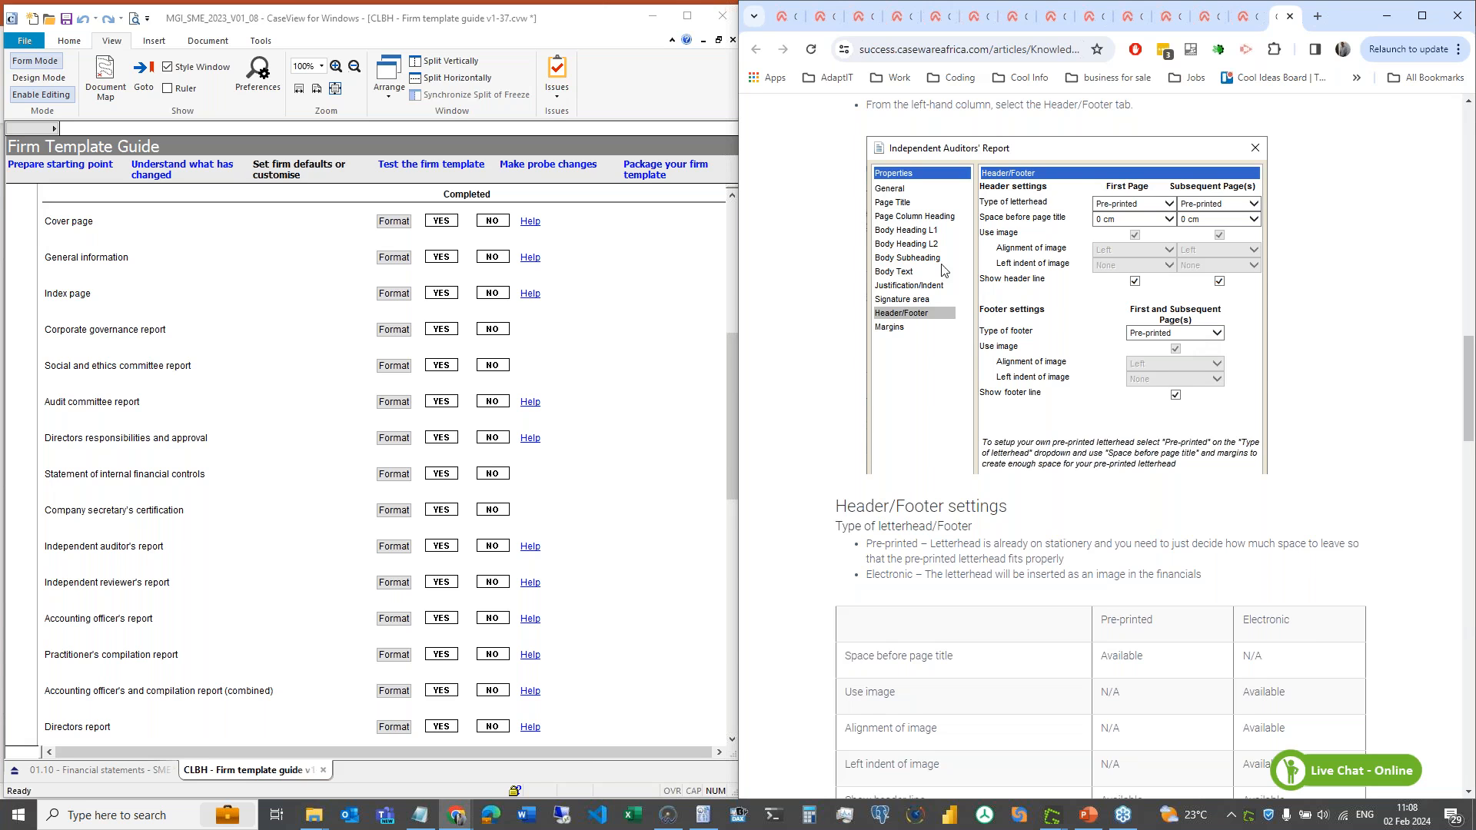
{"action": "left_click", "coordinate": [612, 430]}
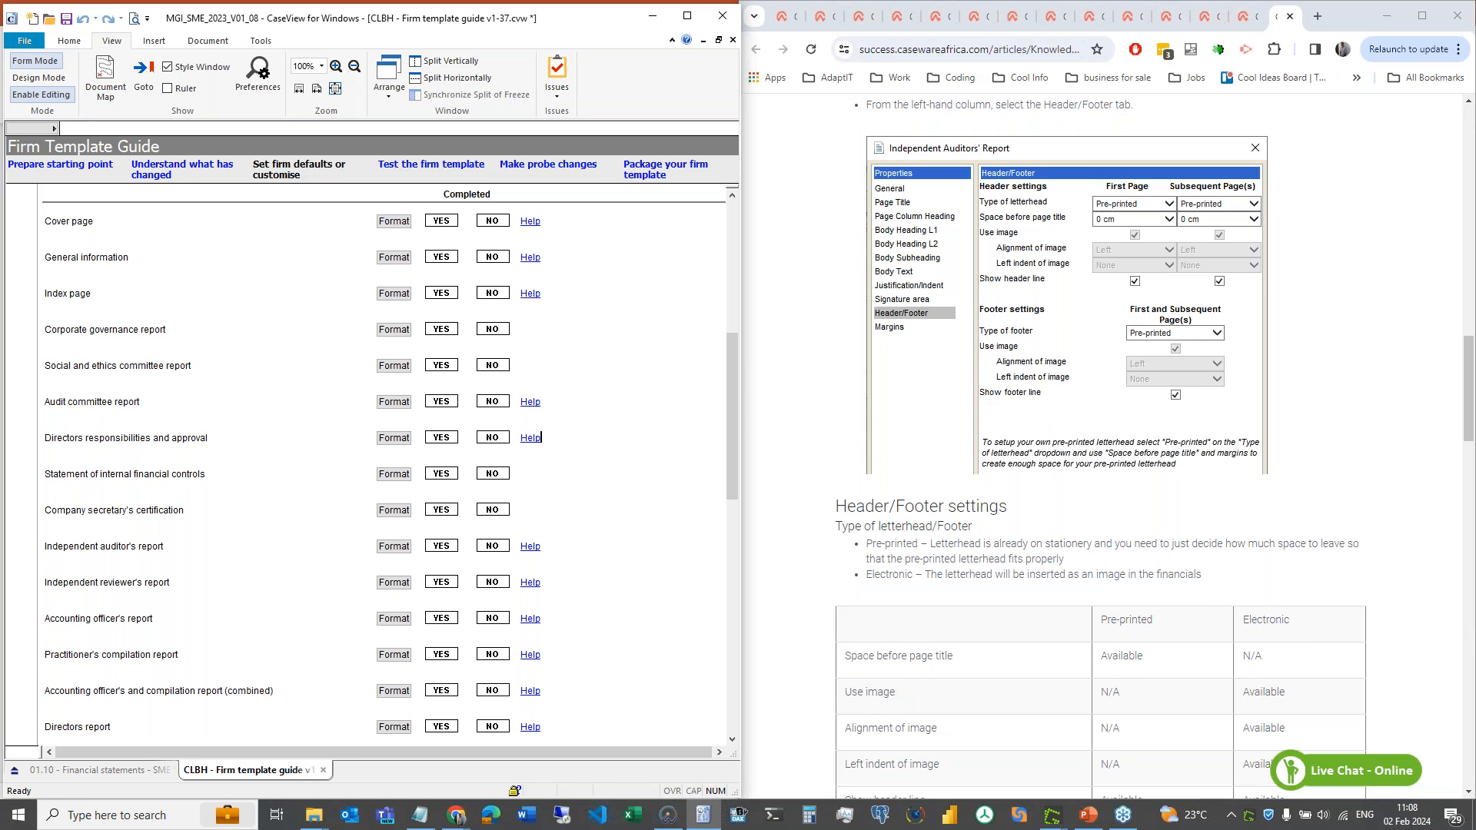
- Maximize the Firm Template Guide, scrolled to its last items: Customising content without design mode, Mapping, Document manager
{"action": "scroll", "coordinate": [541, 437], "scroll_direction": "down", "scroll_amount": 2}
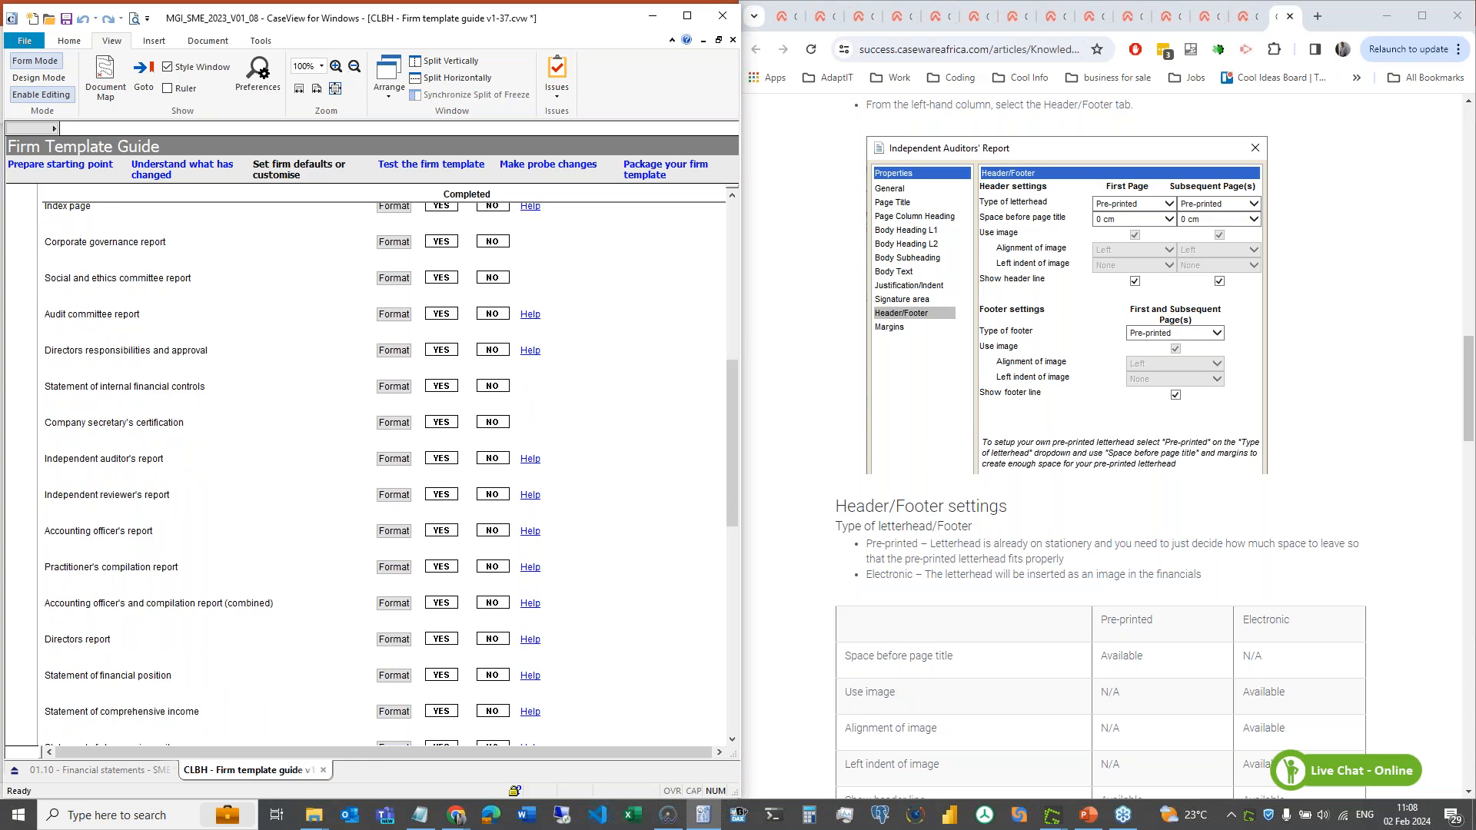
{"action": "scroll", "coordinate": [384, 468], "scroll_direction": "down", "scroll_amount": 8}
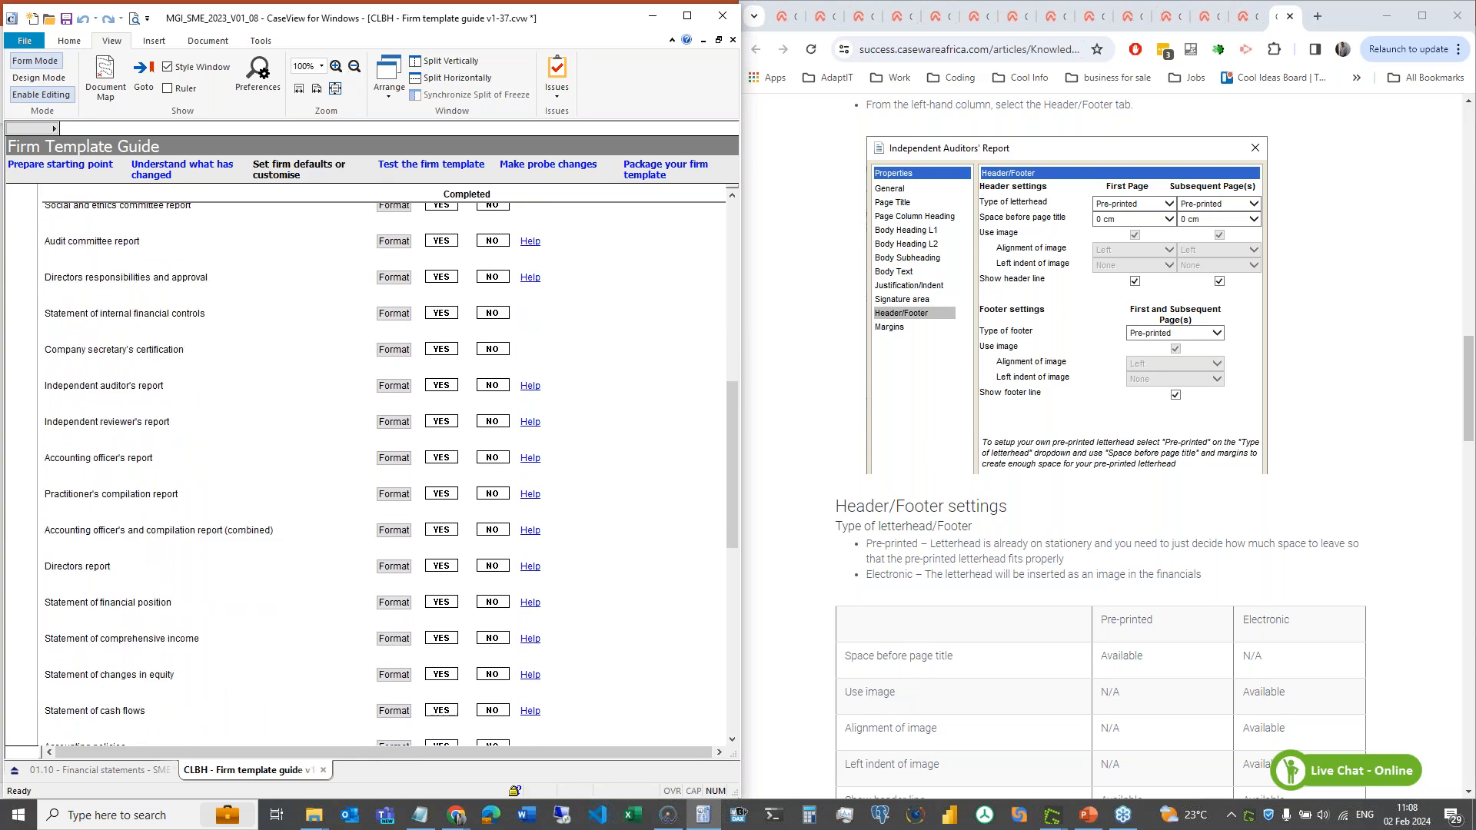
{"action": "scroll", "coordinate": [385, 467], "scroll_direction": "down", "scroll_amount": 8}
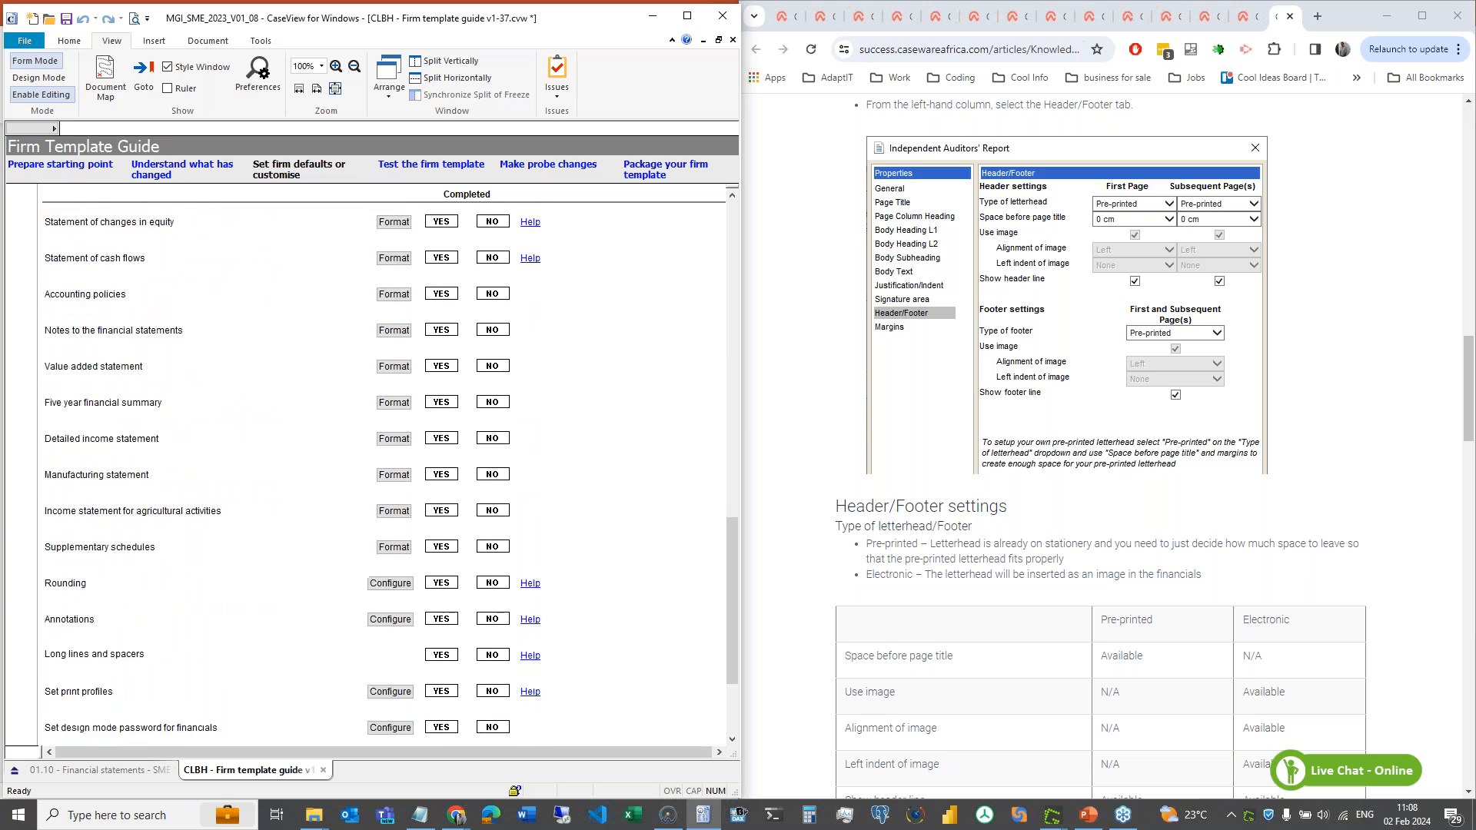
{"action": "scroll", "coordinate": [384, 467], "scroll_direction": "up", "scroll_amount": 1}
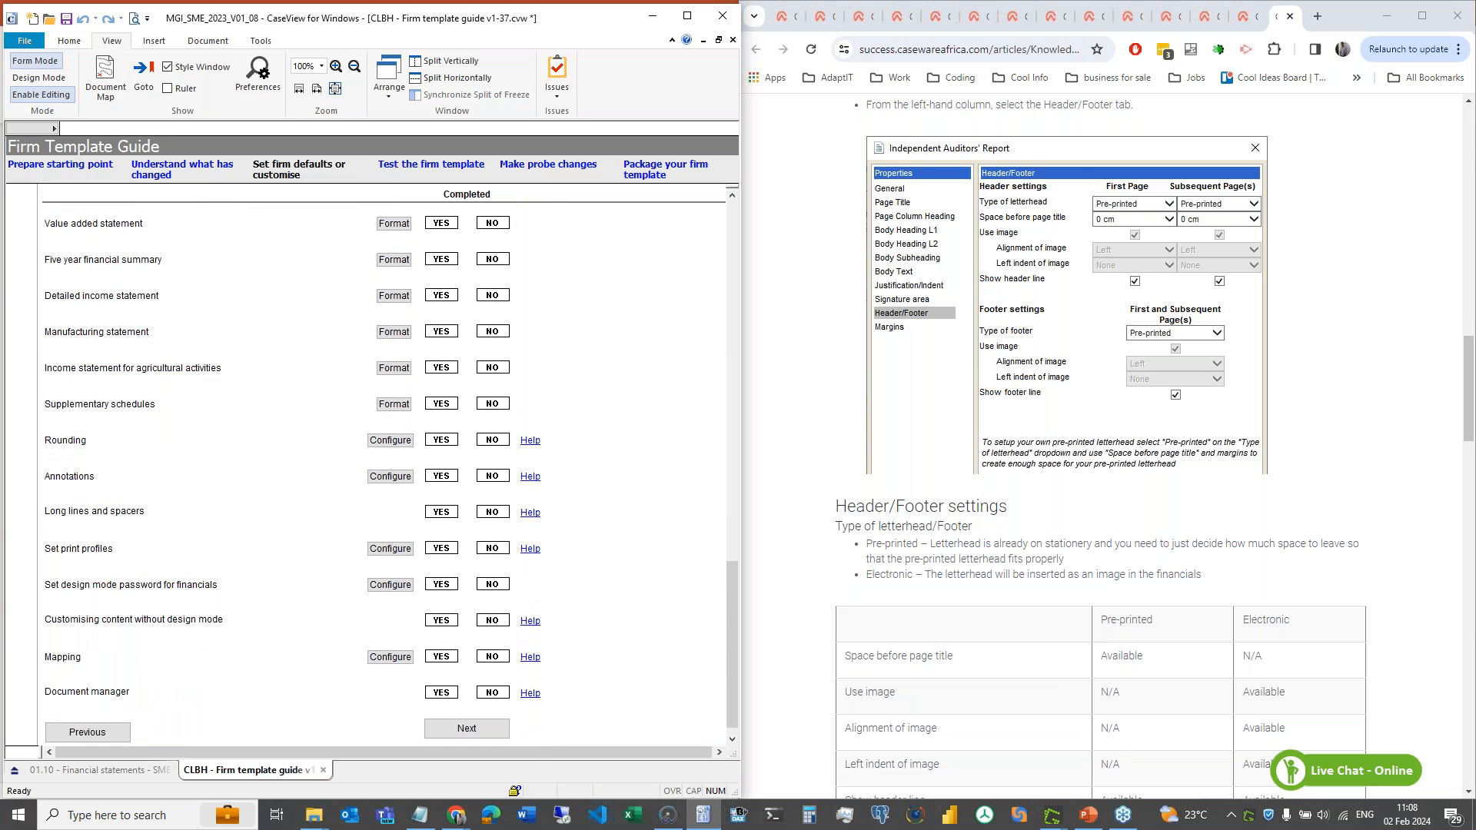
{"action": "left_click", "coordinate": [688, 17]}
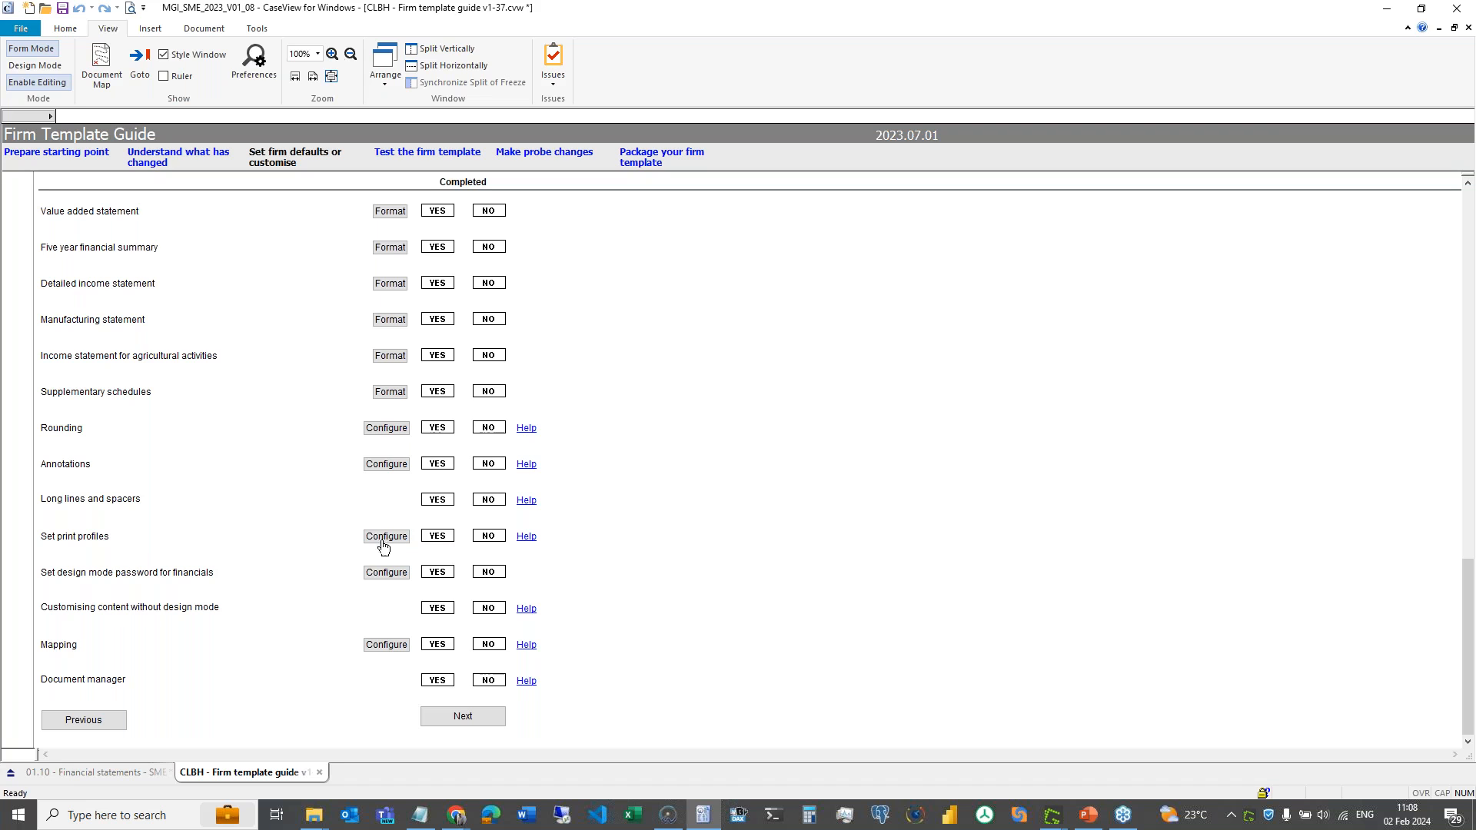
- Set the financials design mode password using Configure in the Firm Template Guide
{"action": "left_click", "coordinate": [383, 575]}
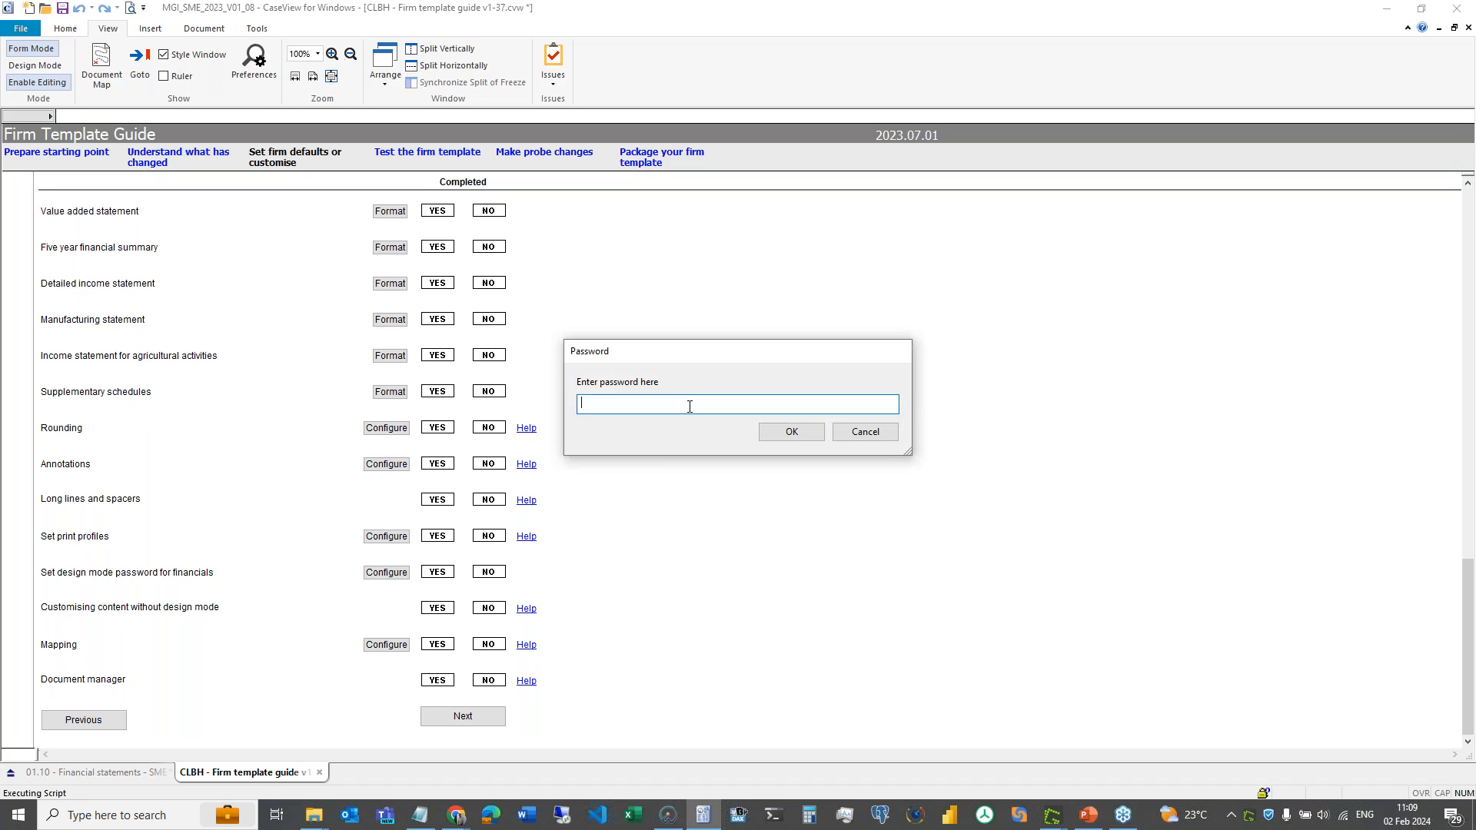
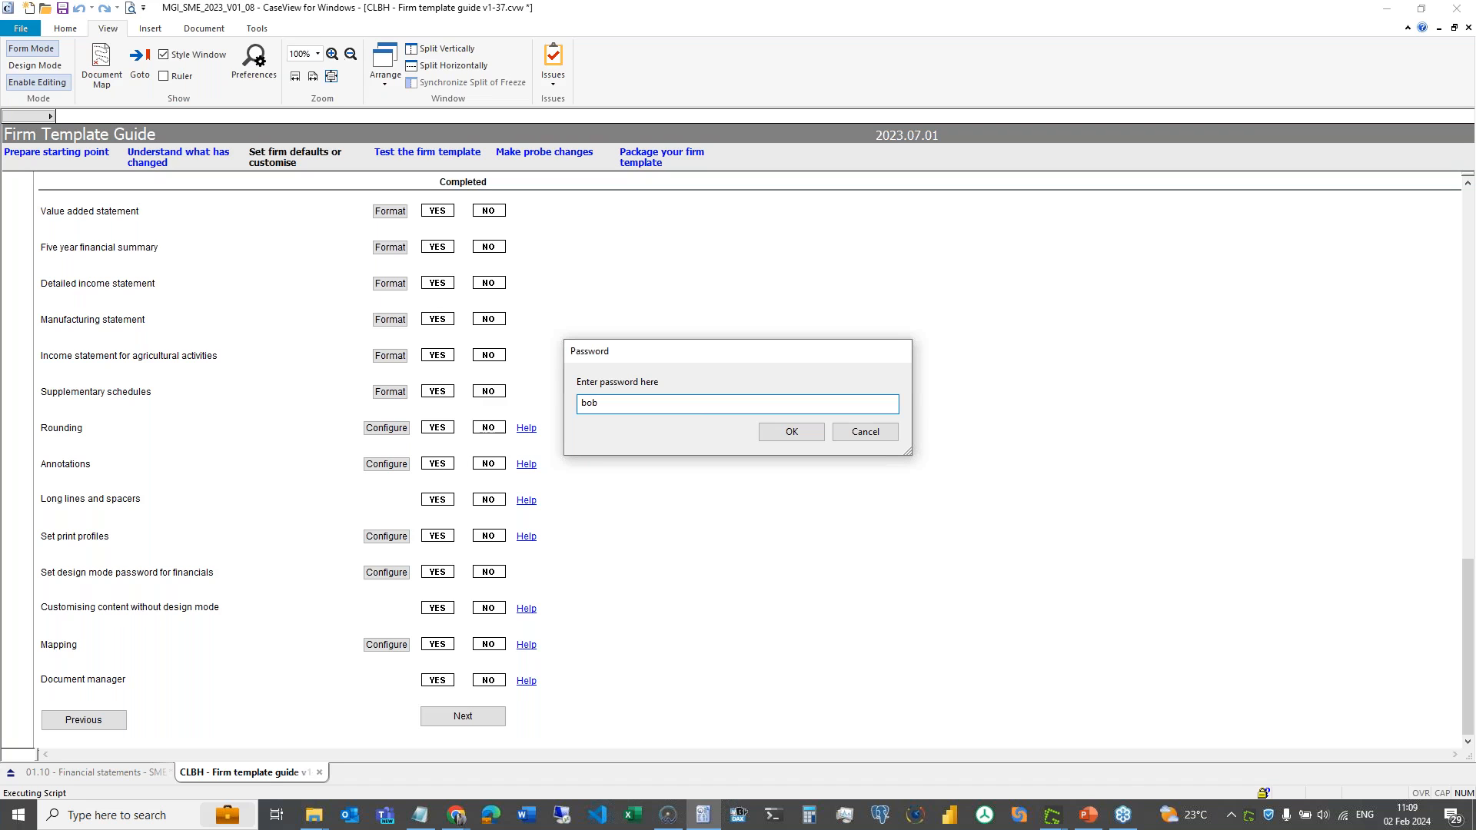
{"action": "key", "text": "Return"}
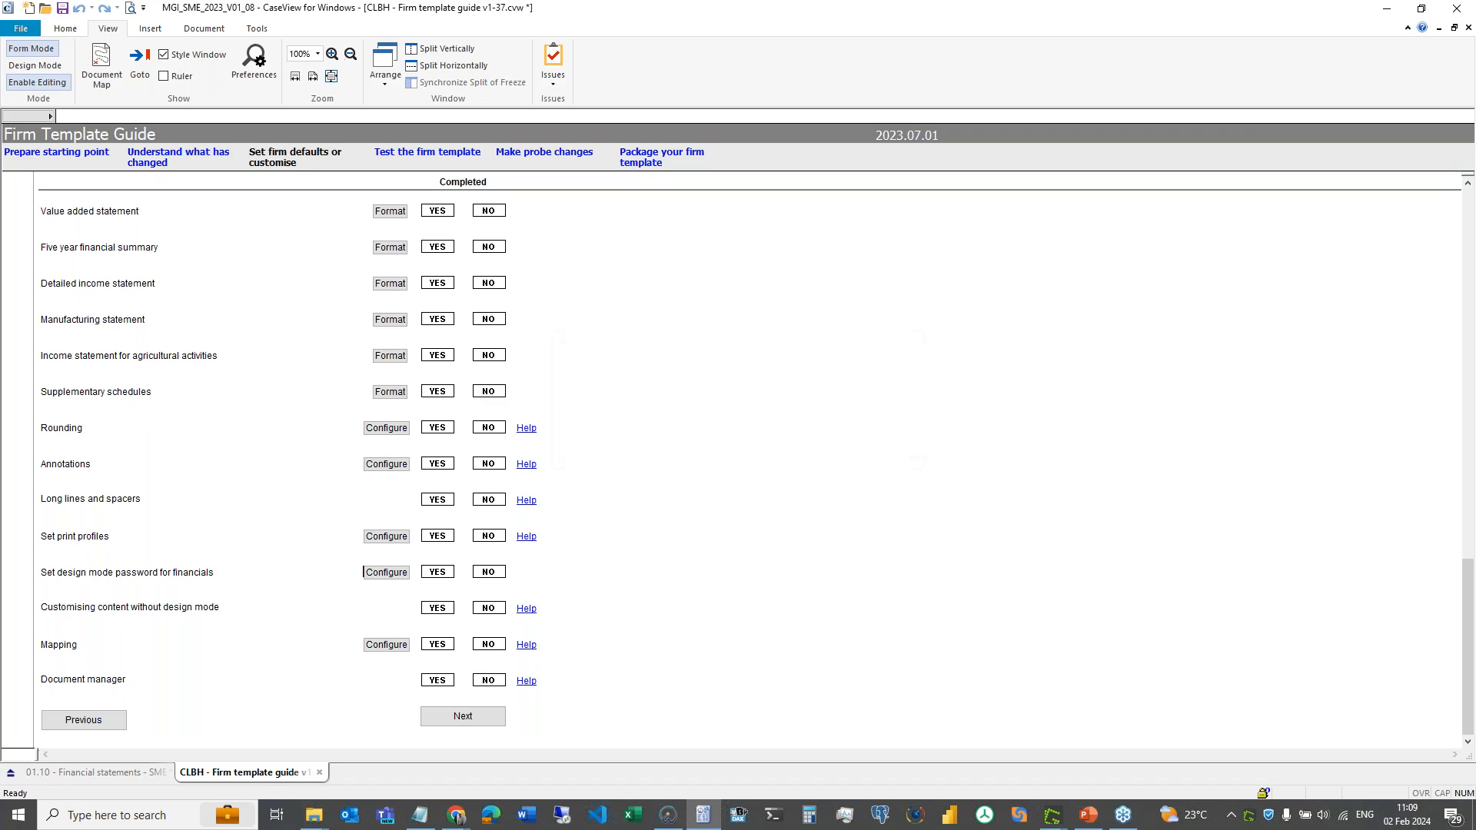
- Lock design mode of 01.10 Financial statements behind a confirmed password via Document > Lock
{"action": "left_click", "coordinate": [106, 775]}
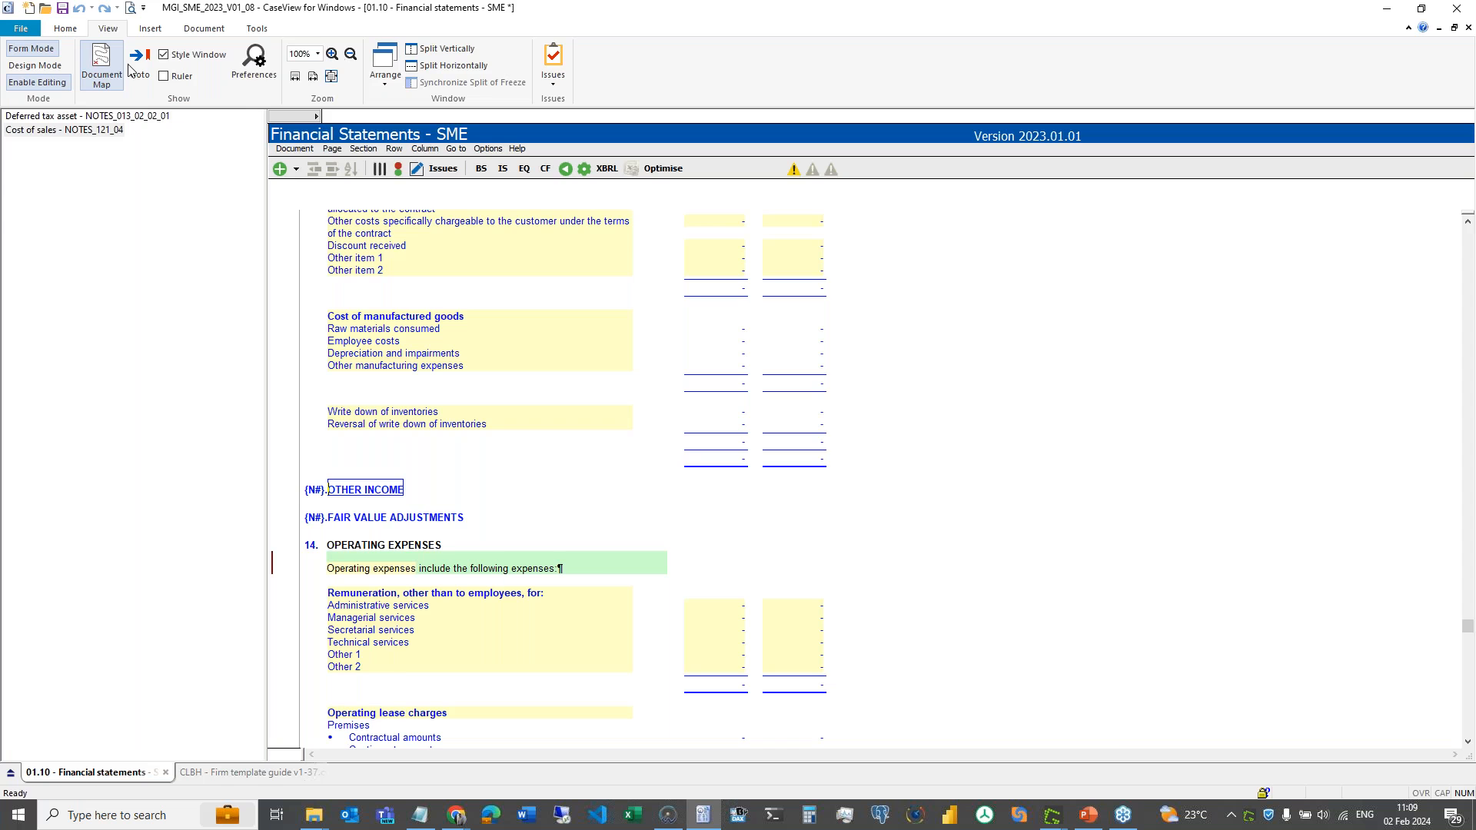
{"action": "left_click", "coordinate": [204, 28]}
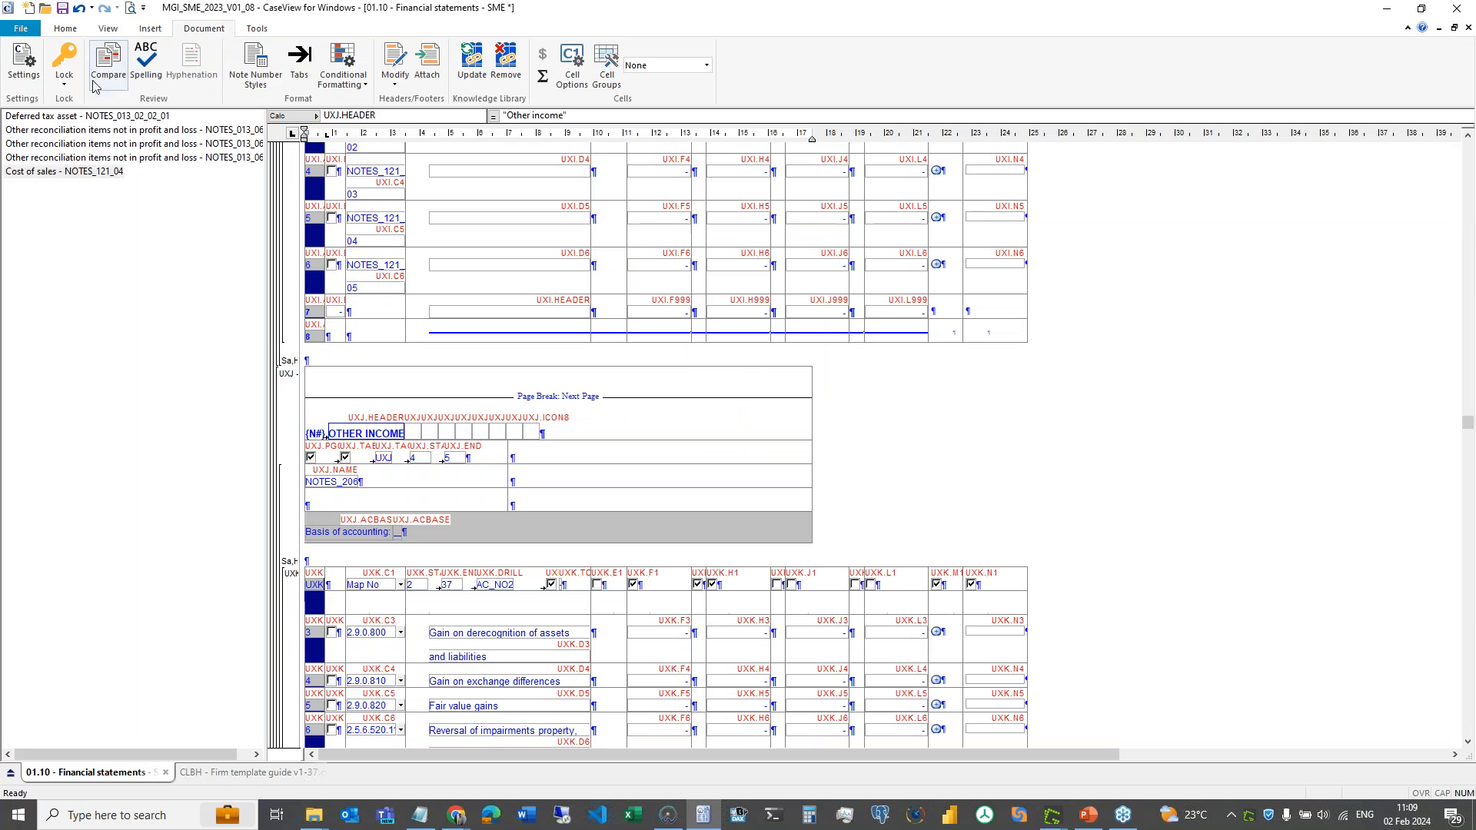
{"action": "left_click", "coordinate": [65, 69]}
{"action": "left_click", "coordinate": [87, 102]}
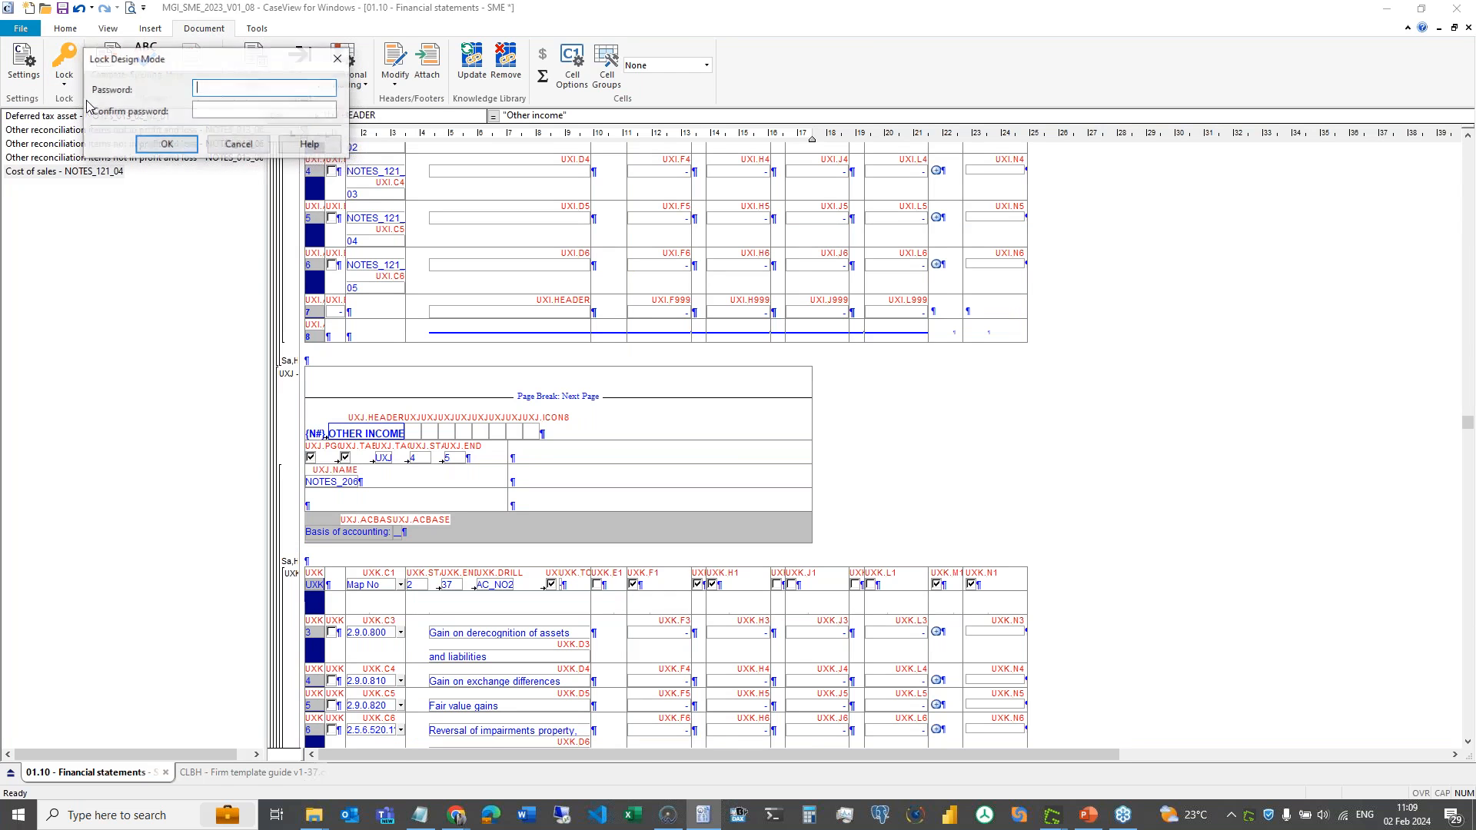
{"action": "type", "text": "*****"}
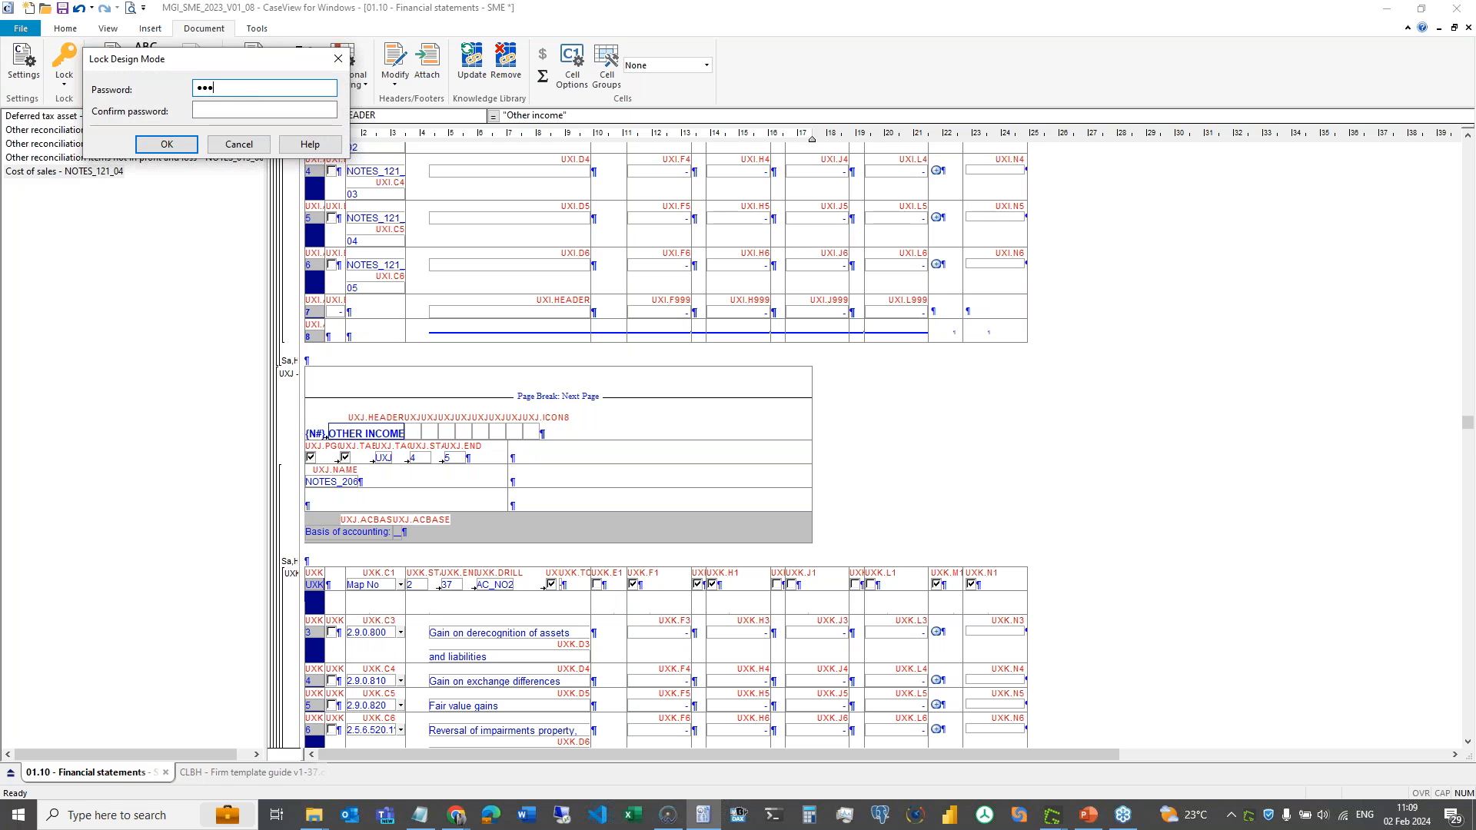
{"action": "key", "text": "Tab"}
{"action": "type", "text": "*****"}
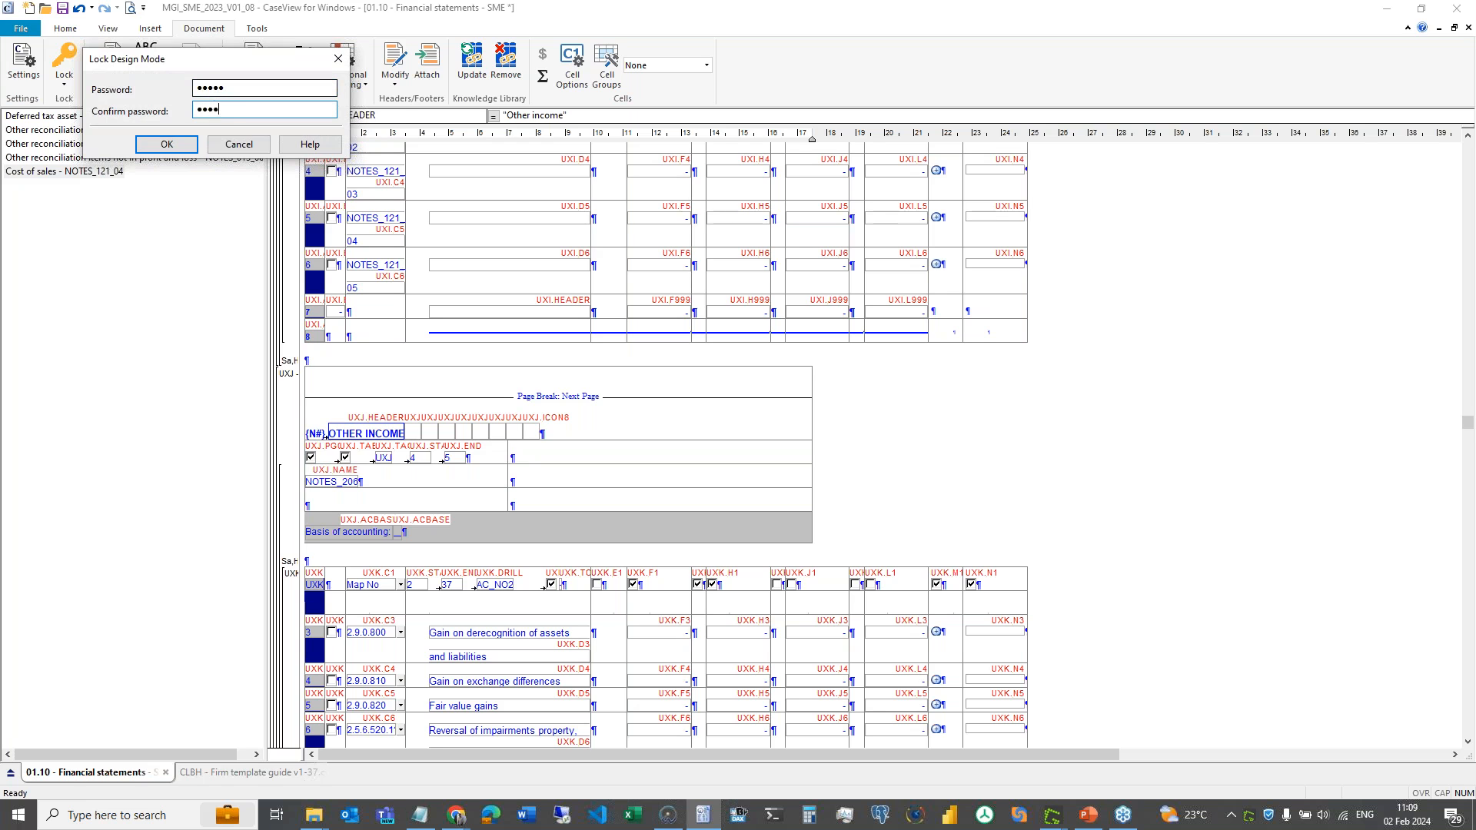
{"action": "left_click", "coordinate": [166, 144]}
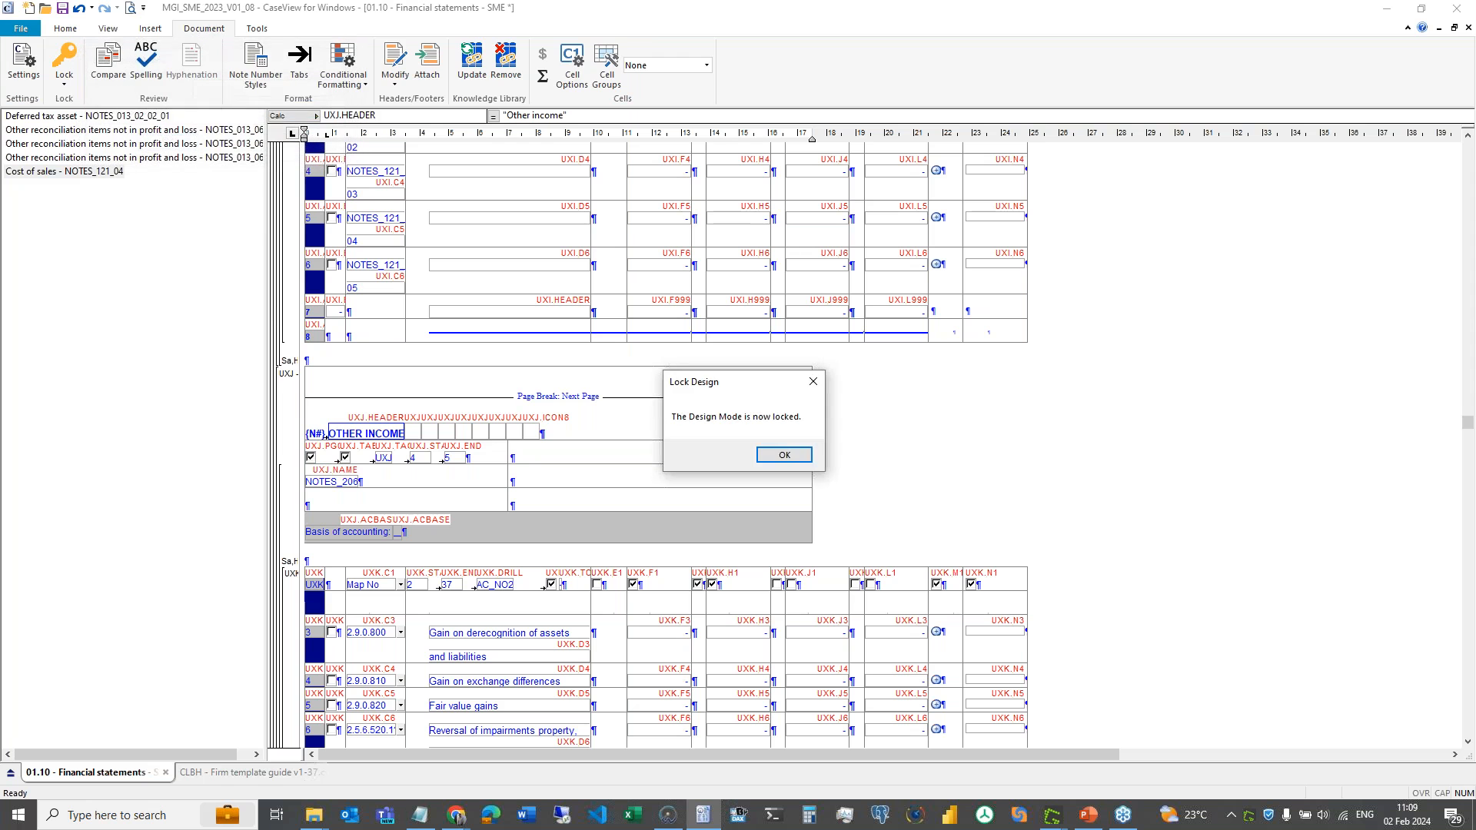
{"action": "left_click", "coordinate": [784, 456]}
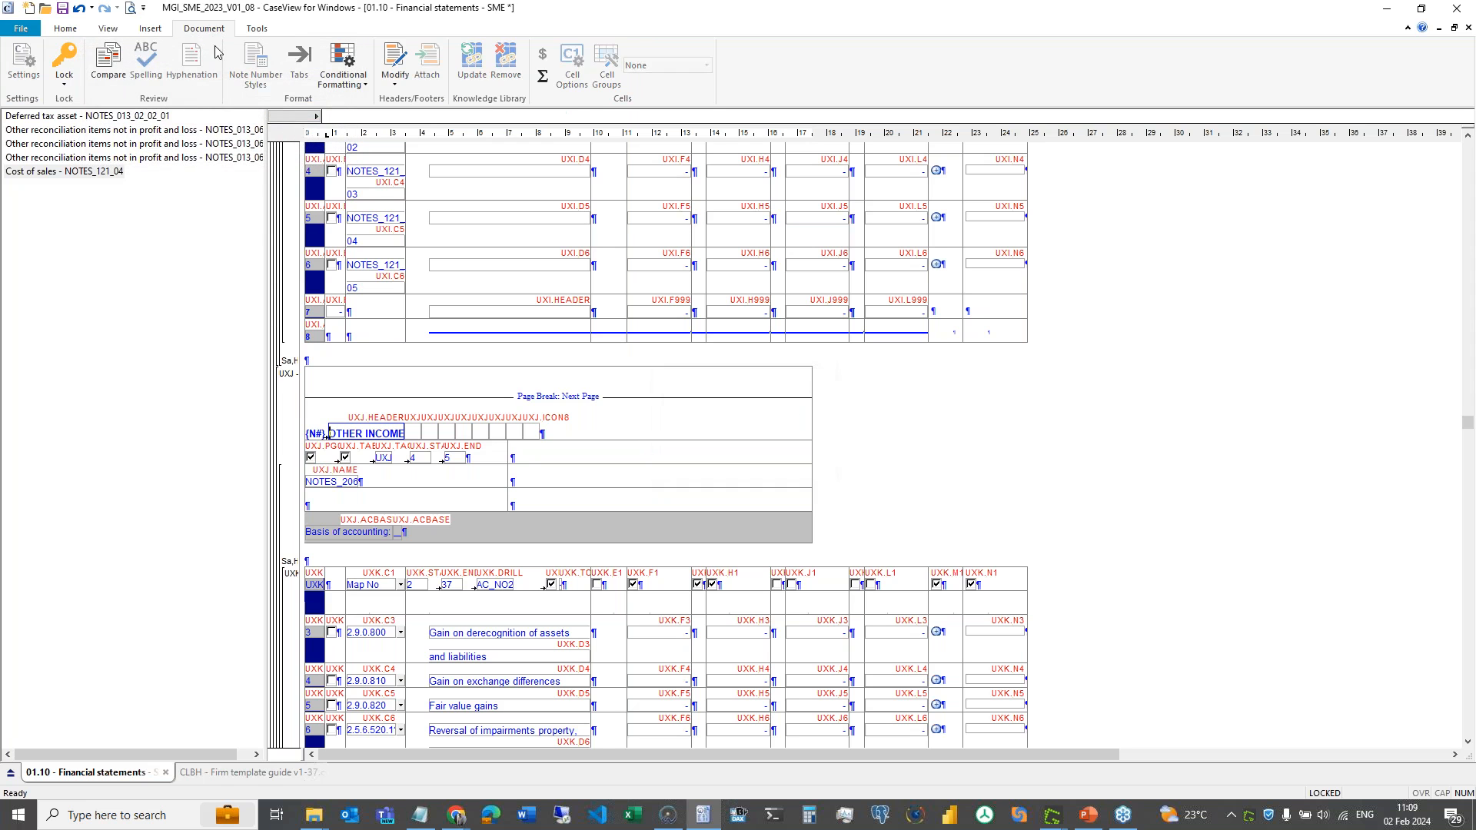
{"action": "left_click", "coordinate": [107, 28]}
{"action": "left_click", "coordinate": [40, 83]}
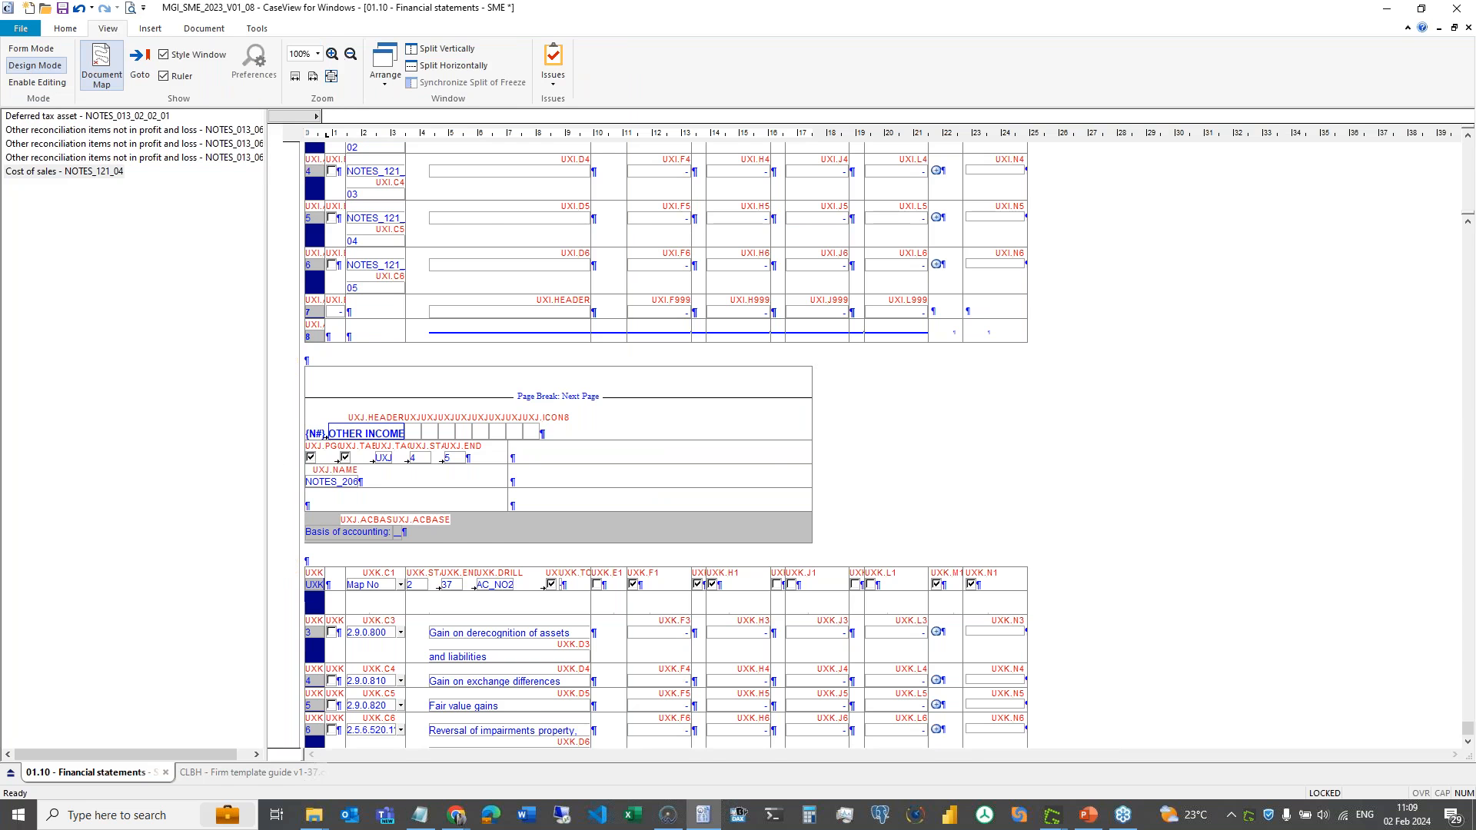
- Unlock design mode on the financial statements with the password, then return to the CLBH Firm template guide
{"action": "left_click", "coordinate": [35, 67]}
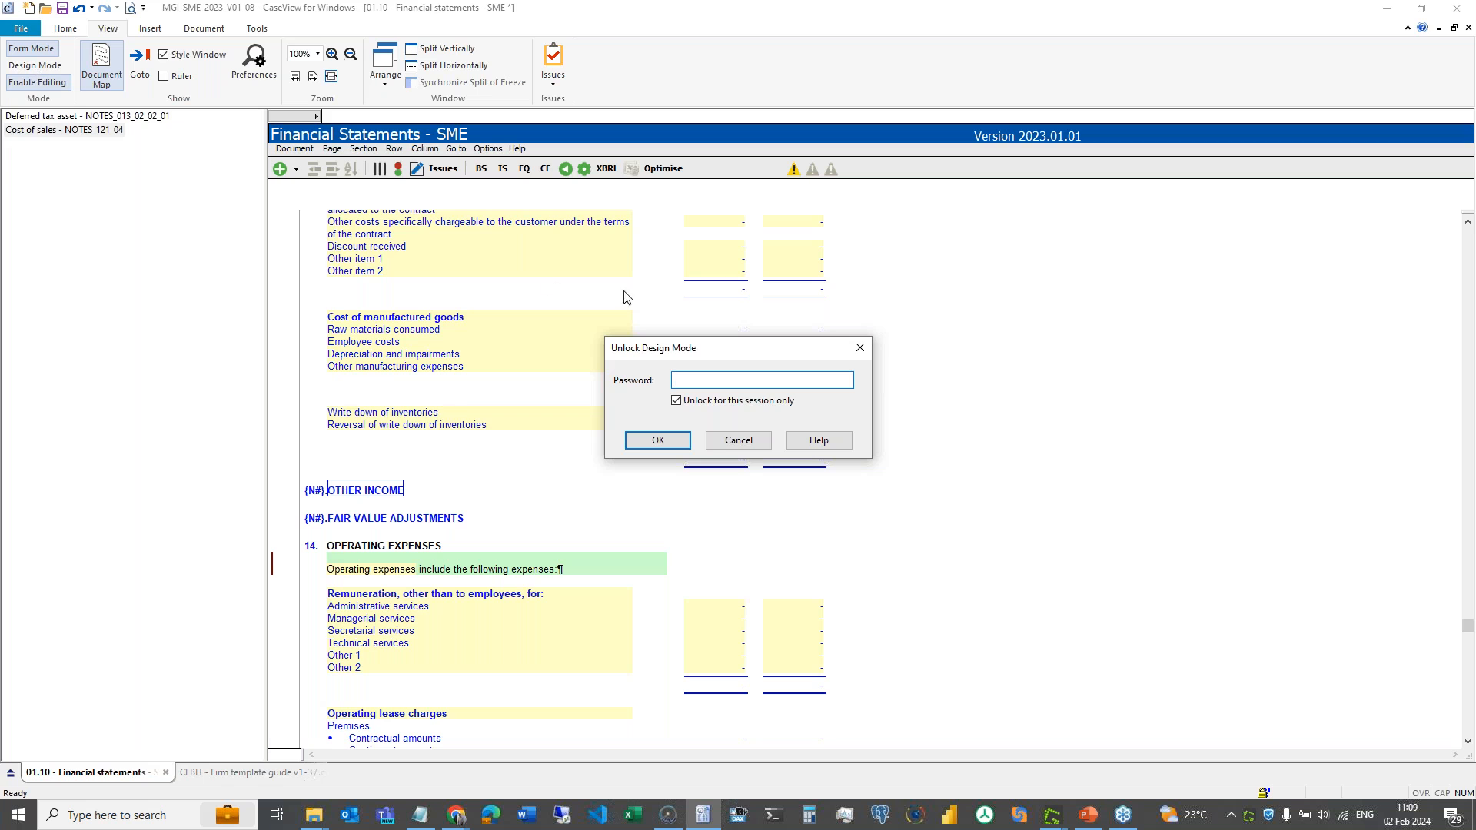
{"action": "type", "text": "•••••"}
{"action": "key", "text": "Return"}
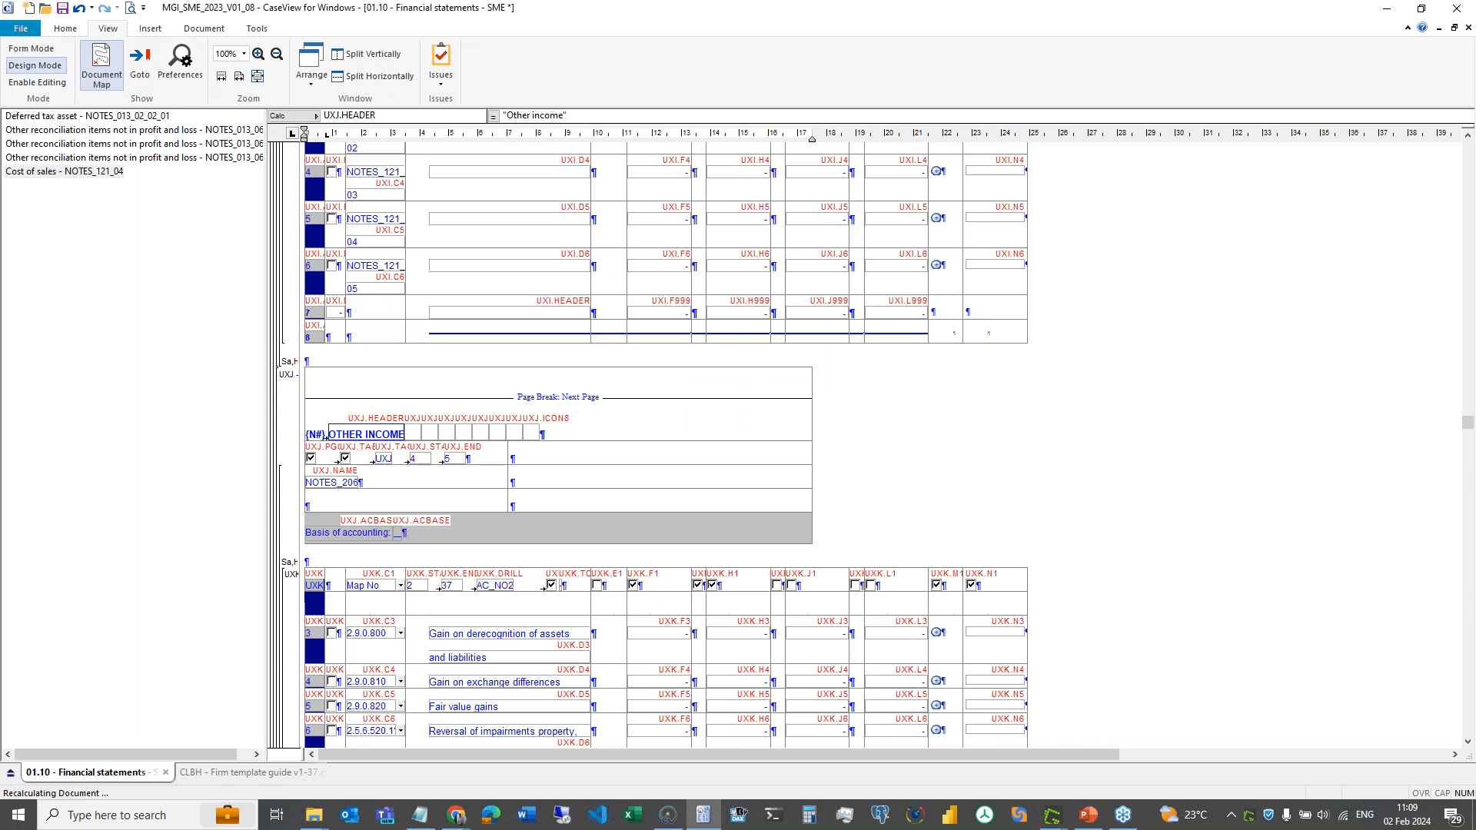
{"action": "left_click", "coordinate": [286, 776]}
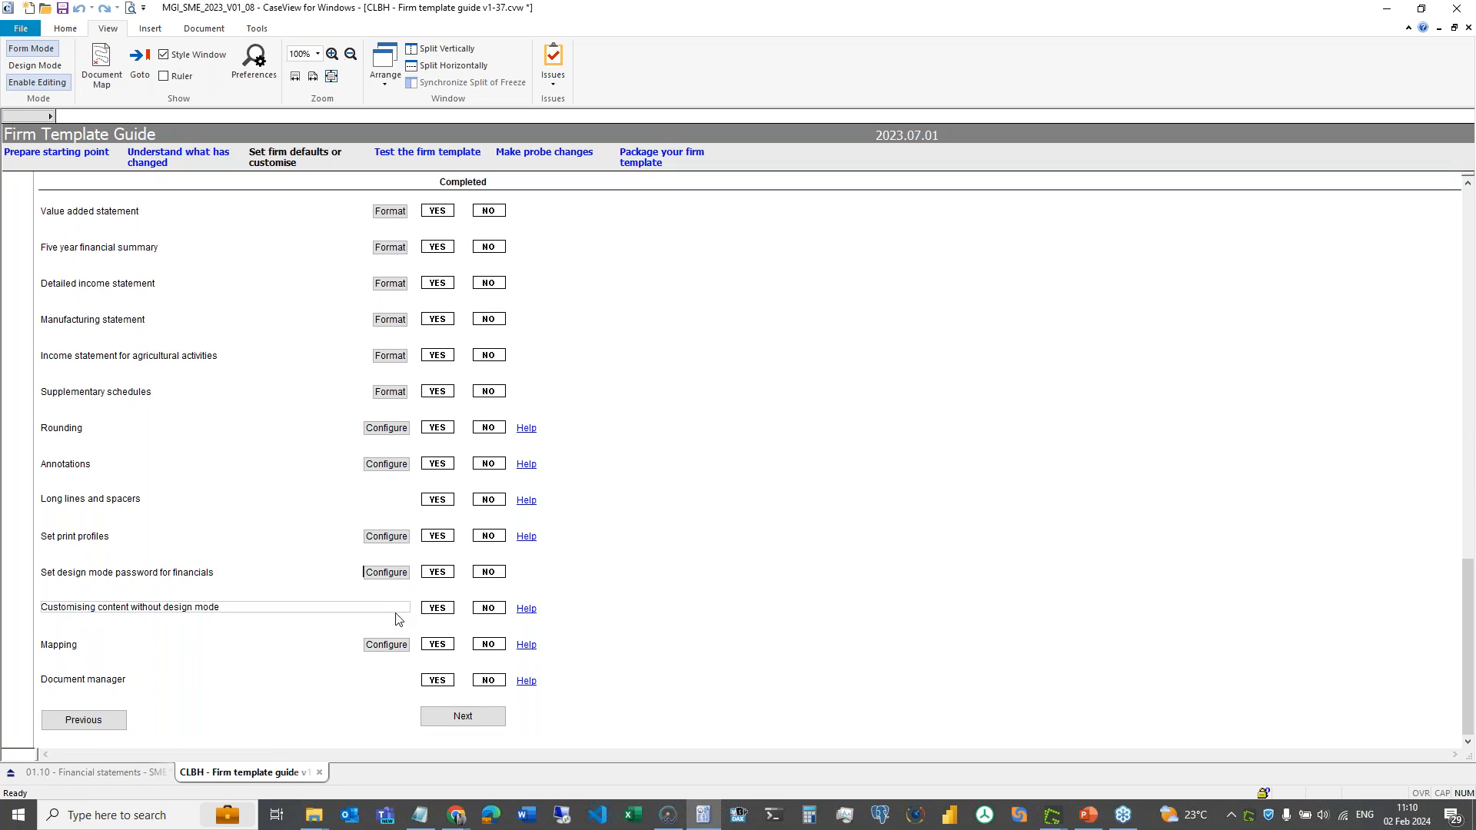
- Reset the financials design mode password, unlock 01.10 Financial statements design mode with it, and return to the guide
{"action": "left_click", "coordinate": [380, 573]}
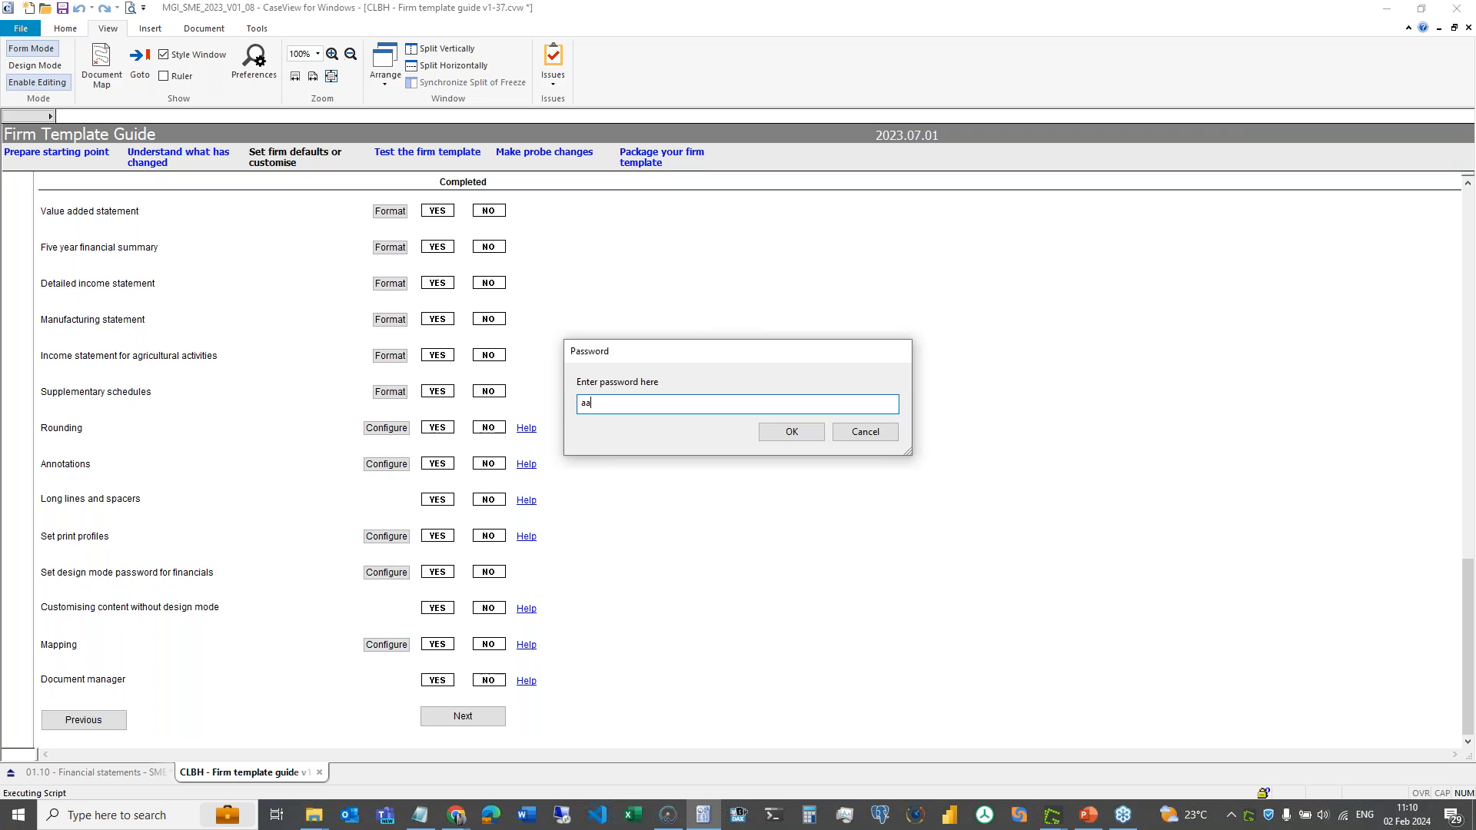
{"action": "left_click", "coordinate": [773, 427]}
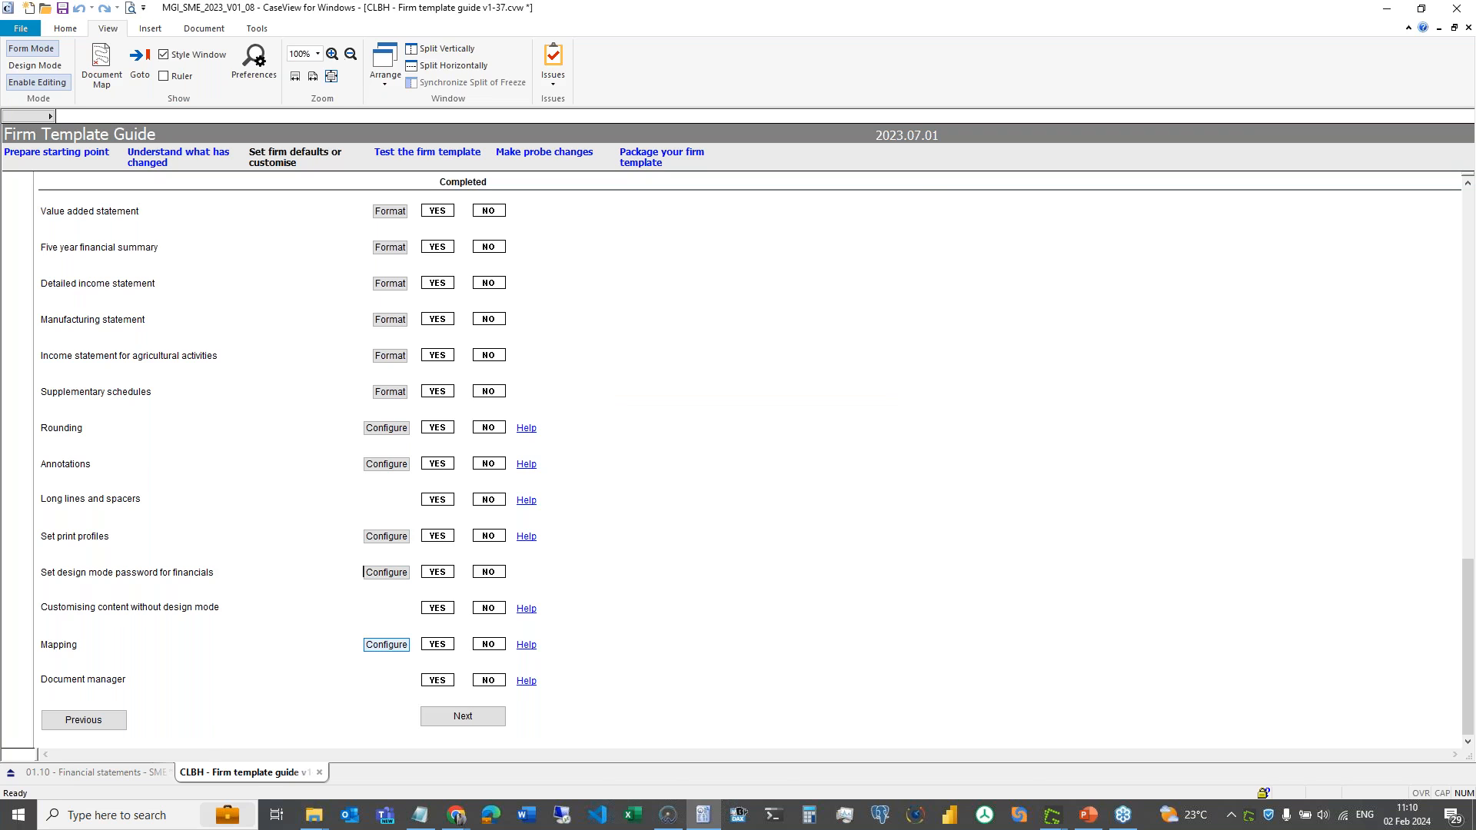
{"action": "left_click", "coordinate": [131, 779]}
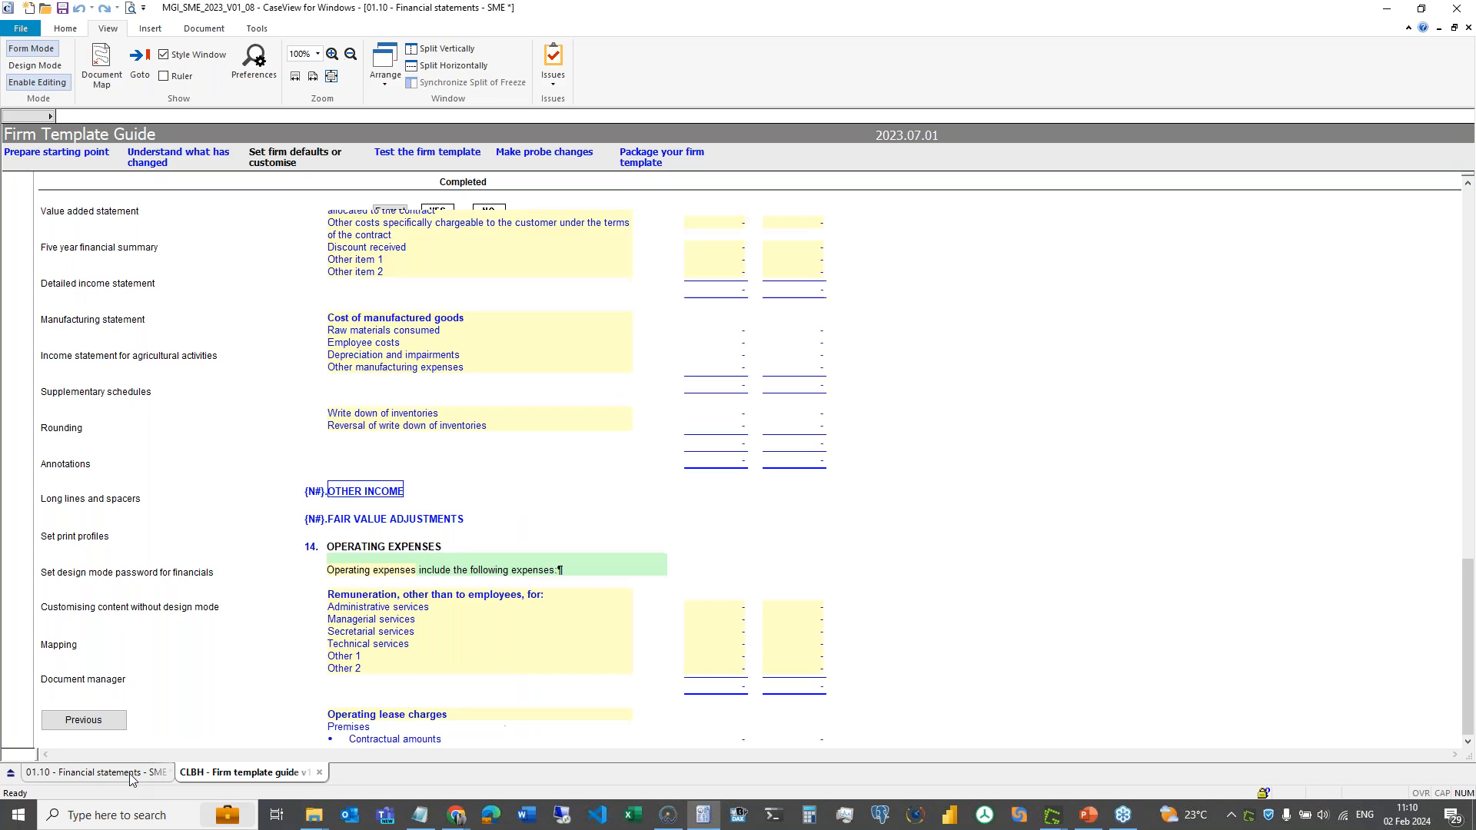
{"action": "left_click", "coordinate": [35, 66]}
{"action": "type", "text": "•"}
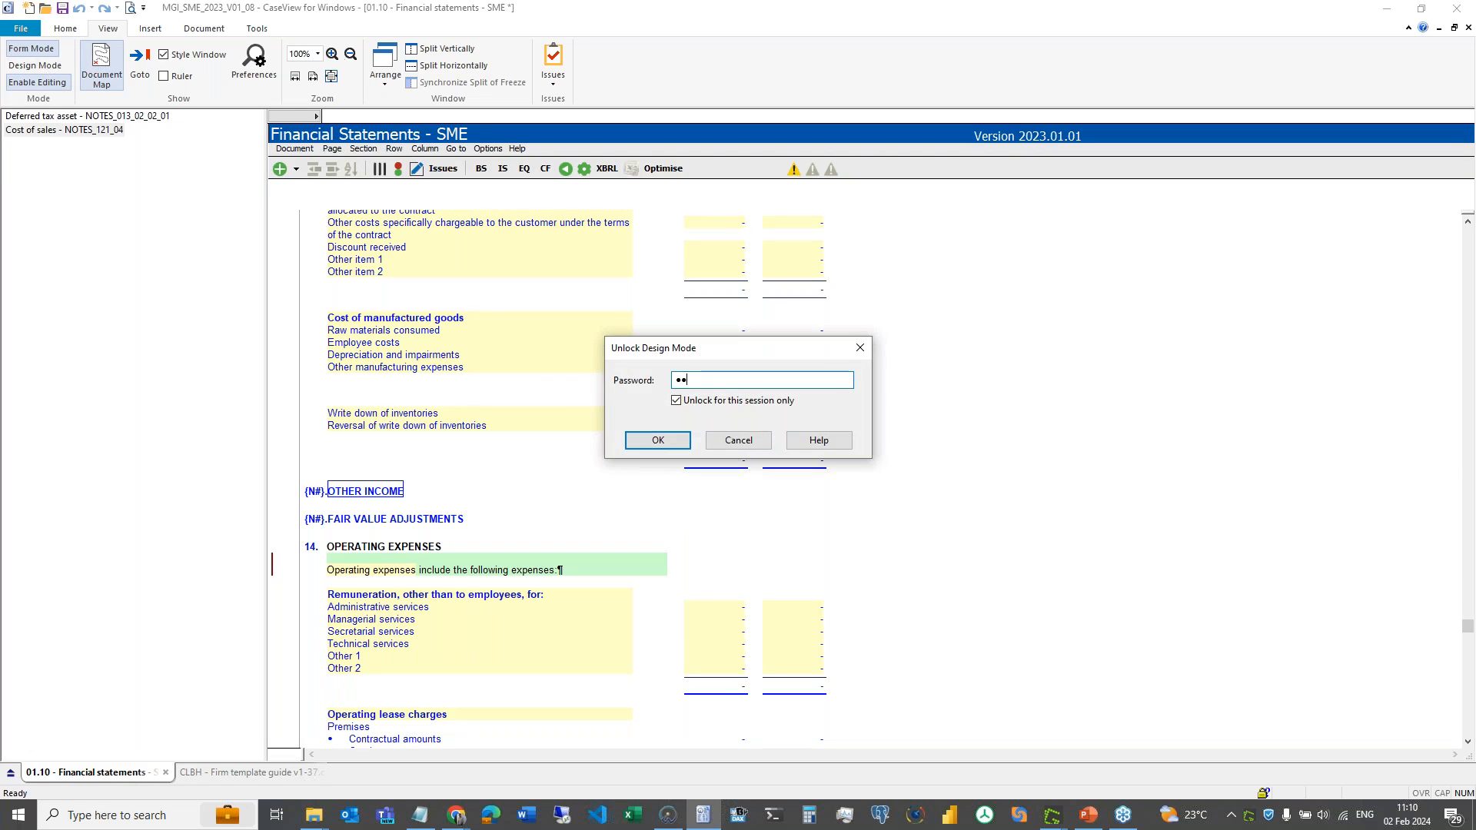
{"action": "left_click", "coordinate": [655, 444]}
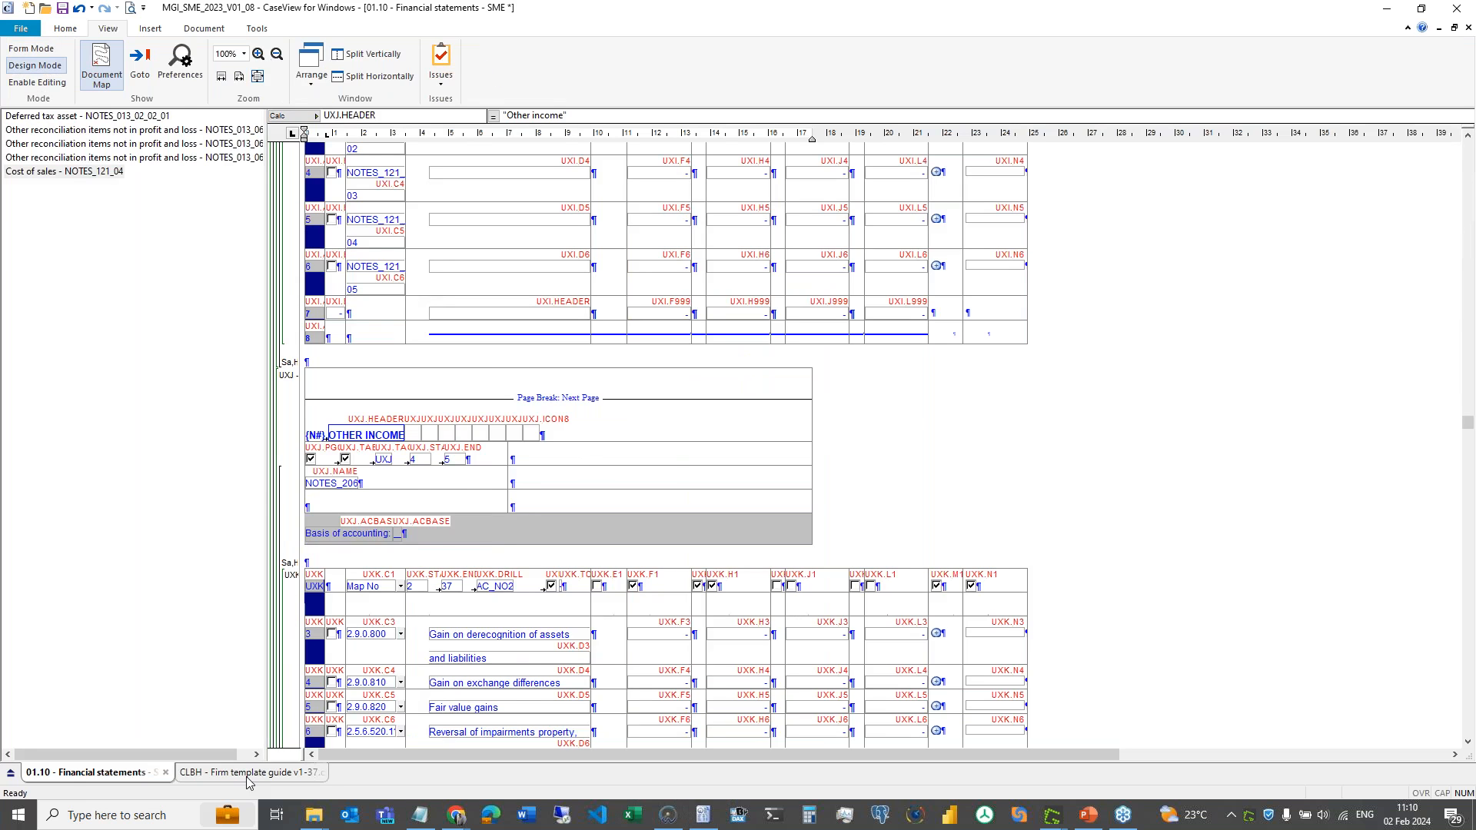
{"action": "left_click", "coordinate": [246, 776]}
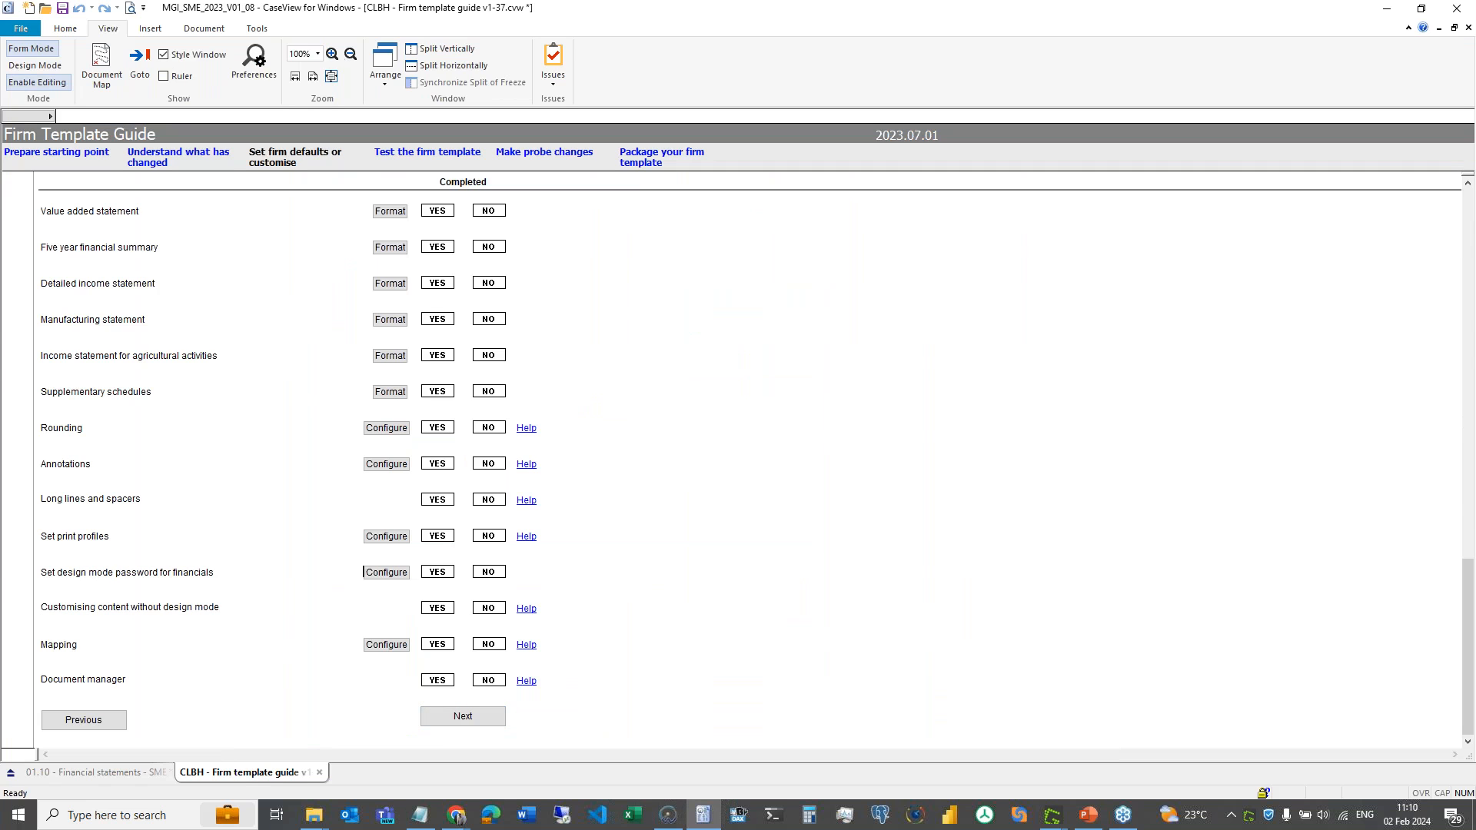
- Review the design mode password and customising-content guide items, then put 01.10 Financial statements in form mode
{"action": "left_click", "coordinate": [329, 572]}
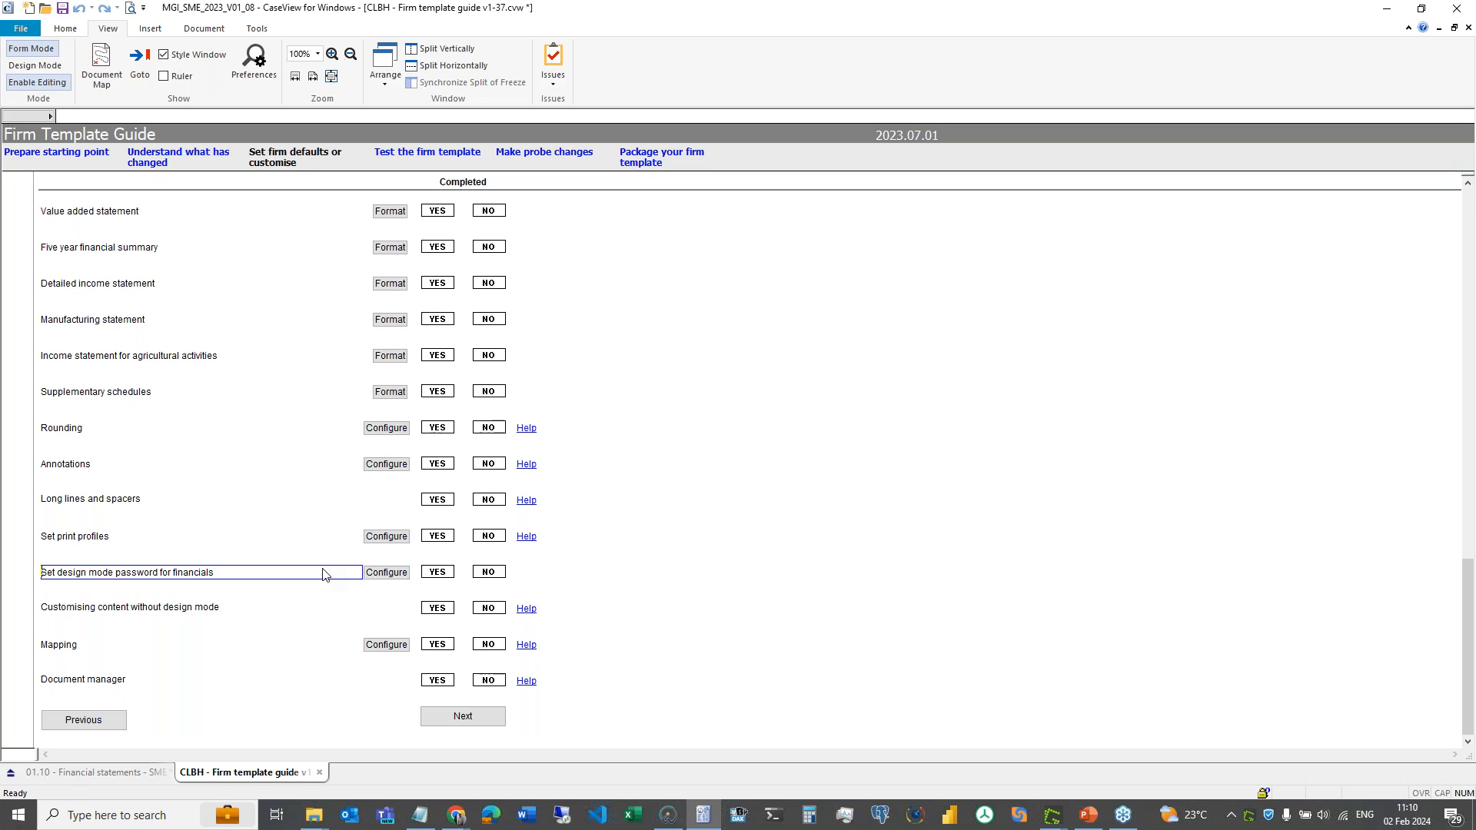
{"action": "left_click", "coordinate": [278, 612]}
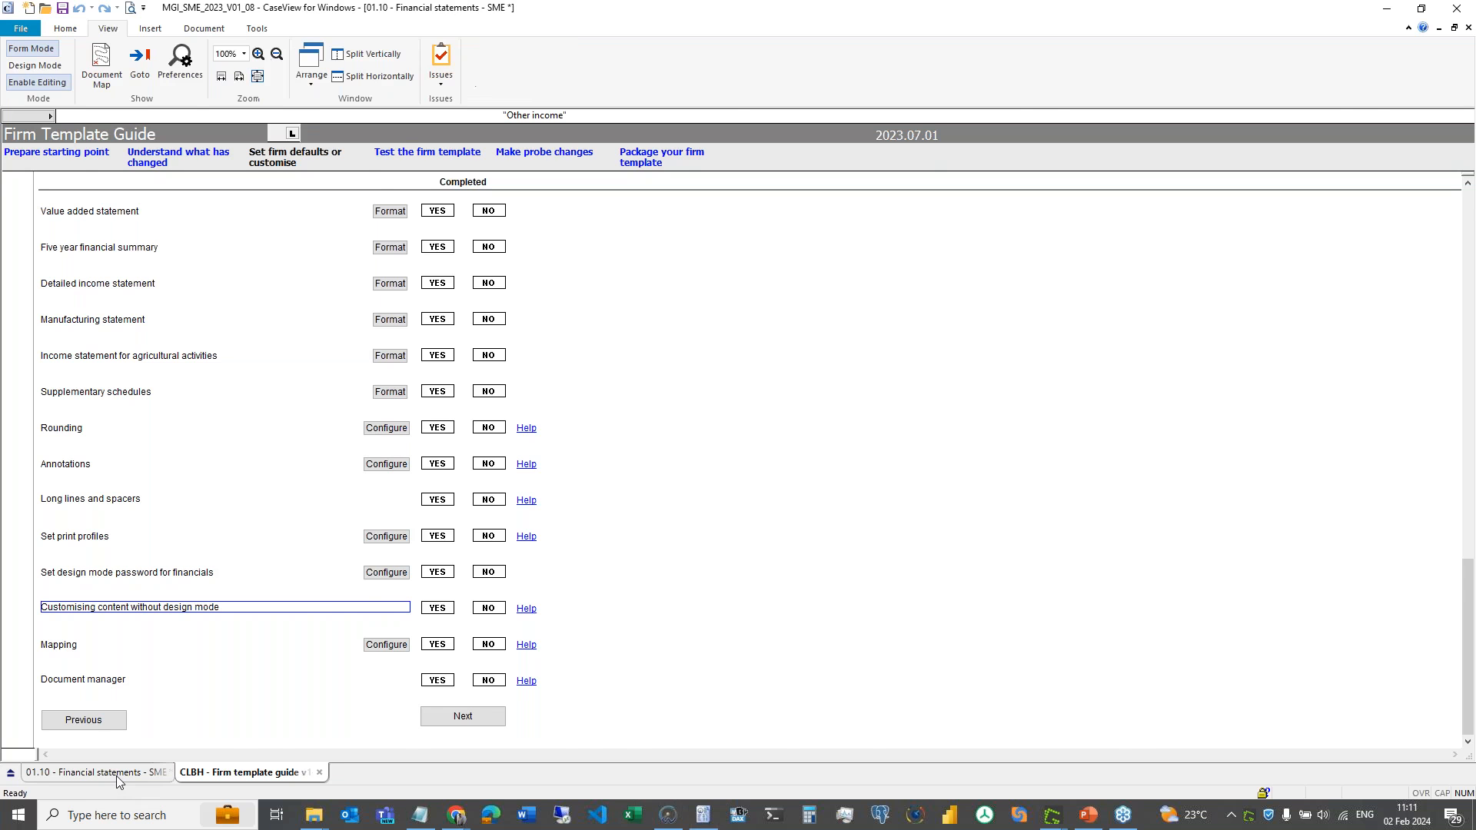
{"action": "left_click", "coordinate": [118, 773]}
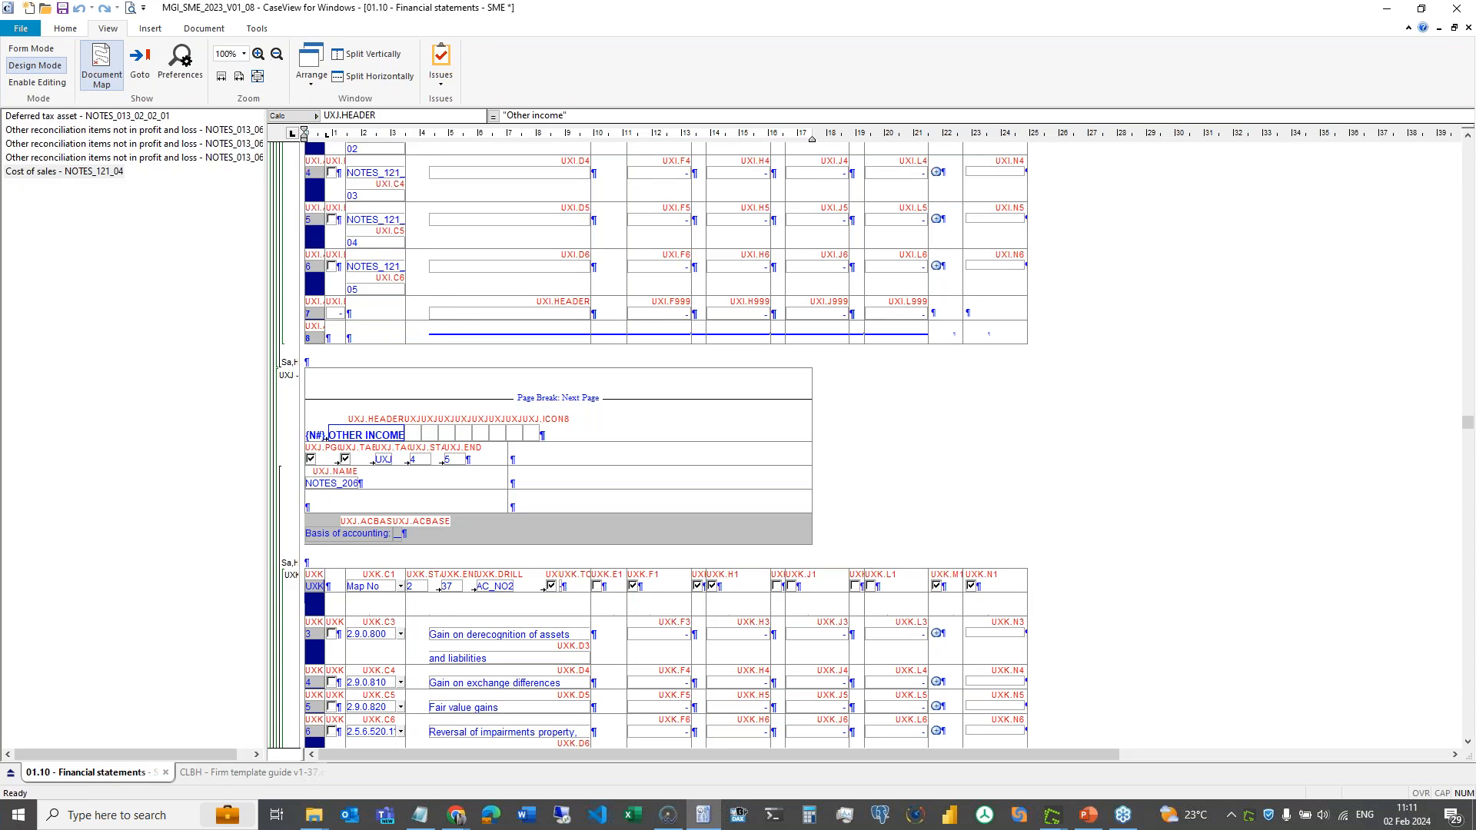
{"action": "key", "text": "ctrl+d"}
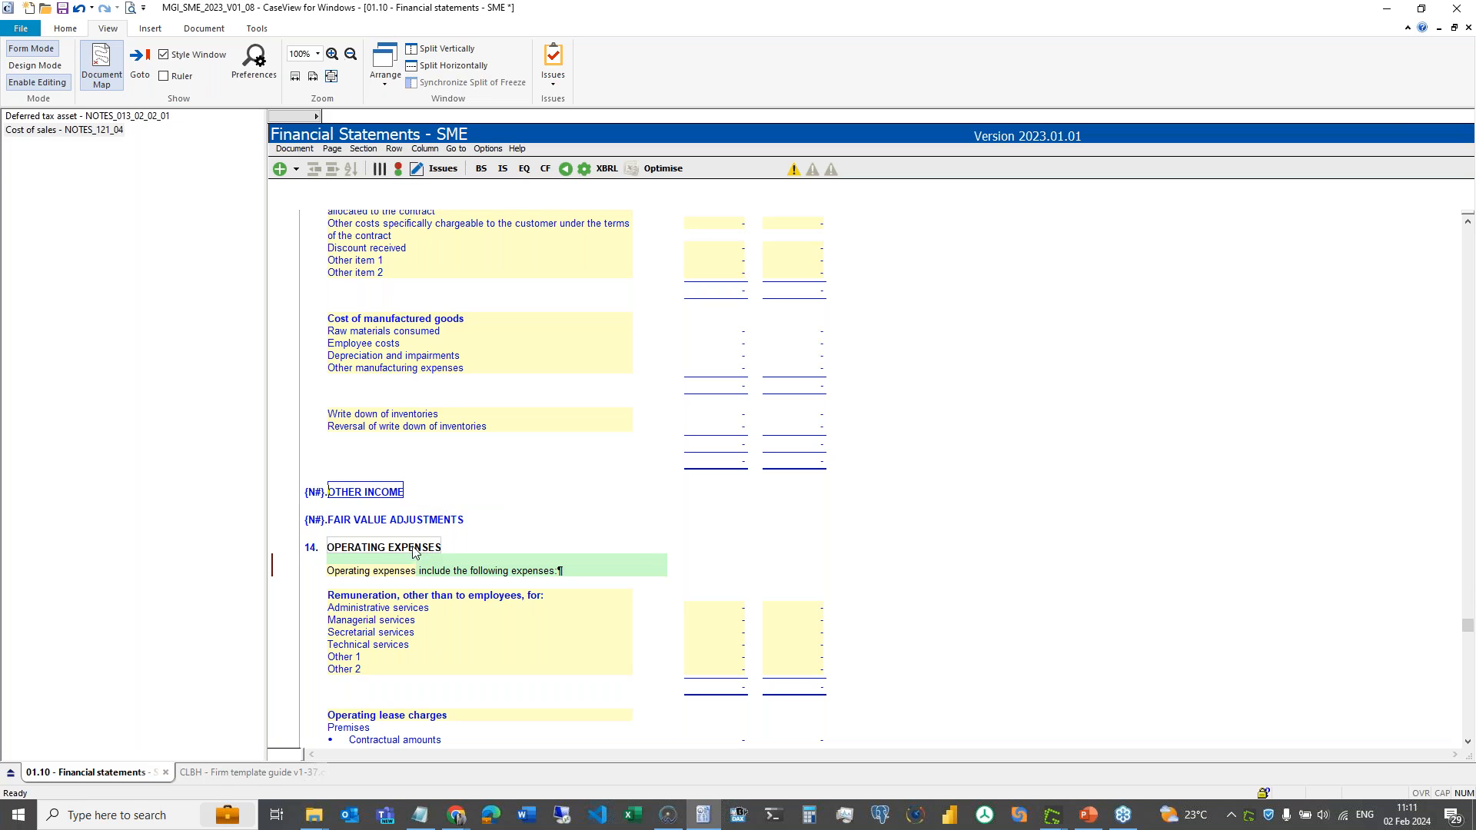
{"action": "scroll", "coordinate": [413, 547], "scroll_direction": "down", "scroll_amount": 5}
{"action": "scroll", "coordinate": [413, 548], "scroll_direction": "down", "scroll_amount": 15}
{"action": "scroll", "coordinate": [414, 547], "scroll_direction": "up", "scroll_amount": 9}
{"action": "scroll", "coordinate": [413, 548], "scroll_direction": "up", "scroll_amount": 8}
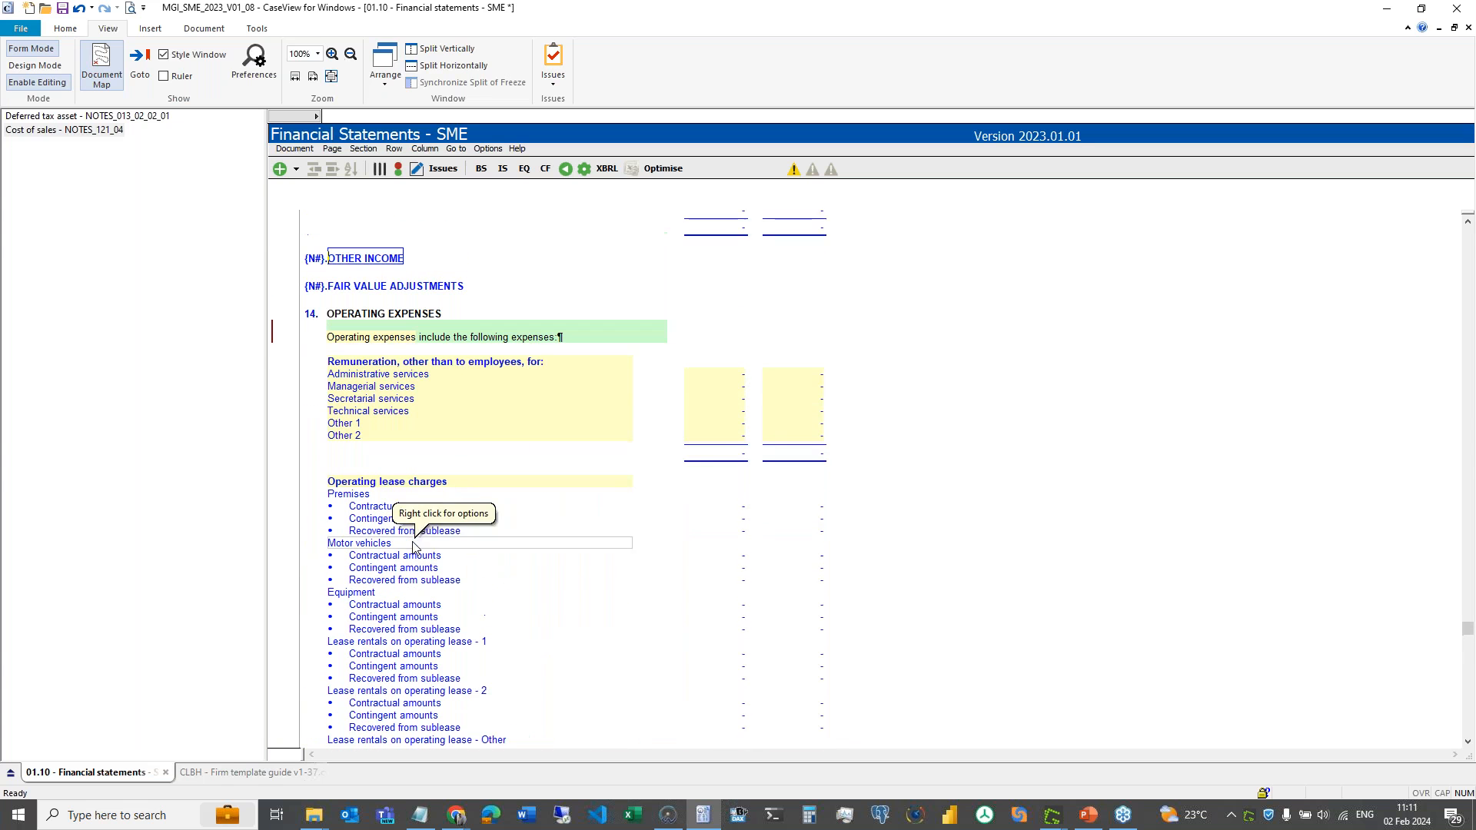
{"action": "left_click", "coordinate": [427, 362]}
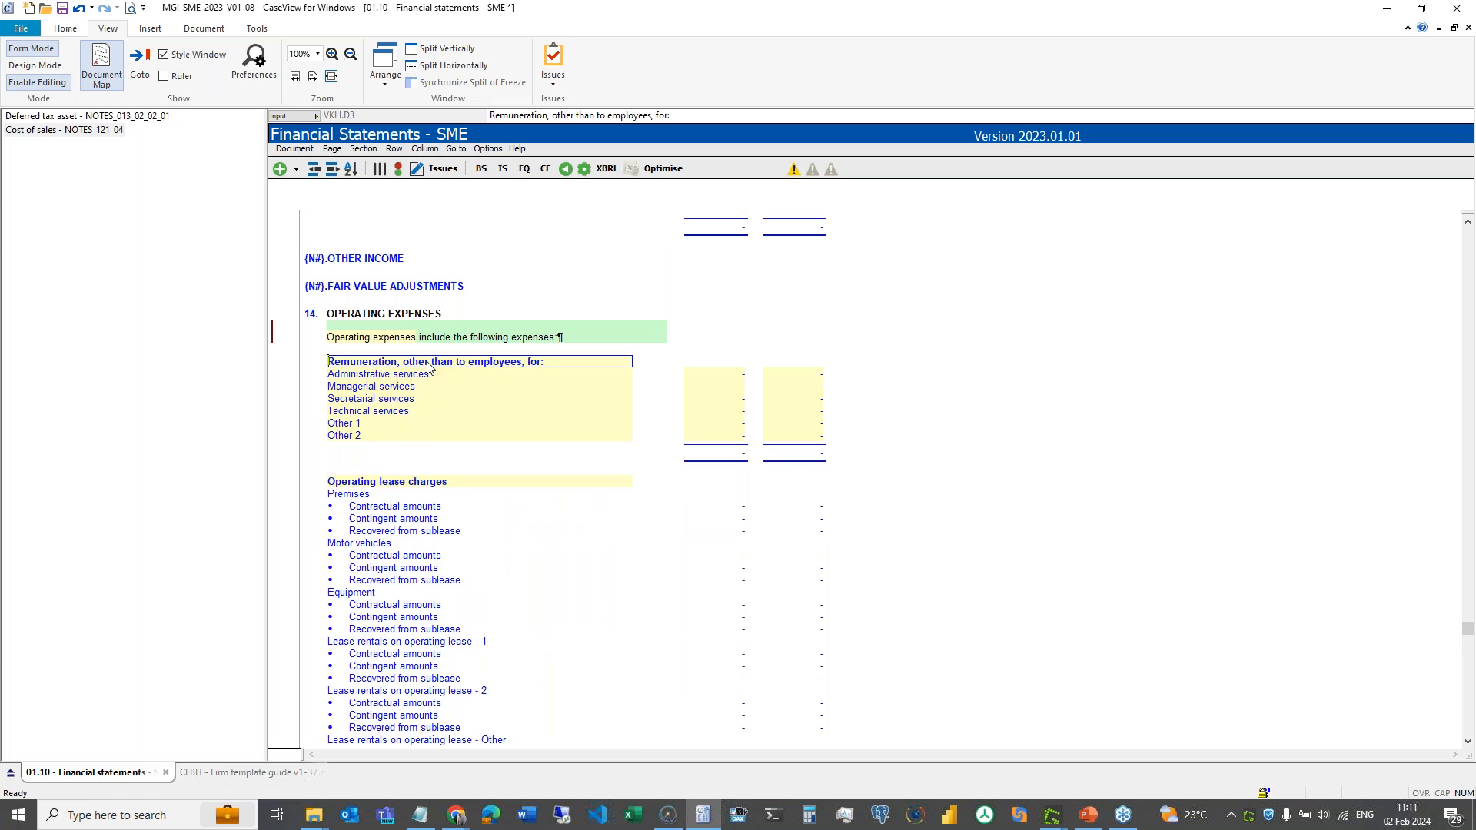
{"action": "left_click_drag", "start_coordinate": [320, 361], "coordinate": [814, 453]}
{"action": "scroll", "coordinate": [804, 519], "scroll_direction": "down", "scroll_amount": 3}
{"action": "scroll", "coordinate": [804, 518], "scroll_direction": "up", "scroll_amount": 2}
{"action": "left_click", "coordinate": [598, 366]}
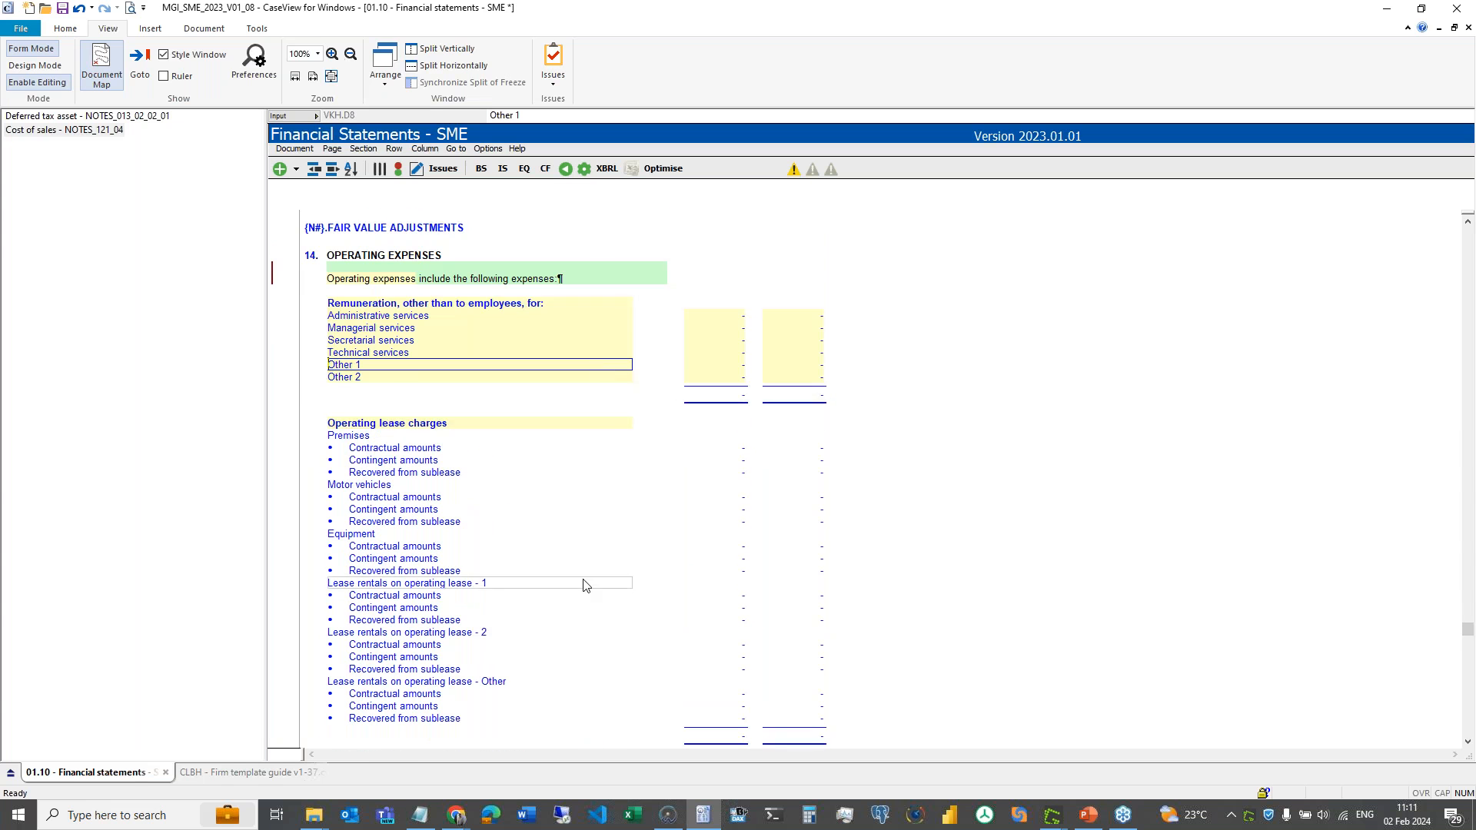
{"action": "scroll", "coordinate": [587, 583], "scroll_direction": "down", "scroll_amount": 15}
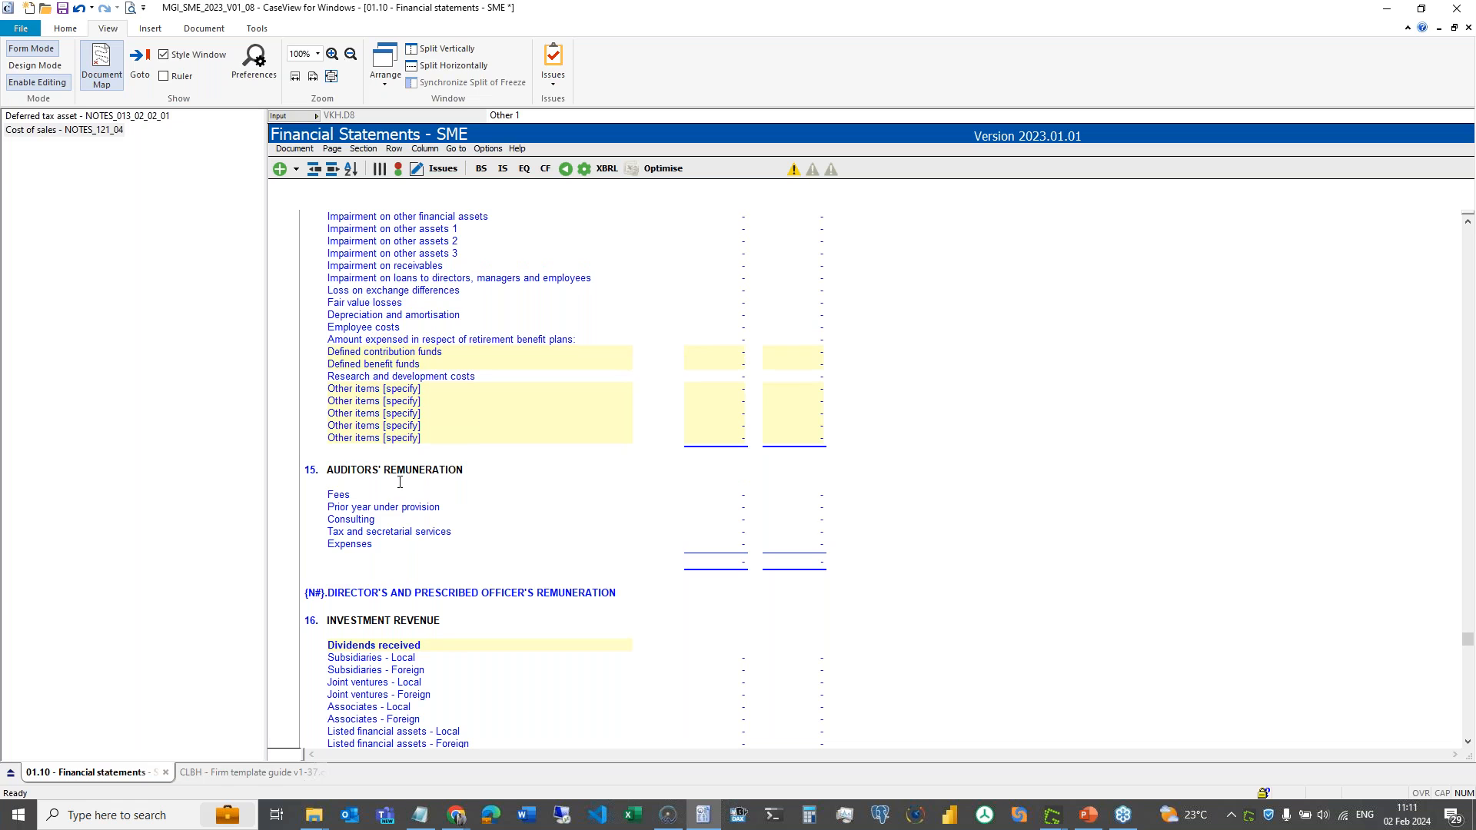
{"action": "left_click", "coordinate": [343, 500]}
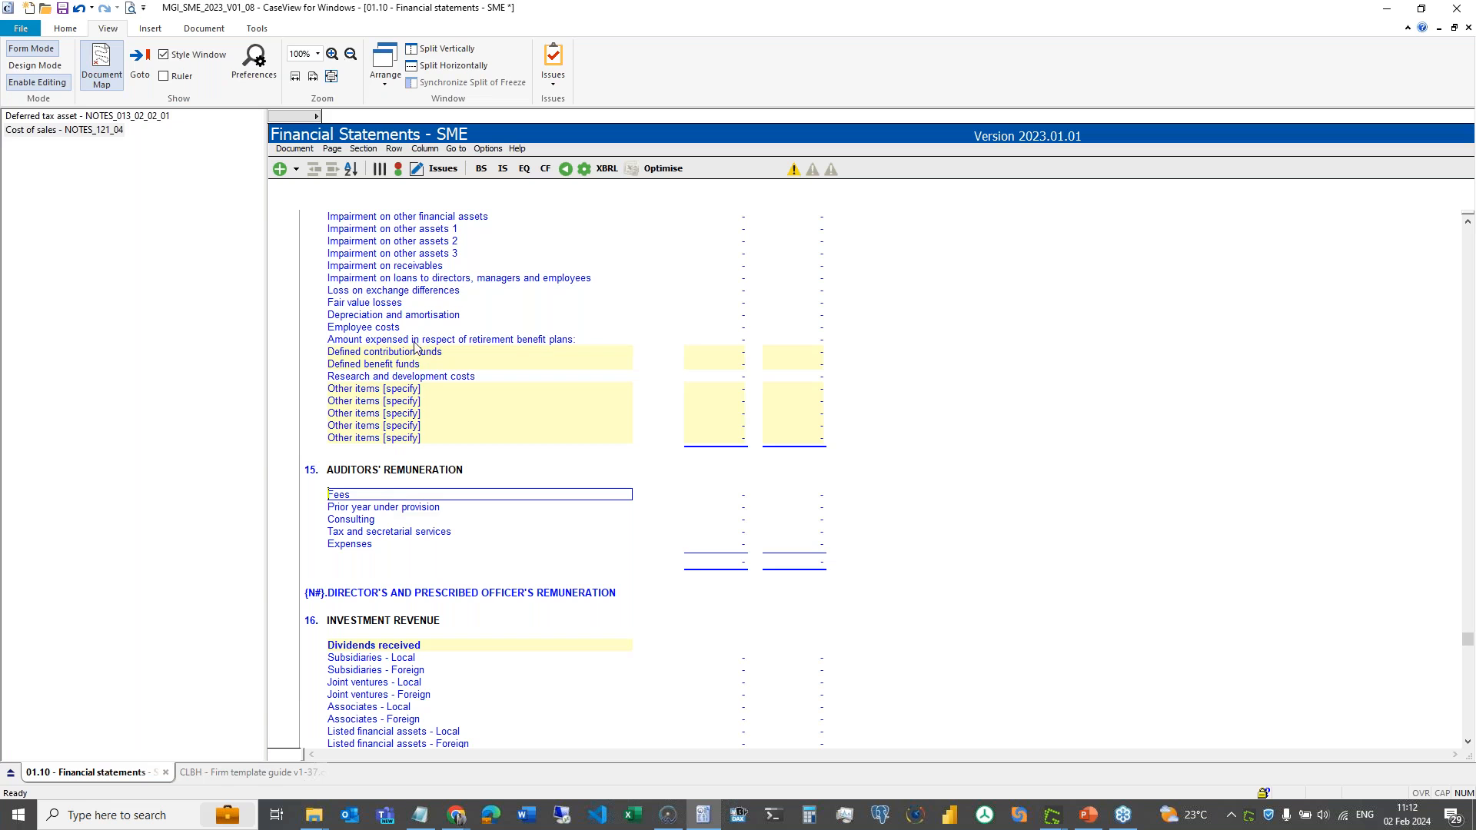
{"action": "scroll", "coordinate": [366, 381], "scroll_direction": "up", "scroll_amount": 6}
{"action": "scroll", "coordinate": [366, 382], "scroll_direction": "up", "scroll_amount": 10}
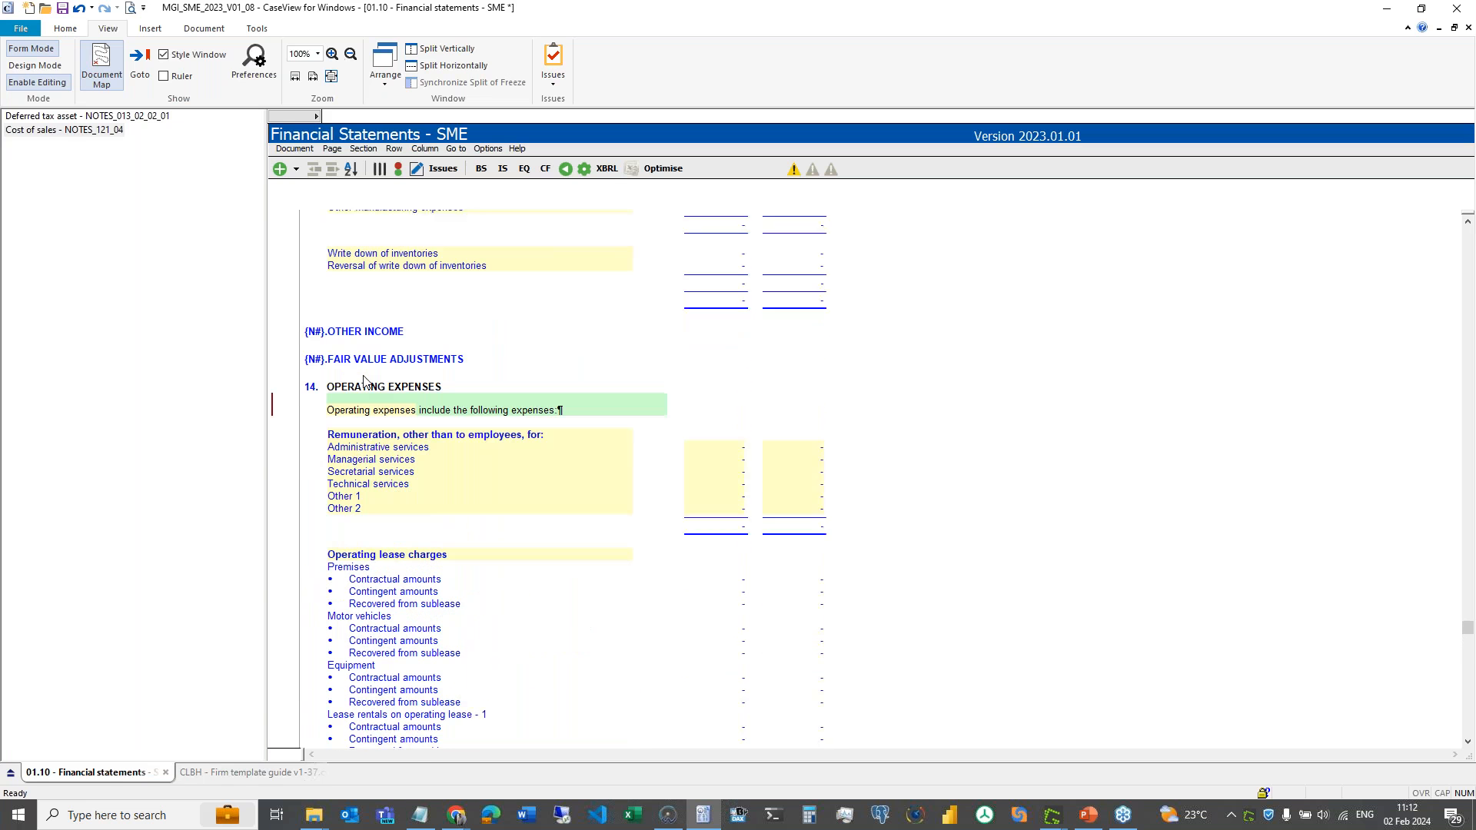
{"action": "left_click", "coordinate": [359, 421]}
{"action": "left_click", "coordinate": [446, 447]}
{"action": "right_click", "coordinate": [446, 449]}
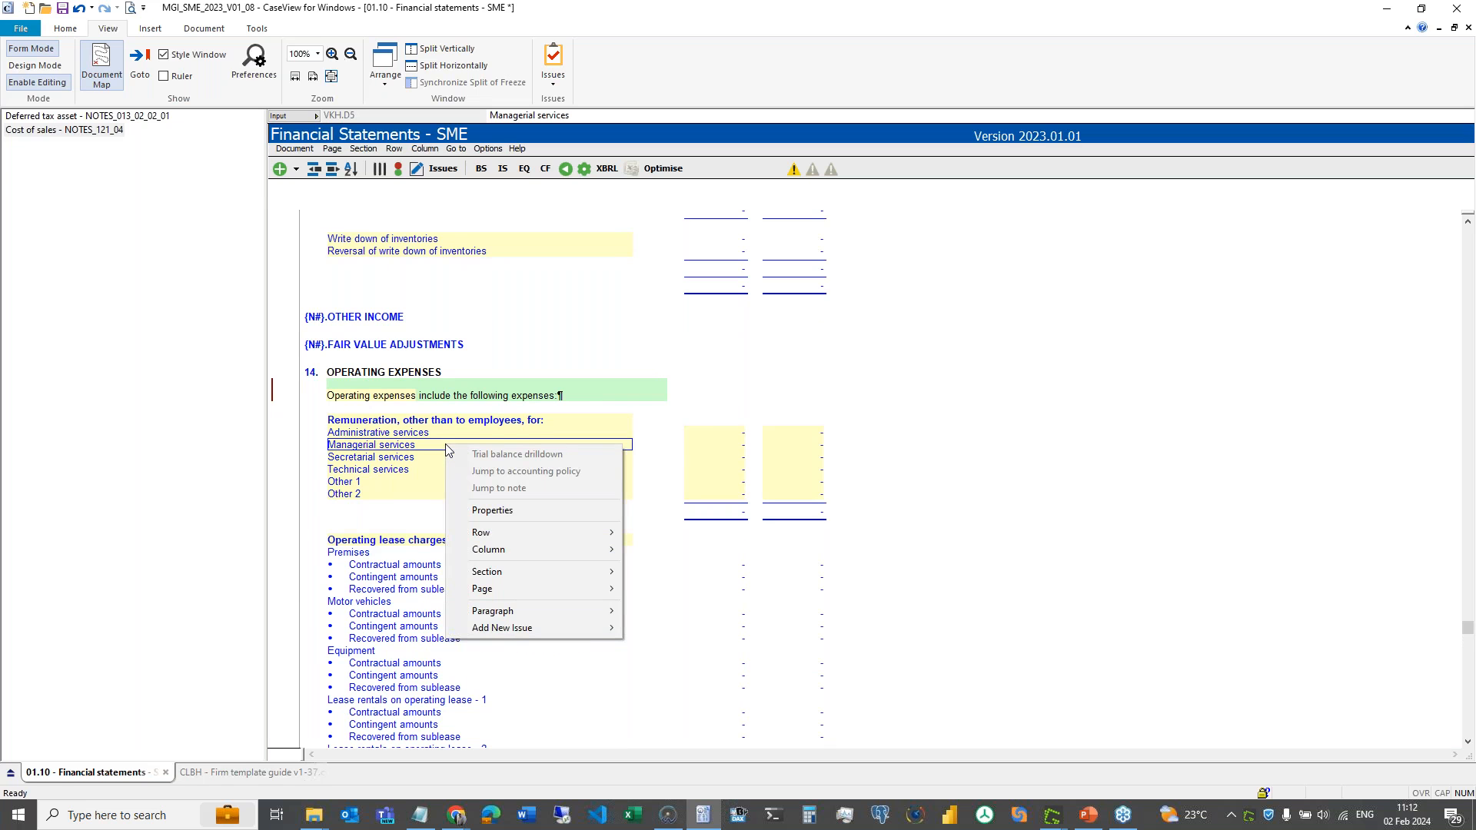
{"action": "left_click", "coordinate": [492, 510]}
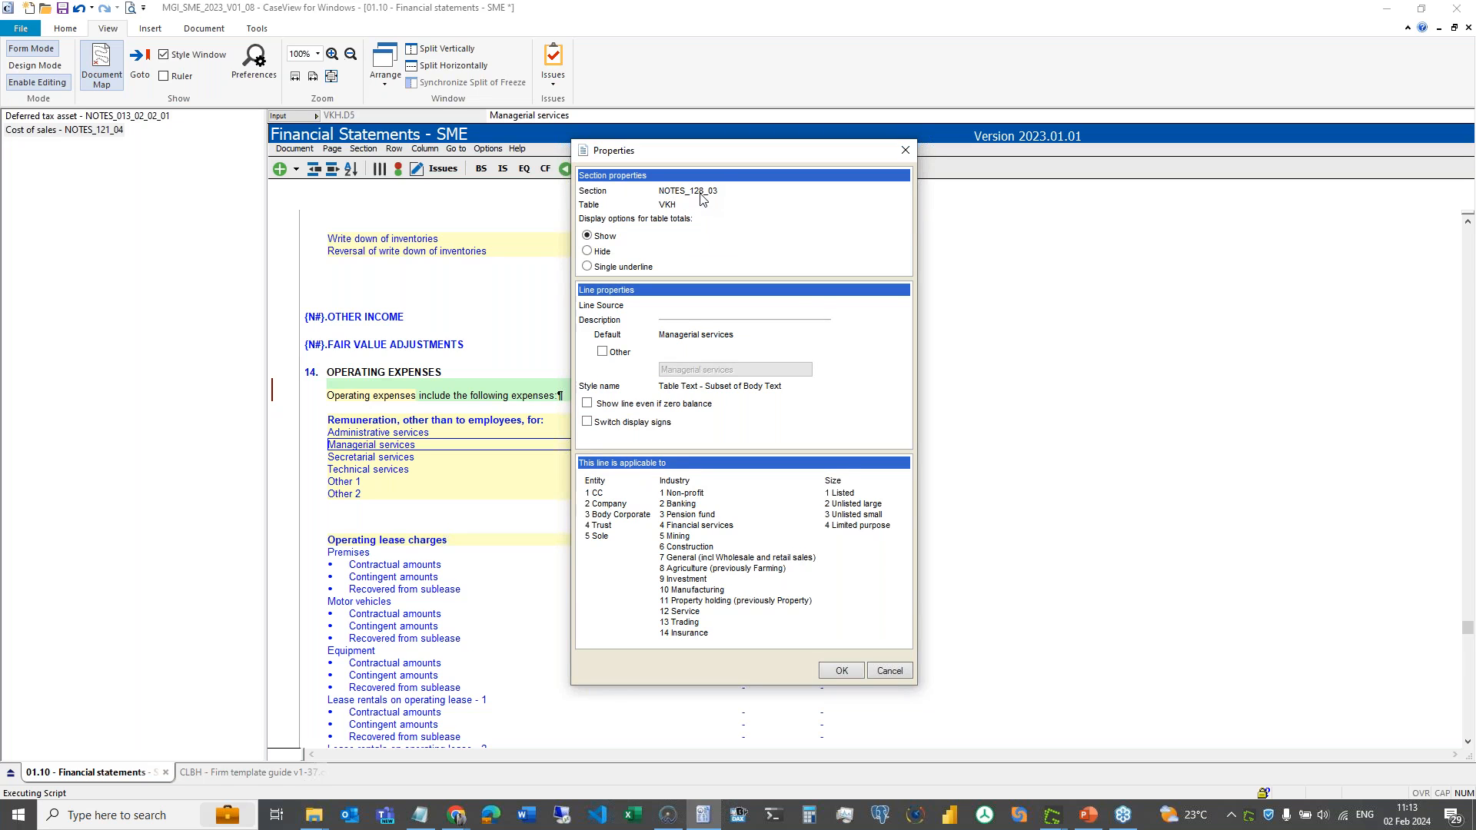
{"action": "left_click", "coordinate": [888, 671]}
{"action": "scroll", "coordinate": [450, 394], "scroll_direction": "down", "scroll_amount": 7}
{"action": "scroll", "coordinate": [450, 394], "scroll_direction": "up", "scroll_amount": 8}
{"action": "left_click", "coordinate": [435, 462]}
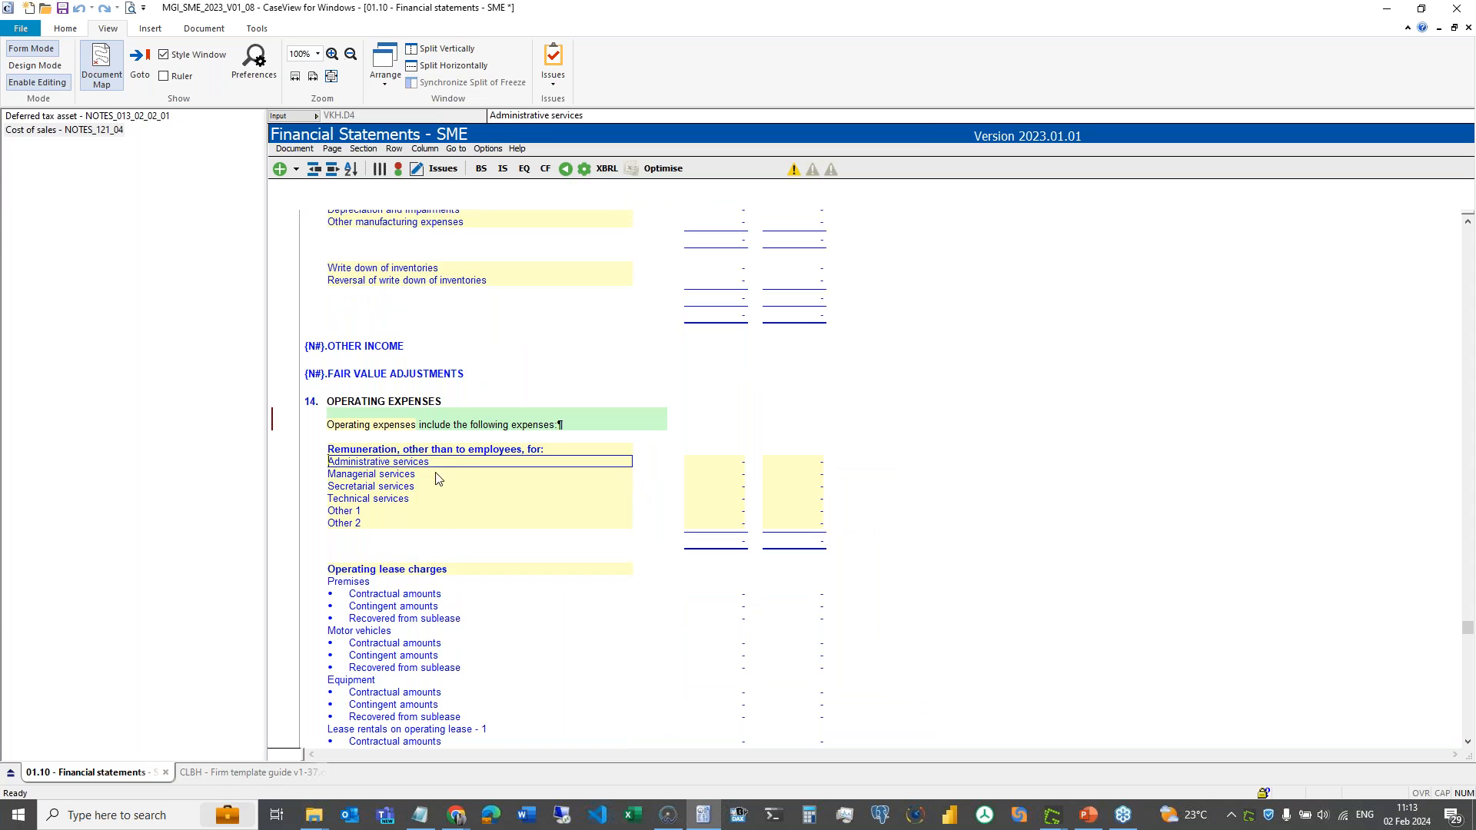
{"action": "scroll", "coordinate": [438, 478], "scroll_direction": "down", "scroll_amount": 20}
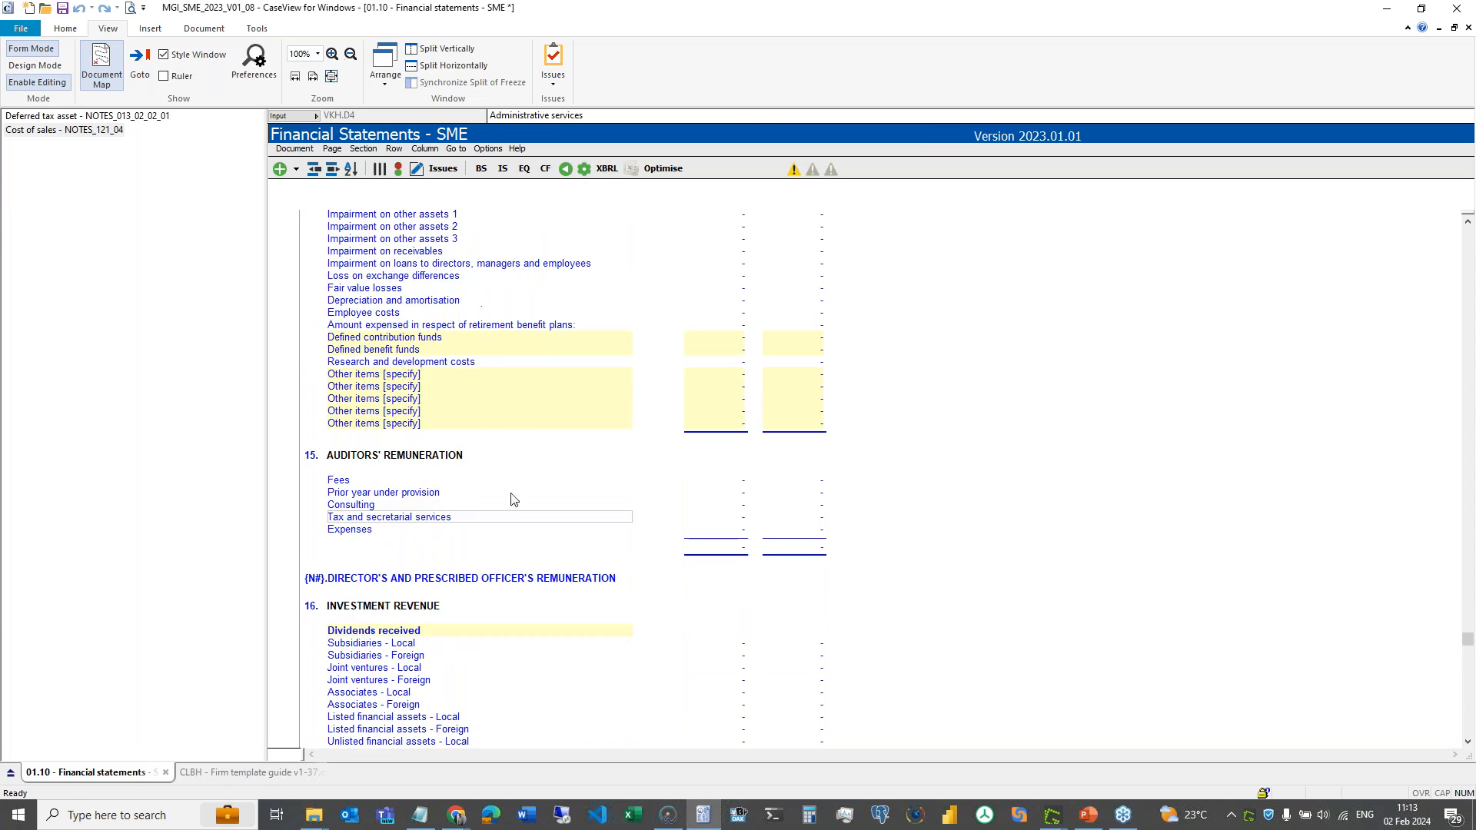
{"action": "left_click", "coordinate": [369, 455]}
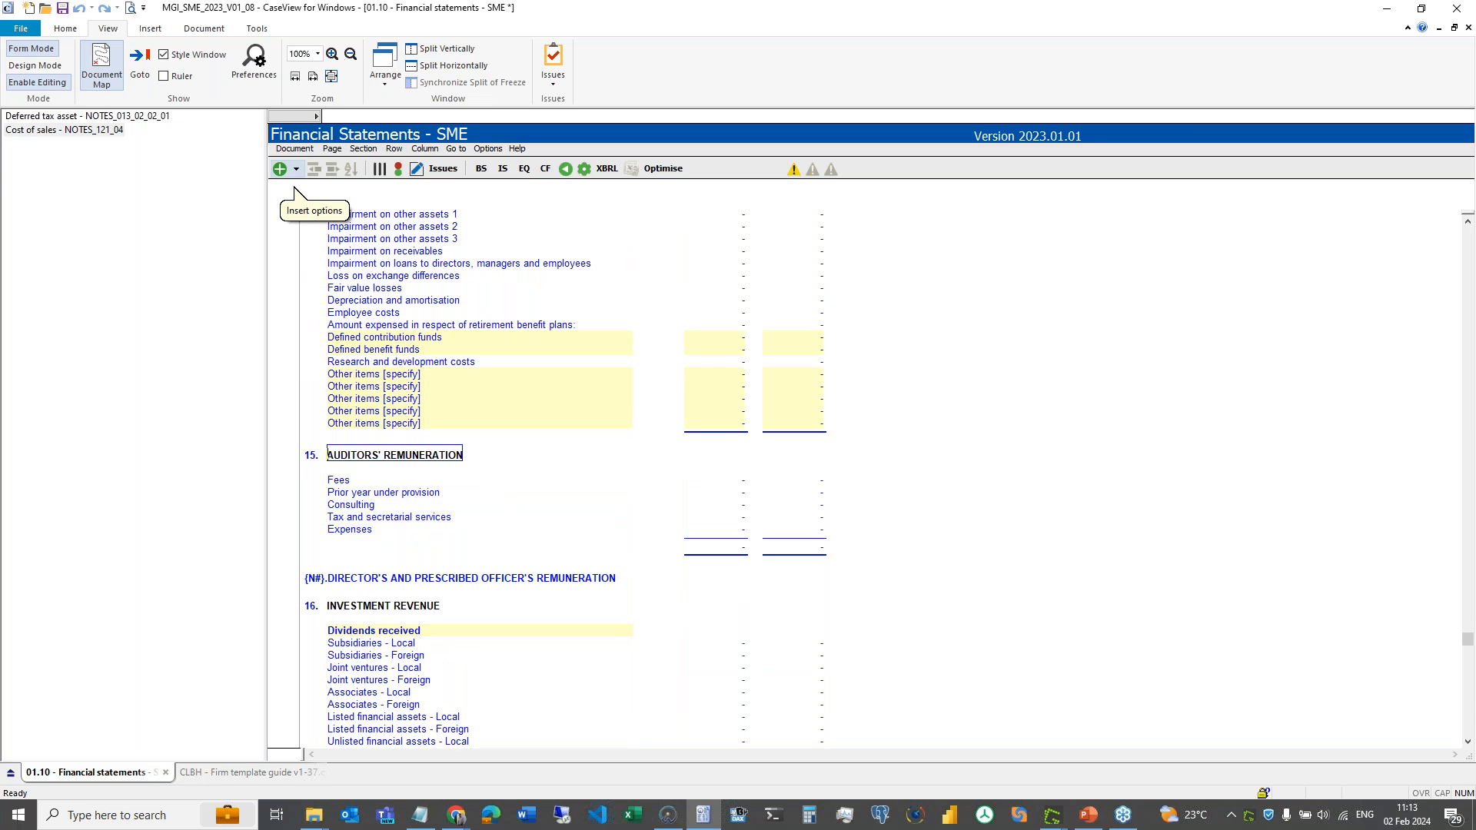
- Insert a copy of section NOTES_128_03 (Remuneration, other than to employees) after note 15 Auditors' remuneration
{"action": "left_click", "coordinate": [295, 169]}
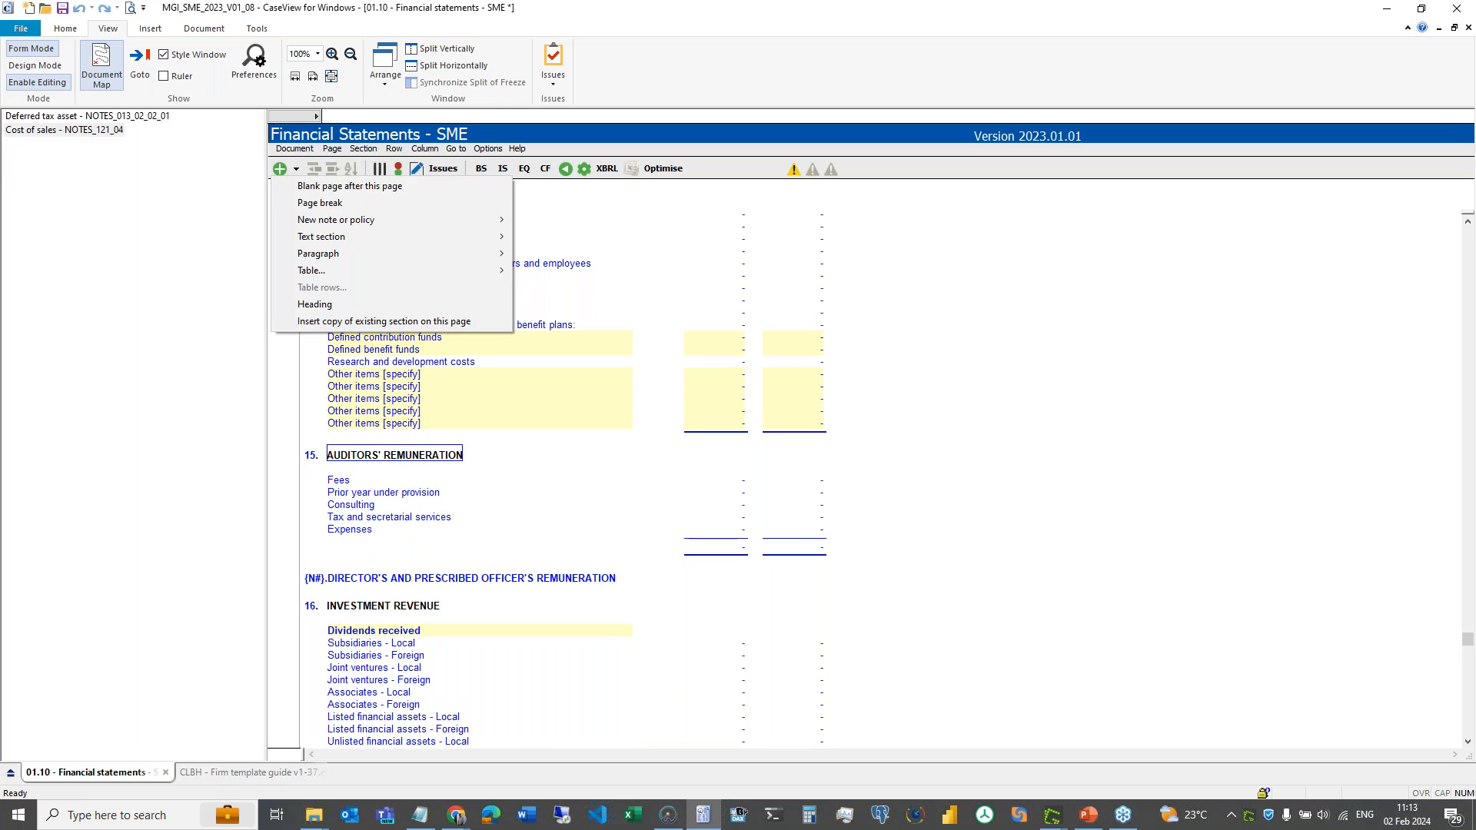
{"action": "left_click", "coordinate": [472, 324]}
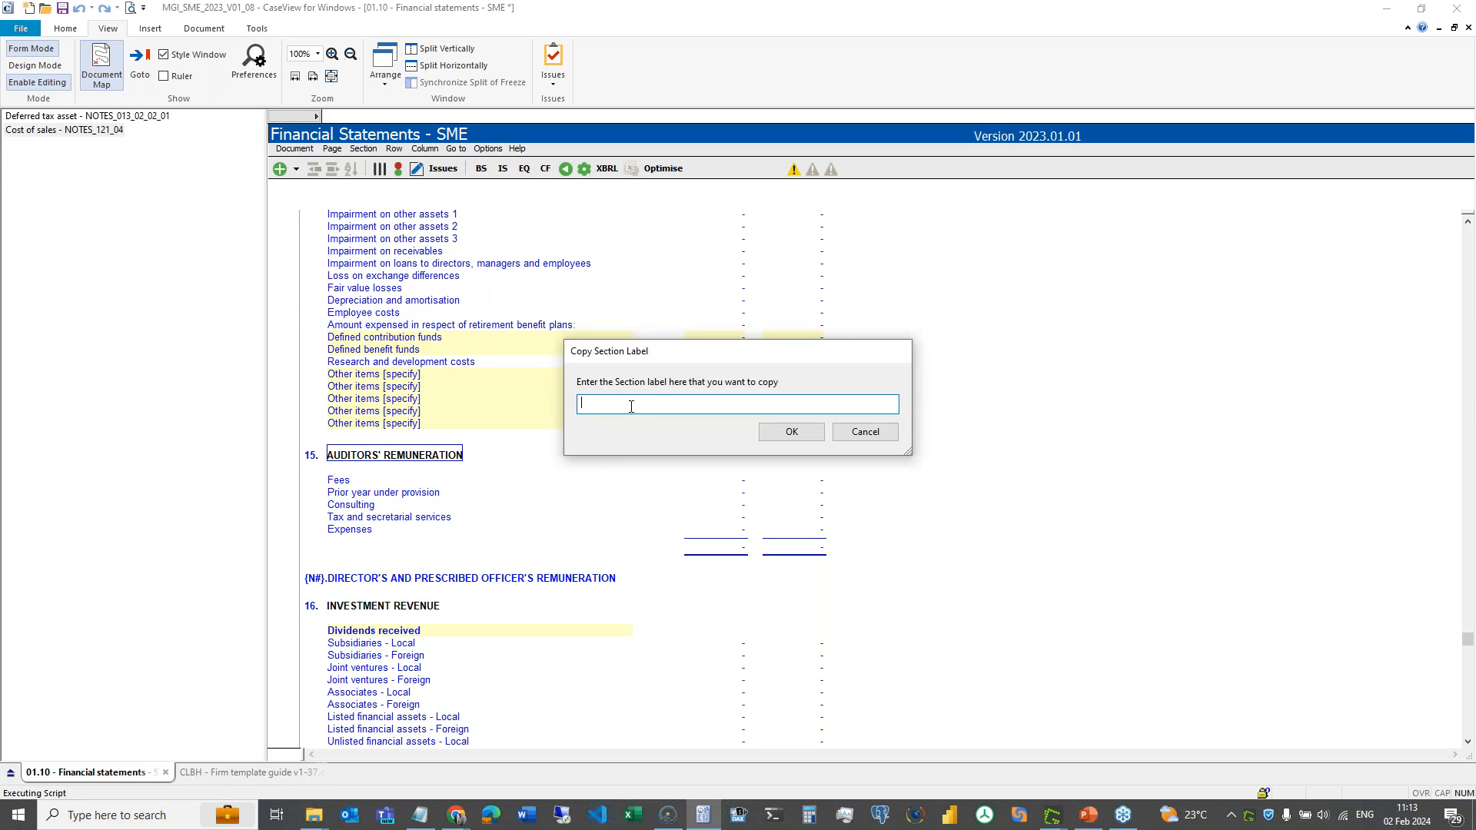
{"action": "type", "text": "NOTES_128_03"}
{"action": "left_click", "coordinate": [794, 435]}
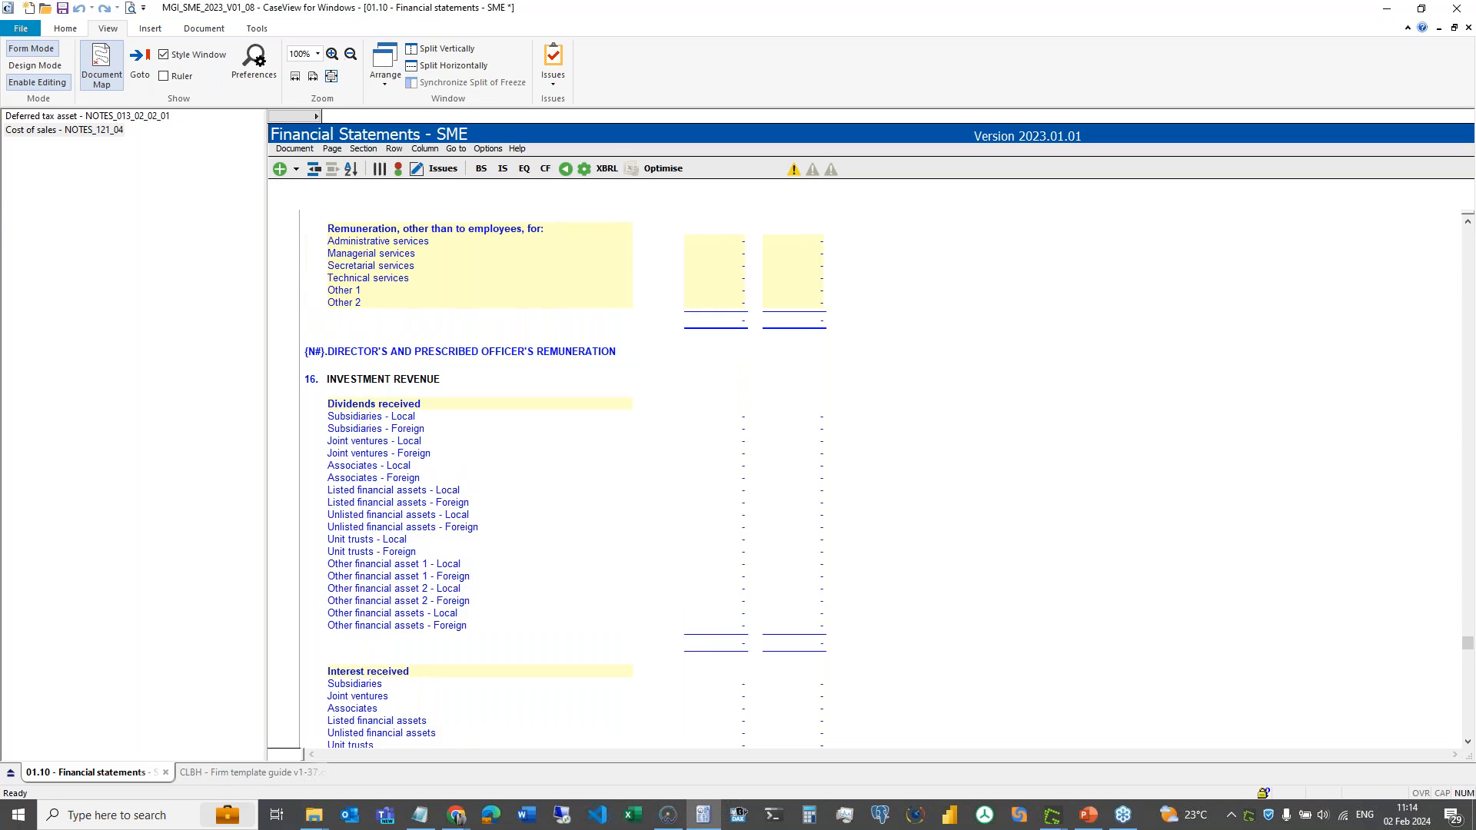
{"action": "scroll", "coordinate": [476, 265], "scroll_direction": "up", "scroll_amount": 4}
- Replace Administrative services in the copied table with 'aaa', then return to the CLBH Firm template guide
{"action": "left_click", "coordinate": [461, 364]}
{"action": "left_click", "coordinate": [456, 376]}
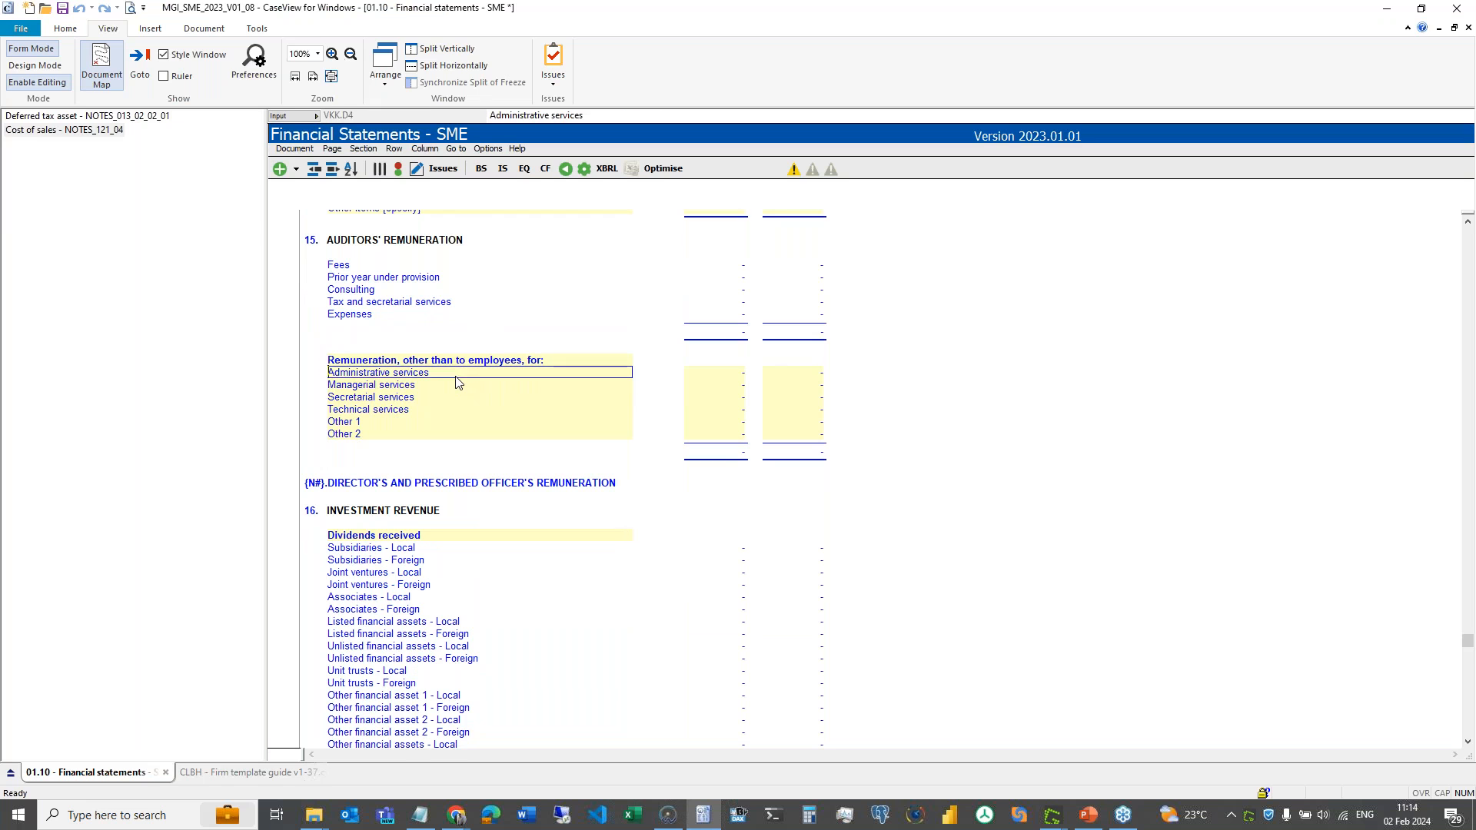
{"action": "type", "text": "aaa"}
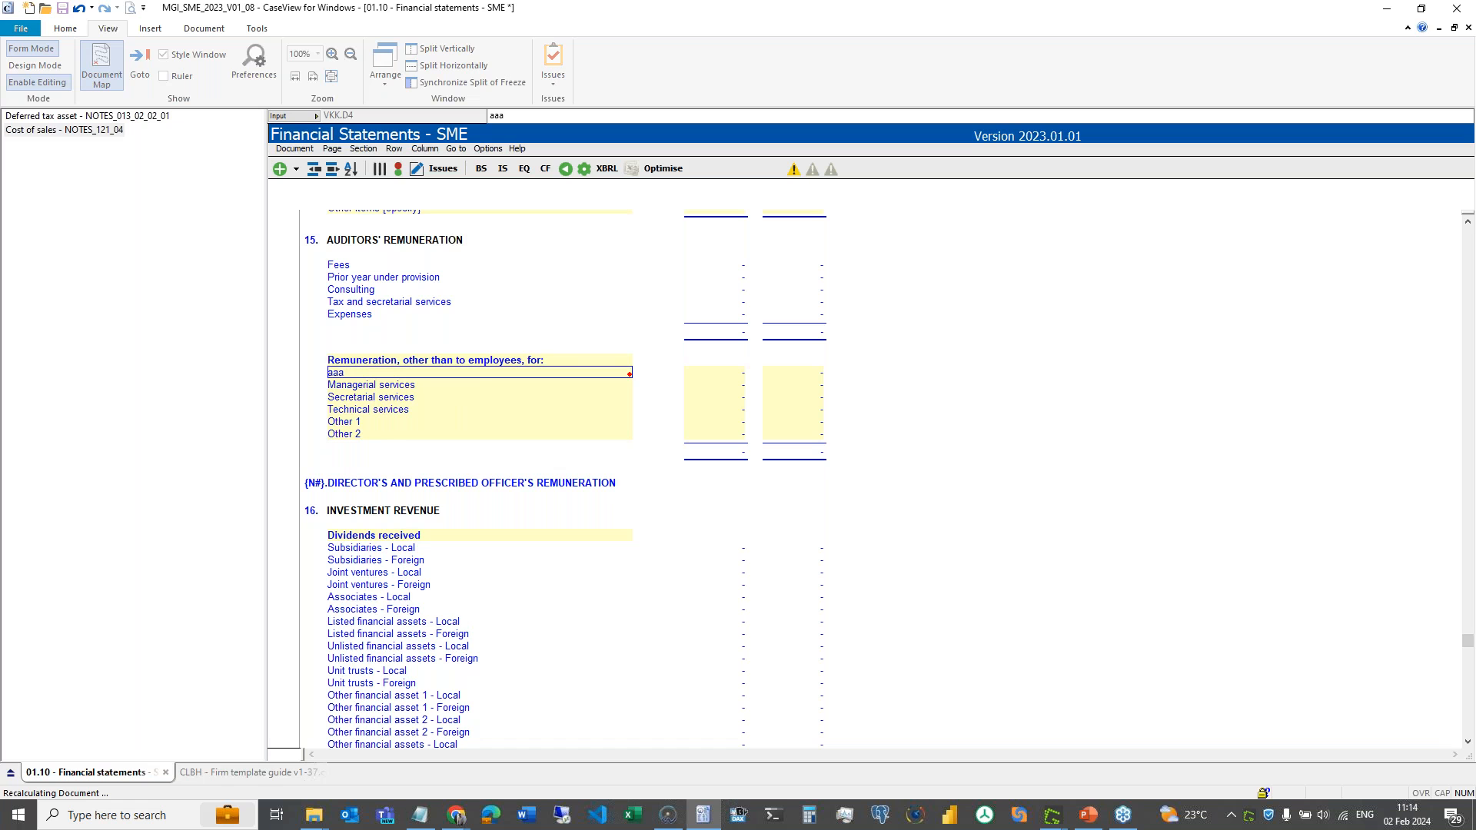
{"action": "key", "text": "Tab"}
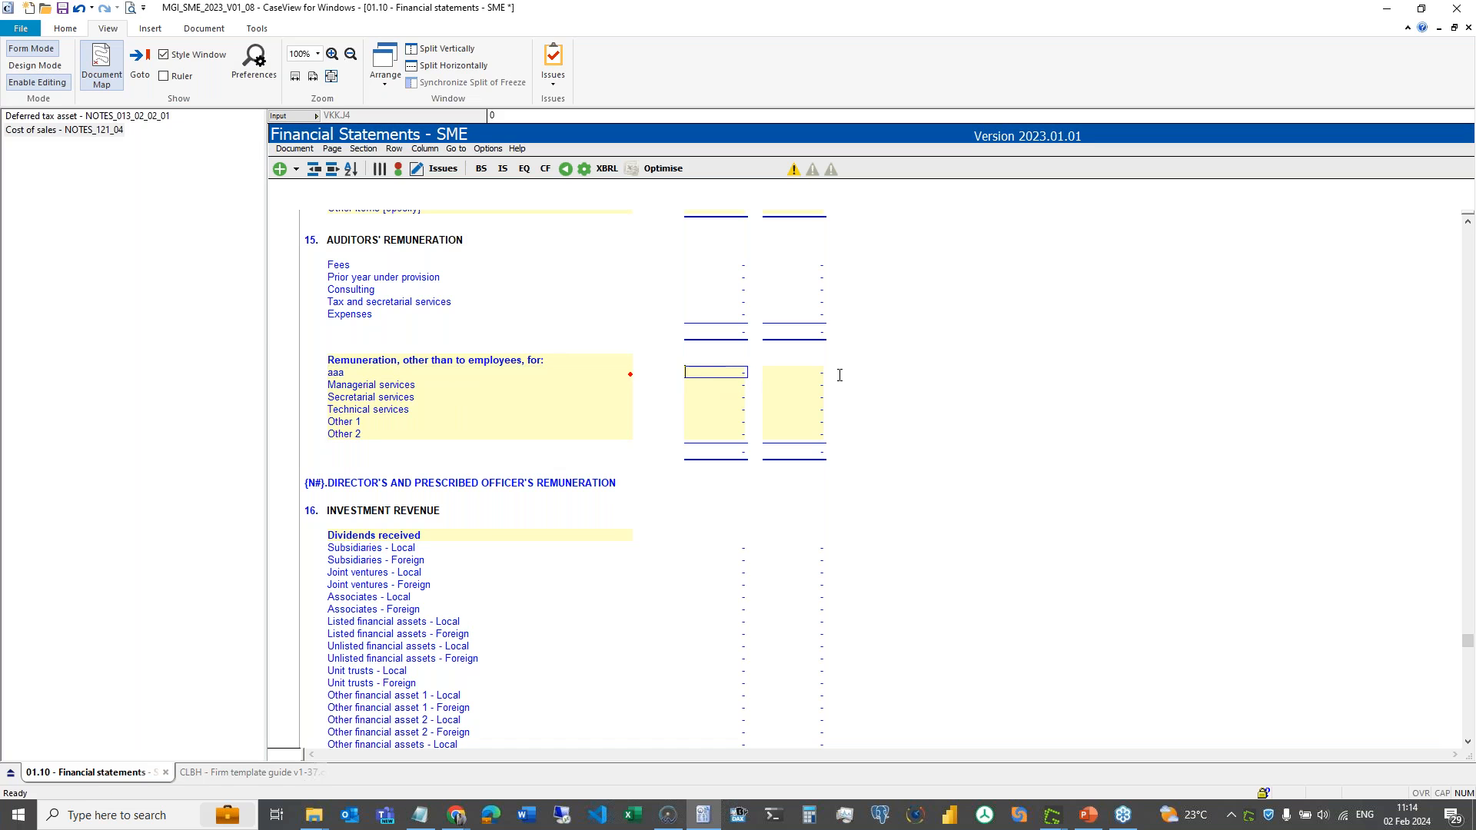
{"action": "left_click", "coordinate": [796, 377]}
{"action": "left_click", "coordinate": [259, 775]}
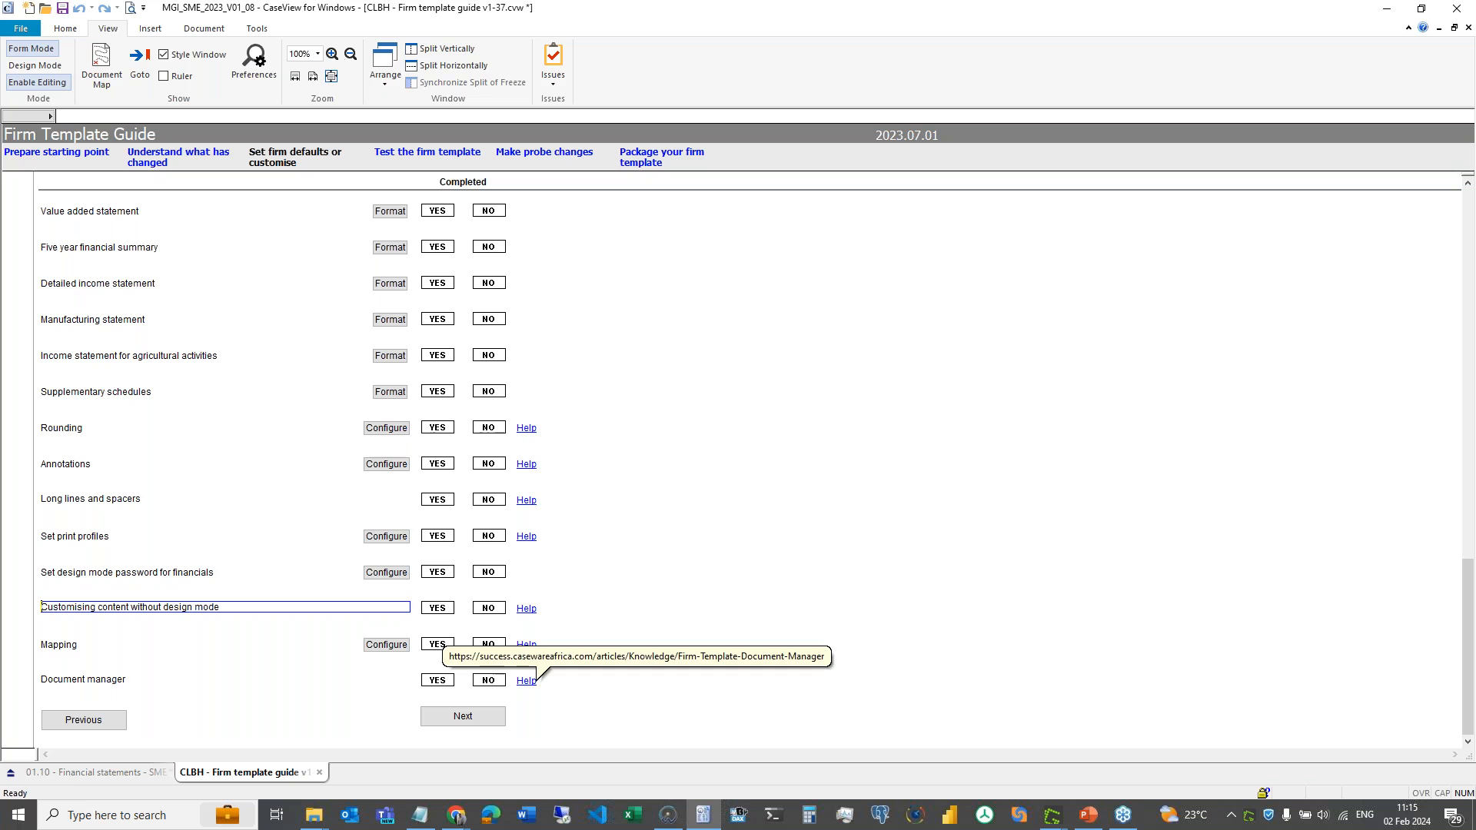
- Advance the Firm Template Guide from Set firm defaults to the Test the firm template page
{"action": "left_click", "coordinate": [486, 721]}
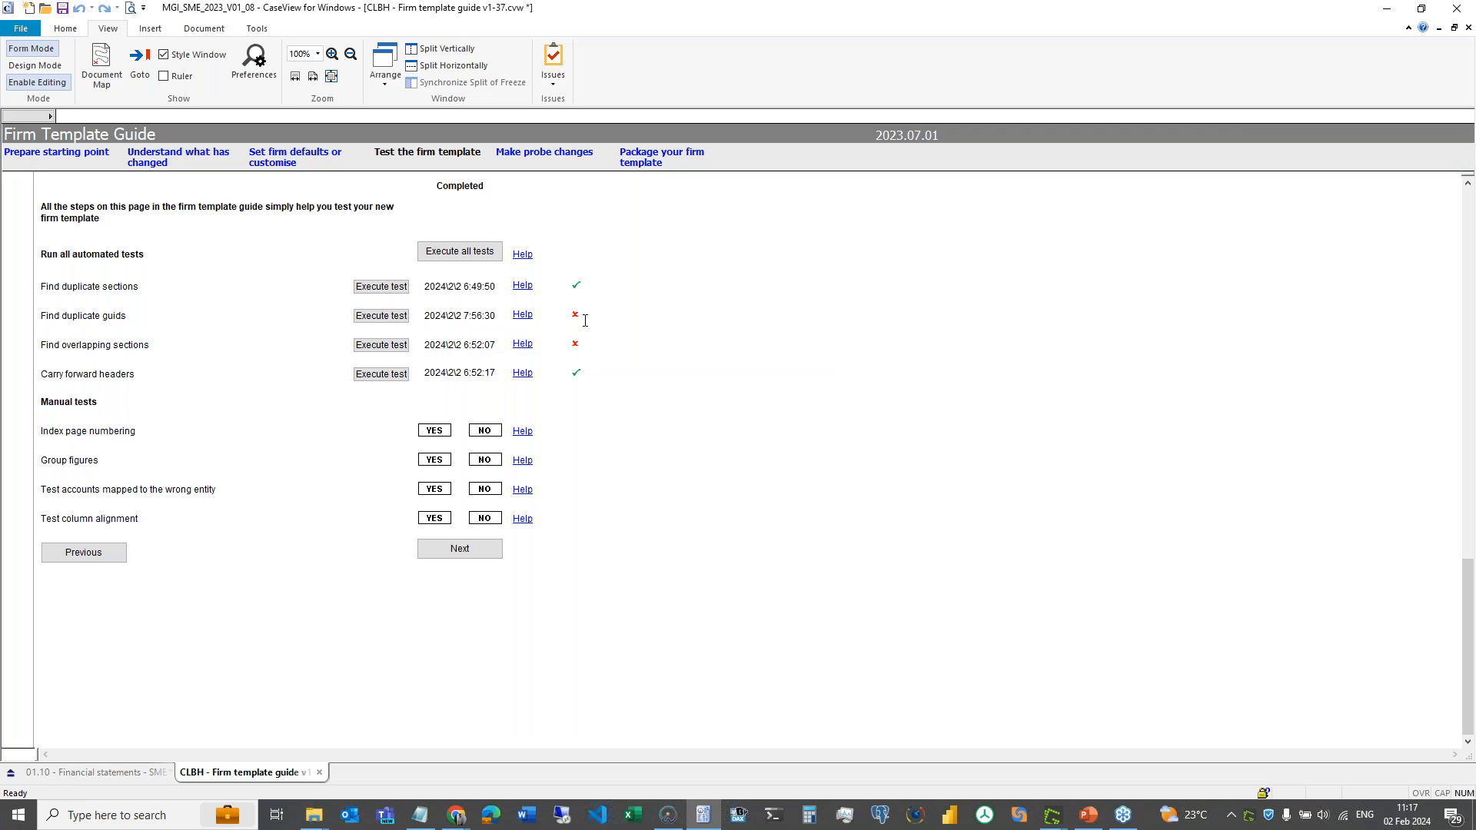
- Read the failure messages for the Find duplicate guids and Find overlapping sections tests
{"action": "mouse_move", "coordinate": [578, 320]}
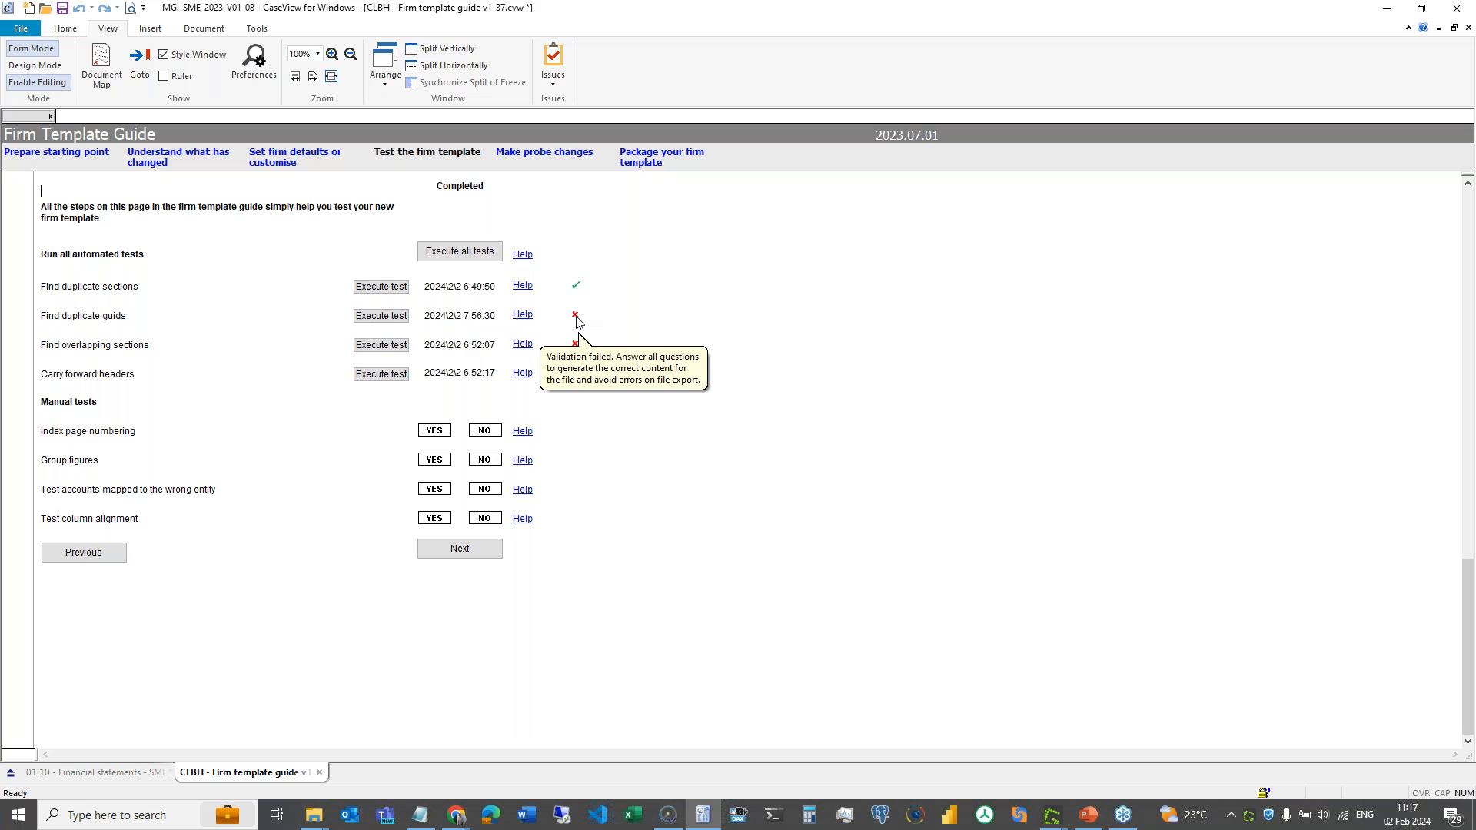
{"action": "mouse_move", "coordinate": [578, 295]}
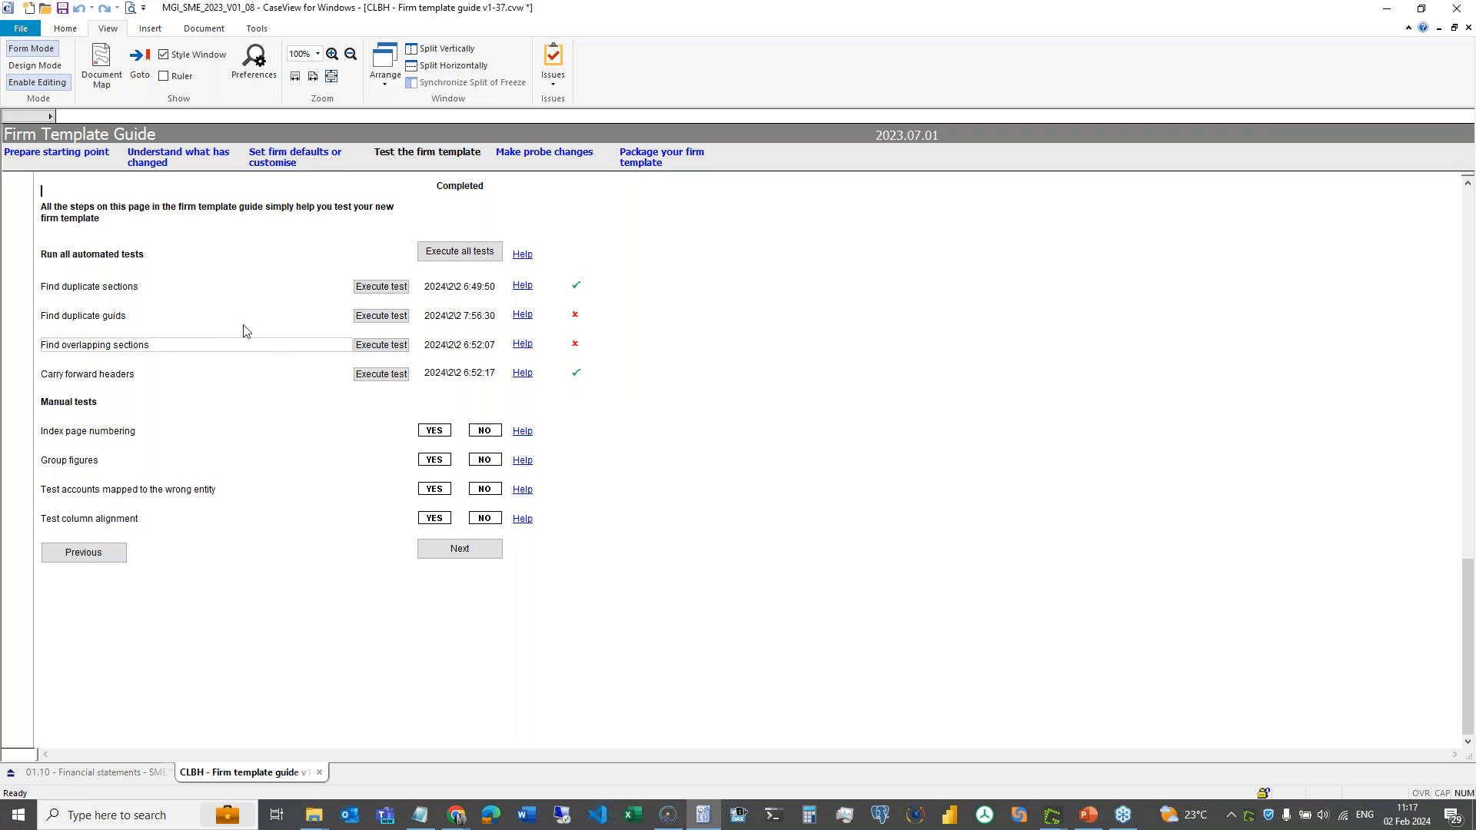
{"action": "left_click", "coordinate": [198, 316]}
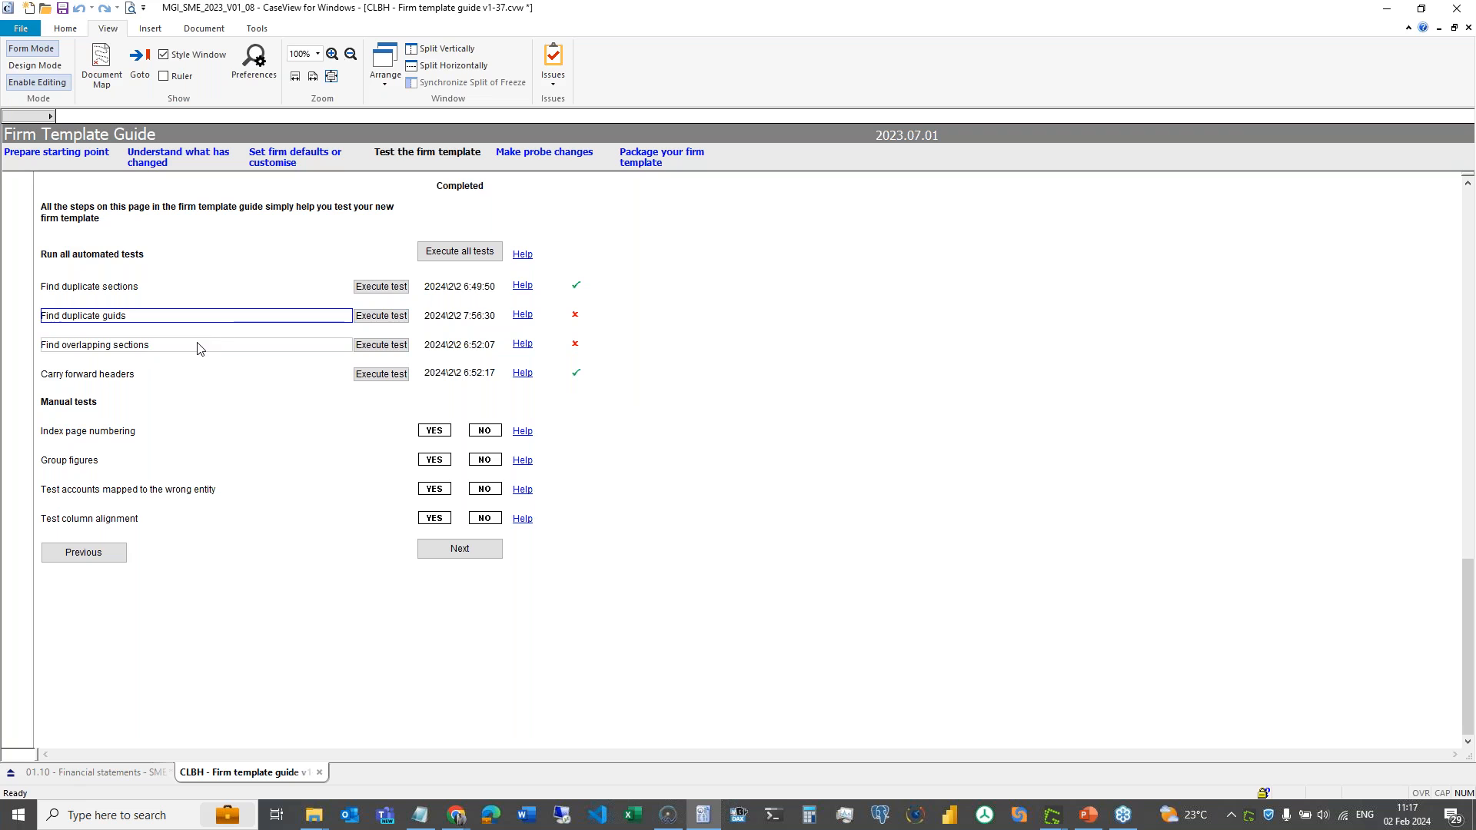
{"action": "left_click", "coordinate": [198, 348]}
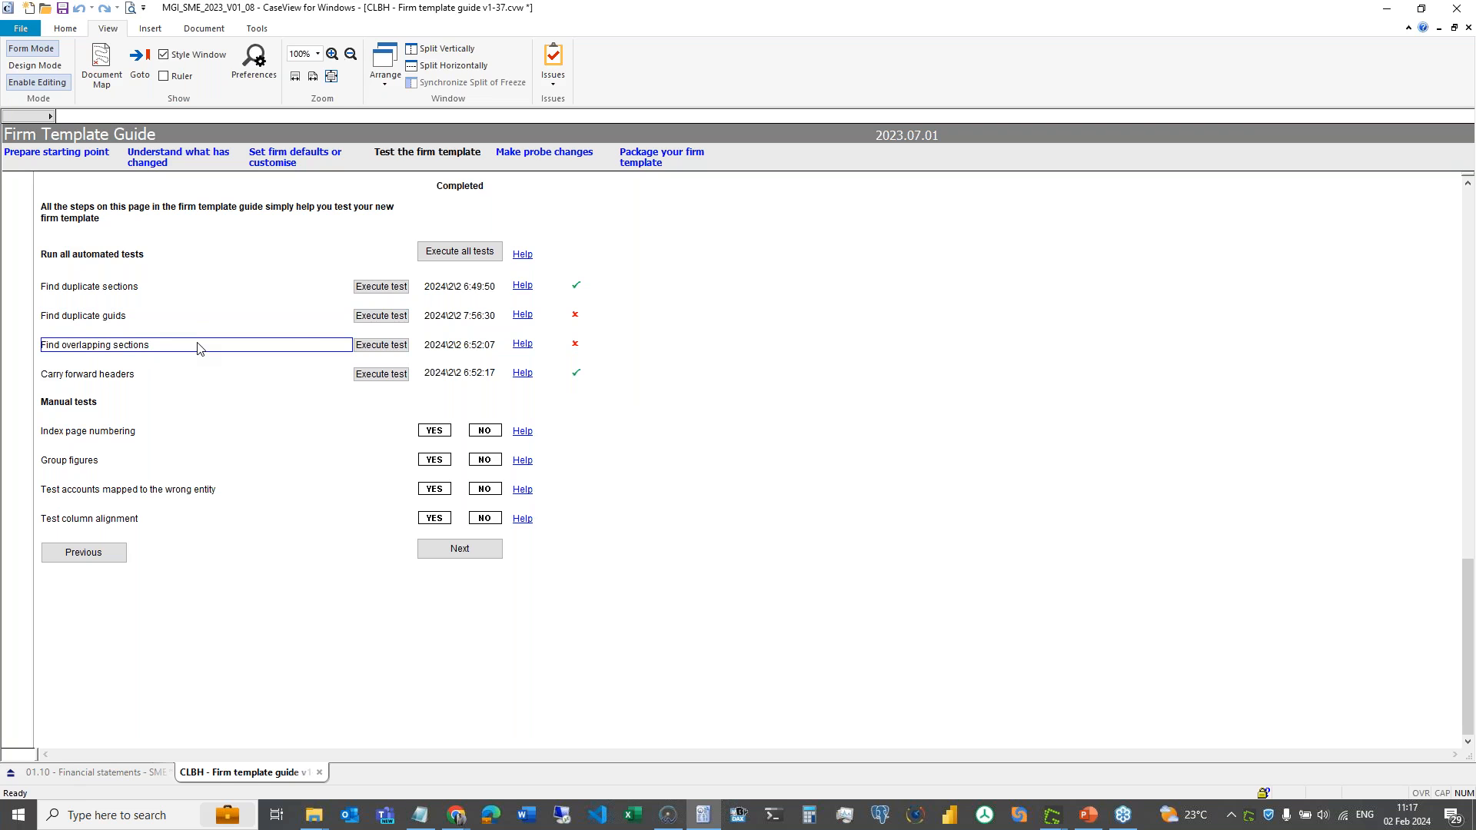
{"action": "left_click", "coordinate": [570, 313]}
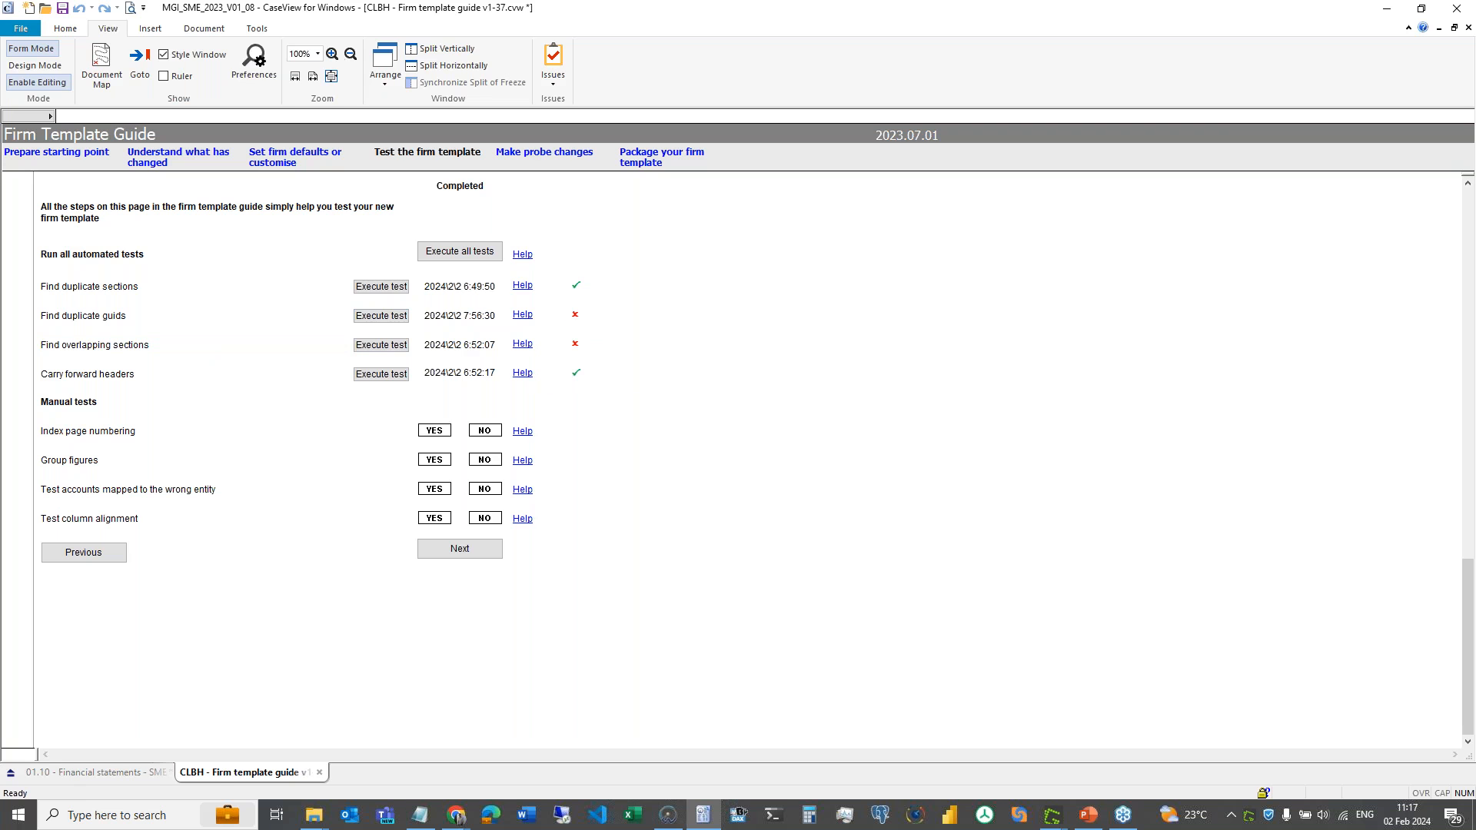
{"action": "mouse_move", "coordinate": [577, 330]}
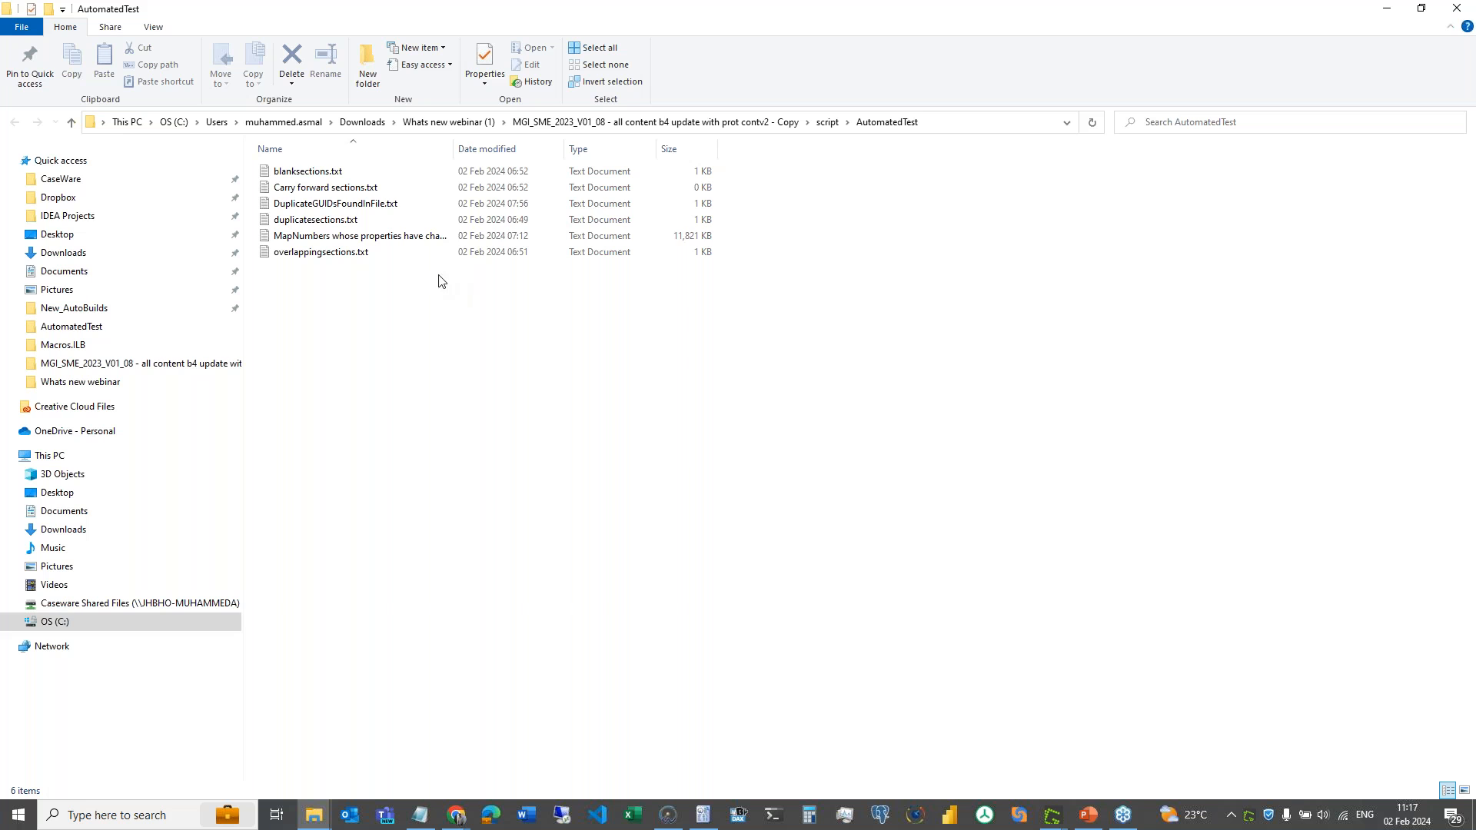
- Open DuplicateGUIDsFoundInFile.txt, identify JKA.Z10000 as sharing JKA.D4's GUID, then return to CaseView
{"action": "left_click", "coordinate": [372, 206]}
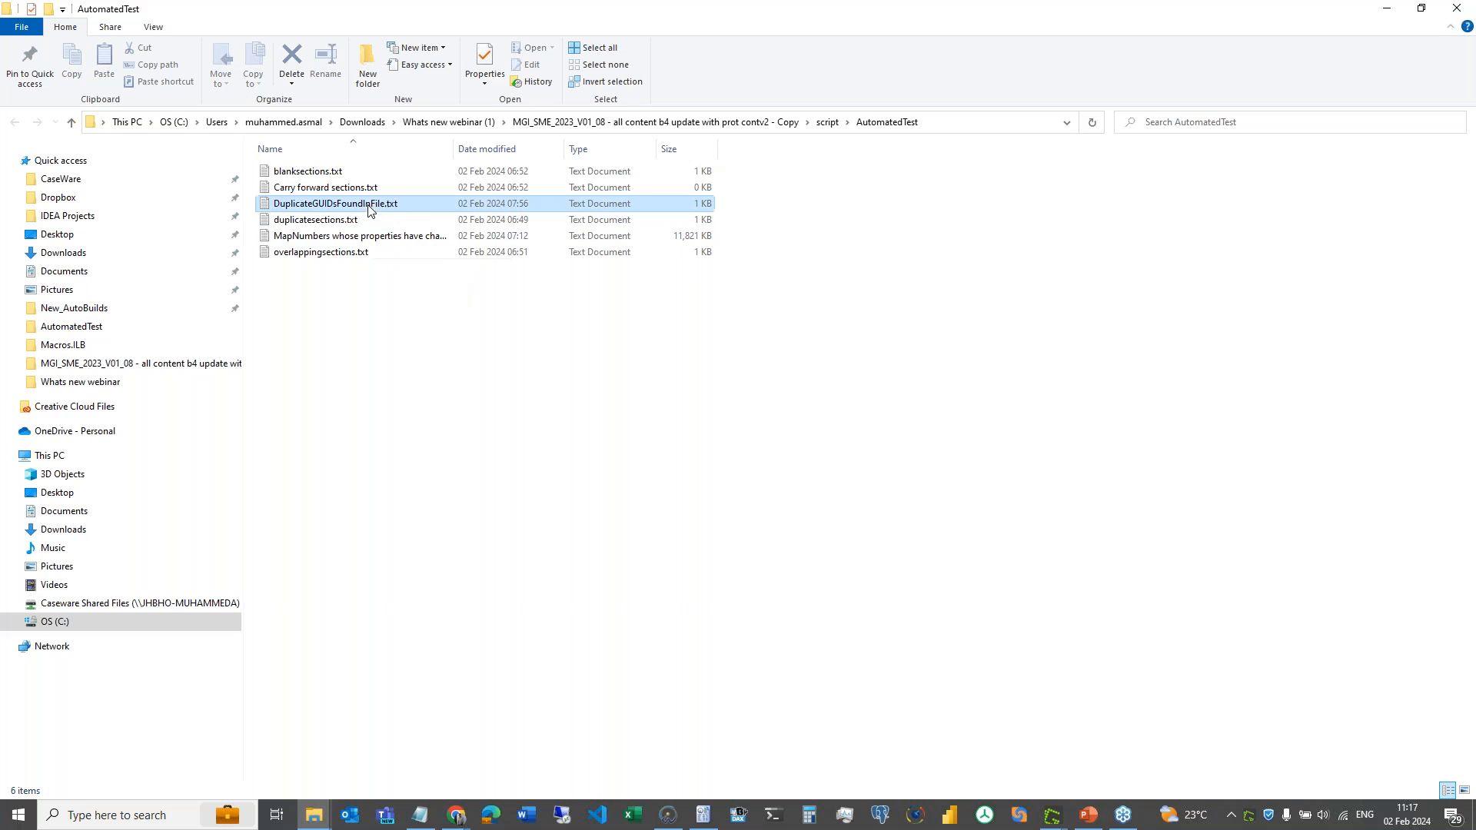
{"action": "key", "text": "Return"}
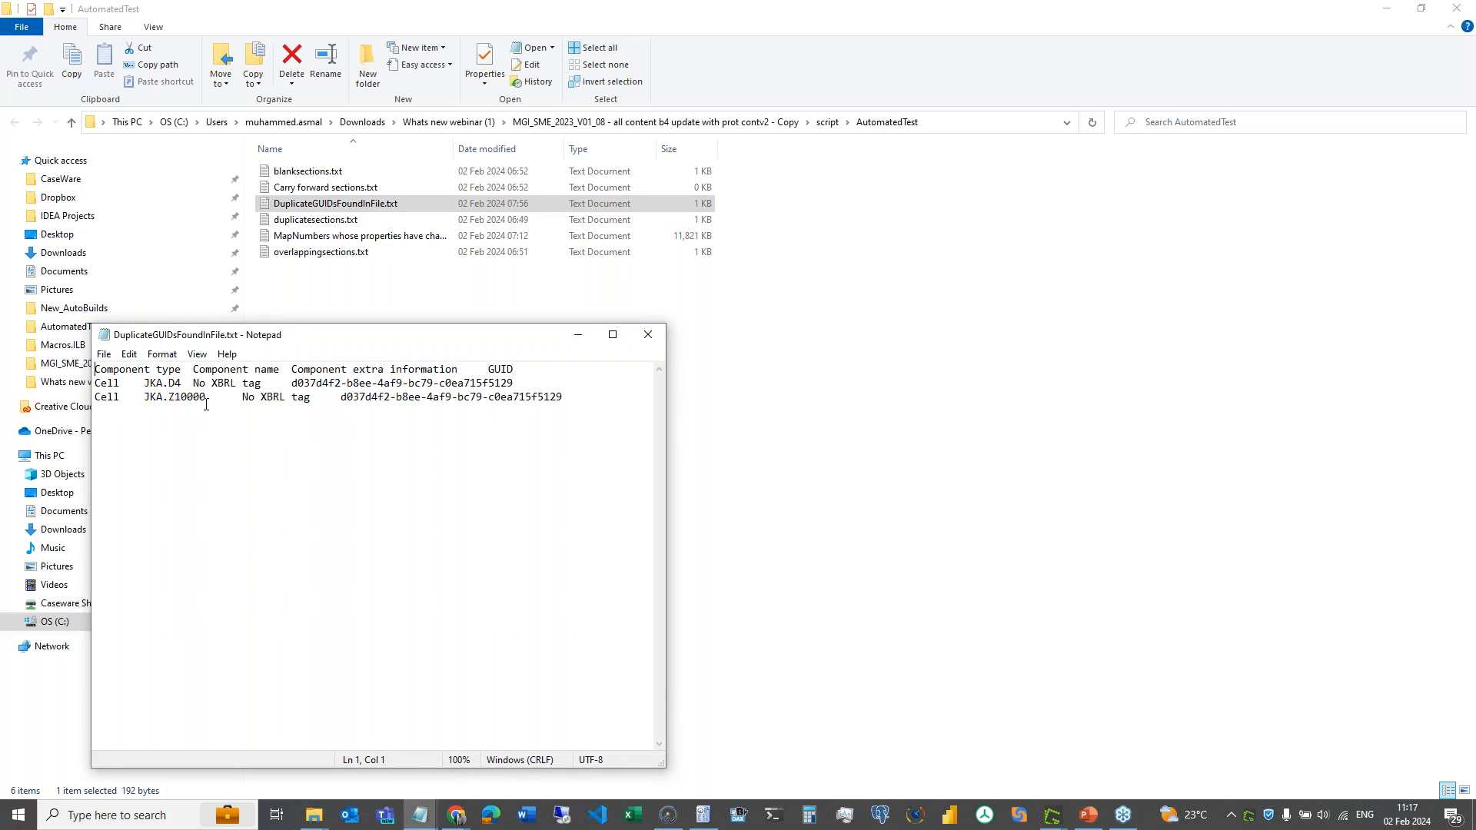
{"action": "double_click", "coordinate": [115, 384]}
{"action": "double_click", "coordinate": [100, 398]}
{"action": "left_click_drag", "start_coordinate": [342, 397], "coordinate": [293, 382]}
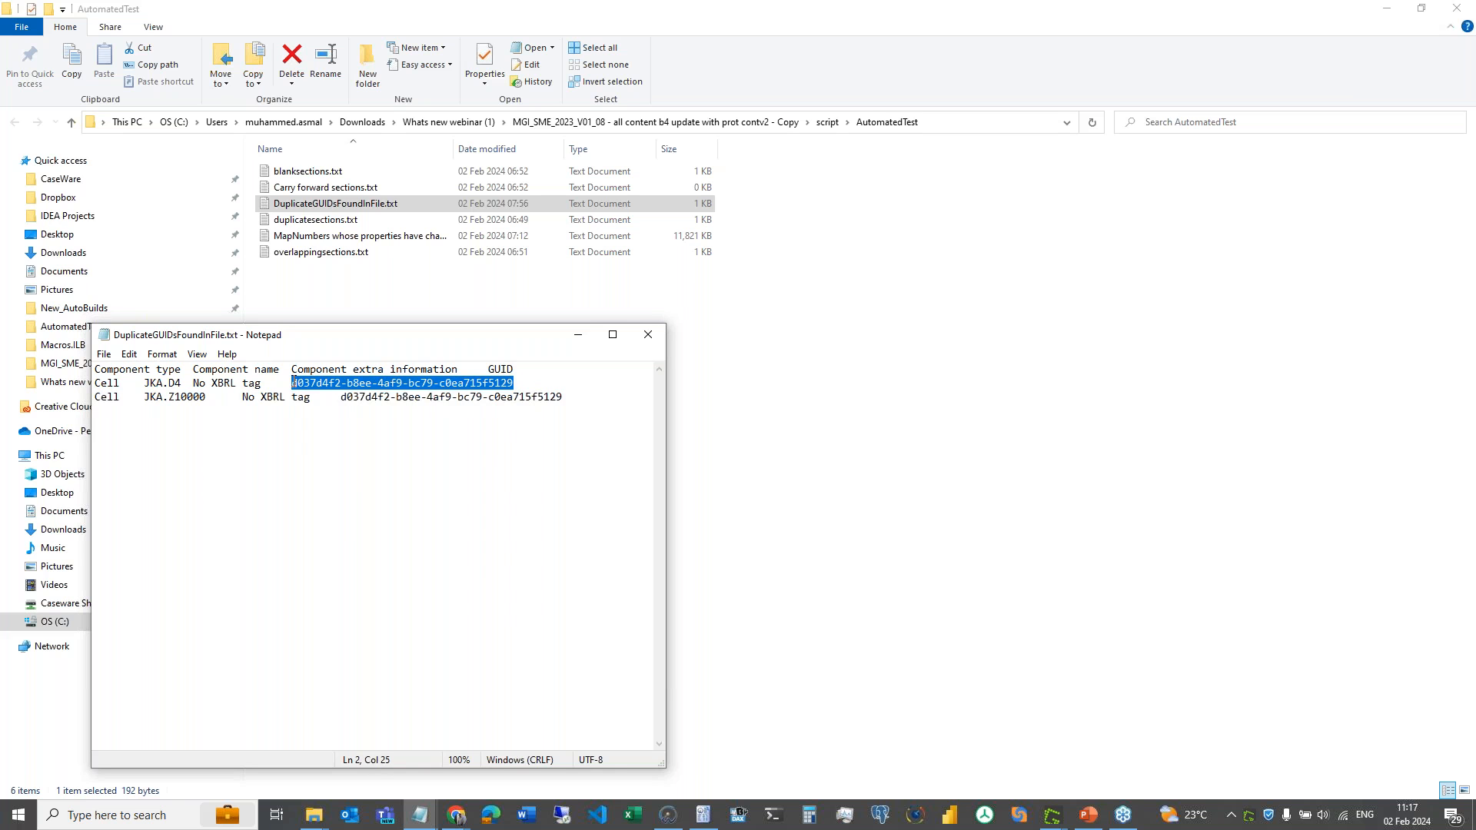
{"action": "left_click", "coordinate": [342, 397]}
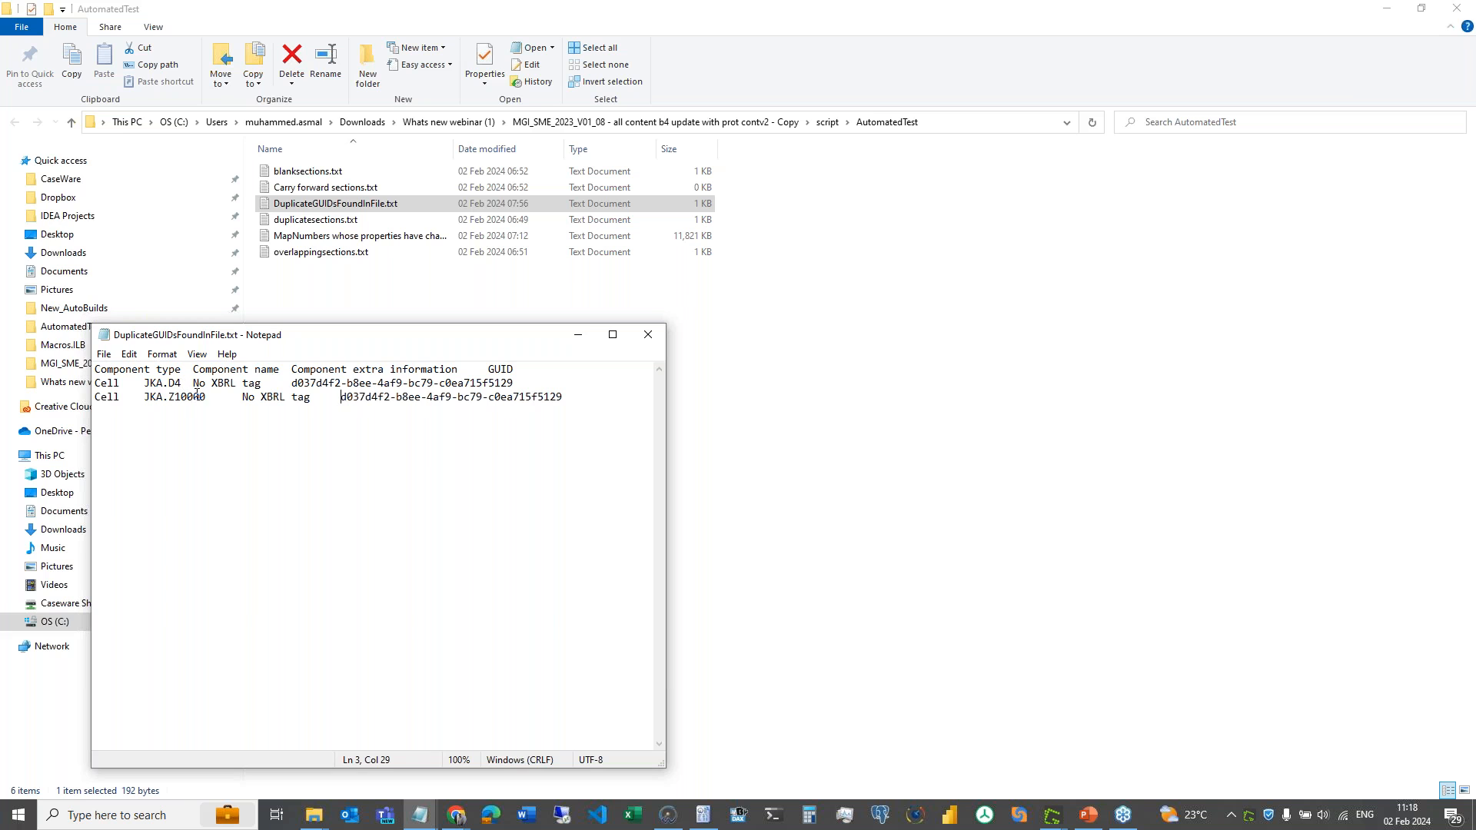
{"action": "left_click_drag", "start_coordinate": [190, 399], "coordinate": [145, 403]}
{"action": "key", "text": "ctrl+c"}
{"action": "left_click", "coordinate": [702, 815]}
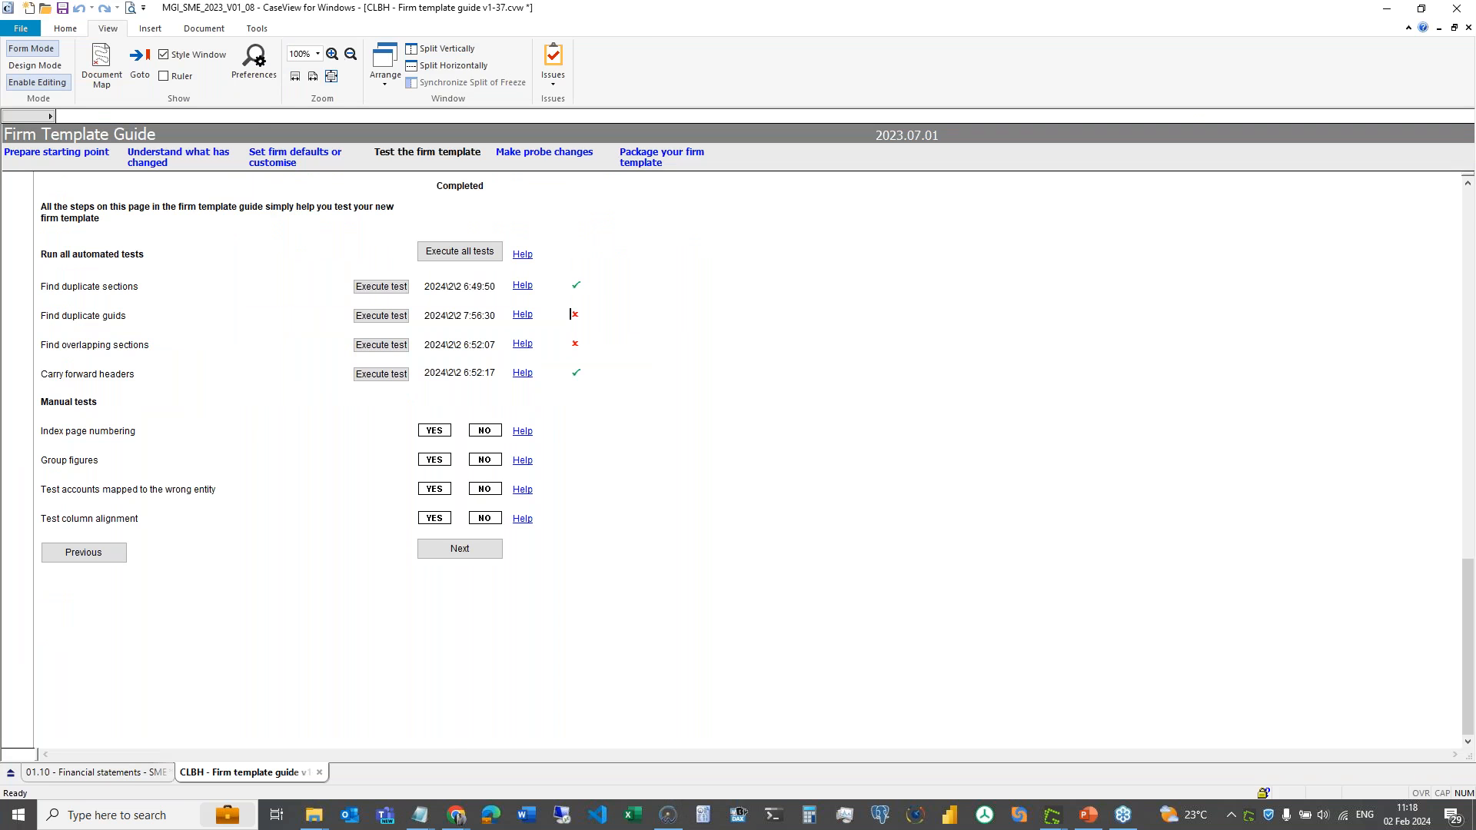
- Put the 01.10 Financial statements in design mode and check both duplicate-GUID entries' component types
{"action": "left_click", "coordinate": [96, 772]}
{"action": "left_click", "coordinate": [35, 66]}
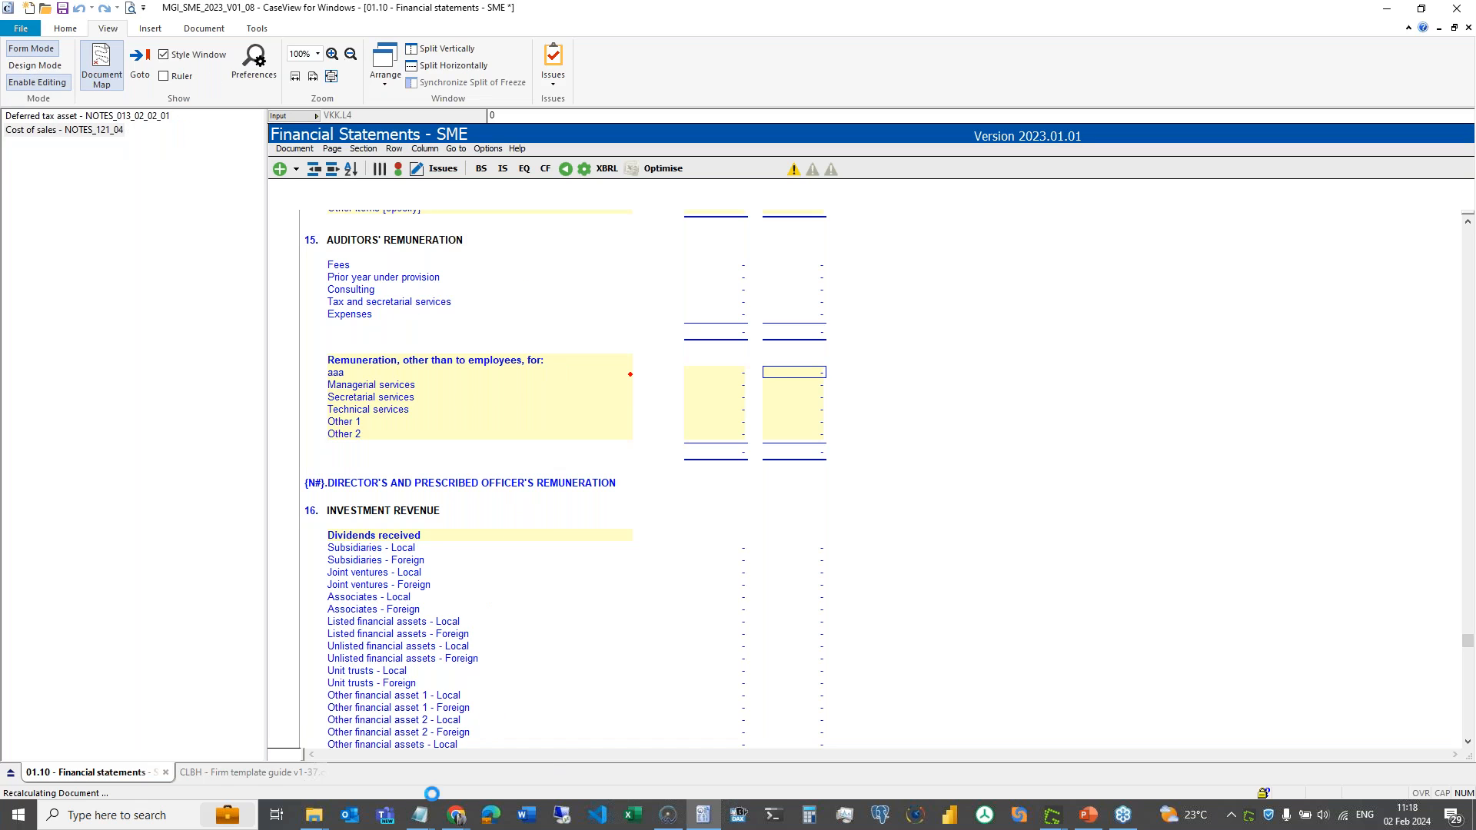
{"action": "mouse_move", "coordinate": [420, 815]}
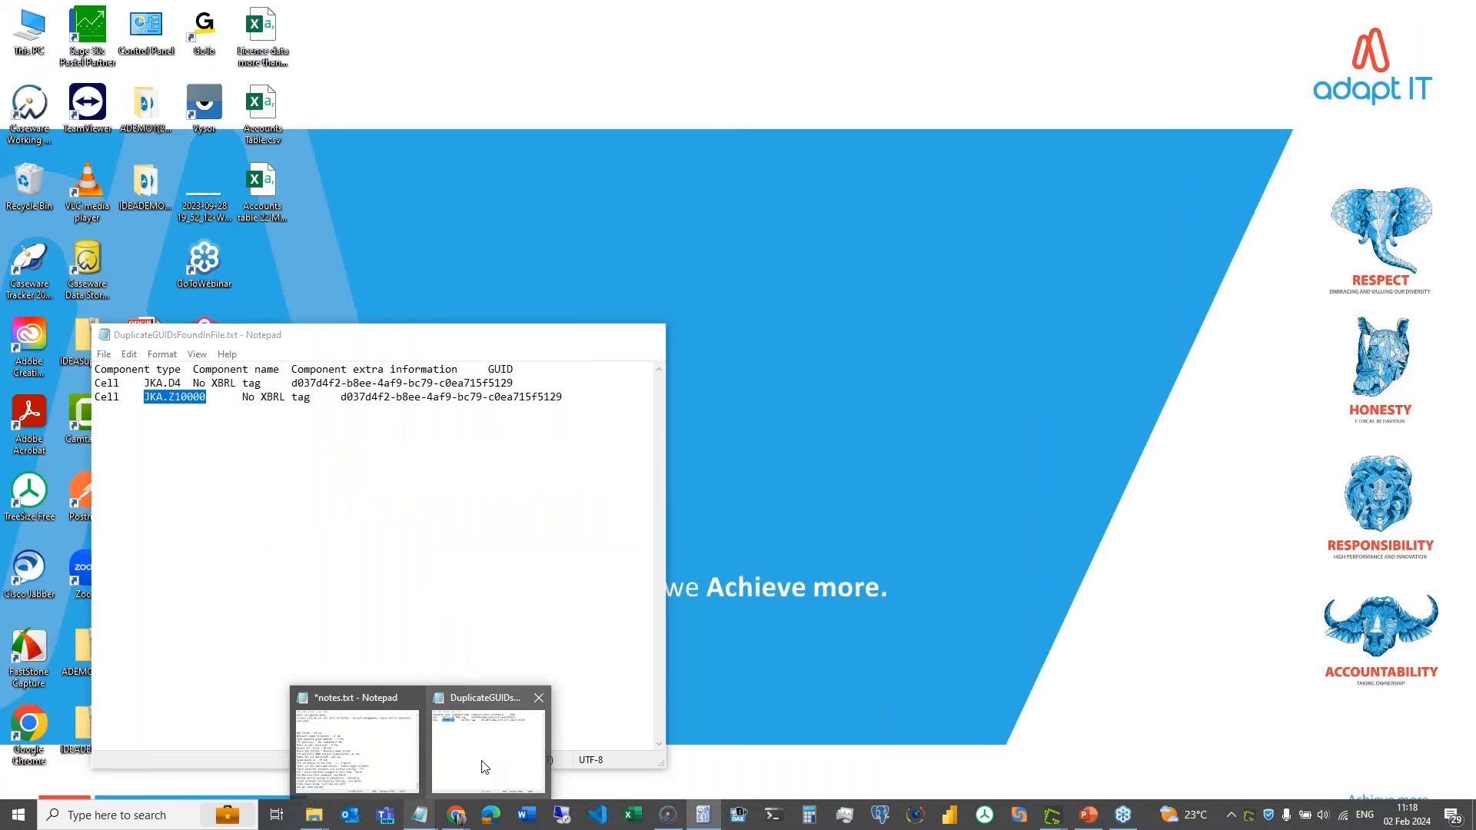
{"action": "left_click", "coordinate": [481, 759]}
{"action": "double_click", "coordinate": [110, 383]}
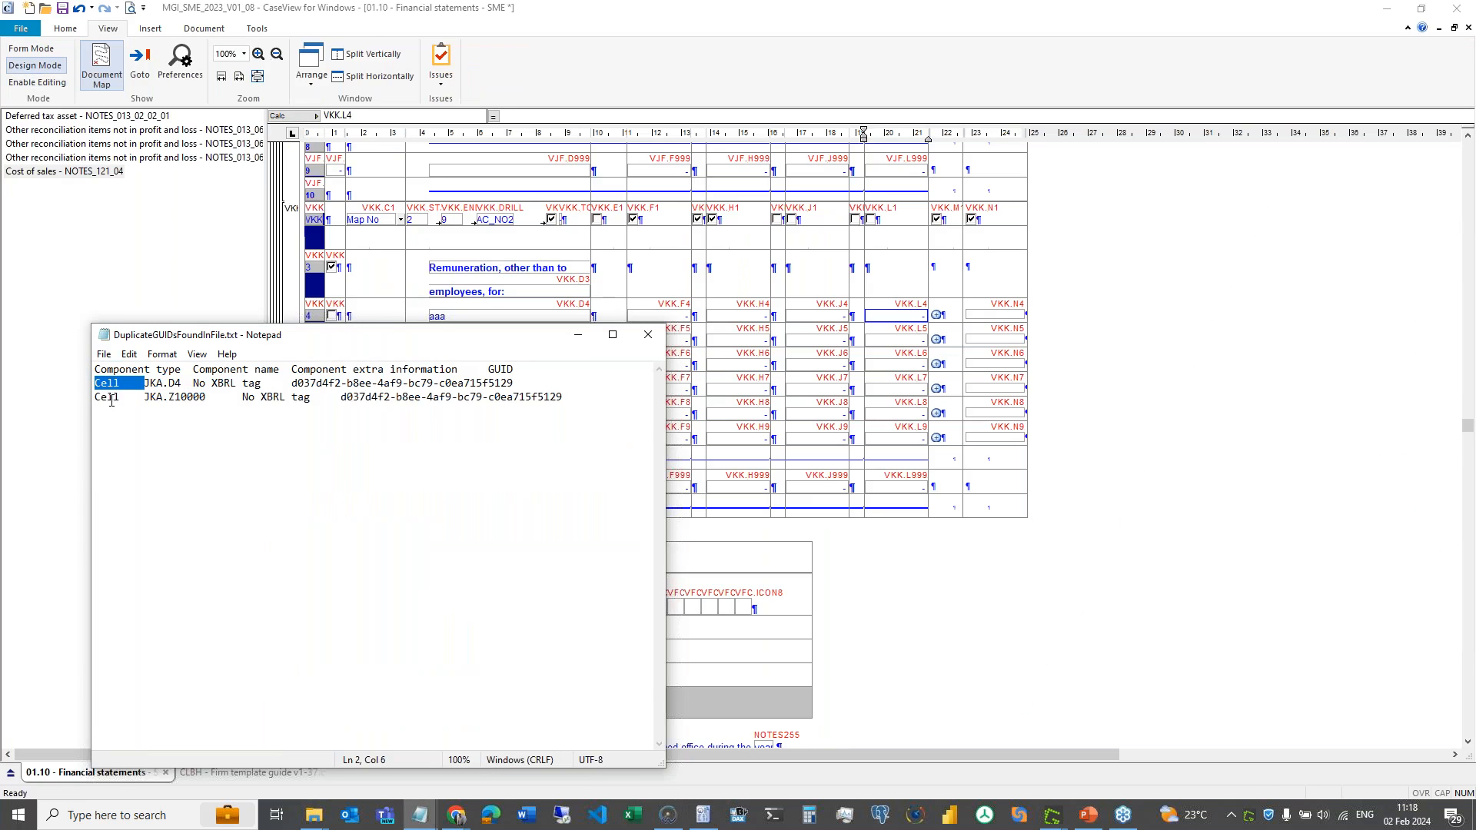
{"action": "double_click", "coordinate": [112, 400]}
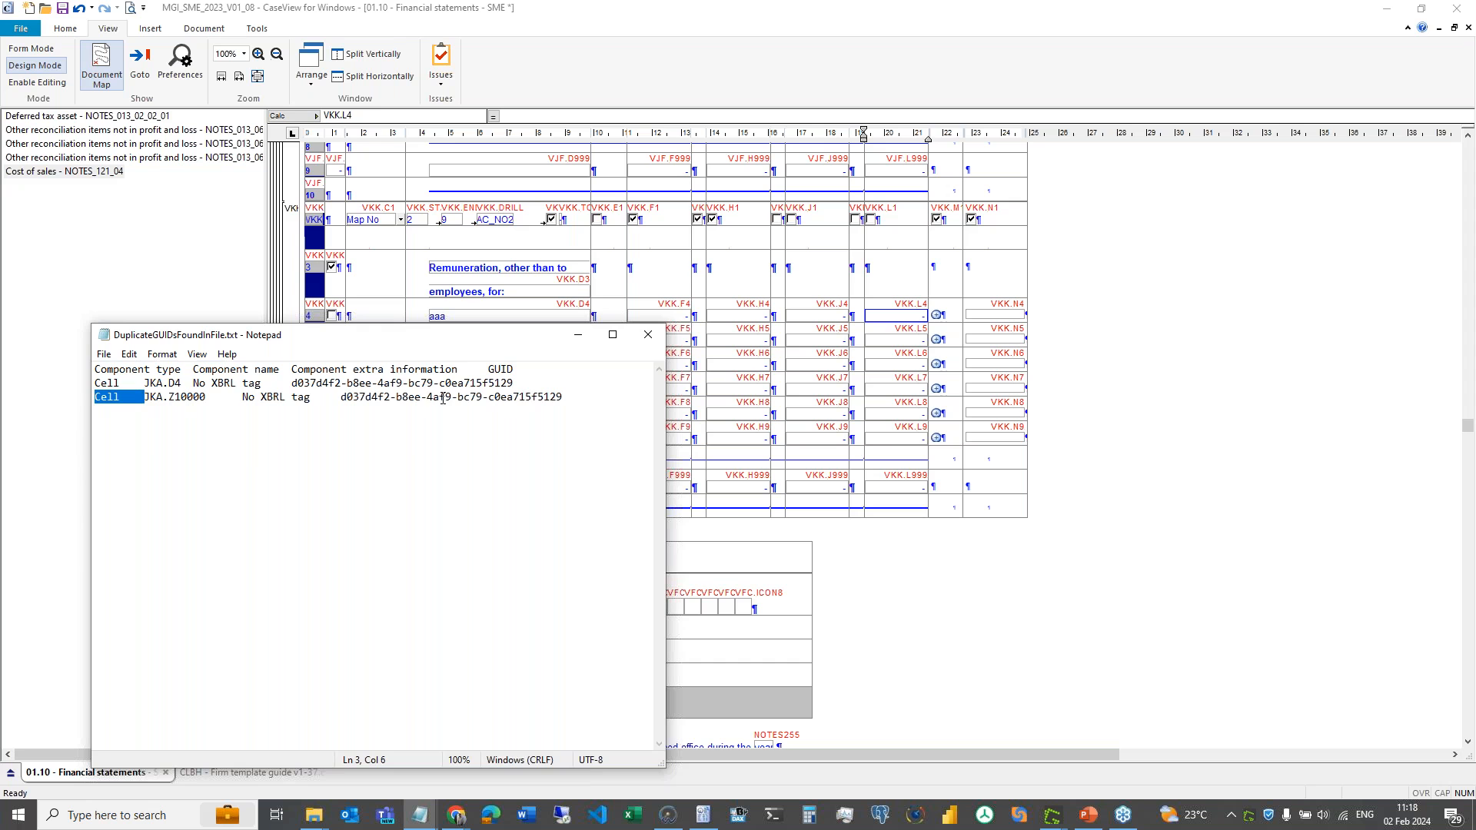
{"action": "left_click", "coordinate": [1113, 273]}
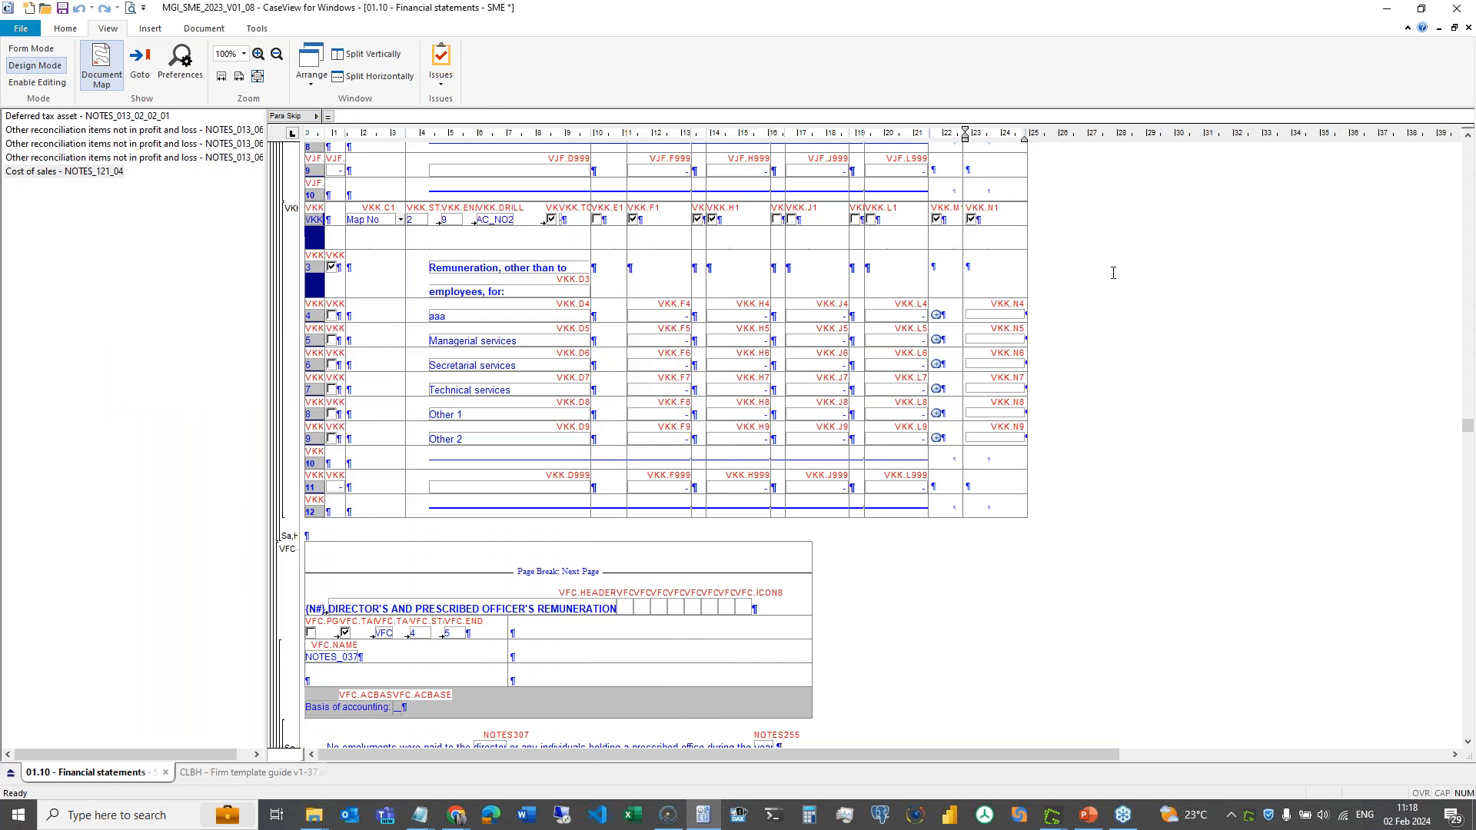
- Search the financial statements' cells for JKA.Z10000 and jump to it
{"action": "key", "text": "ctrl+f"}
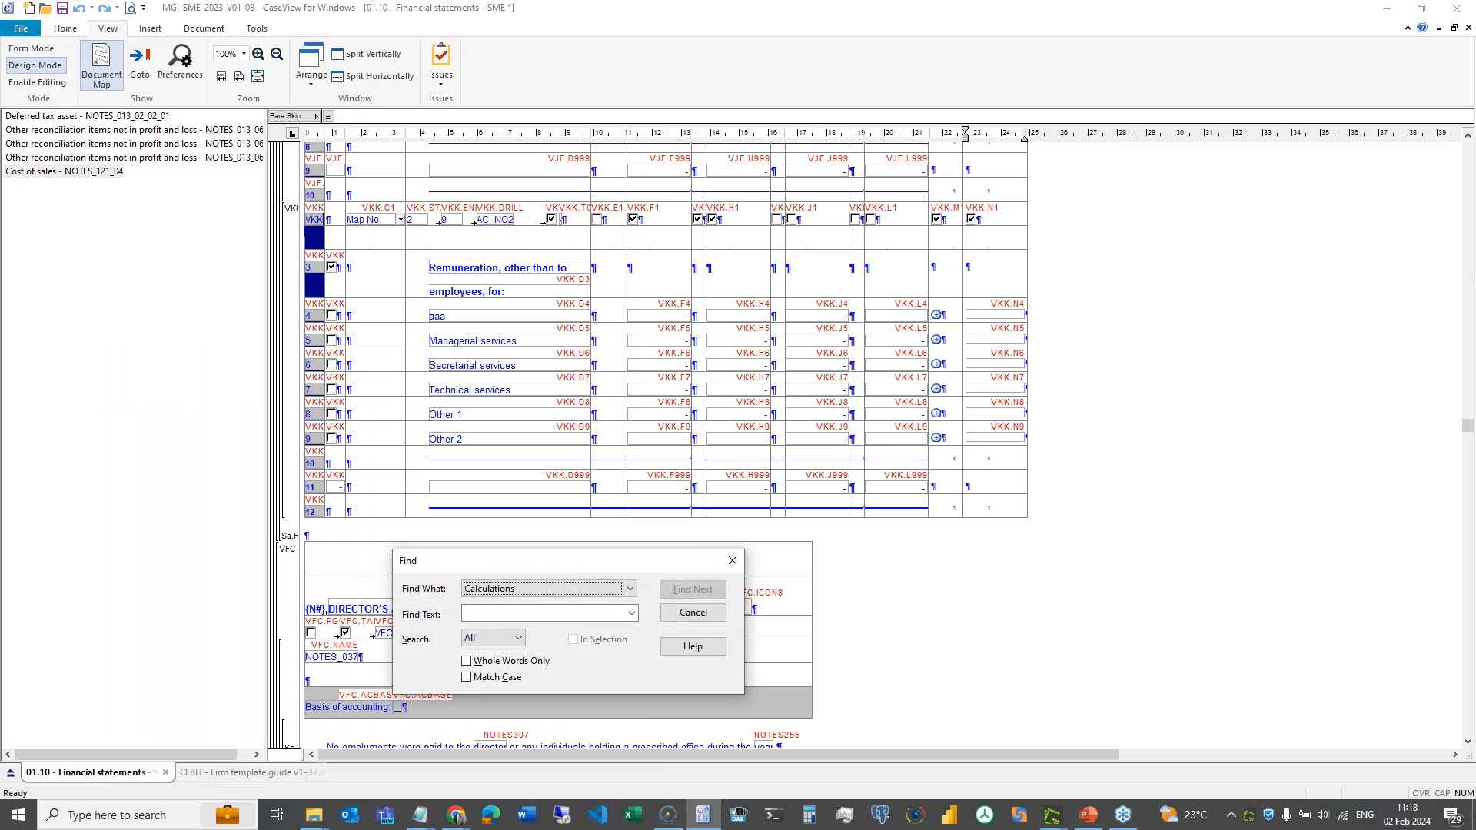
{"action": "key", "text": "Tab"}
{"action": "key", "text": "ctrl+v"}
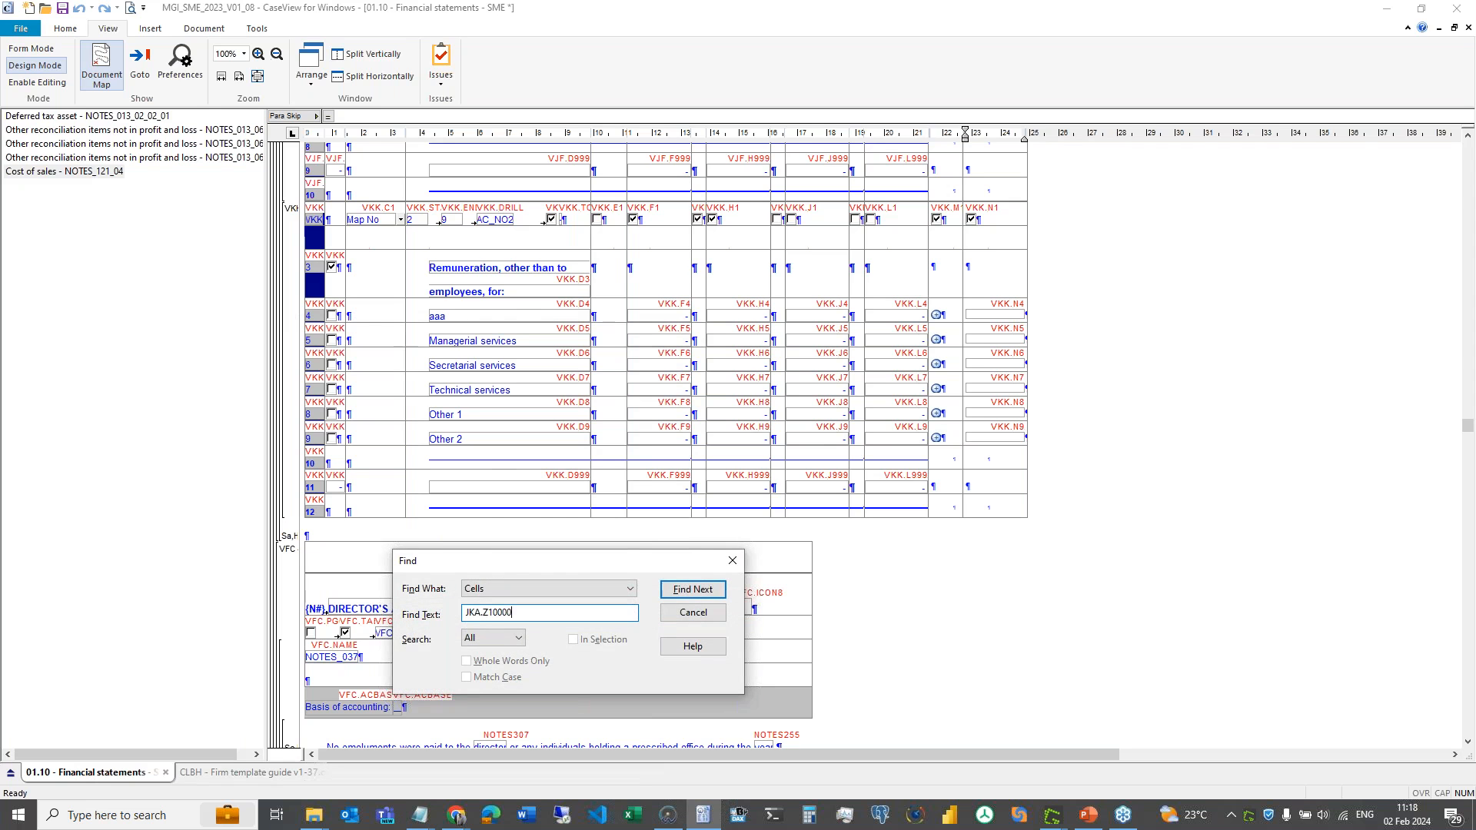
{"action": "left_click", "coordinate": [678, 590]}
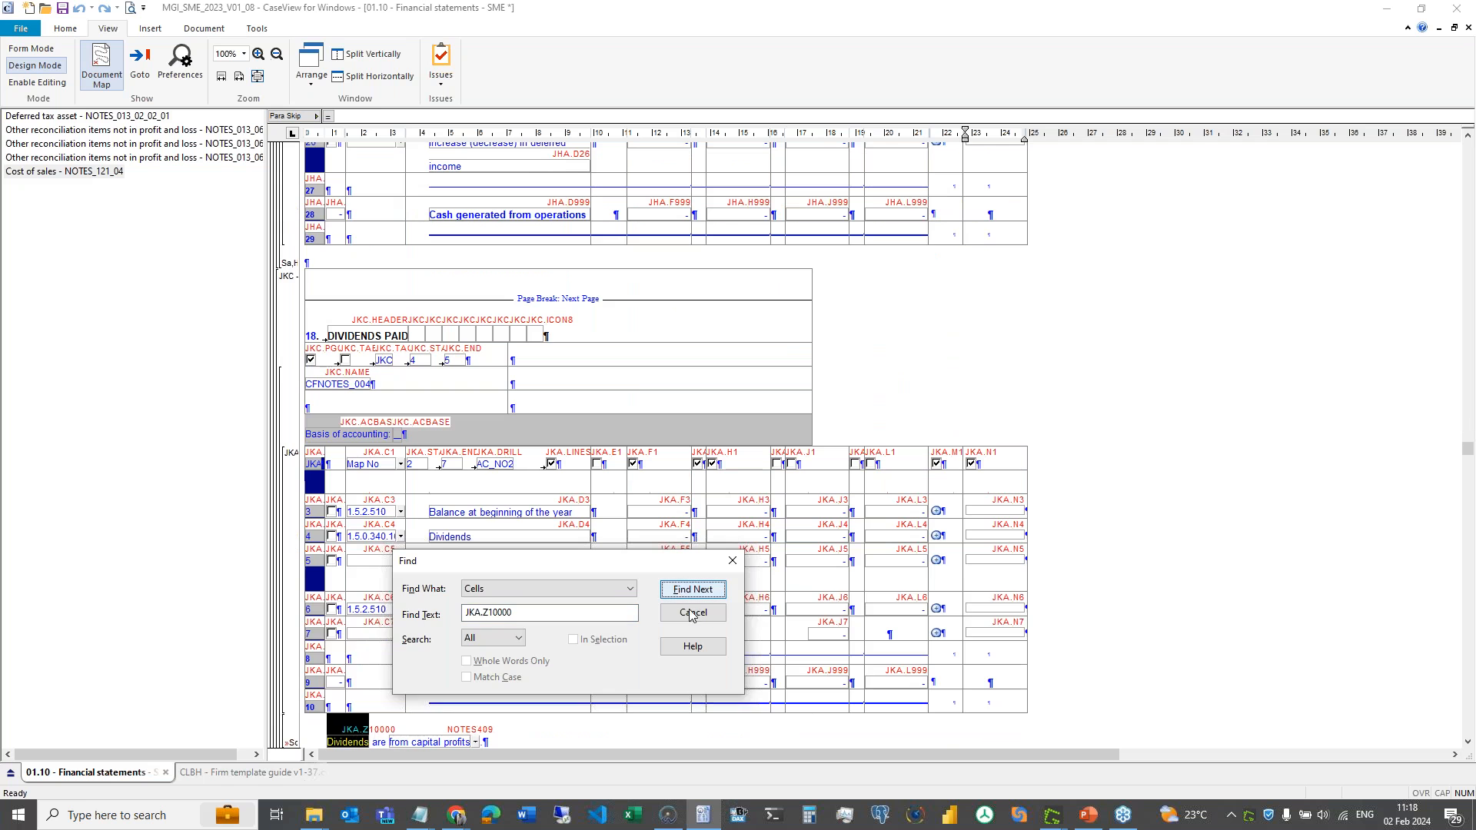
{"action": "left_click", "coordinate": [693, 612]}
{"action": "scroll", "coordinate": [666, 446], "scroll_direction": "down", "scroll_amount": 3}
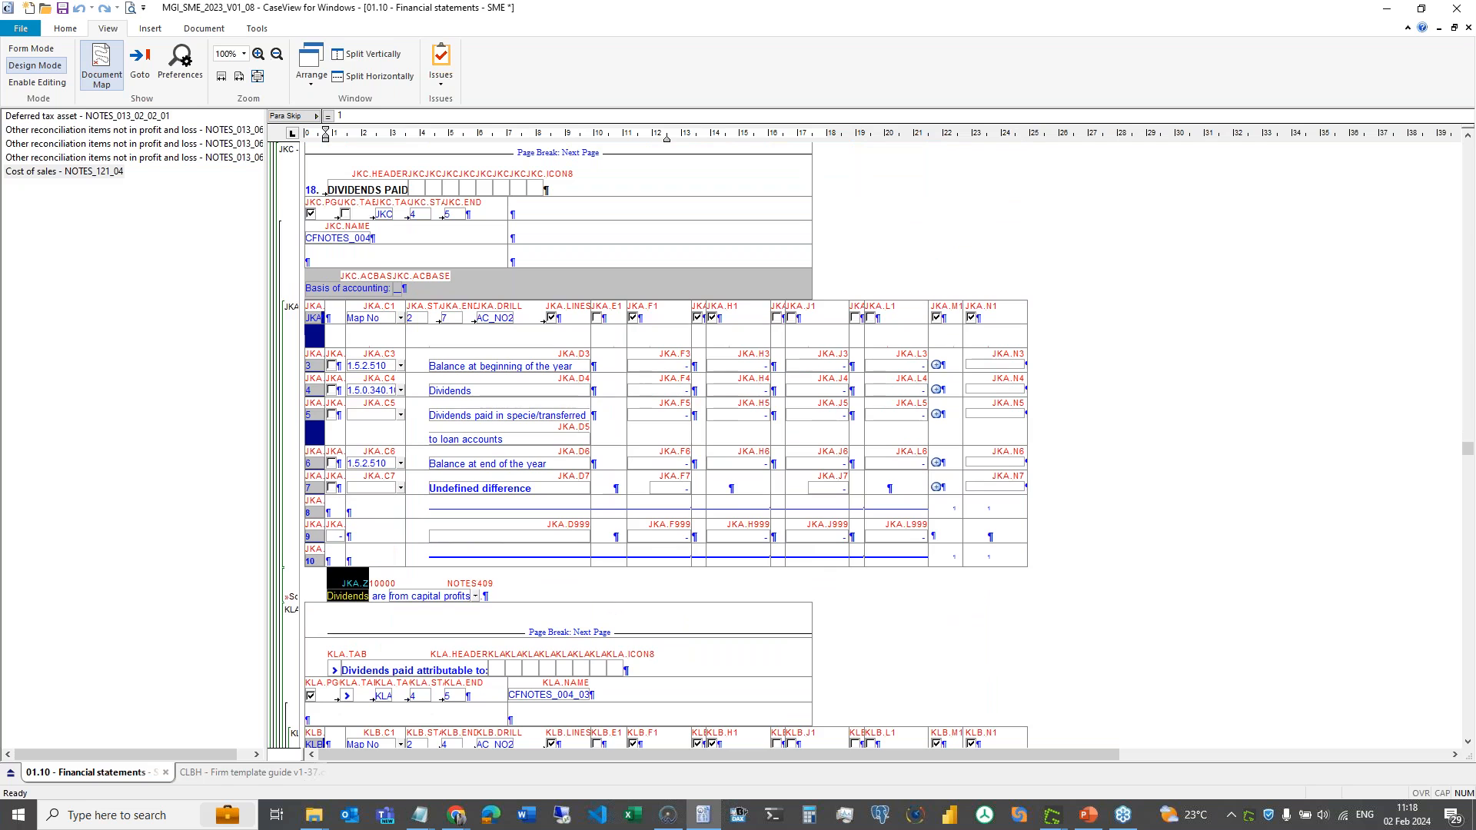
- Select the 'Dividends are from capital profits' field JKA.Z10000, comparing it against cell JKA.D4
{"action": "left_click", "coordinate": [355, 599]}
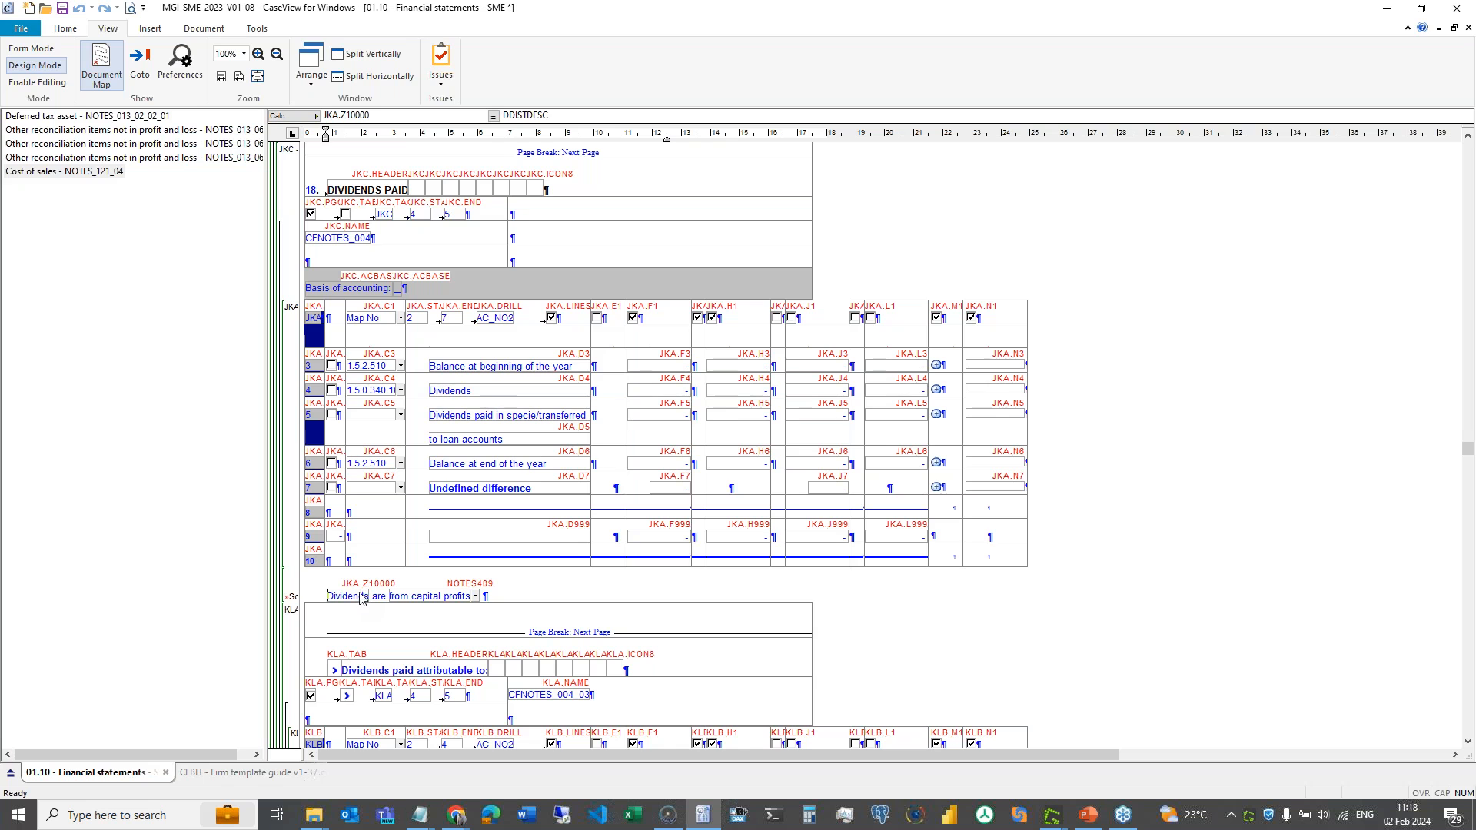
{"action": "left_click", "coordinate": [349, 599]}
{"action": "right_click", "coordinate": [348, 599]}
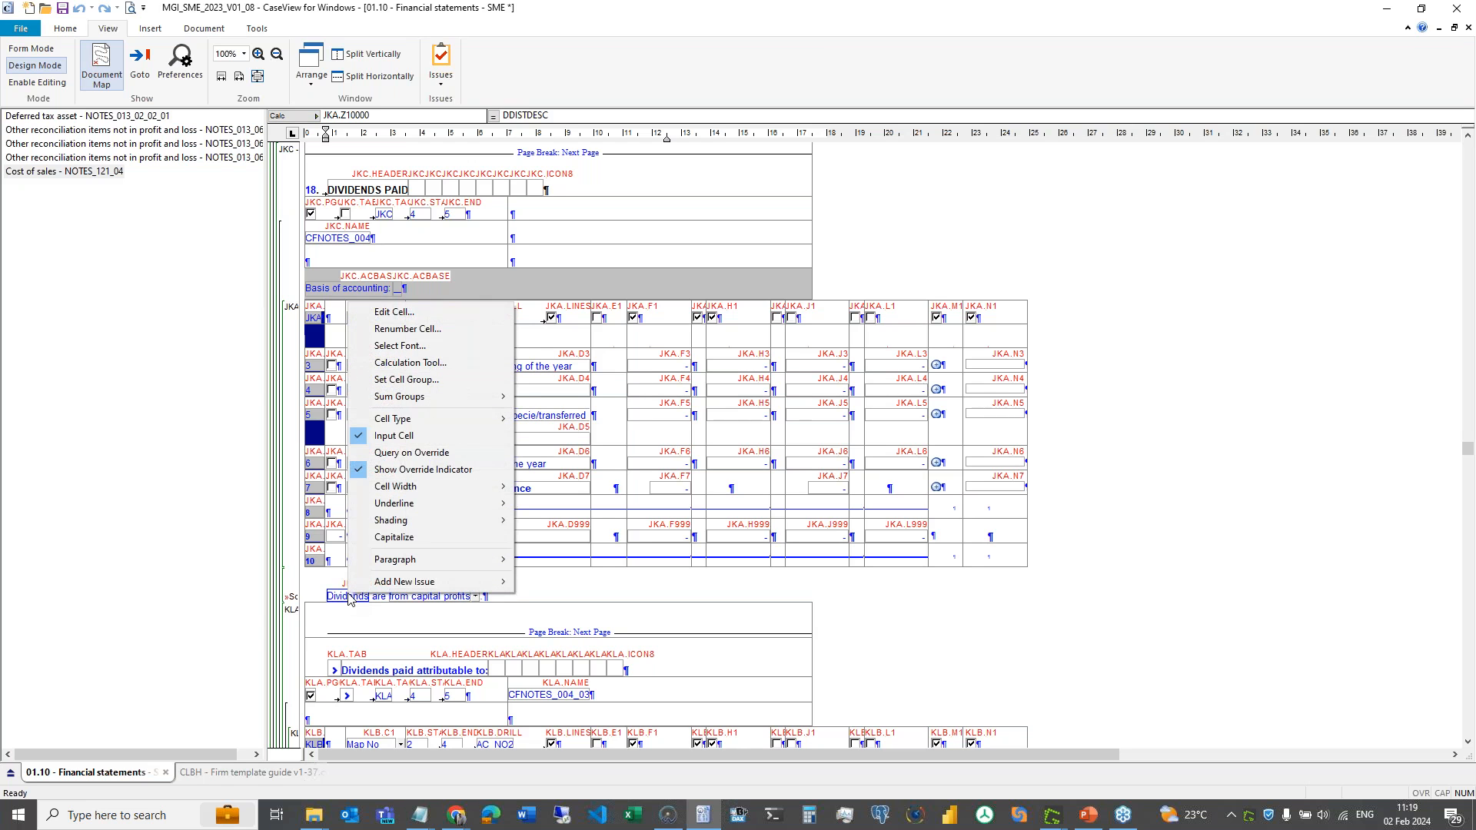
{"action": "mouse_move", "coordinate": [451, 560]}
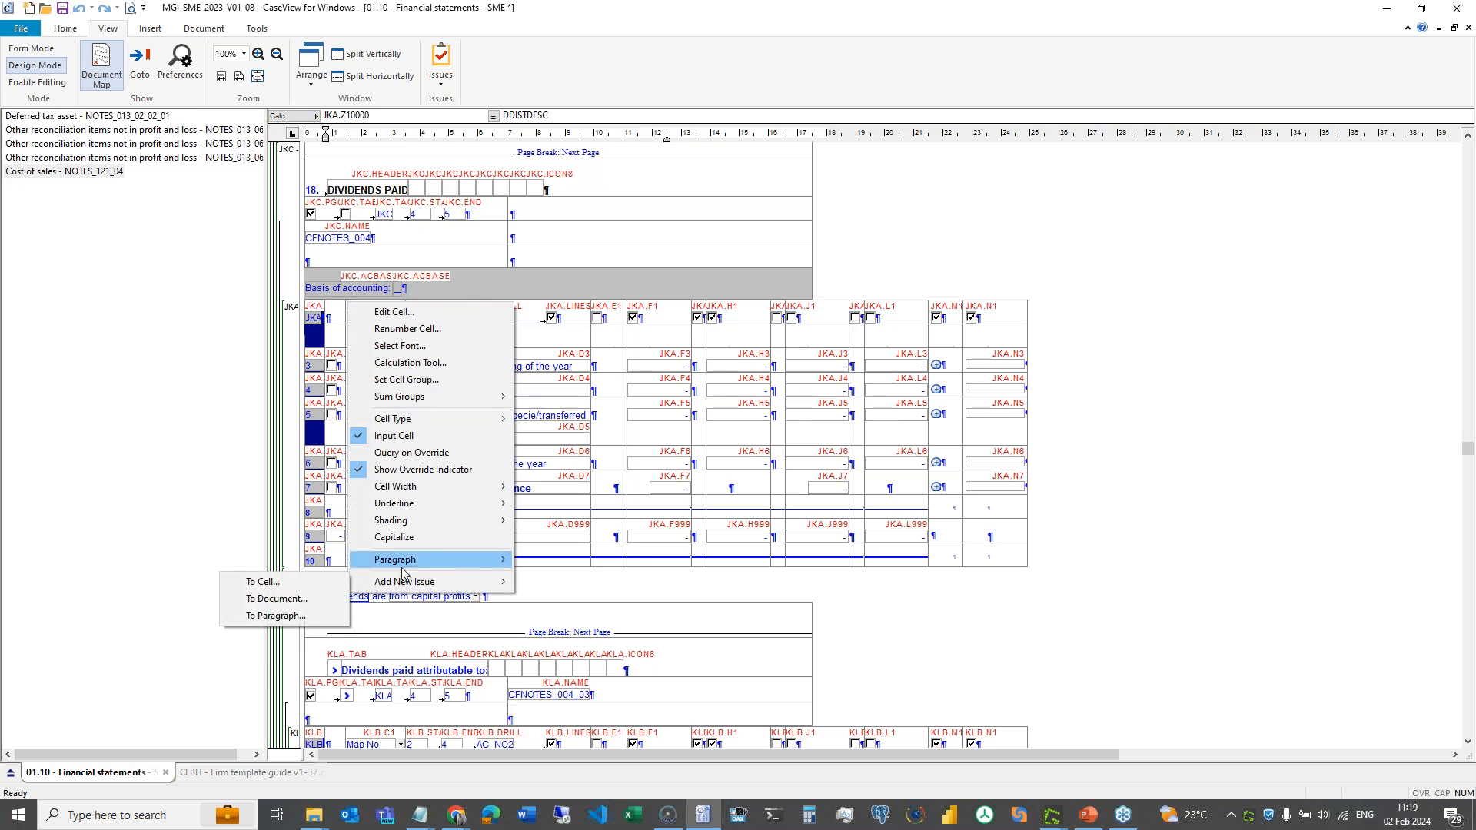
{"action": "left_click", "coordinate": [575, 577]}
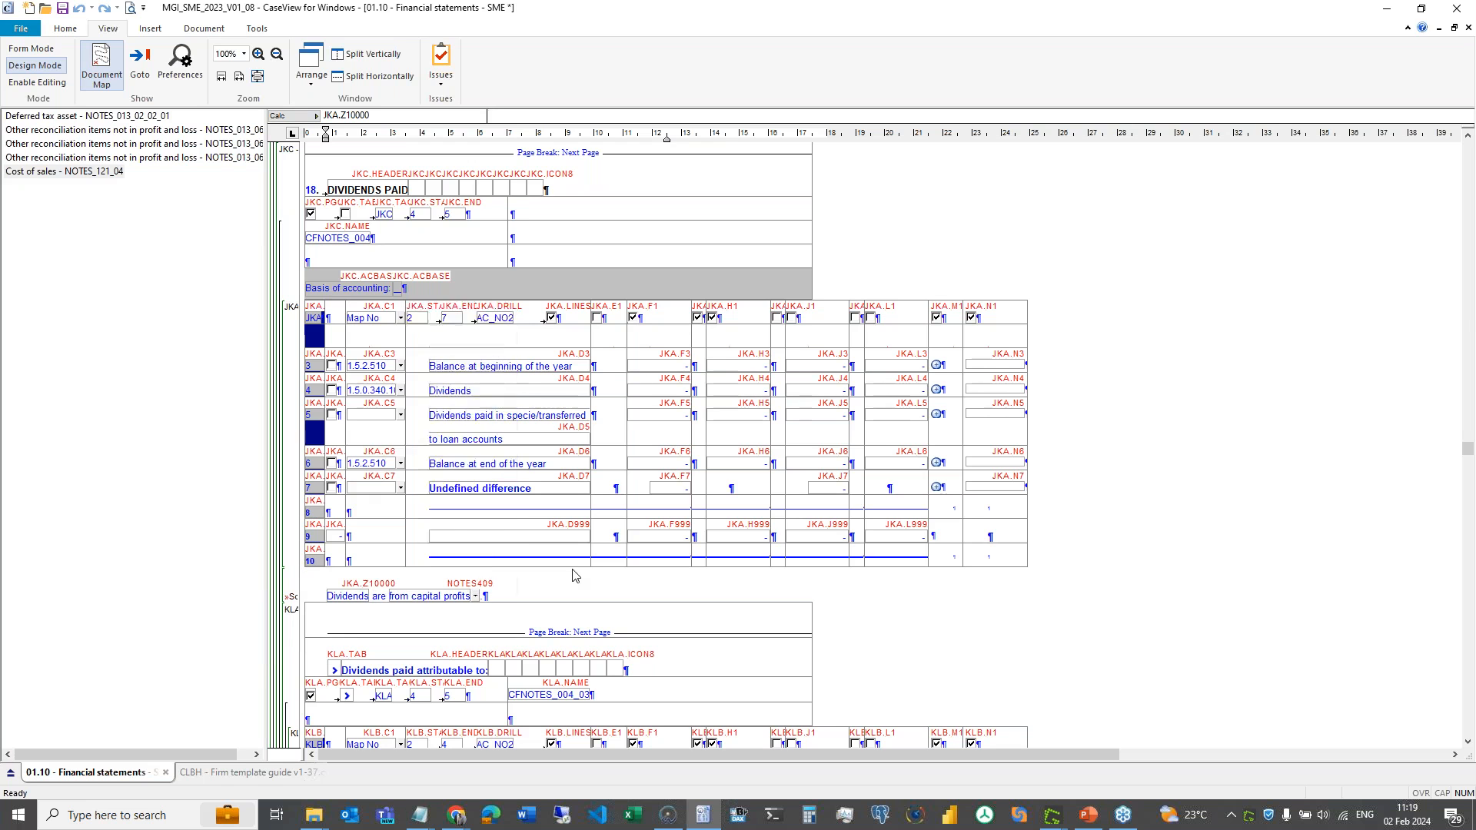
{"action": "left_click", "coordinate": [355, 597]}
{"action": "left_click", "coordinate": [429, 817]}
{"action": "left_click", "coordinate": [477, 775]}
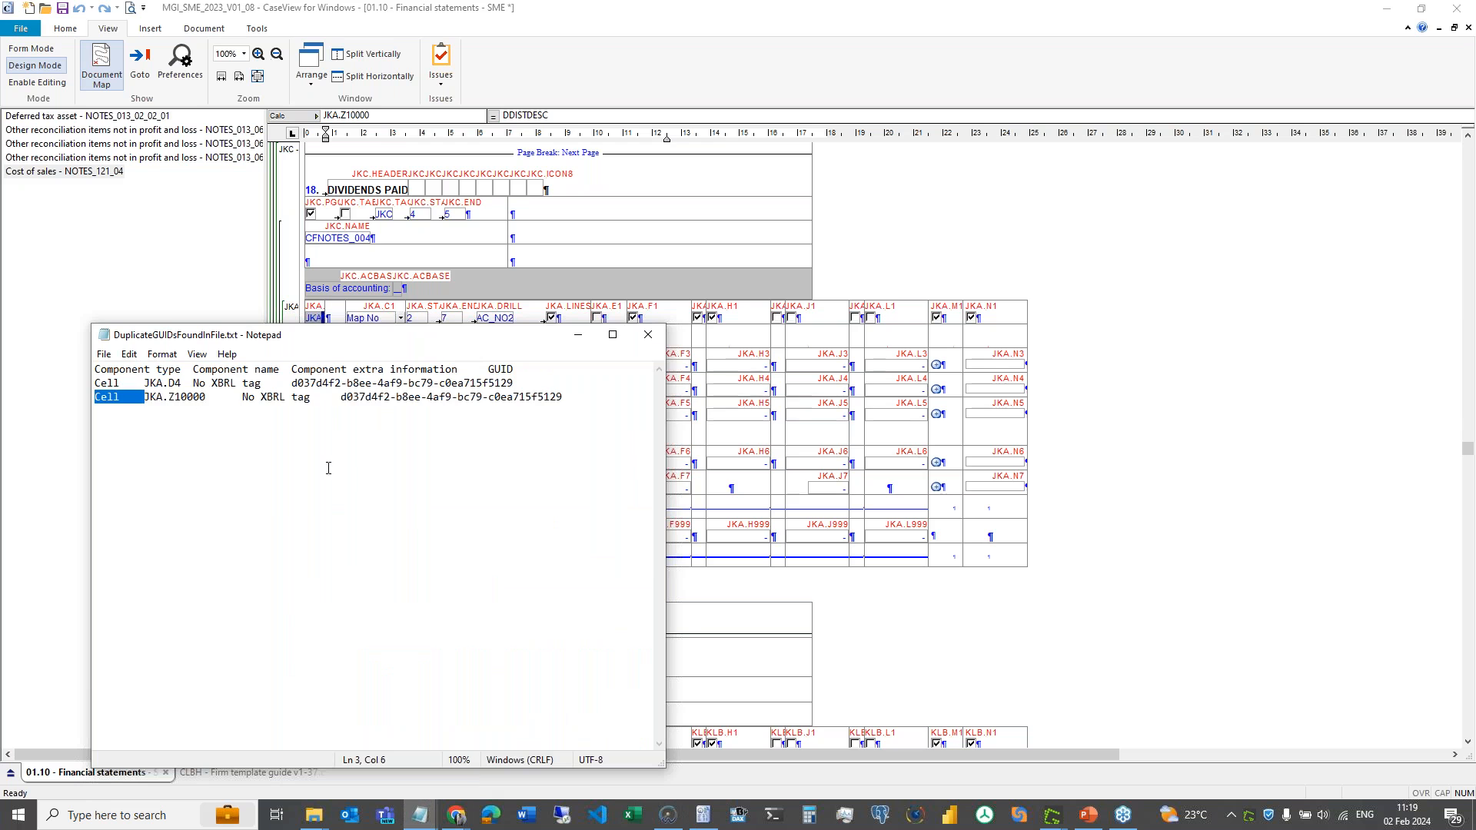
{"action": "left_click", "coordinate": [814, 415]}
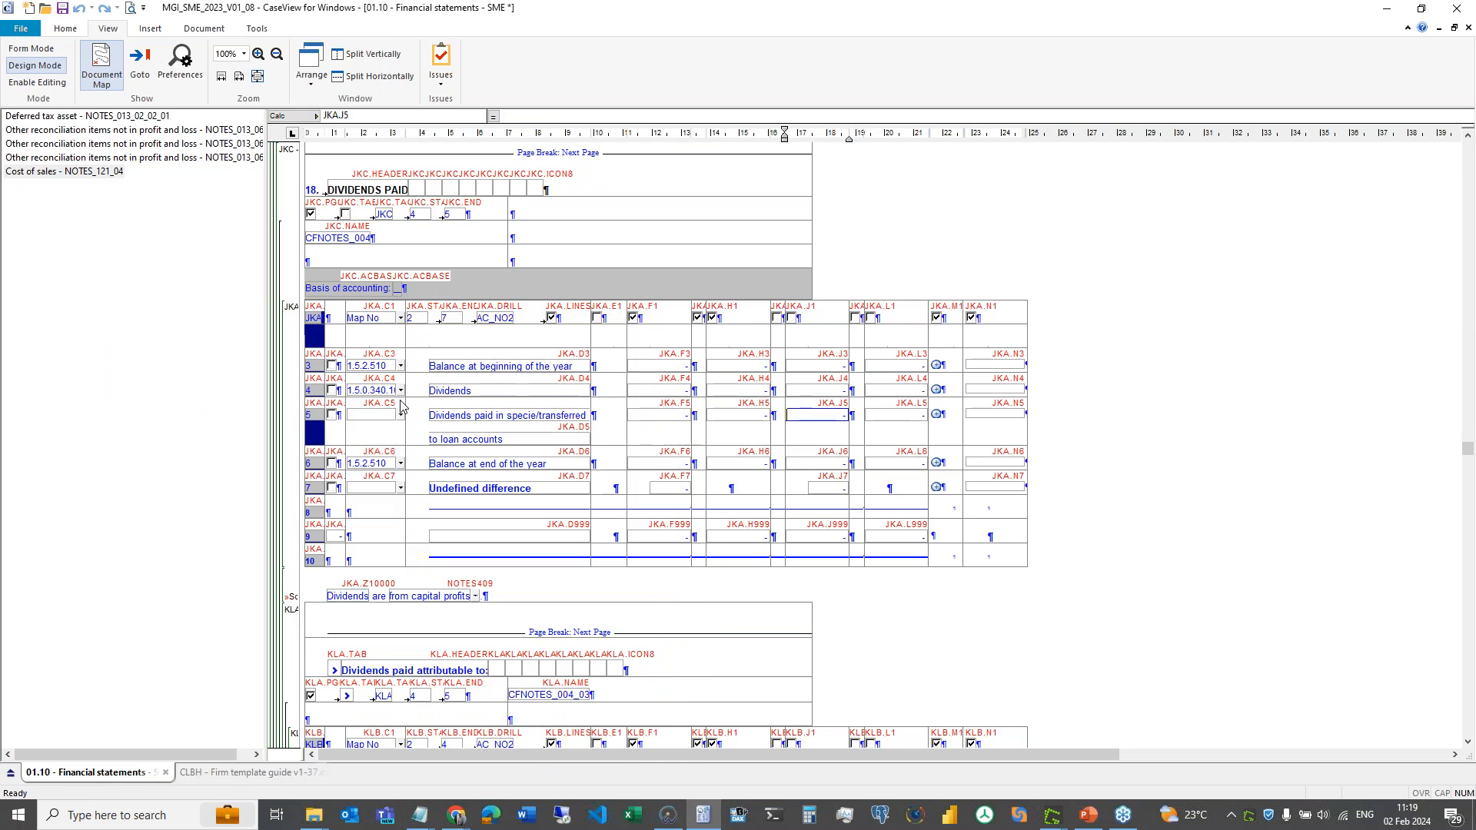
{"action": "left_click", "coordinate": [529, 396]}
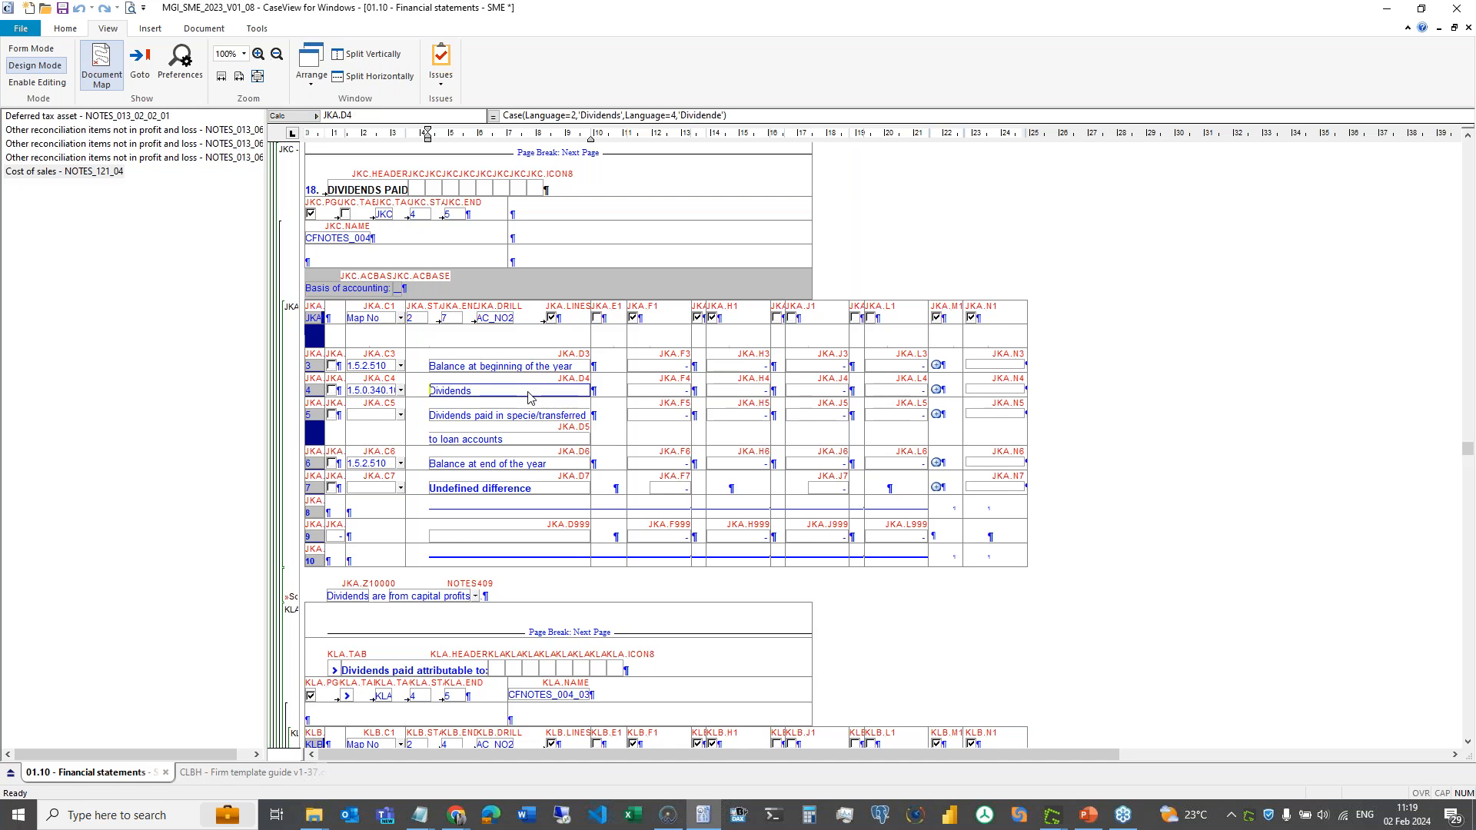
{"action": "left_click", "coordinate": [365, 597]}
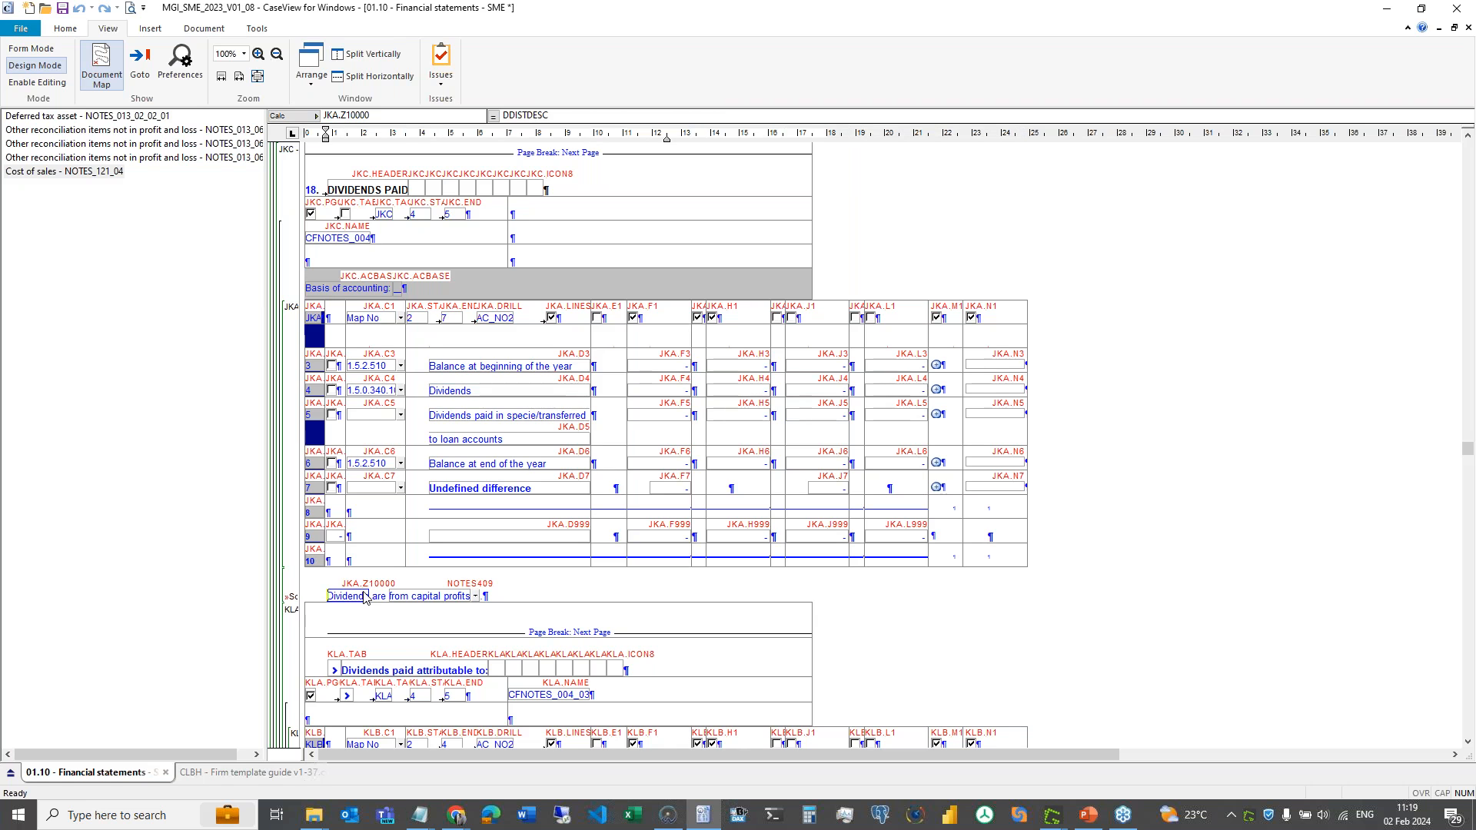
- Delete the GUID row from cell JKA.Z10000's custom properties and confirm with OK
{"action": "double_click", "coordinate": [364, 598]}
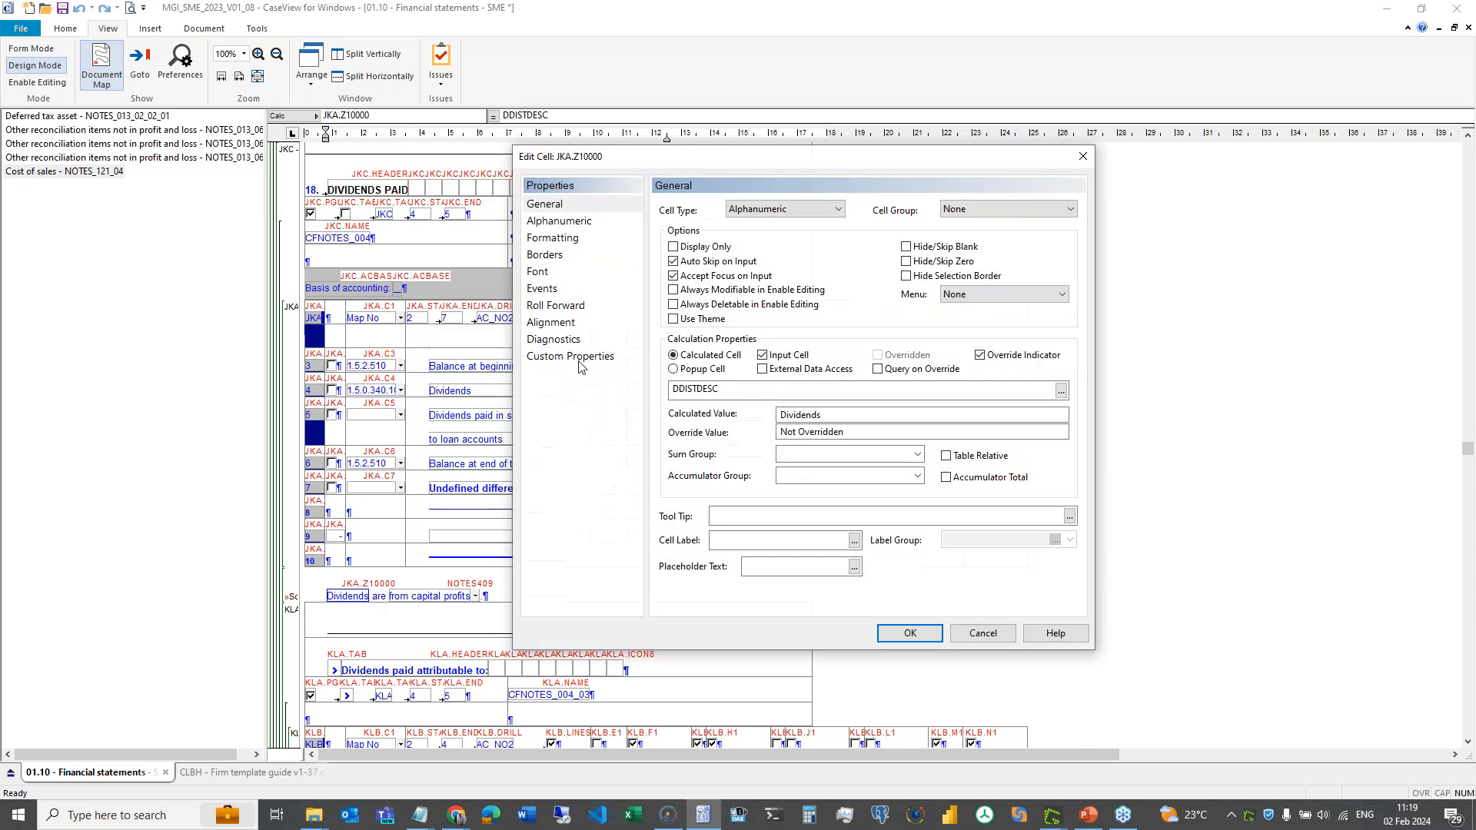
{"action": "left_click", "coordinate": [578, 355]}
{"action": "left_click", "coordinate": [707, 232]}
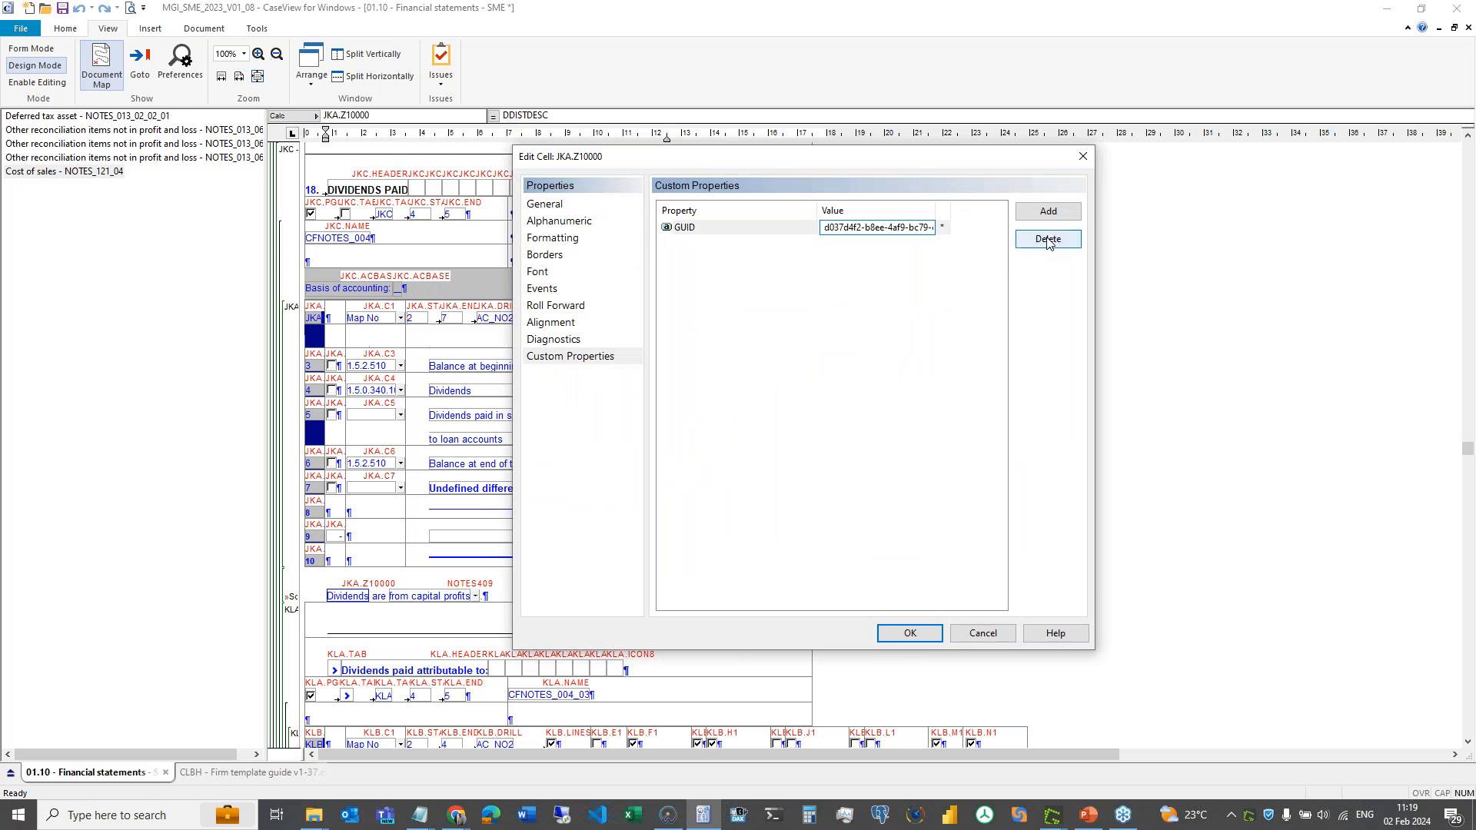
{"action": "left_click", "coordinate": [1042, 238]}
{"action": "left_click", "coordinate": [909, 633]}
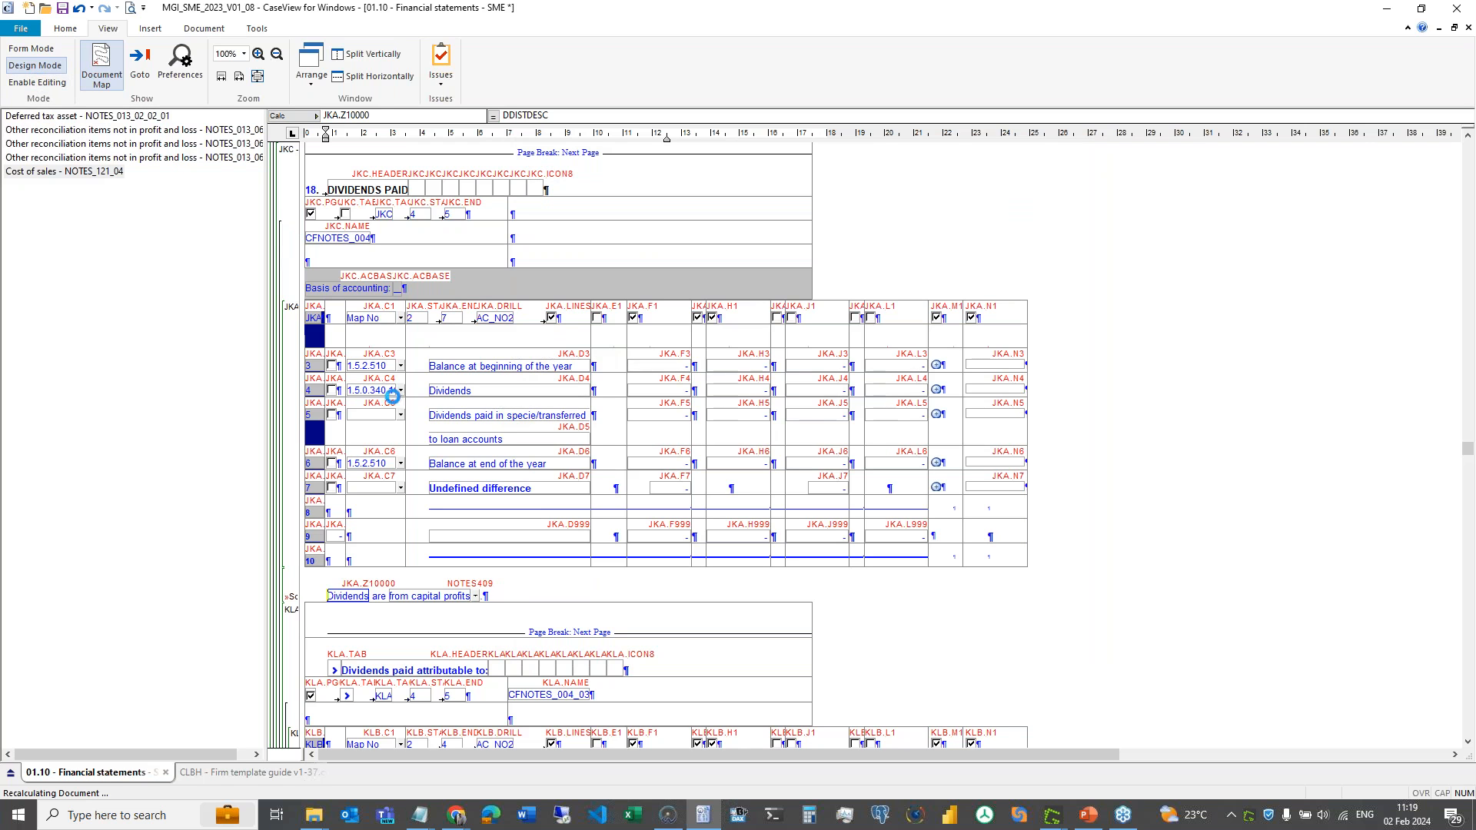
- Return the financial statements to form mode and save them
{"action": "left_click", "coordinate": [32, 49]}
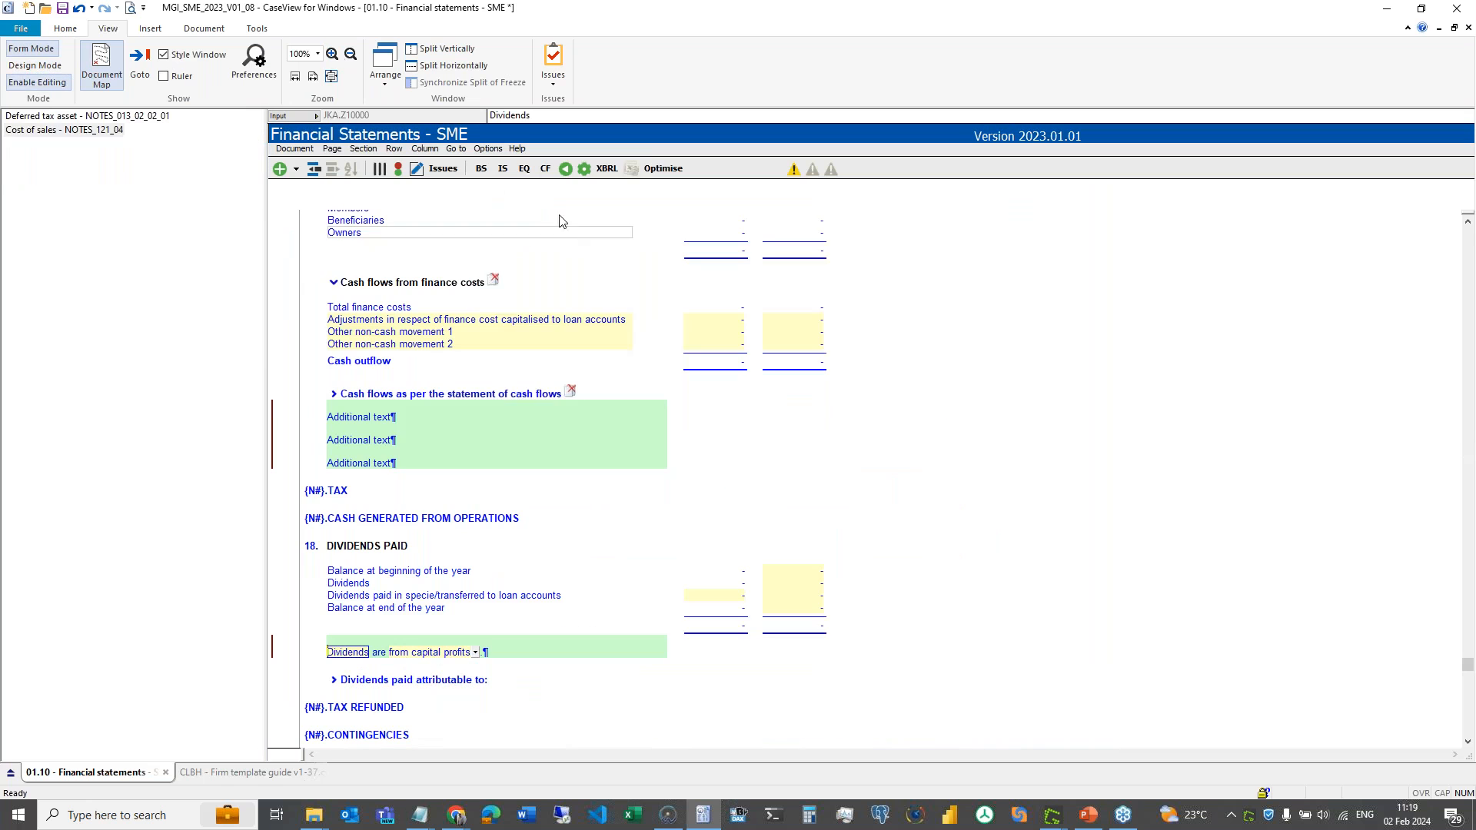
{"action": "left_click", "coordinate": [487, 149]}
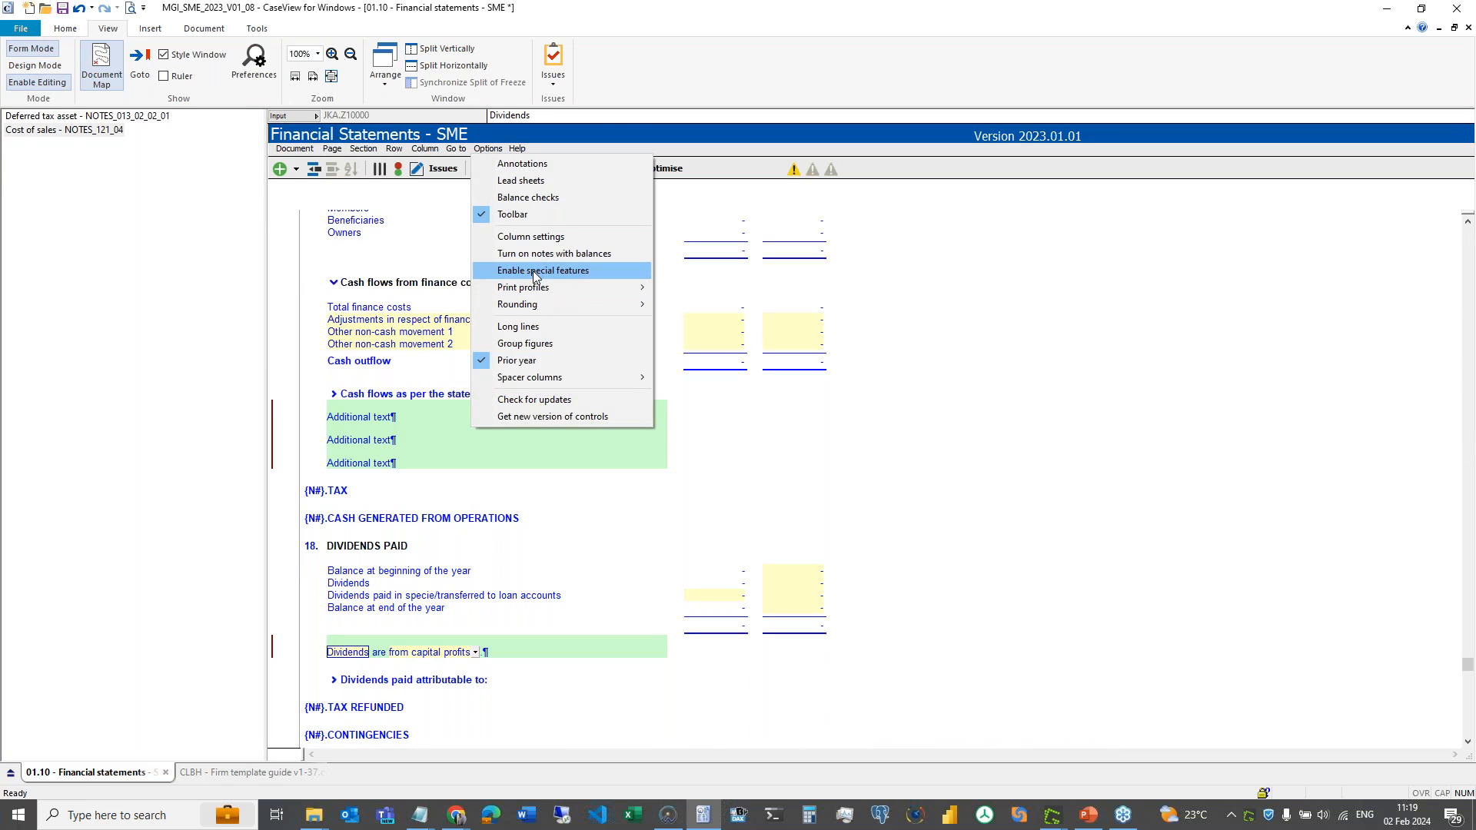
{"action": "left_click", "coordinate": [66, 8]}
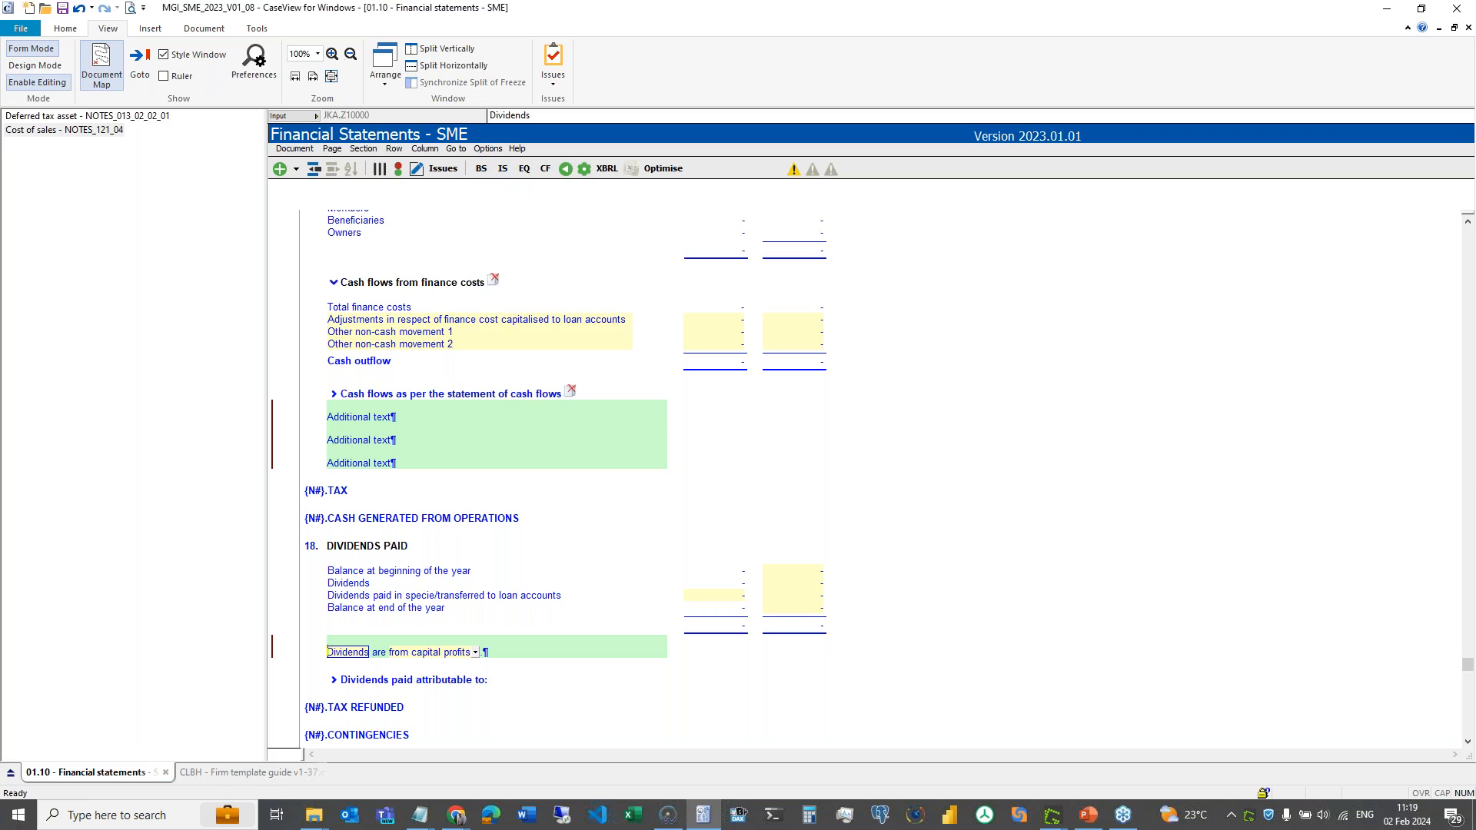
- Enable special features with the protection password, re-entering it after the incorrect-password error
{"action": "left_click", "coordinate": [487, 148]}
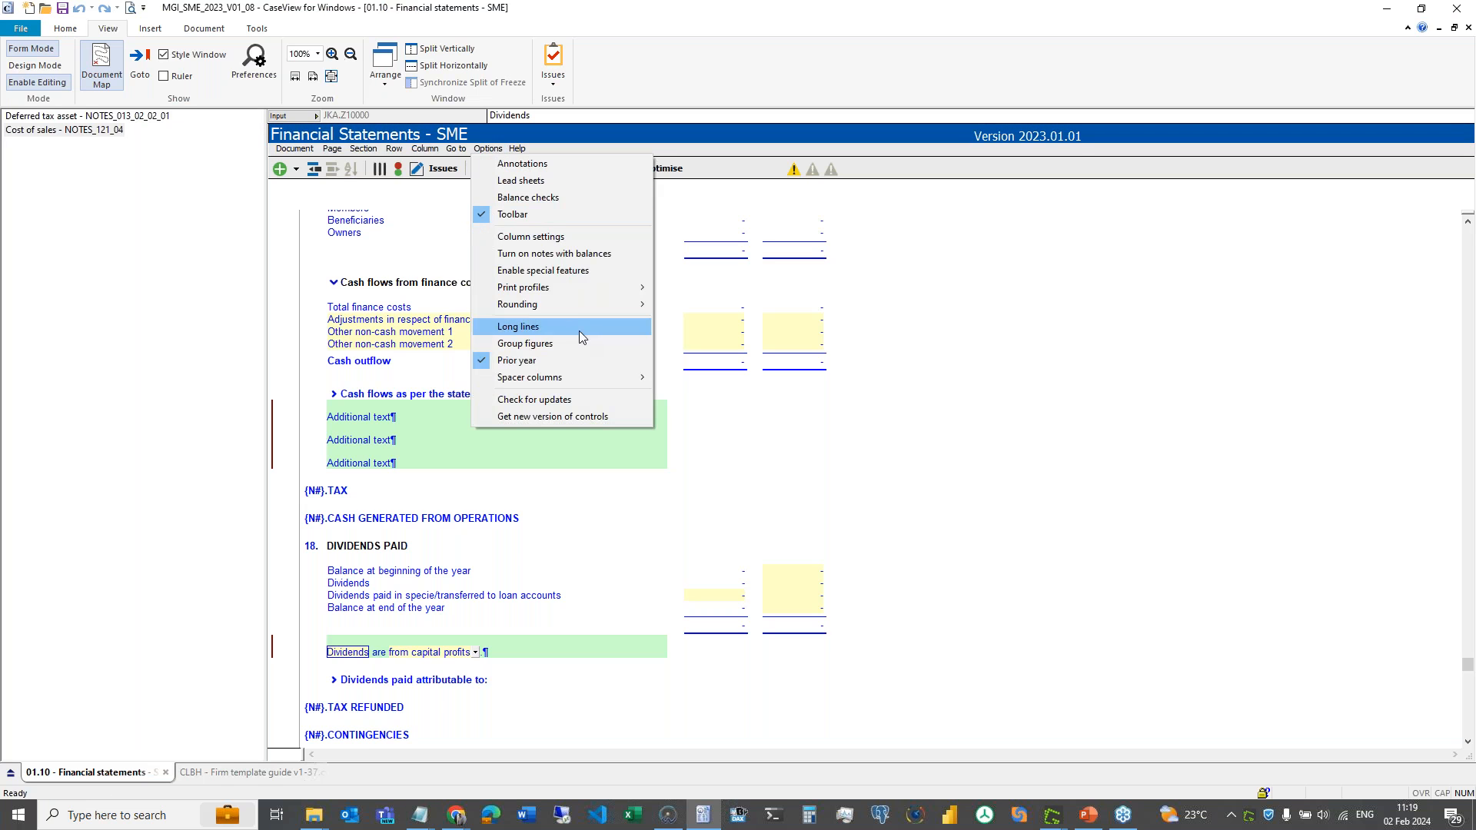
{"action": "left_click", "coordinate": [554, 274]}
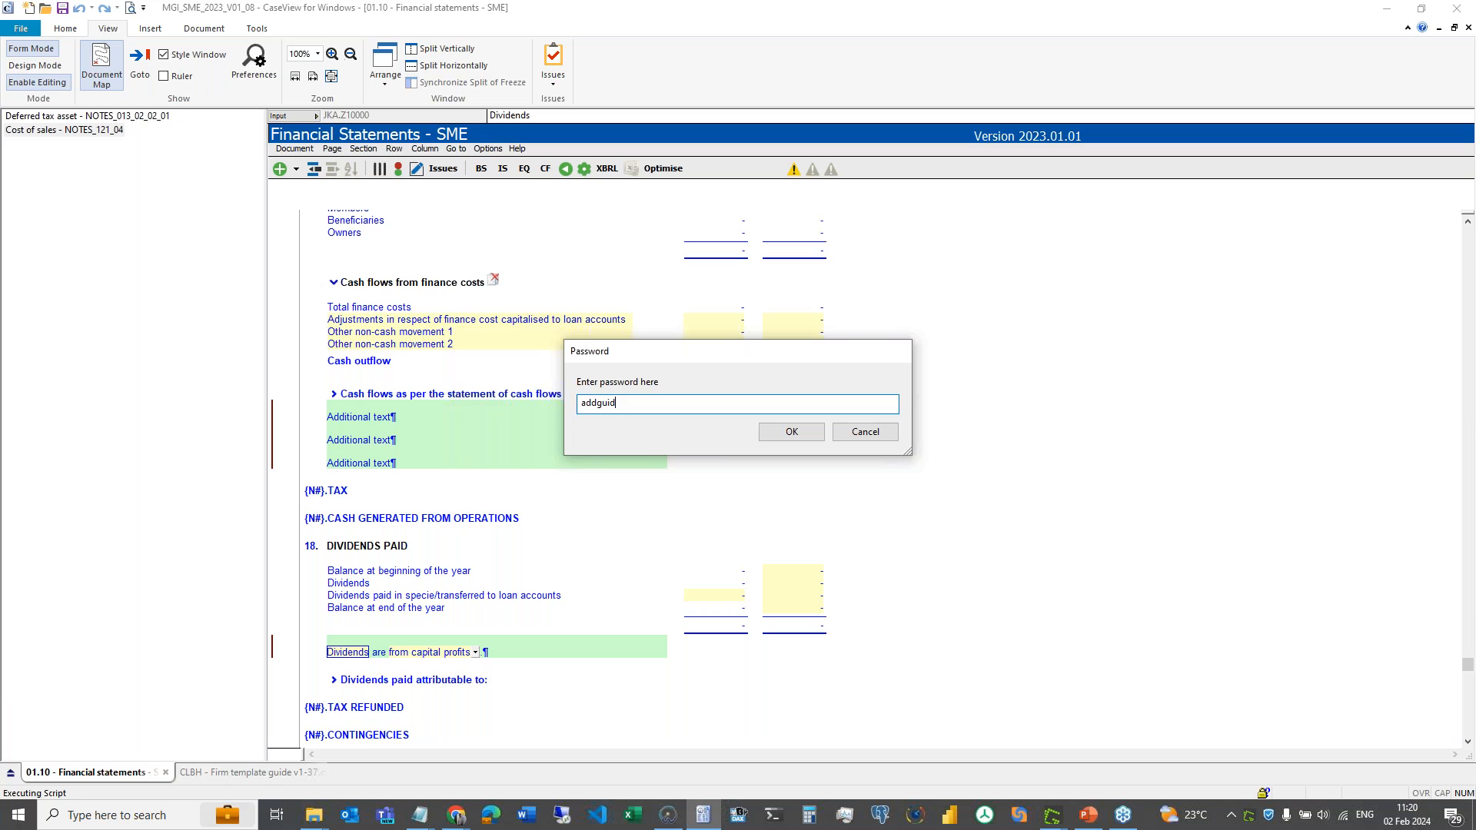
{"action": "key", "text": "Return"}
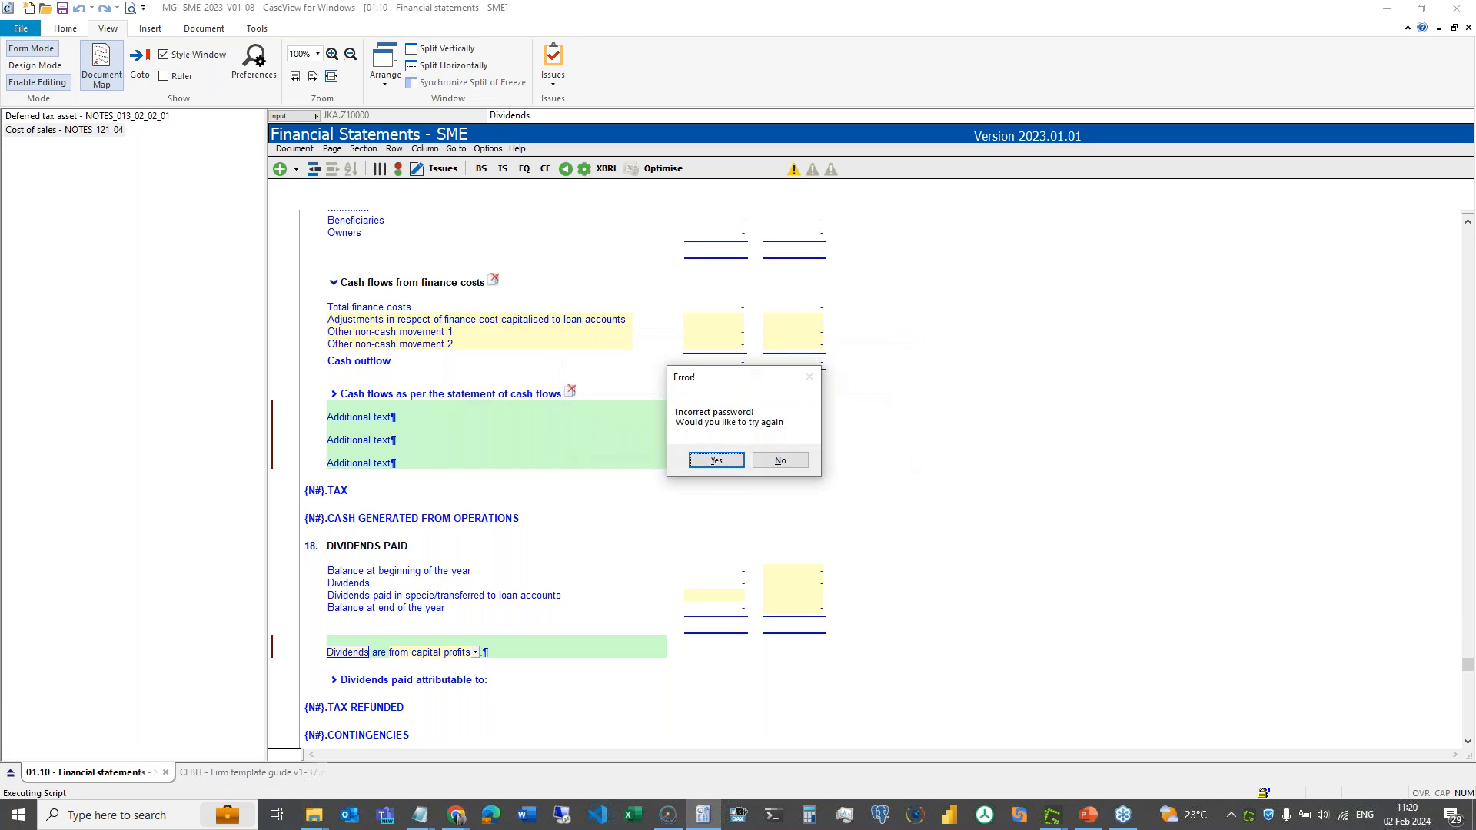
{"action": "key", "text": "Return"}
{"action": "key", "text": "Return"}
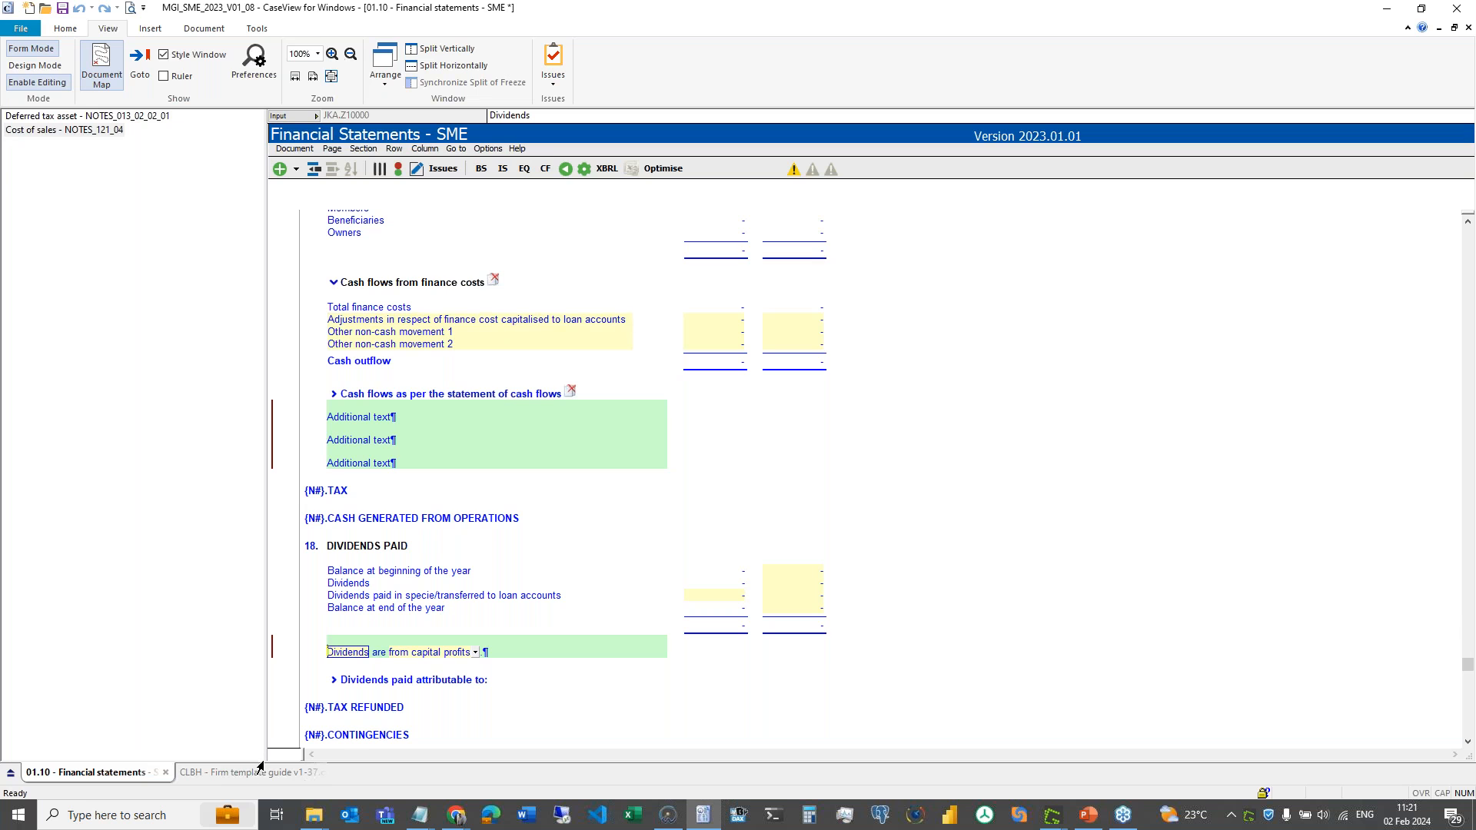
- Close the DuplicateGUIDs report, rerun Find duplicate guids so it passes, and open the AutomatedTest folder
{"action": "left_click", "coordinate": [251, 772]}
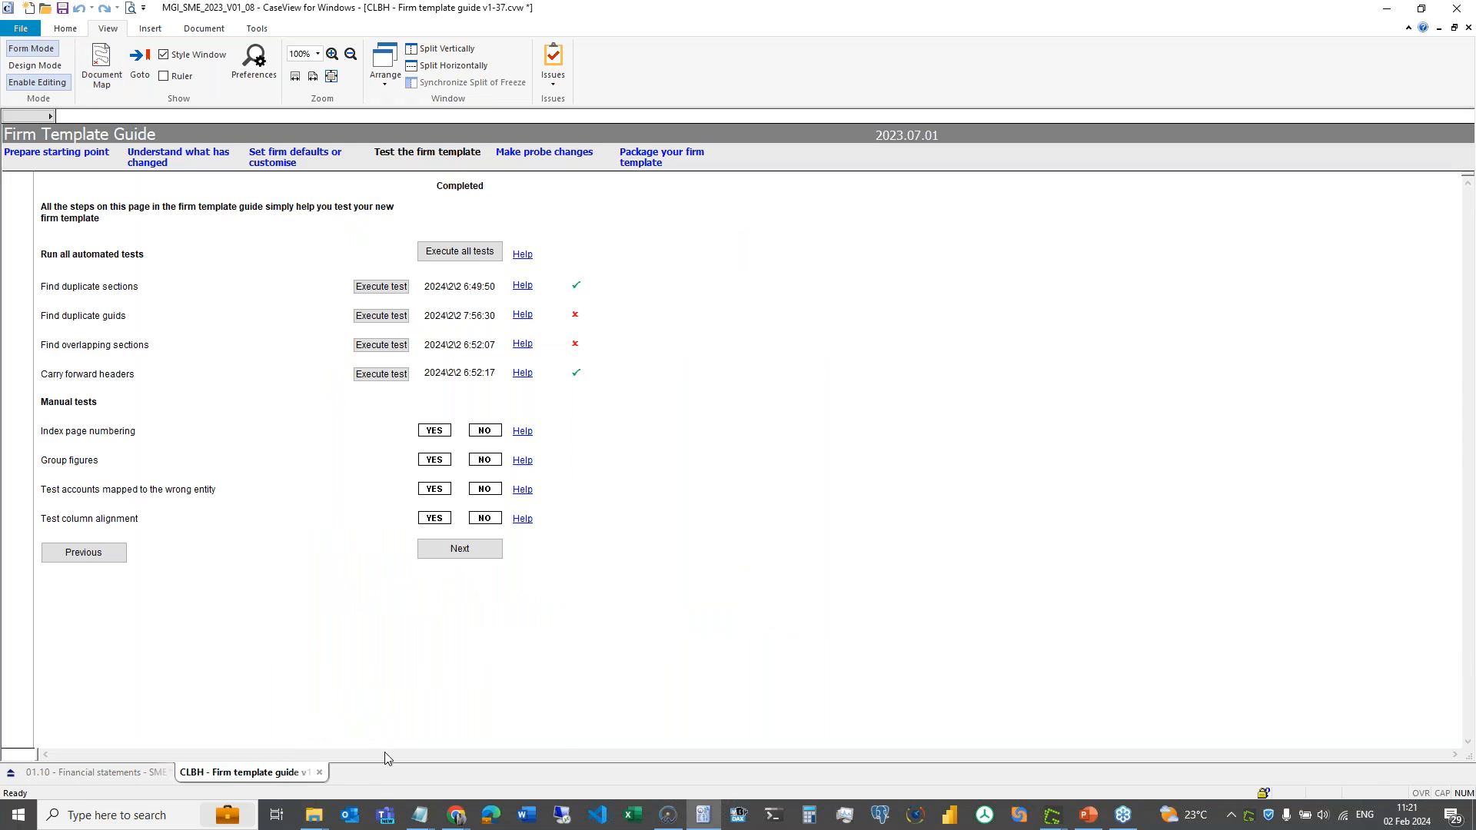
{"action": "mouse_move", "coordinate": [428, 825]}
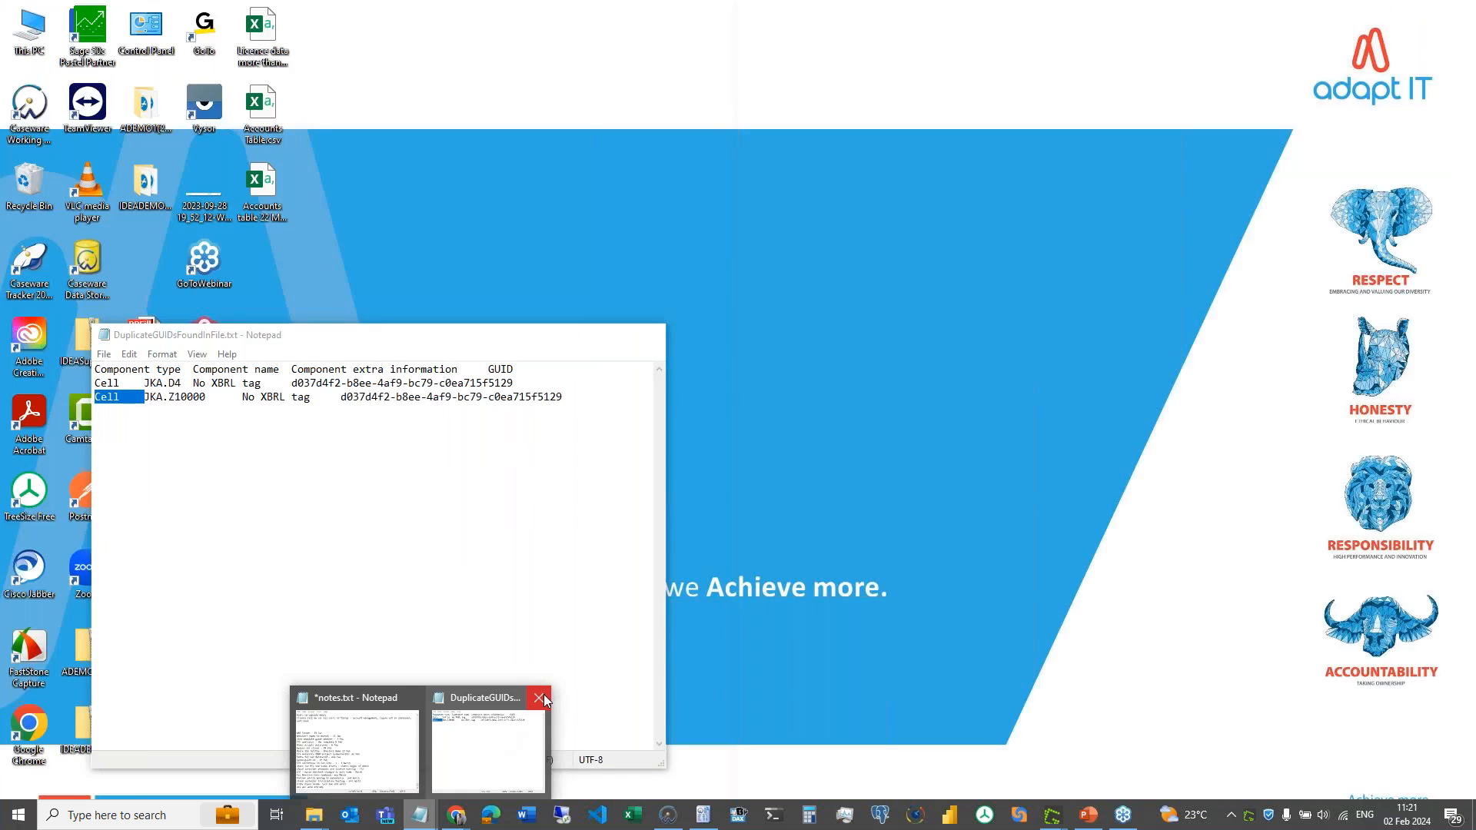
{"action": "left_click", "coordinate": [543, 695]}
{"action": "left_click", "coordinate": [381, 315]}
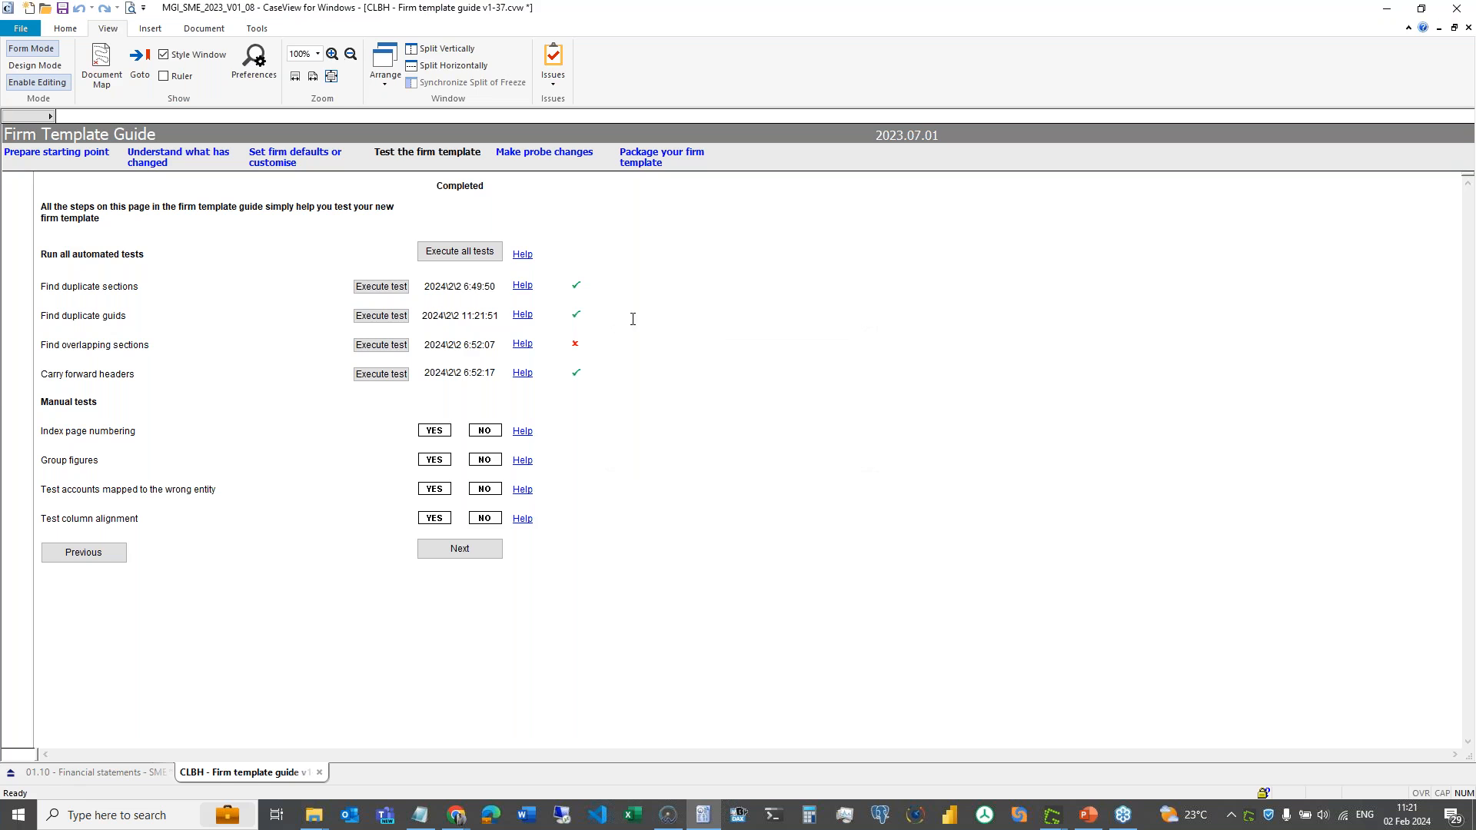
{"action": "mouse_move", "coordinate": [579, 322]}
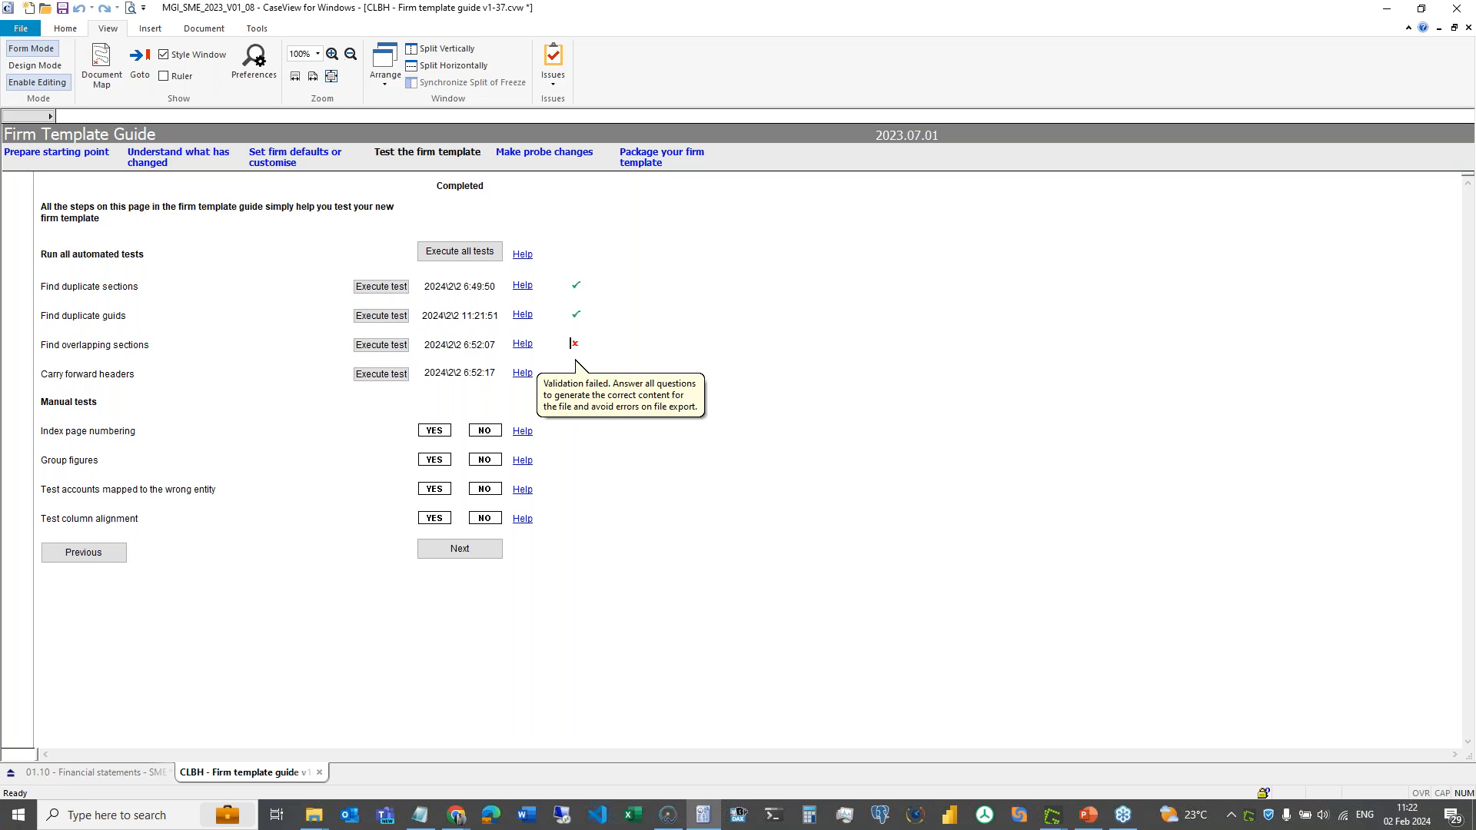
{"action": "left_click", "coordinate": [575, 343]}
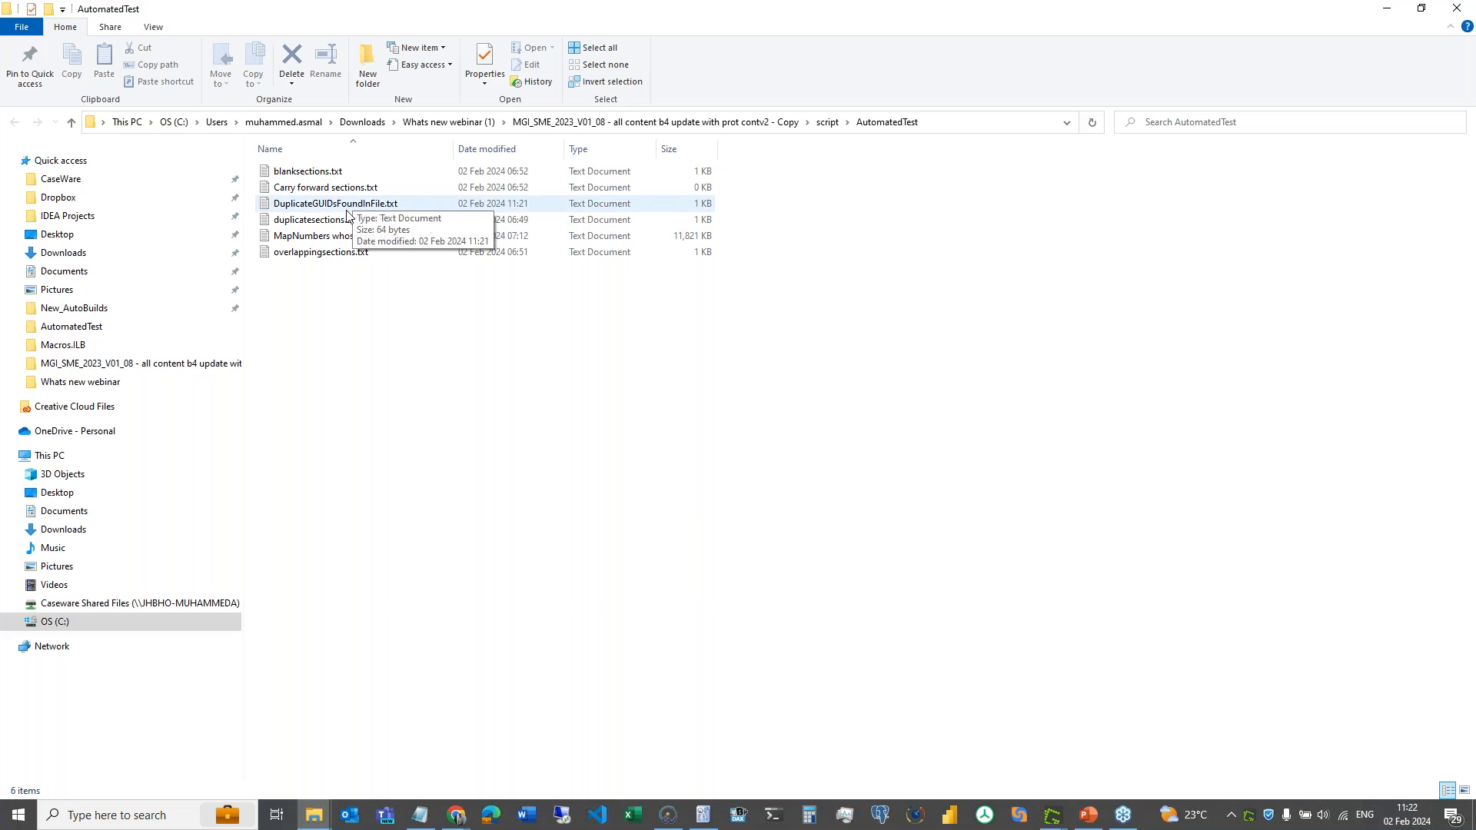
- Open overlappingsections.txt in Notepad and highlight the offending section NOTES_073_01
{"action": "left_click", "coordinate": [346, 252]}
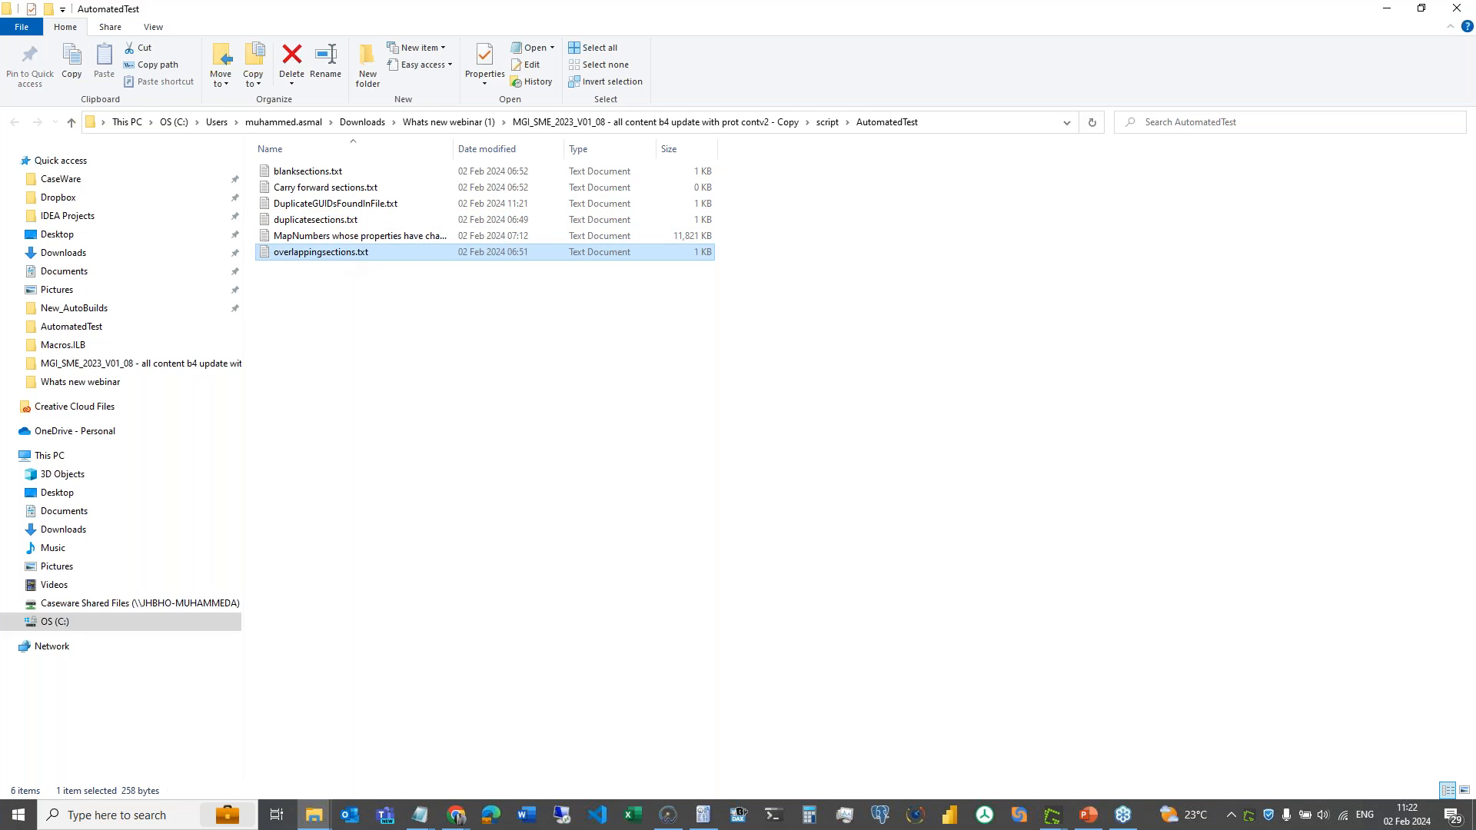
{"action": "key", "text": "Return"}
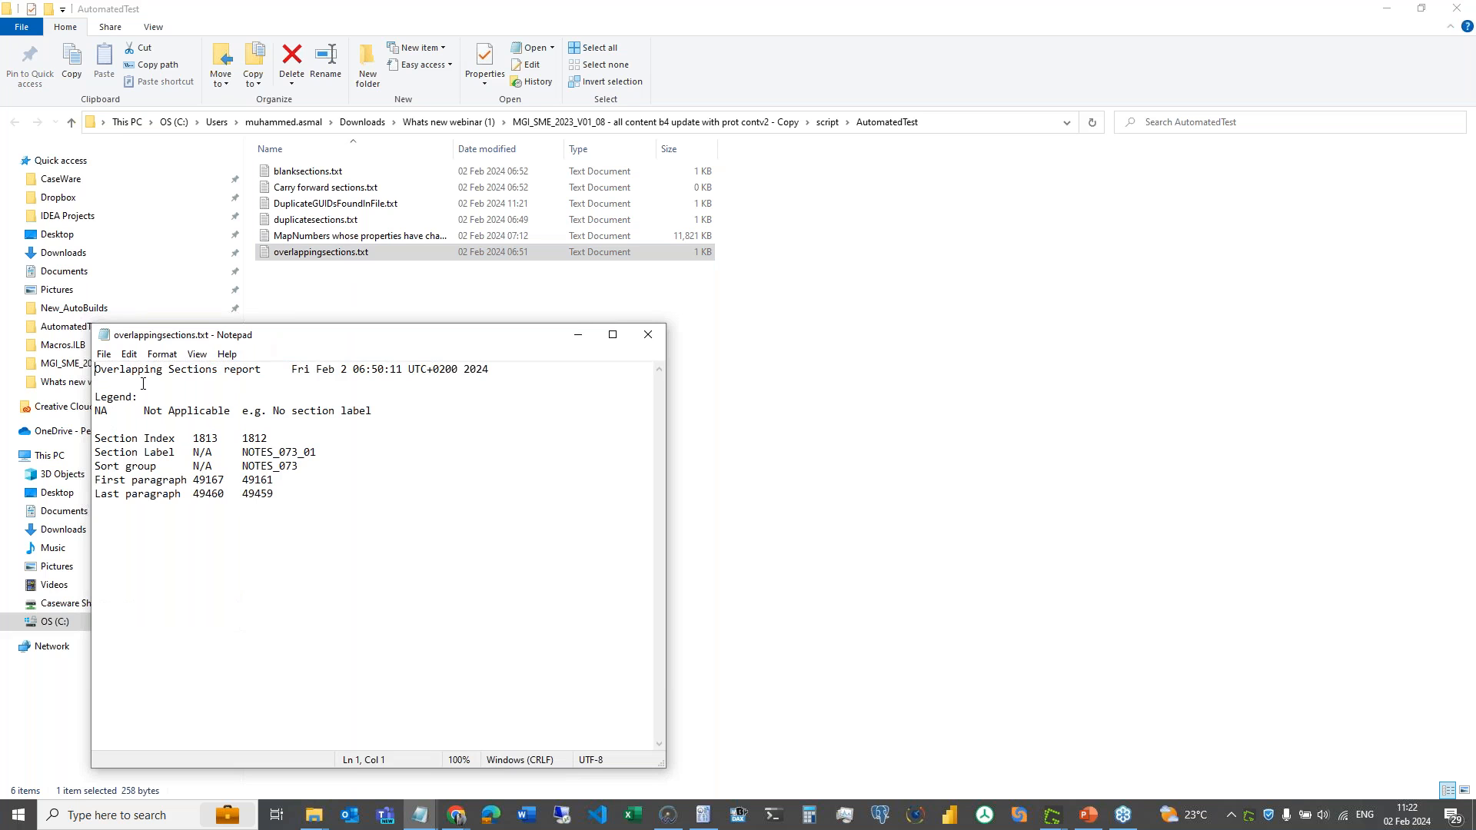
{"action": "left_click_drag", "start_coordinate": [275, 494], "coordinate": [95, 369]}
{"action": "left_click", "coordinate": [94, 369]}
{"action": "left_click_drag", "start_coordinate": [243, 453], "coordinate": [318, 455]}
{"action": "key", "text": "ctrl+c"}
{"action": "left_click", "coordinate": [703, 815]}
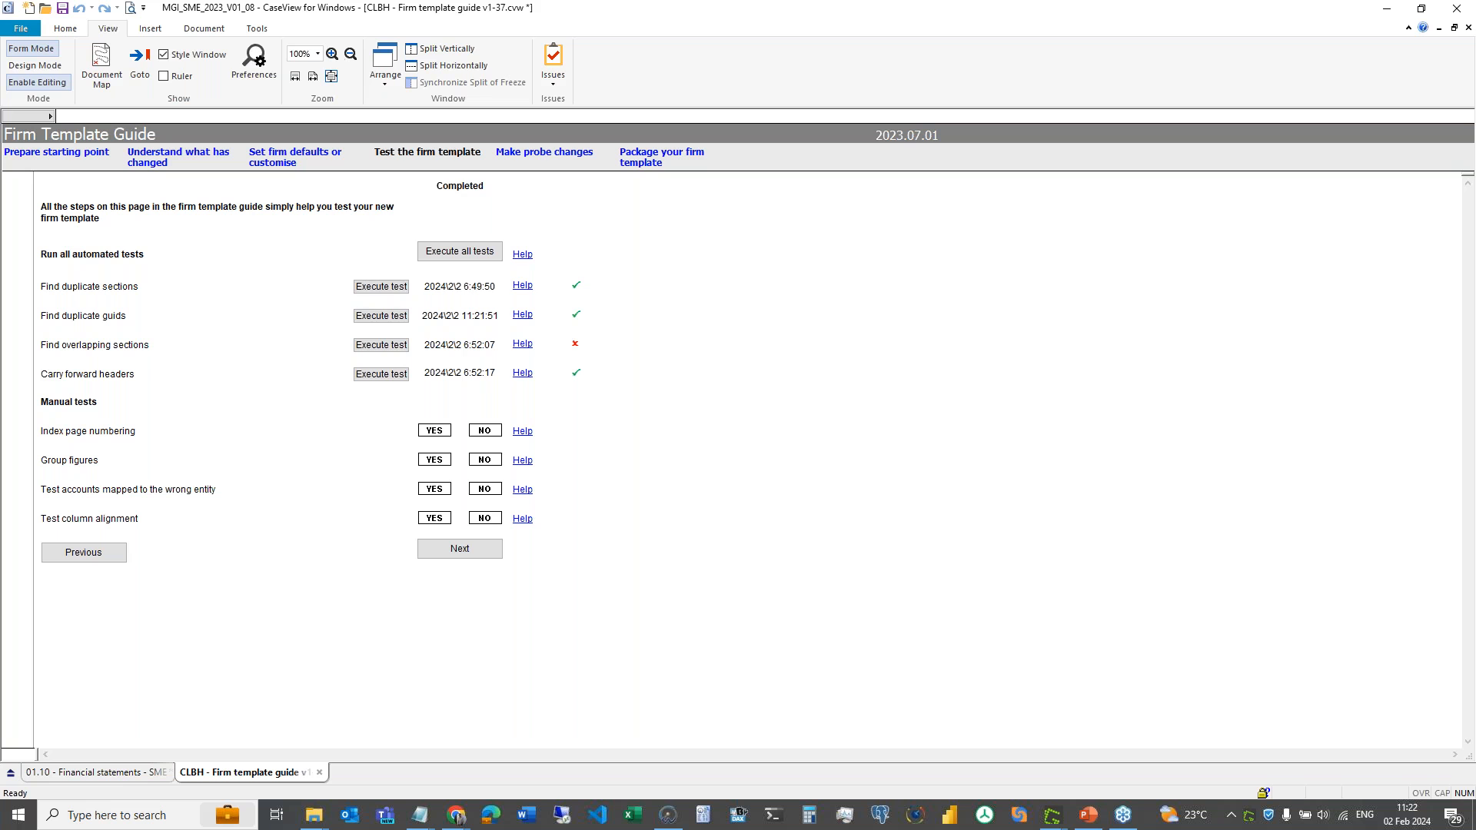
- Search the financial statements' sections in design view for NOTES_073_01
{"action": "left_click", "coordinate": [96, 773]}
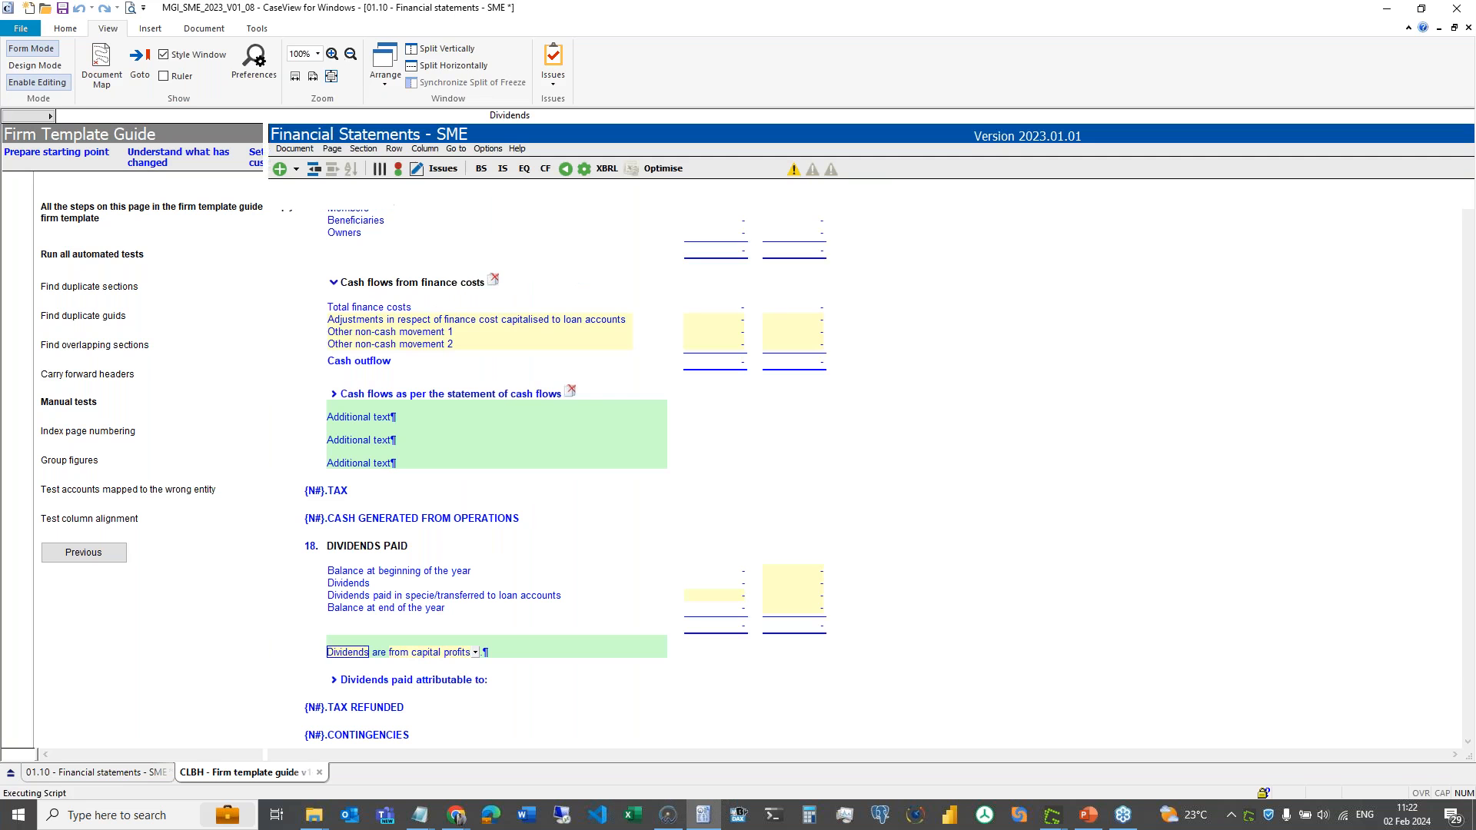
{"action": "left_click", "coordinate": [49, 68]}
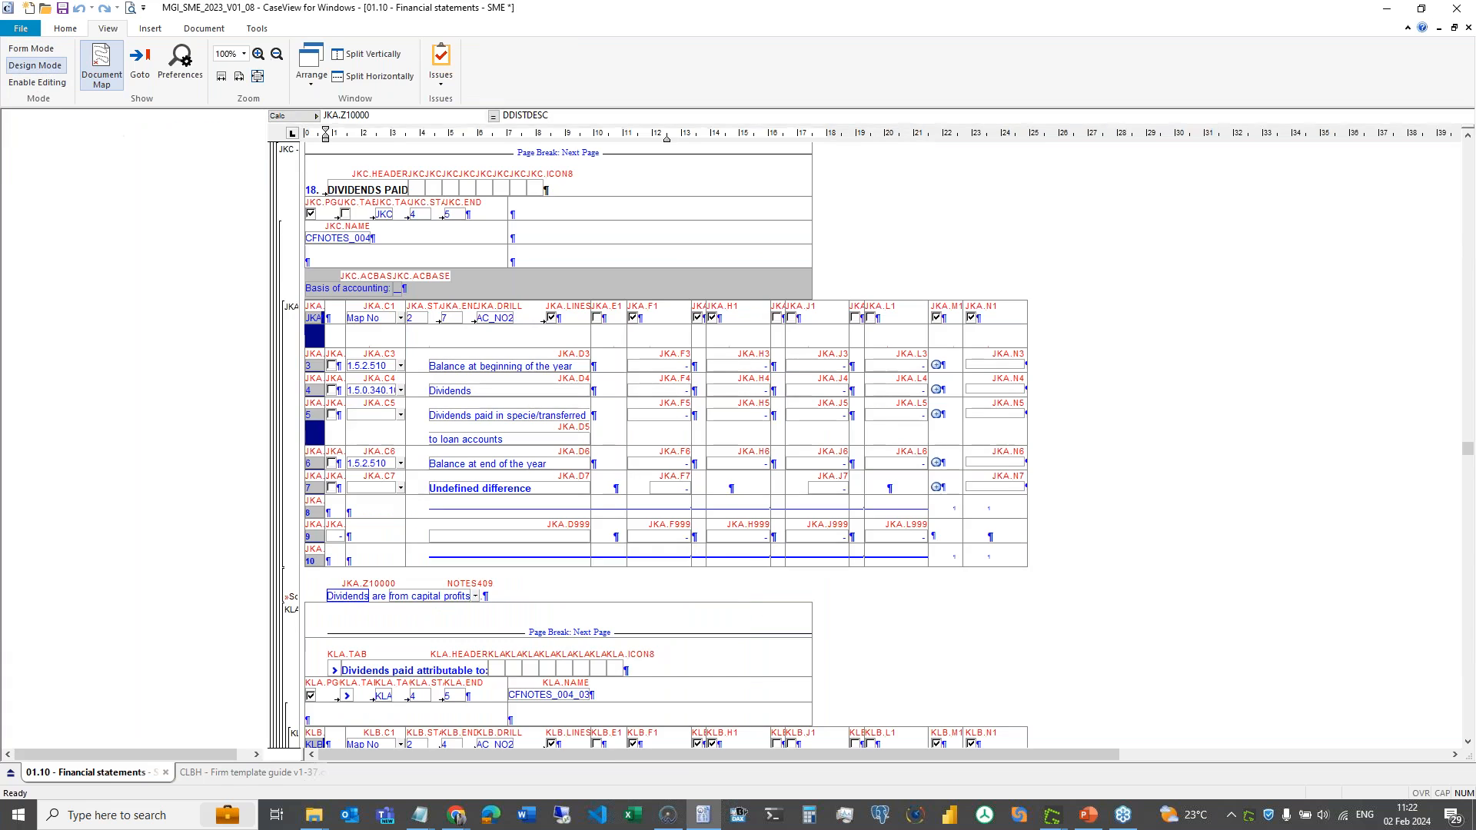
{"action": "key", "text": "ctrl+f"}
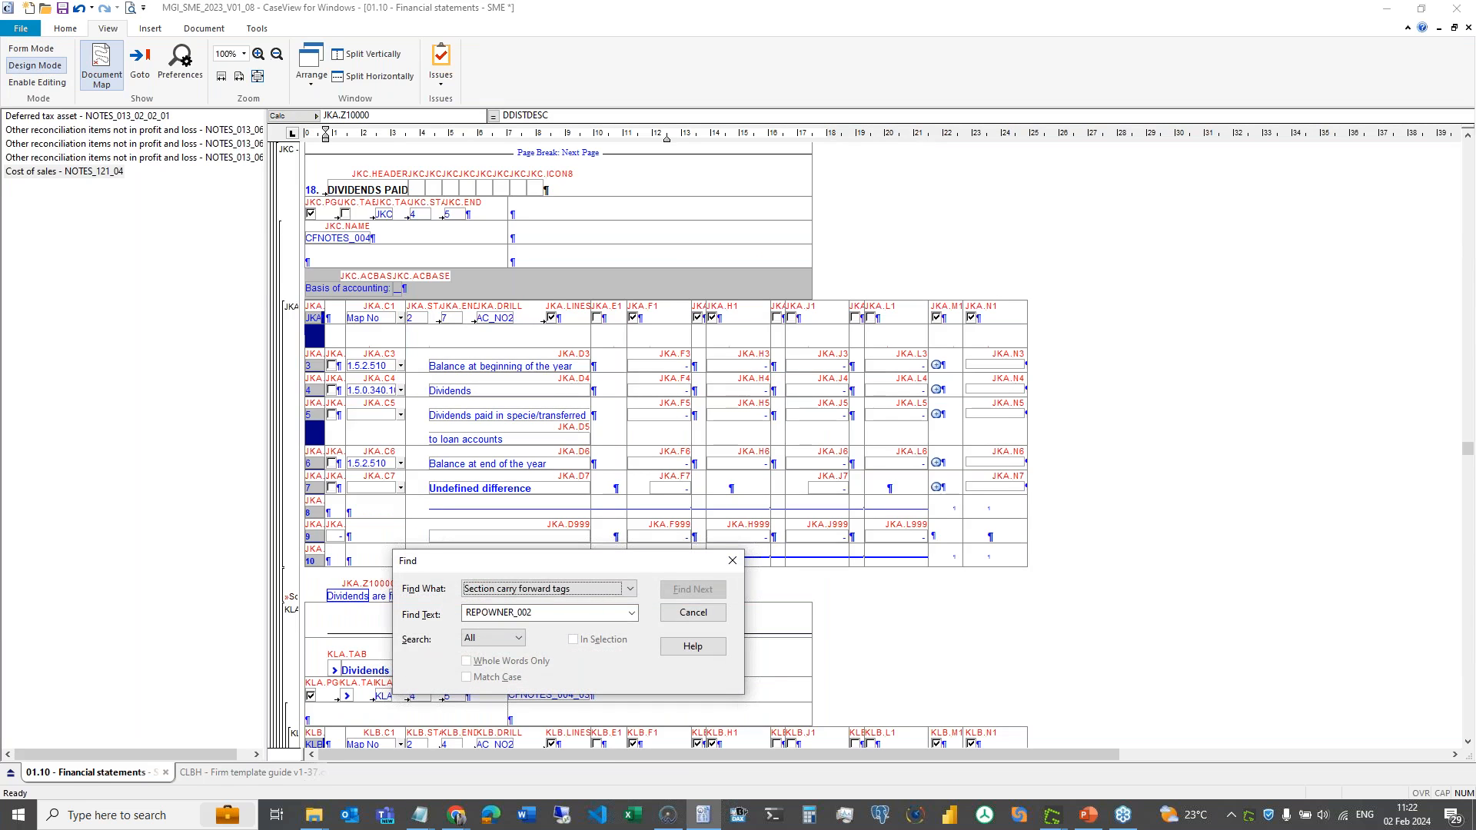
{"action": "key", "text": "s"}
{"action": "key", "text": "Tab"}
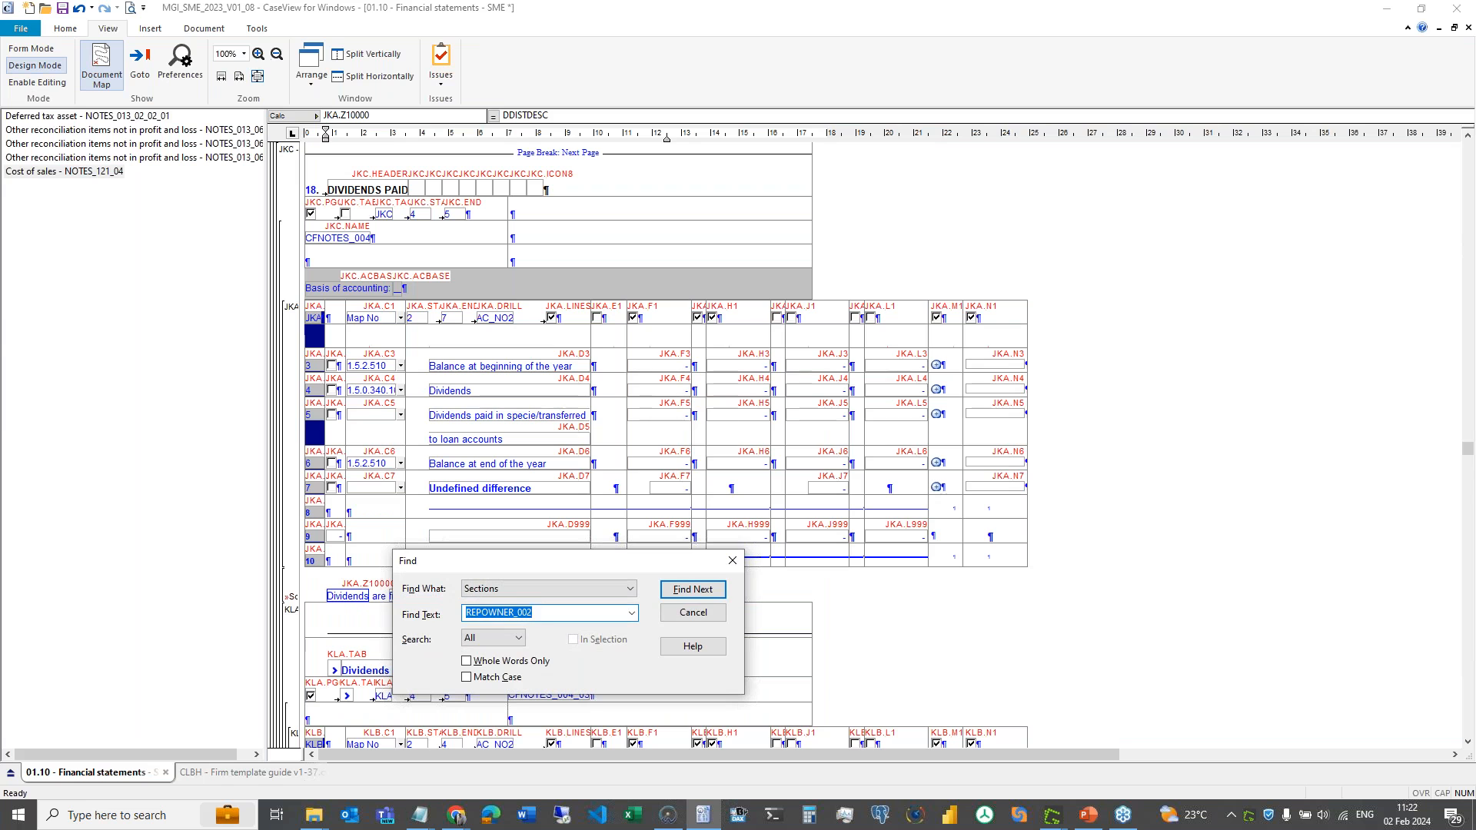
{"action": "key", "text": "ctrl+v"}
{"action": "key", "text": "Return"}
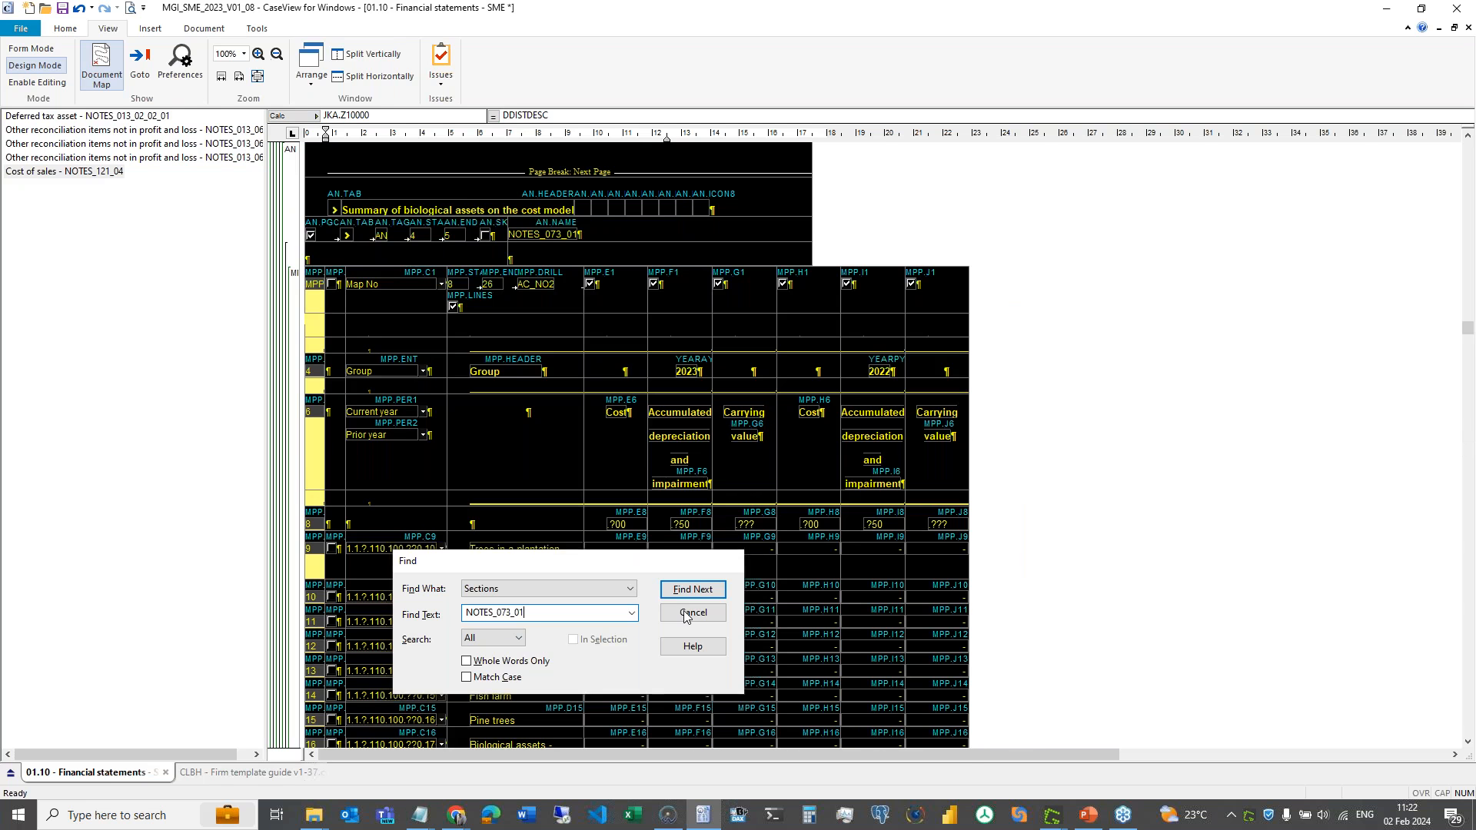
{"action": "left_click", "coordinate": [685, 616]}
- Widen the style area to show section names around the Biological assets on the cost model note
{"action": "left_click_drag", "start_coordinate": [302, 317], "coordinate": [407, 333]}
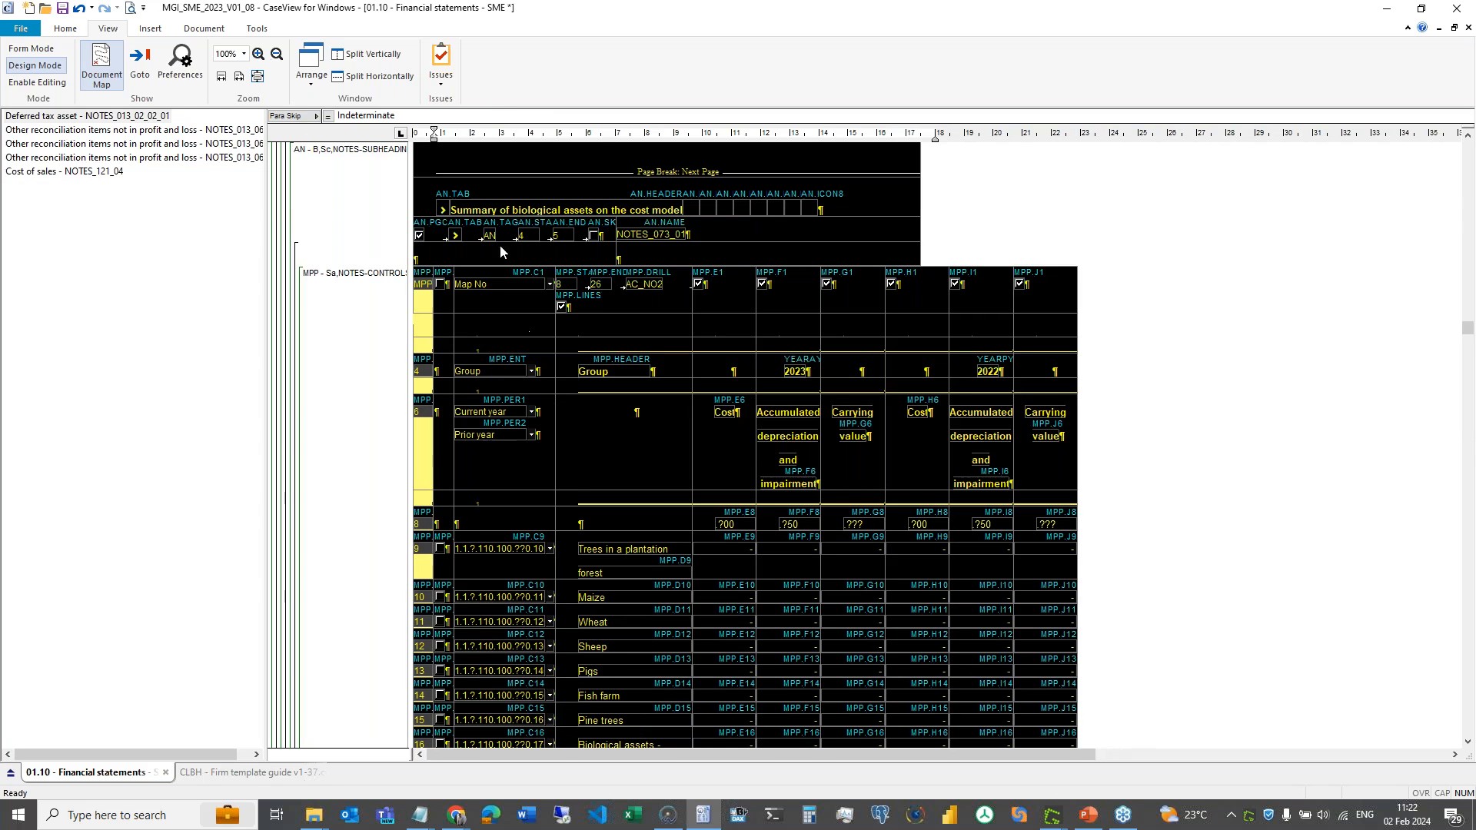
{"action": "scroll", "coordinate": [503, 293], "scroll_direction": "down", "scroll_amount": 2}
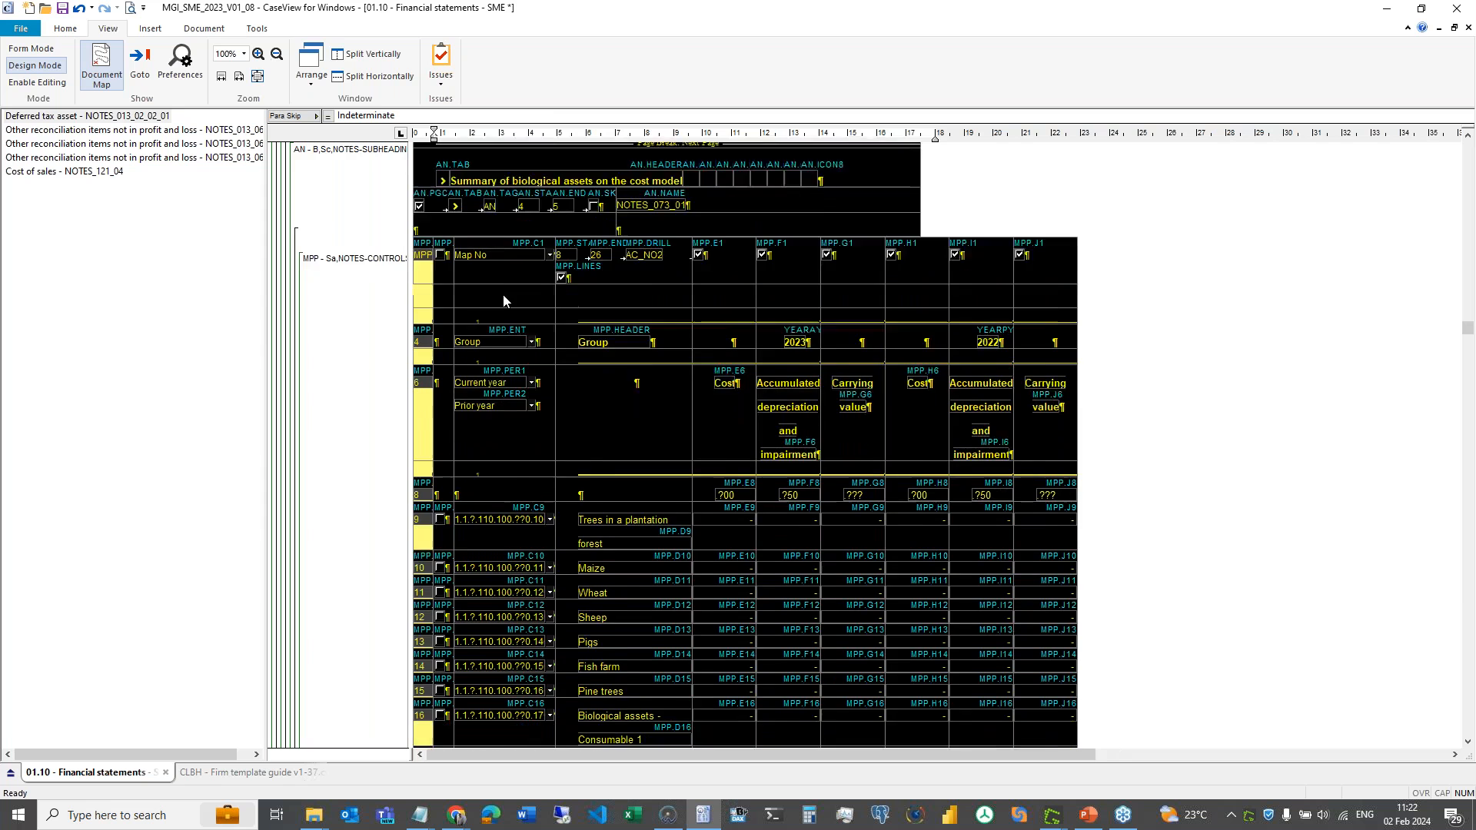
{"action": "scroll", "coordinate": [503, 294], "scroll_direction": "up", "scroll_amount": 5}
{"action": "scroll", "coordinate": [503, 294], "scroll_direction": "up", "scroll_amount": 3}
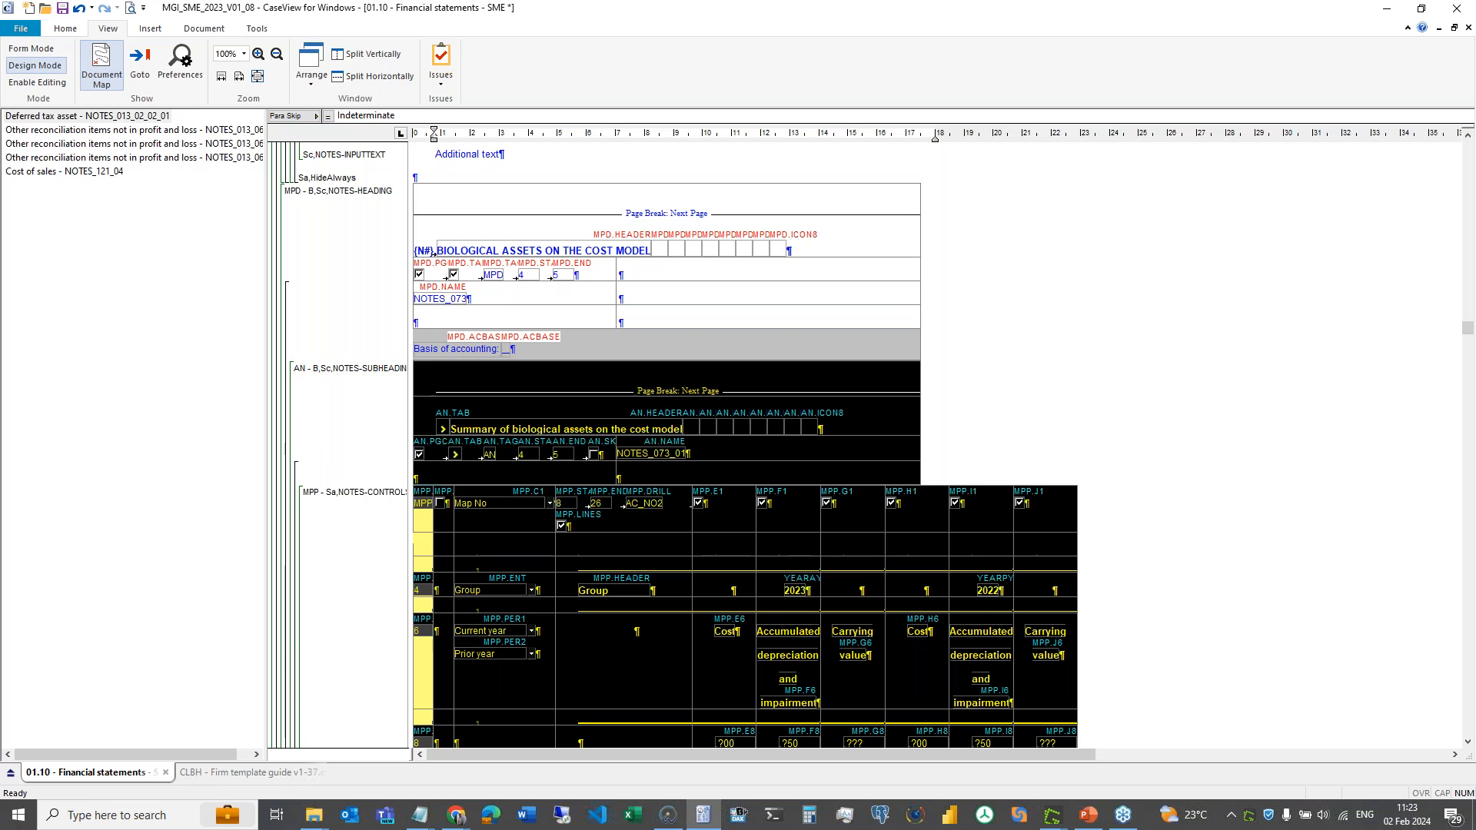
{"action": "scroll", "coordinate": [431, 520], "scroll_direction": "down", "scroll_amount": 3}
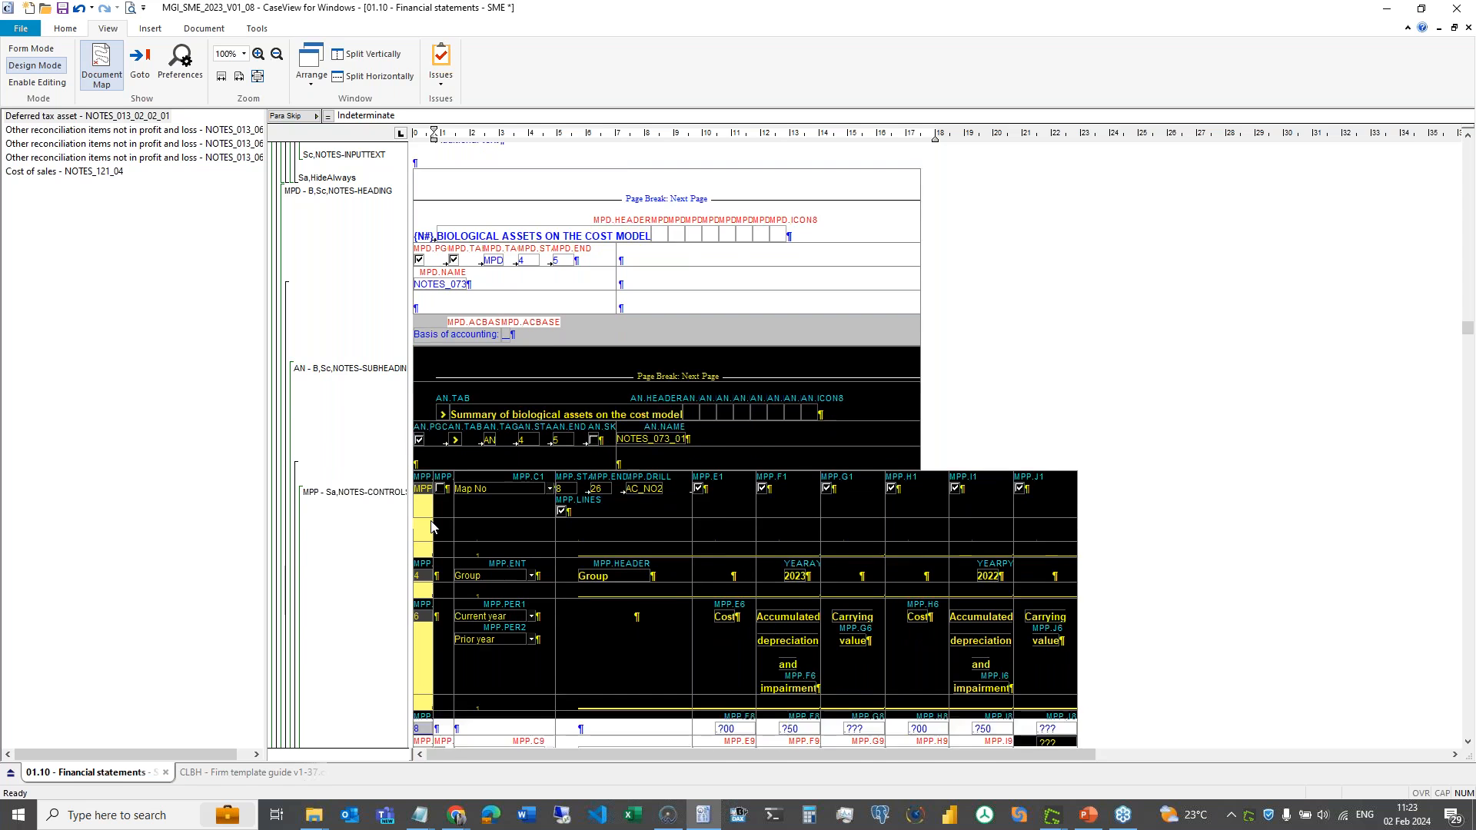
{"action": "scroll", "coordinate": [430, 519], "scroll_direction": "down", "scroll_amount": 20}
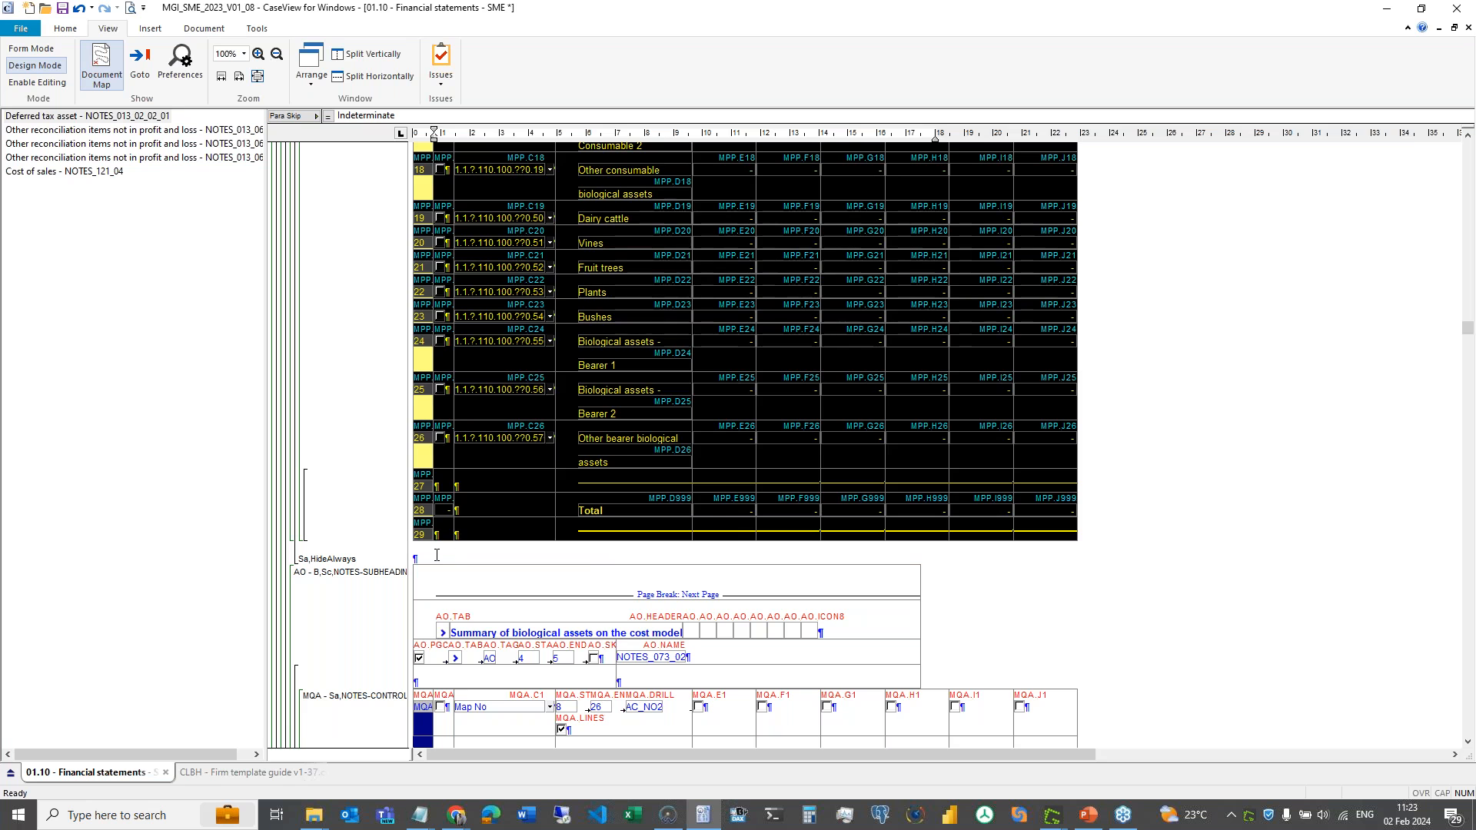
- Add an empty paragraph after the table and resize section NOTES_073_01 to end below its Total line
{"action": "left_click", "coordinate": [441, 556]}
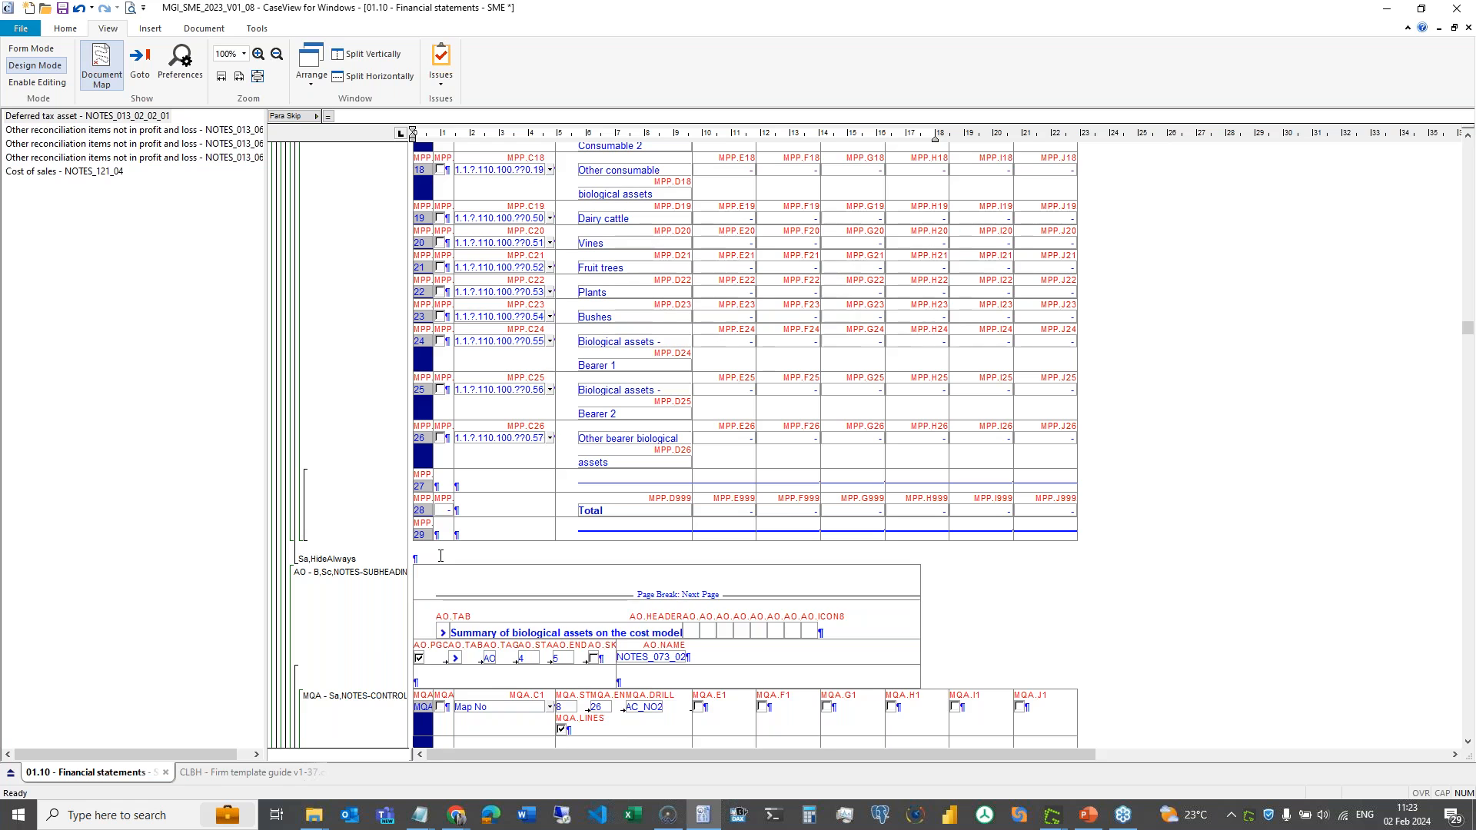
{"action": "key", "text": "Return"}
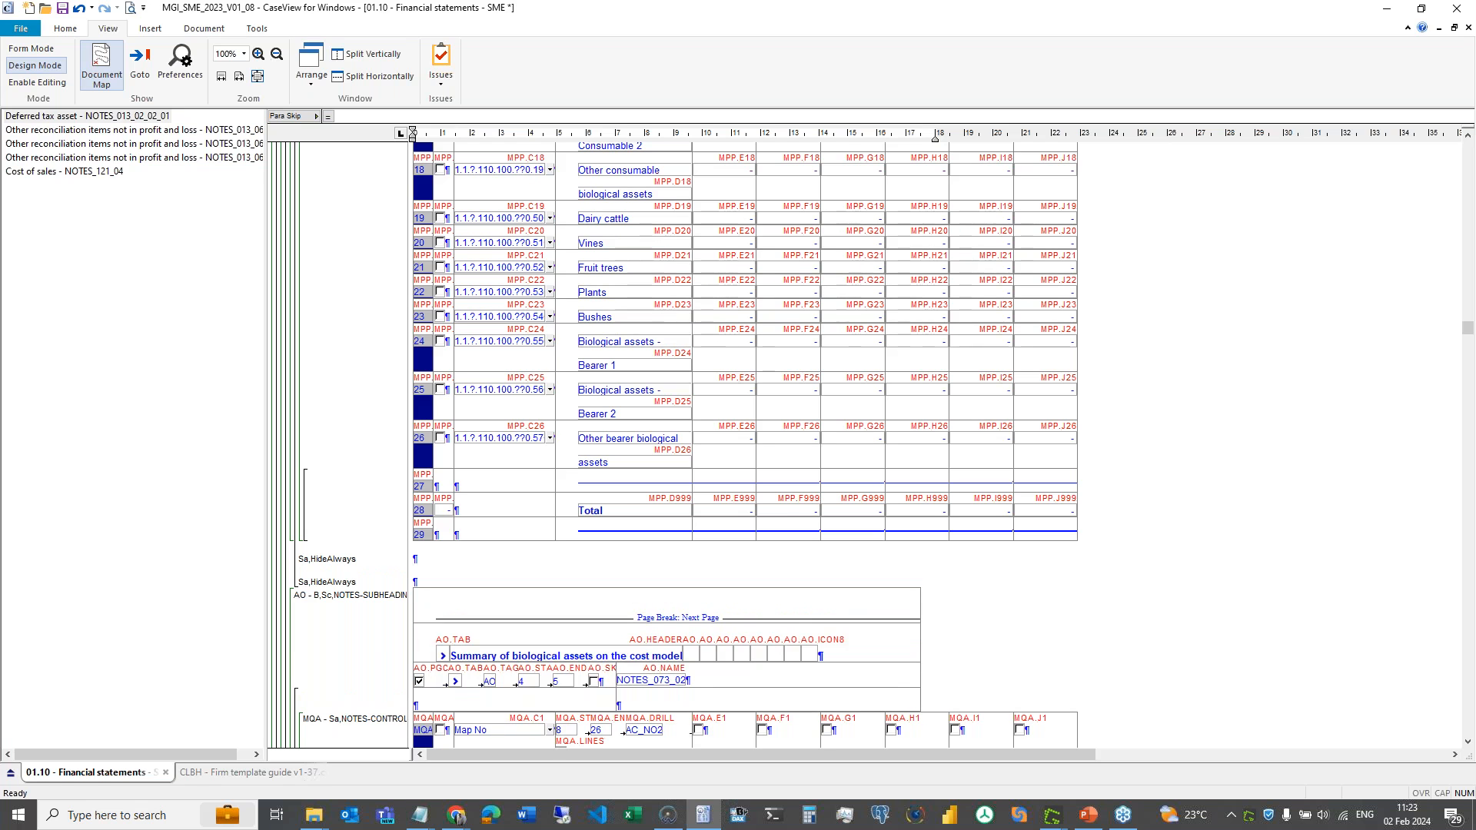
{"action": "right_click", "coordinate": [299, 569]}
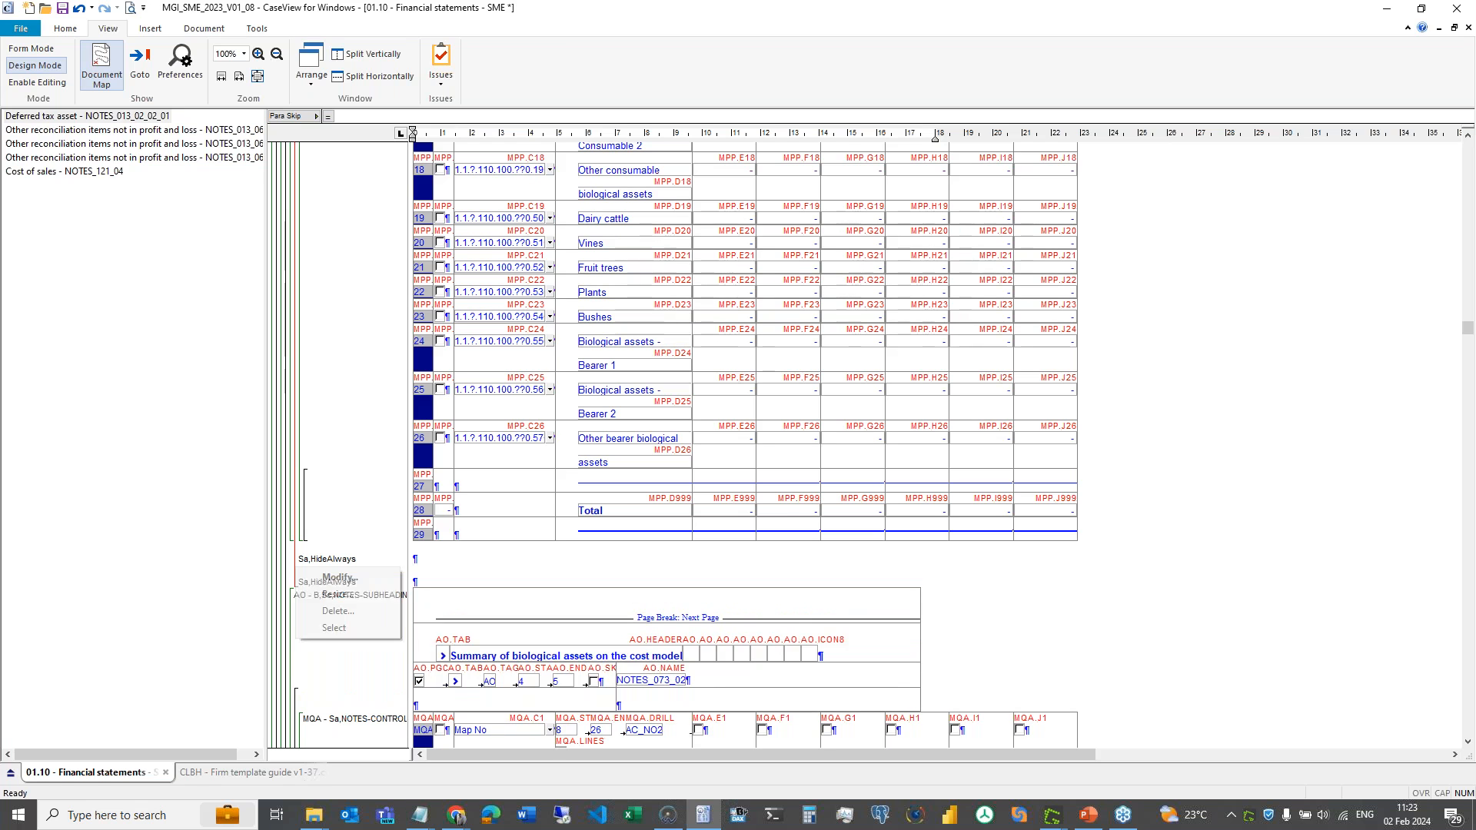
{"action": "left_click", "coordinate": [358, 597]}
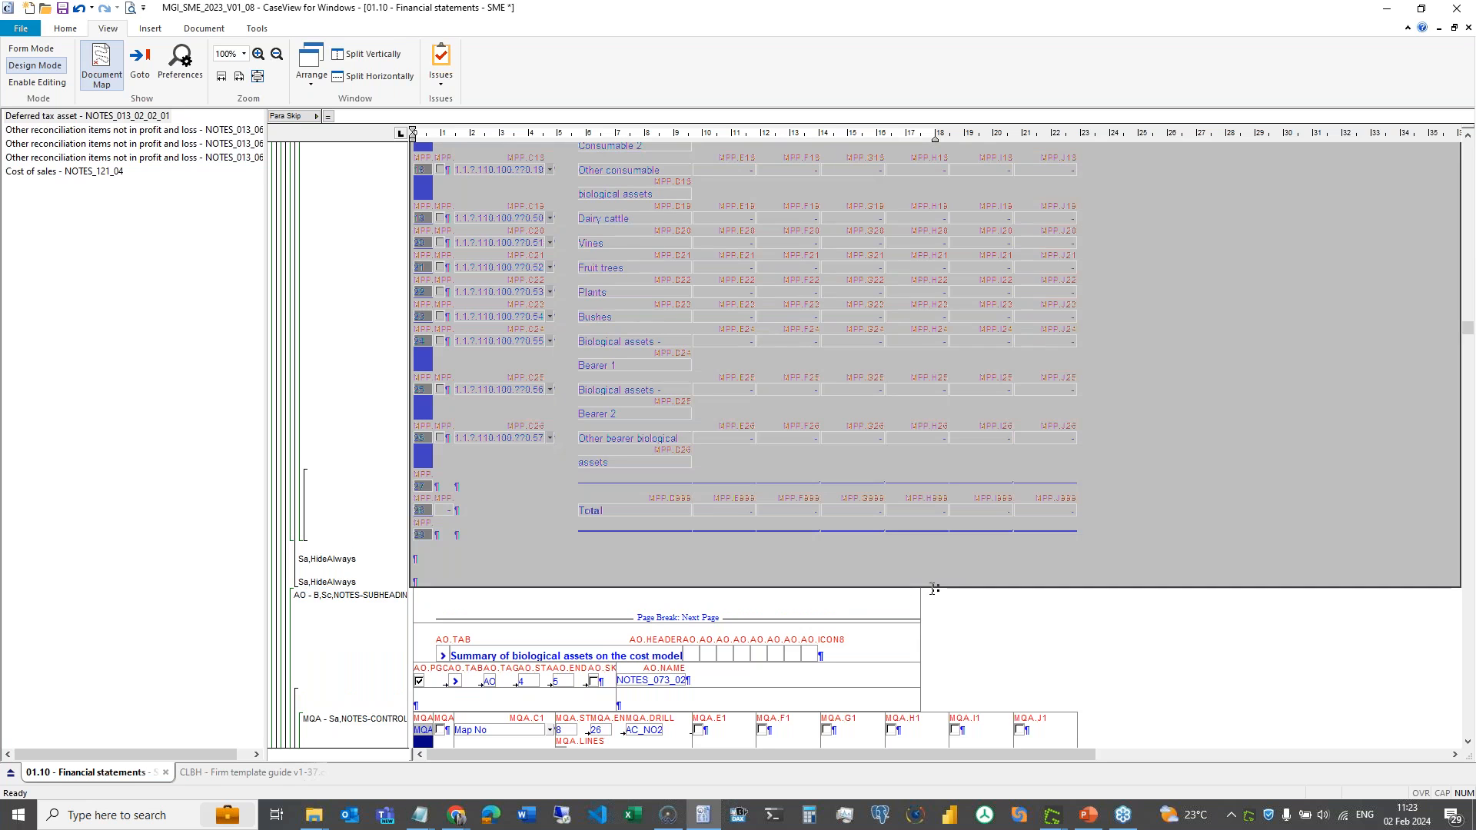
{"action": "left_click_drag", "start_coordinate": [935, 589], "coordinate": [936, 565]}
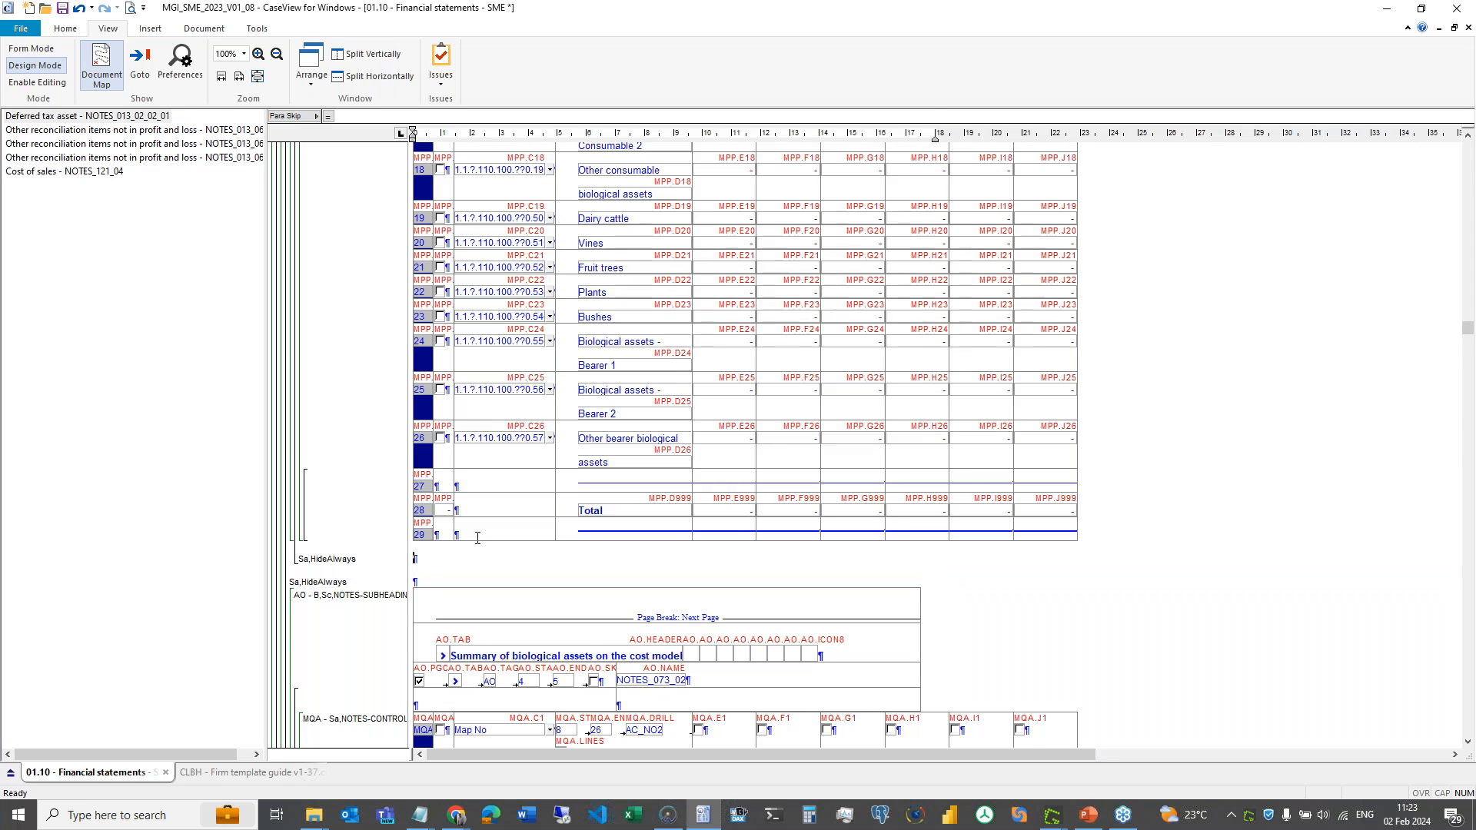
{"action": "right_click", "coordinate": [339, 555]}
{"action": "left_click", "coordinate": [338, 553]}
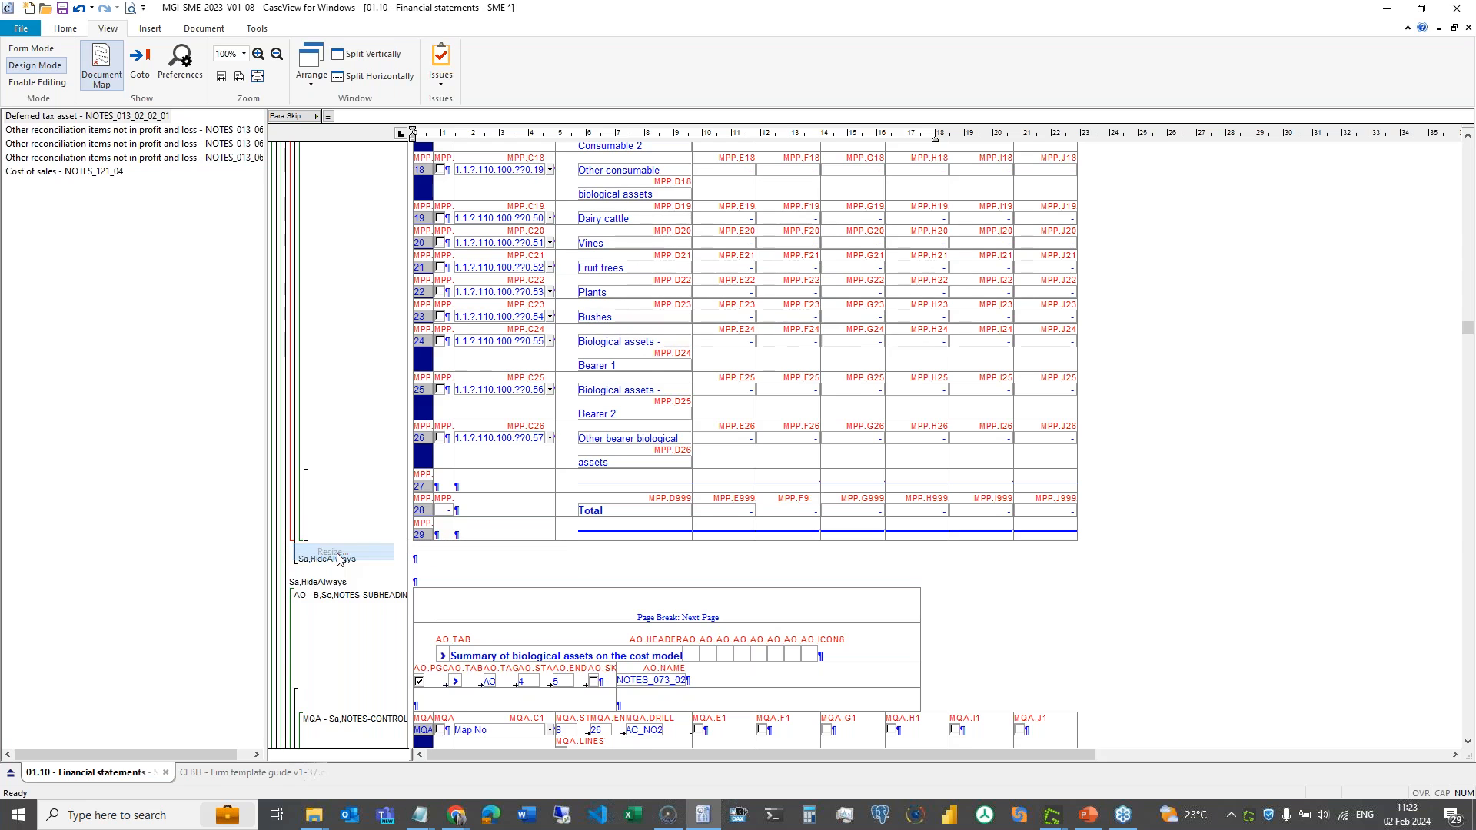
{"action": "left_click_drag", "start_coordinate": [935, 546], "coordinate": [934, 588]}
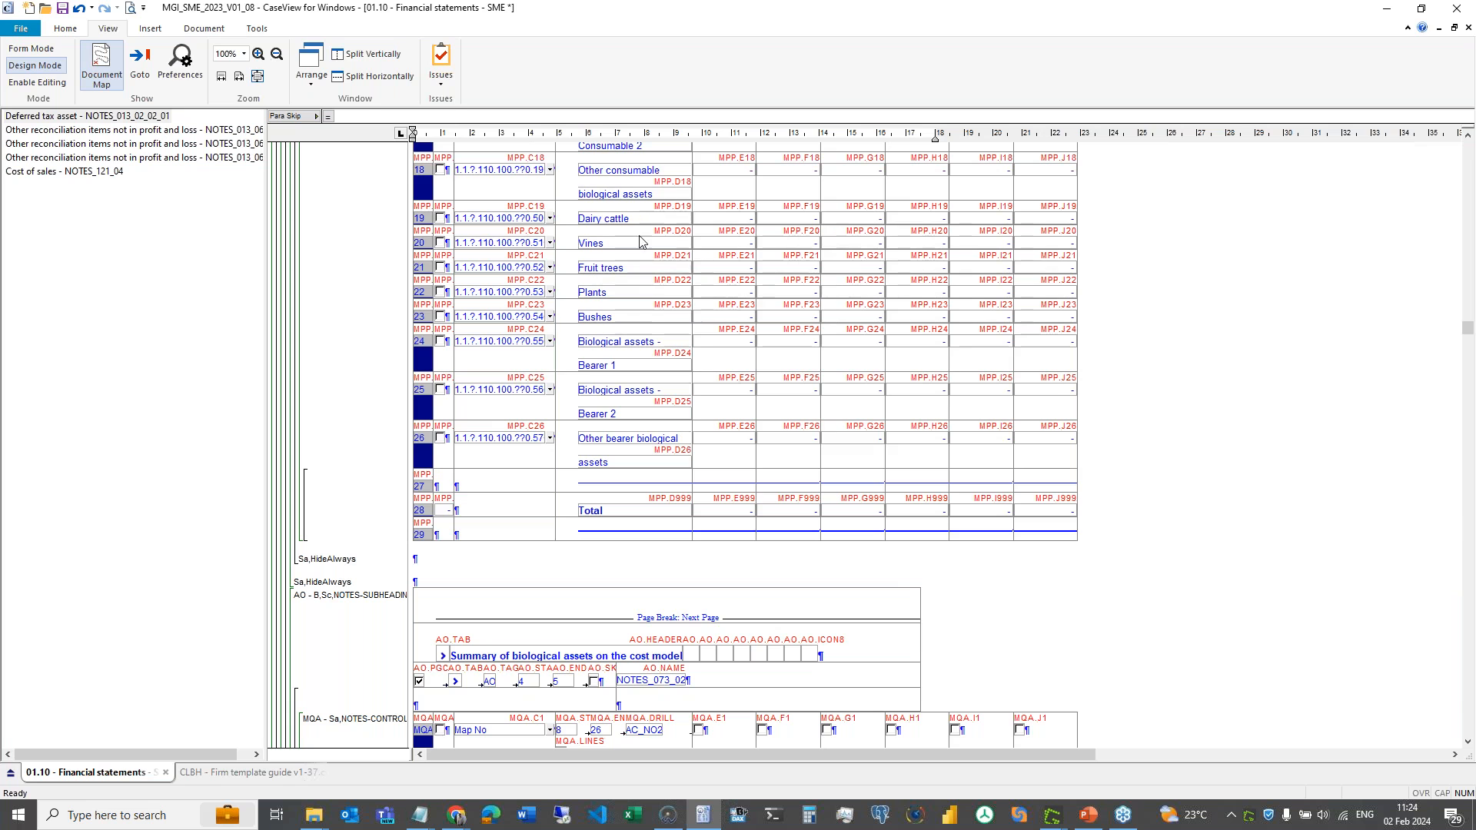
- Turn off Enable Editing and switch to the CLBH - Firm template guide document
{"action": "left_click", "coordinate": [55, 85]}
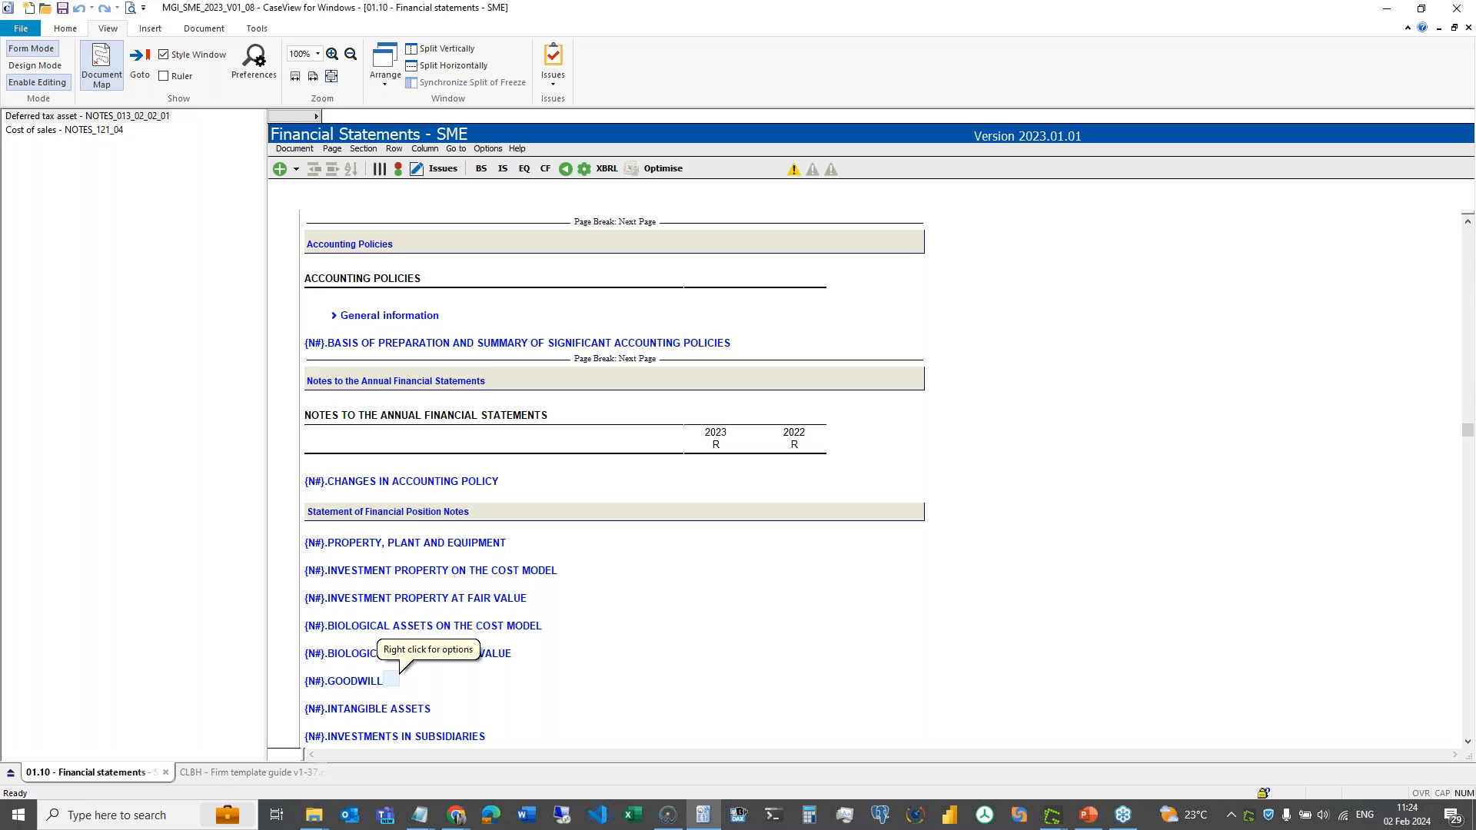
{"action": "left_click", "coordinate": [250, 773]}
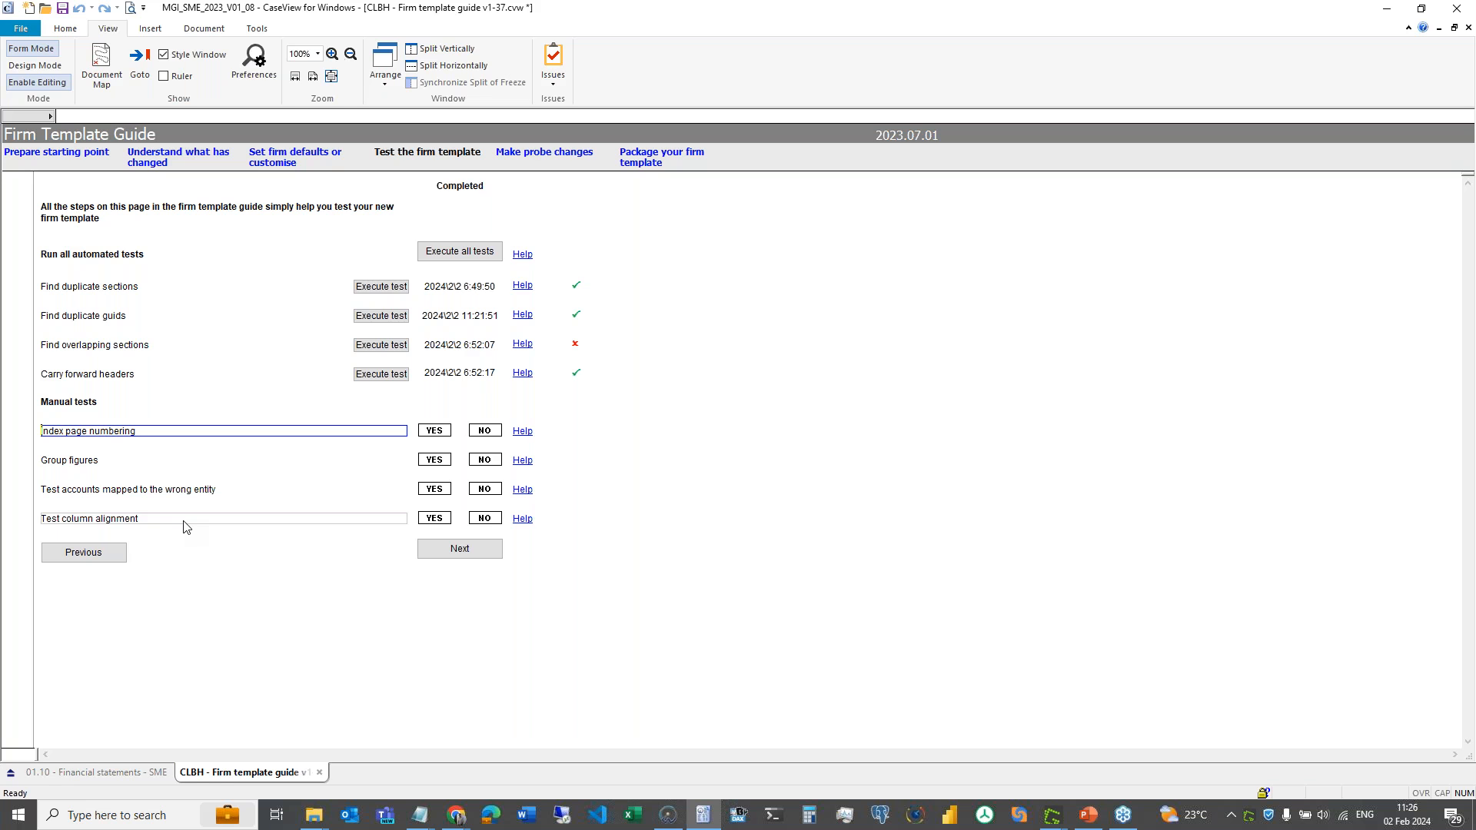
- Advance the guide from Test the firm template to the Make probe changes page
{"action": "left_click", "coordinate": [459, 548]}
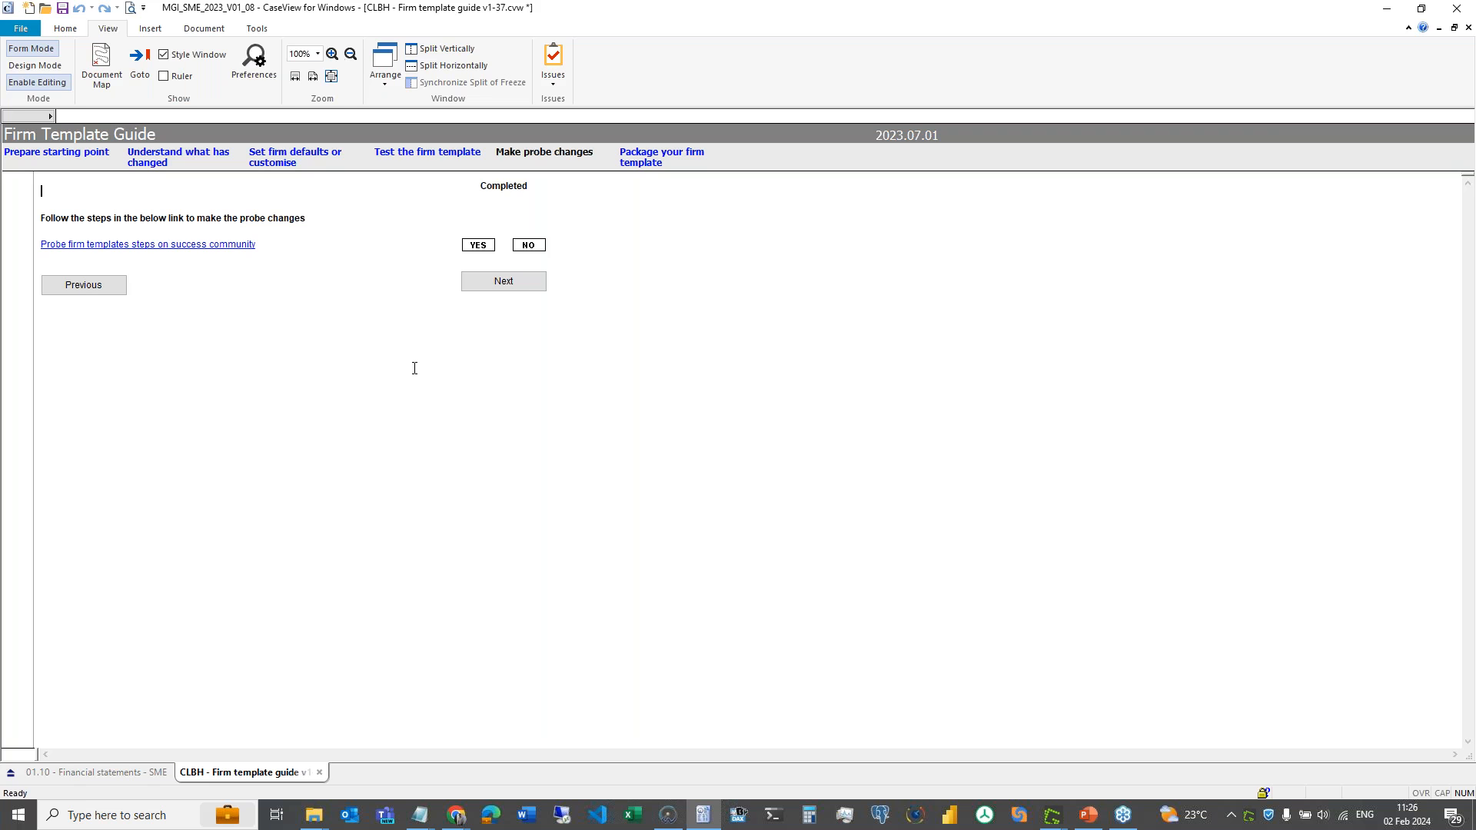
- Advance the guide from Make probe changes to the Package your firm template checklist
{"action": "left_click", "coordinate": [538, 281]}
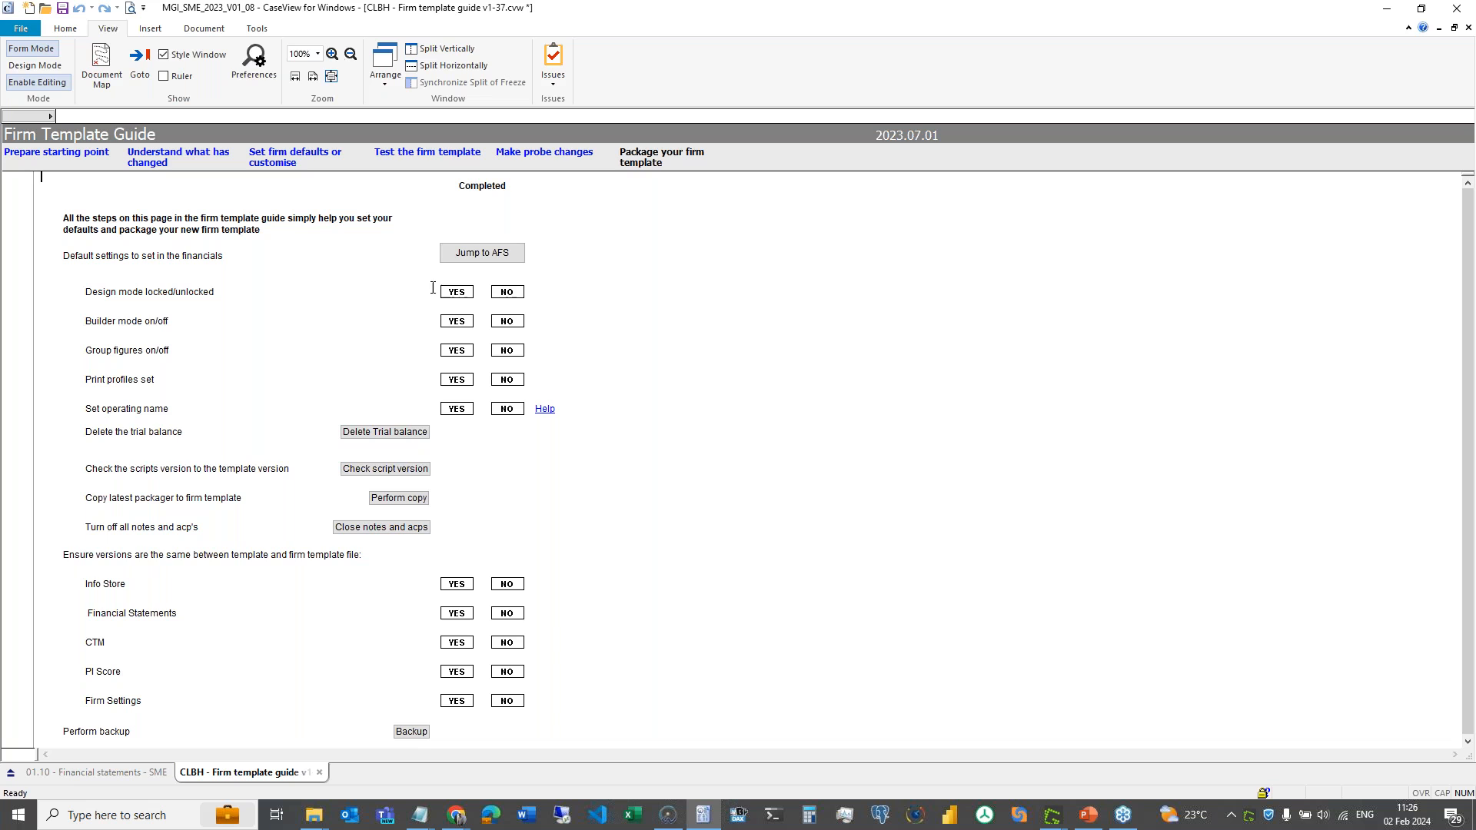
{"action": "left_click", "coordinate": [388, 297]}
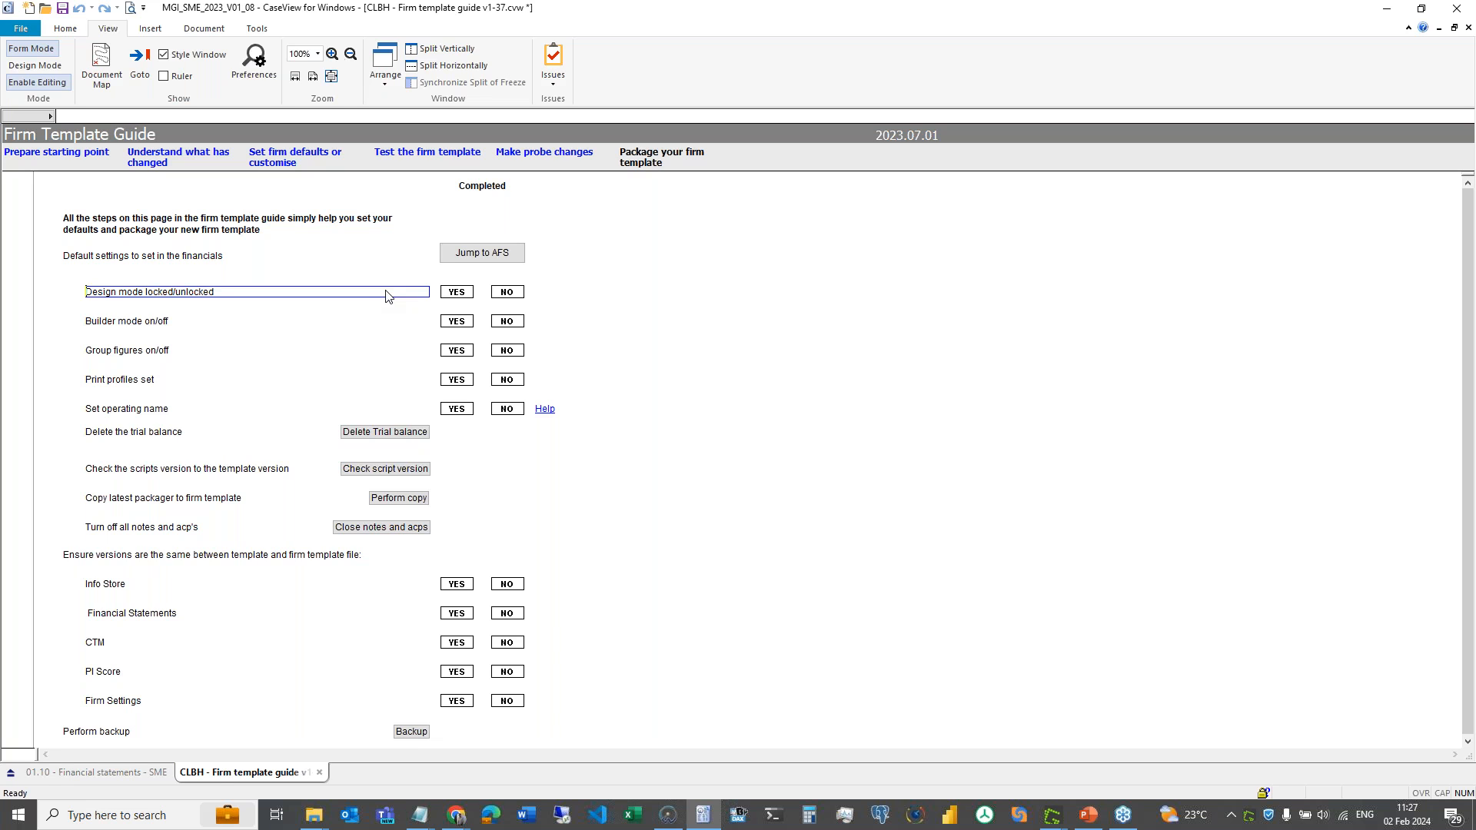
{"action": "left_click", "coordinate": [378, 325]}
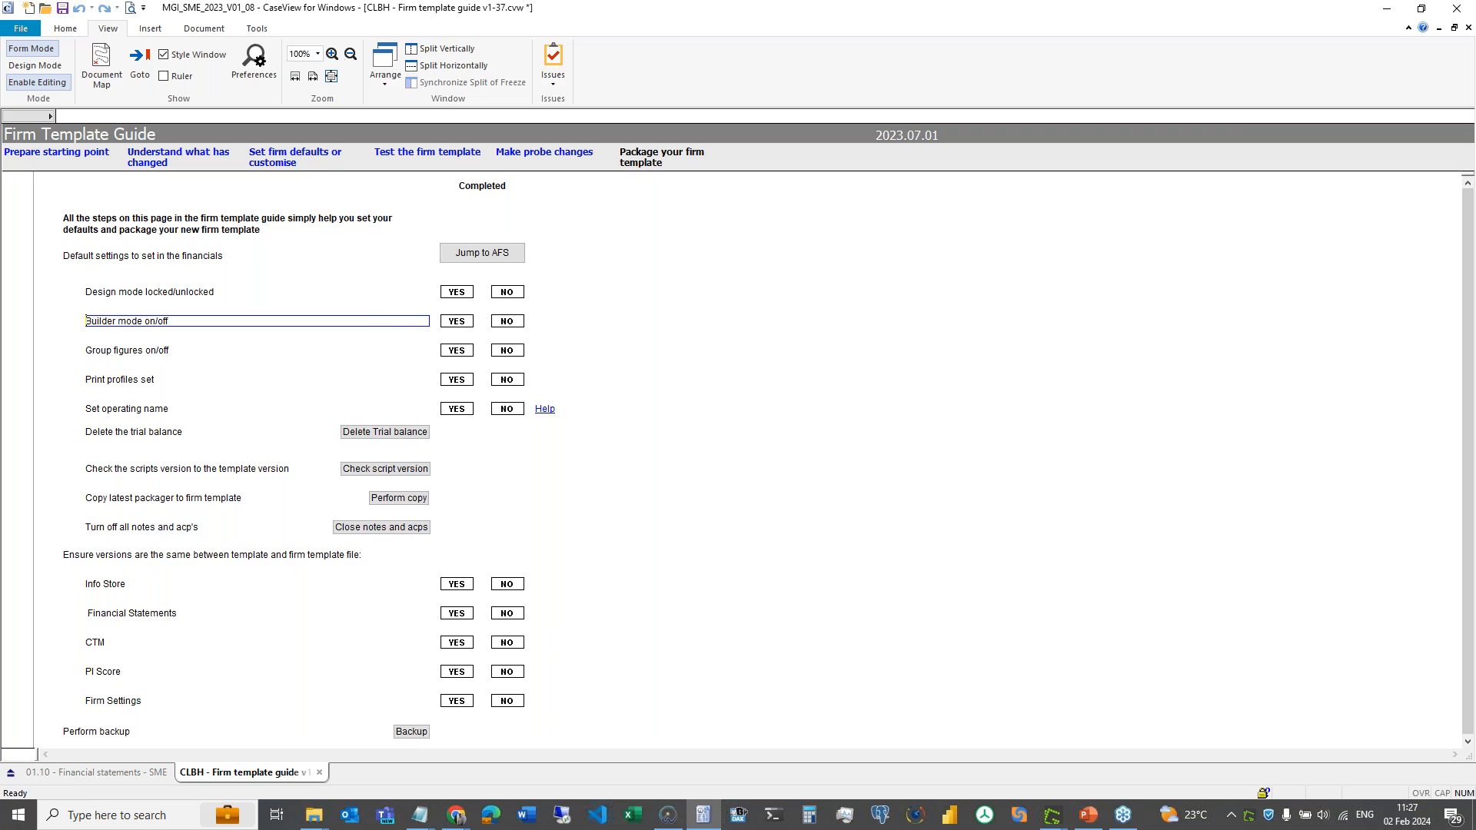
{"action": "left_click", "coordinate": [423, 355]}
{"action": "left_click", "coordinate": [416, 377]}
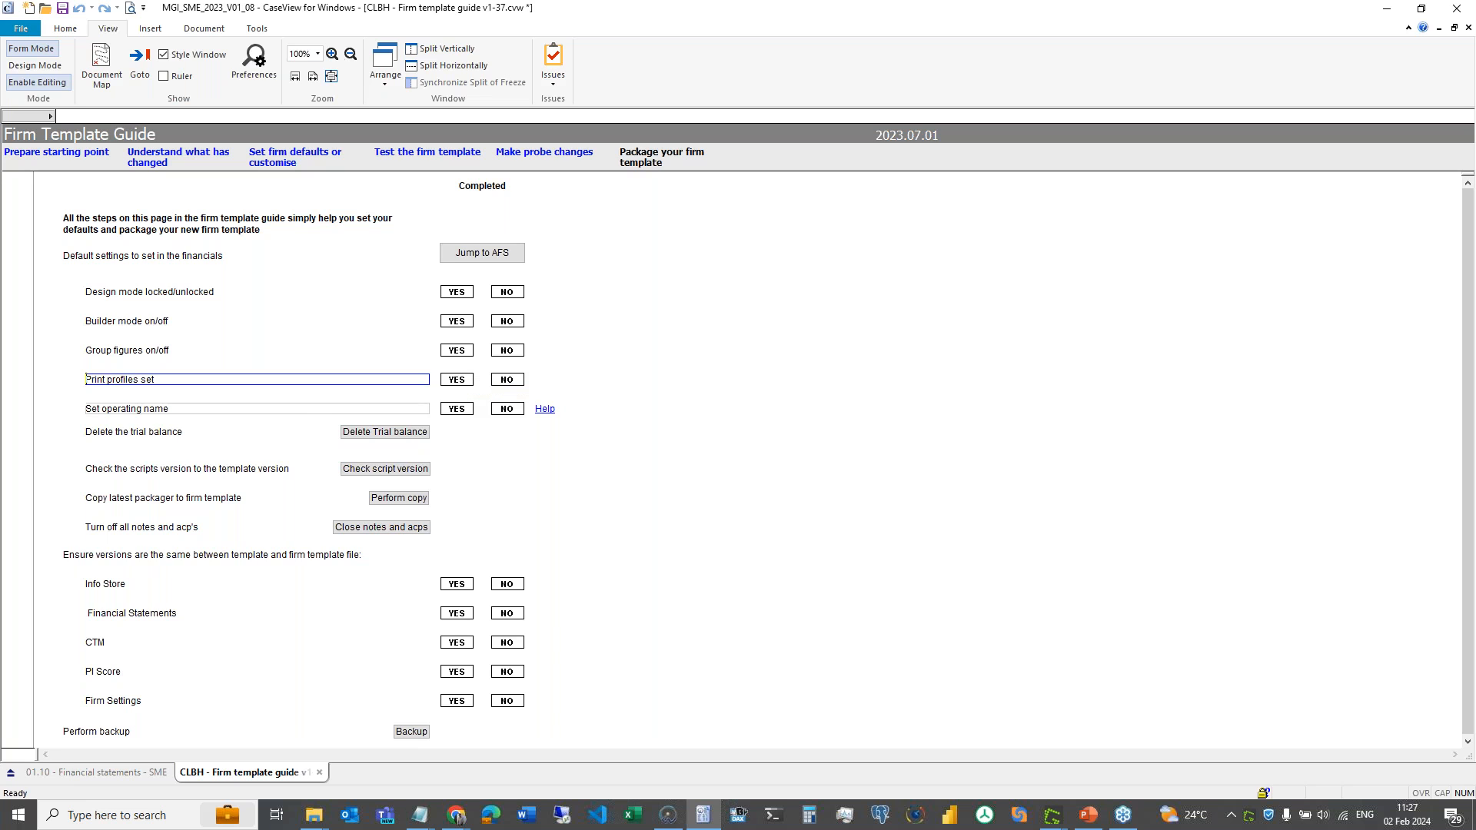
{"action": "left_click", "coordinate": [328, 412]}
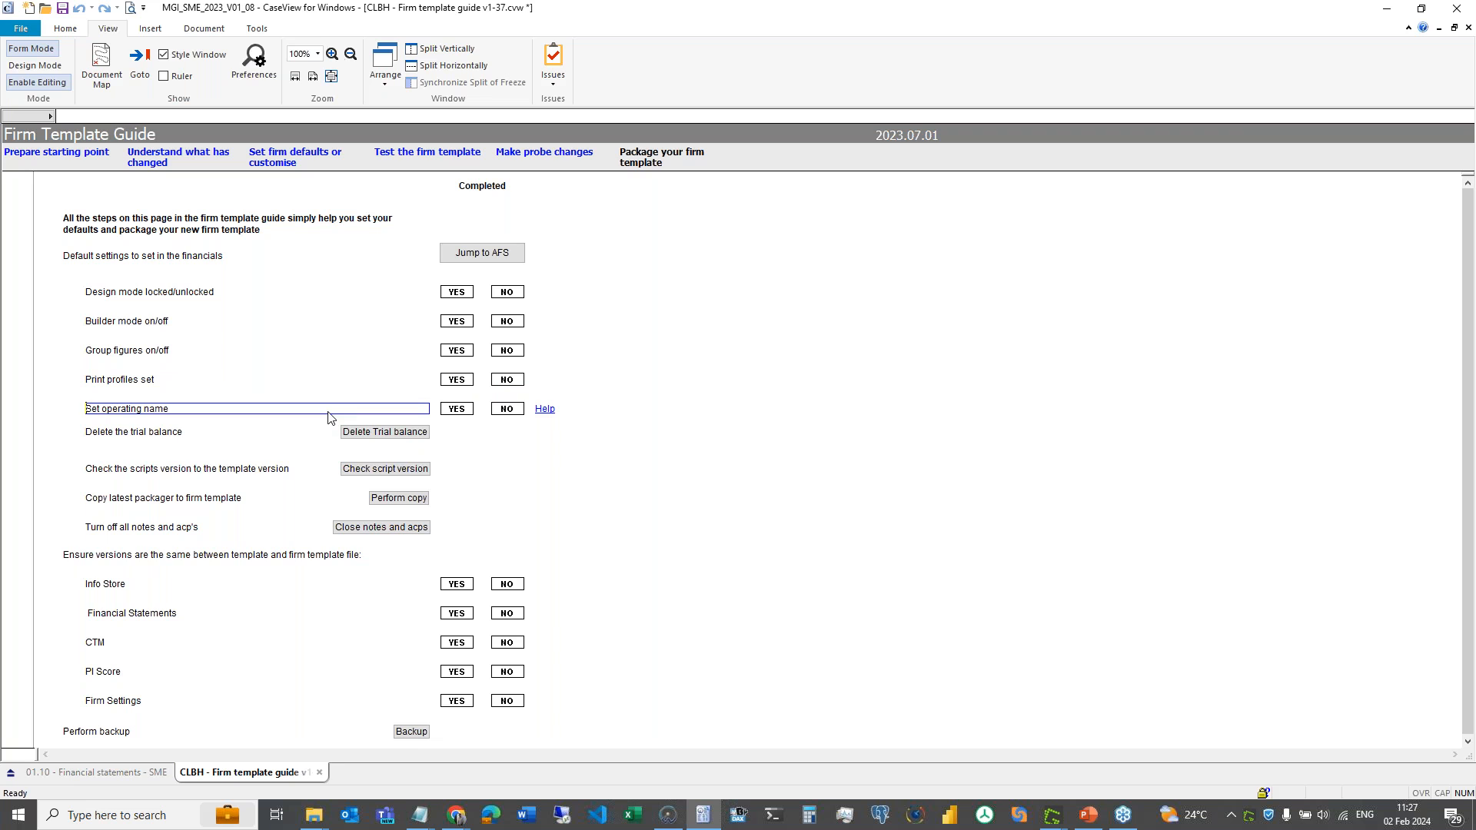
{"action": "left_click", "coordinate": [408, 476]}
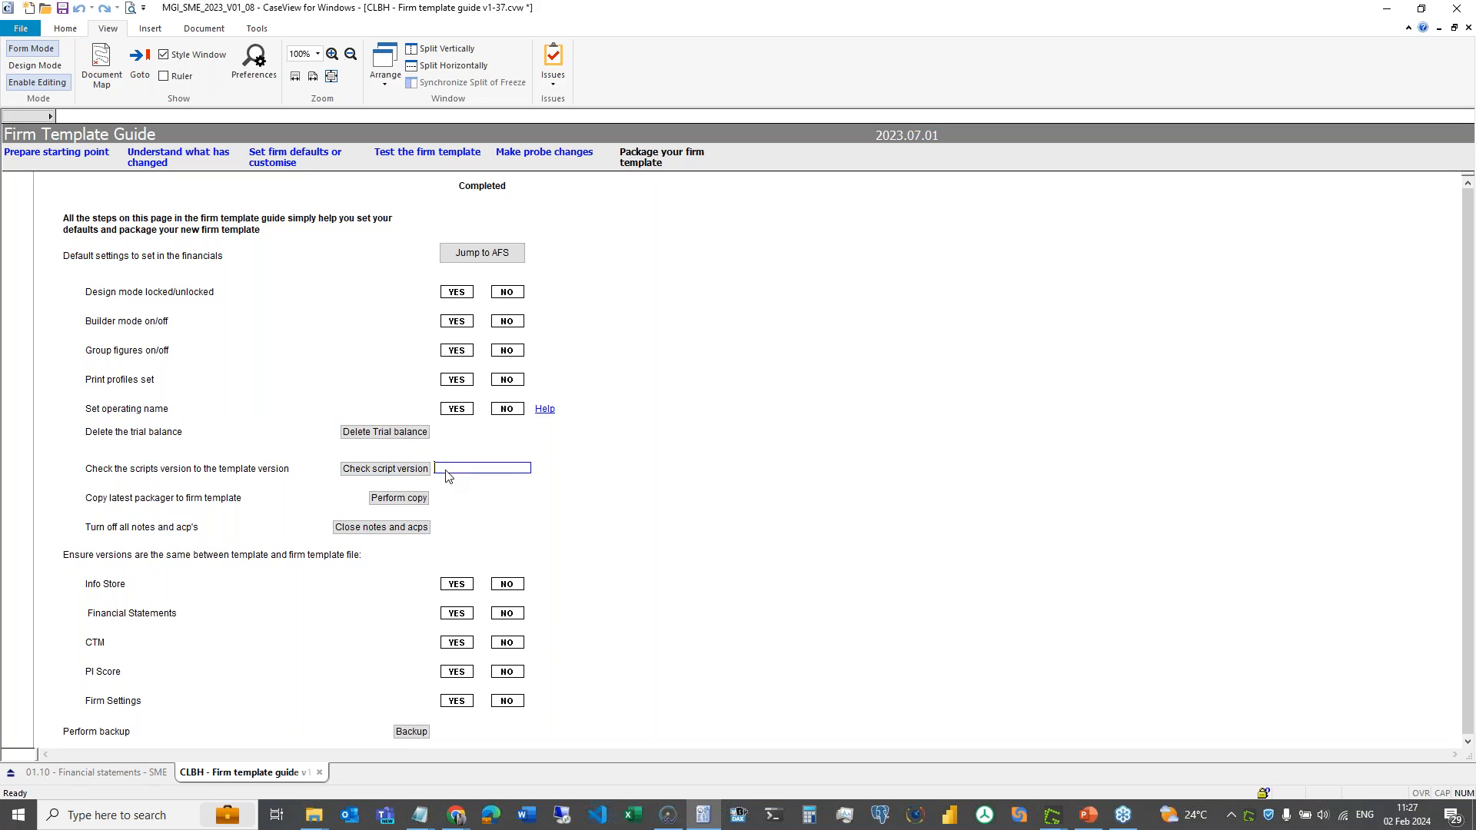
{"action": "left_click", "coordinate": [540, 468]}
- Run the scripts version check and accept the Successful result, stamping a tick beside that step
{"action": "left_click_drag", "start_coordinate": [580, 465], "coordinate": [283, 470]}
{"action": "left_click", "coordinate": [276, 468]}
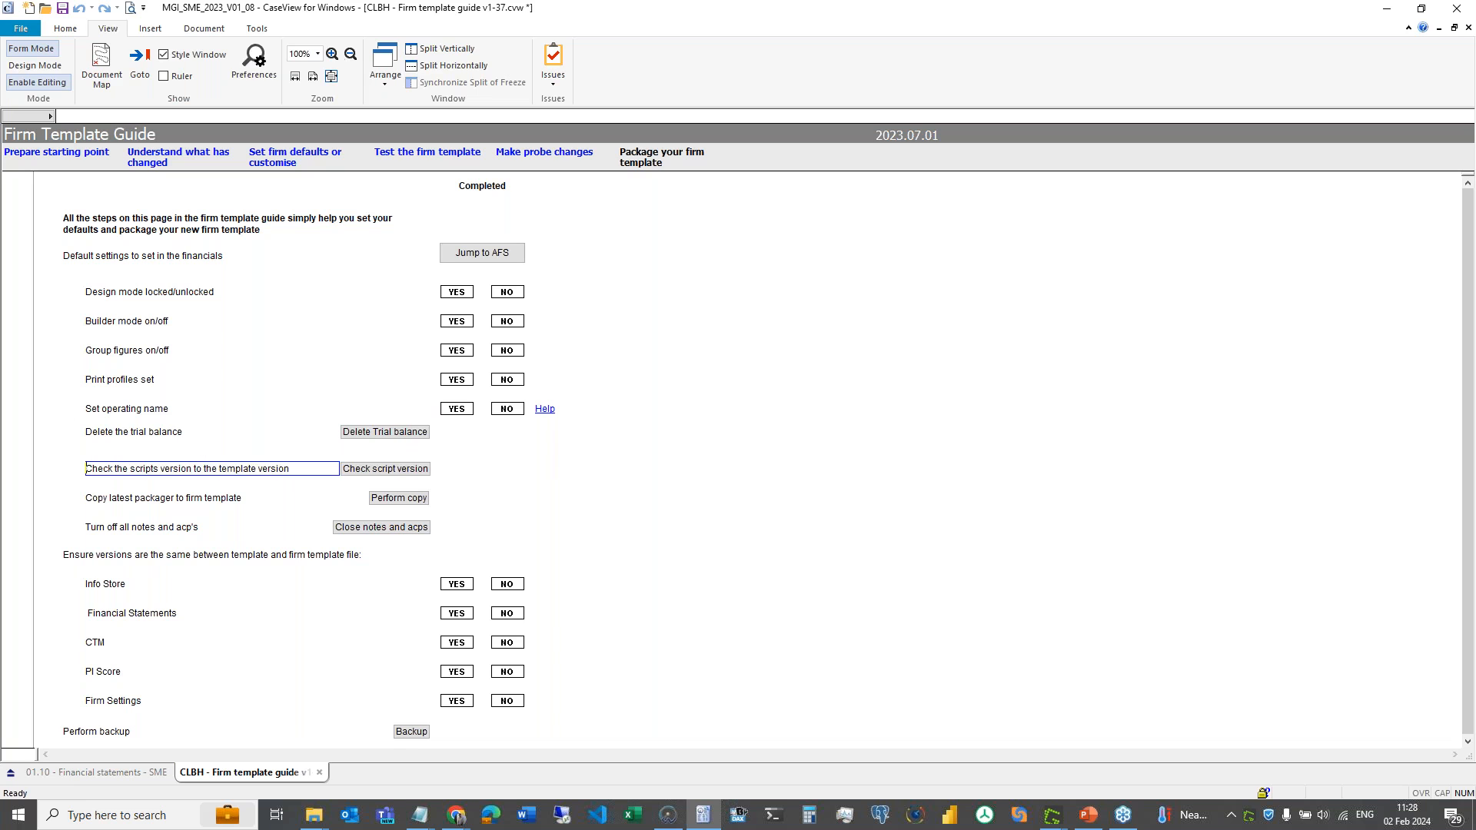
{"action": "left_click", "coordinate": [607, 467]}
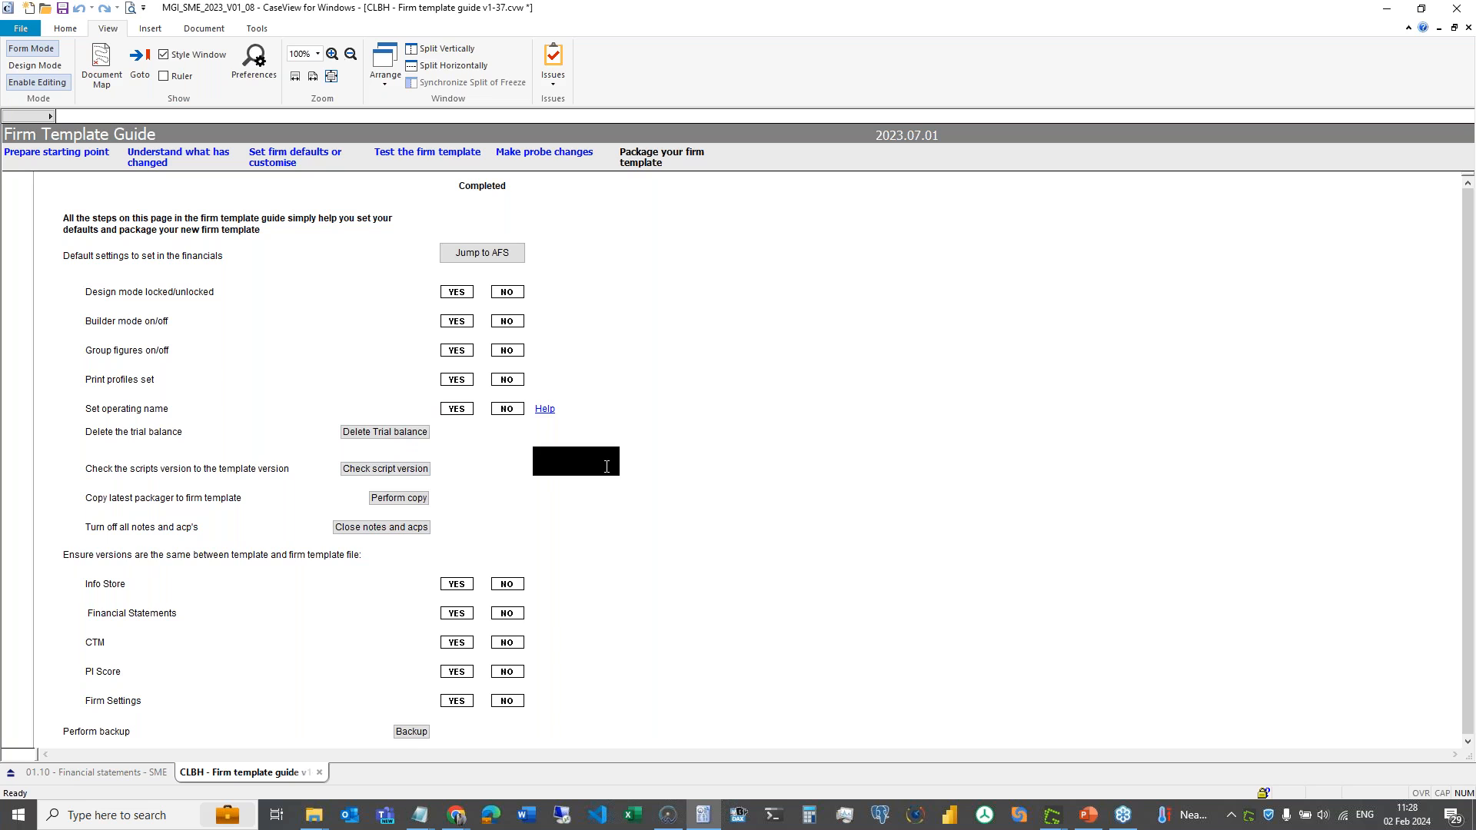
{"action": "left_click", "coordinate": [408, 472]}
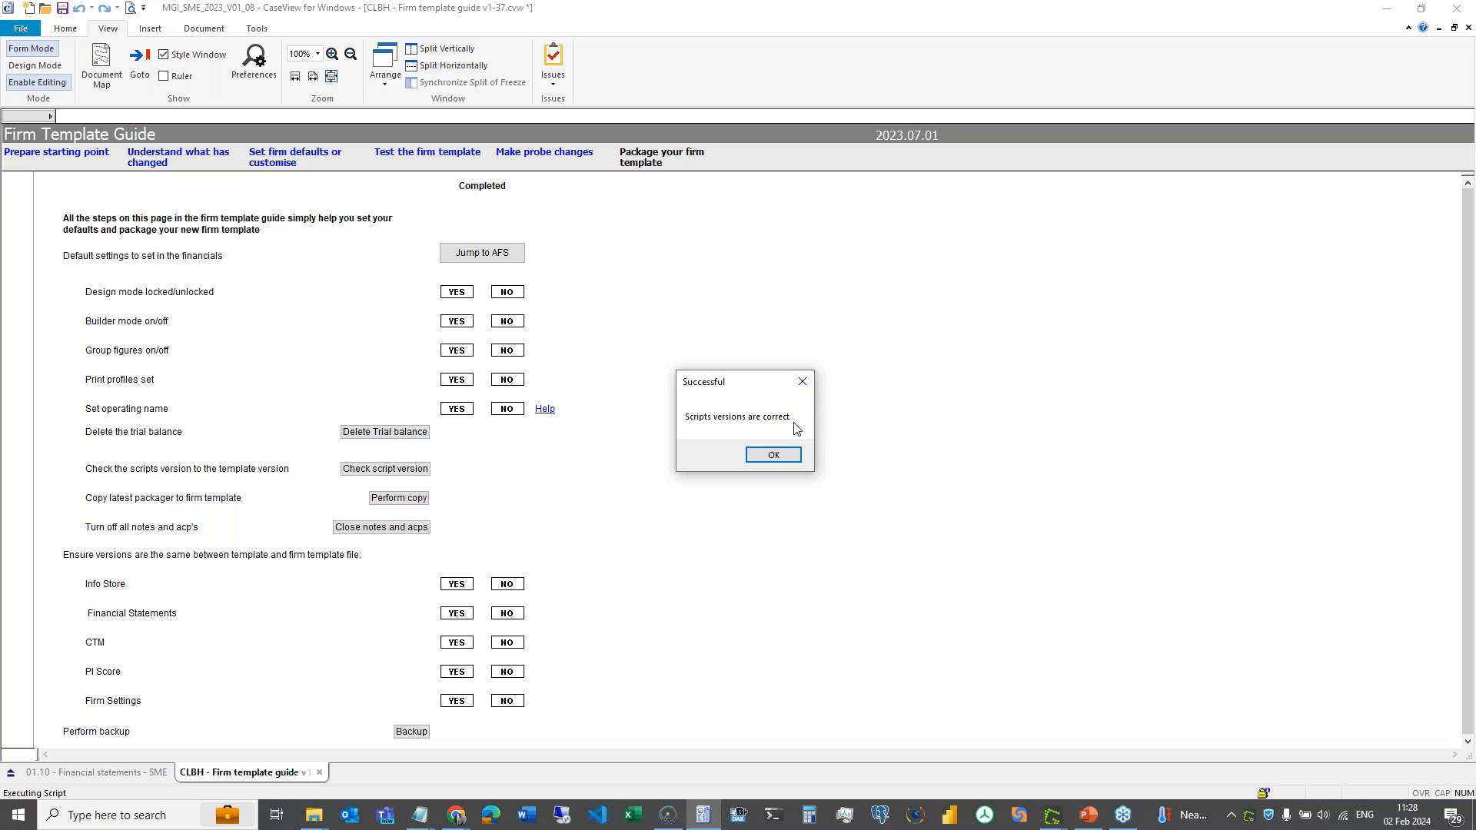
{"action": "left_click", "coordinate": [770, 458]}
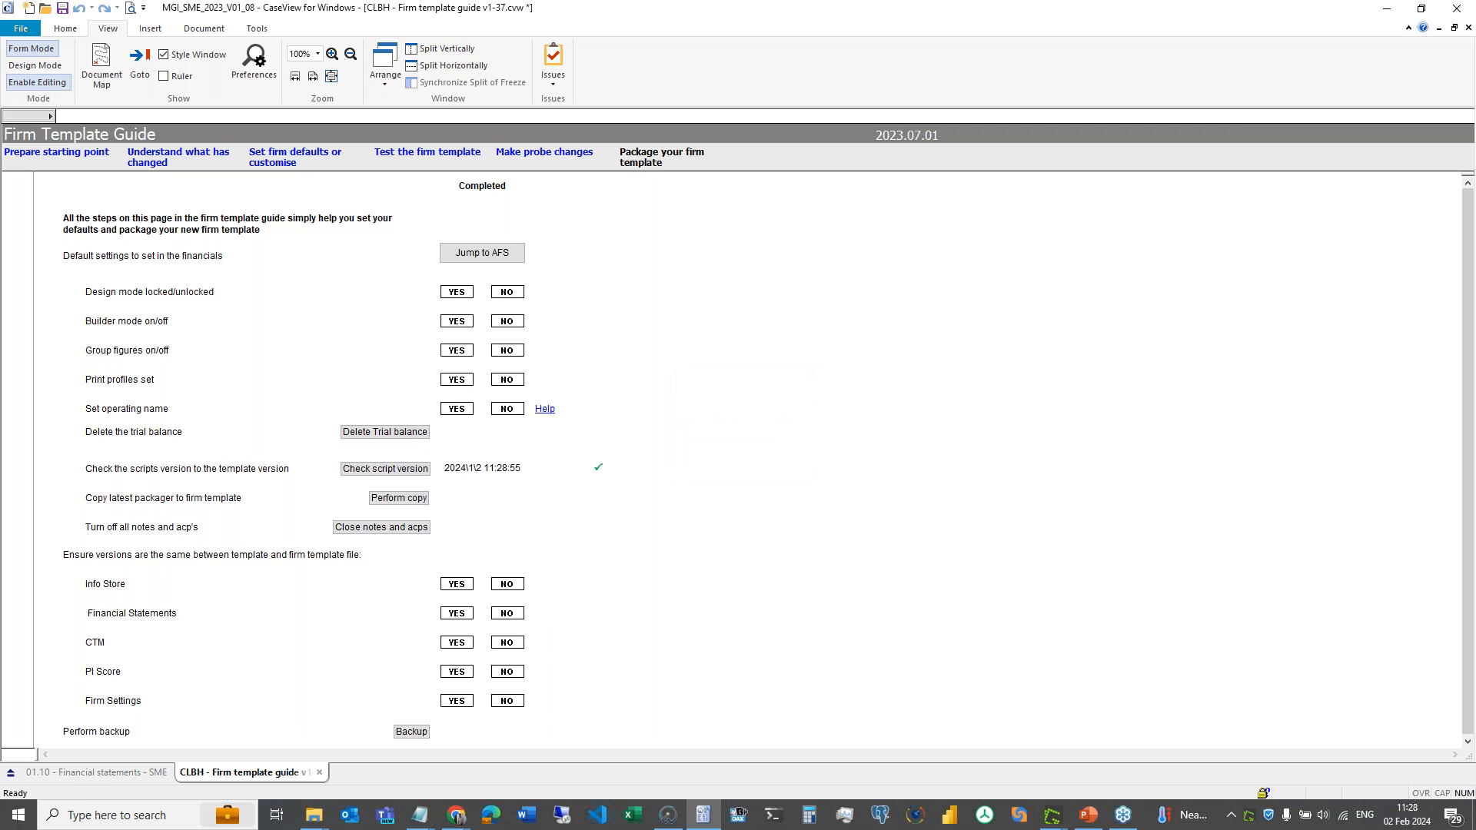
{"action": "left_click", "coordinate": [406, 506]}
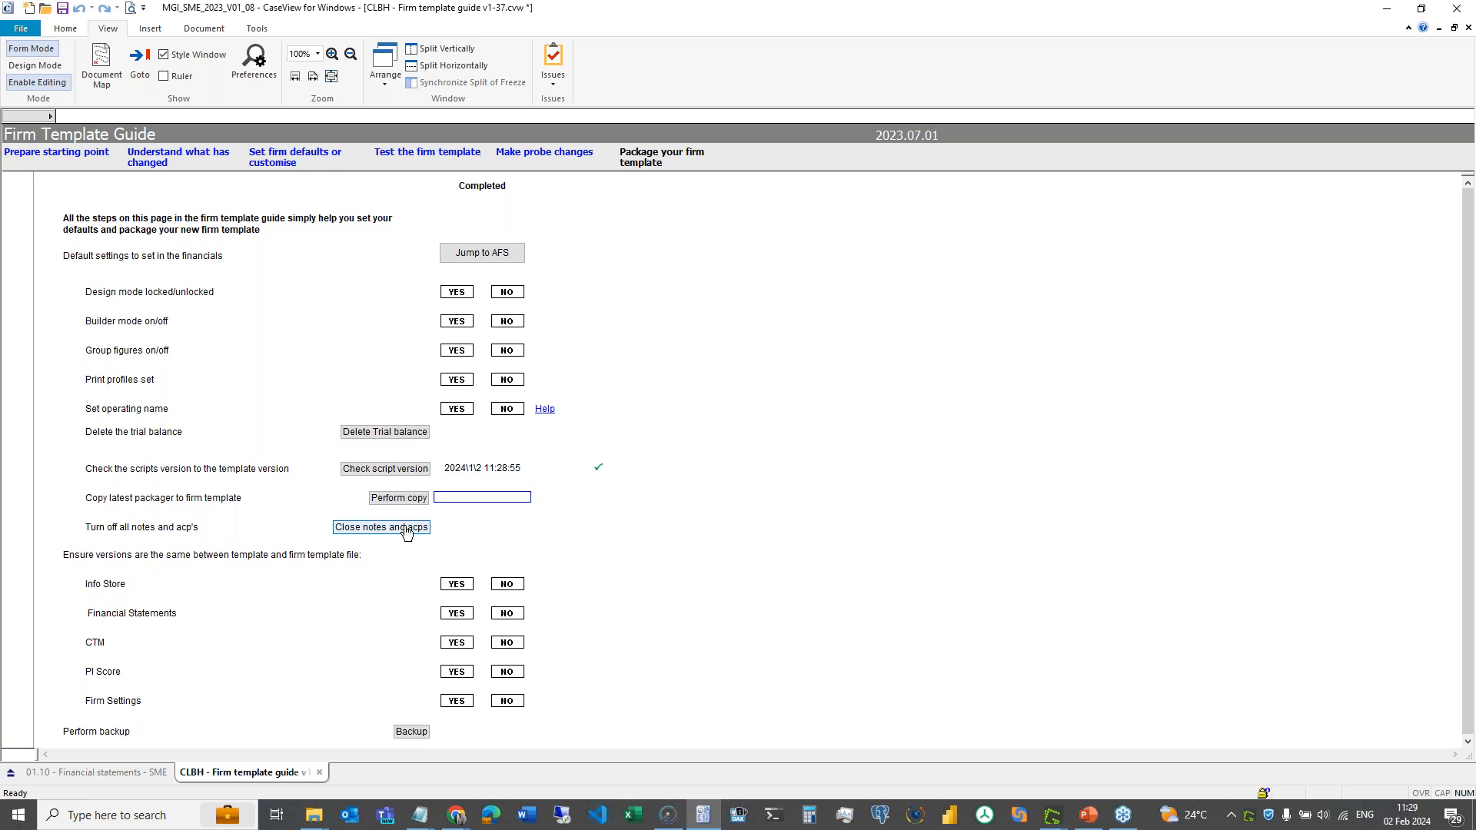
- Bring up 01.10 Financial statements and scroll its notes to the jointly controlled entities table
{"action": "left_click", "coordinate": [134, 772]}
{"action": "scroll", "coordinate": [480, 704], "scroll_direction": "down", "scroll_amount": 3}
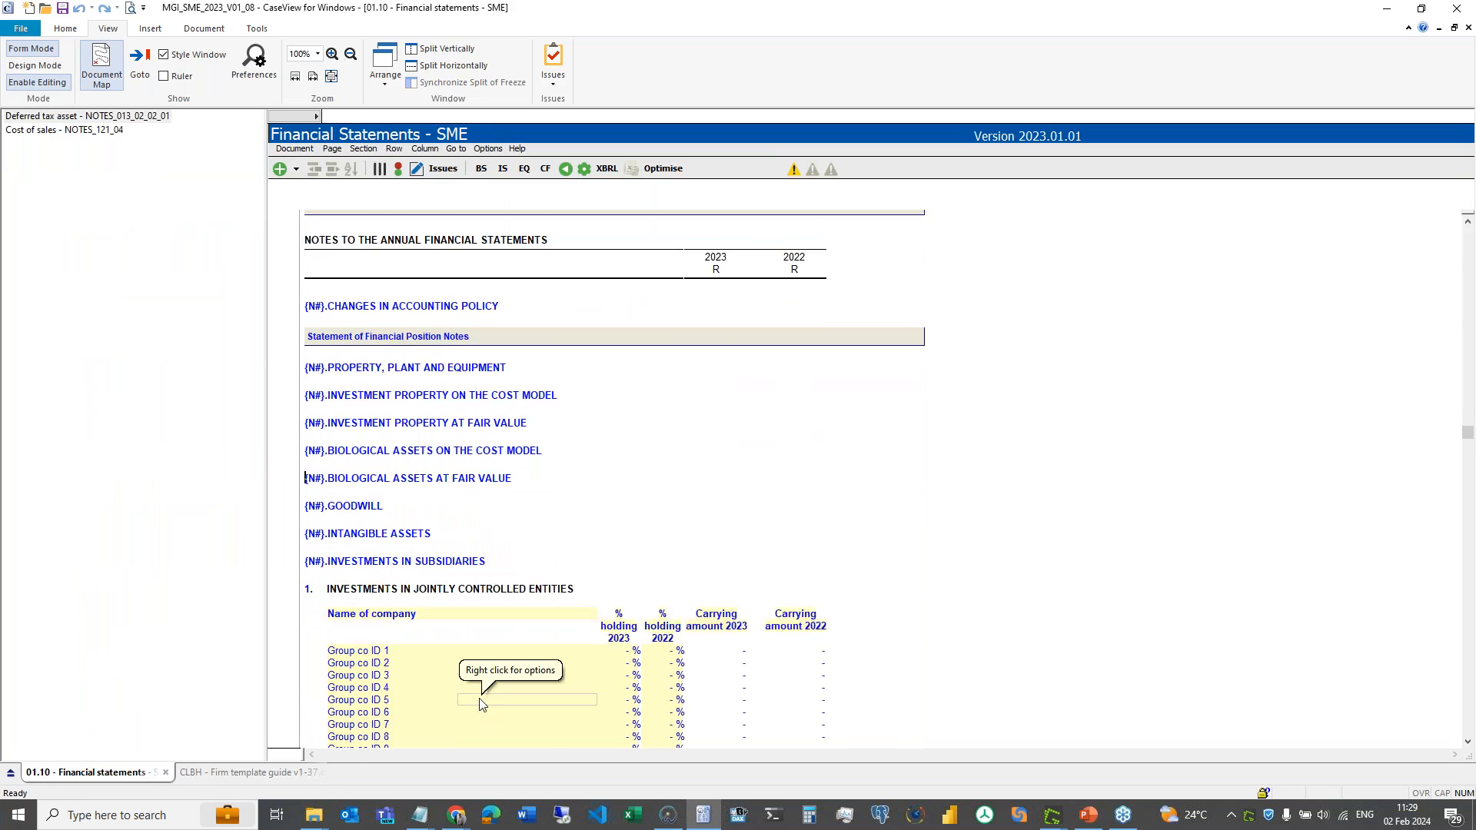
{"action": "scroll", "coordinate": [480, 704], "scroll_direction": "down", "scroll_amount": 8}
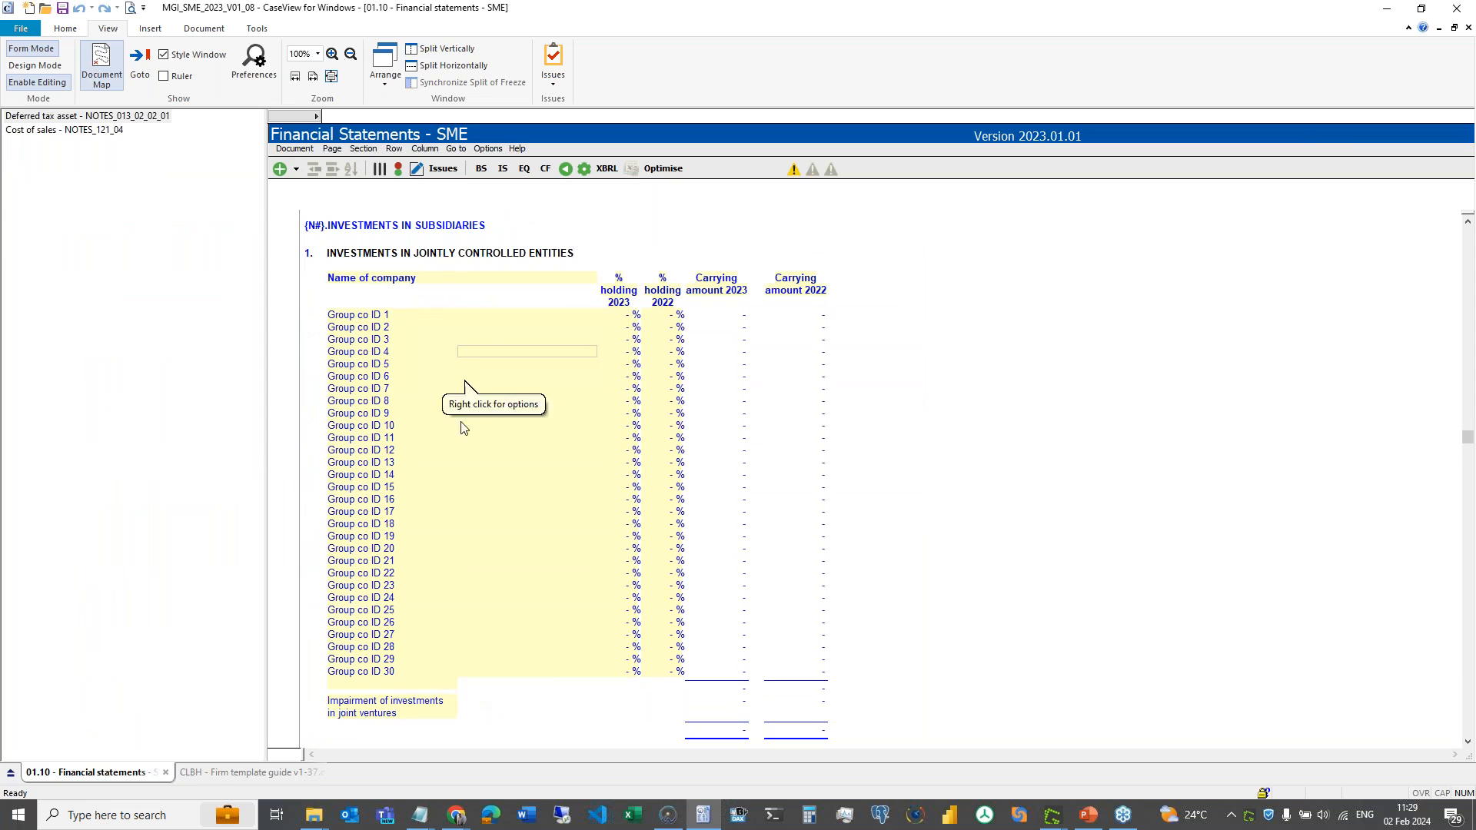
{"action": "scroll", "coordinate": [477, 342], "scroll_direction": "up", "scroll_amount": 5}
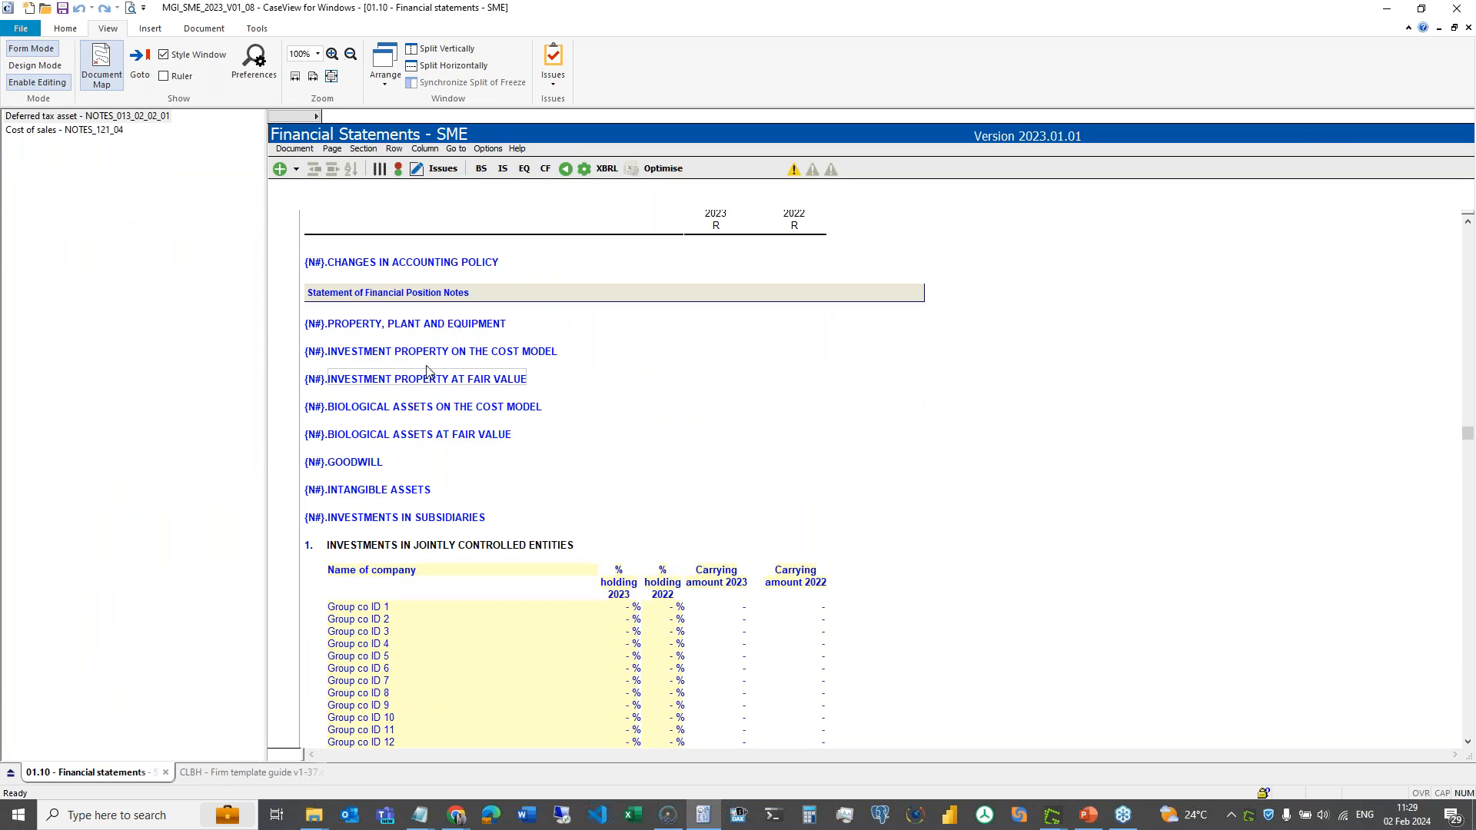
{"action": "scroll", "coordinate": [430, 573], "scroll_direction": "down", "scroll_amount": 5}
{"action": "scroll", "coordinate": [437, 589], "scroll_direction": "down", "scroll_amount": 10}
{"action": "scroll", "coordinate": [438, 590], "scroll_direction": "up", "scroll_amount": 10}
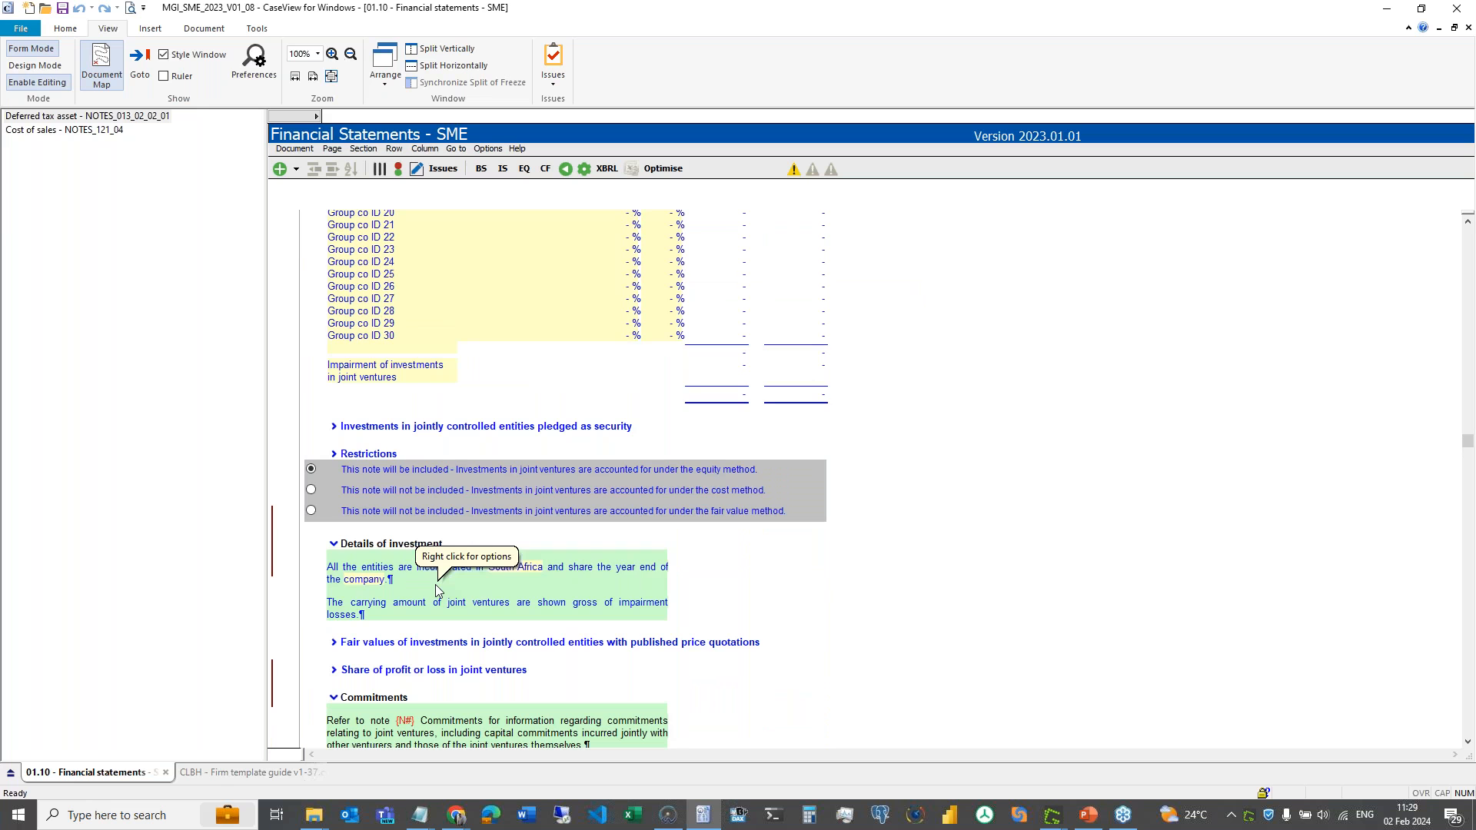
{"action": "scroll", "coordinate": [437, 590], "scroll_direction": "up", "scroll_amount": 10}
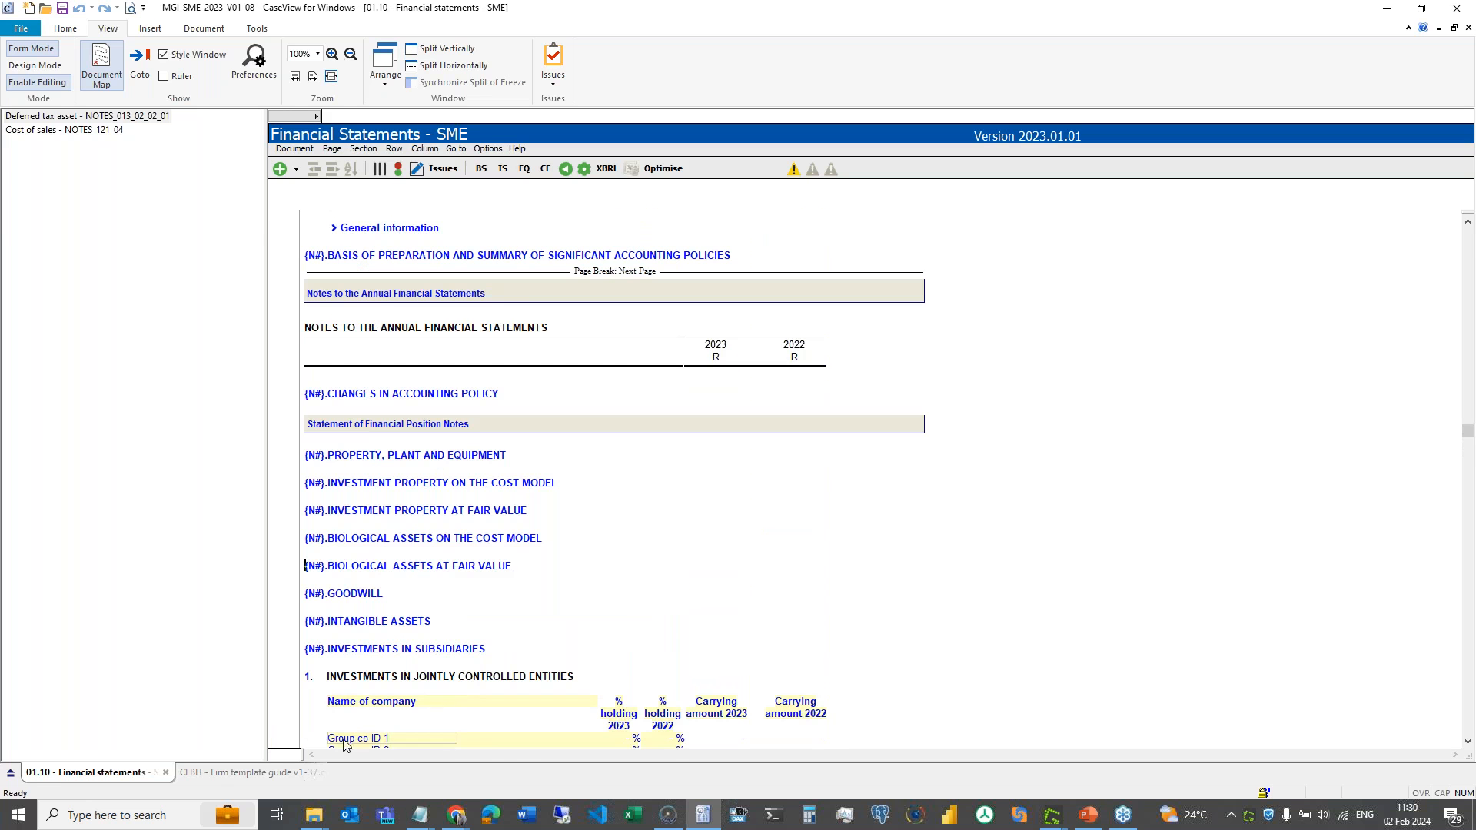
- Run Turn off all notes and acp's in the guide, check the financial statements, then return
{"action": "left_click", "coordinate": [265, 772]}
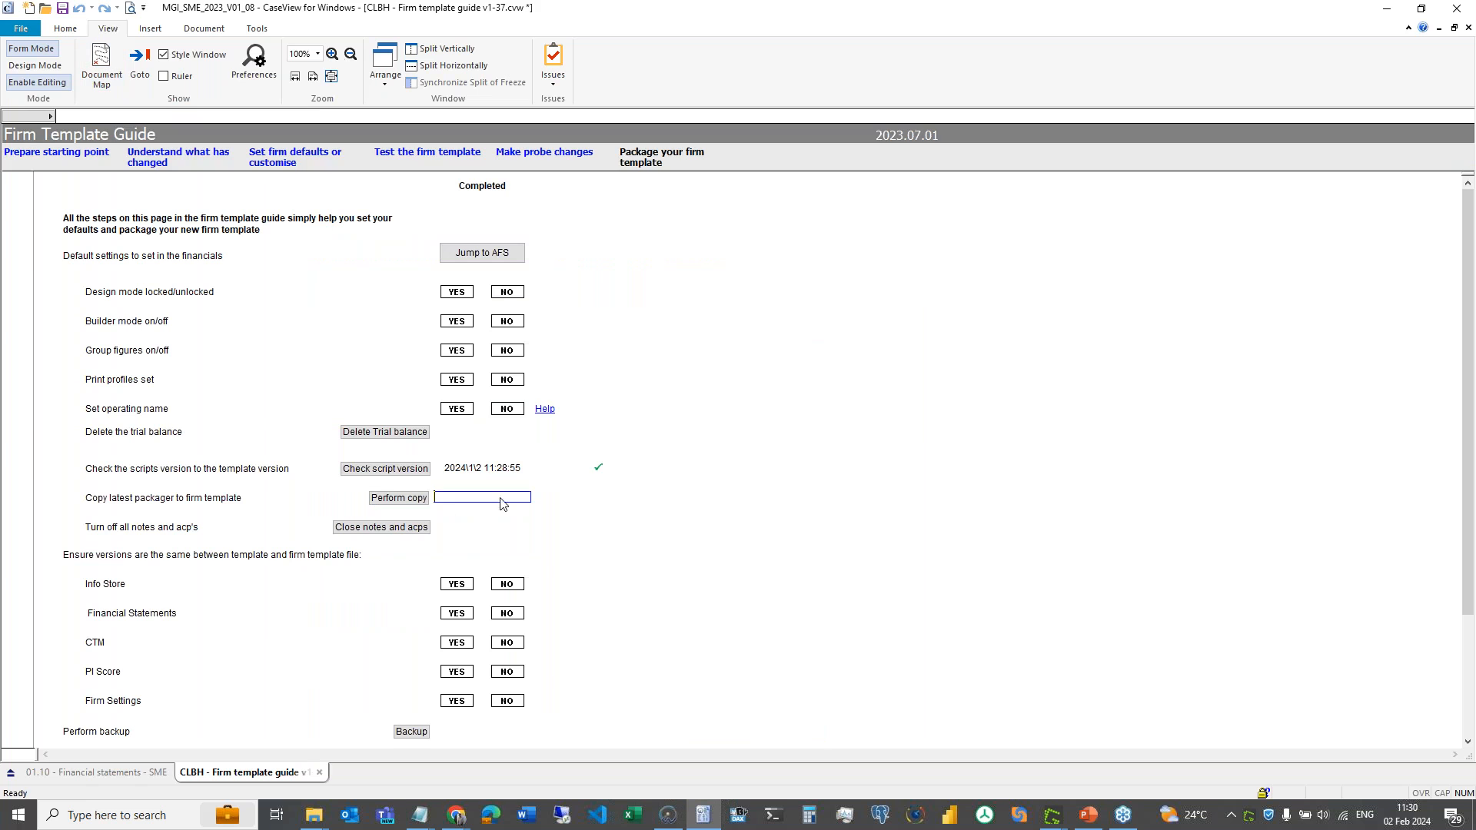
{"action": "left_click", "coordinate": [394, 530]}
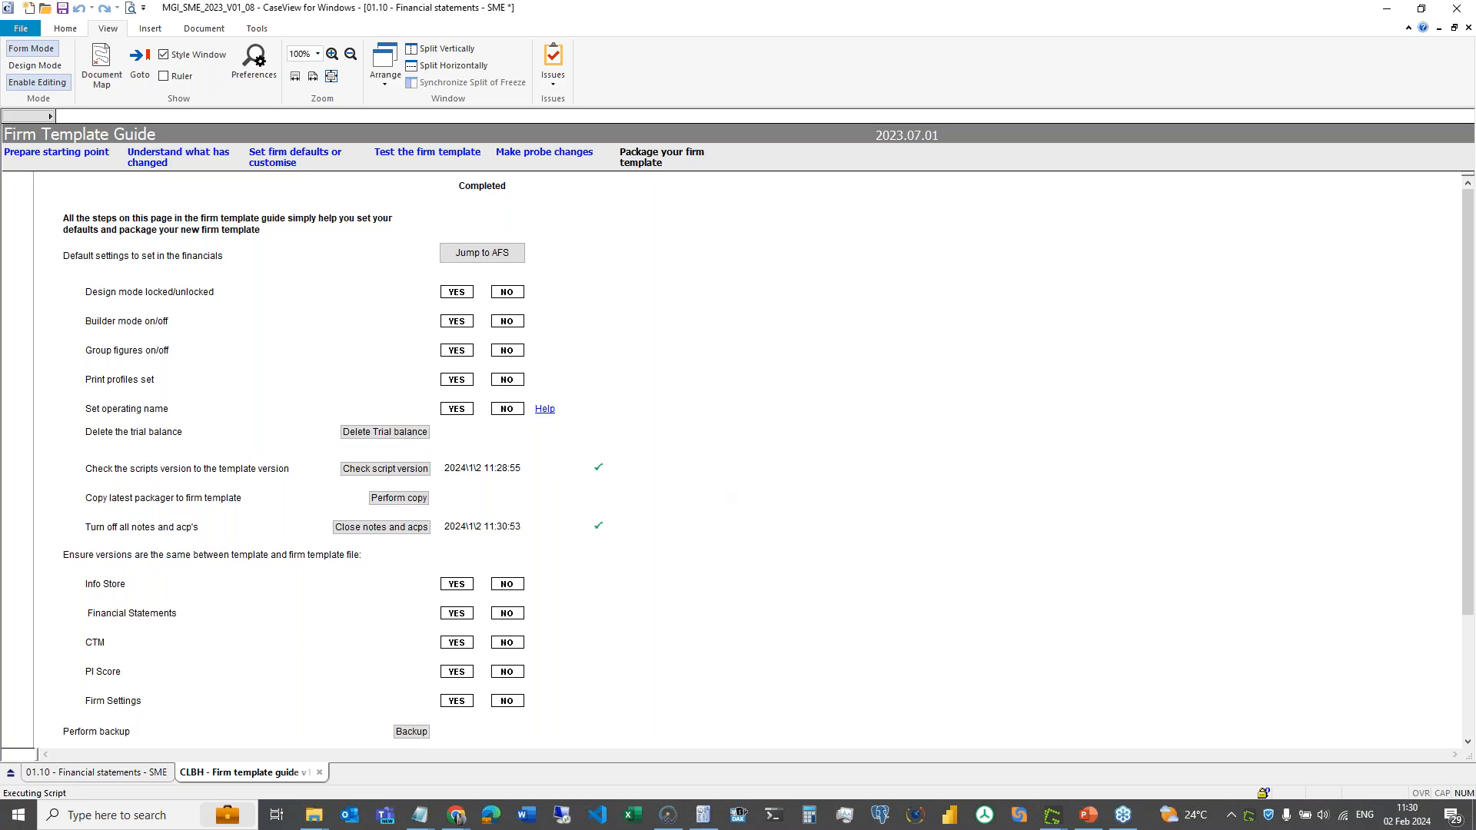
{"action": "key", "text": "ctrl+Tab"}
{"action": "scroll", "coordinate": [582, 522], "scroll_direction": "down", "scroll_amount": 3}
{"action": "scroll", "coordinate": [581, 522], "scroll_direction": "up", "scroll_amount": 4}
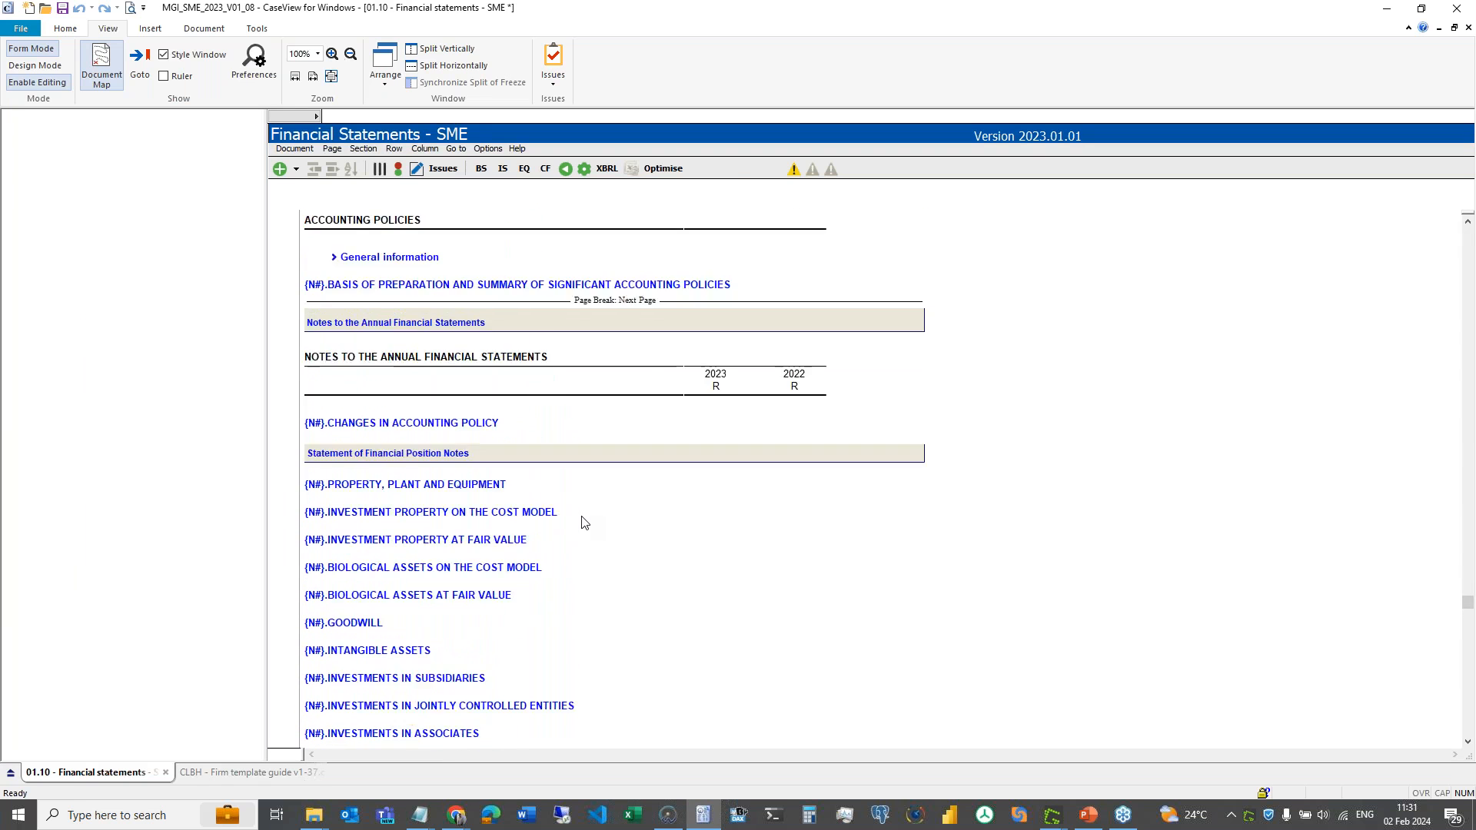
{"action": "scroll", "coordinate": [582, 522], "scroll_direction": "up", "scroll_amount": 1}
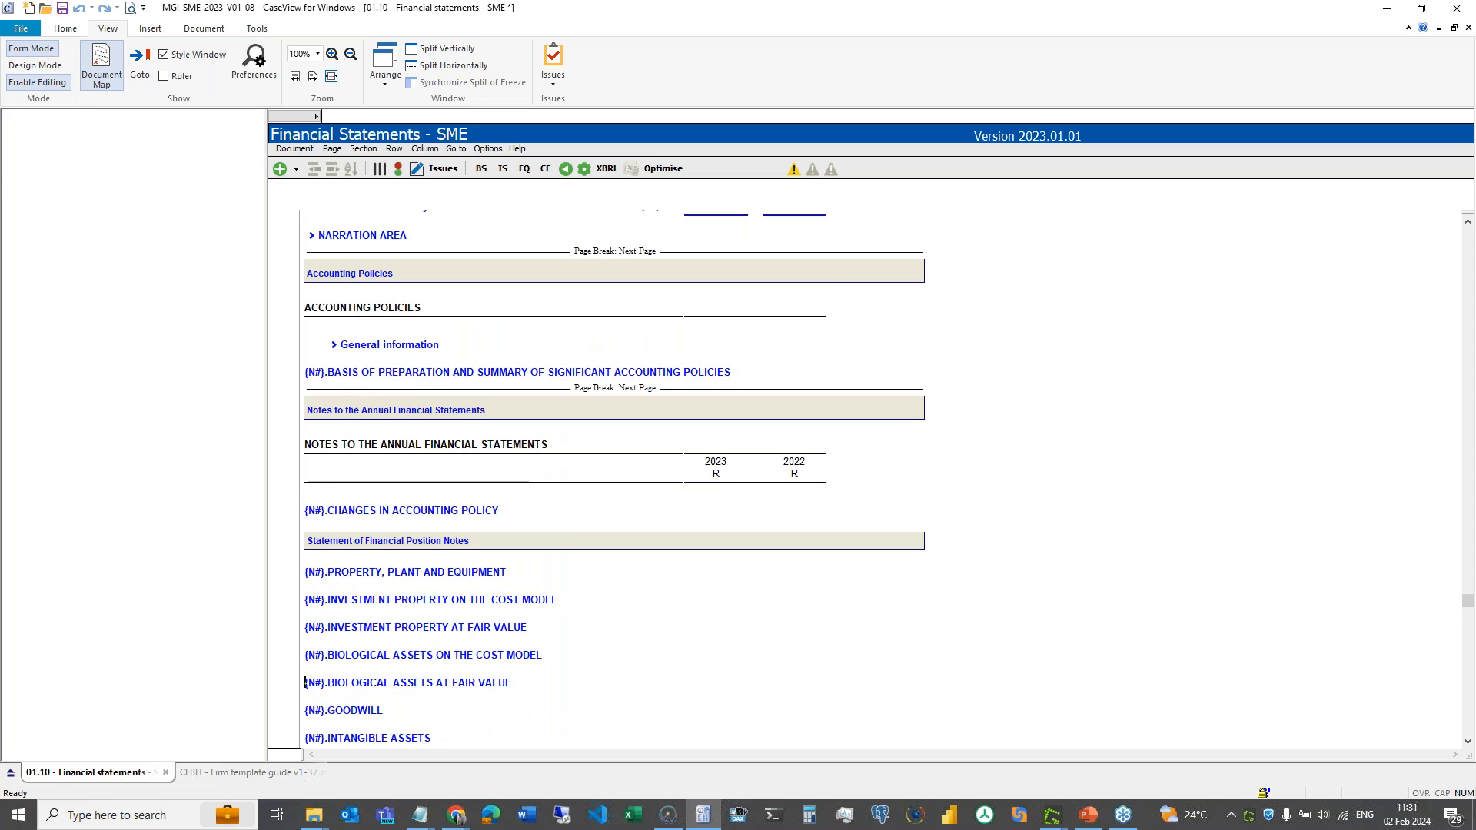
{"action": "left_click", "coordinate": [275, 774]}
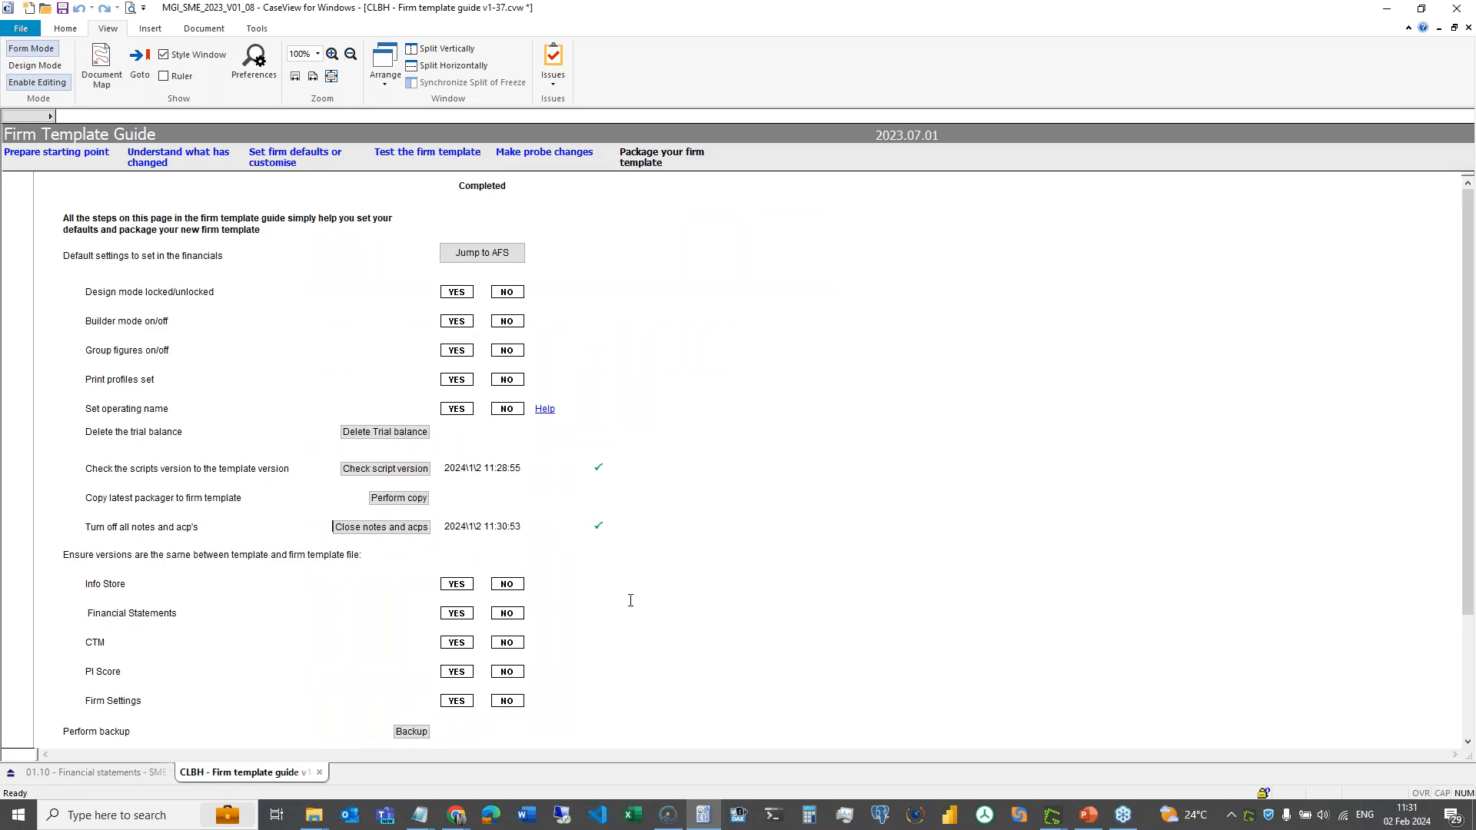
{"action": "scroll", "coordinate": [629, 599], "scroll_direction": "down", "scroll_amount": 3}
- Check the Info Store, Financial Statements, CTM, PI Score and Firm Settings versions, then start the backup
{"action": "scroll", "coordinate": [631, 600], "scroll_direction": "up", "scroll_amount": 1}
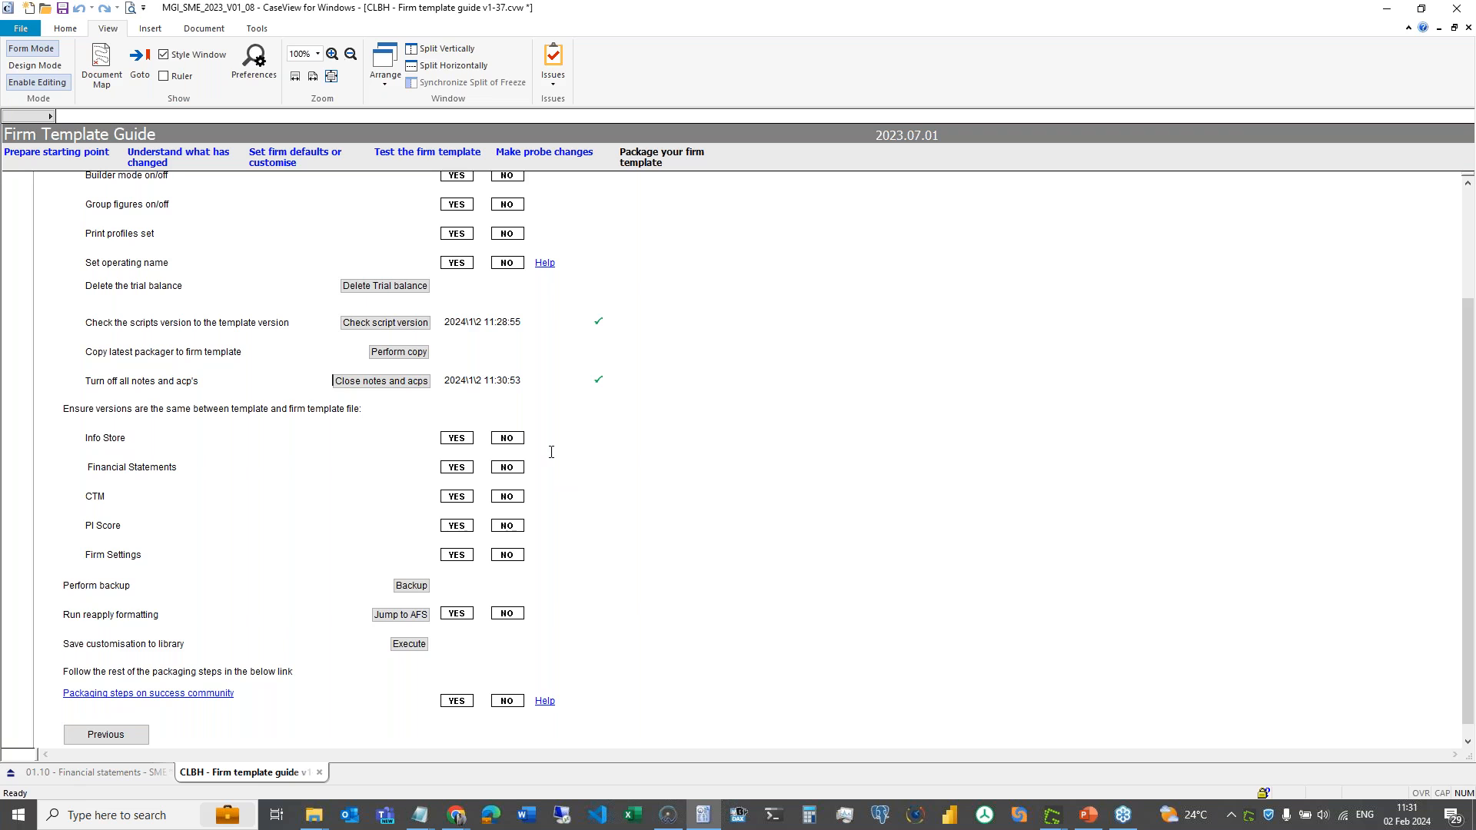
{"action": "left_click", "coordinate": [339, 410]}
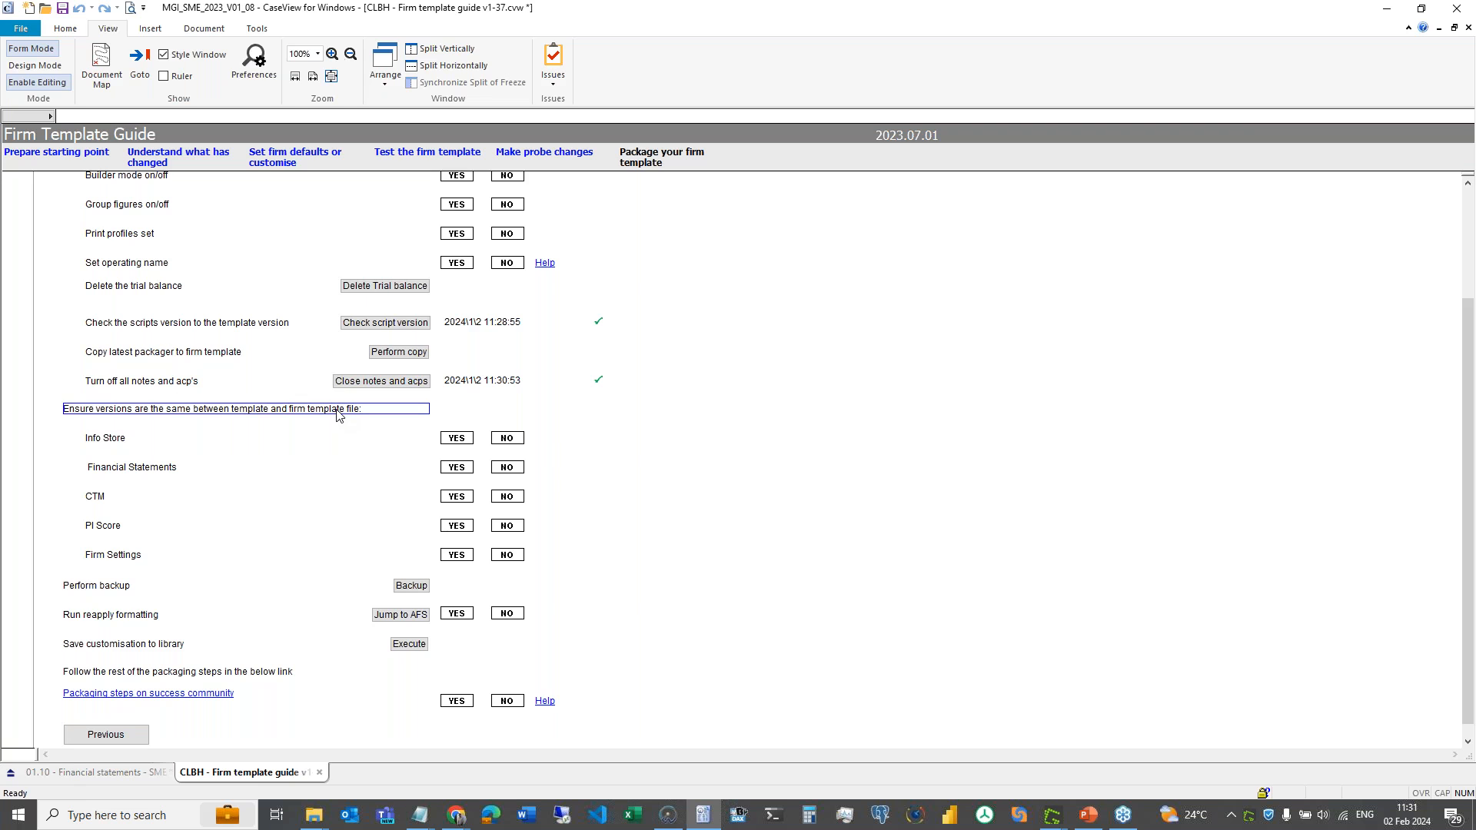
{"action": "left_click", "coordinate": [328, 442]}
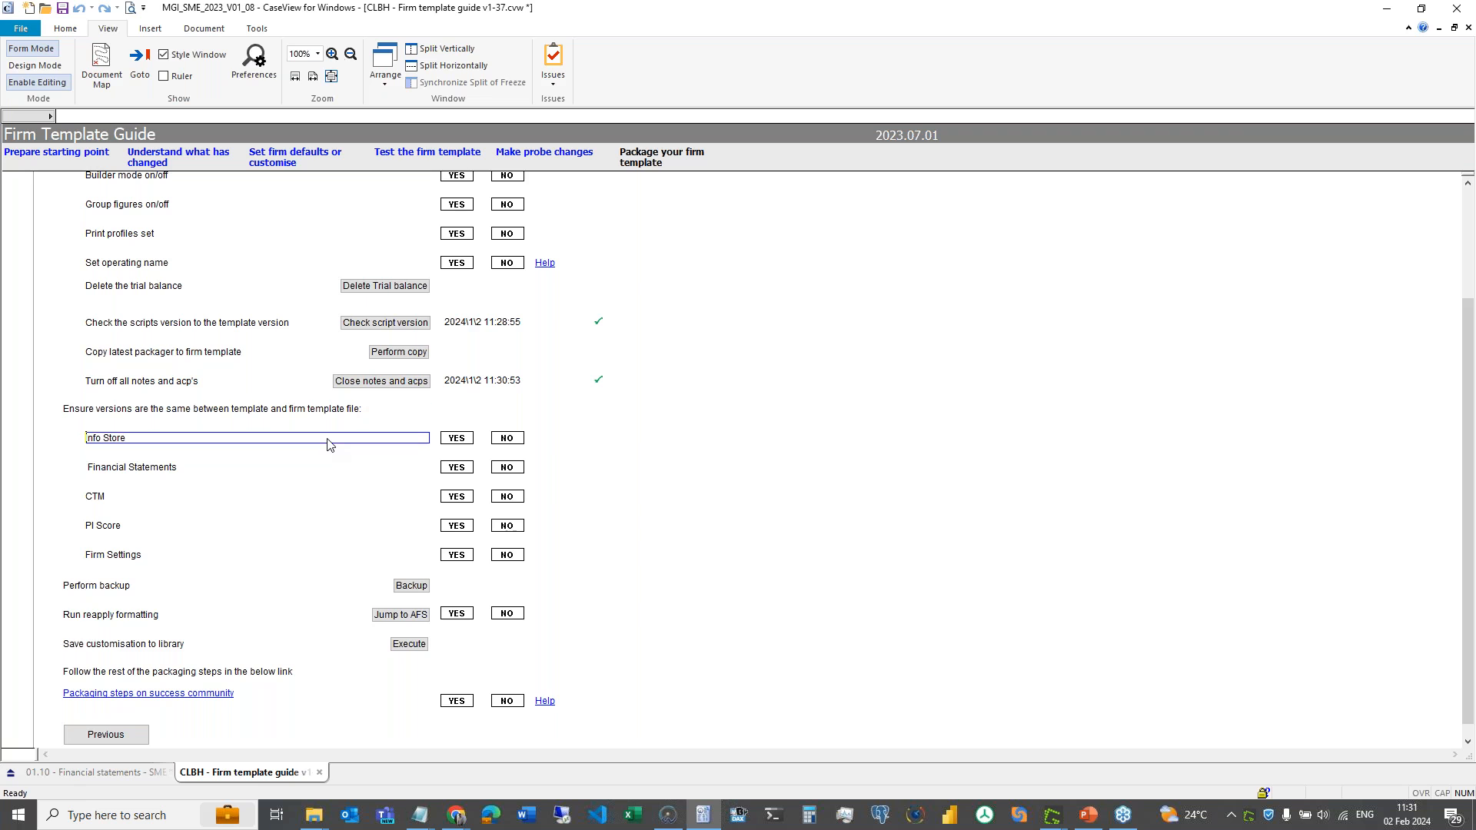
{"action": "left_click", "coordinate": [329, 469]}
{"action": "left_click", "coordinate": [323, 496]}
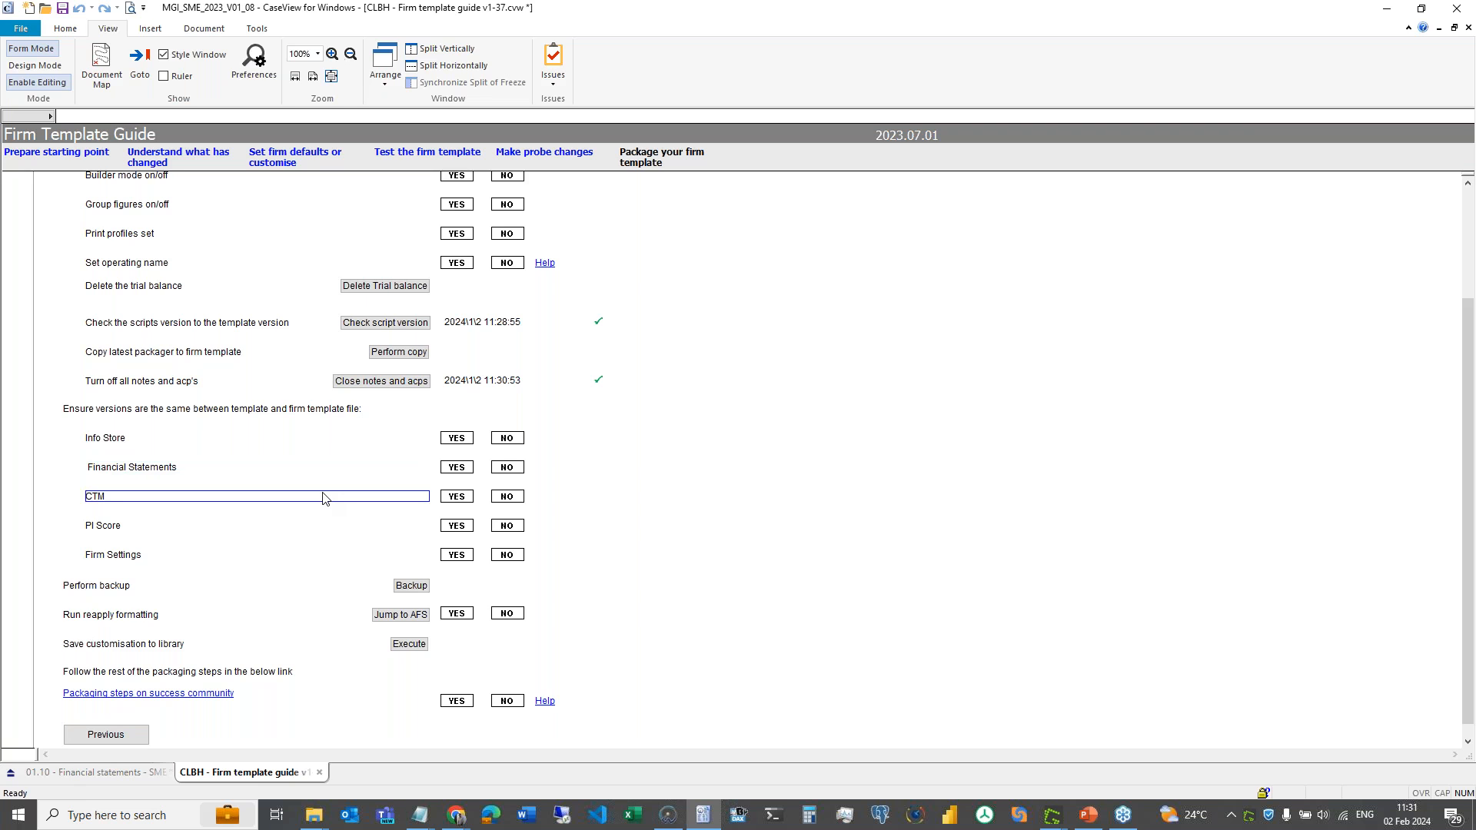
{"action": "left_click", "coordinate": [319, 528]}
{"action": "left_click", "coordinate": [312, 556]}
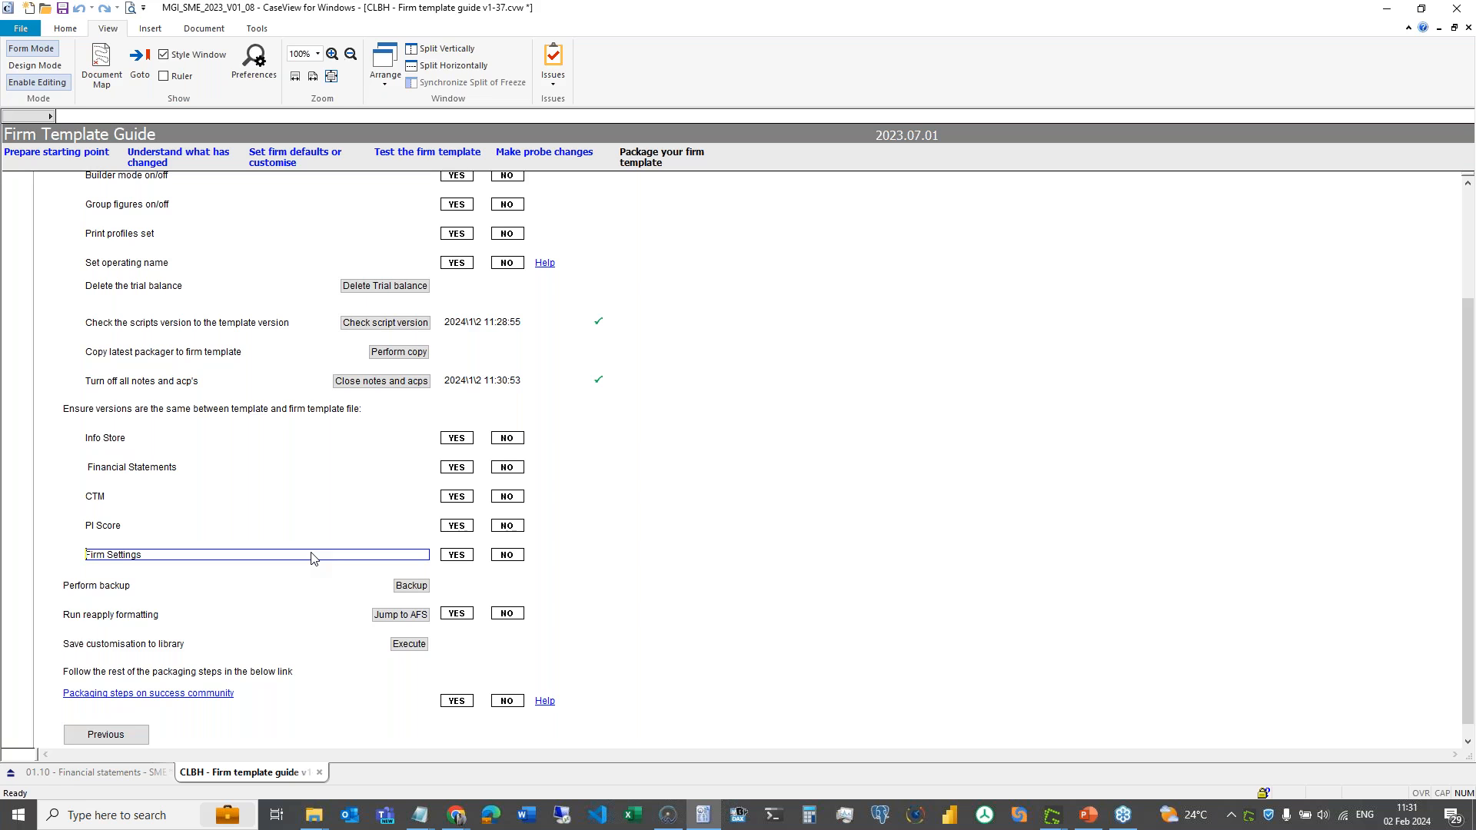
{"action": "left_click", "coordinate": [411, 586]}
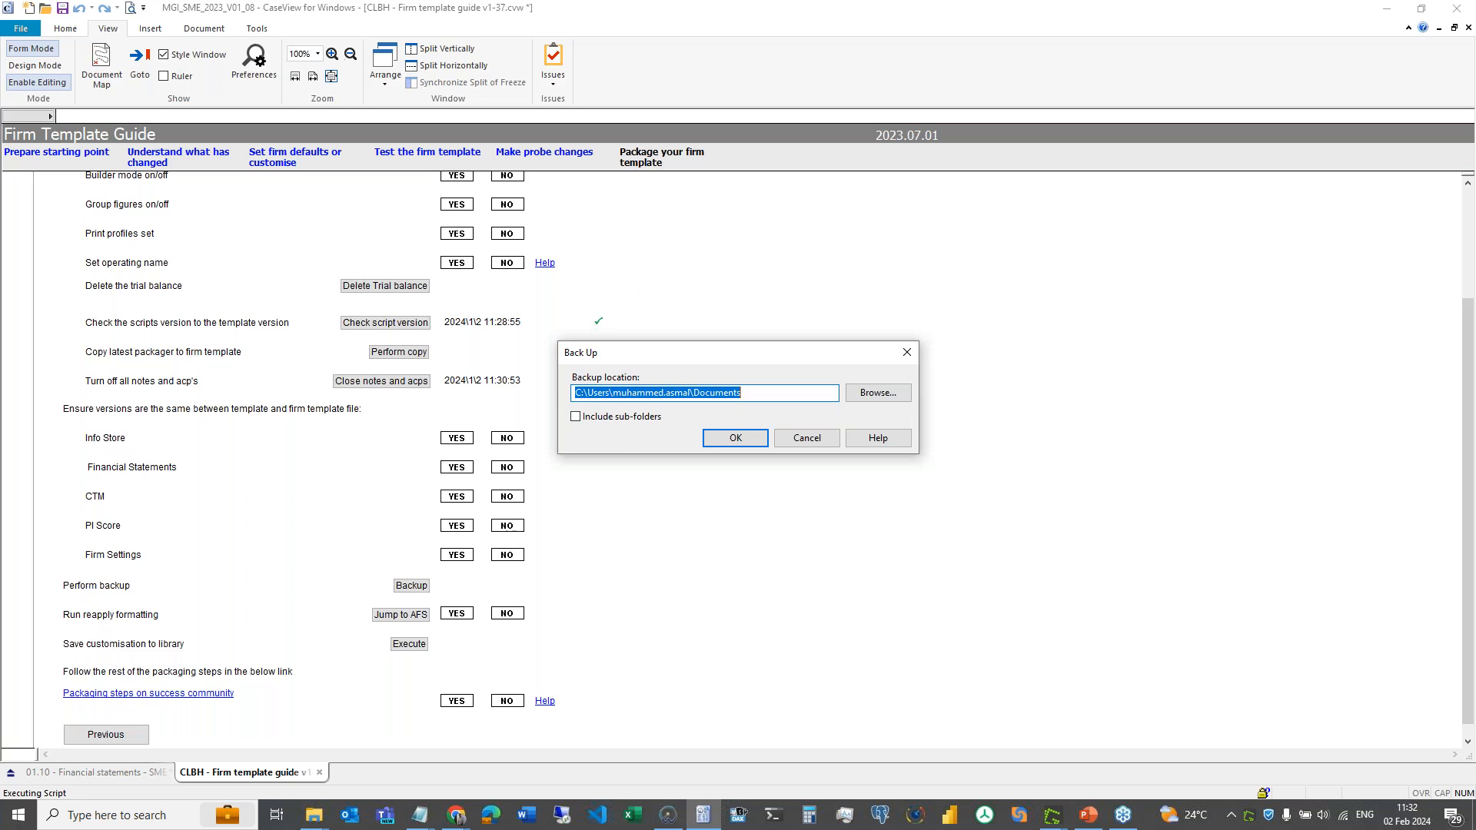
- Tick Include sub-folders for the Documents backup location and close the Back Up dialog
{"action": "left_click", "coordinate": [576, 418]}
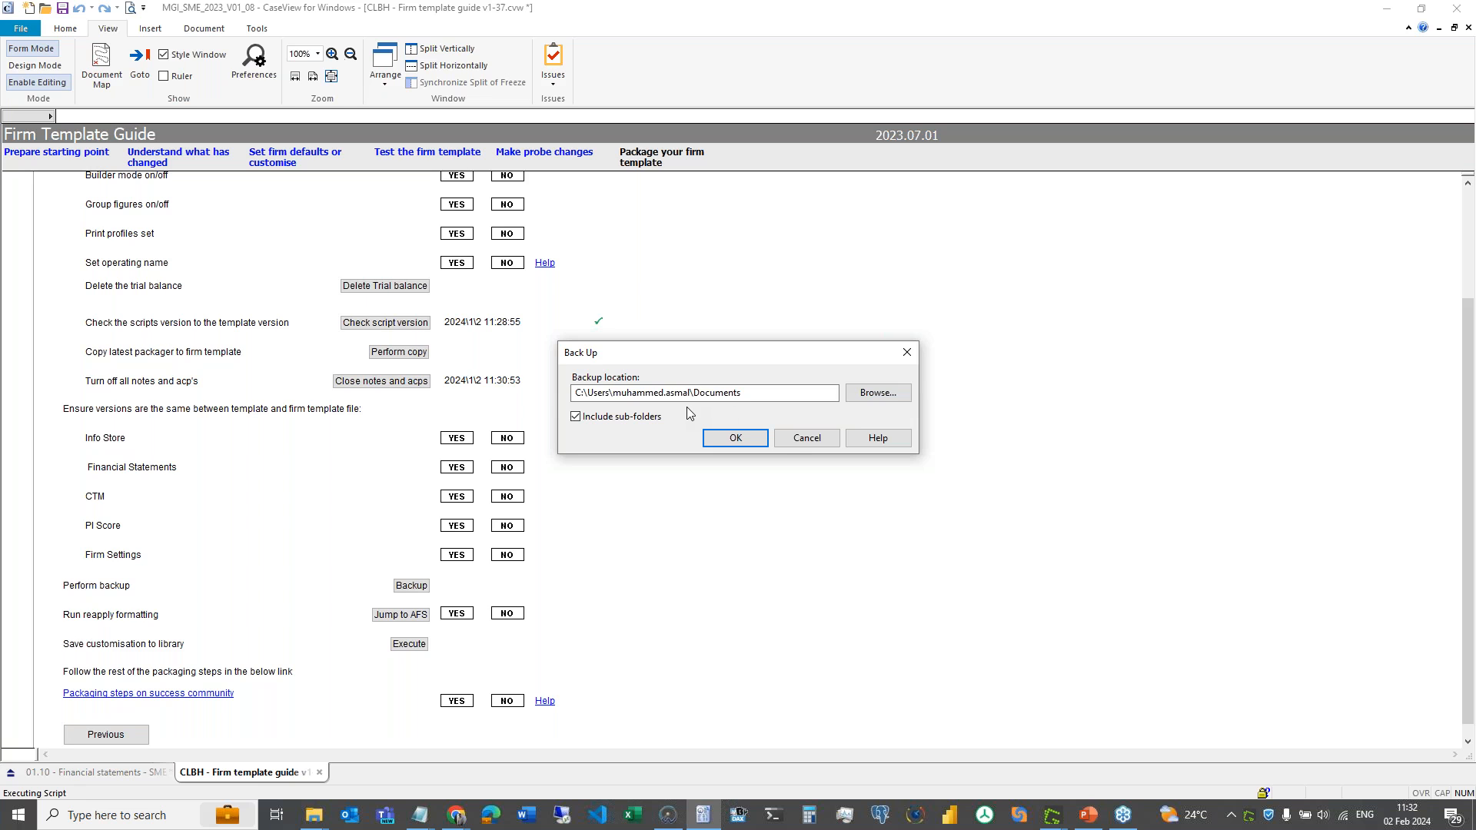
{"action": "left_click", "coordinate": [795, 441]}
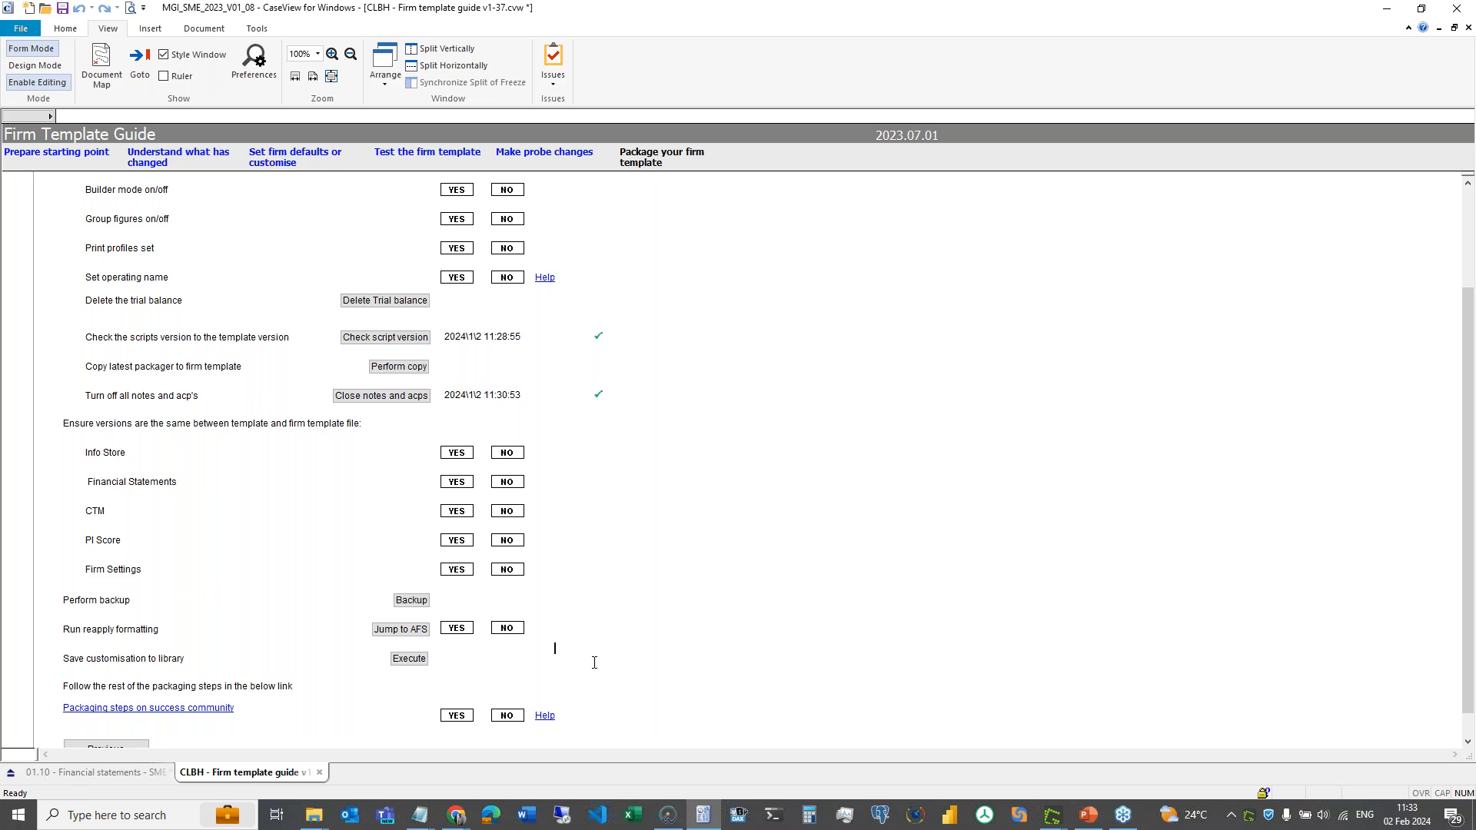
- Open the 'Packaging steps on success community' article, then close the CLBH guide without saving
{"action": "scroll", "coordinate": [594, 662], "scroll_direction": "down", "scroll_amount": 1}
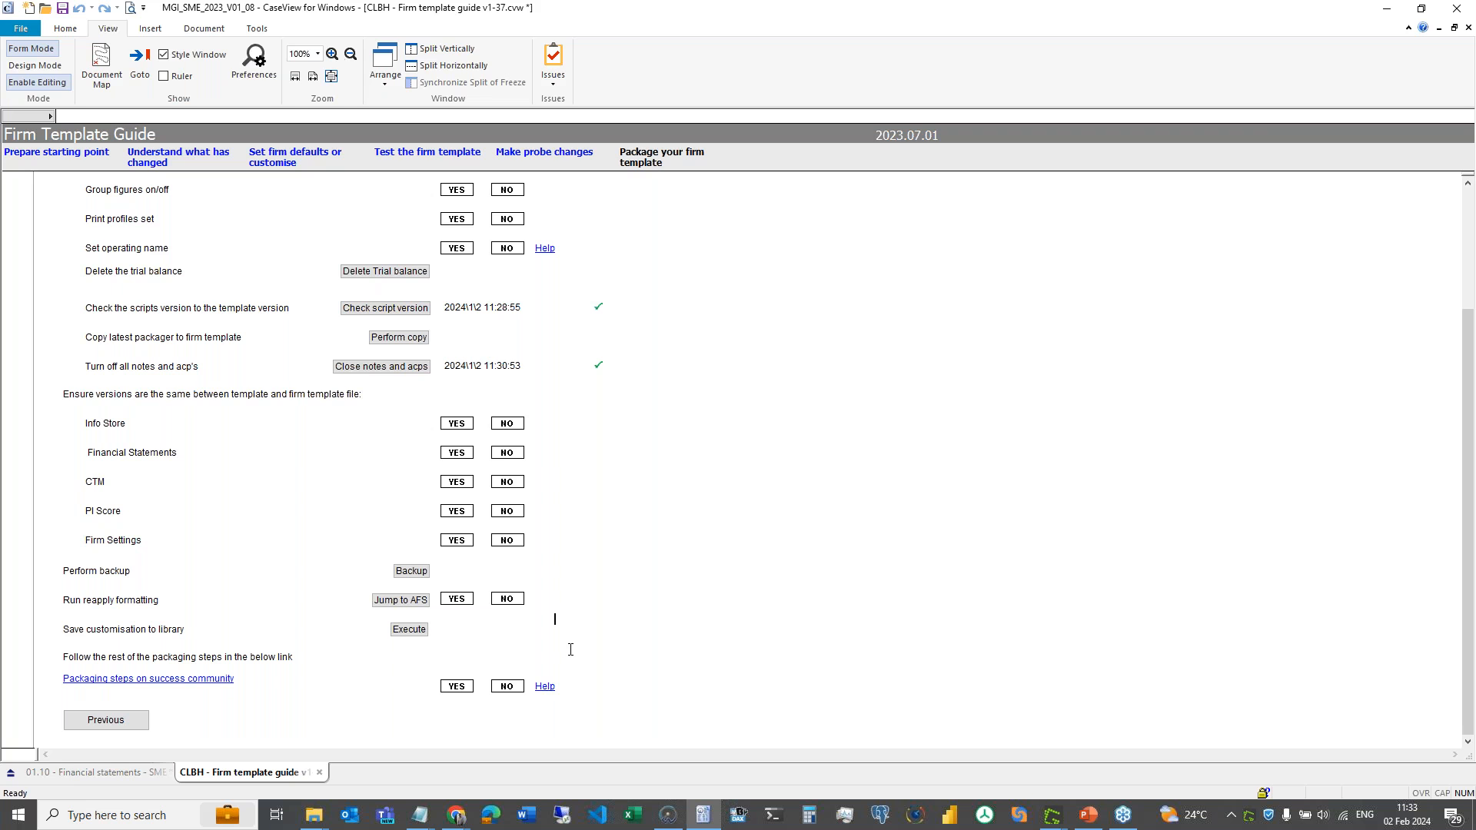
{"action": "left_click", "coordinate": [538, 684]}
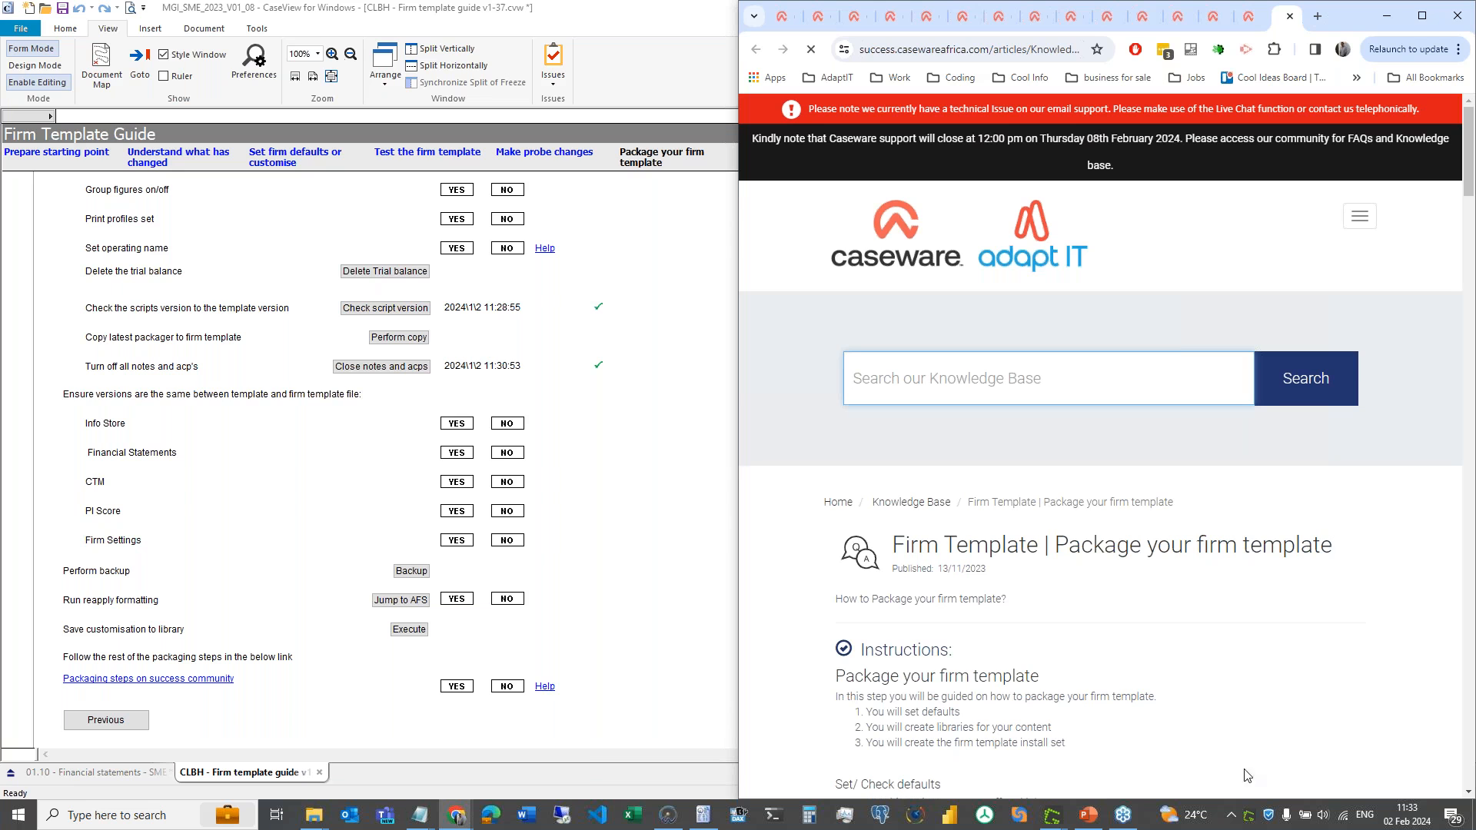
{"action": "left_click", "coordinate": [320, 778]}
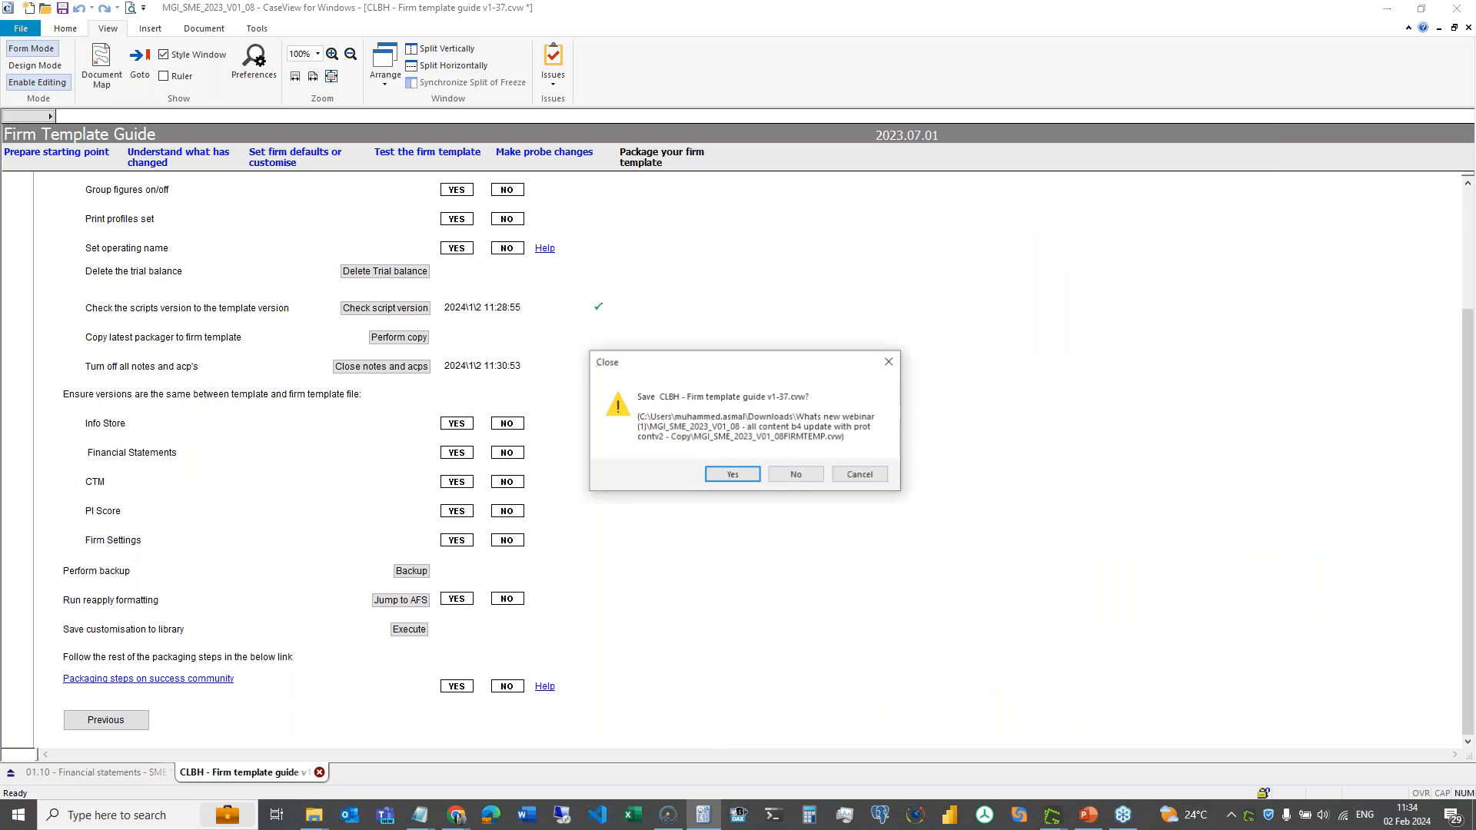
{"action": "left_click", "coordinate": [803, 472]}
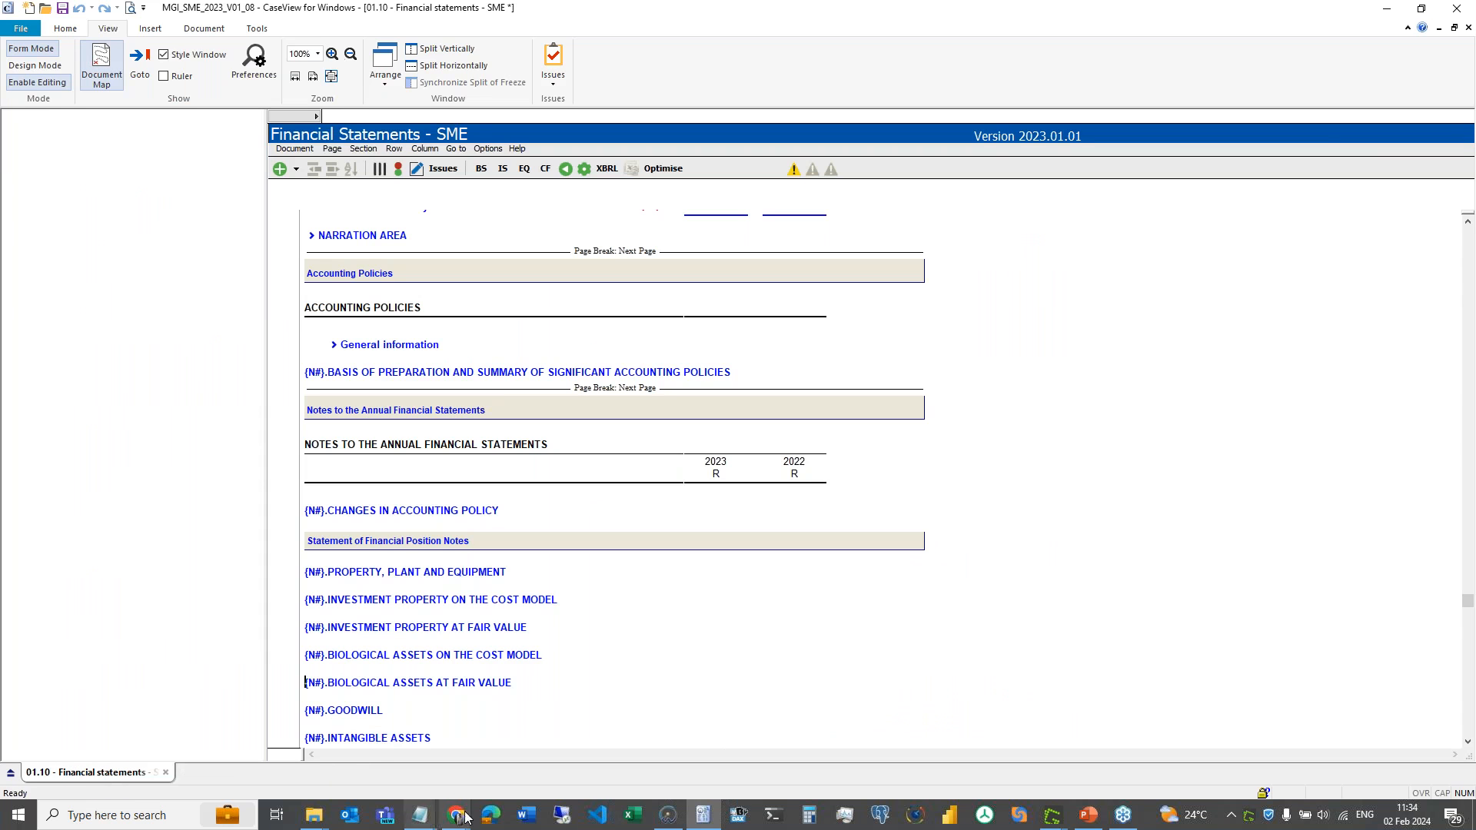
- Delete CLBH Firm template guide v1-37.cvw from the Document Manager and confirm the deletion
{"action": "left_click", "coordinate": [668, 815]}
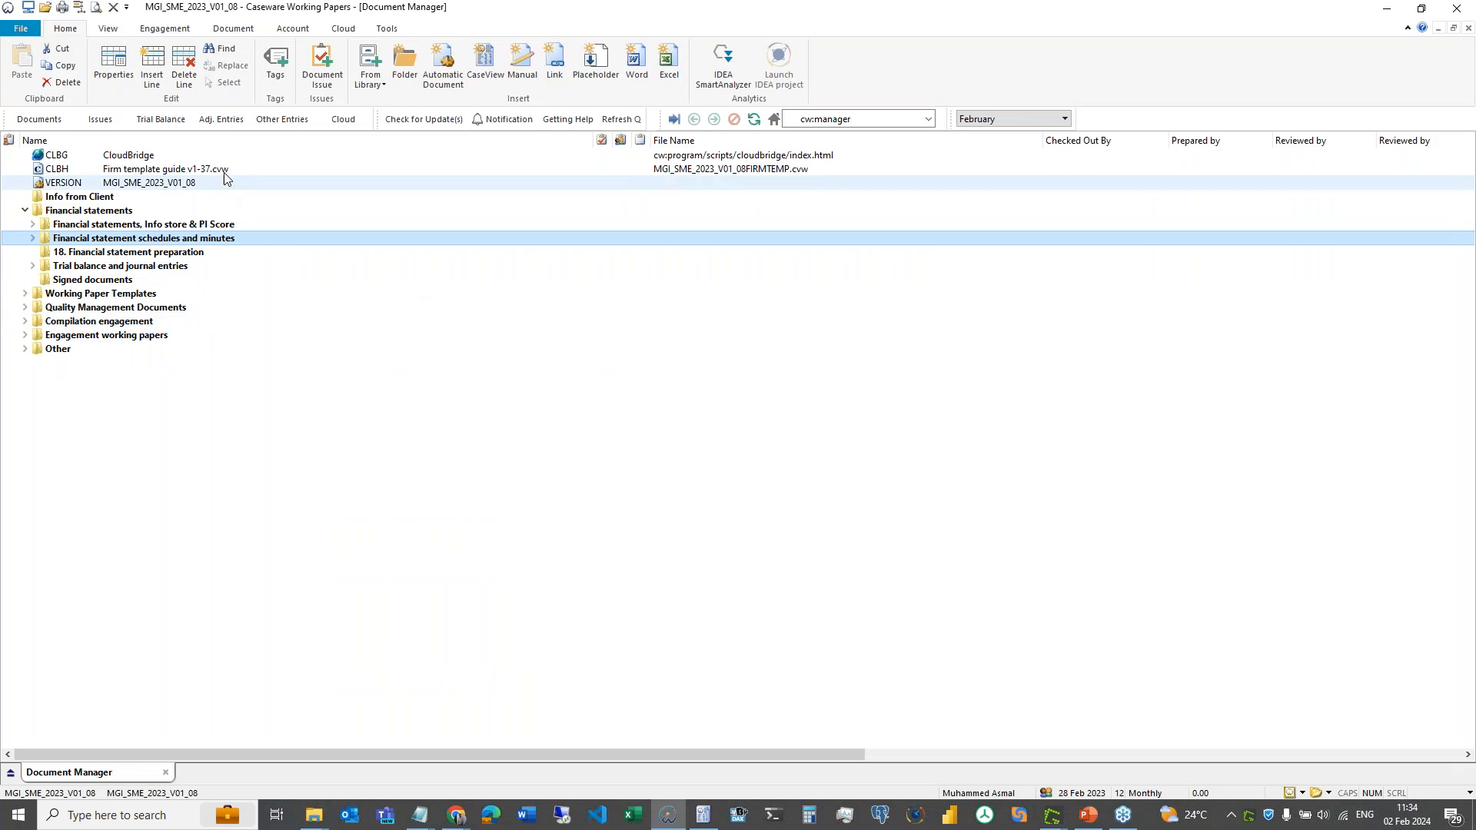
{"action": "right_click", "coordinate": [225, 177]}
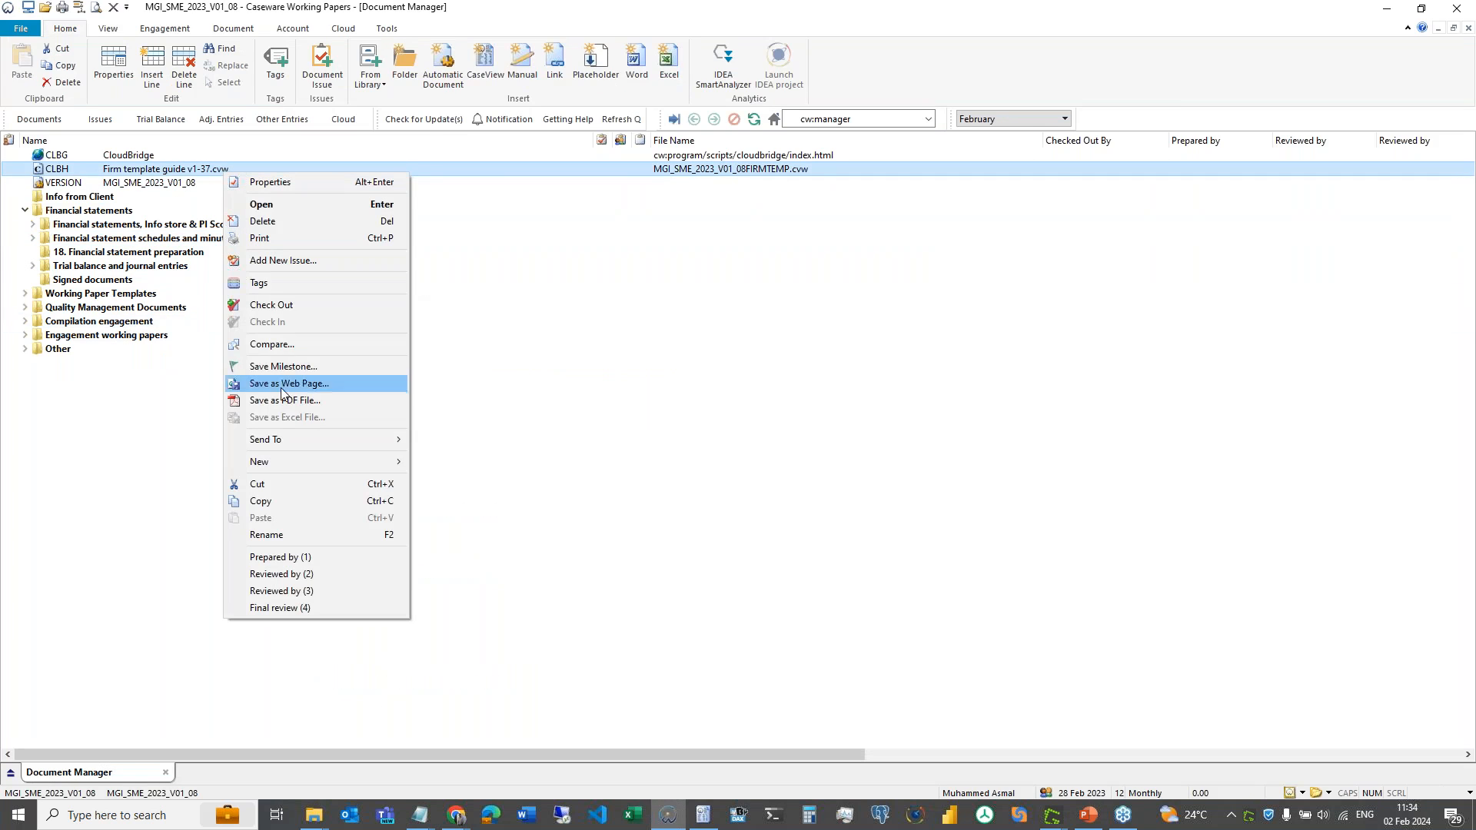
{"action": "left_click", "coordinate": [284, 222]}
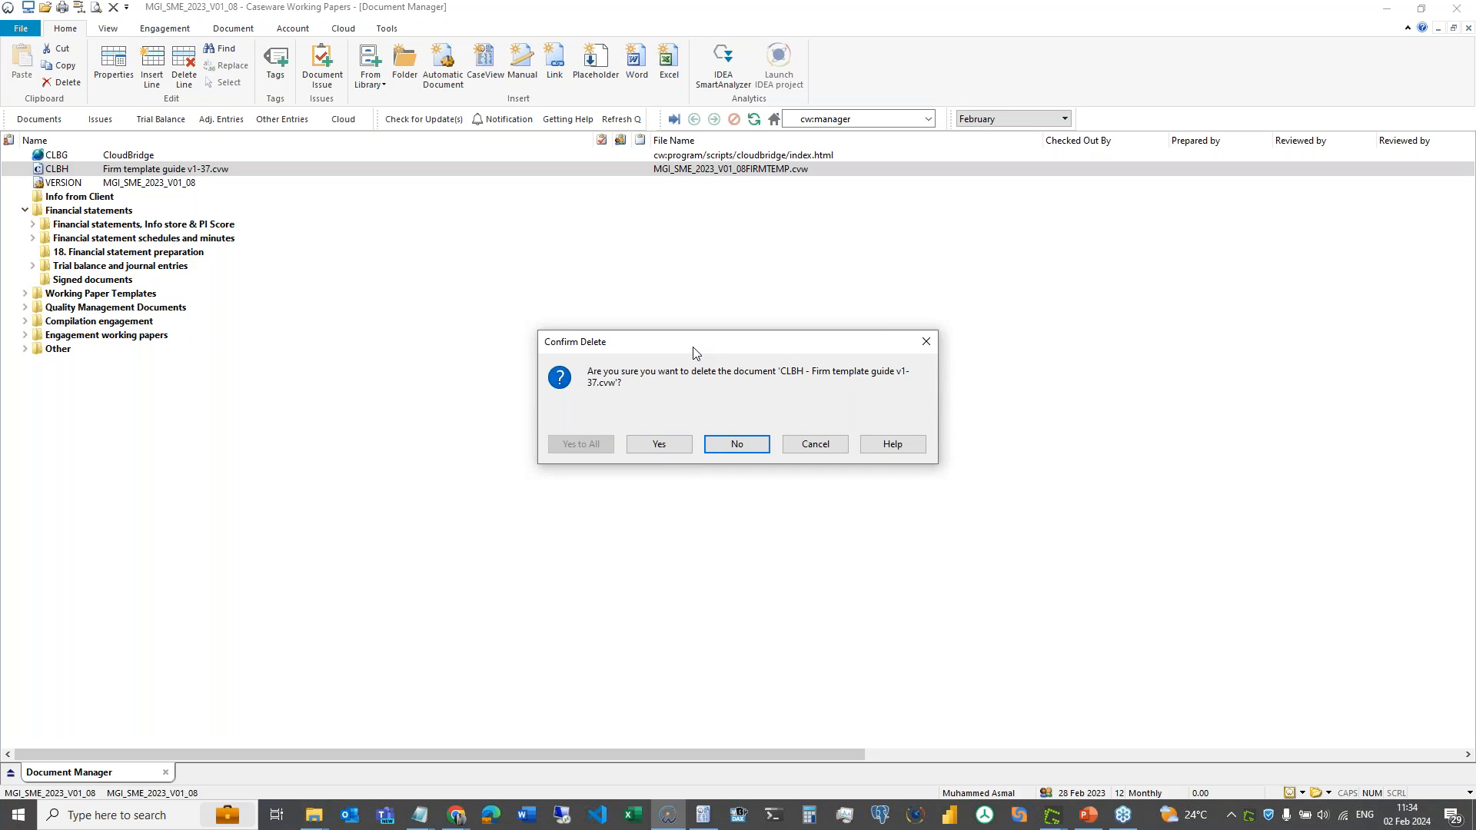
{"action": "left_click", "coordinate": [659, 444]}
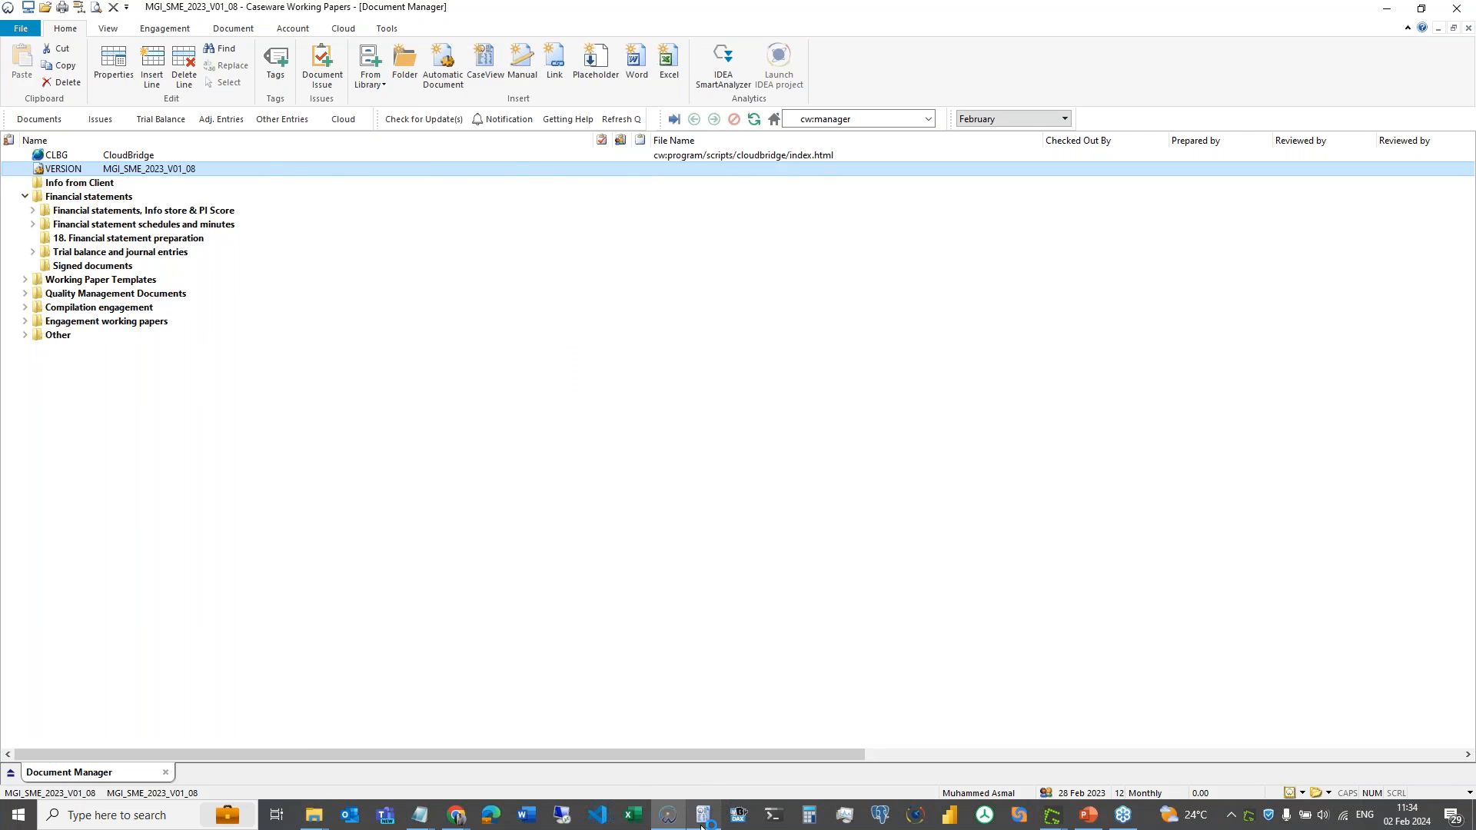
{"action": "mouse_move", "coordinate": [464, 821]}
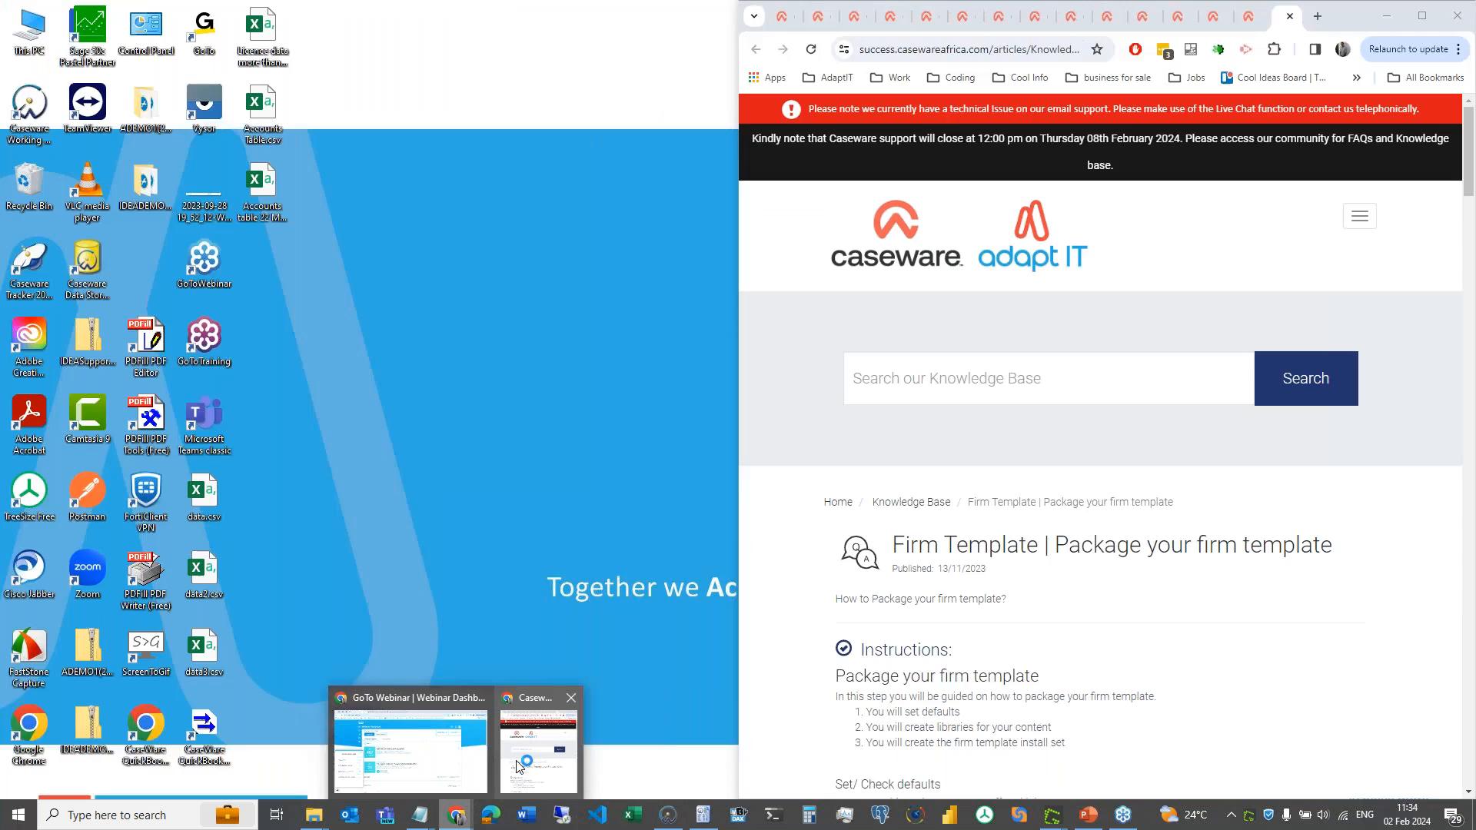
{"action": "left_click", "coordinate": [526, 753]}
{"action": "left_click", "coordinate": [1421, 16]}
{"action": "scroll", "coordinate": [714, 685], "scroll_direction": "down", "scroll_amount": 10}
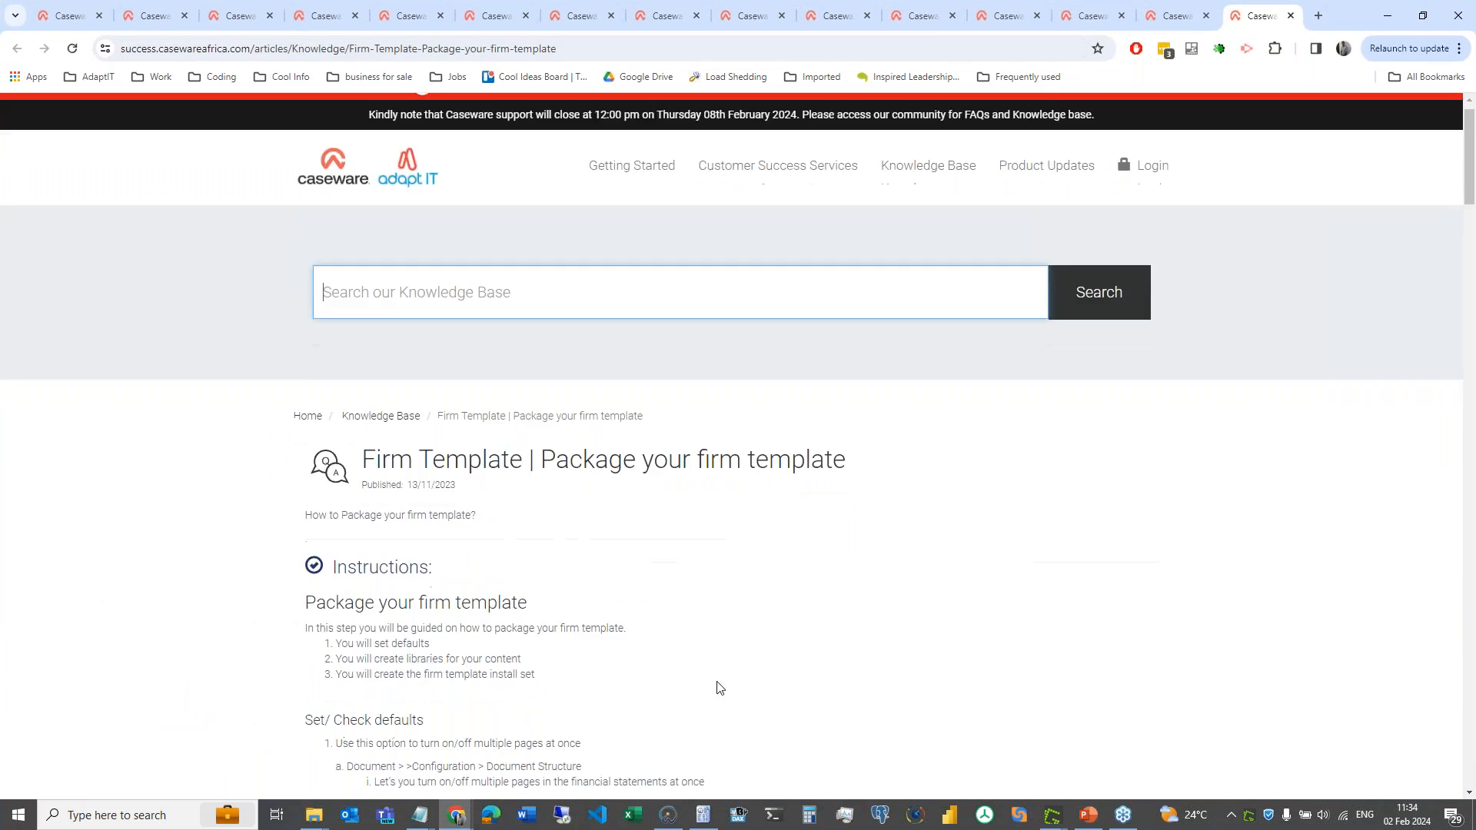
{"action": "scroll", "coordinate": [714, 685], "scroll_direction": "down", "scroll_amount": 7}
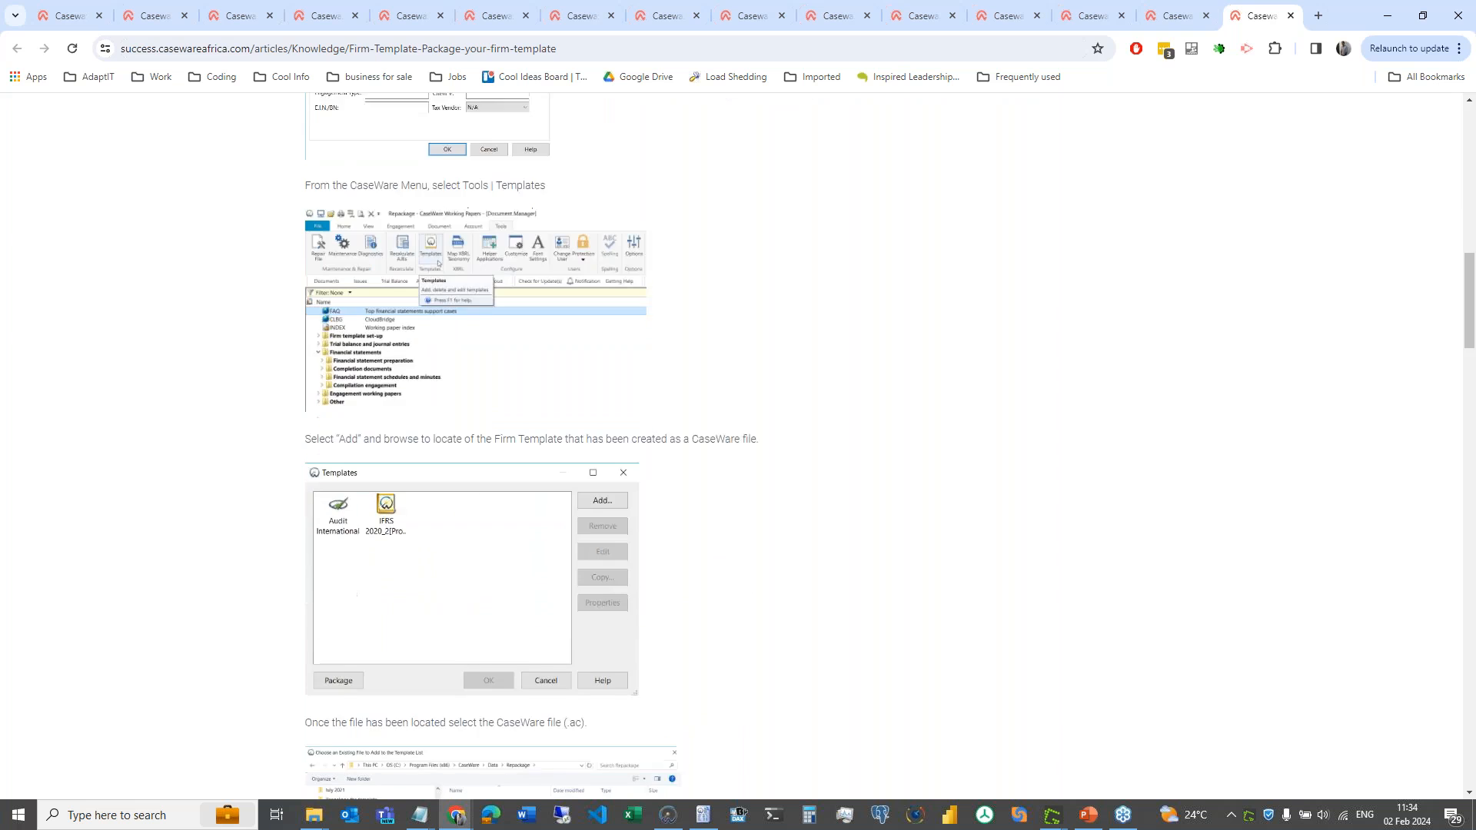
{"action": "scroll", "coordinate": [715, 685], "scroll_direction": "down", "scroll_amount": 11}
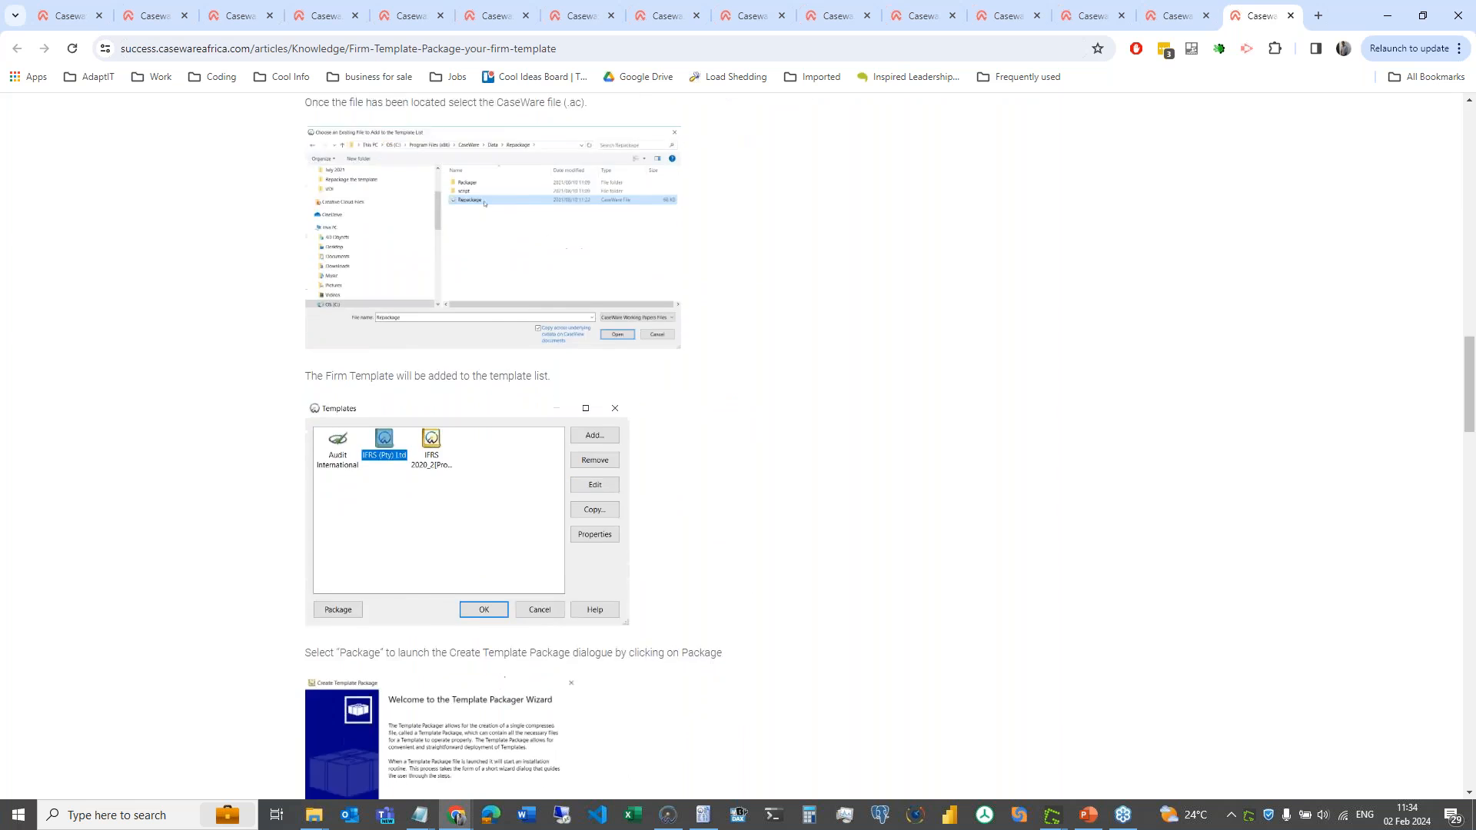
{"action": "scroll", "coordinate": [715, 684], "scroll_direction": "down", "scroll_amount": 9}
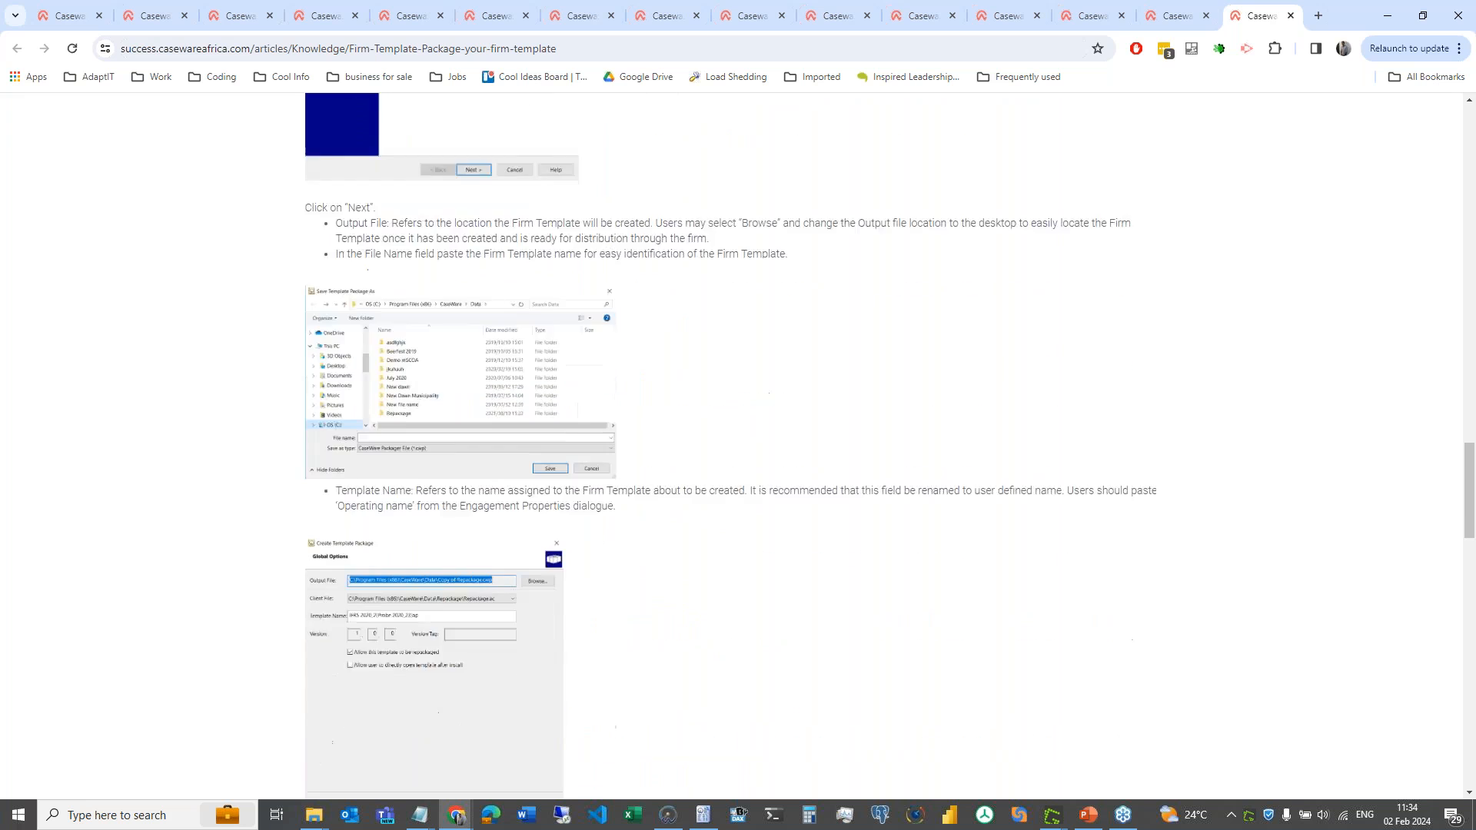
{"action": "scroll", "coordinate": [701, 445], "scroll_direction": "down", "scroll_amount": 4}
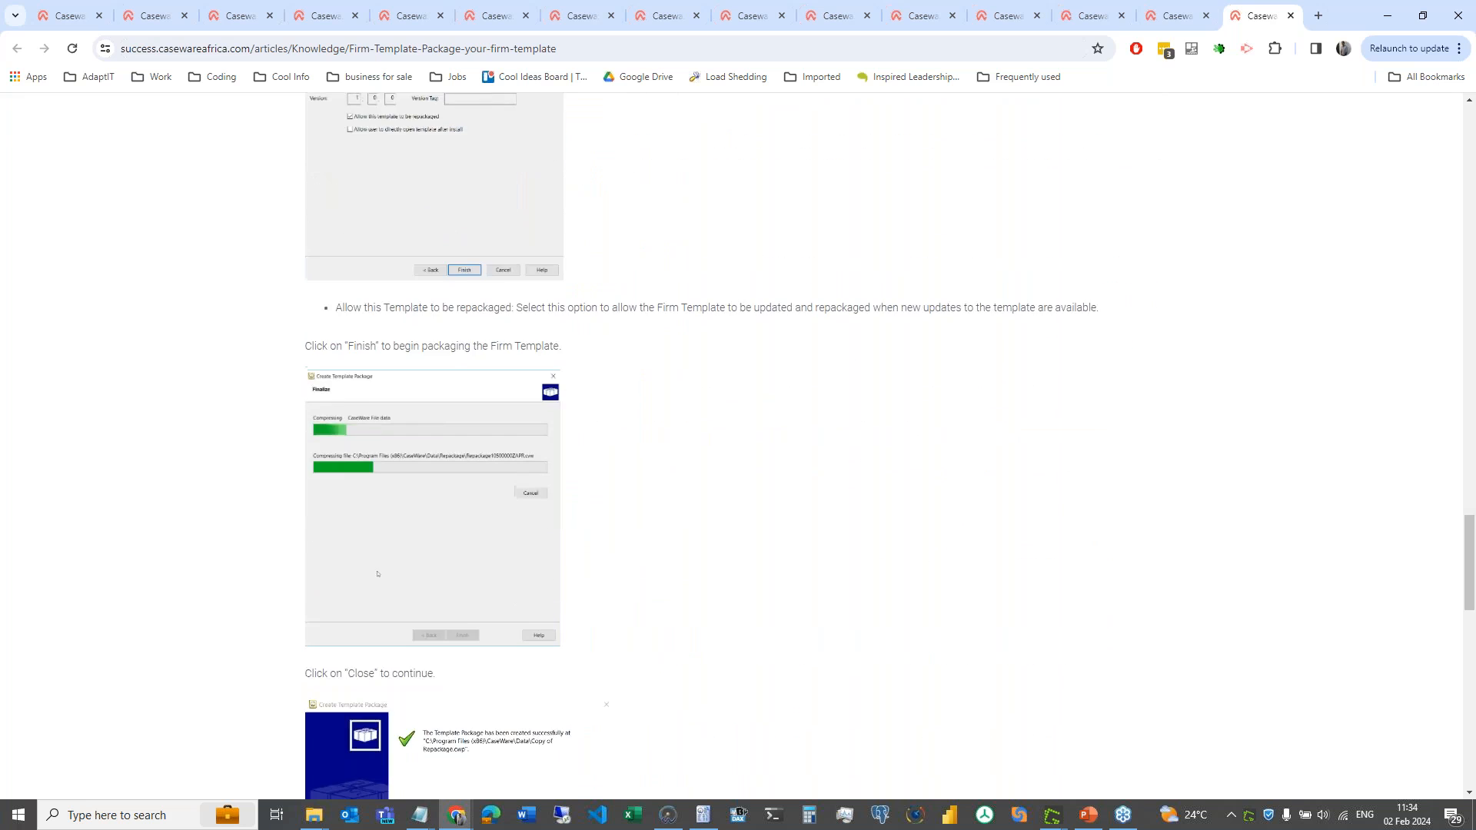
{"action": "scroll", "coordinate": [701, 445], "scroll_direction": "up", "scroll_amount": 3}
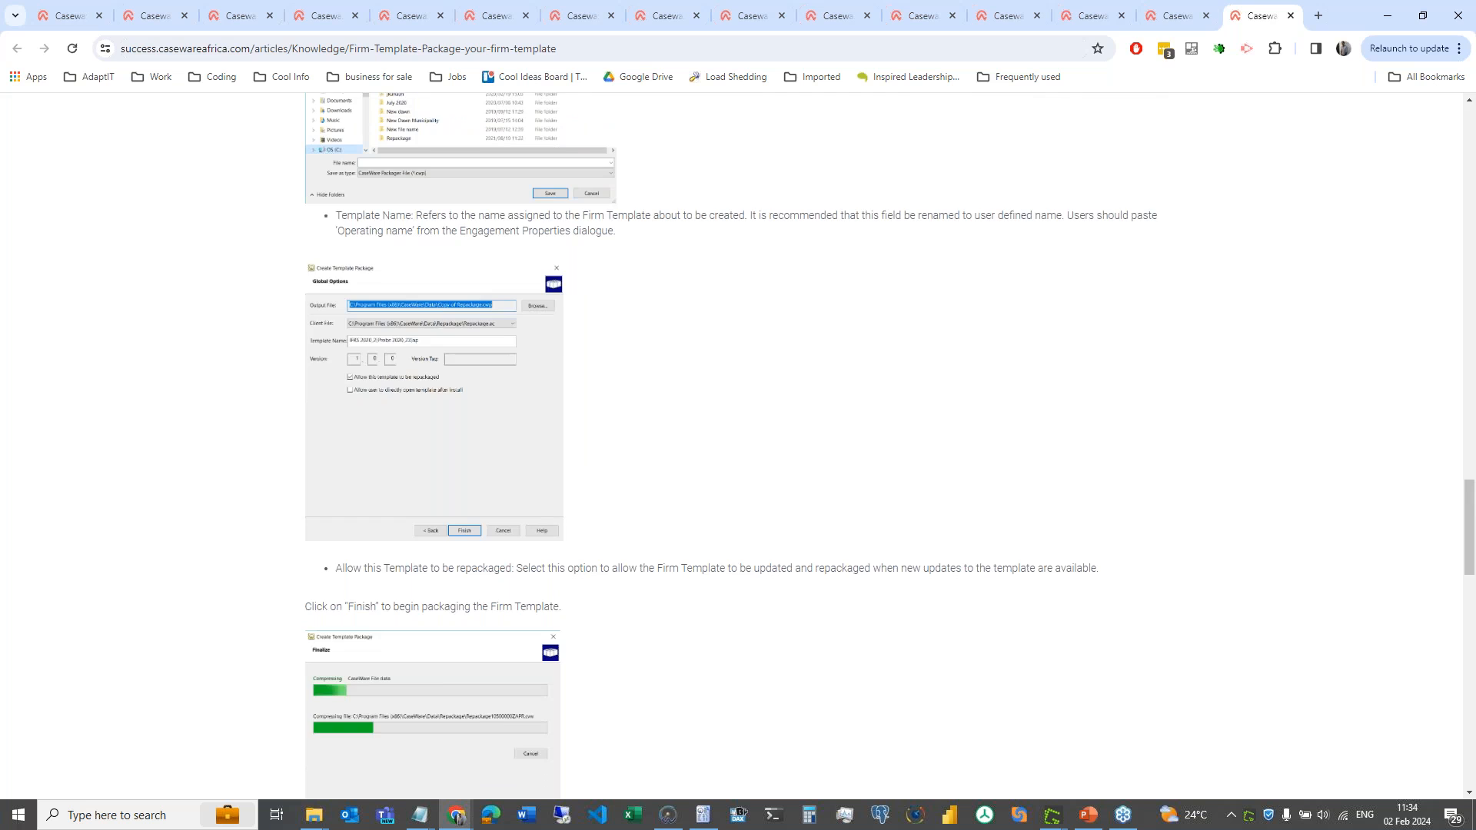
{"action": "scroll", "coordinate": [701, 445], "scroll_direction": "down", "scroll_amount": 10}
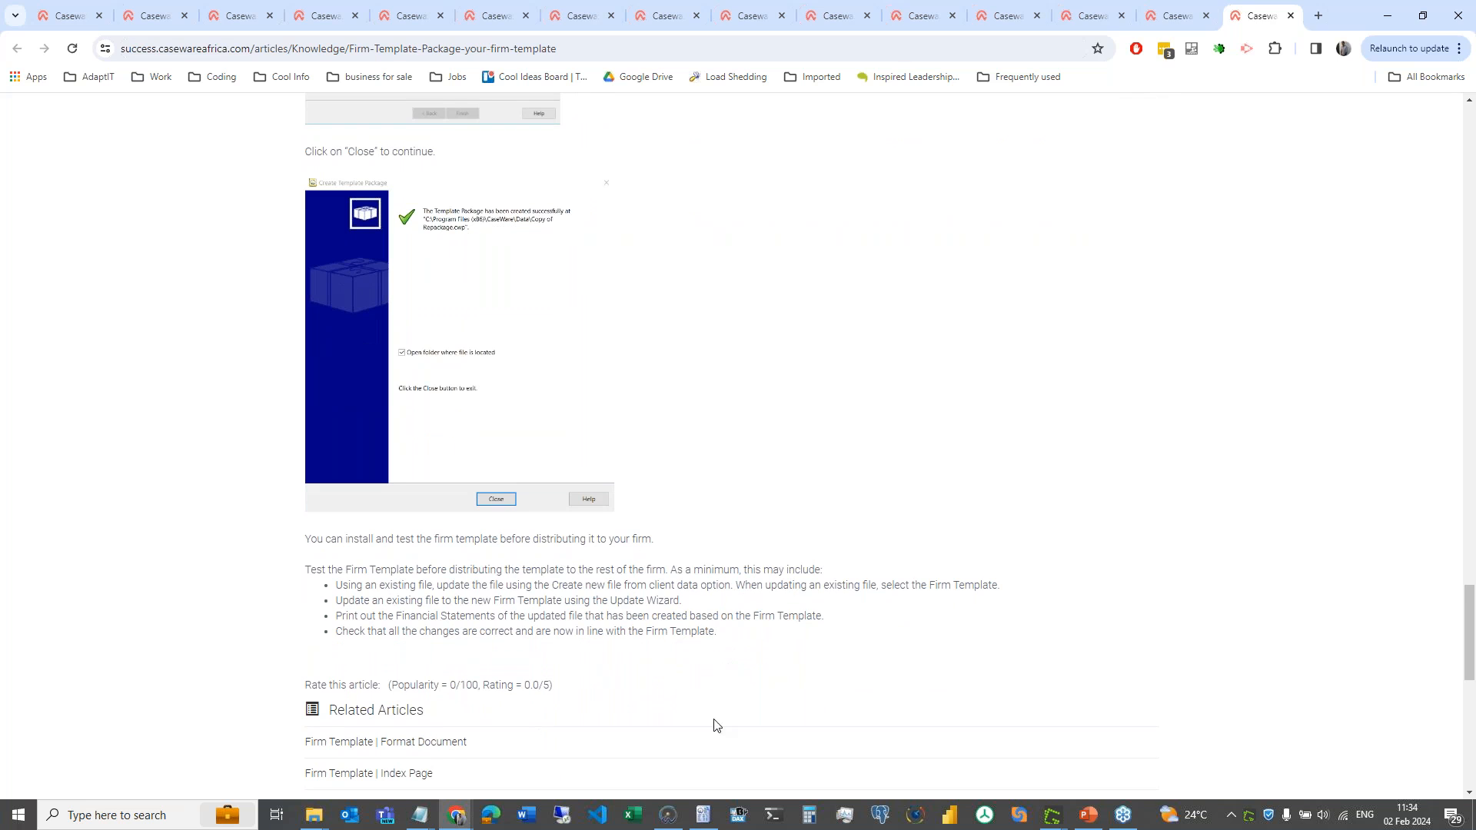
{"action": "left_click", "coordinate": [703, 825]}
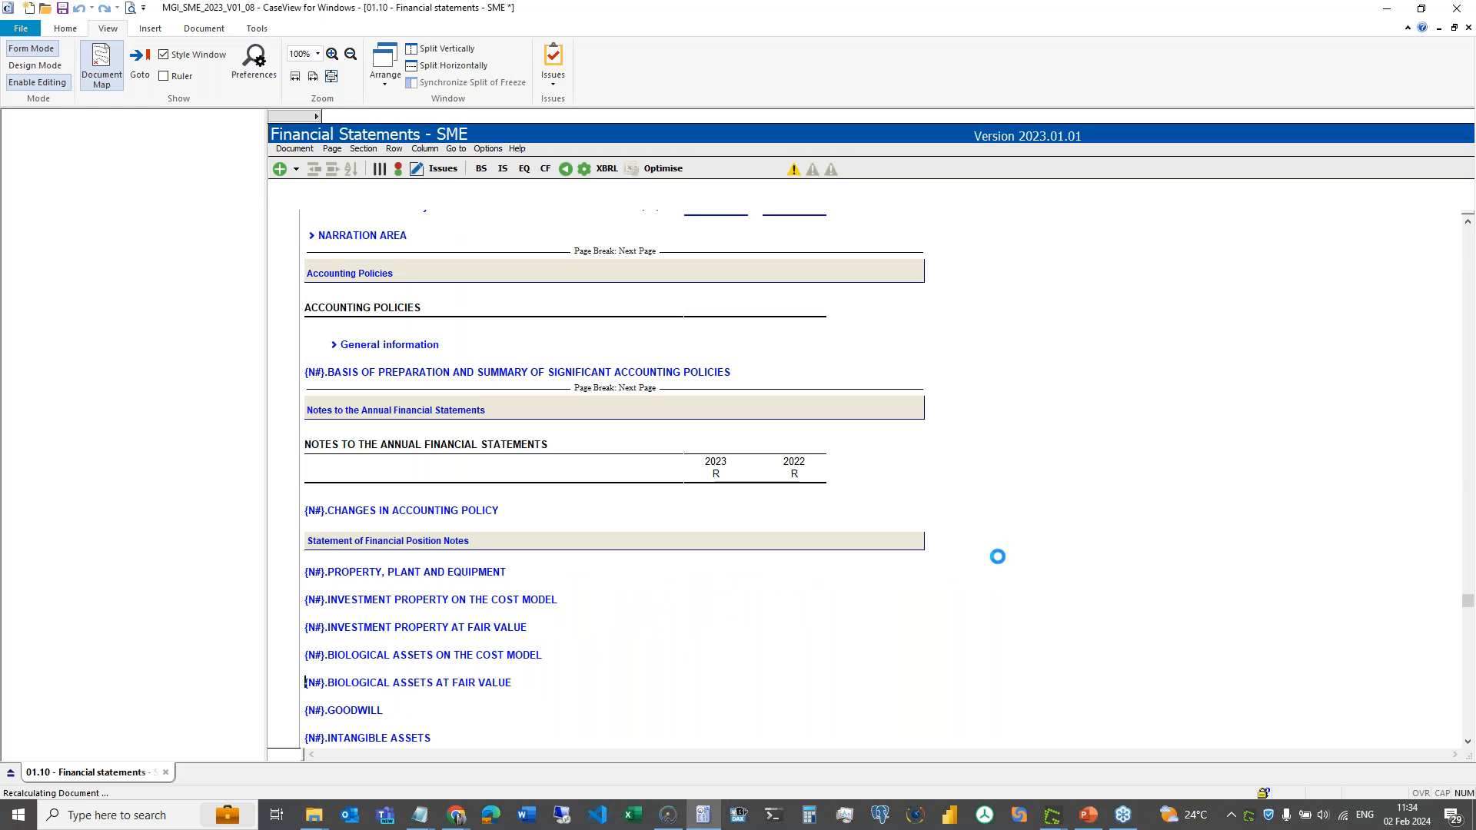